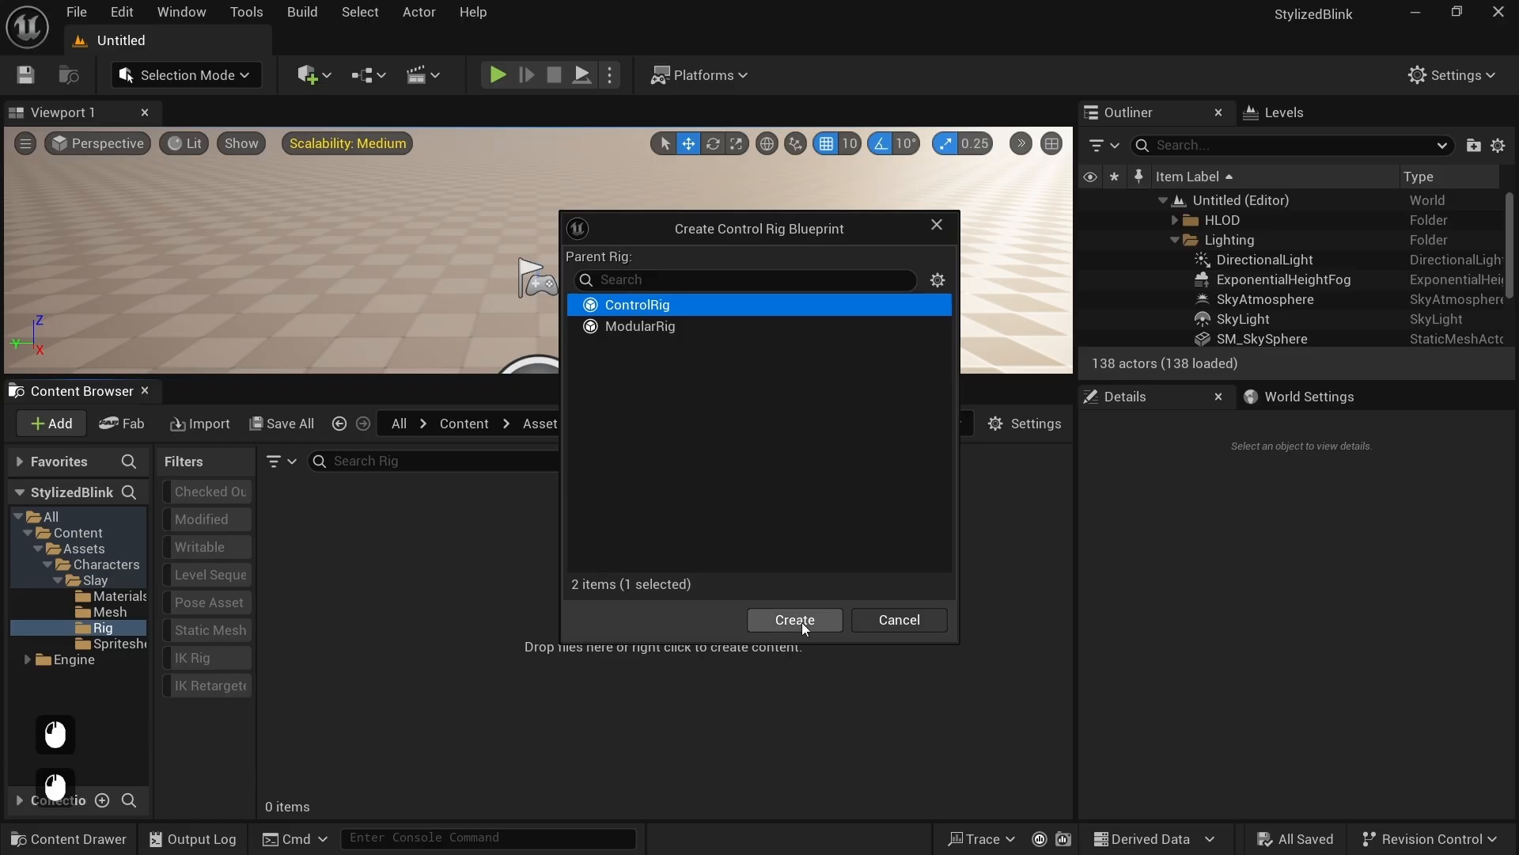
Step: Create a Control Rig blueprint with ControlRig as parent, name it CR_Slay, and open it
left_click(794, 619)
type("CR_Slay")
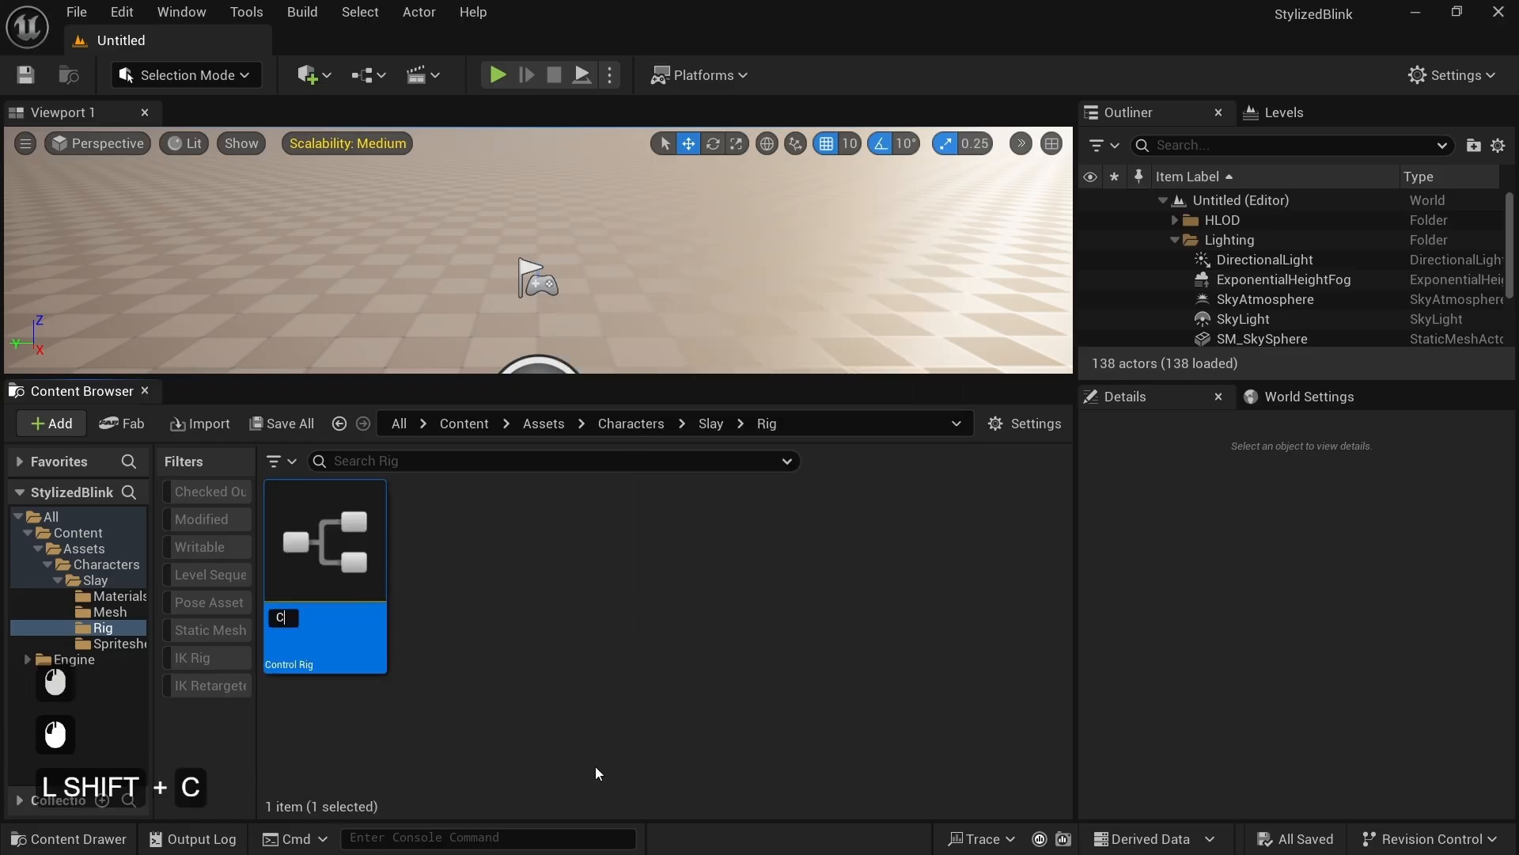
key("Return")
double_click(315, 536)
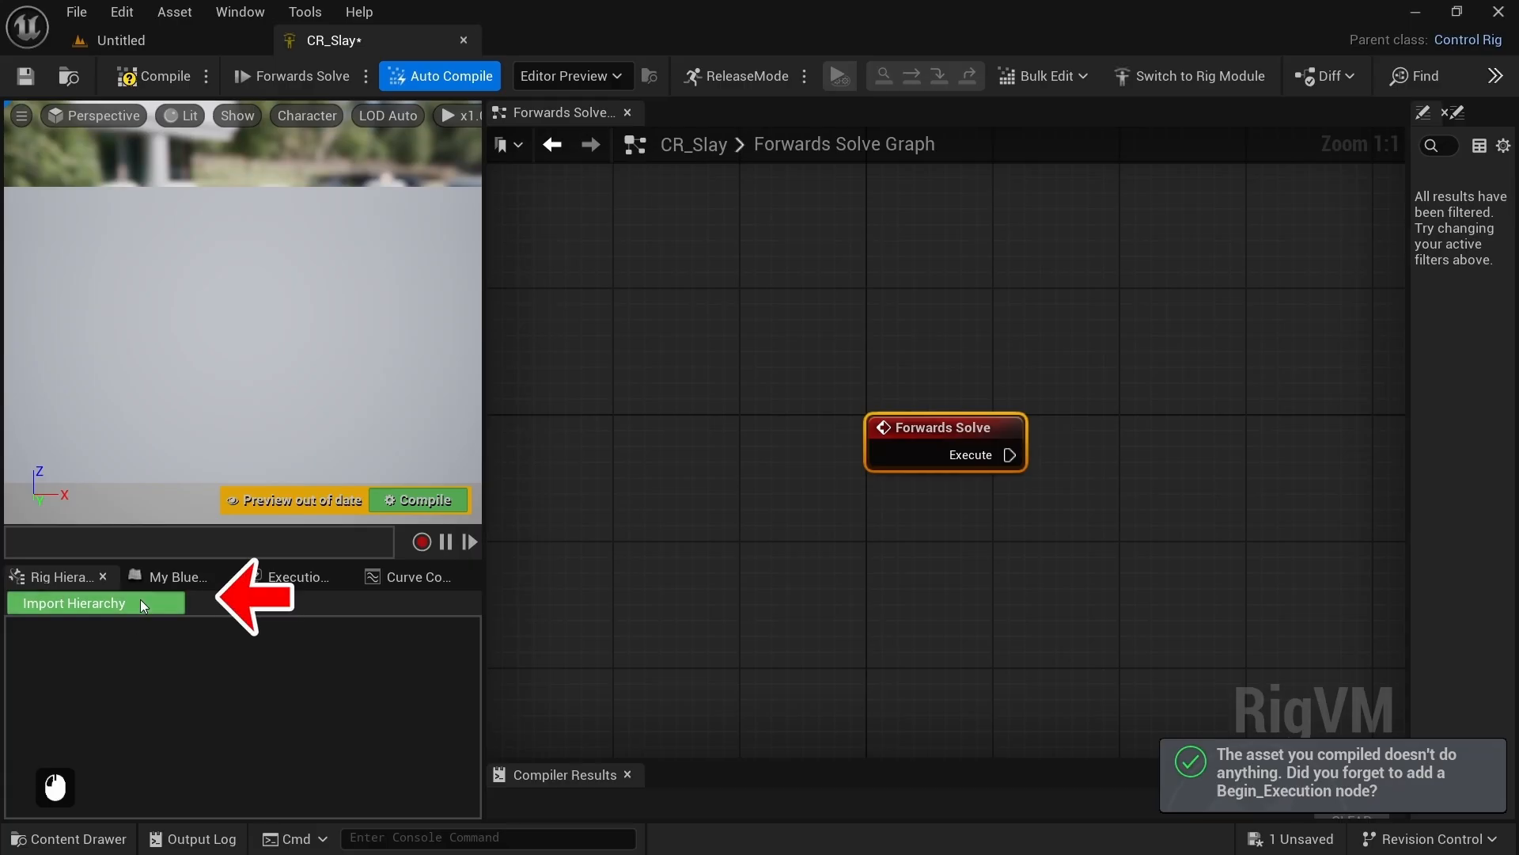
Step: Import the hierarchy from the Slay character's skeletal mesh into the rig
left_click(147, 603)
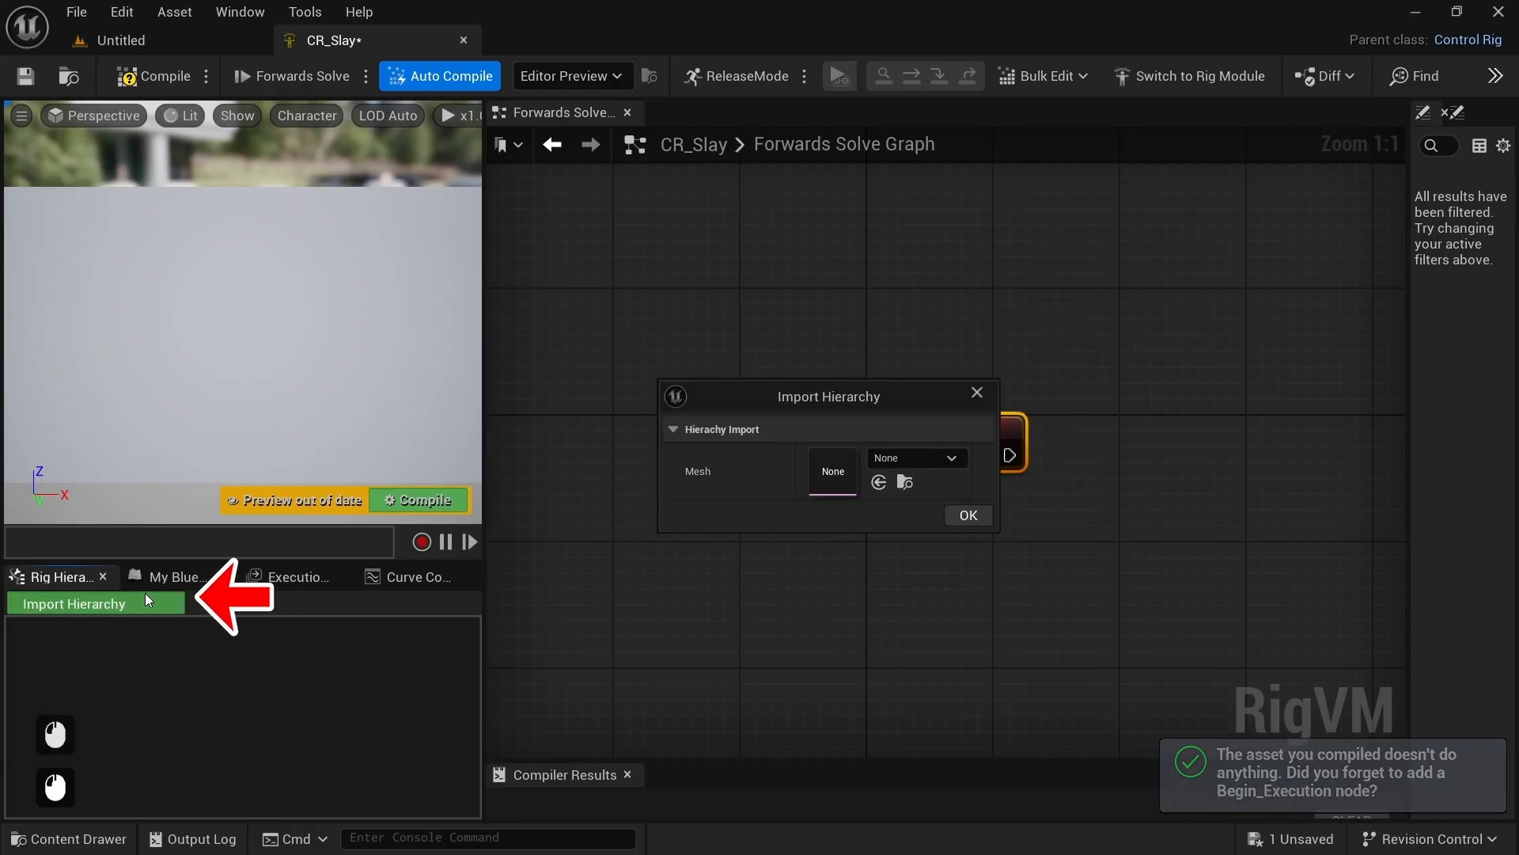
left_click(952, 458)
type("SKM_Sla")
left_click(983, 221)
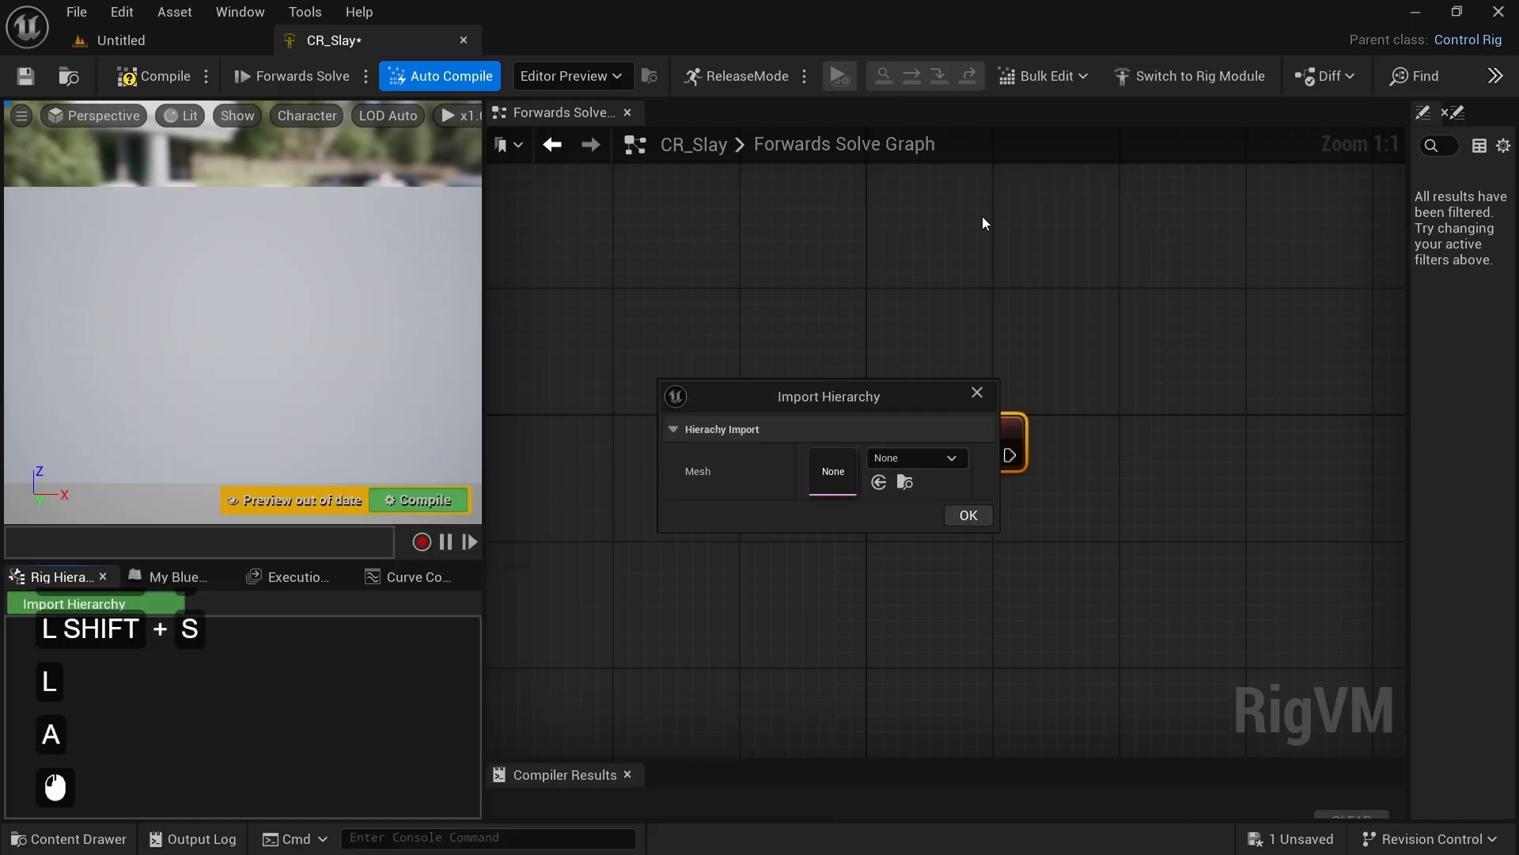
left_click(962, 516)
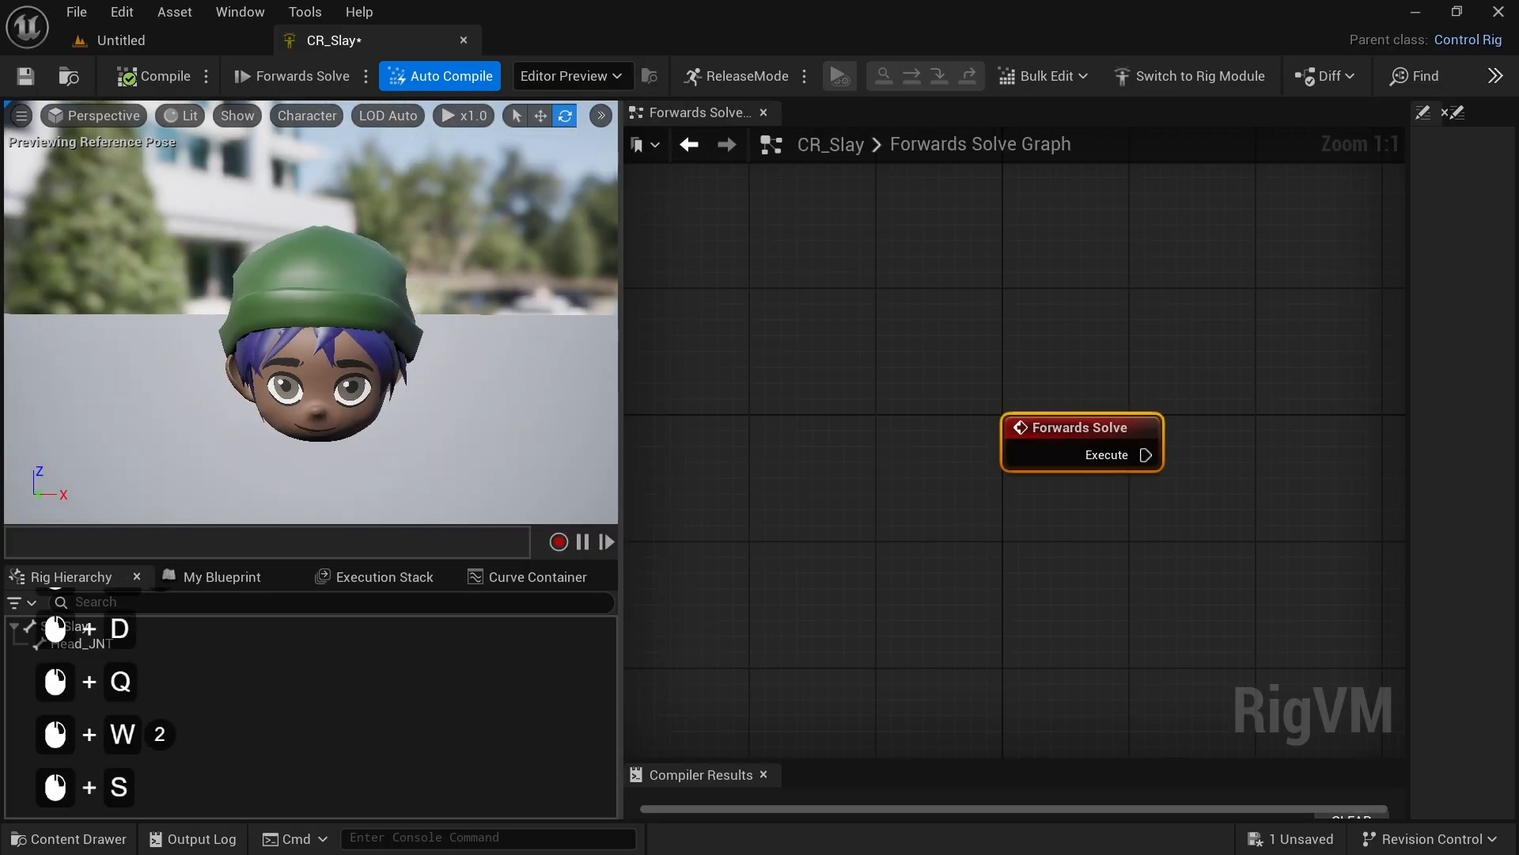
Step: Show the rig's curves and enlarge their list so every eye, highlight and pupil curve fits
left_click(539, 577)
left_click_drag(315, 561, 324, 279)
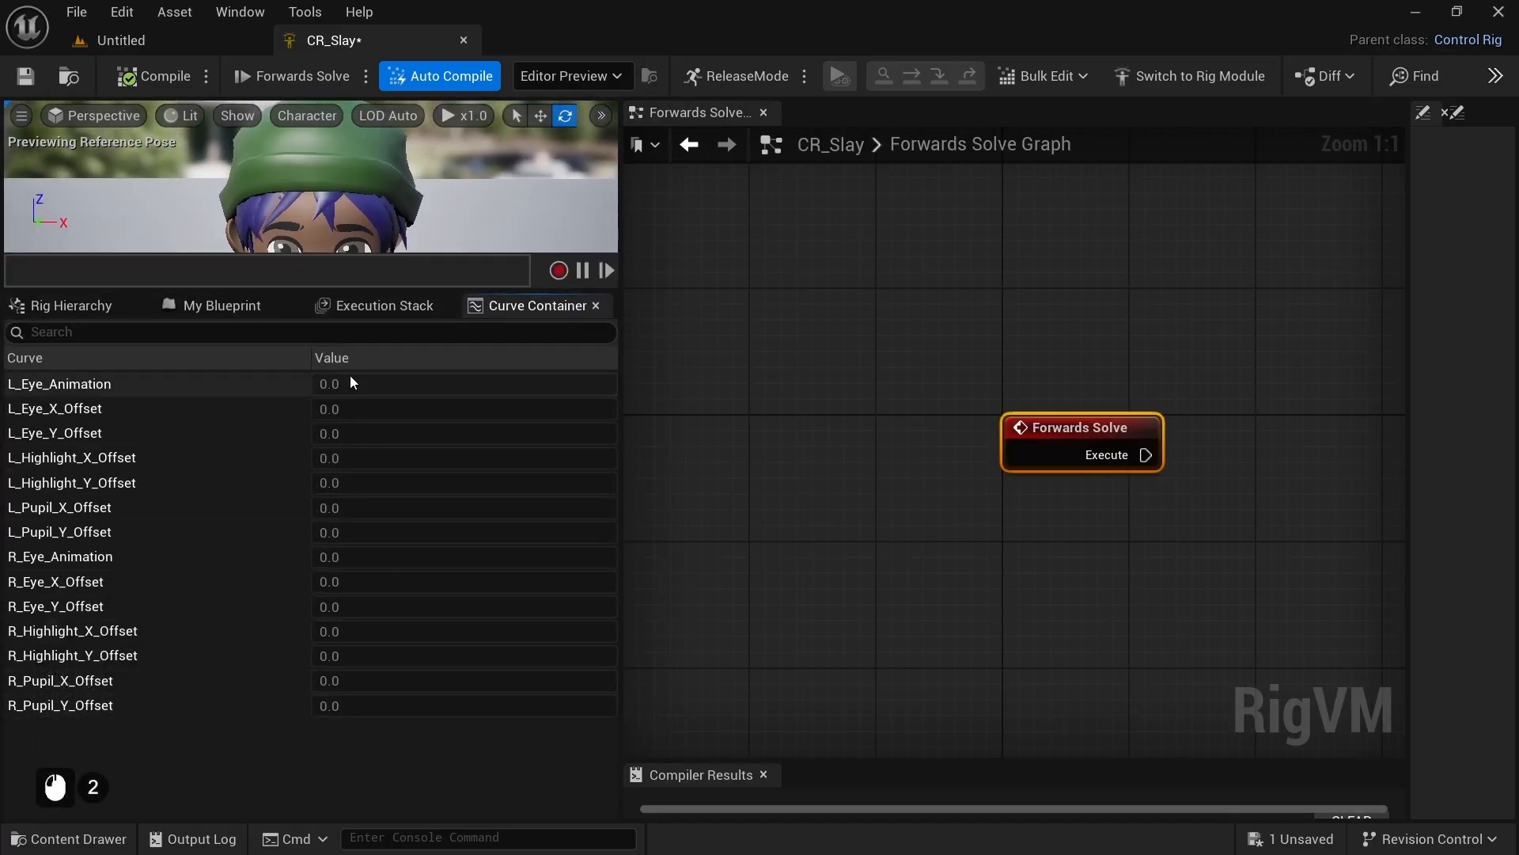
left_click(347, 704)
Step: Open the MI_Face material instance from the Slay folders in a floating window over CR_Slay, and dock the curve list beside the preview
left_click(111, 38)
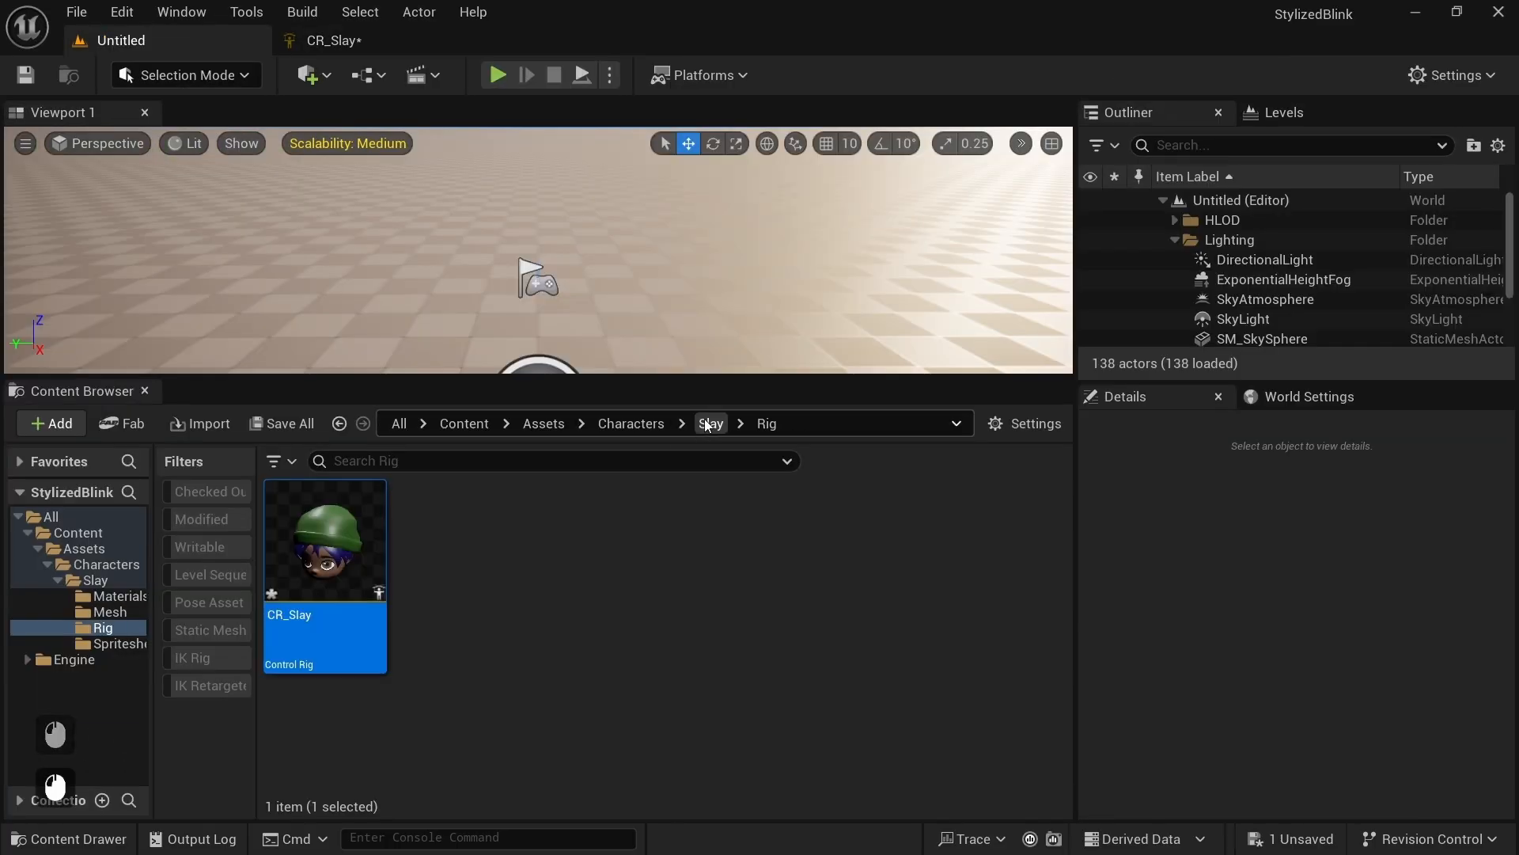
left_click(710, 424)
double_click(358, 617)
left_click(721, 647)
double_click(722, 647)
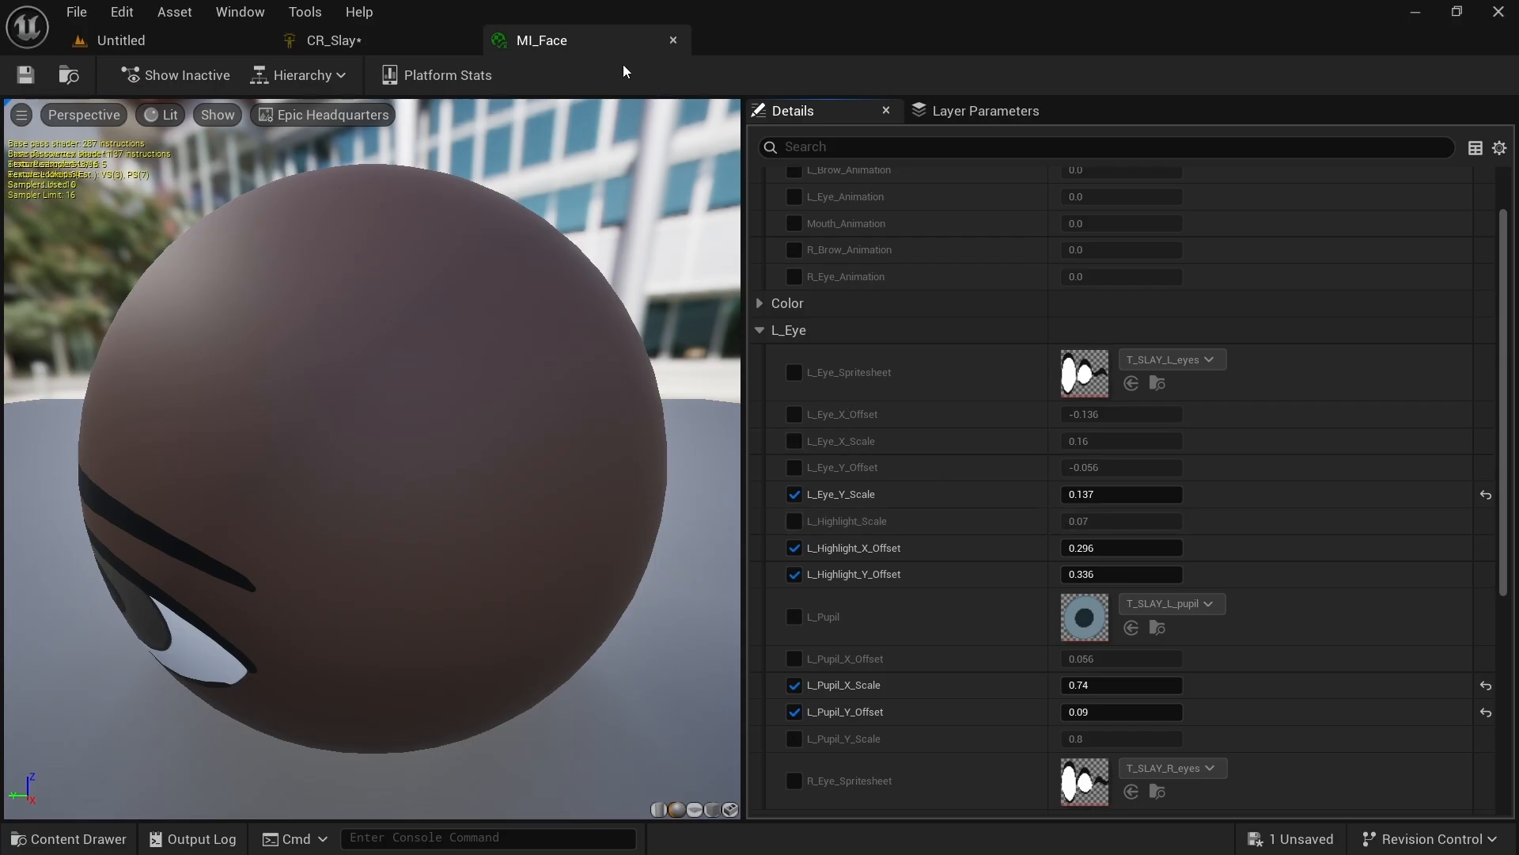
left_click_drag(555, 39, 958, 157)
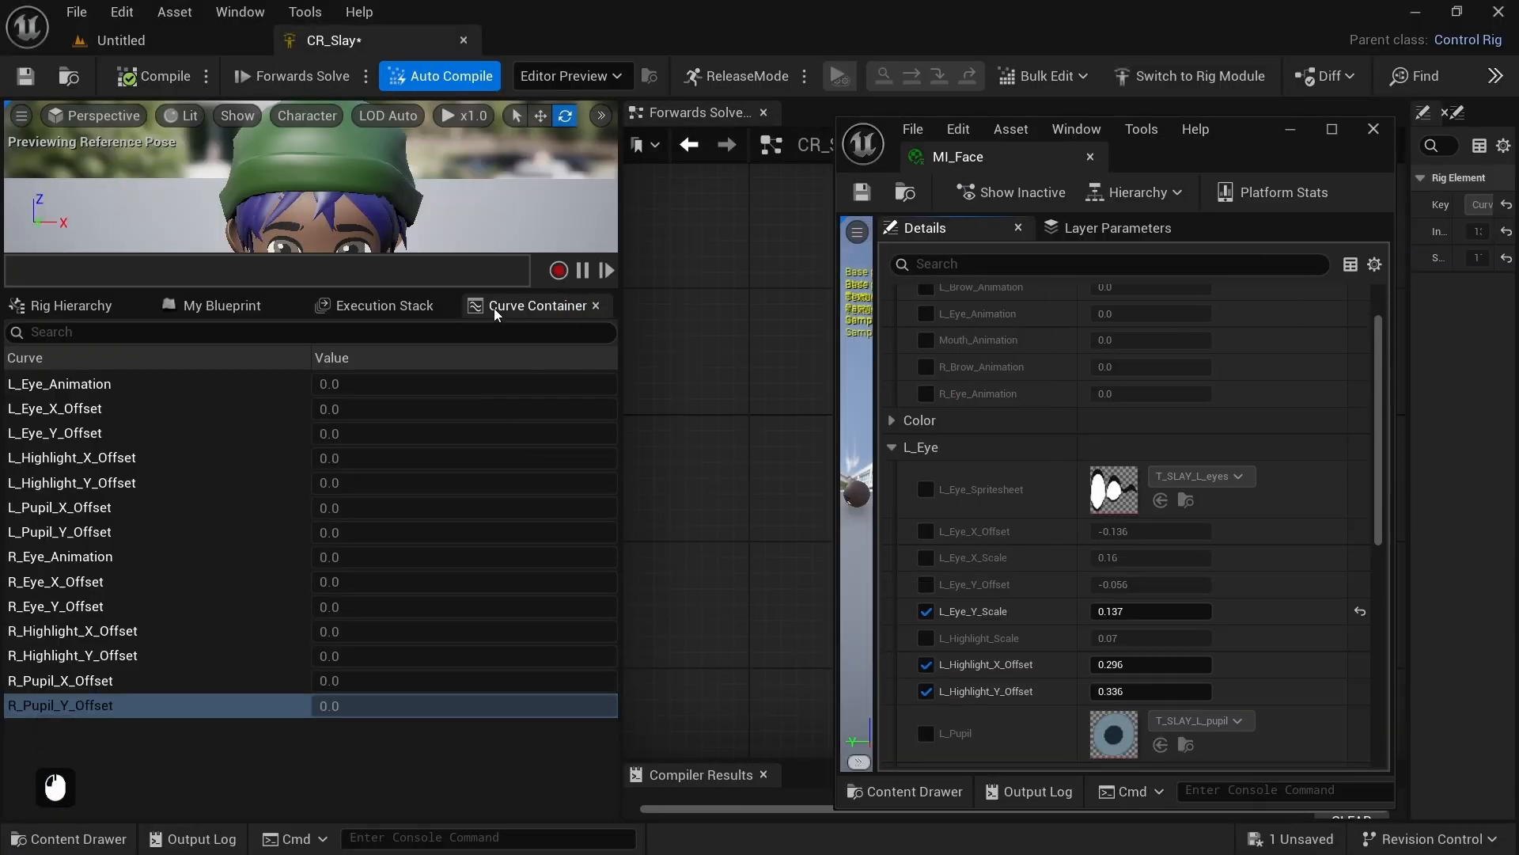
left_click_drag(496, 312, 661, 290)
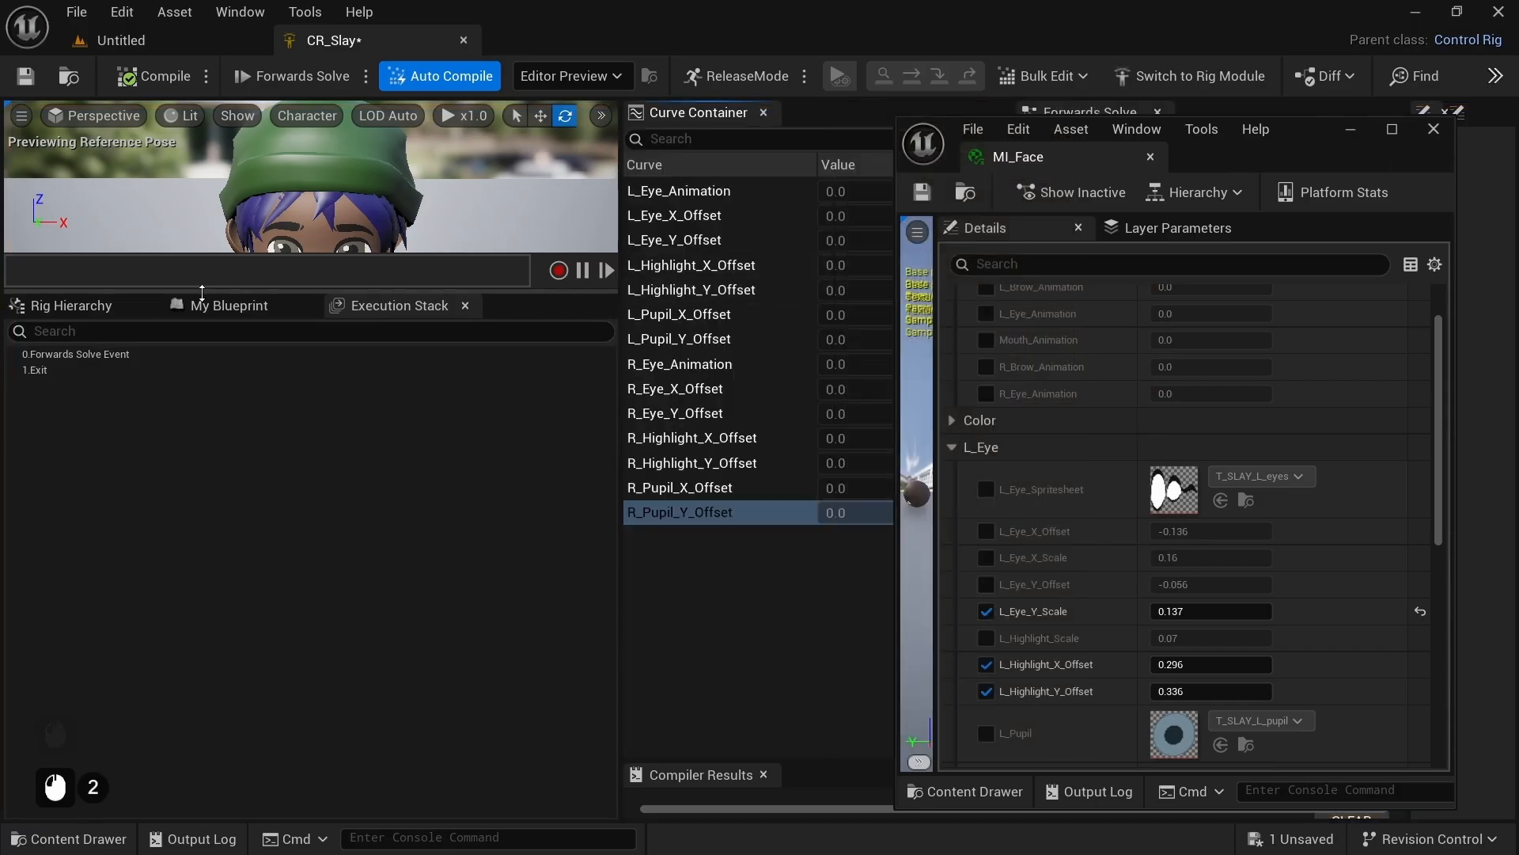
Step: Add a variable named ORG_L_Eye_X_Offset to the rig and set its type to Float
left_click(203, 303)
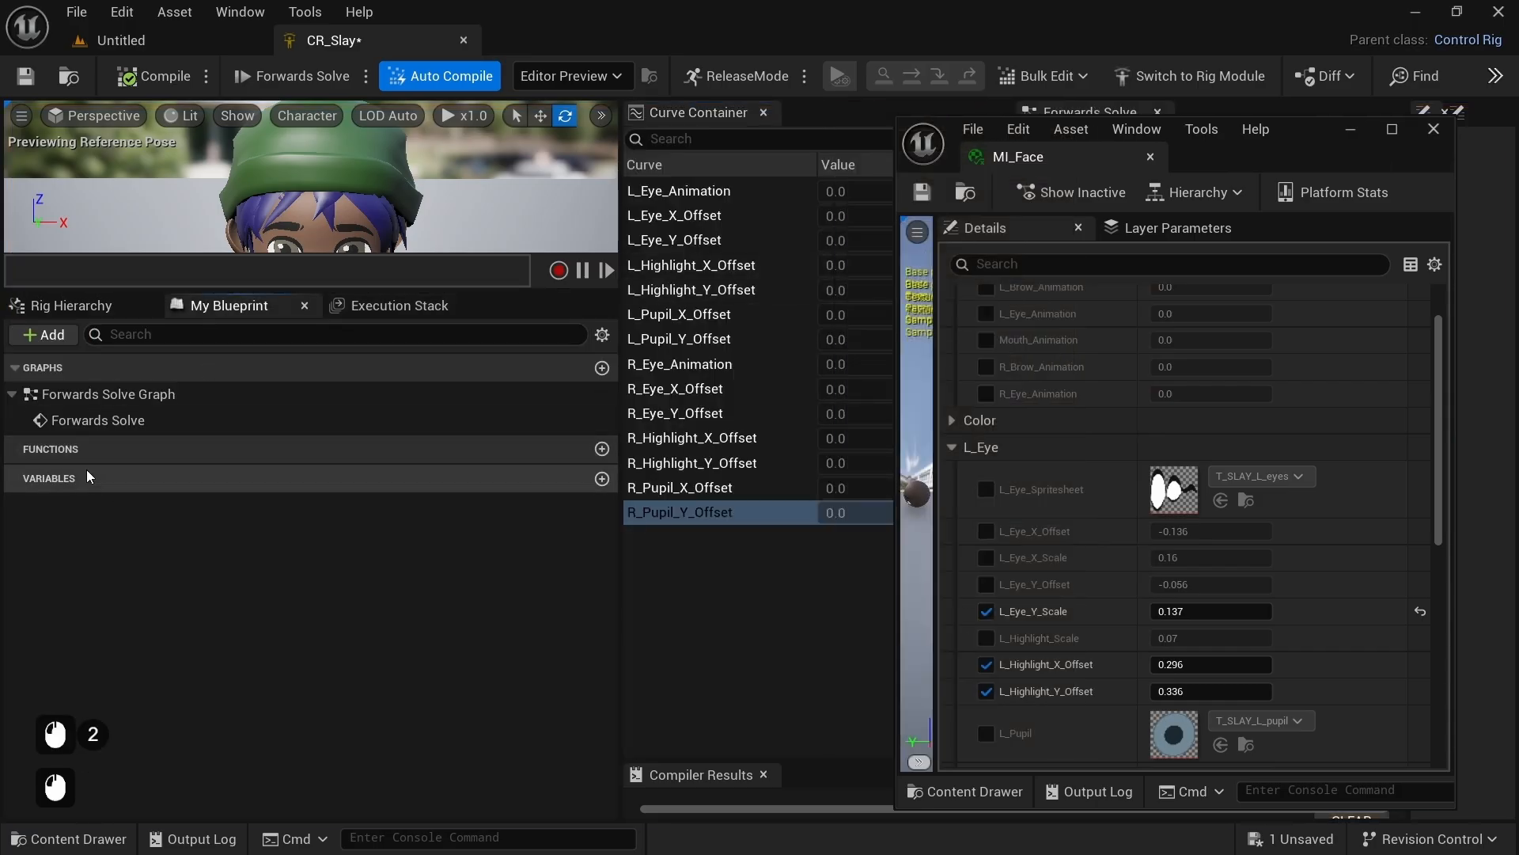
left_click(603, 481)
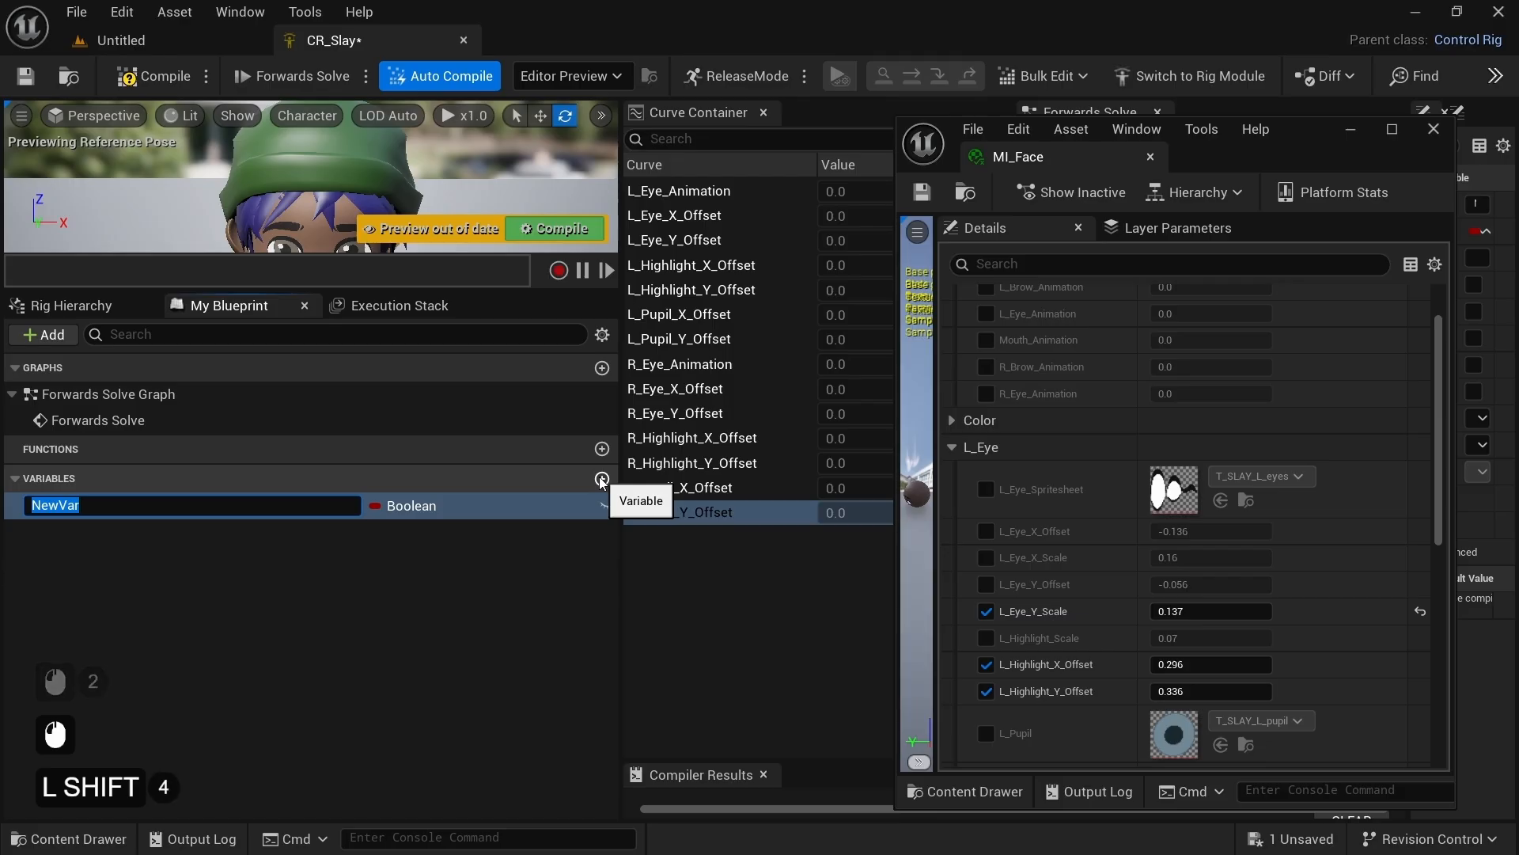
type("ORG_L_Eye_X_Offset")
key("Return")
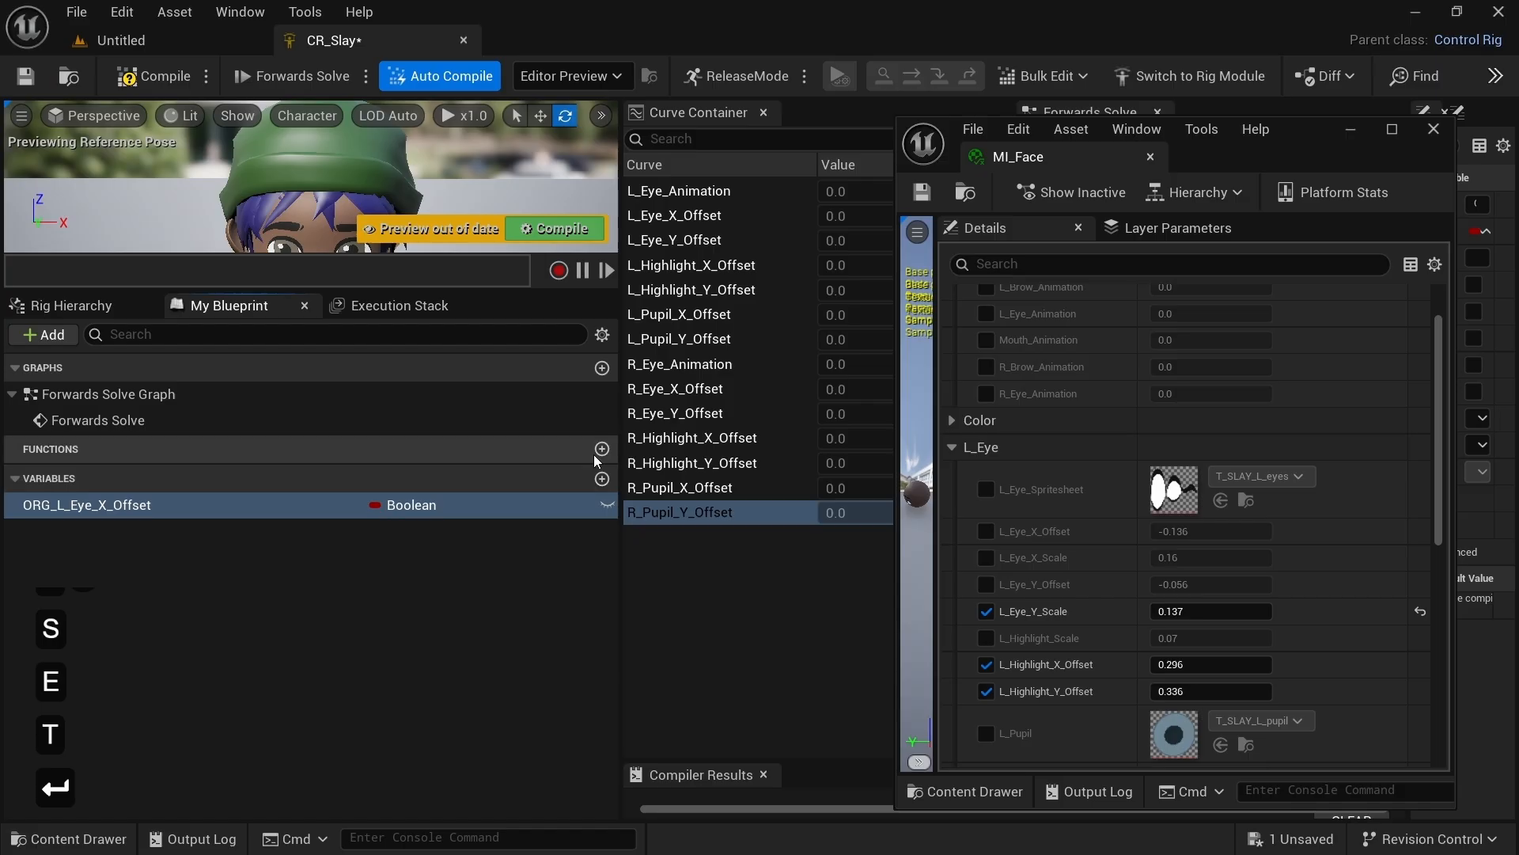
left_click(432, 505)
left_click(406, 169)
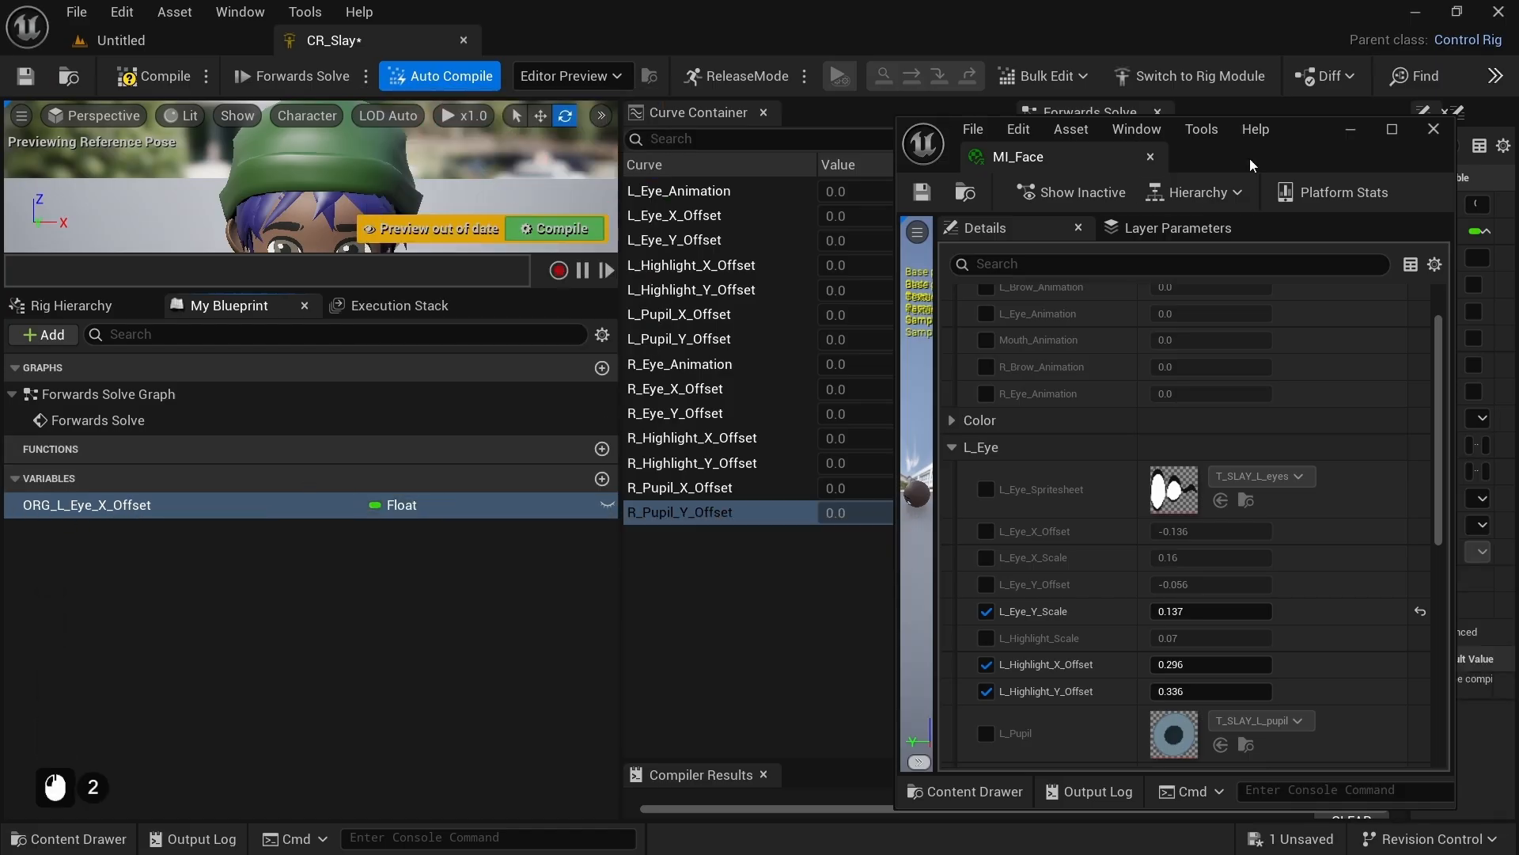
Step: Copy the L_Eye_X_Offset value from the L_Eye group of MI_Face, leaving the parameter's override off
left_click_drag(1253, 162, 1118, 151)
scroll(853, 472, "down", 2)
key("ctrl+a")
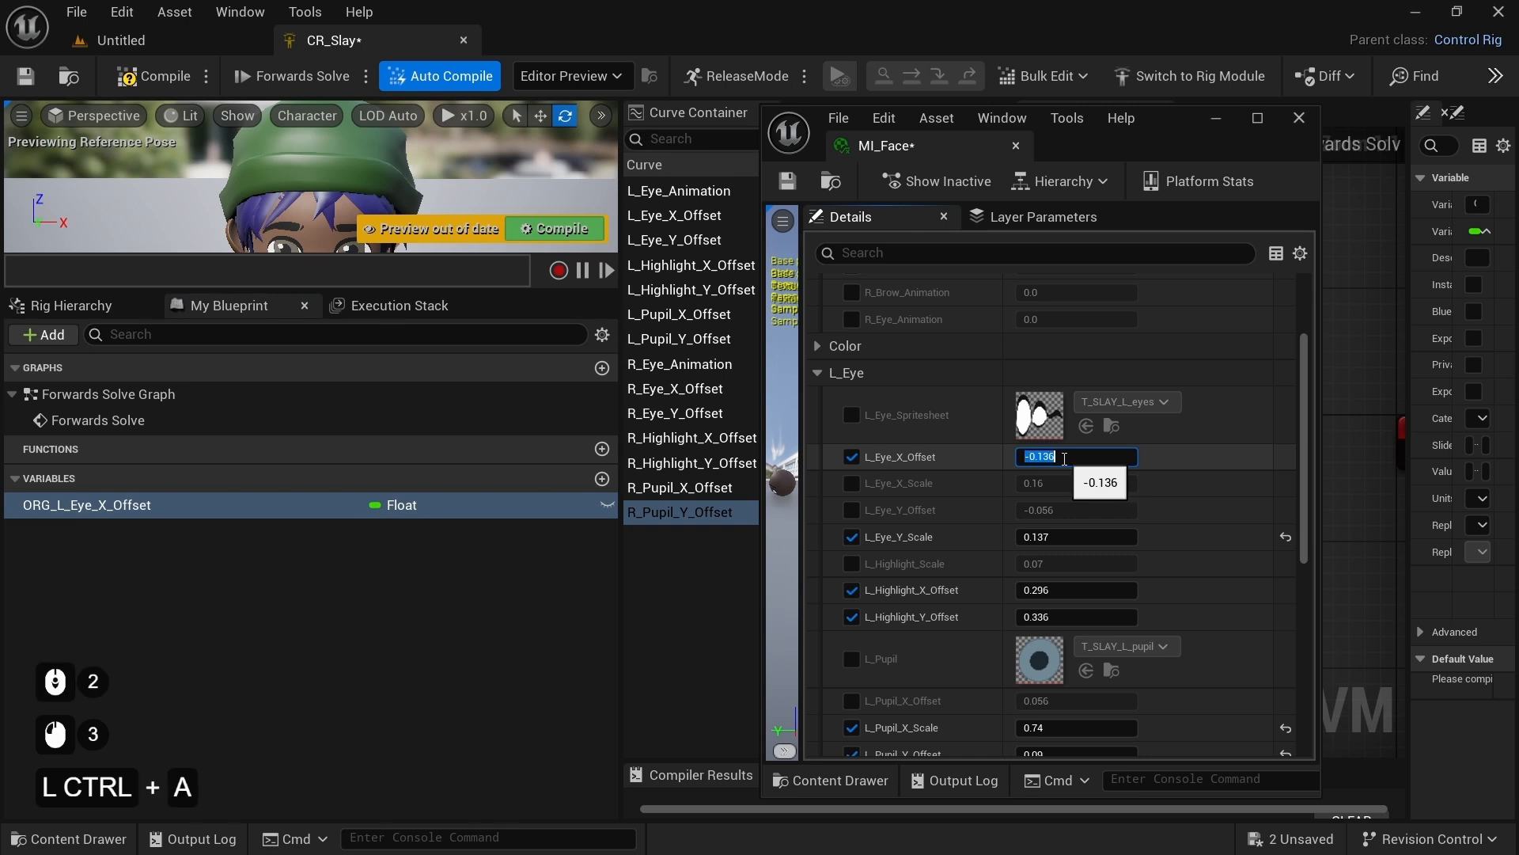
key("ctrl+c")
left_click(851, 458)
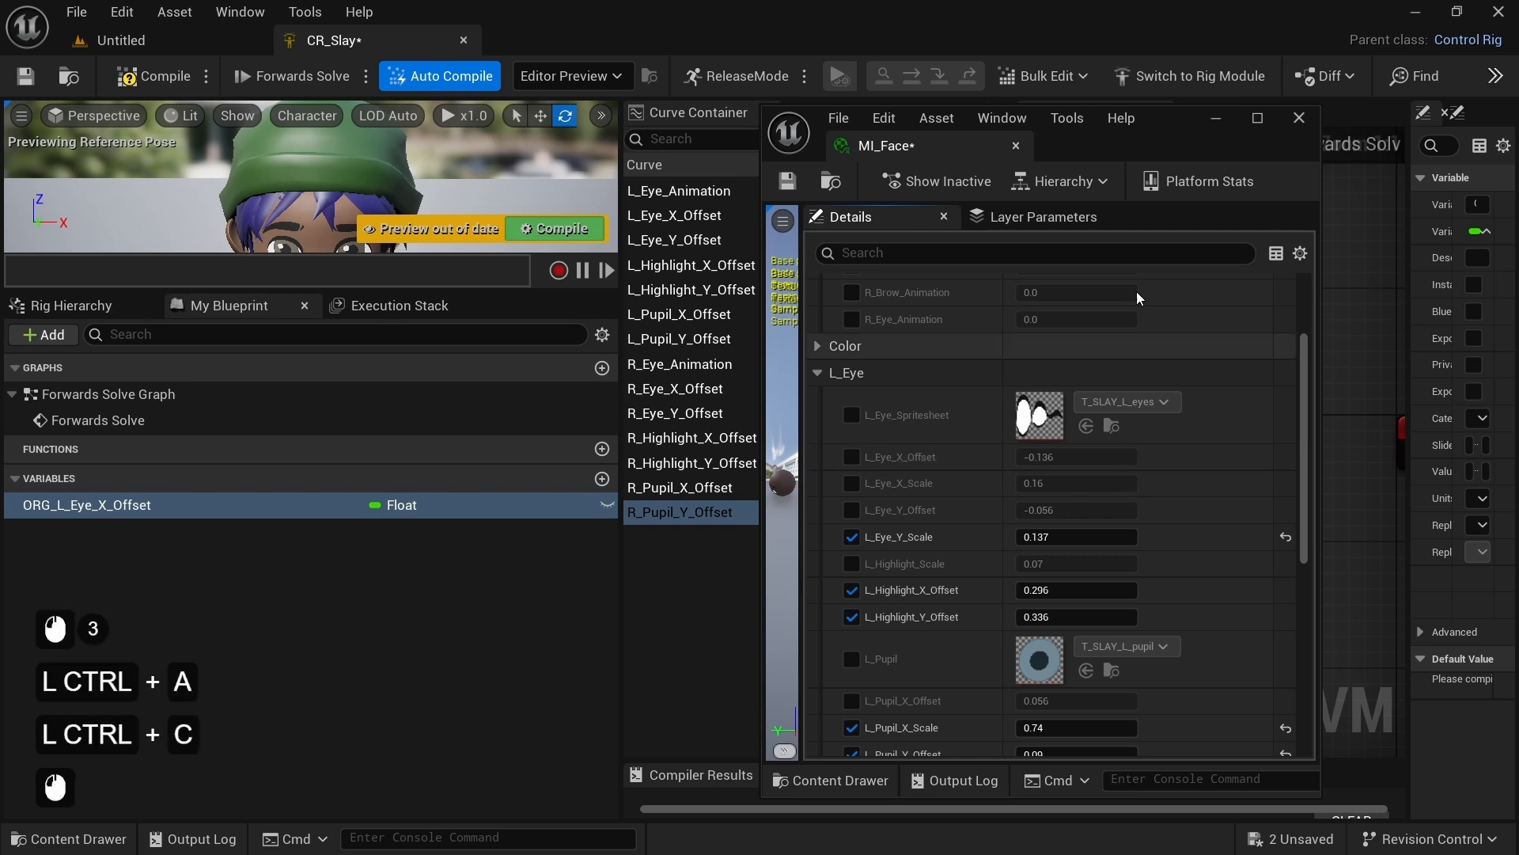
Step: Compile the rig and set the default value of ORG_L_Eye_X_Offset to -0.136
left_click_drag(1157, 134, 1113, 150)
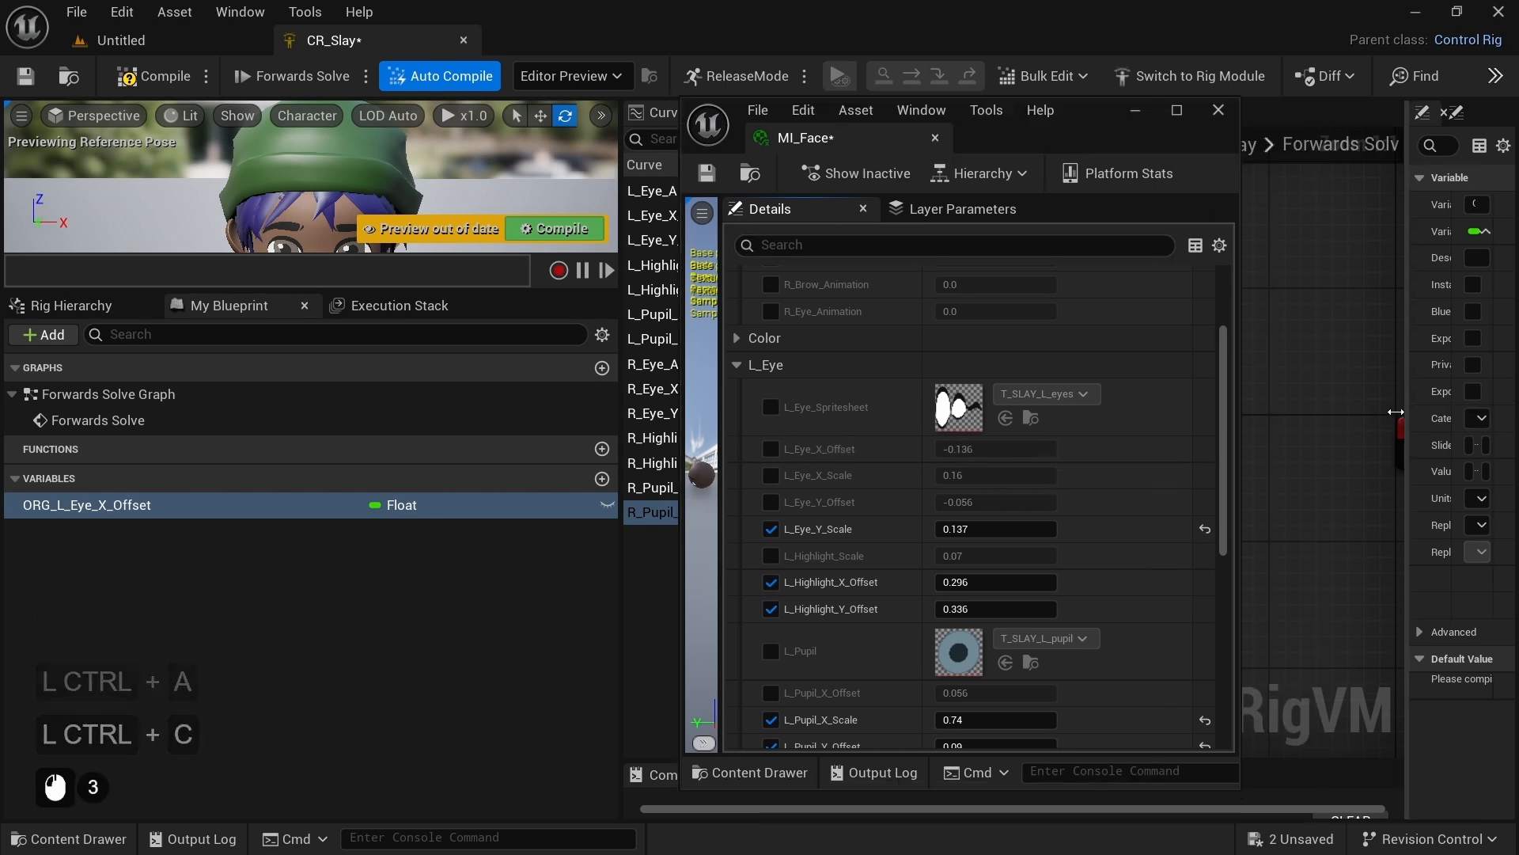
left_click_drag(1405, 419, 1249, 419)
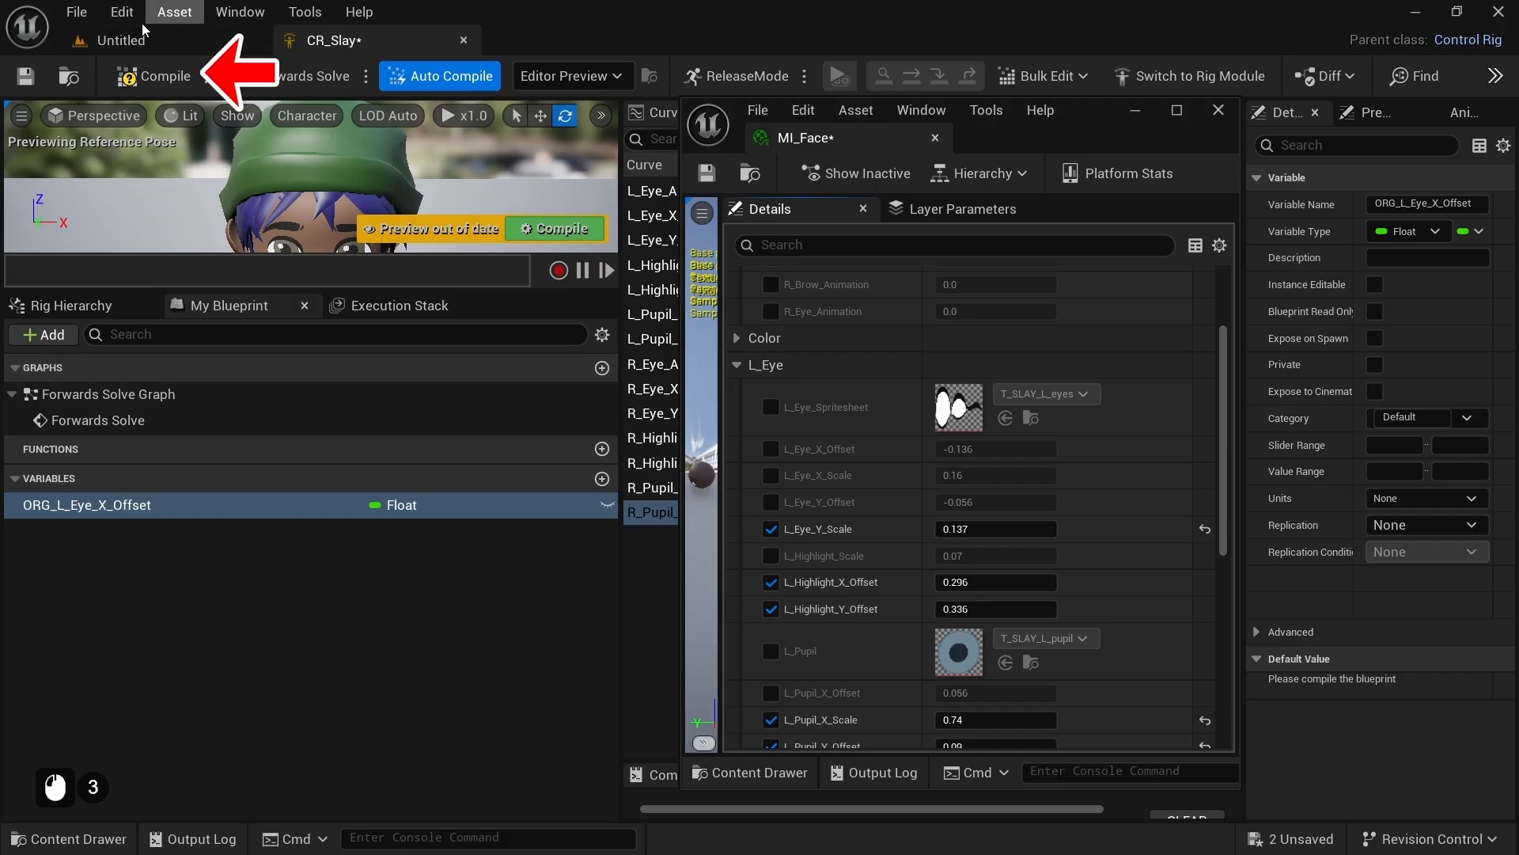
left_click(129, 79)
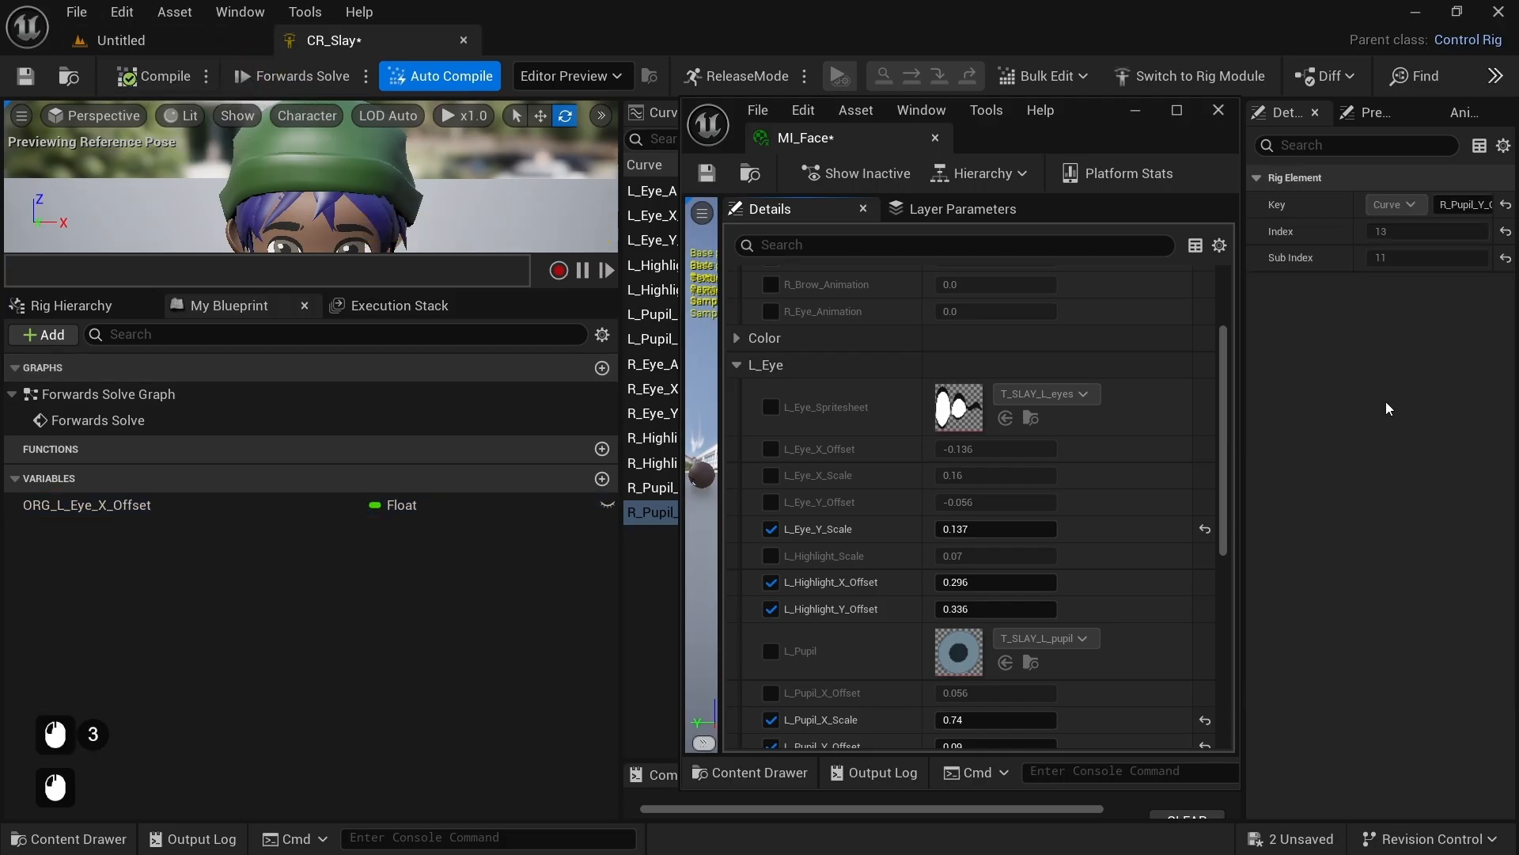
left_click(228, 505)
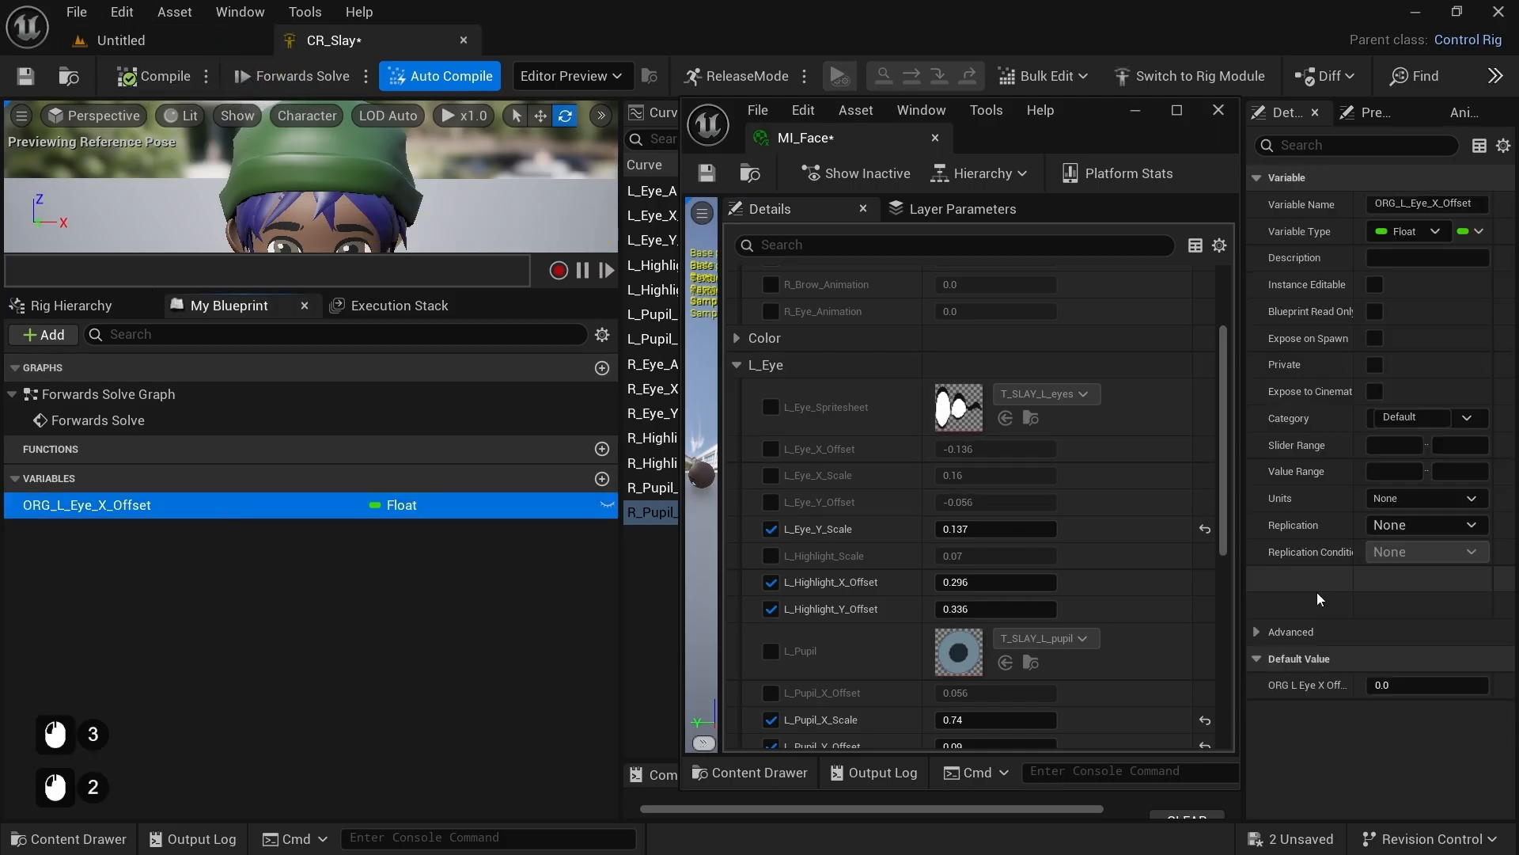
left_click(1380, 685)
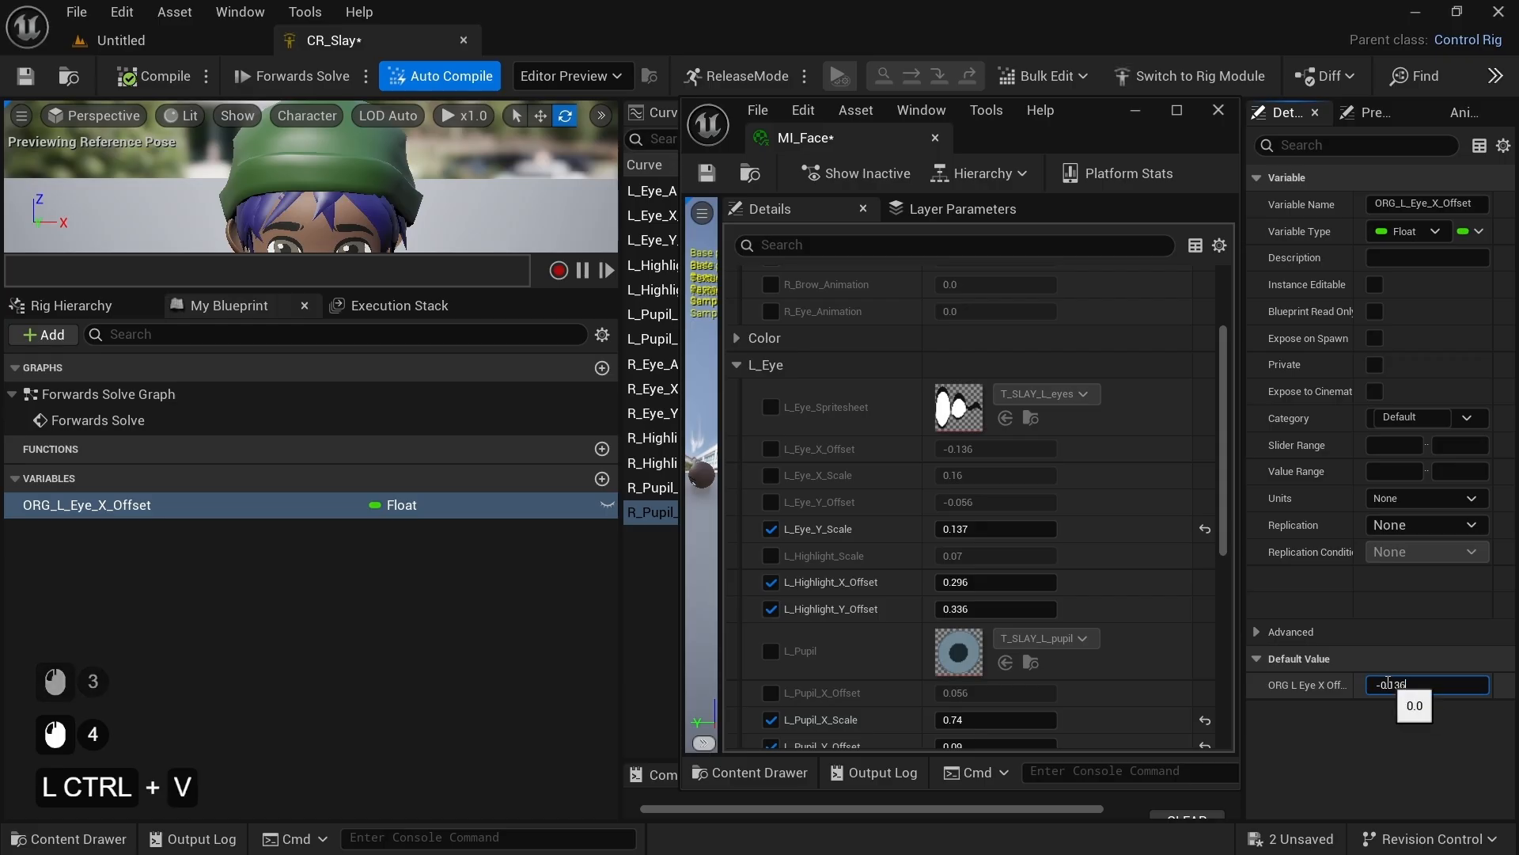
key("KP_Enter")
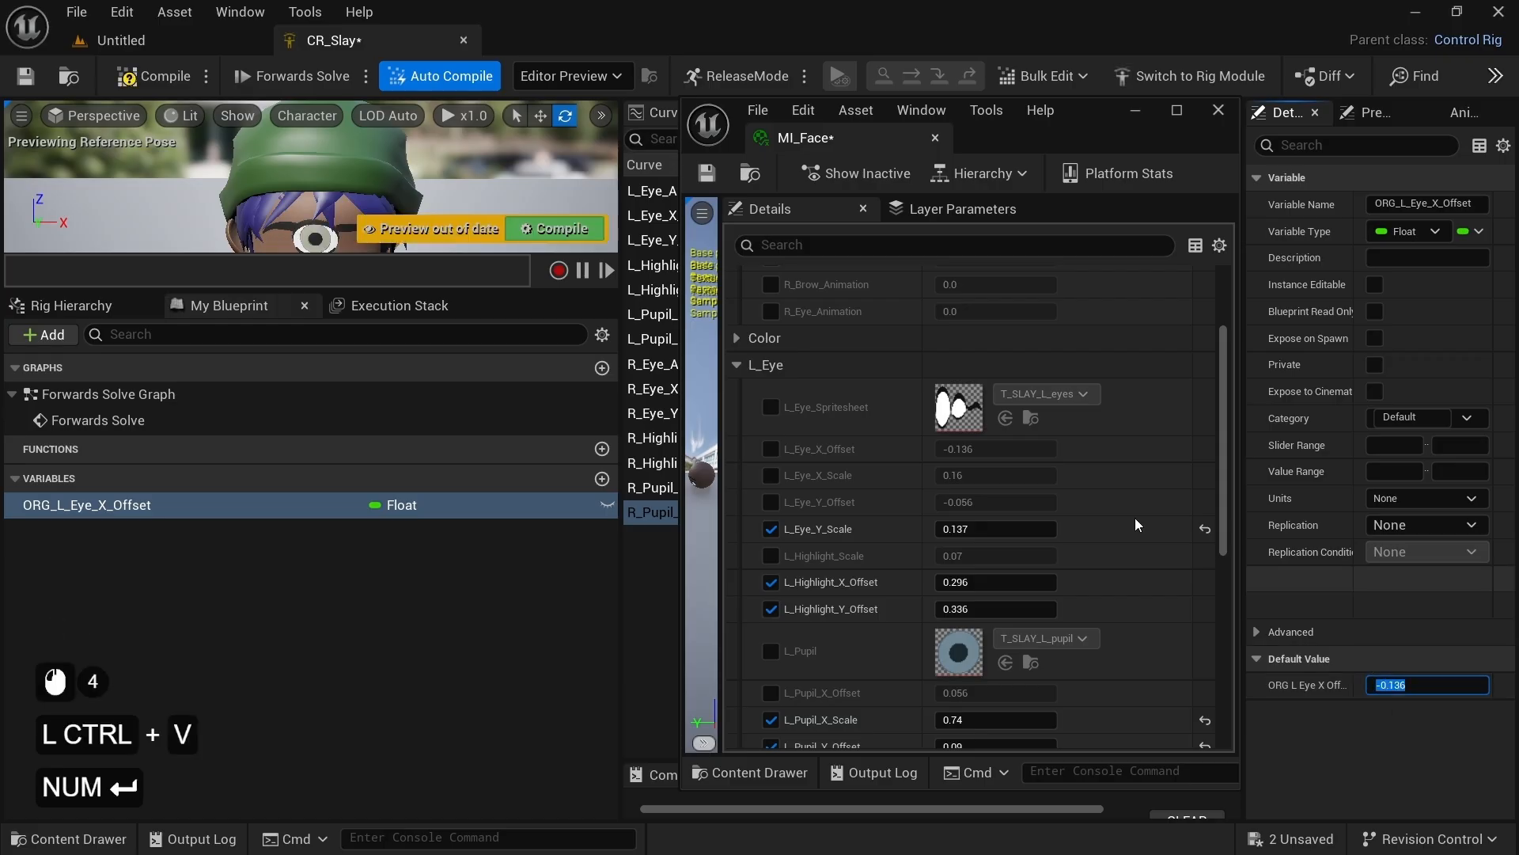
Step: Duplicate ORG_L_Eye_X_Offset as ORG_L_Eye_Y_Offset, and likewise create the remaining ORG pupil, highlight and right-eye X and Y offset variables
left_click(614, 296)
left_click(129, 568)
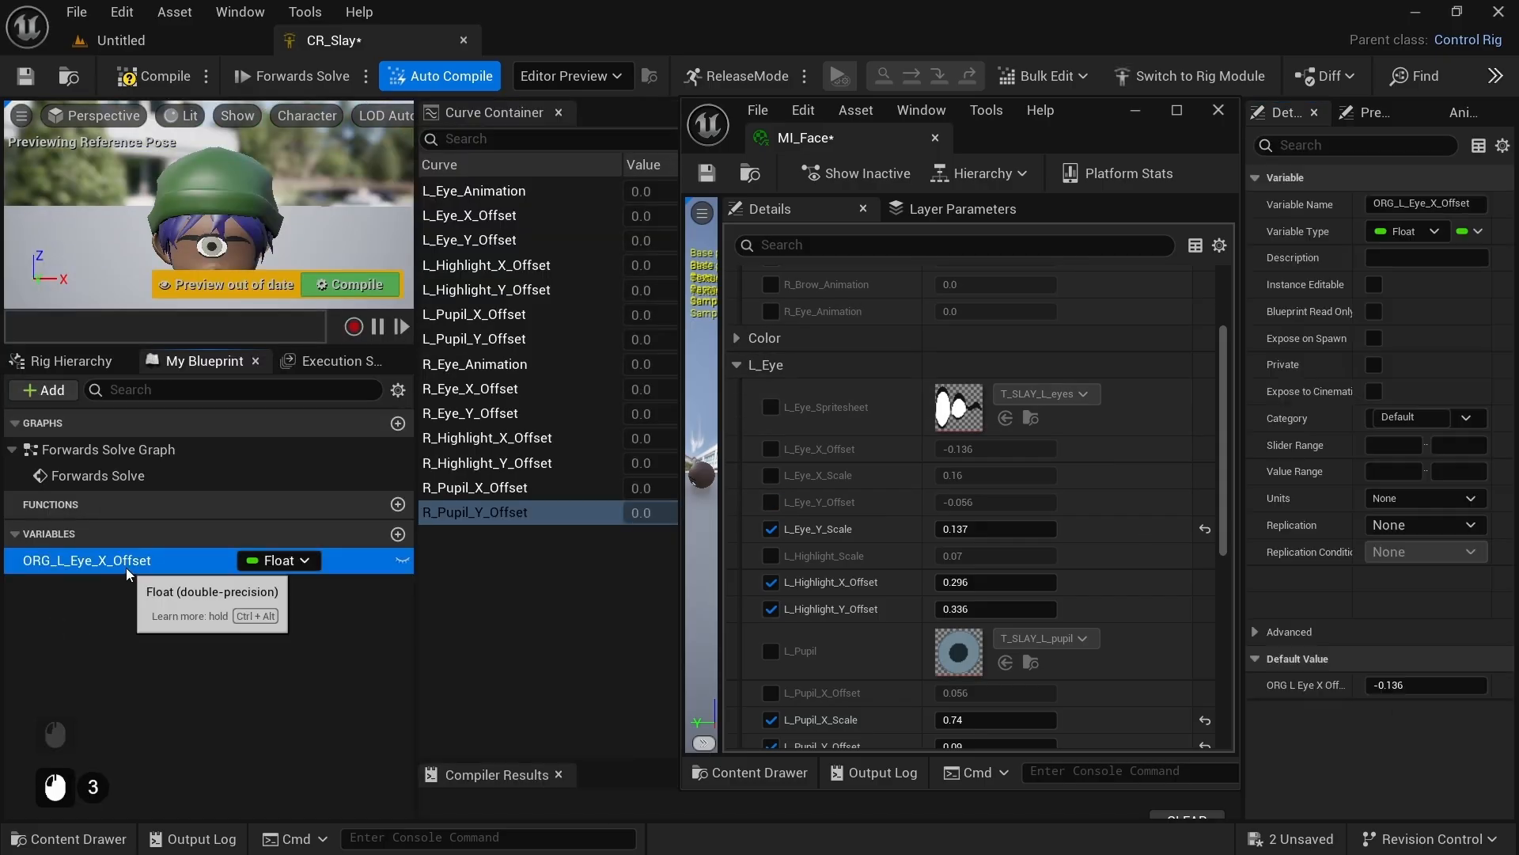
key("ctrl+d")
type("Y")
key("Right")
key("Right")
key("Right")
key("Right")
key("Right")
key("Right")
key("Right")
key("Right")
key("Right")
key("Right")
key("Right")
key("Right")
key("BackSpace")
key("BackSpace")
key("Return")
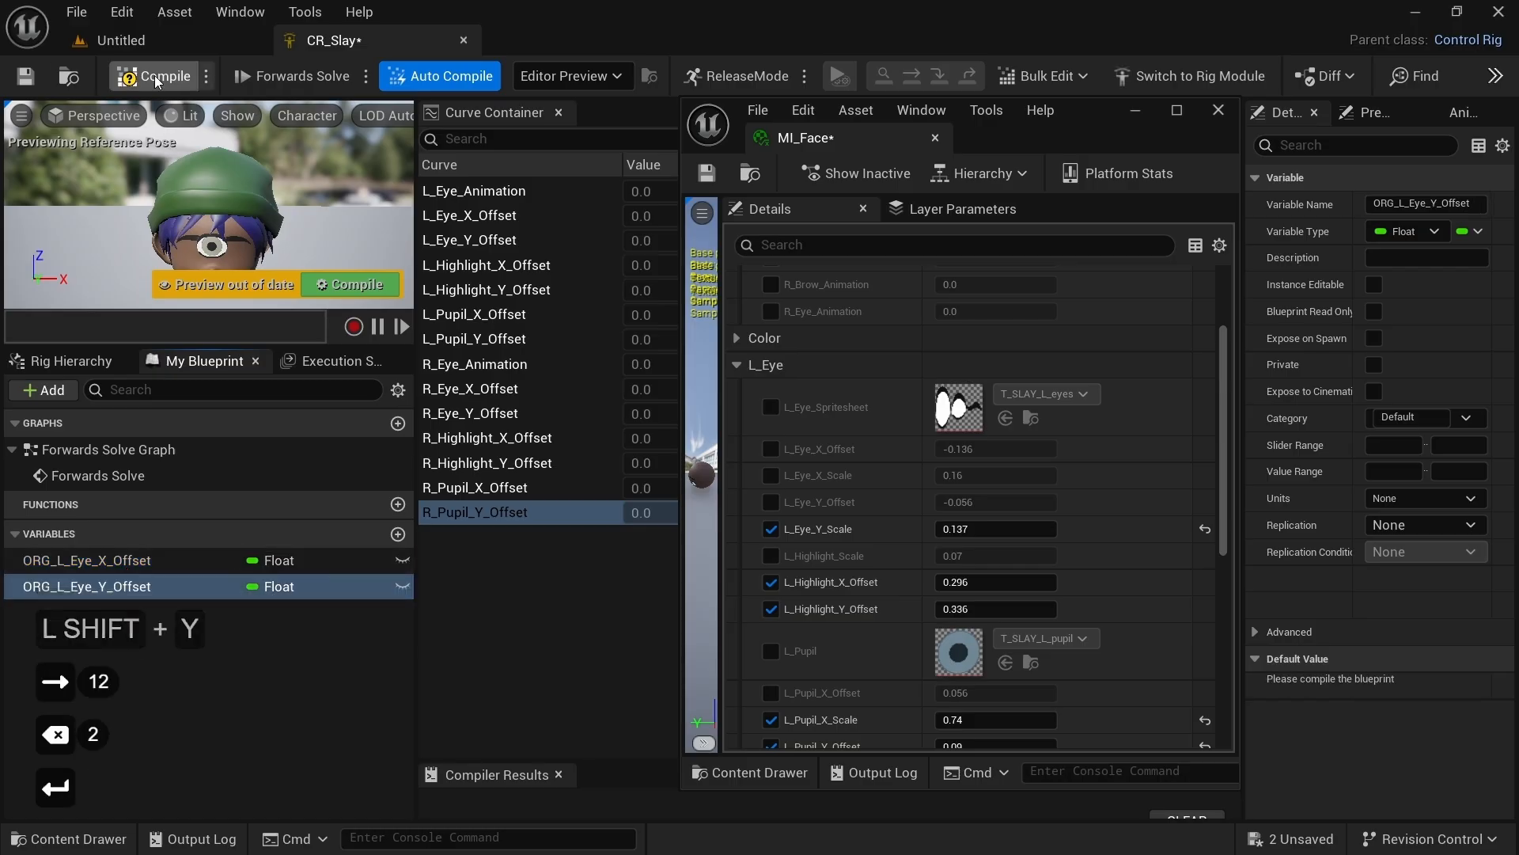
key("ctrl+d")
Step: Filter MI_Face's parameters by eye offset, copy their values into the matching variable defaults, including 0.115 for ORG_R_Eye_X_Offset, and compile the rig
left_click(819, 245)
type("Eye ")
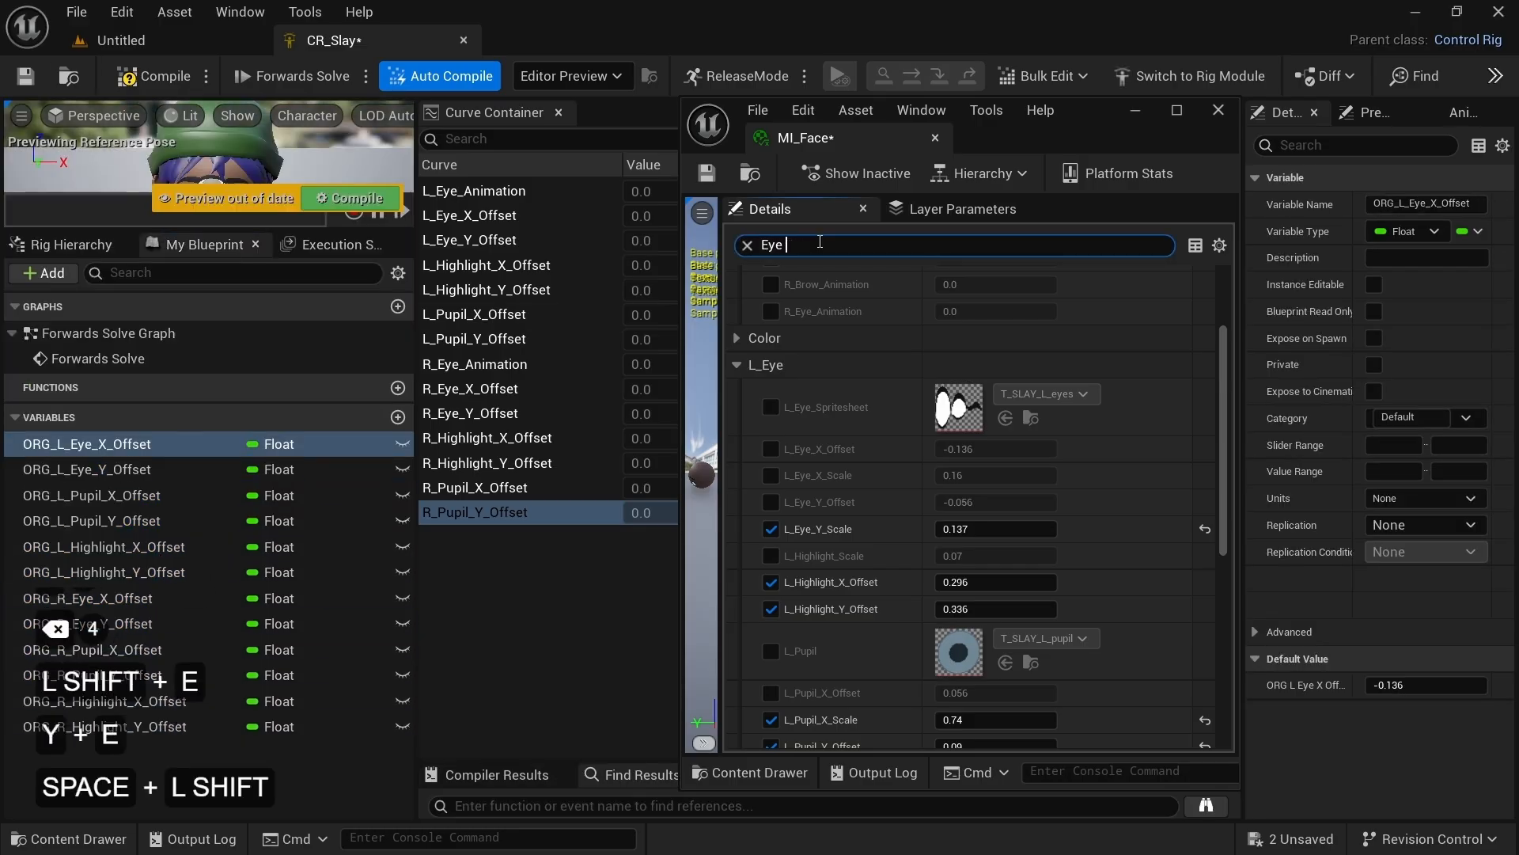
type("offset")
left_click(87, 469)
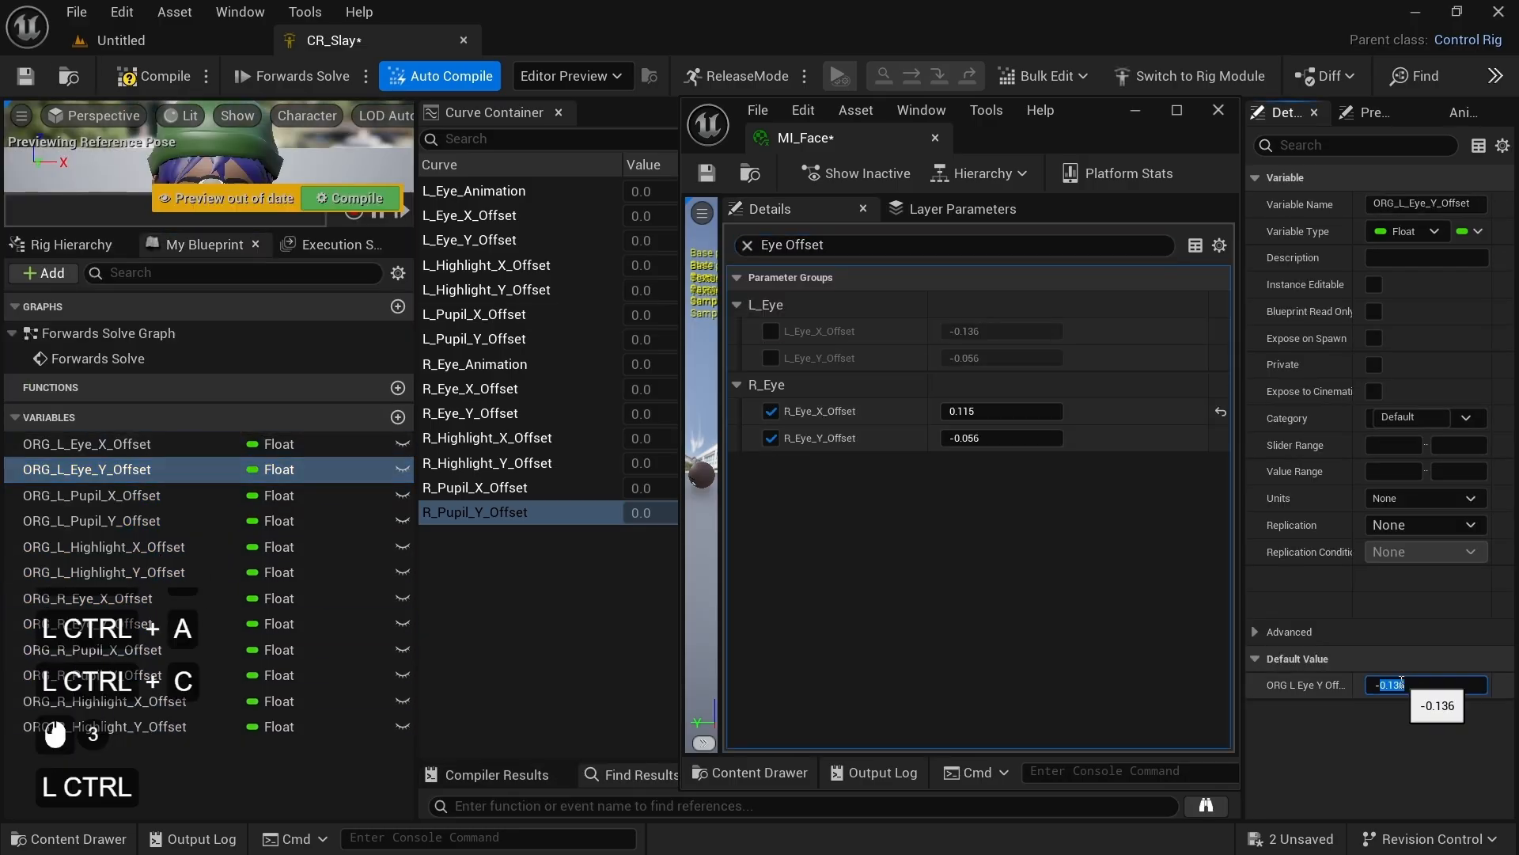
key("ctrl+v")
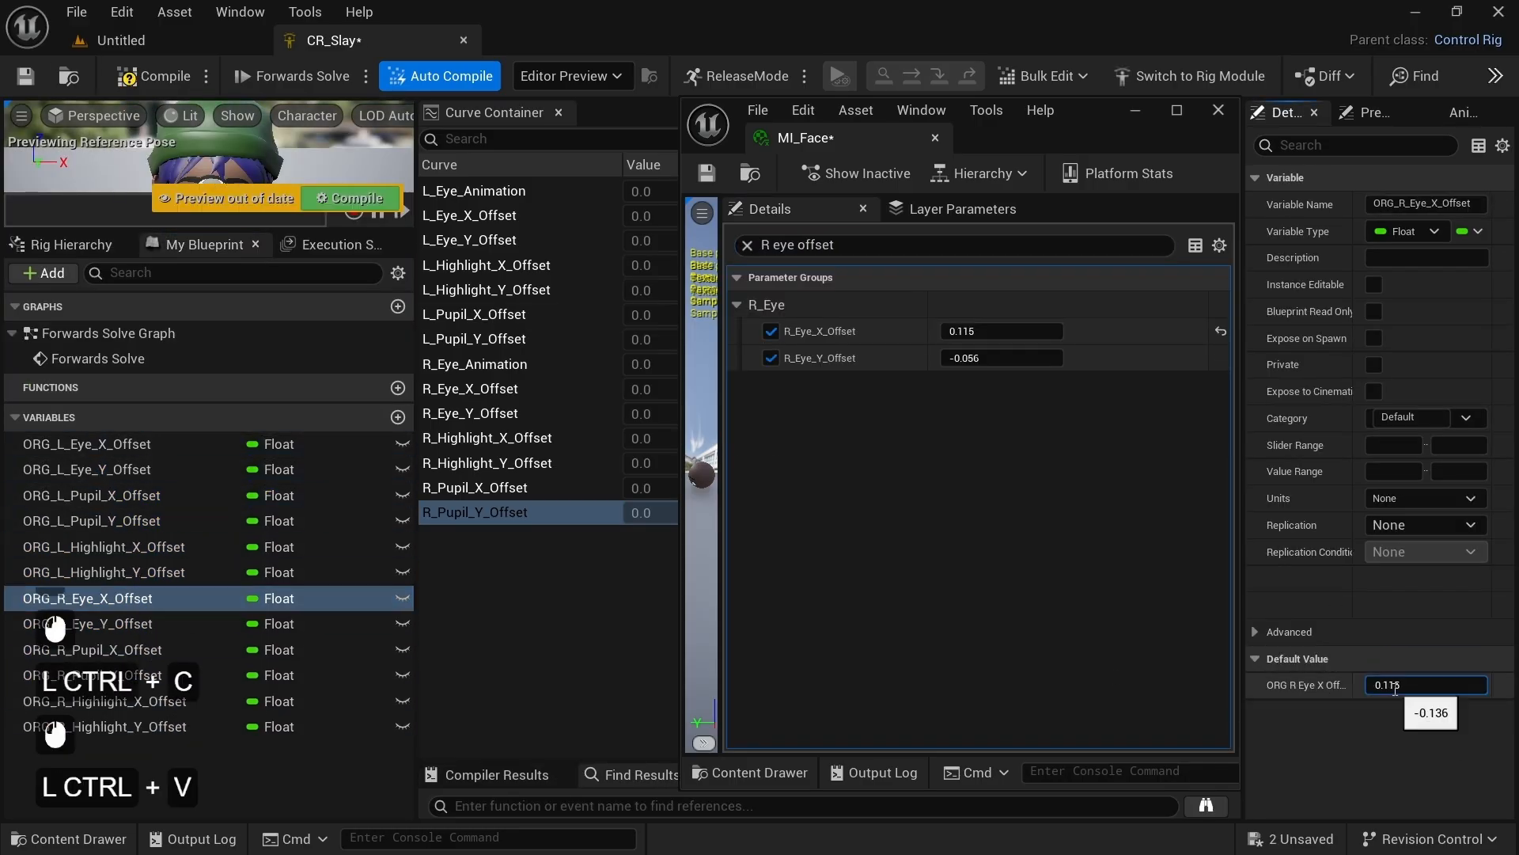
key("Return")
left_click(156, 76)
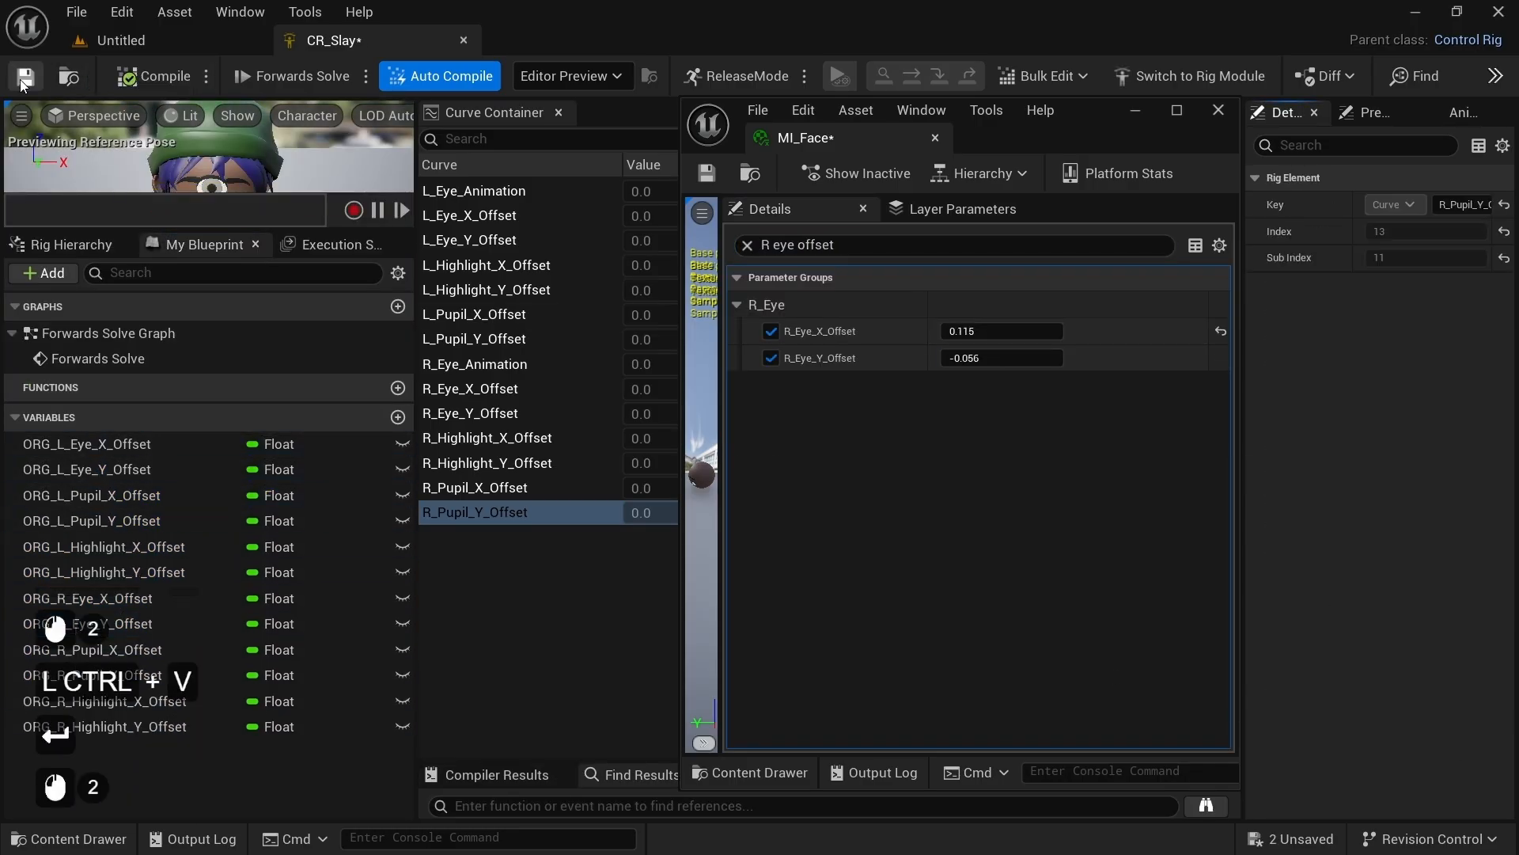
Step: Dock MI_Face back among the main editor tabs, return the curve list to CR_Slay's lower panel group, and enlarge the preview
left_click_drag(839, 148, 546, 41)
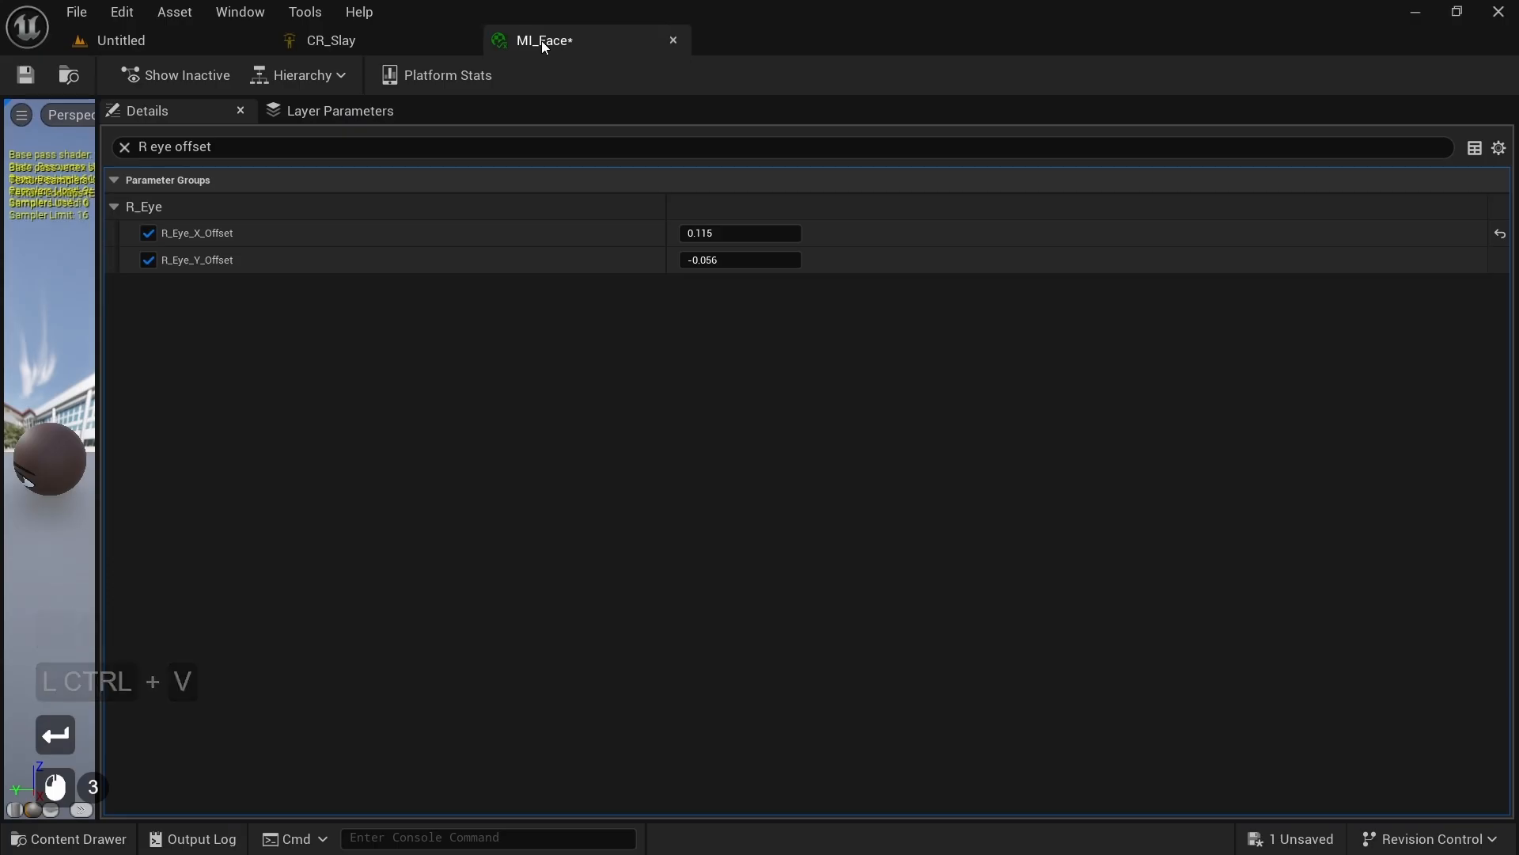
left_click(409, 40)
left_click_drag(470, 112, 331, 254)
left_click_drag(246, 230, 239, 396)
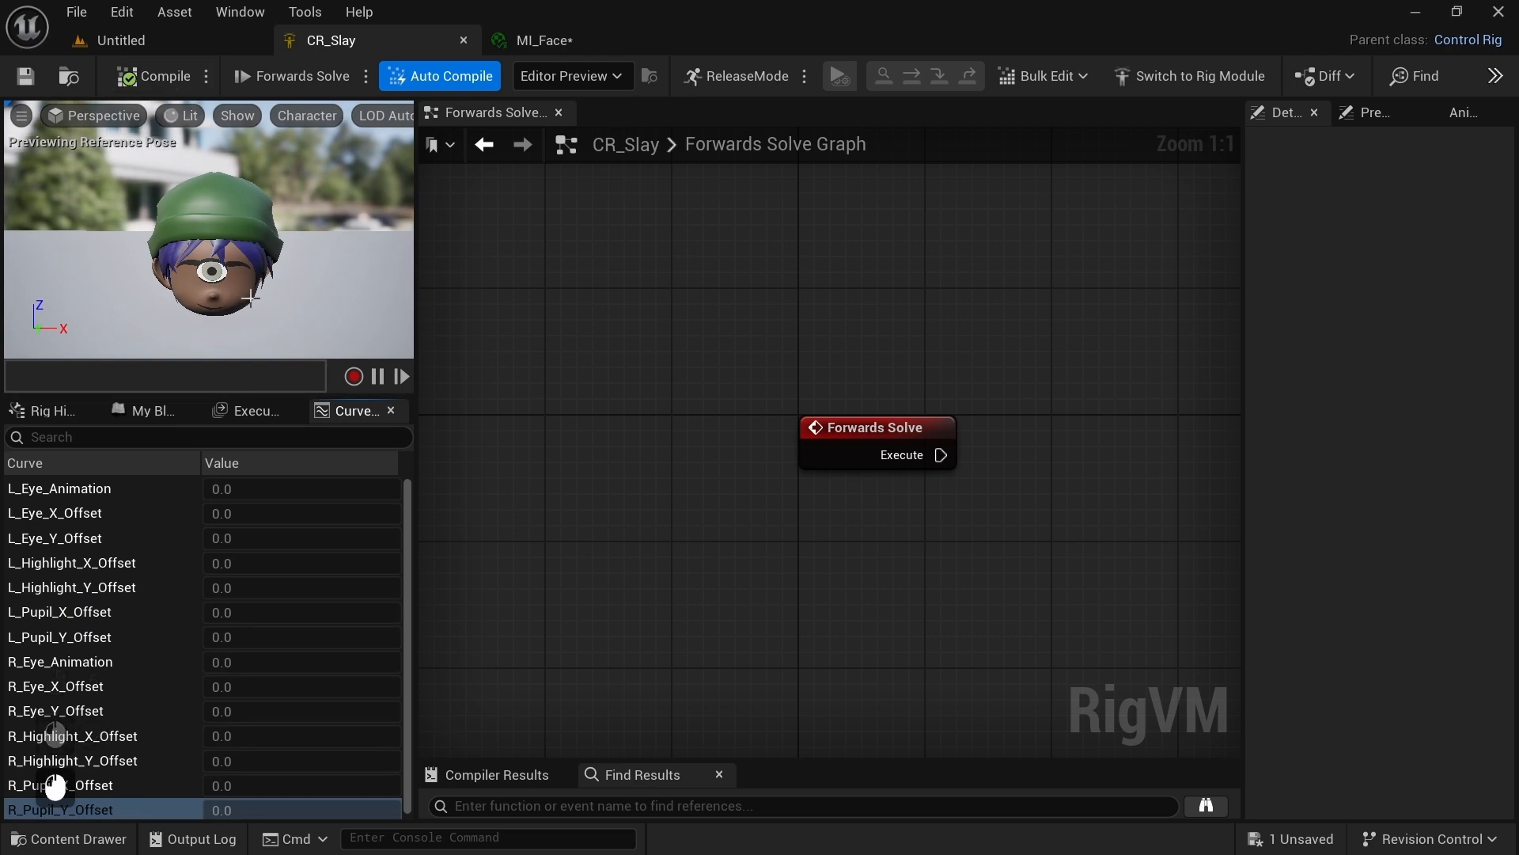
Step: Place Get nodes for the ORG_L_Eye_X_Offset and ORG_L_Eye_Y_Offset variables side by side in the Forwards Solve graph
right_click_drag(909, 379, 569, 327)
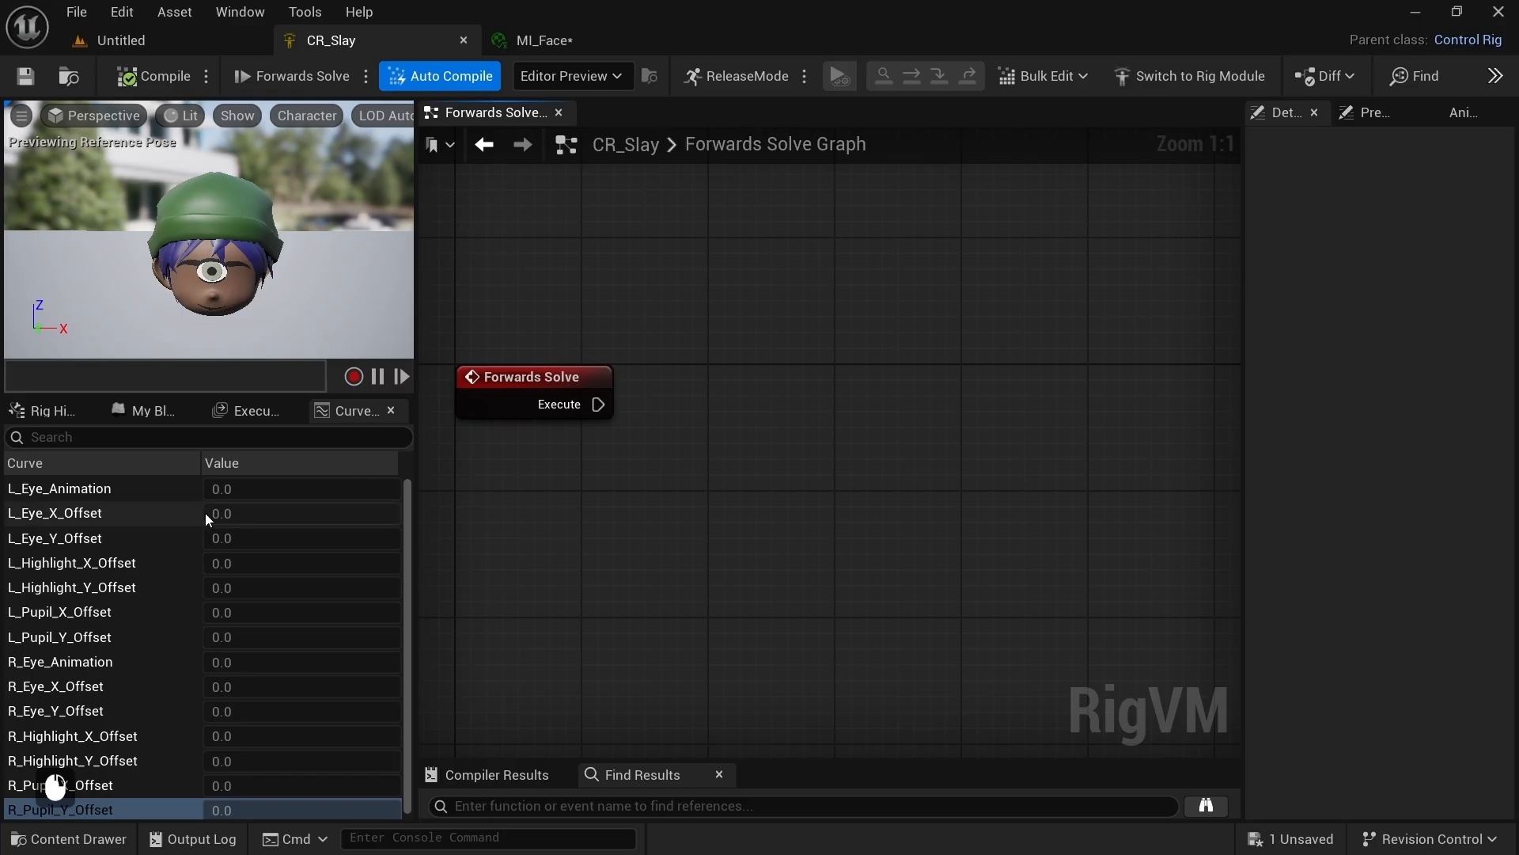
left_click(144, 410)
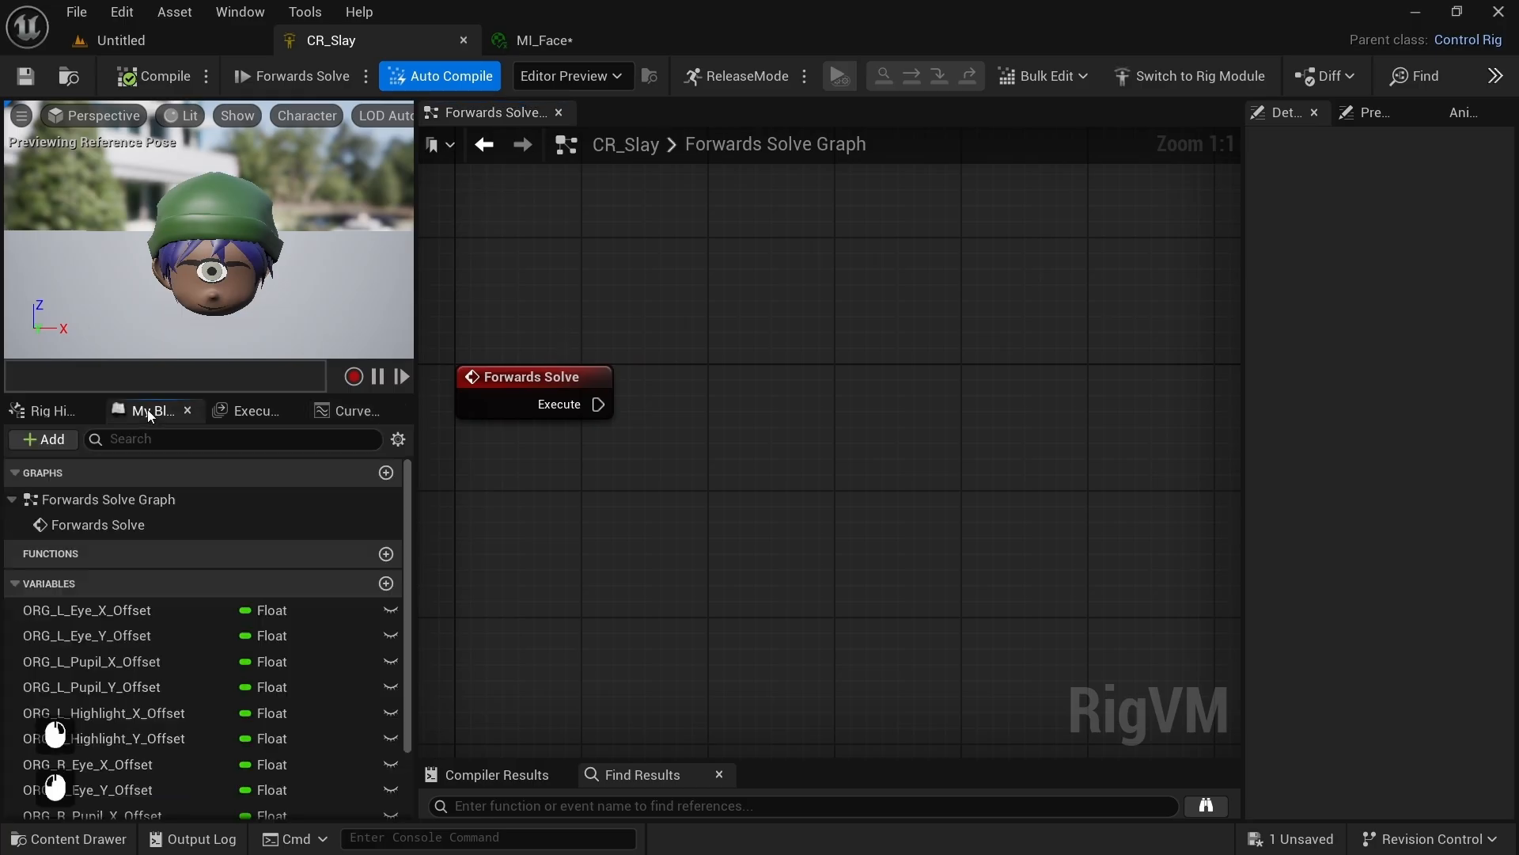
left_click(104, 611)
scroll(123, 748, "down", 4)
left_click(126, 807, "shift")
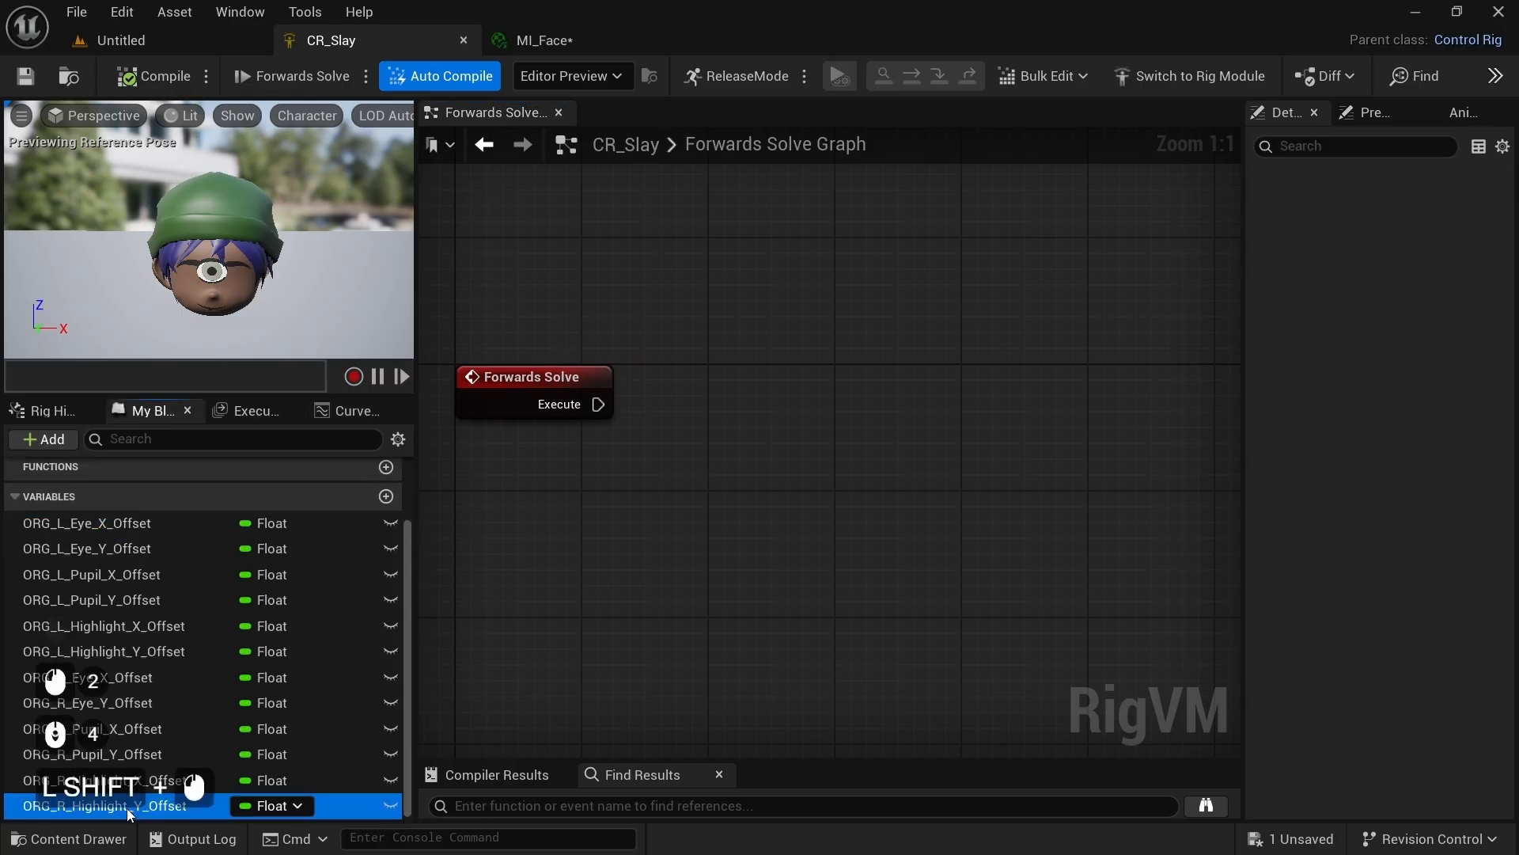
left_click(106, 524)
scroll(114, 629, "up", 3)
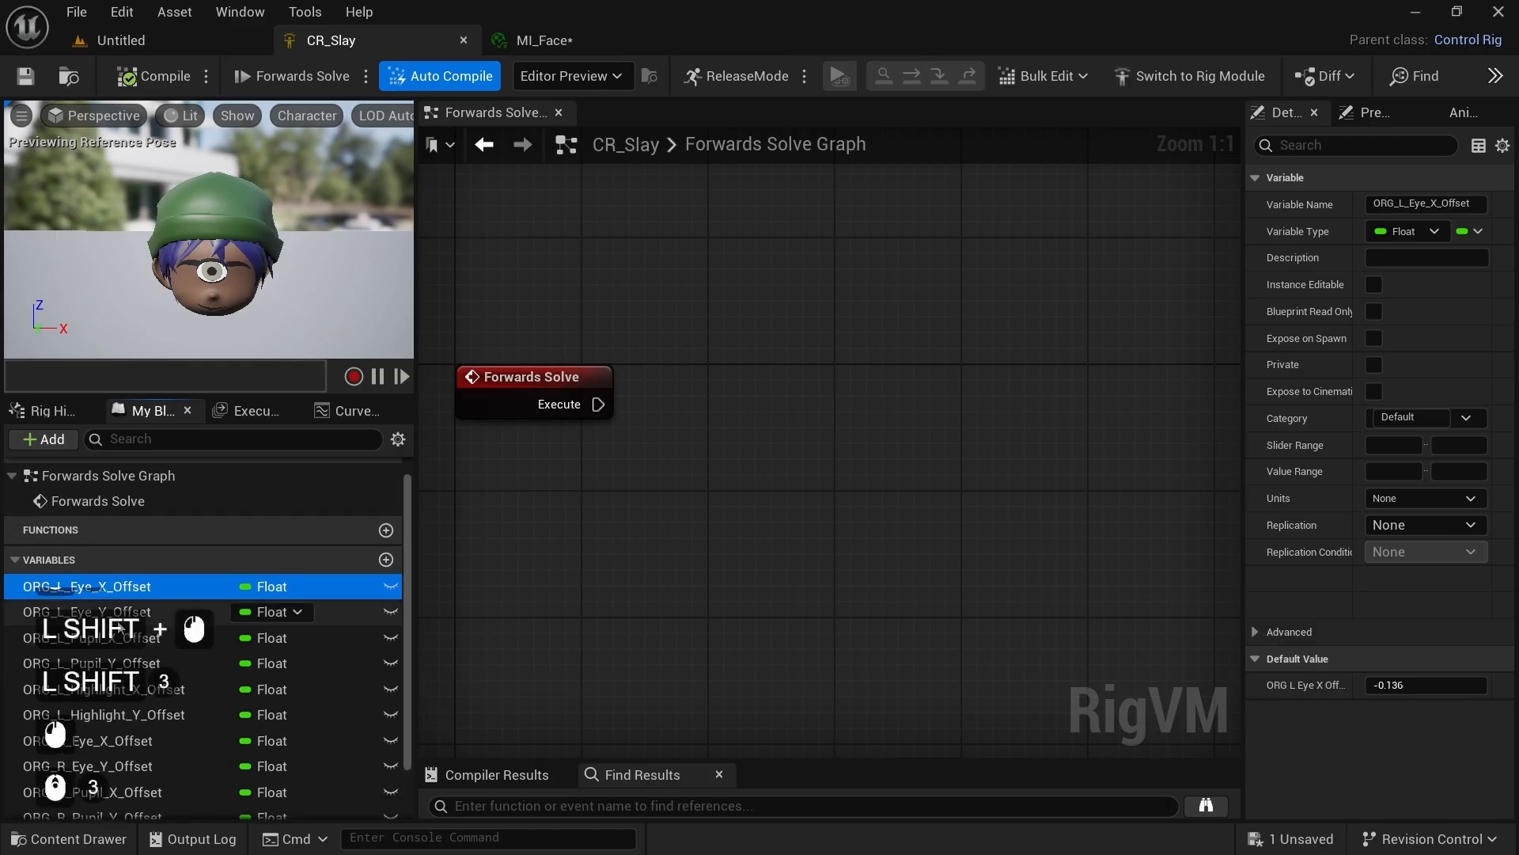
left_click_drag(60, 590, 693, 295)
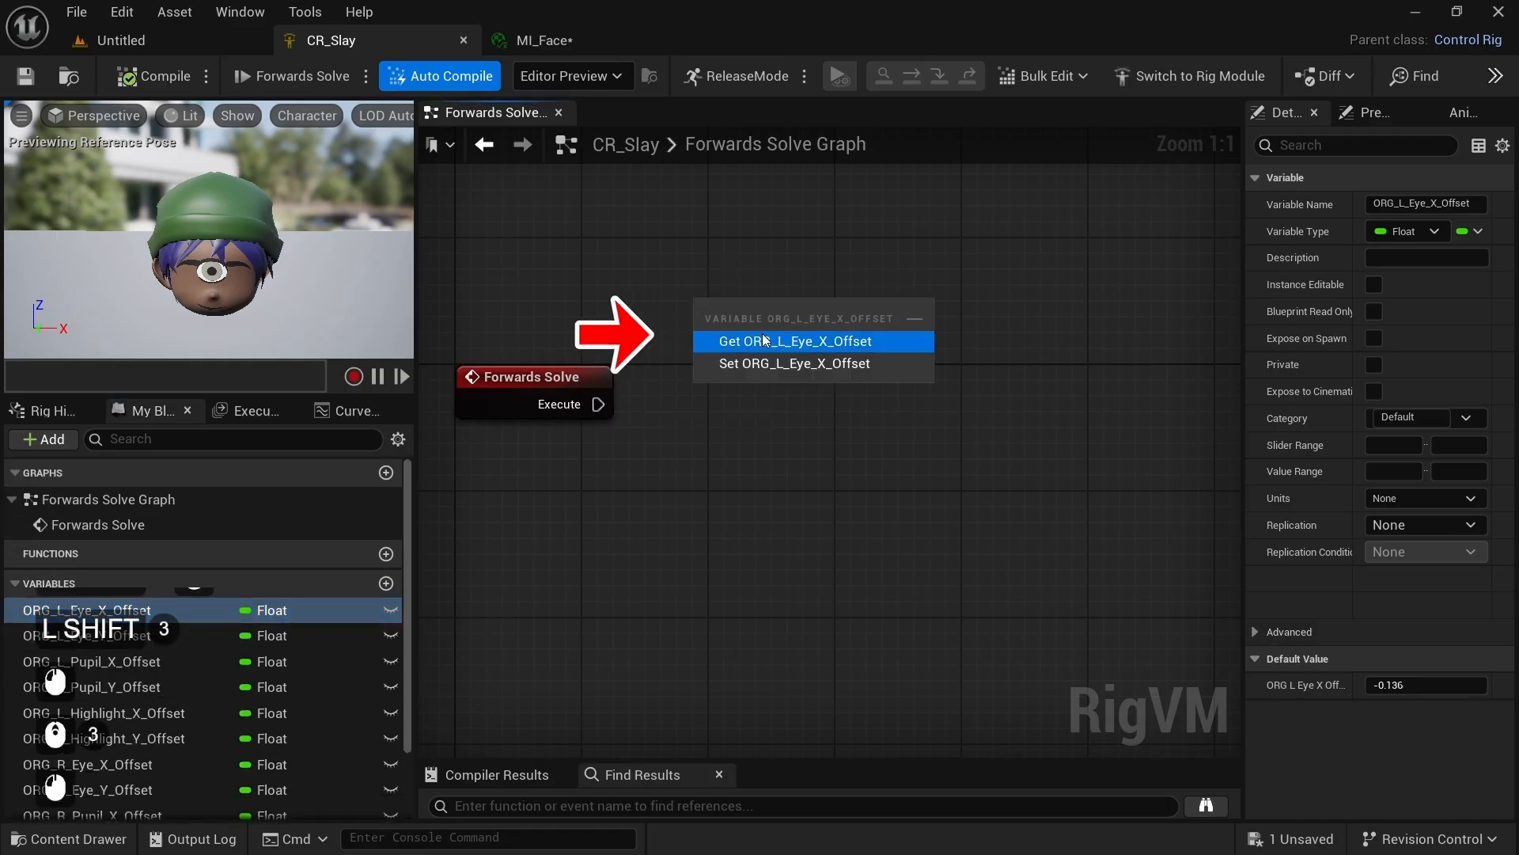
left_click(764, 341)
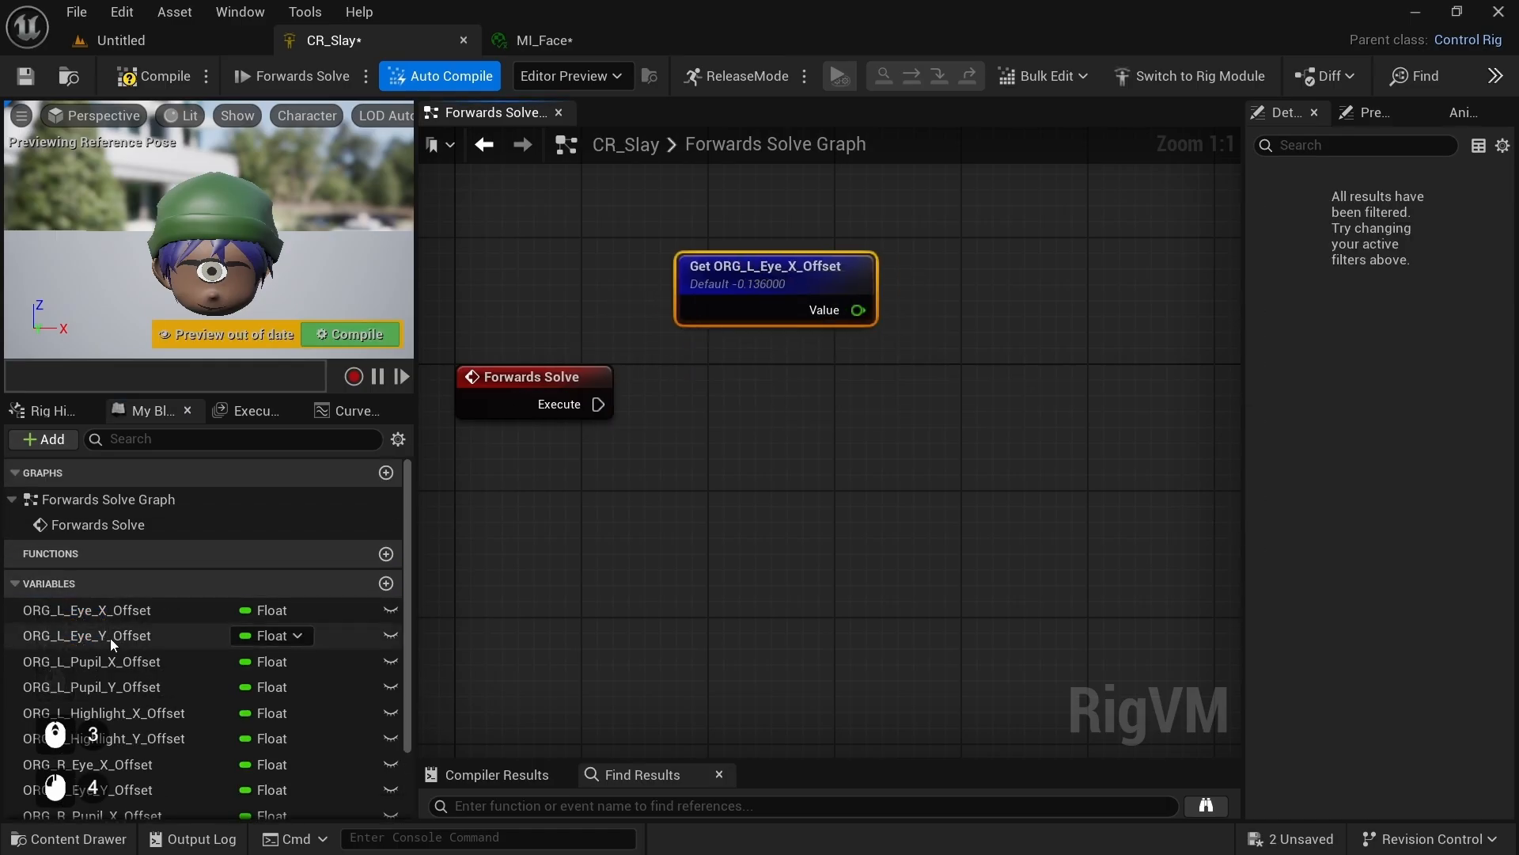
left_click_drag(113, 644, 975, 289)
left_click(1017, 308)
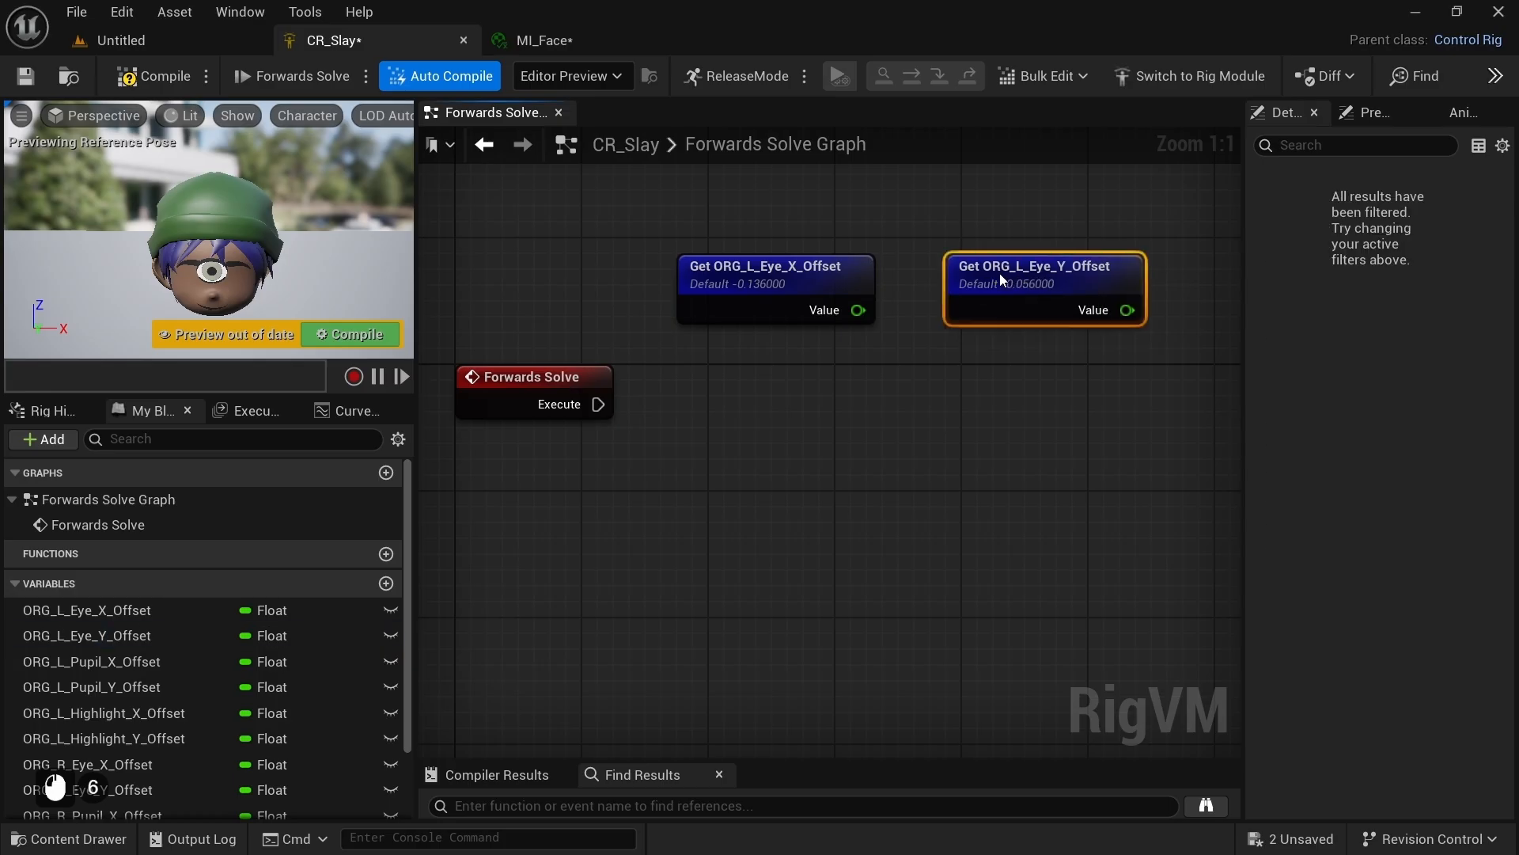
Step: Add a Set Curve Value node fed by the ORG_L_Eye_X_Offset value and place it beneath that Get node
left_click_drag(856, 311, 728, 382)
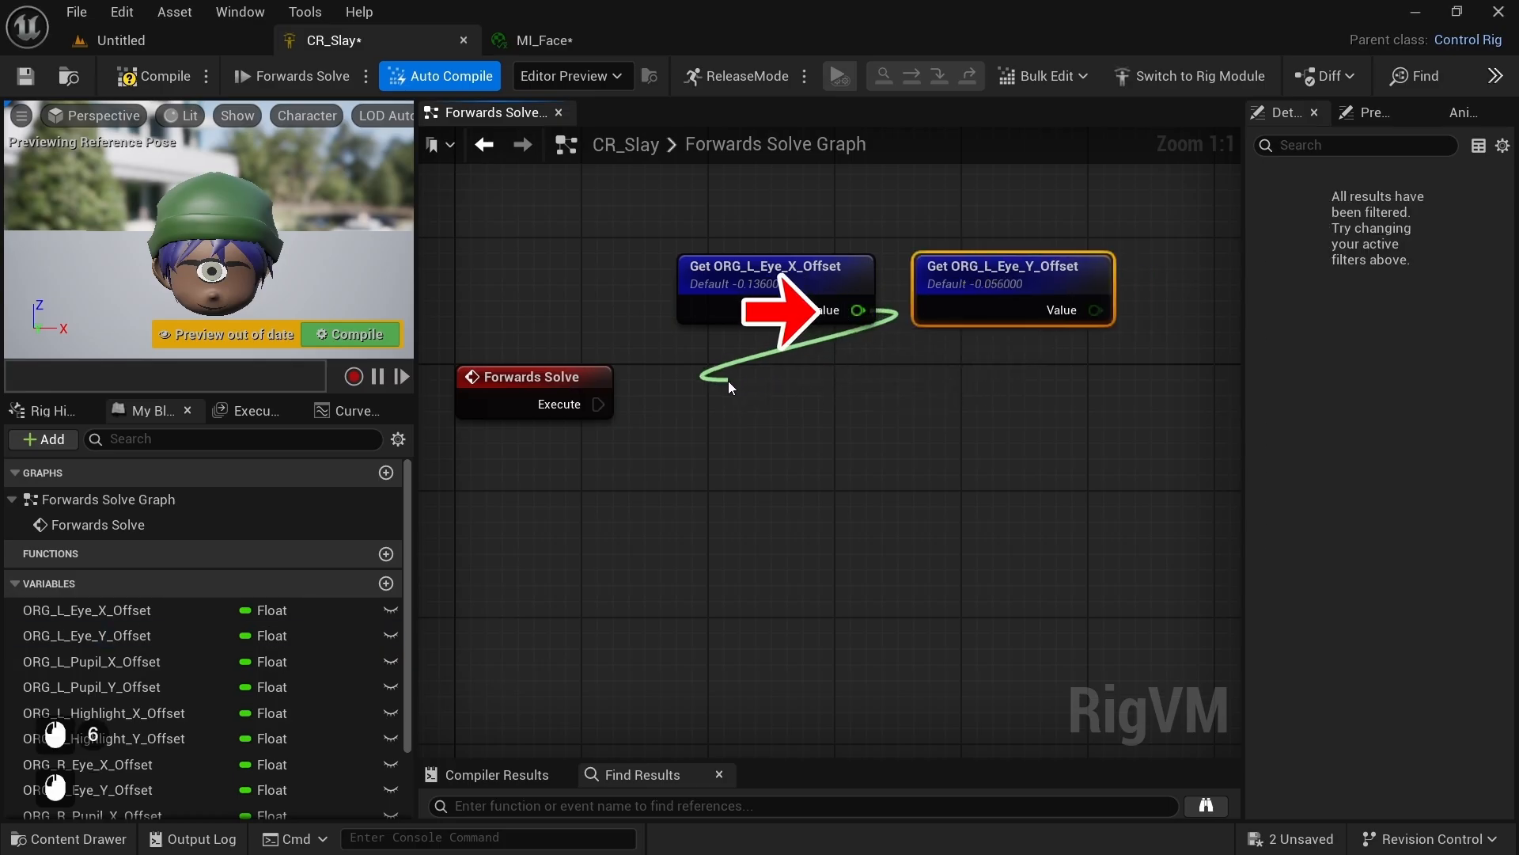
type("set")
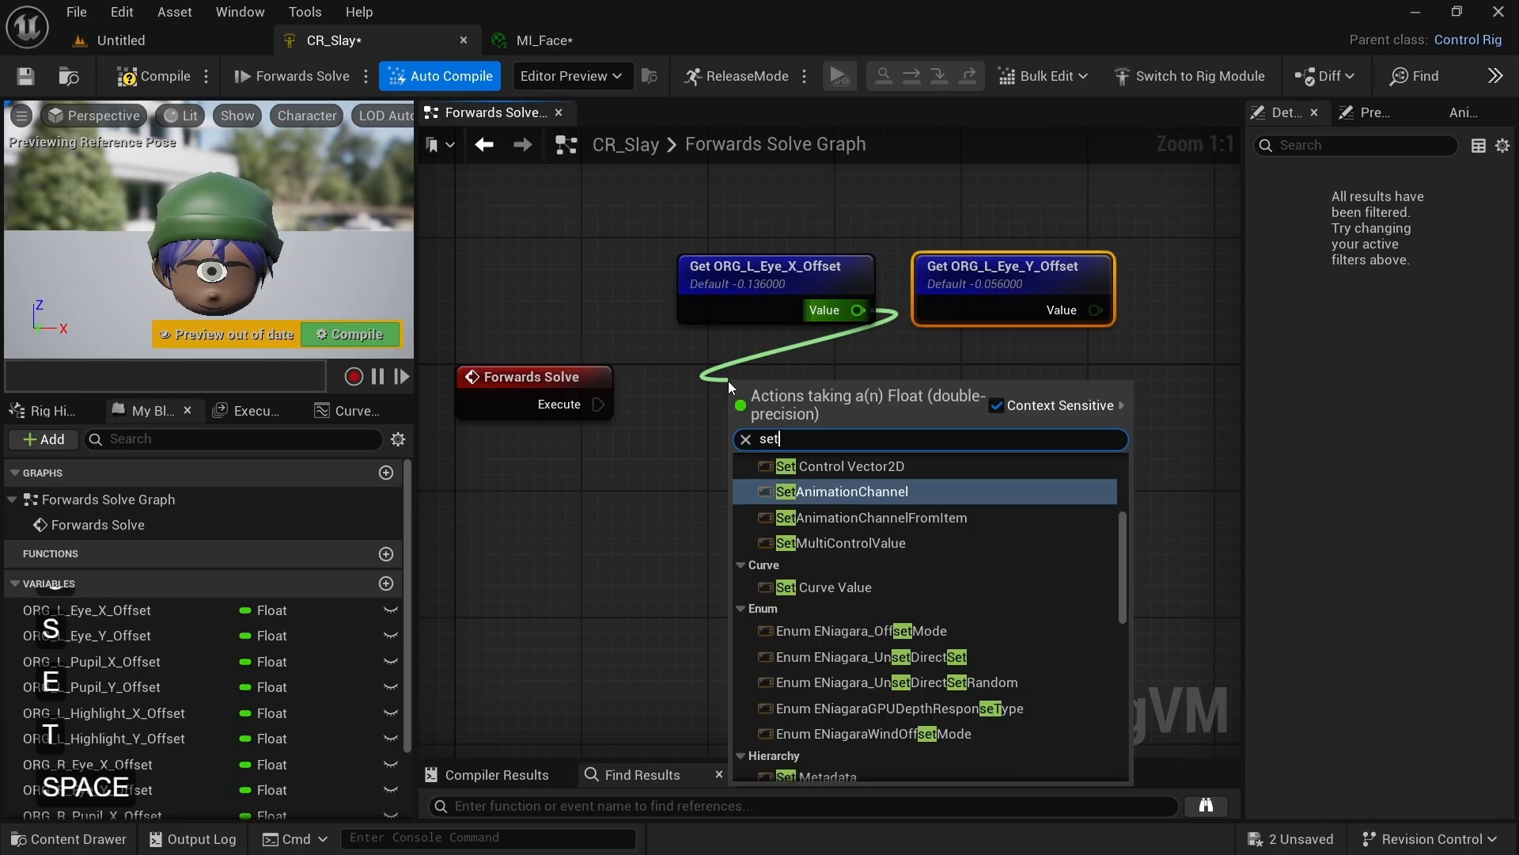
type(" curve")
key("Return")
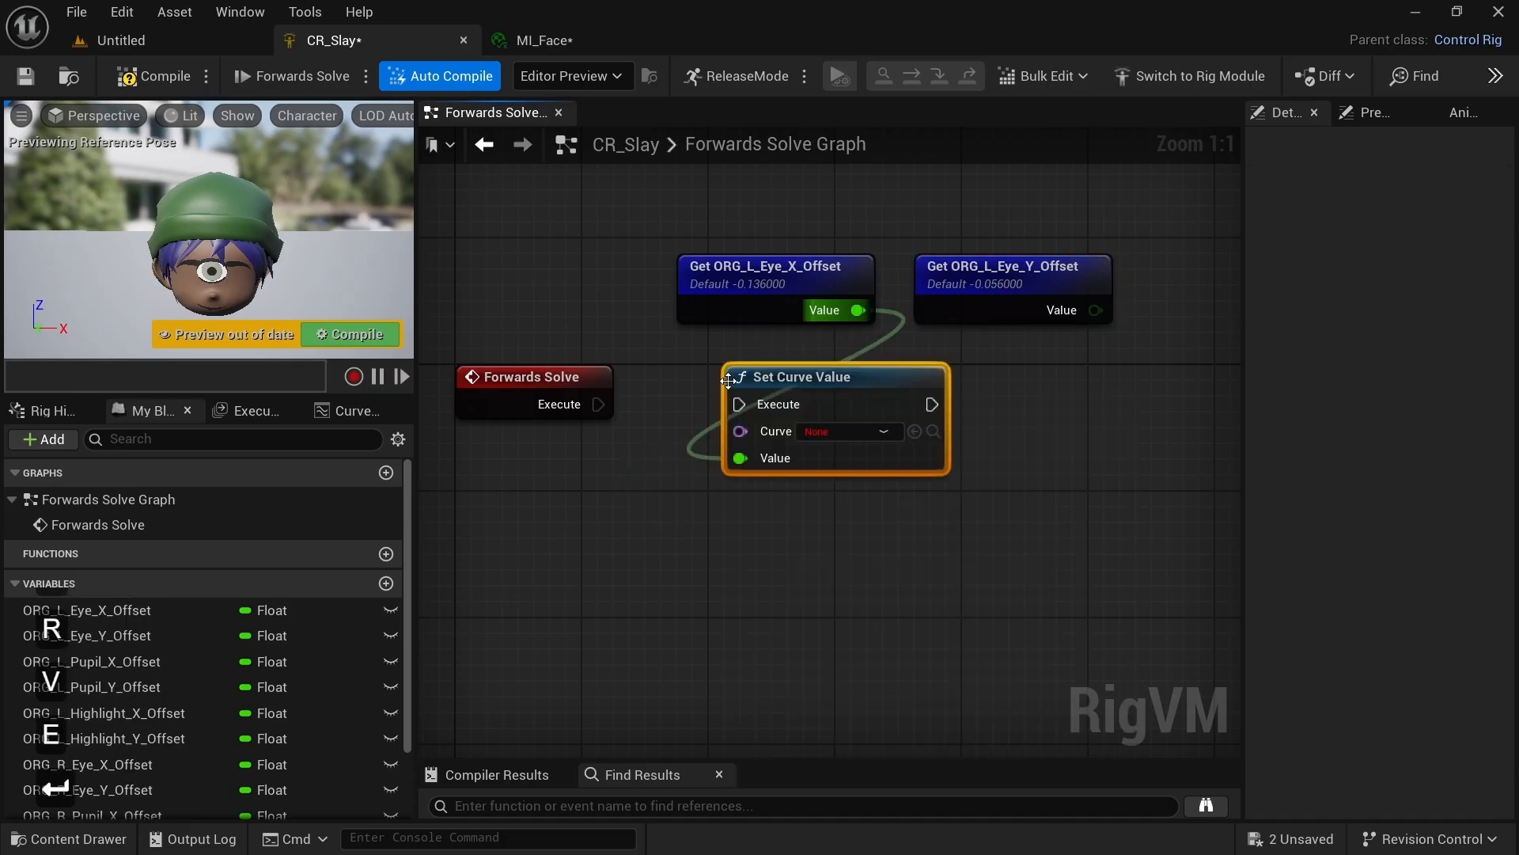
left_click_drag(782, 383, 734, 352)
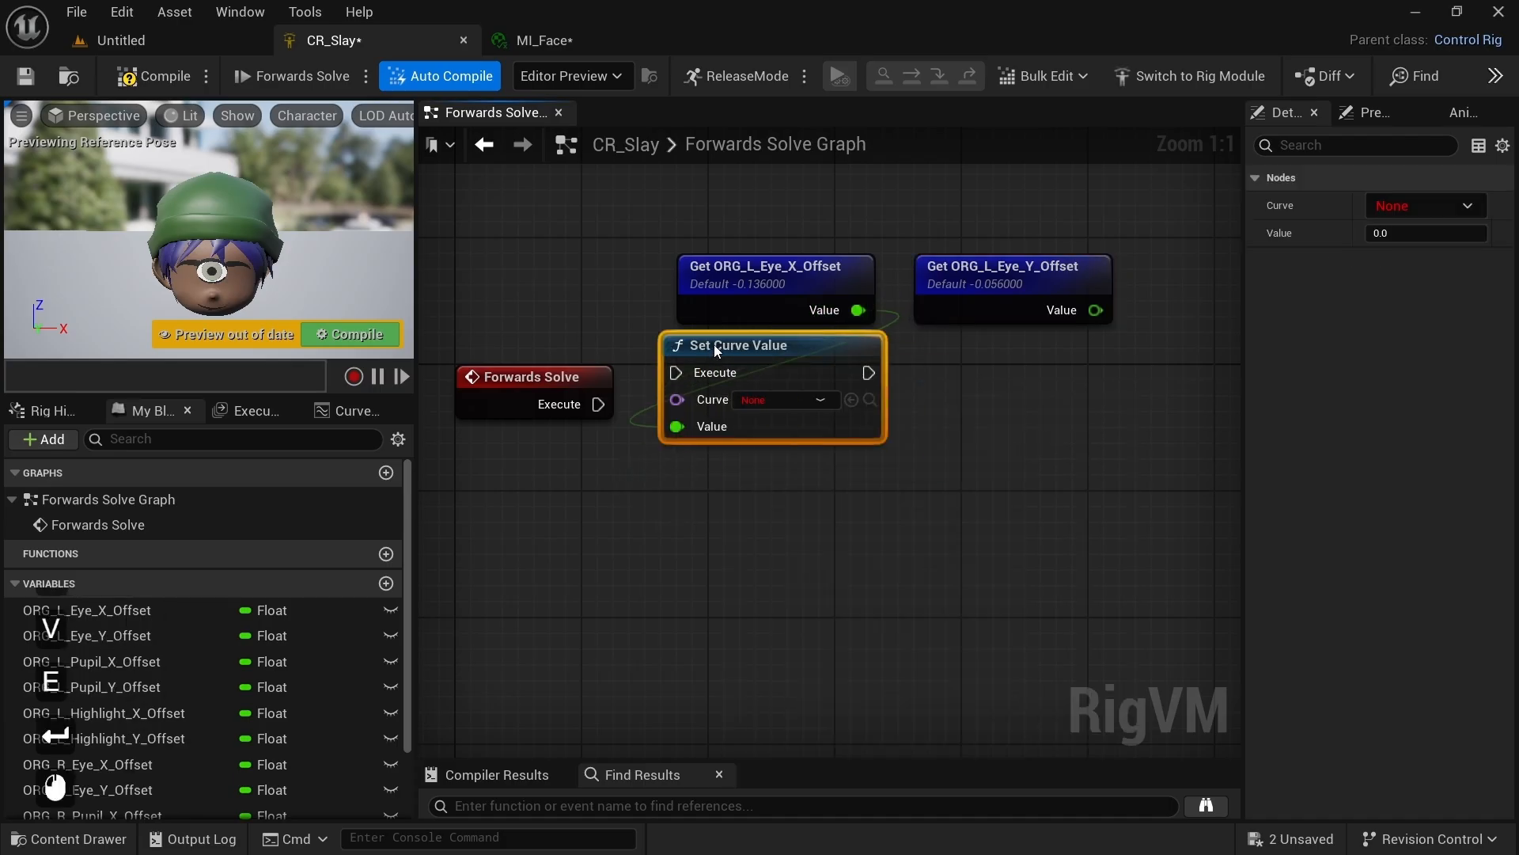
Step: Assign the L_Eye_X_Offset curve to the Set Curve Value node
left_click(775, 401)
type("l ")
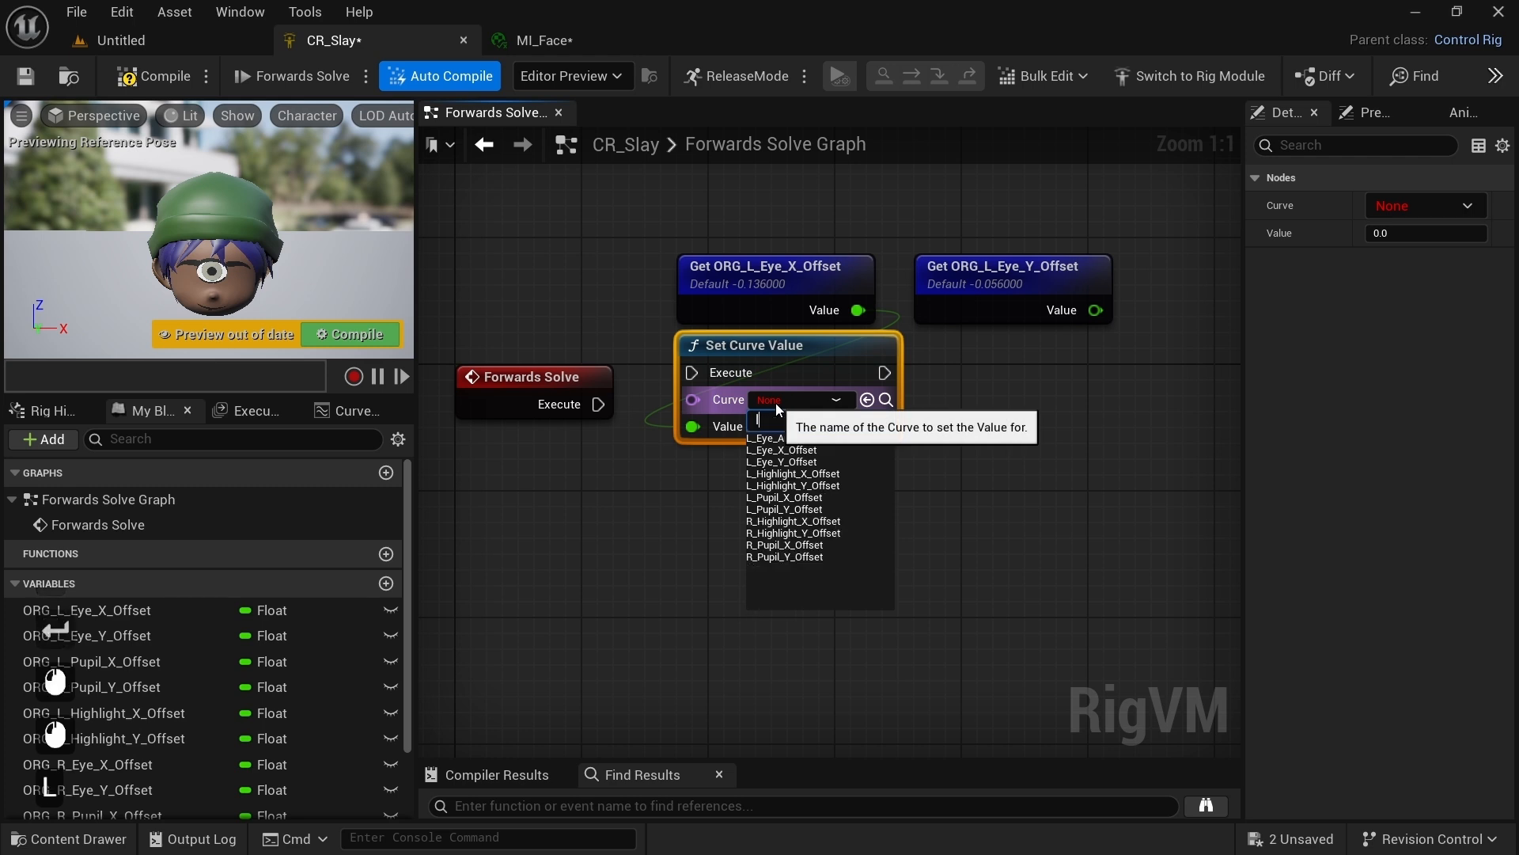
type("eye")
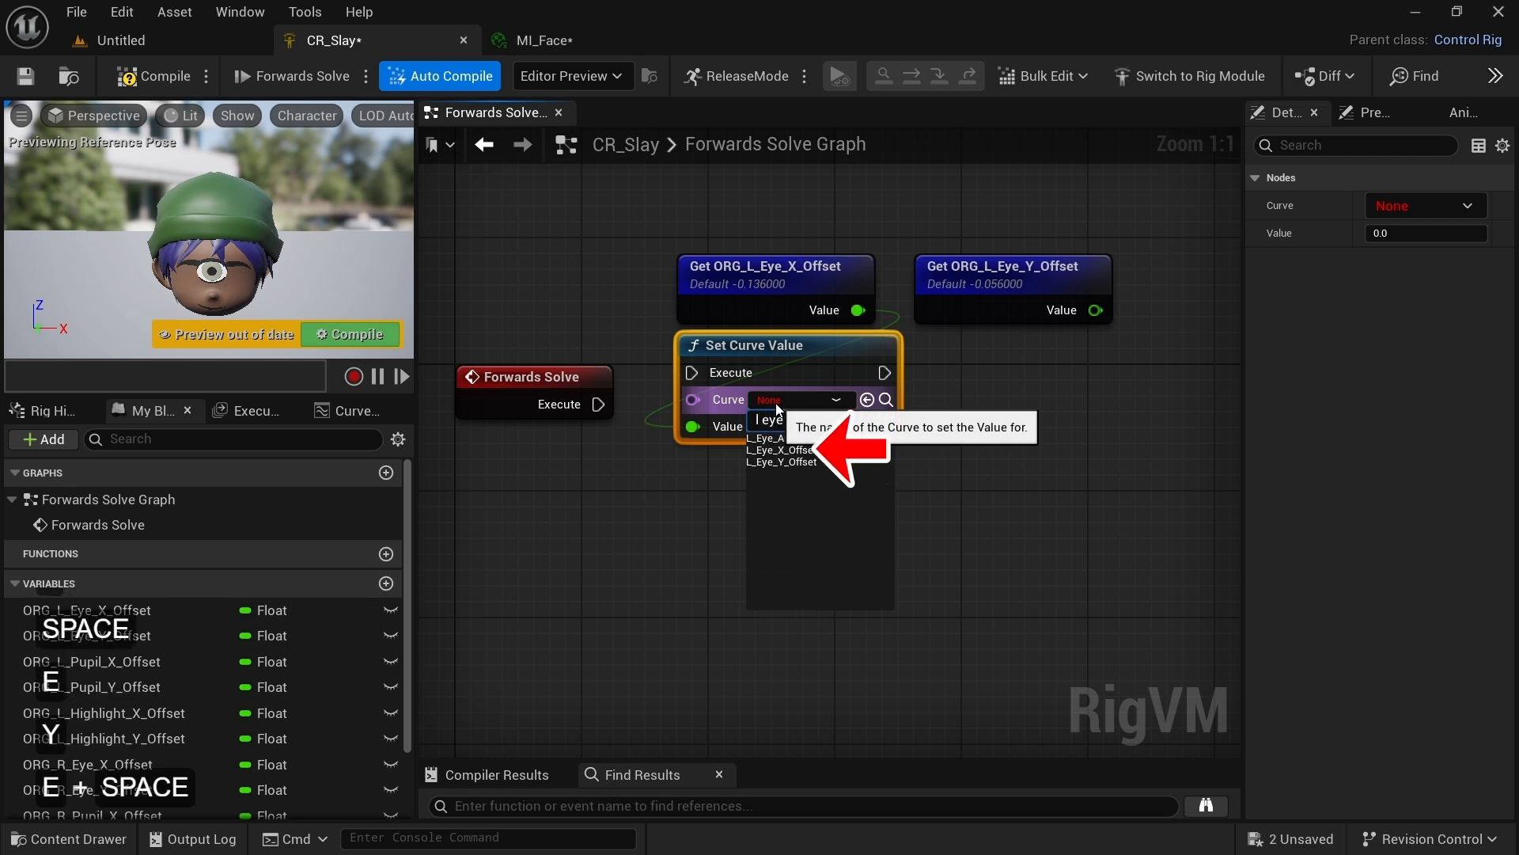
left_click(800, 450)
Step: Connect Forwards Solve's execution output to the Set Curve Value node, compile the rig and frame the head closer in the preview
left_click_drag(553, 372, 524, 361)
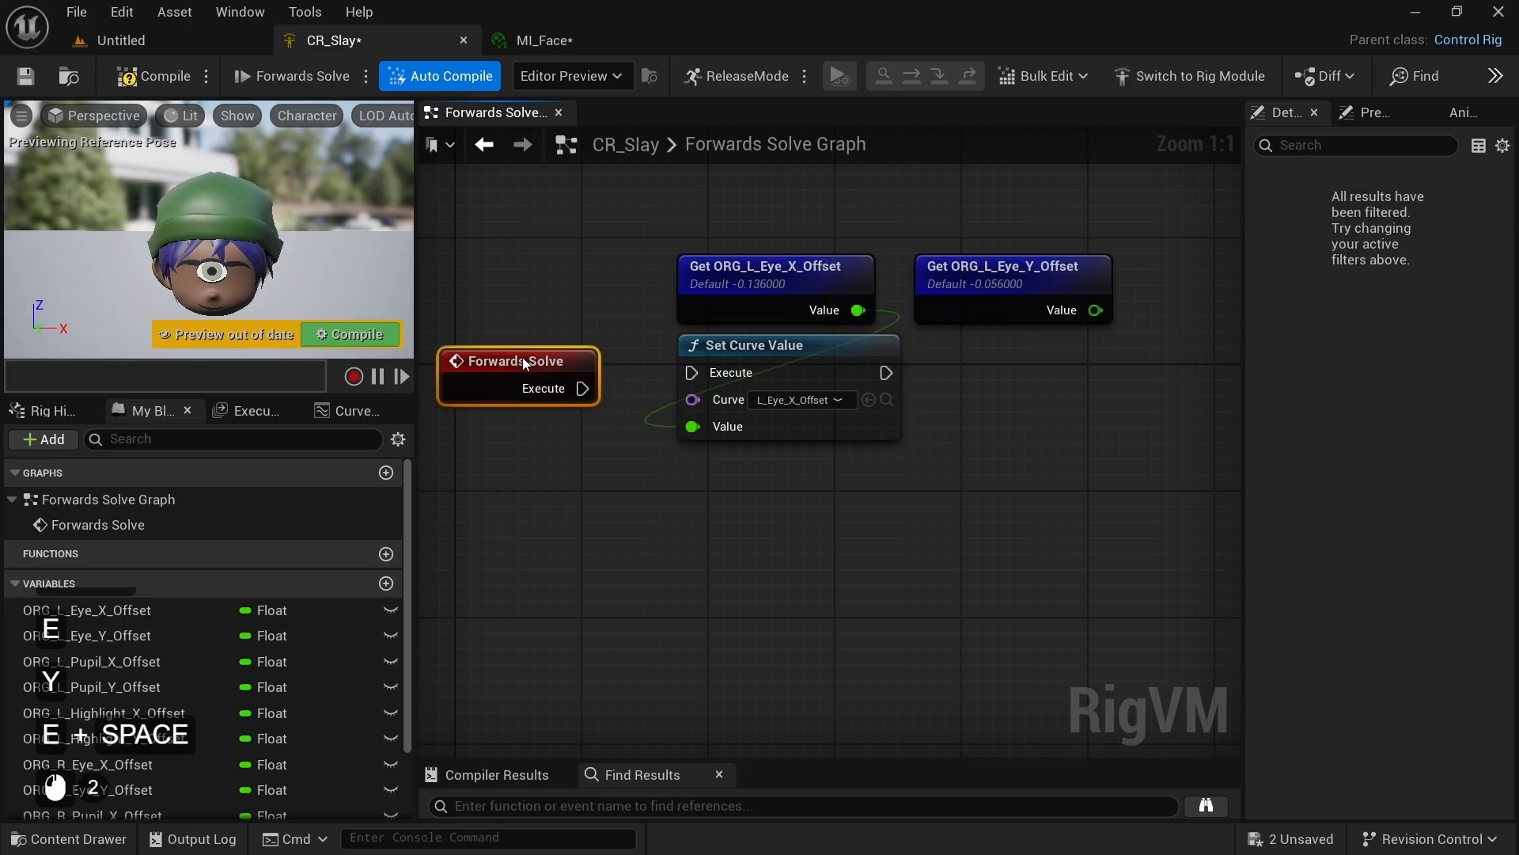
left_click_drag(689, 376, 691, 372)
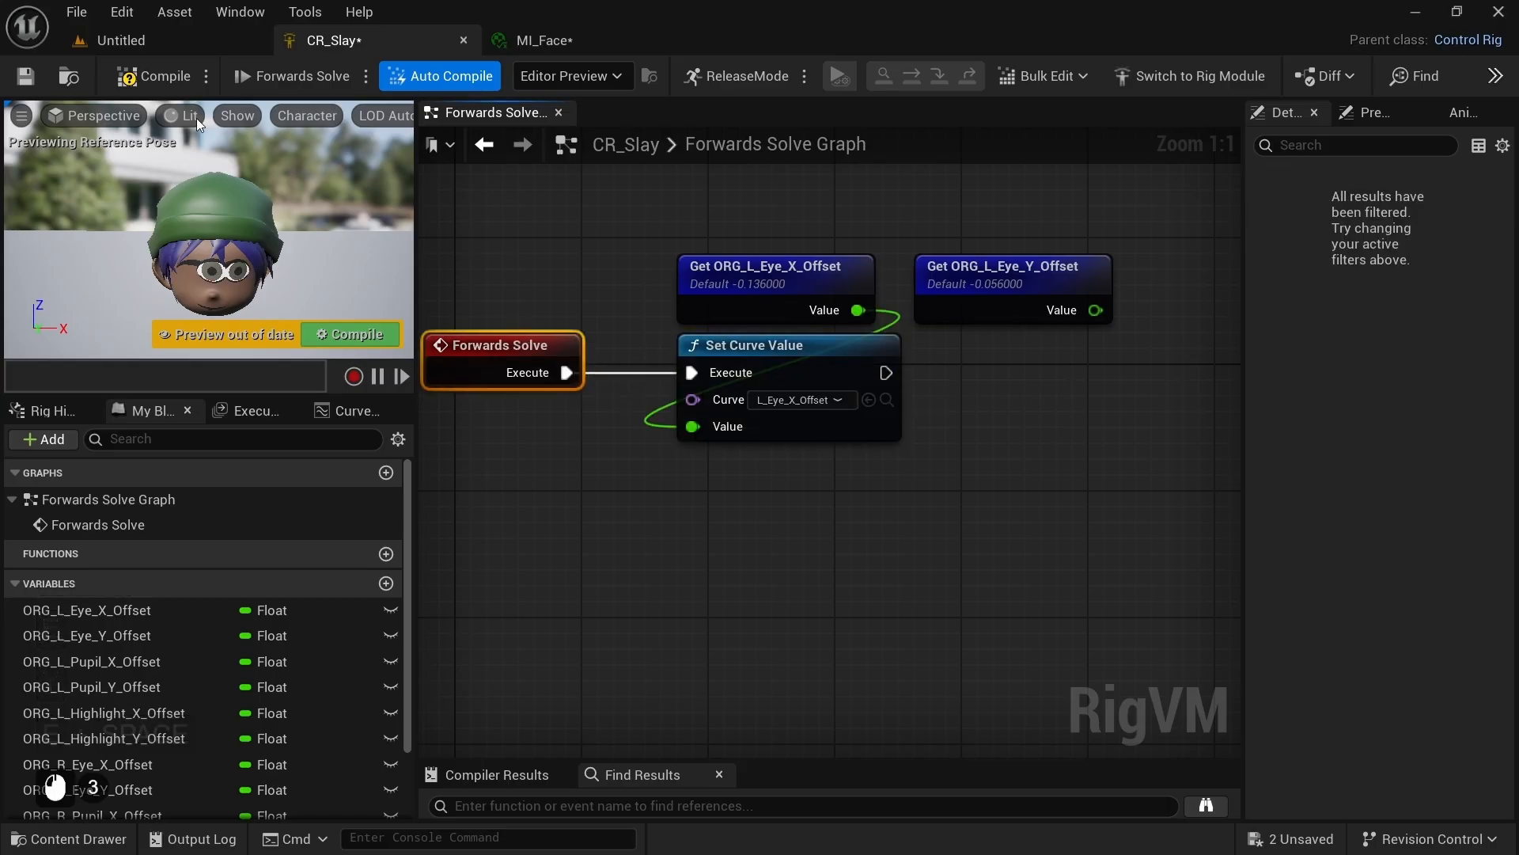
left_click(157, 88)
key("q")
right_click_drag(186, 214, 185, 214)
key("w")
Step: Copy the Set Curve Value node beneath the ORG_L_Eye_Y_Offset Get node, continue the execution chain, and assign the L_Eye_Y_Offset curve
right_click_drag(936, 398, 807, 295)
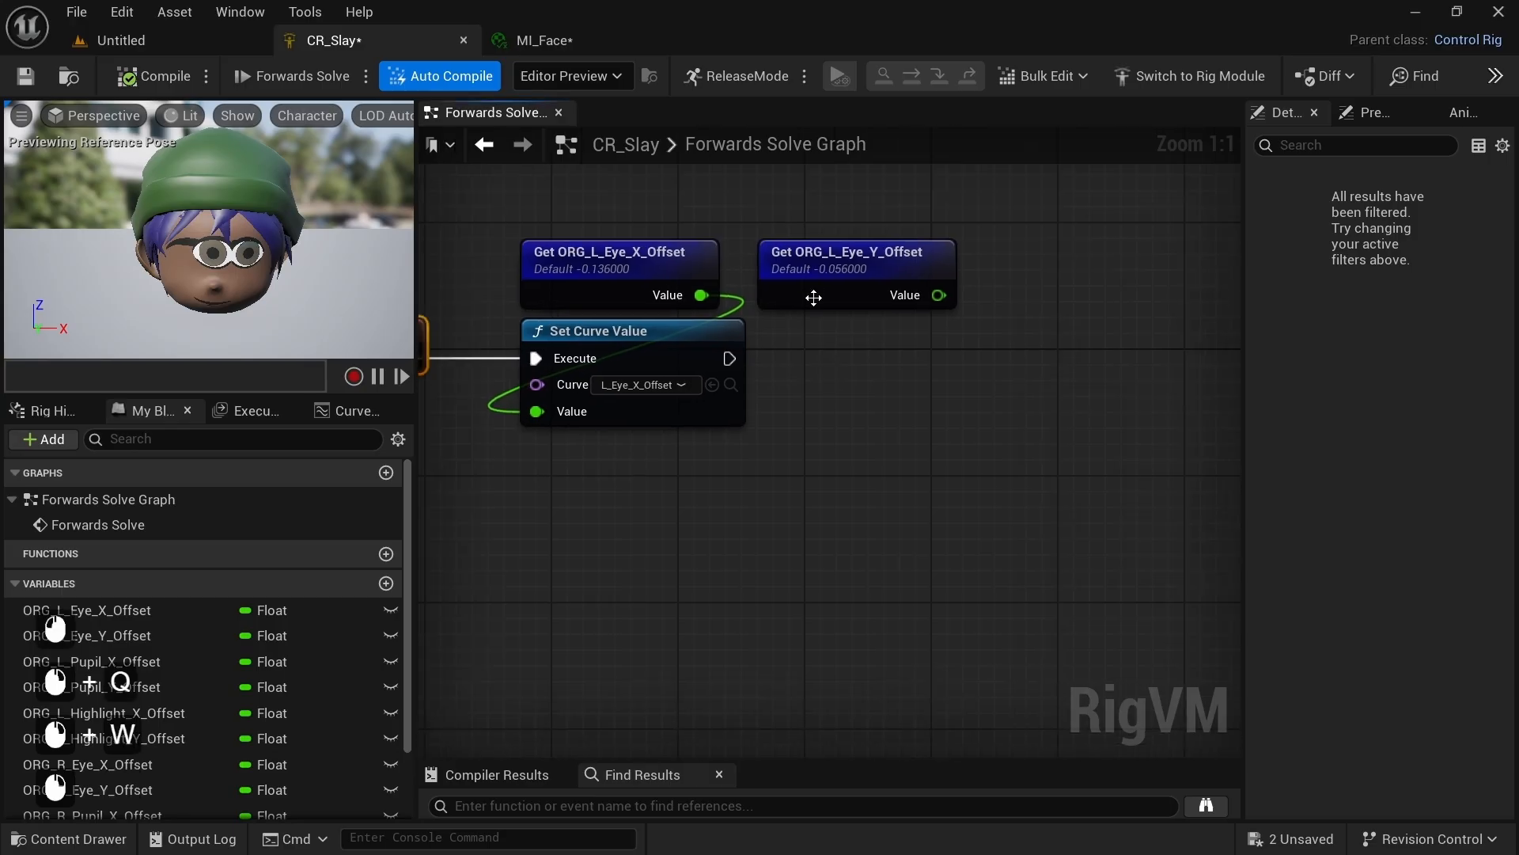
left_click(808, 277)
left_click(661, 344)
key("ctrl+c")
key("ctrl+v")
left_click(882, 384)
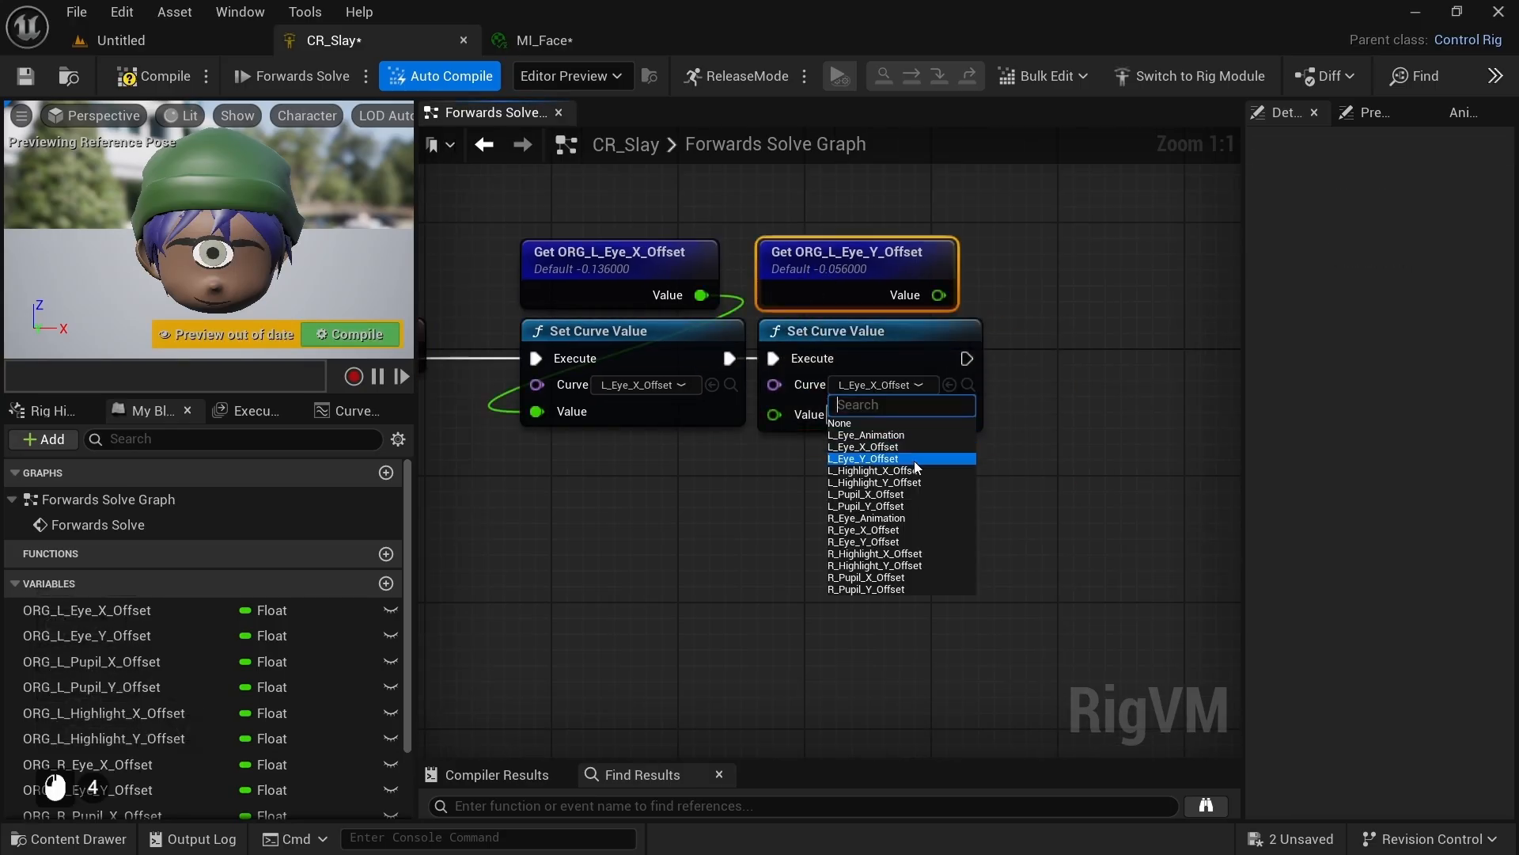
left_click(870, 455)
Step: Extend the chain with matching Get and Set Curve Value nodes for the remaining pupil, highlight and right-eye offsets, and compile the rig
left_click(91, 661)
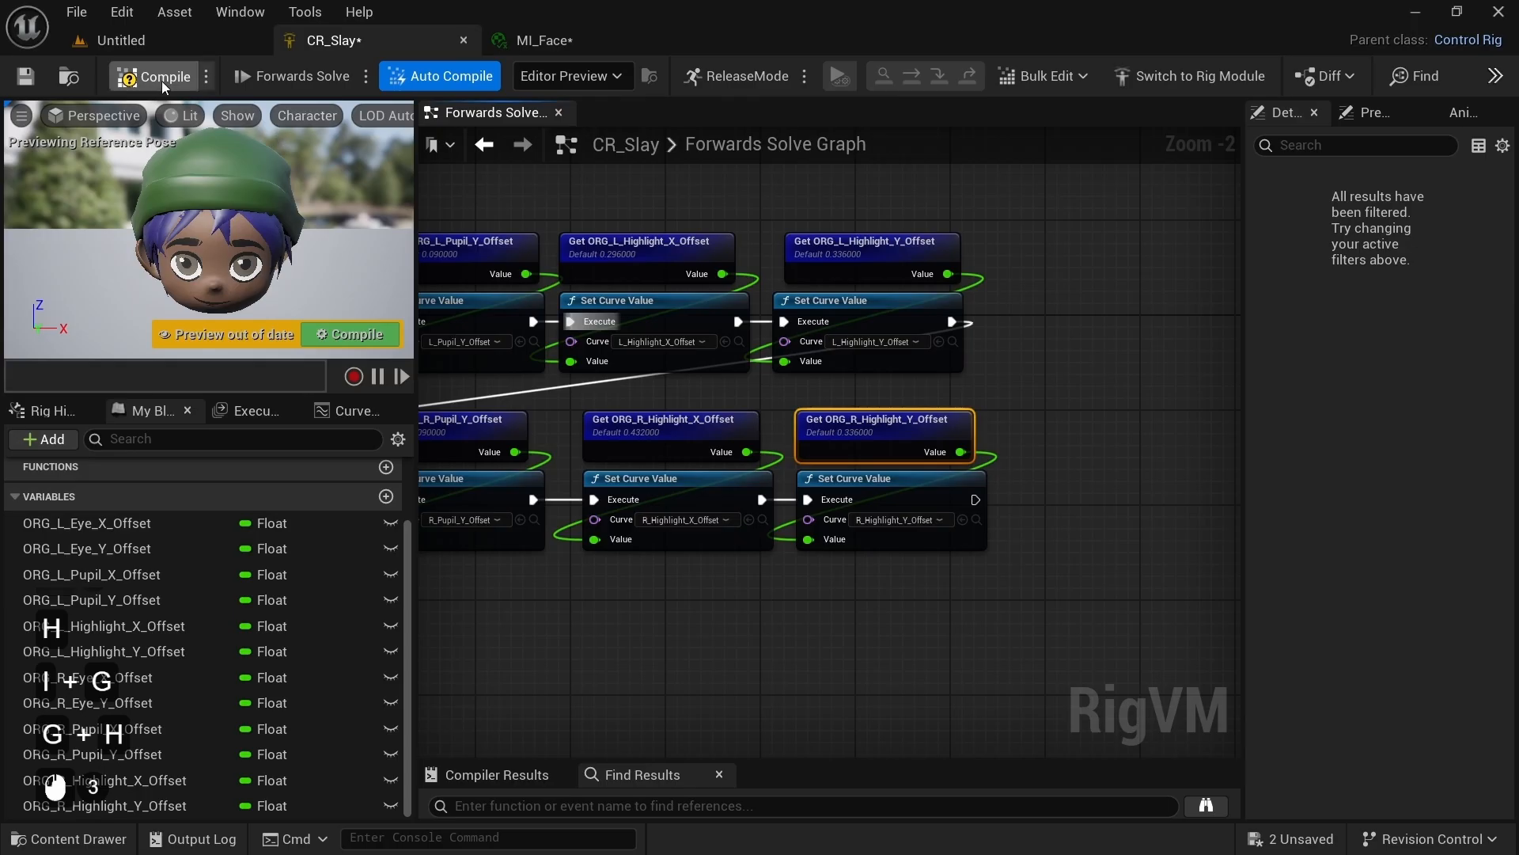
left_click(161, 79)
Step: Widen the graph area and enclose all Get and Set Curve Value nodes in a comment frame
scroll(488, 569, "down", 2)
scroll(1241, 497, "down", 2)
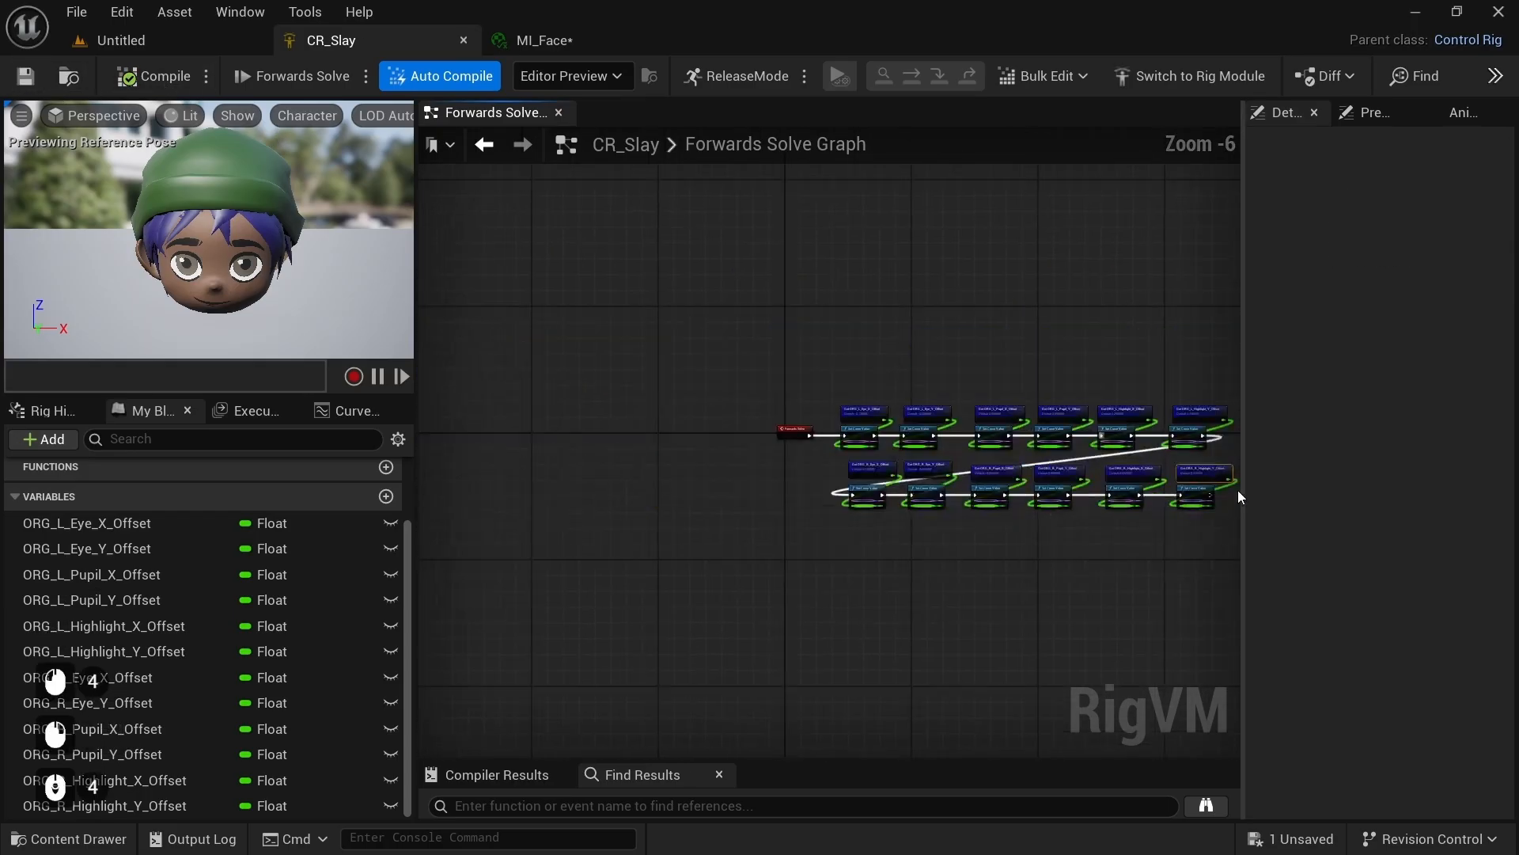
left_click_drag(1243, 494, 1320, 494)
right_click_drag(703, 410, 483, 358)
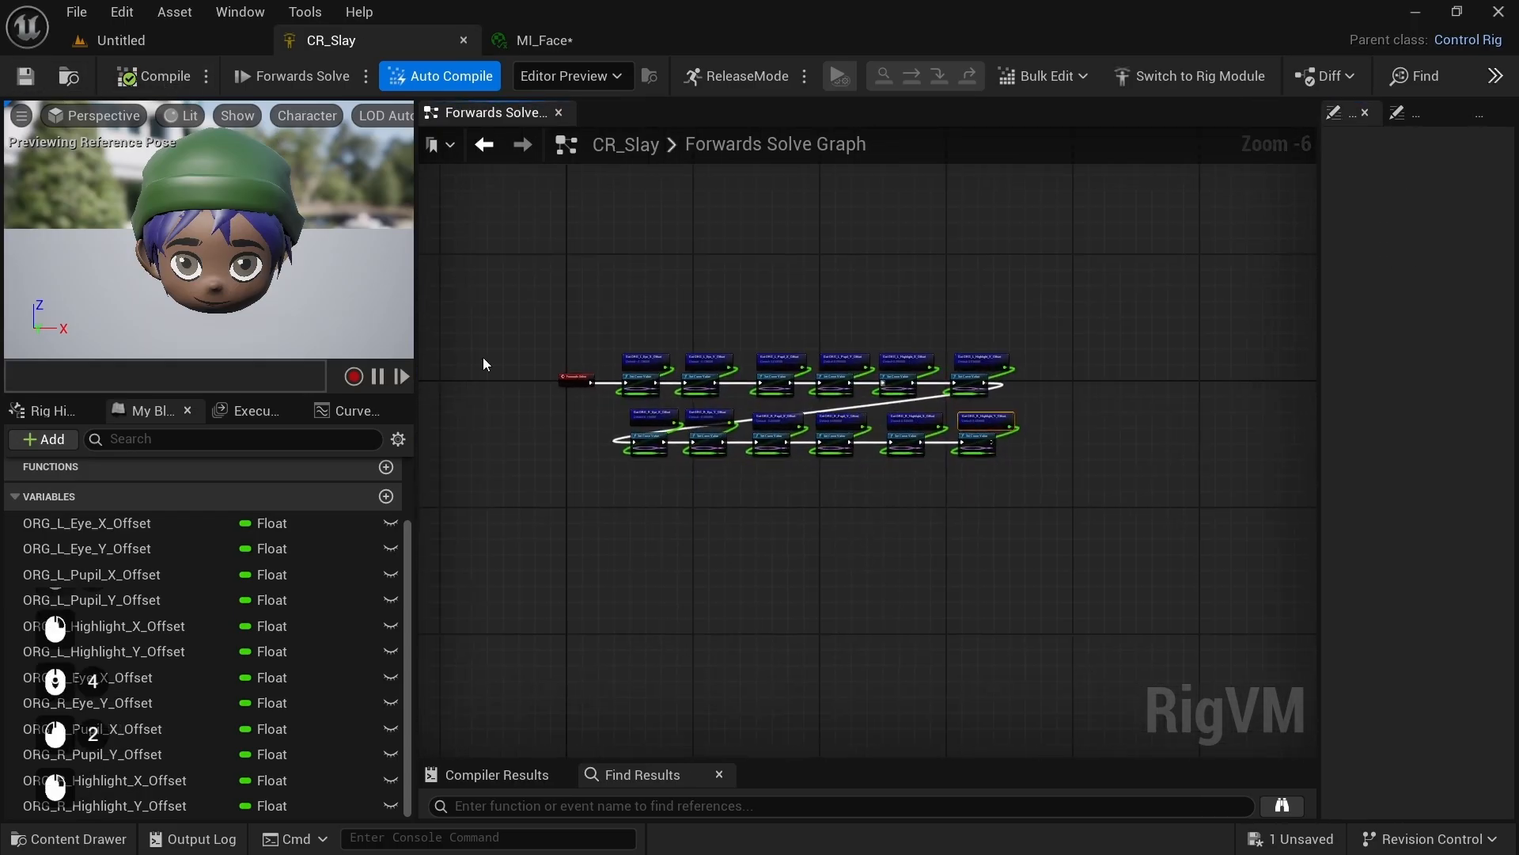
left_click_drag(601, 315, 1054, 506)
key("c")
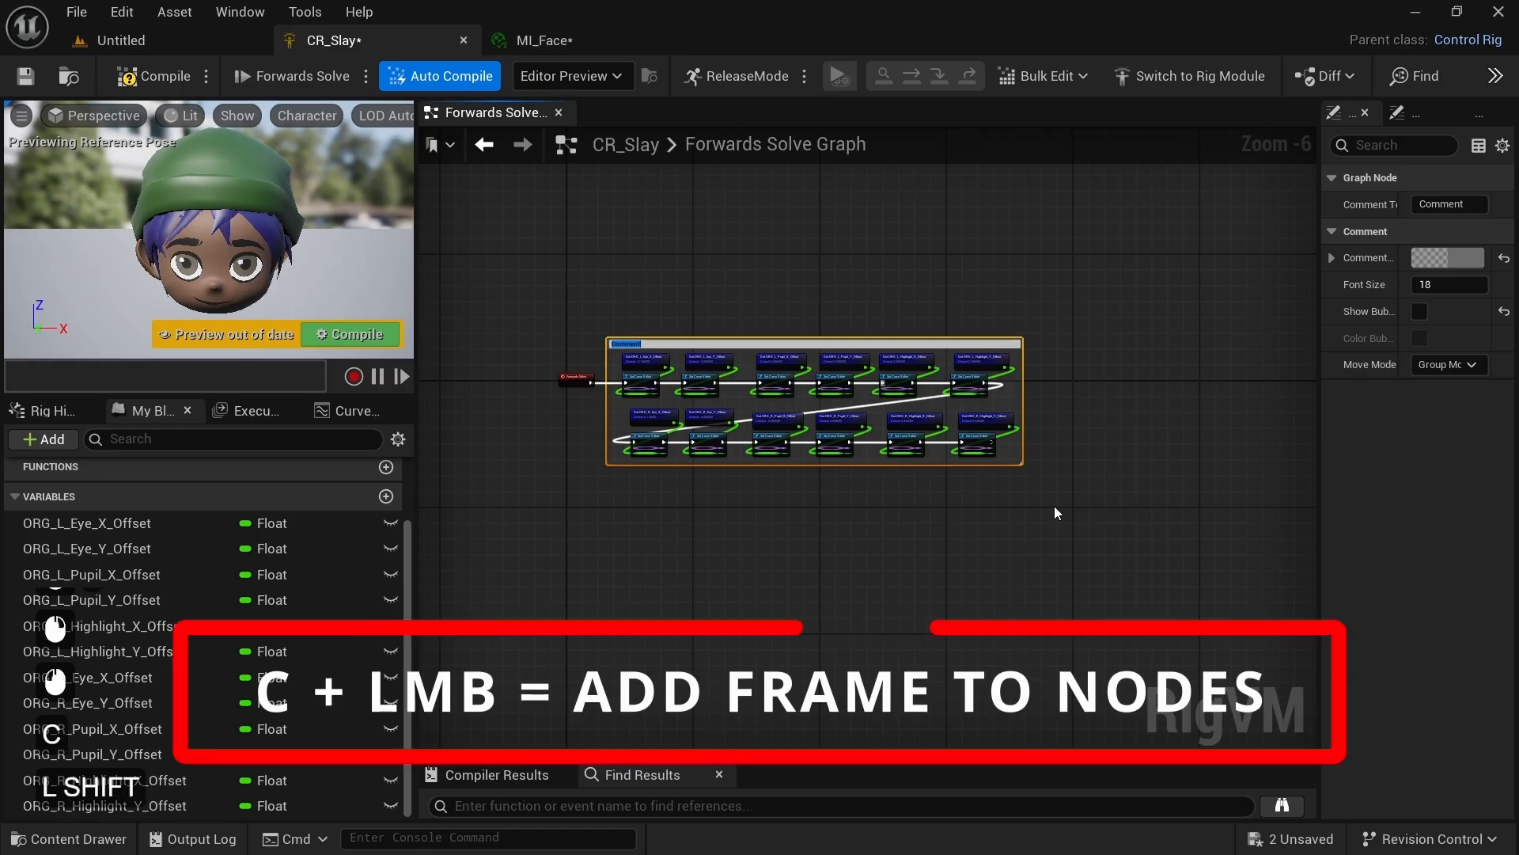
Step: Title the comment frame "Set Values from MI_Face"
scroll(796, 472, "up", 1)
scroll(796, 472, "up", 2)
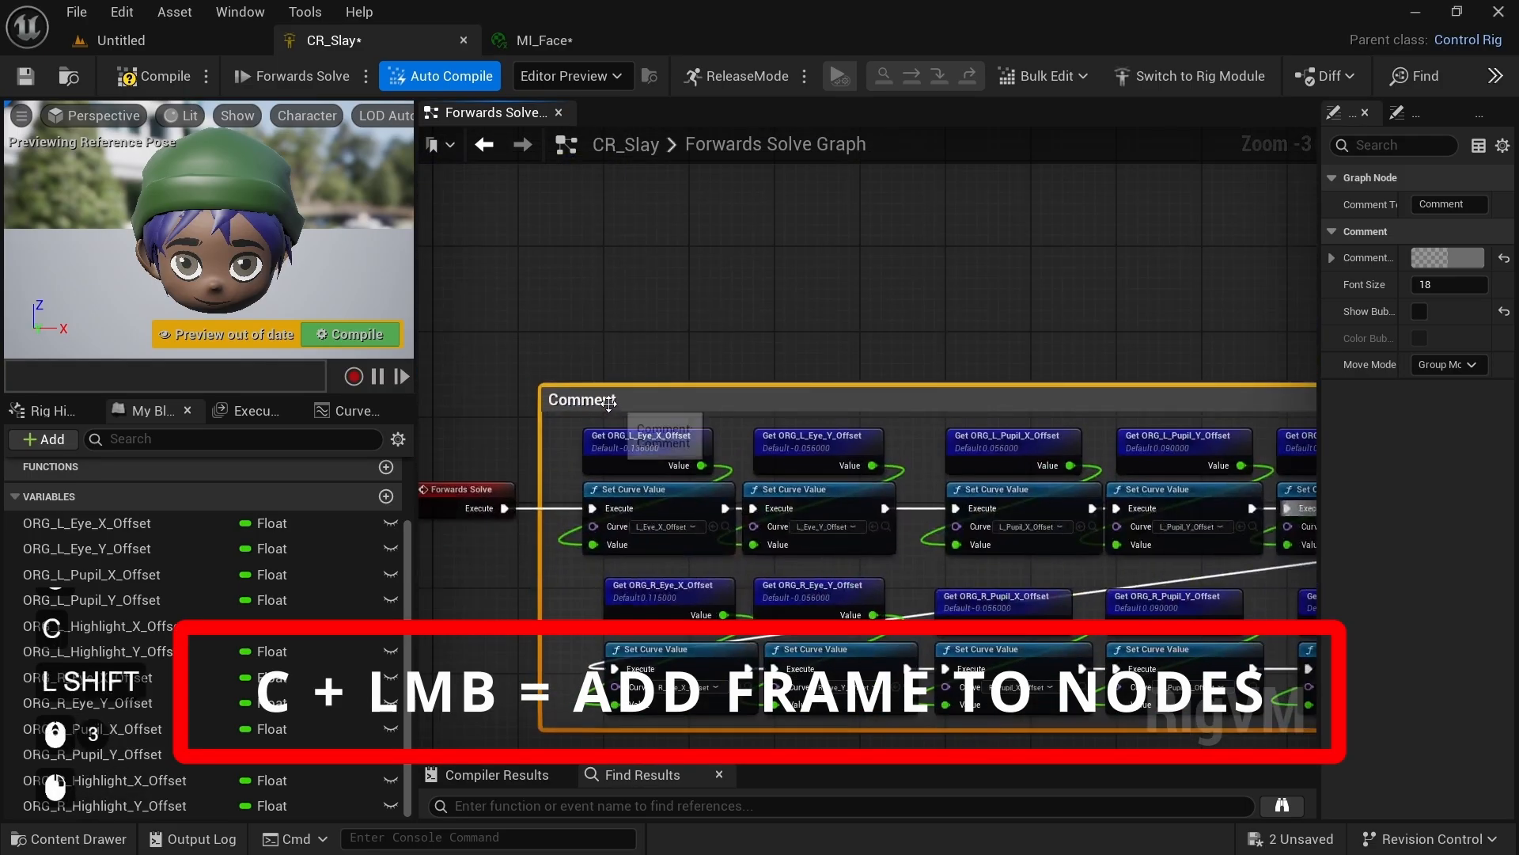
double_click(608, 404)
type("Set Values from MI_Face")
key("Return")
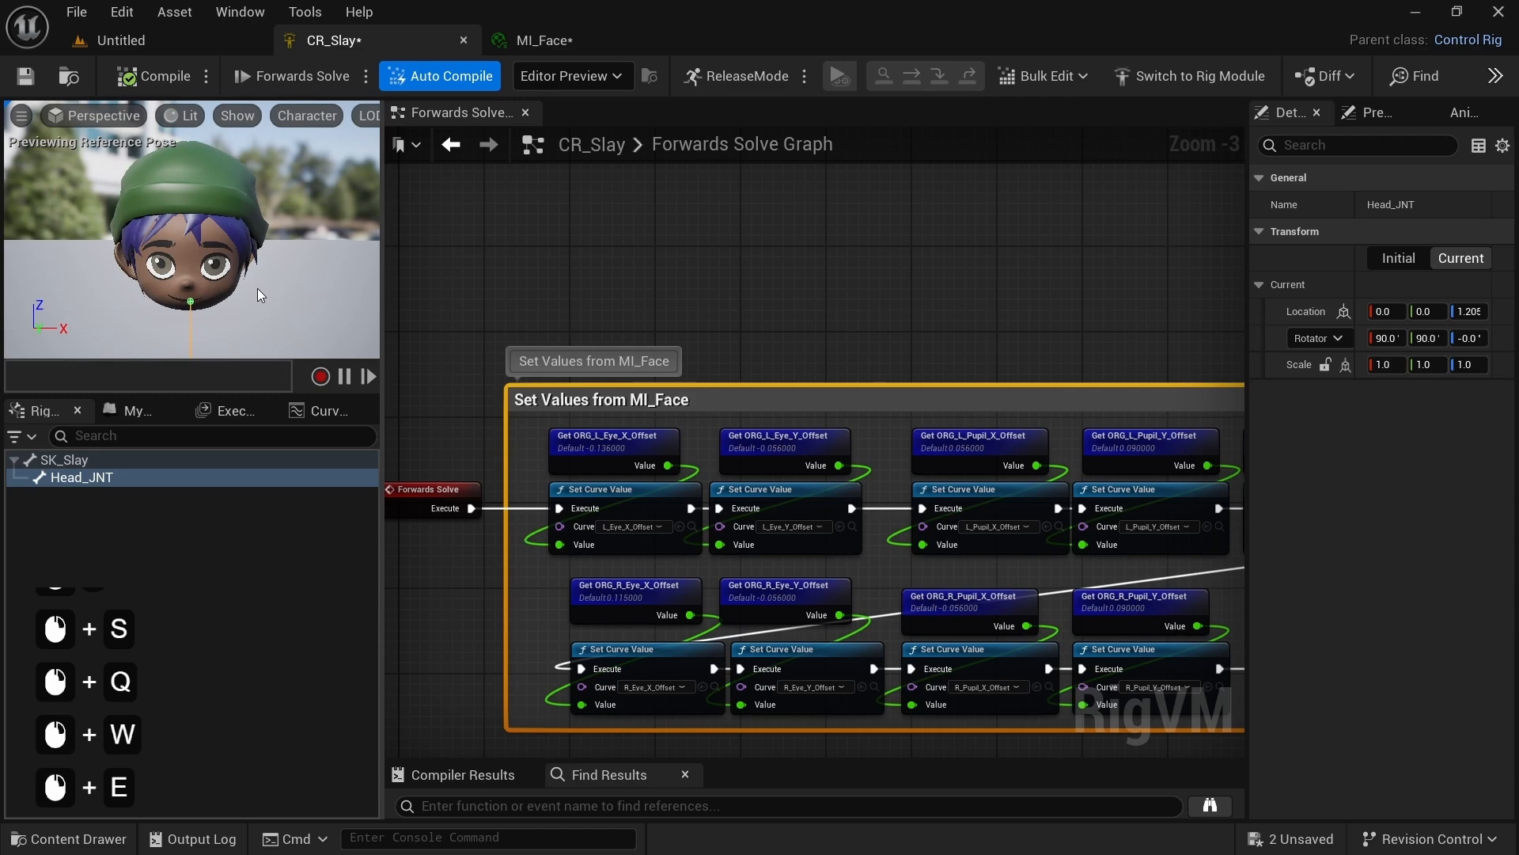
Step: Add a matching control for the Head_JNT bone using Add Controls For Selected
right_click(65, 479)
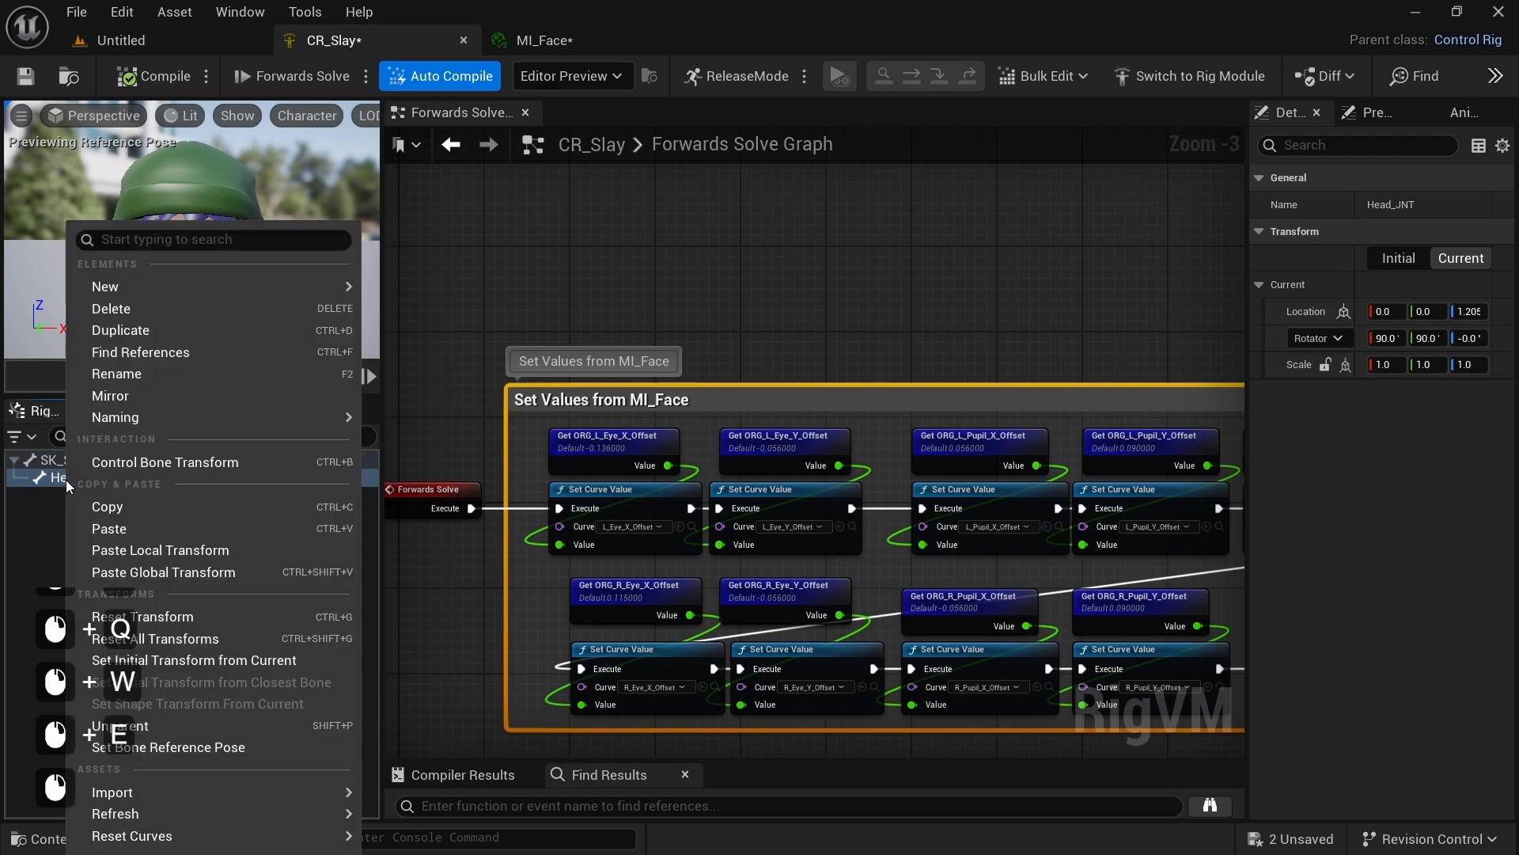
mouse_move(140, 290)
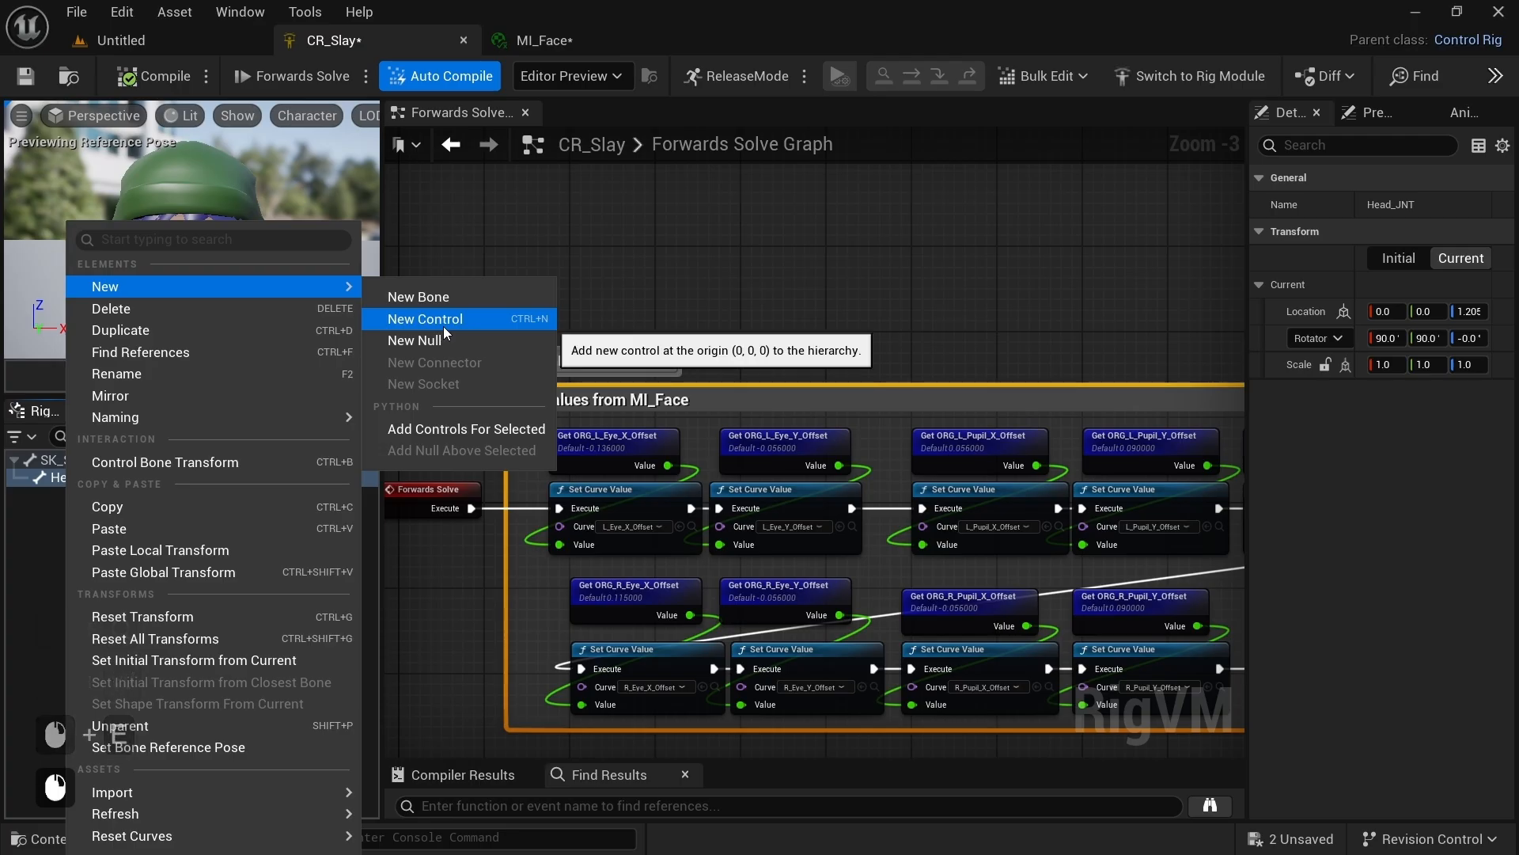
left_click(448, 430)
Step: Duplicate the Head_JNT_ctrl control and parent the duplicate under the original
left_click(85, 496)
key("ctrl+d")
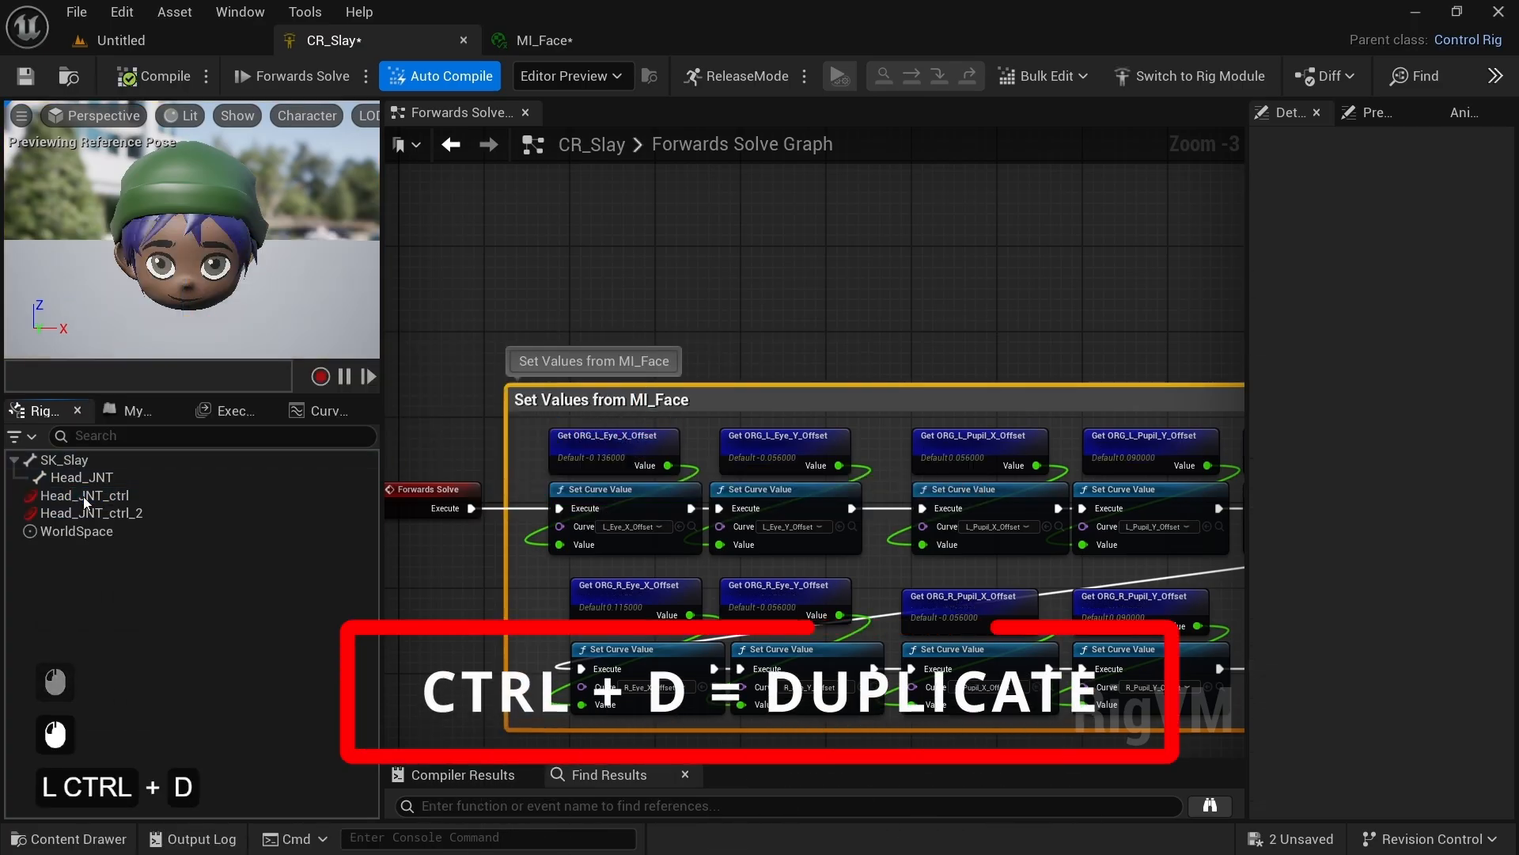
left_click(71, 515)
left_click_drag(55, 511, 101, 496)
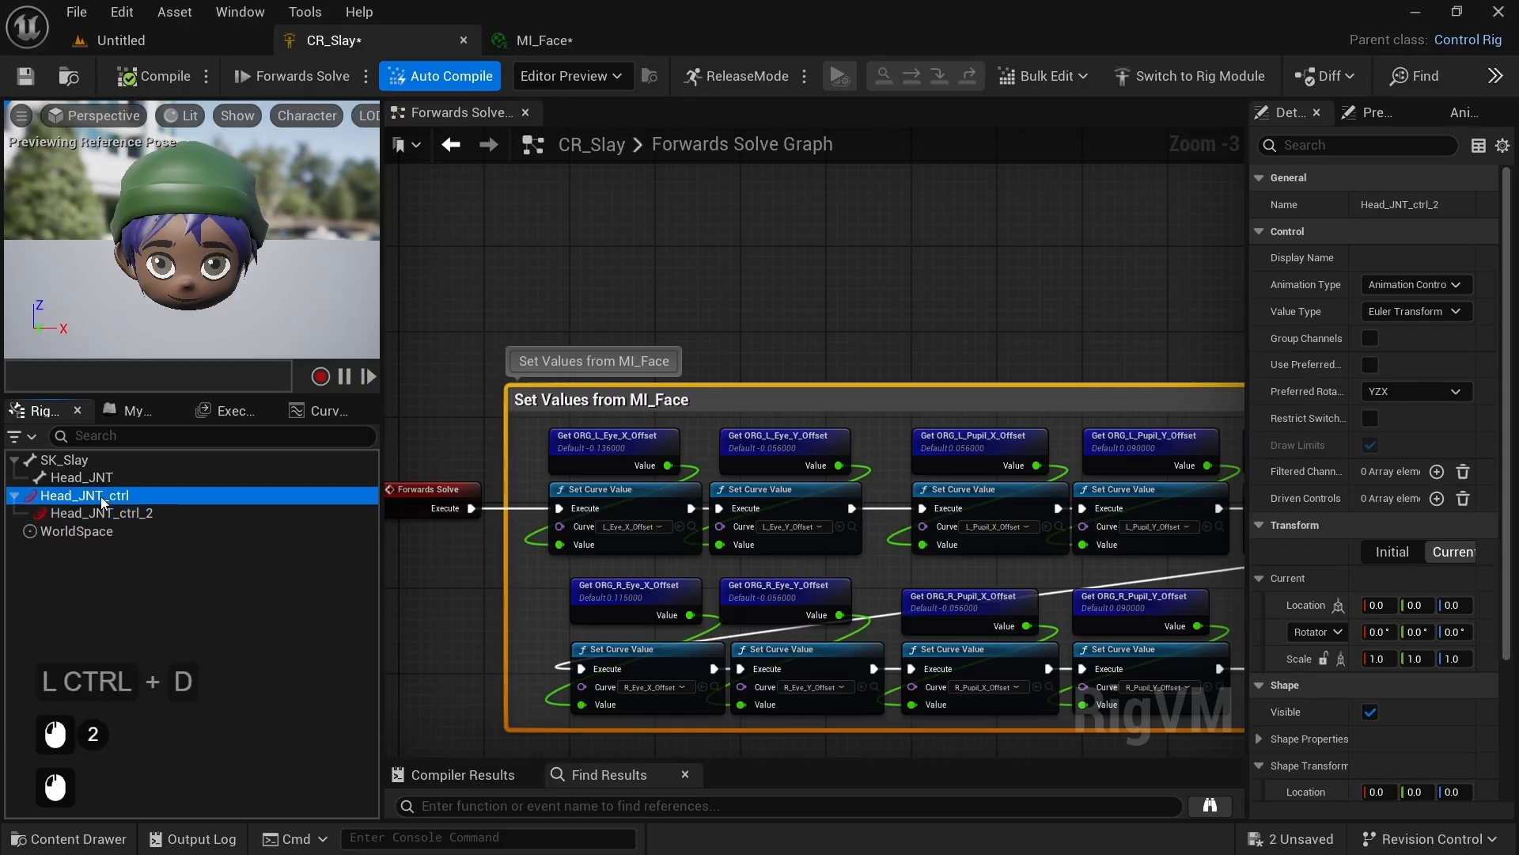
Step: Rename the parent control Global_CTRL and its child control Head_CTRL
key("F2")
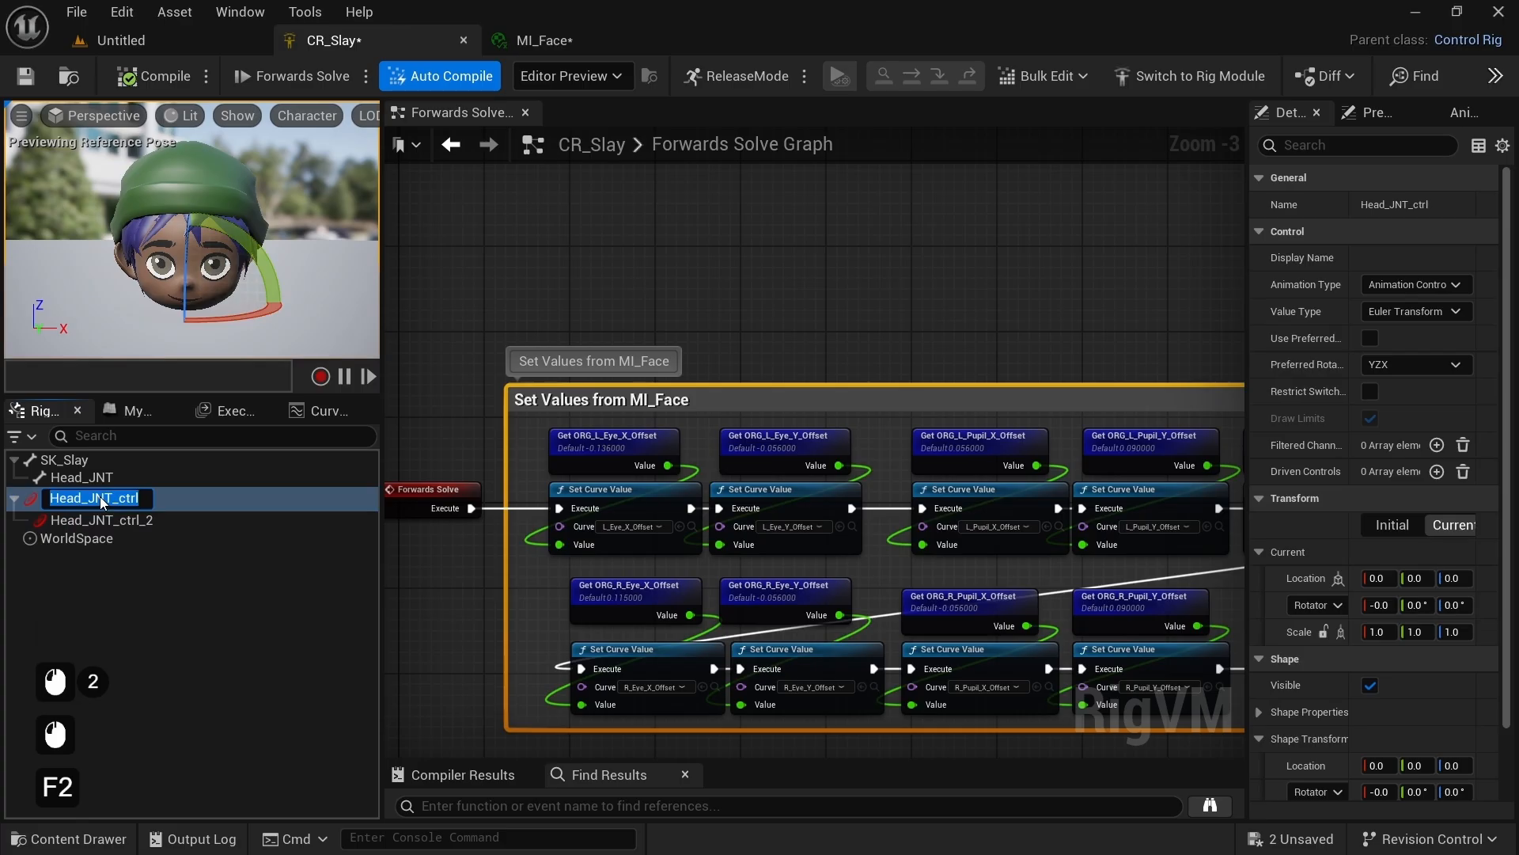
type("Global_CTRL")
key("Return")
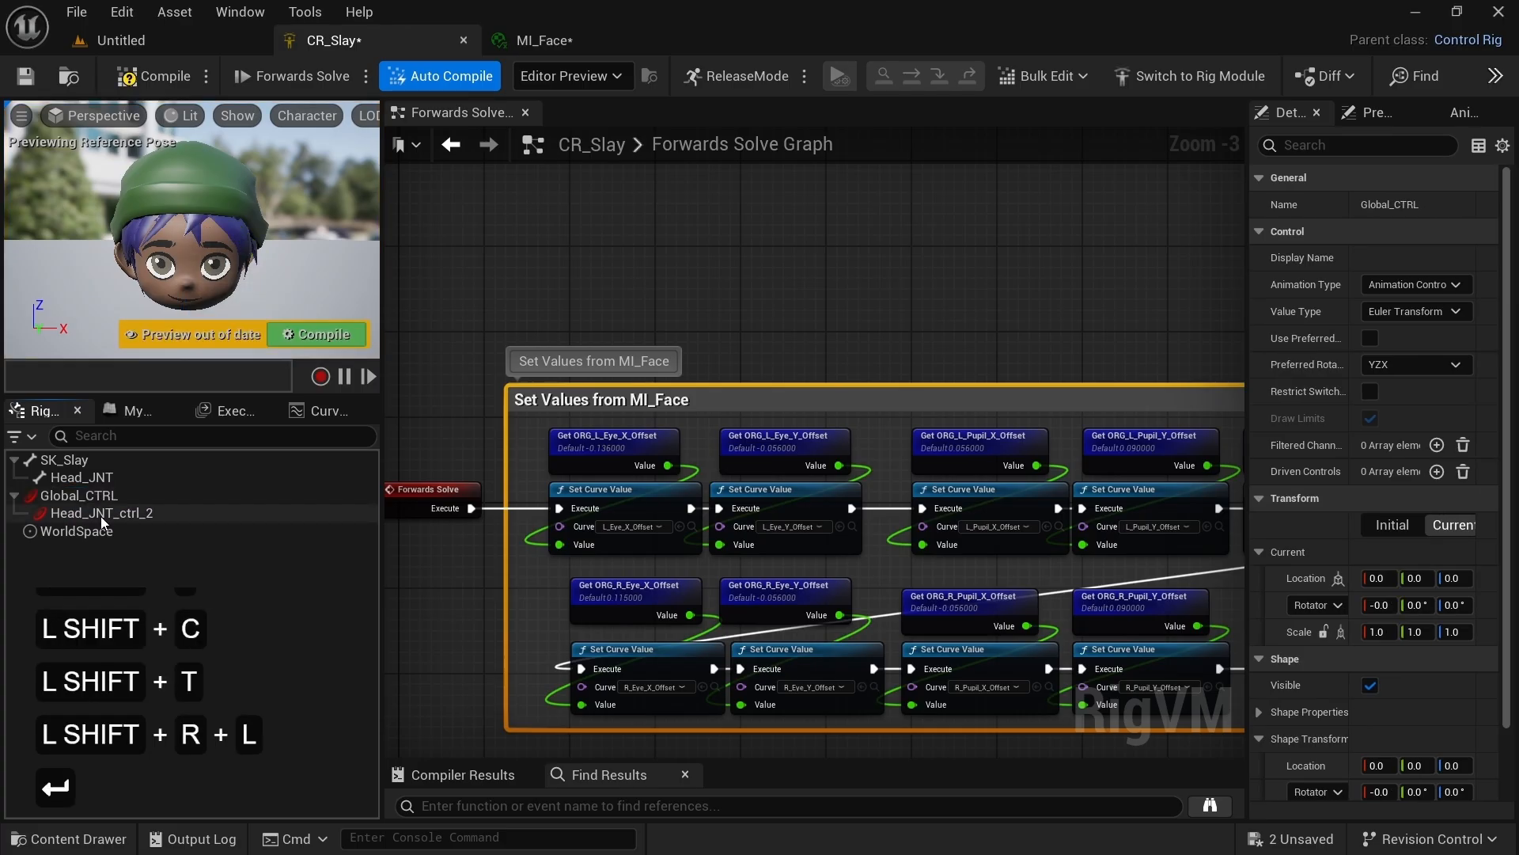
left_click(101, 516)
key("F2")
type("Head")
type("_CTRL")
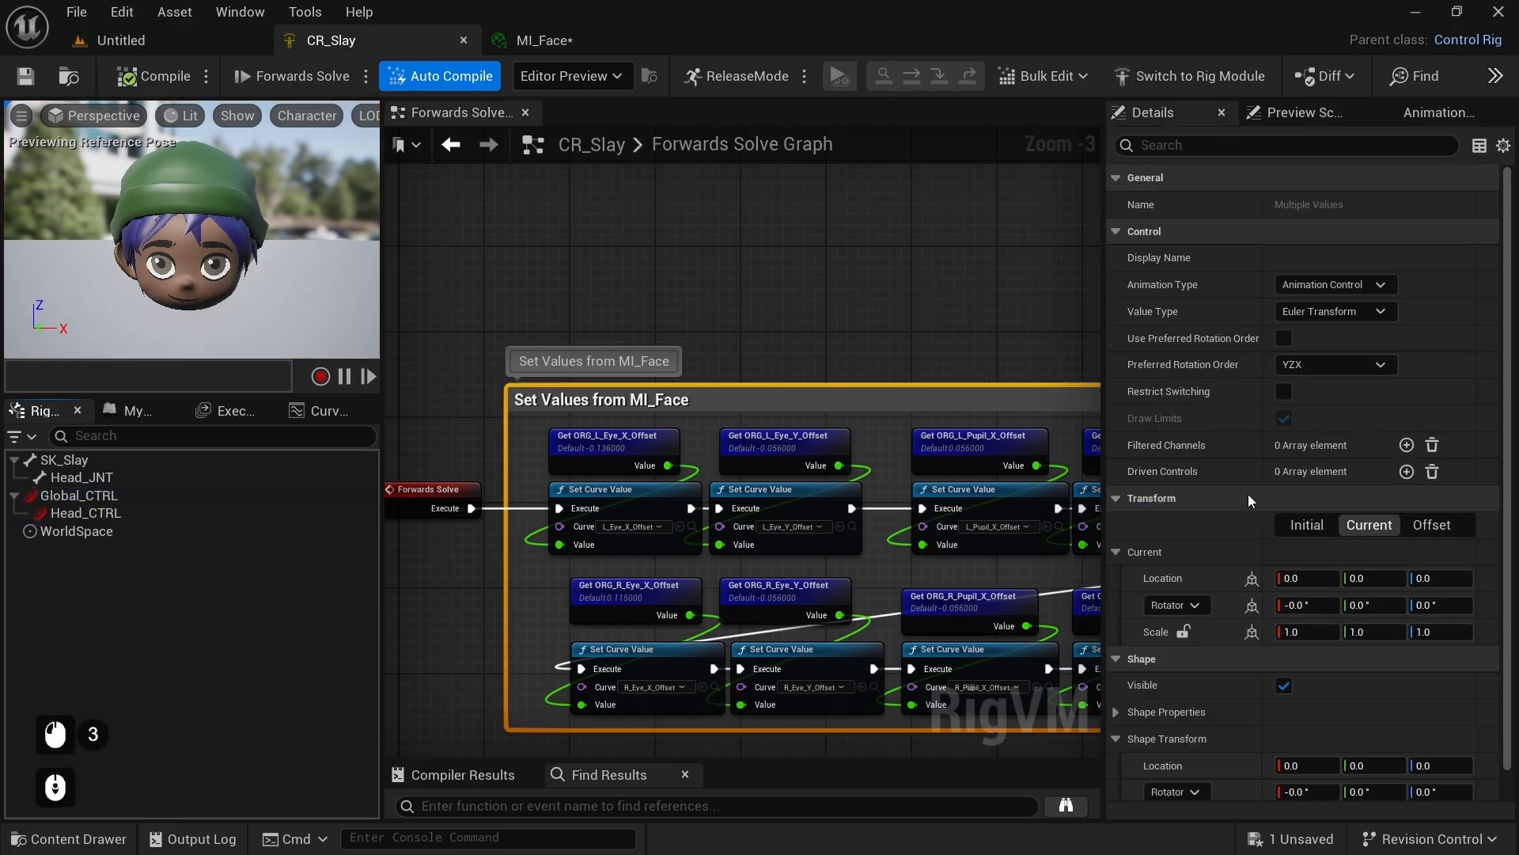
Step: Select both Global_CTRL and Head_CTRL, lock their shape scale proportions, and set the shape transform scale to 0.1
scroll(1248, 501, "down", 5)
left_click(118, 495)
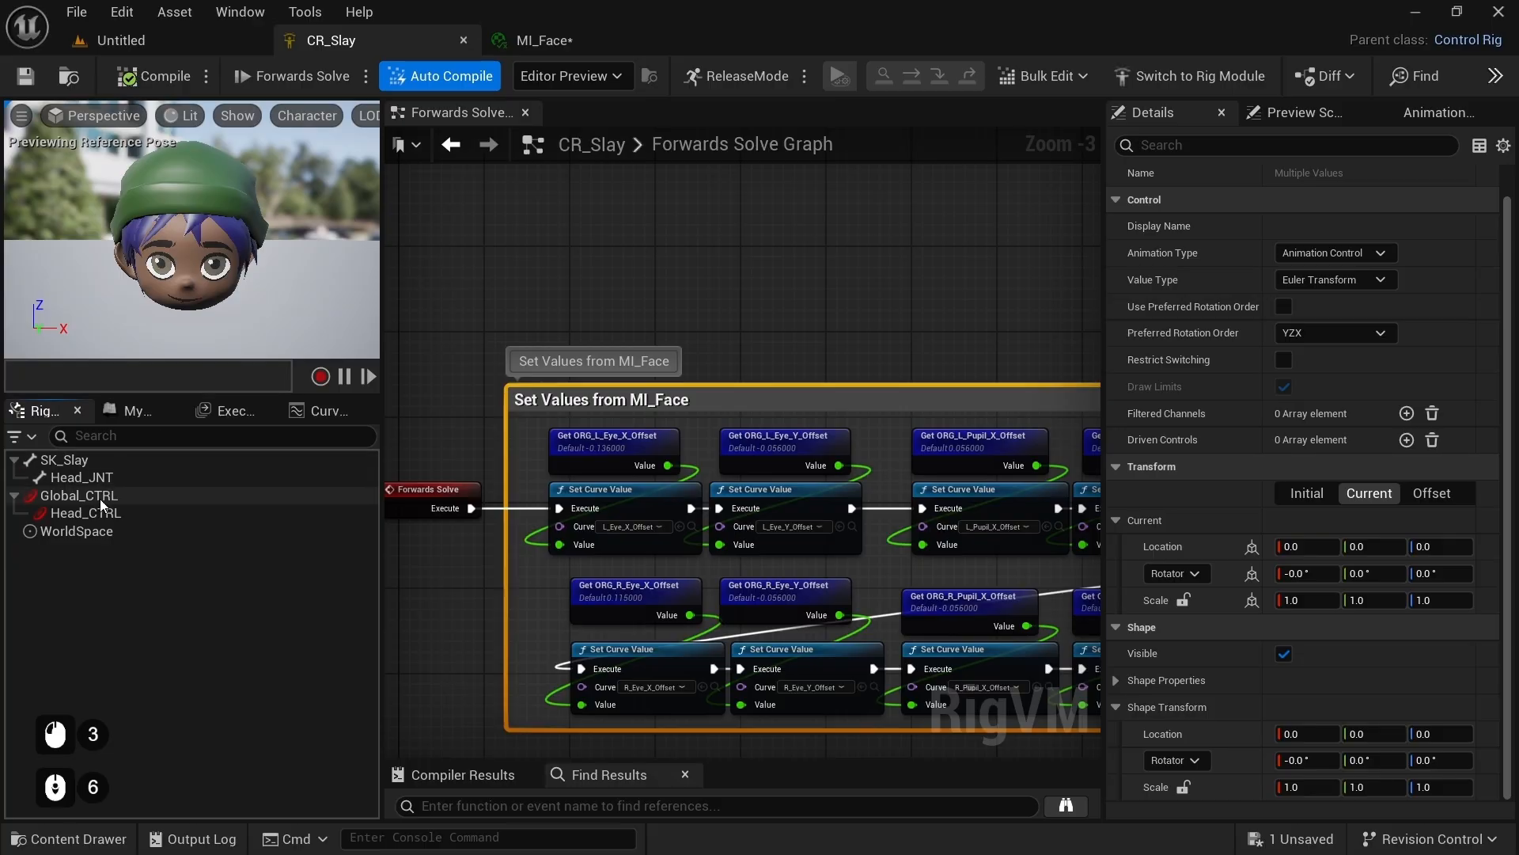
left_click(159, 513, "shift")
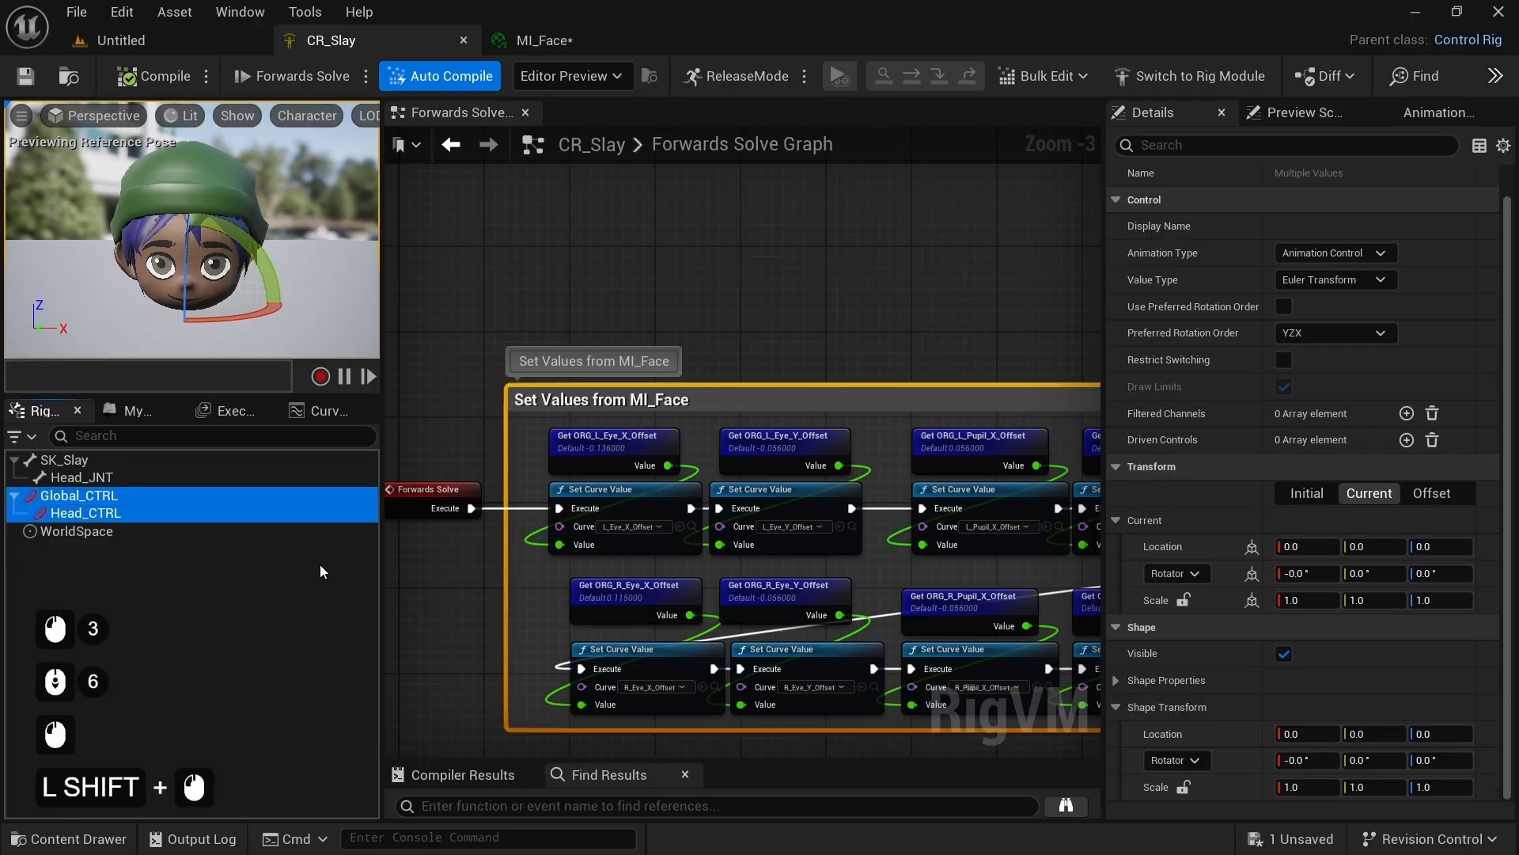
left_click(1183, 787)
type(".5")
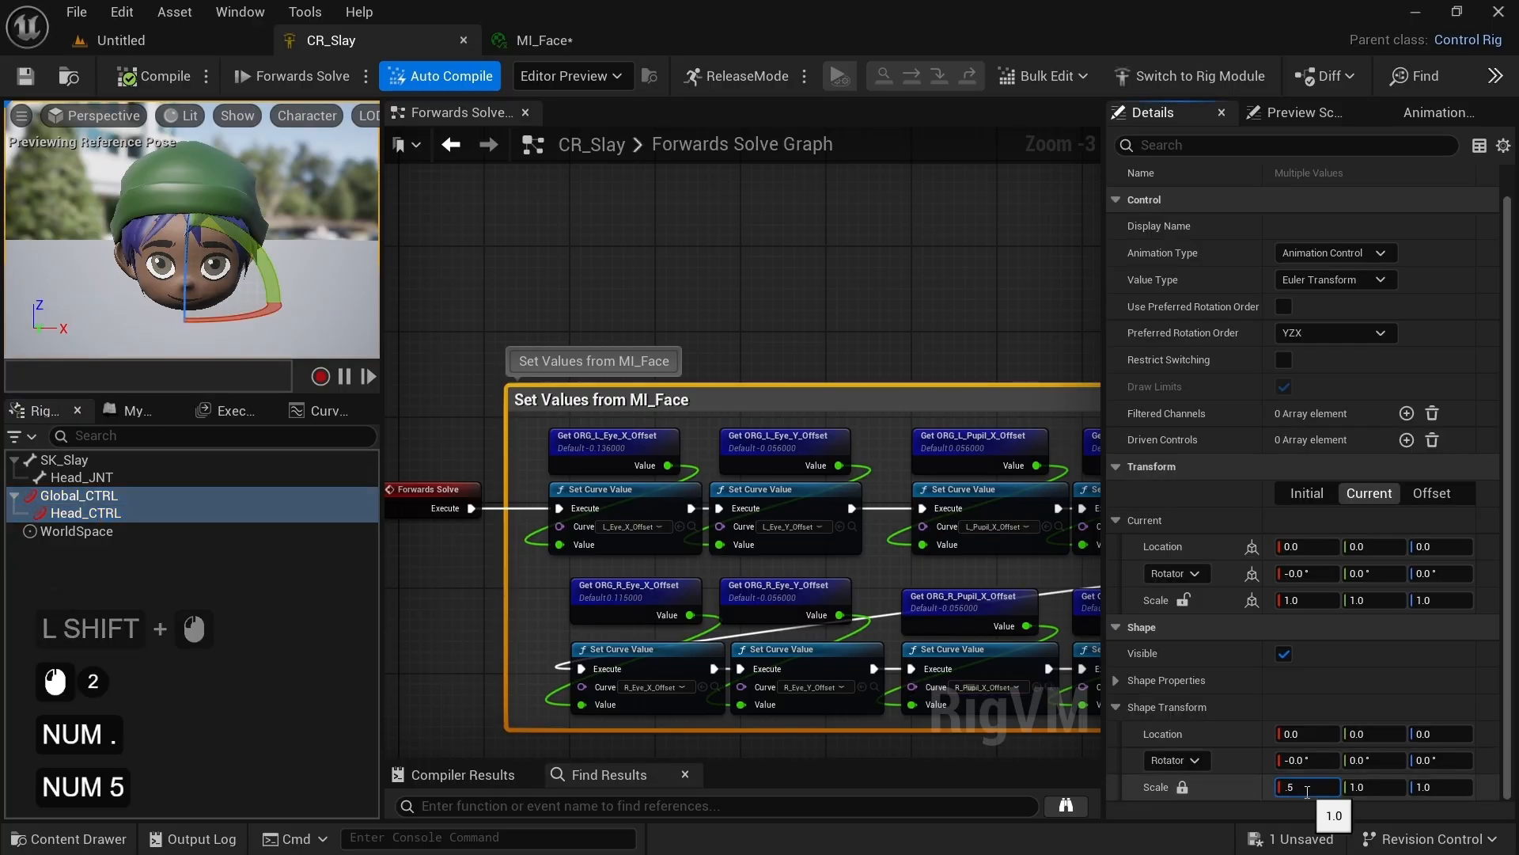
key("Return")
type(".1")
key("Return")
Step: Hide the shape of Head_CTRL
left_click(71, 497)
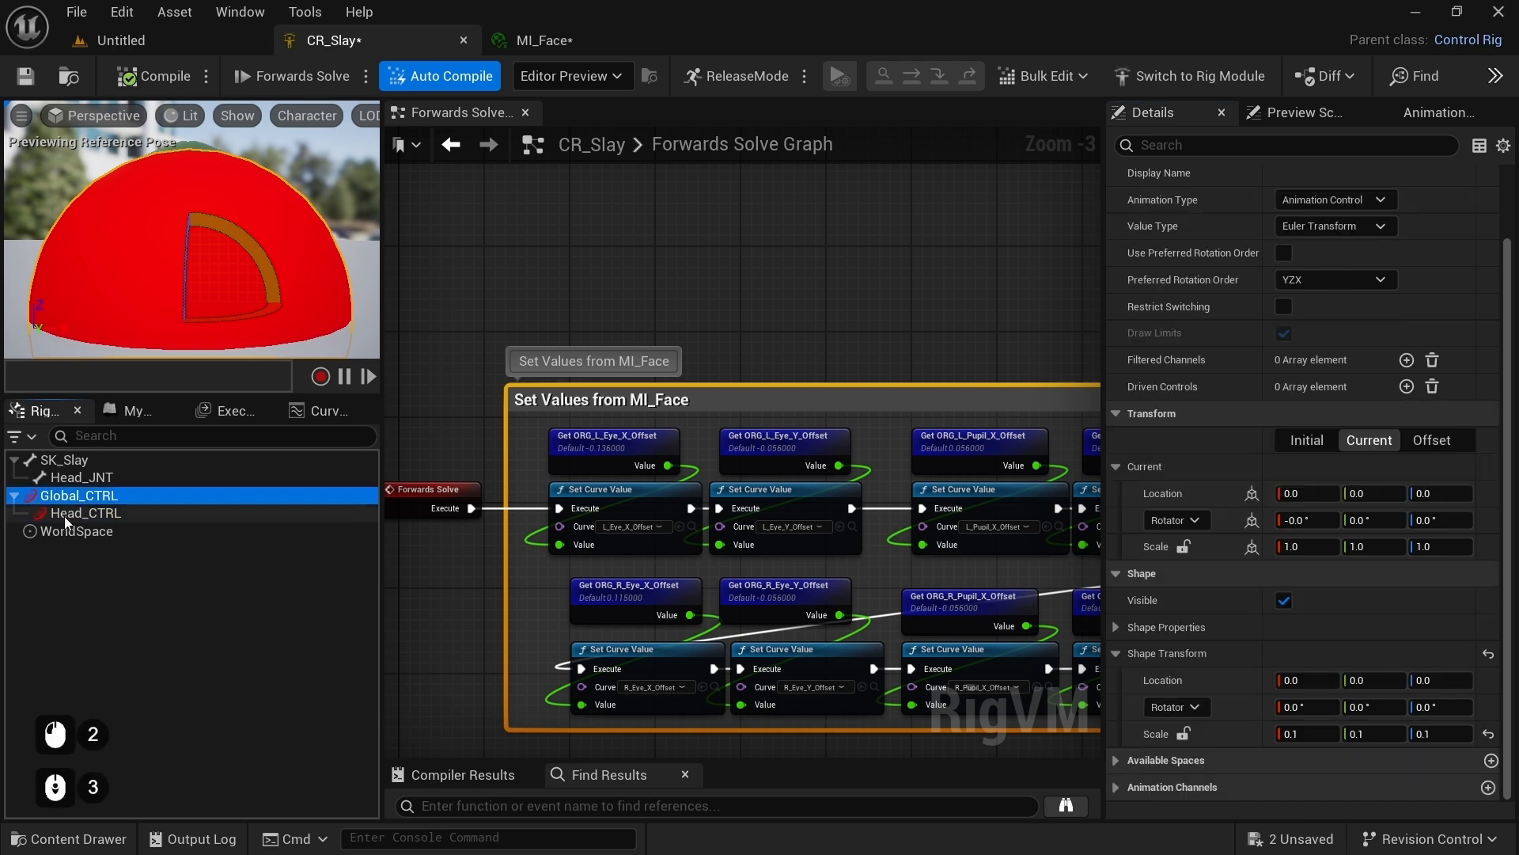
left_click(111, 514)
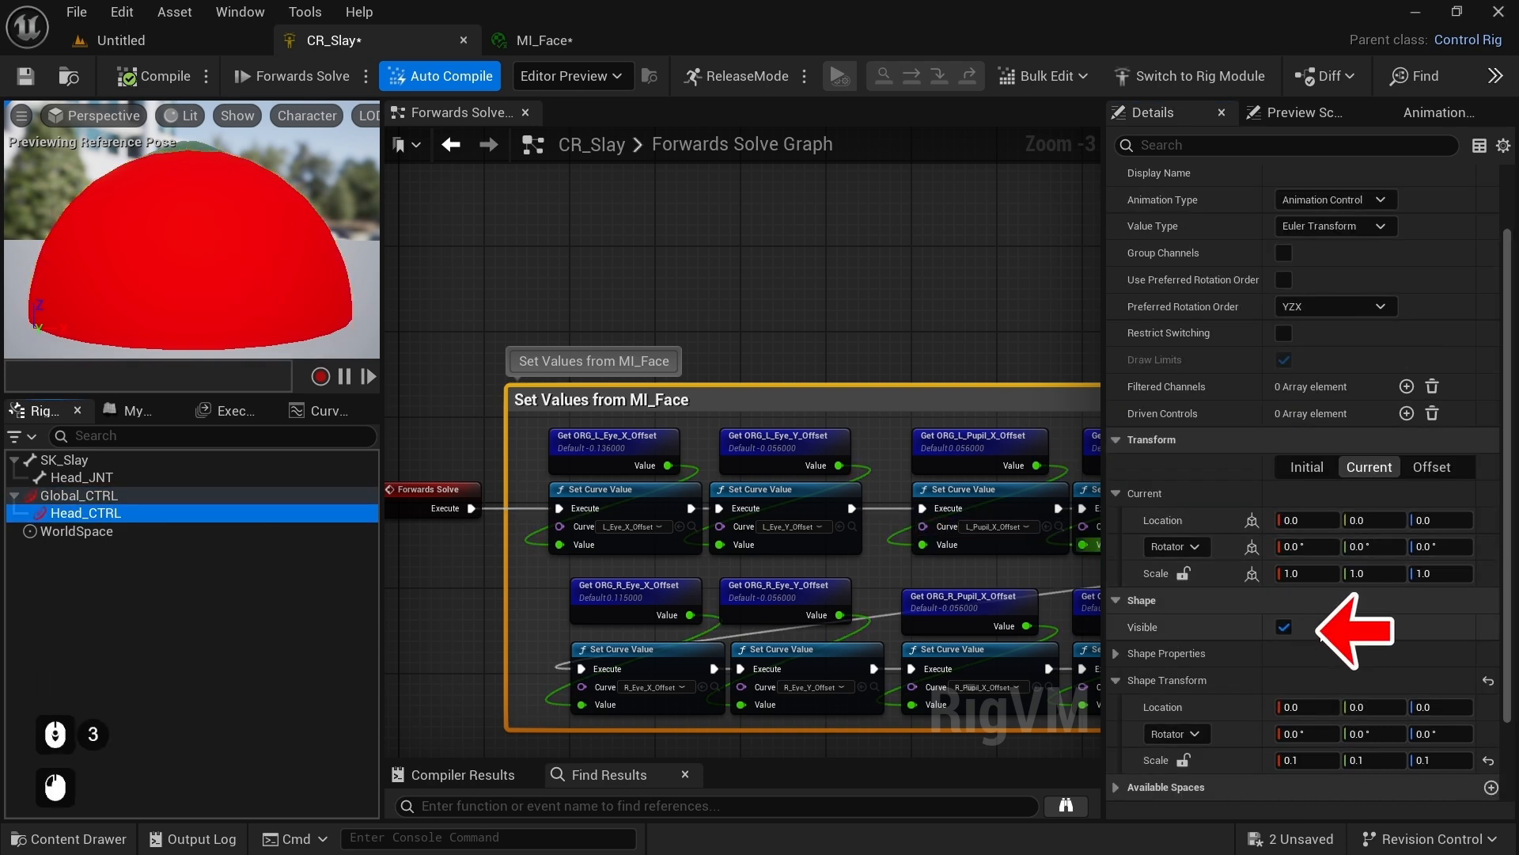
left_click(1283, 628)
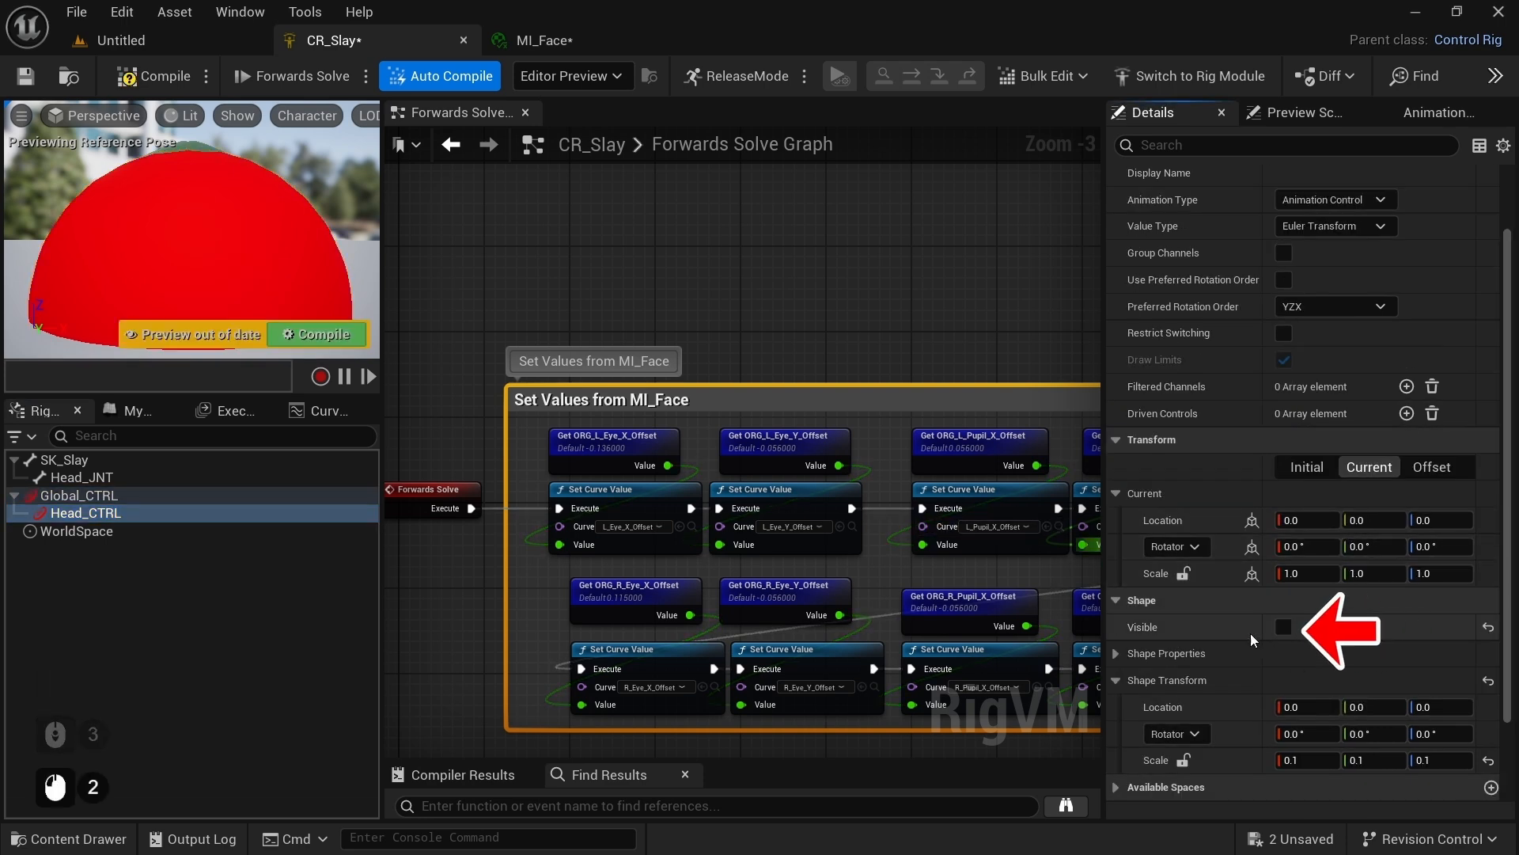
Step: Set the shape of Global_CTRL to Hexagon_Thick and color it yellow
left_click(87, 496)
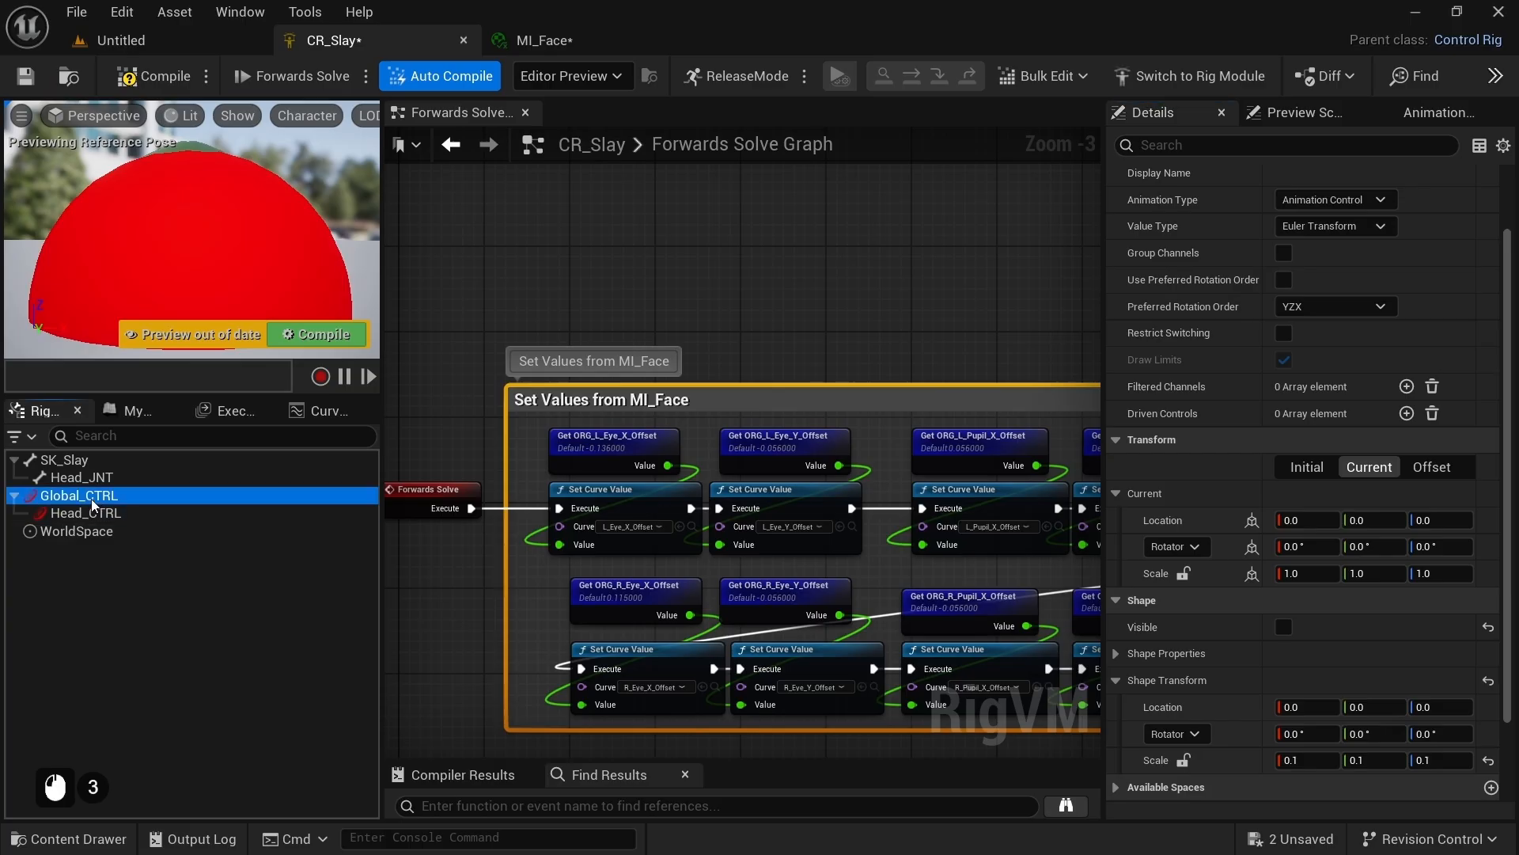
left_click(1119, 627)
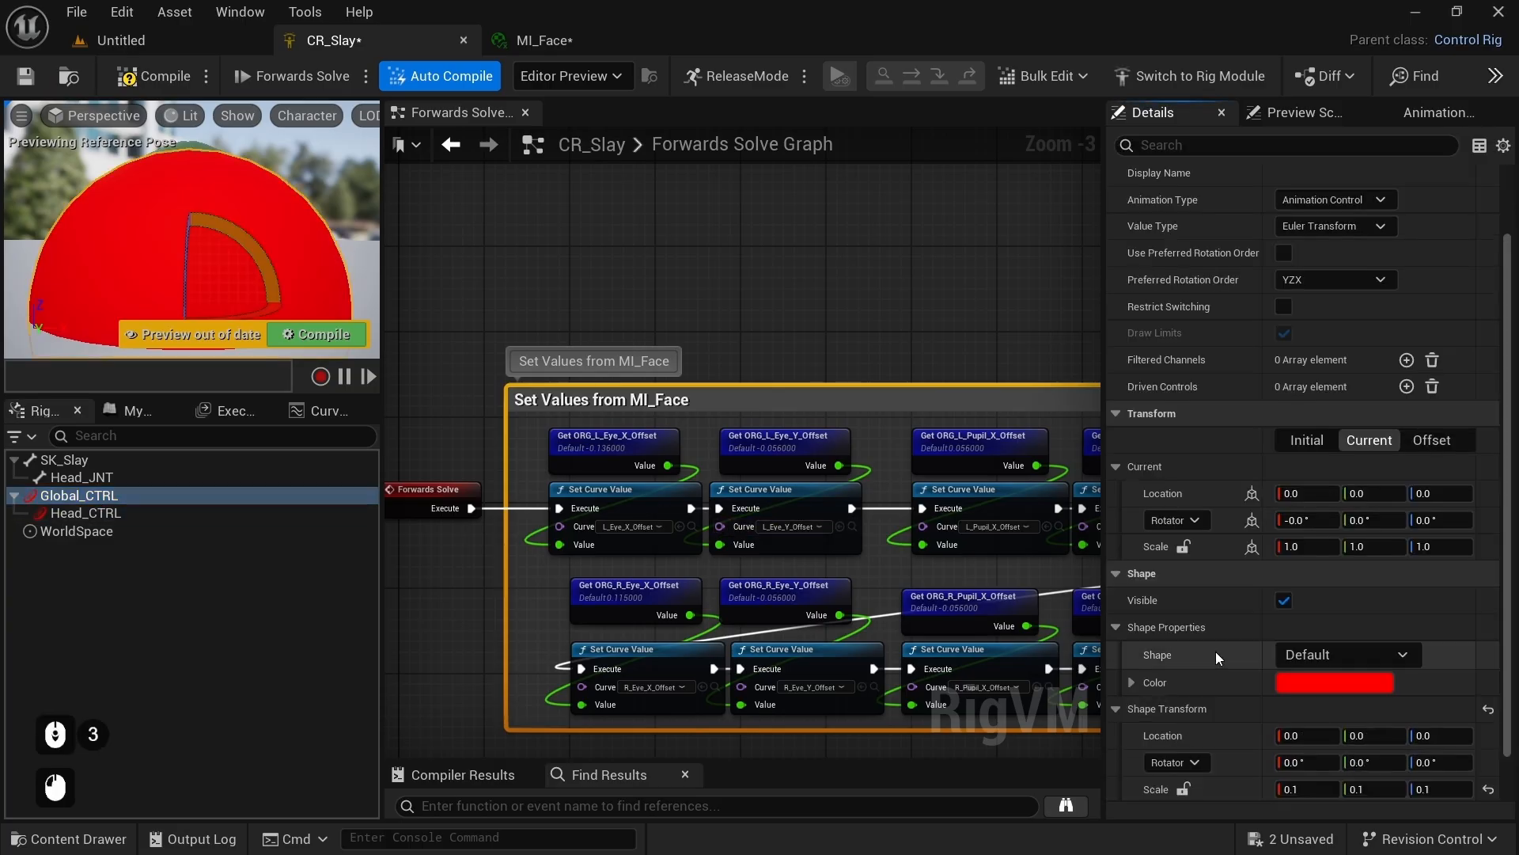
scroll(1266, 641, "down", 3)
left_click(1332, 595)
type("hec")
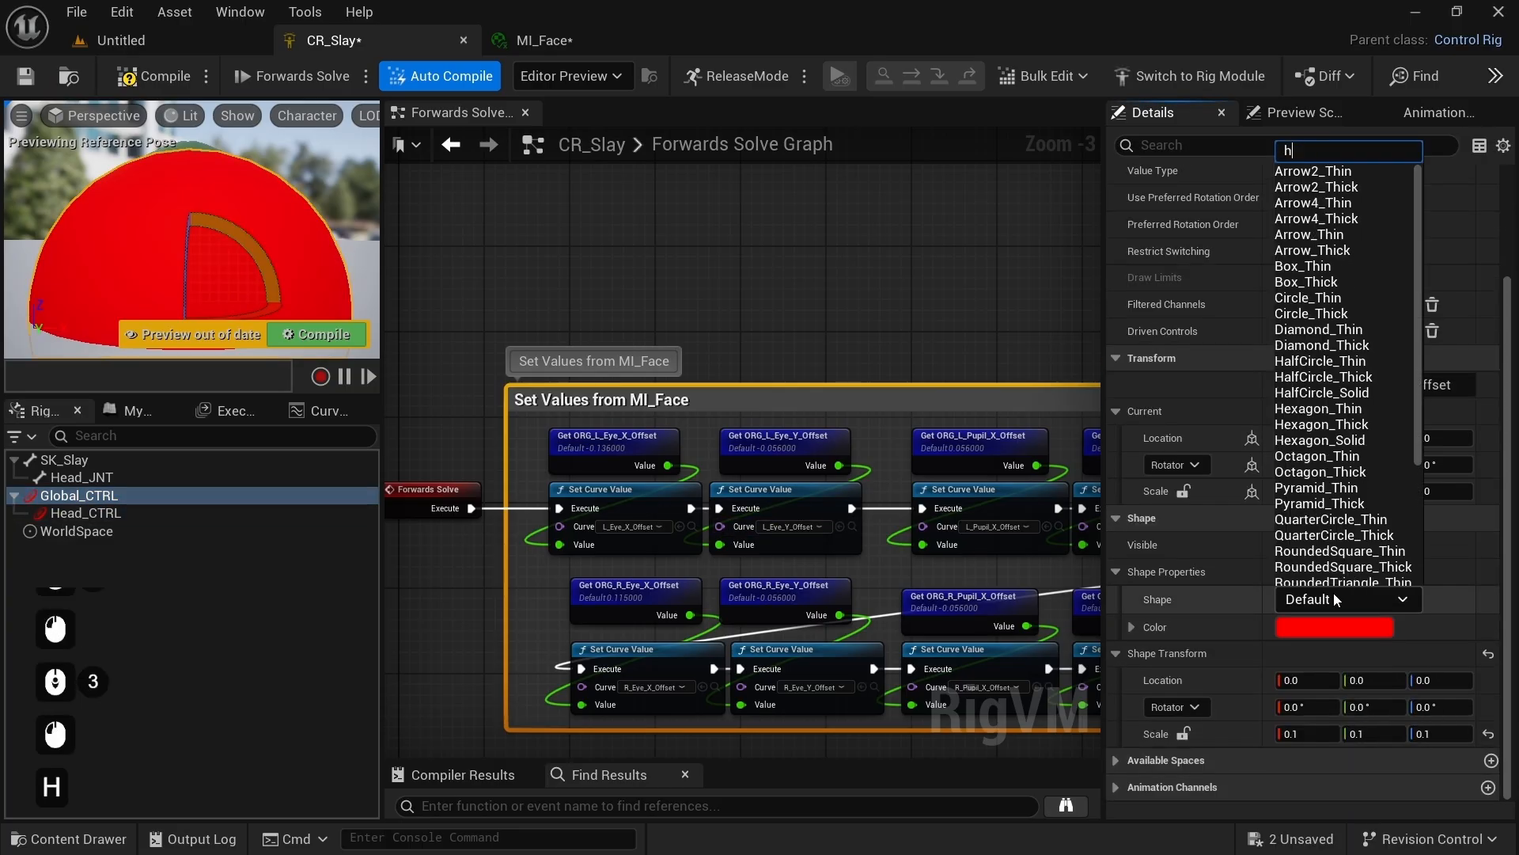
left_click(1322, 187)
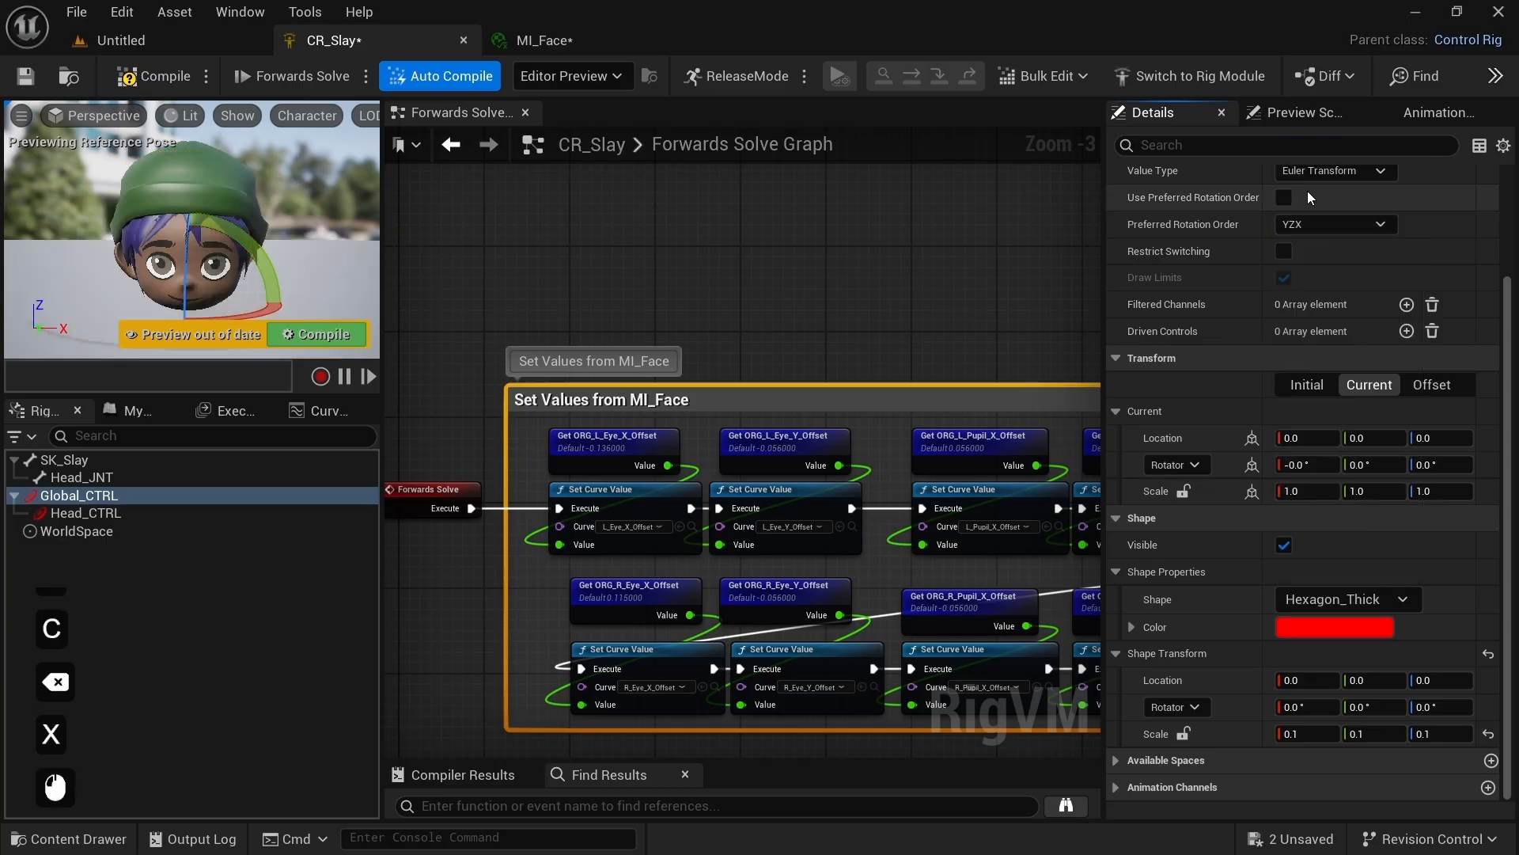
left_click(1335, 626)
left_click_drag(973, 679, 1468, 703)
left_click(1146, 823)
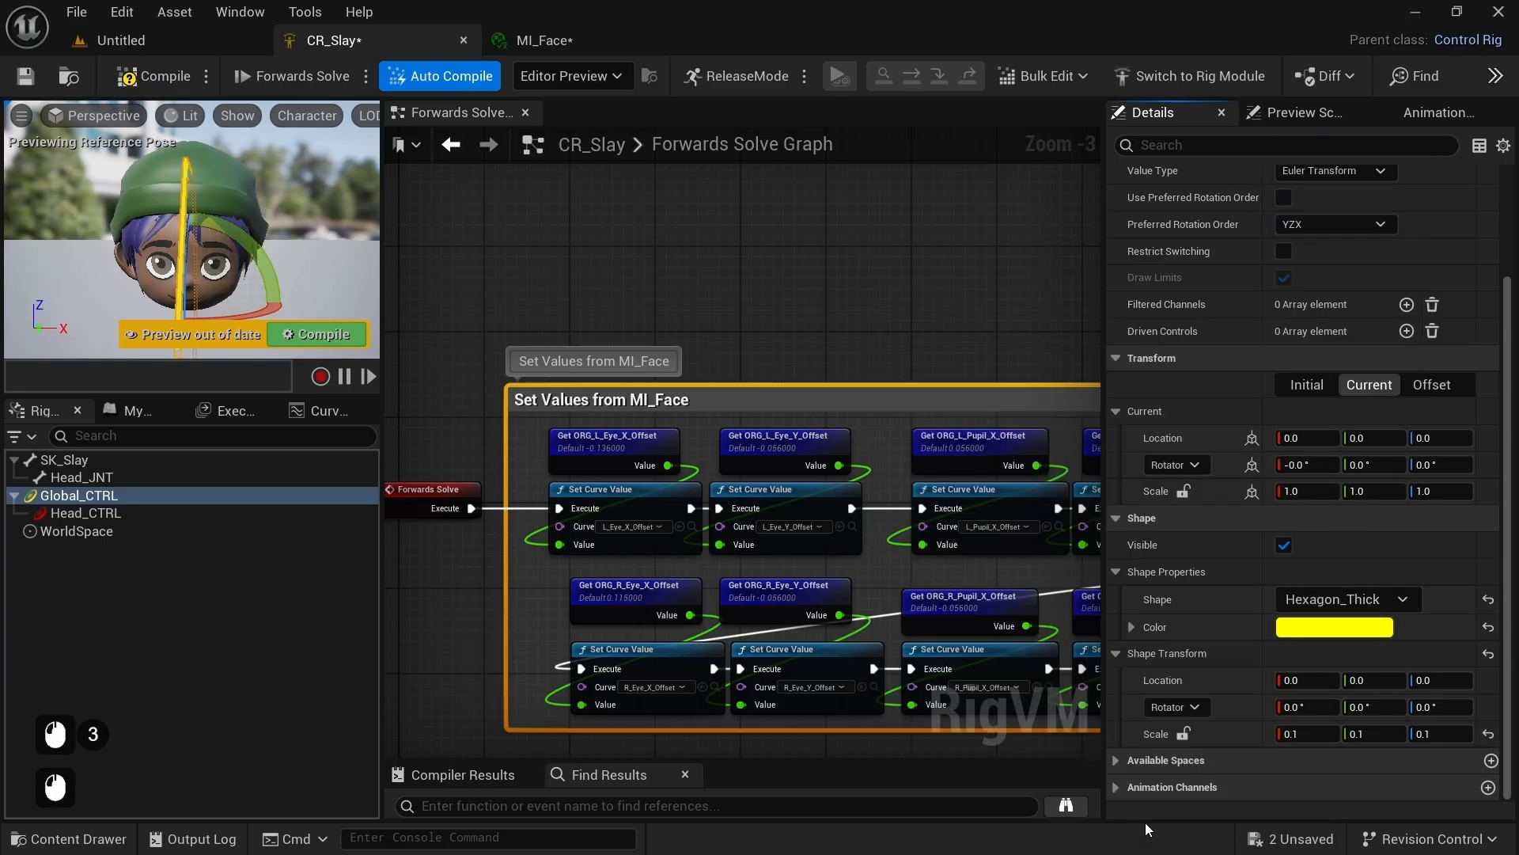
Step: Set the Y rotation in Global_CTRL's shape transform to 90° so the hexagon lies flat around the head
left_click(1373, 708)
type("90")
key("KP_Enter")
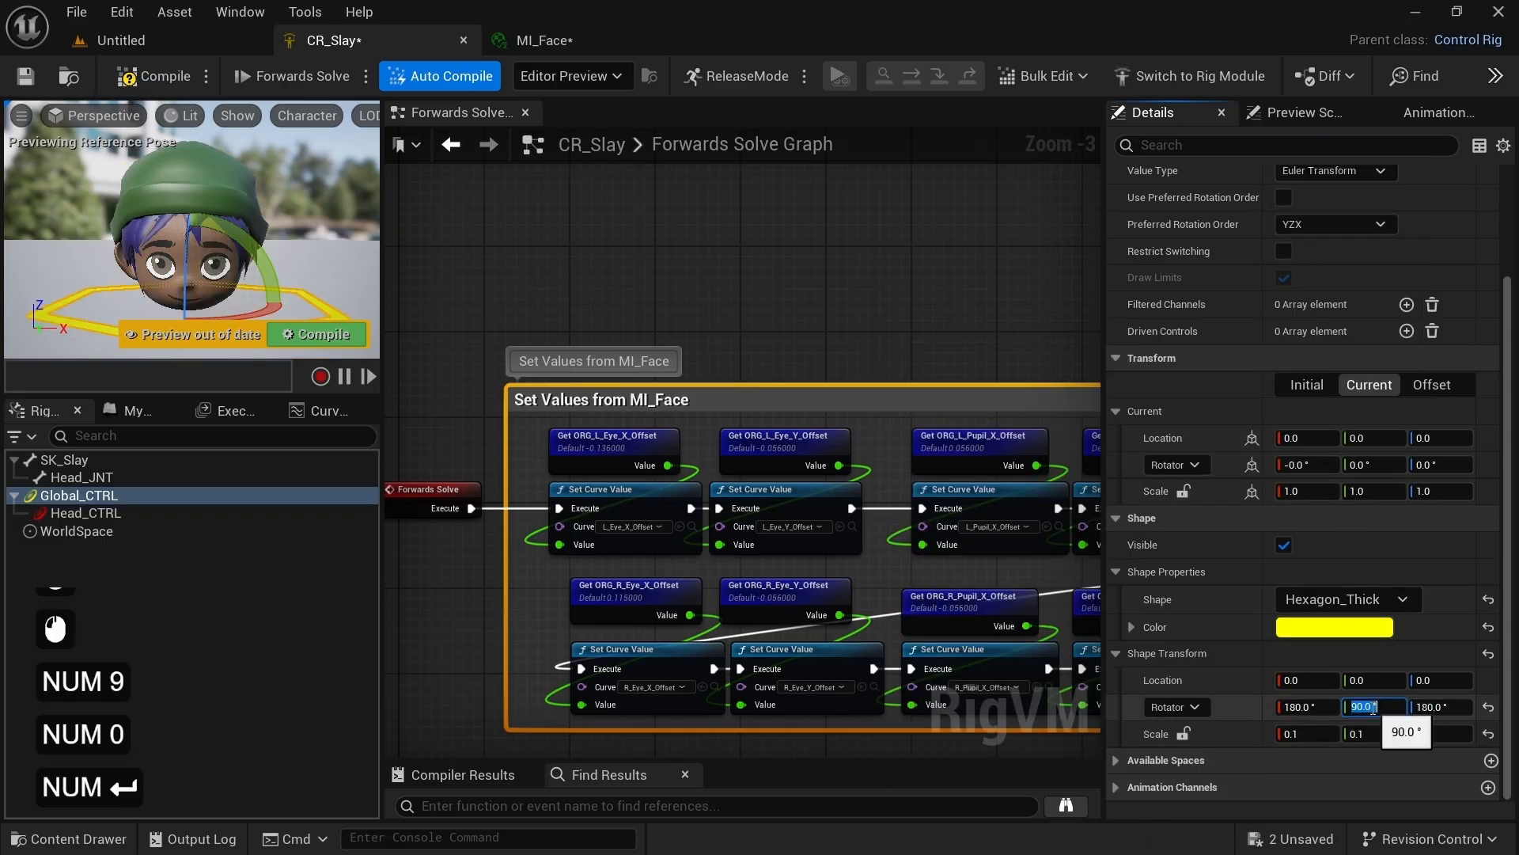
right_click_drag(293, 232, 292, 232)
key("s")
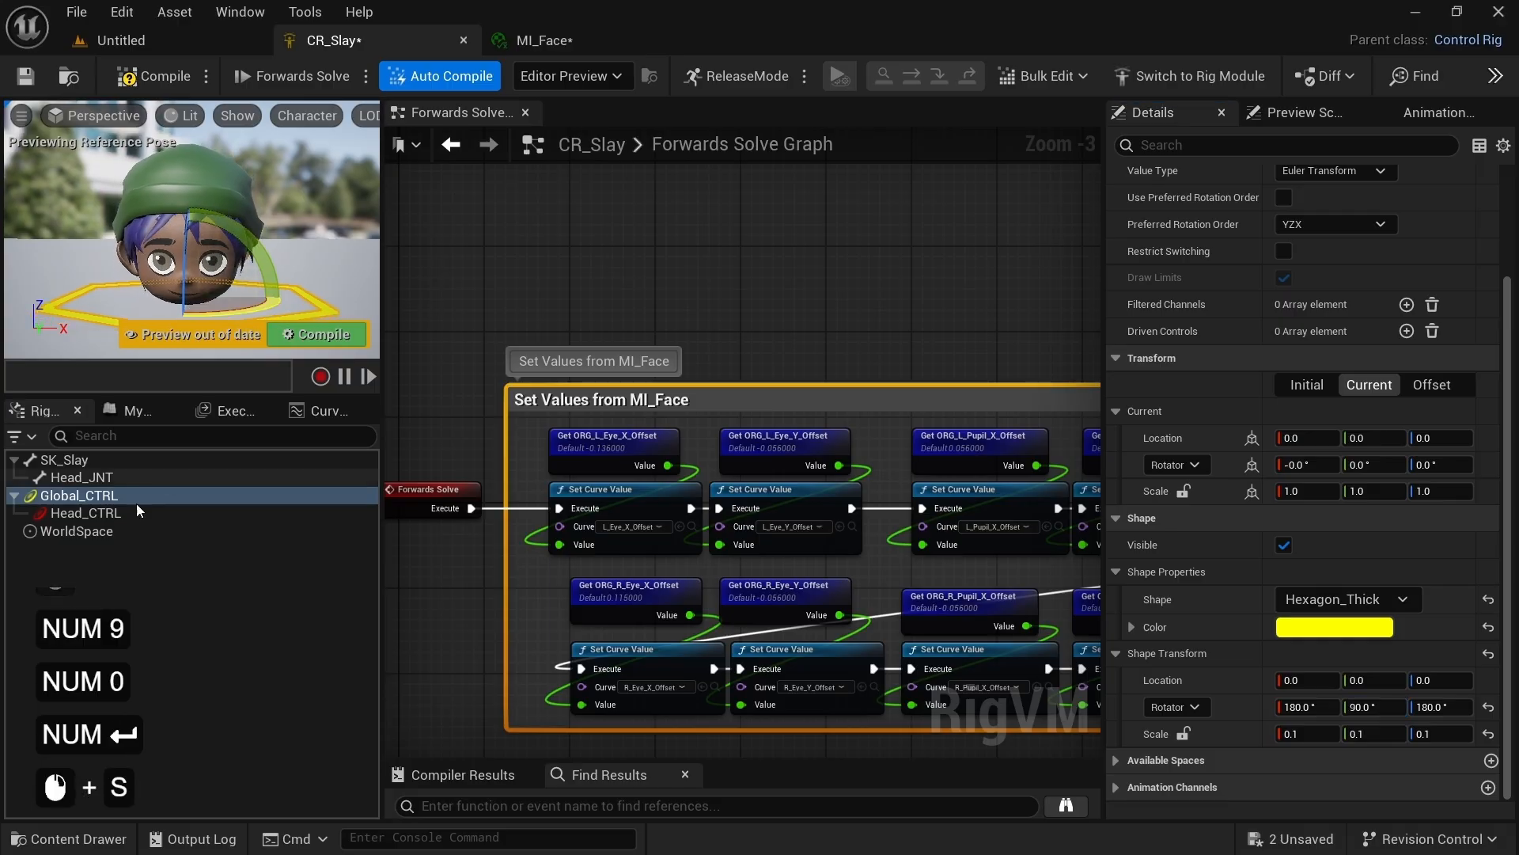
Step: Change the shape of Head_CTRL to Arrow4_Thick and make the control visible
left_click(81, 516)
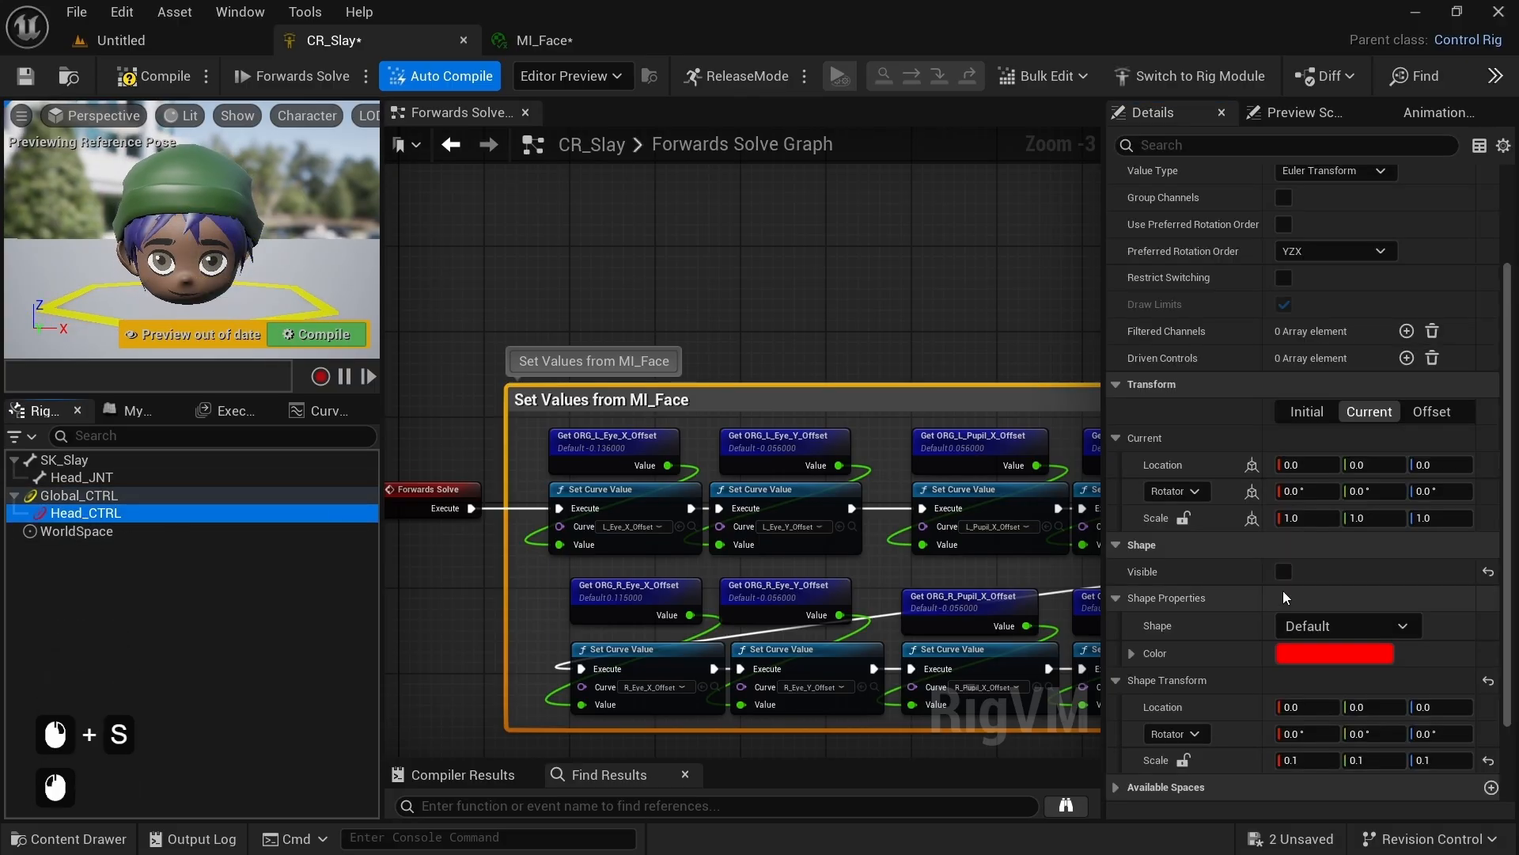
left_click(1302, 626)
type("arrow")
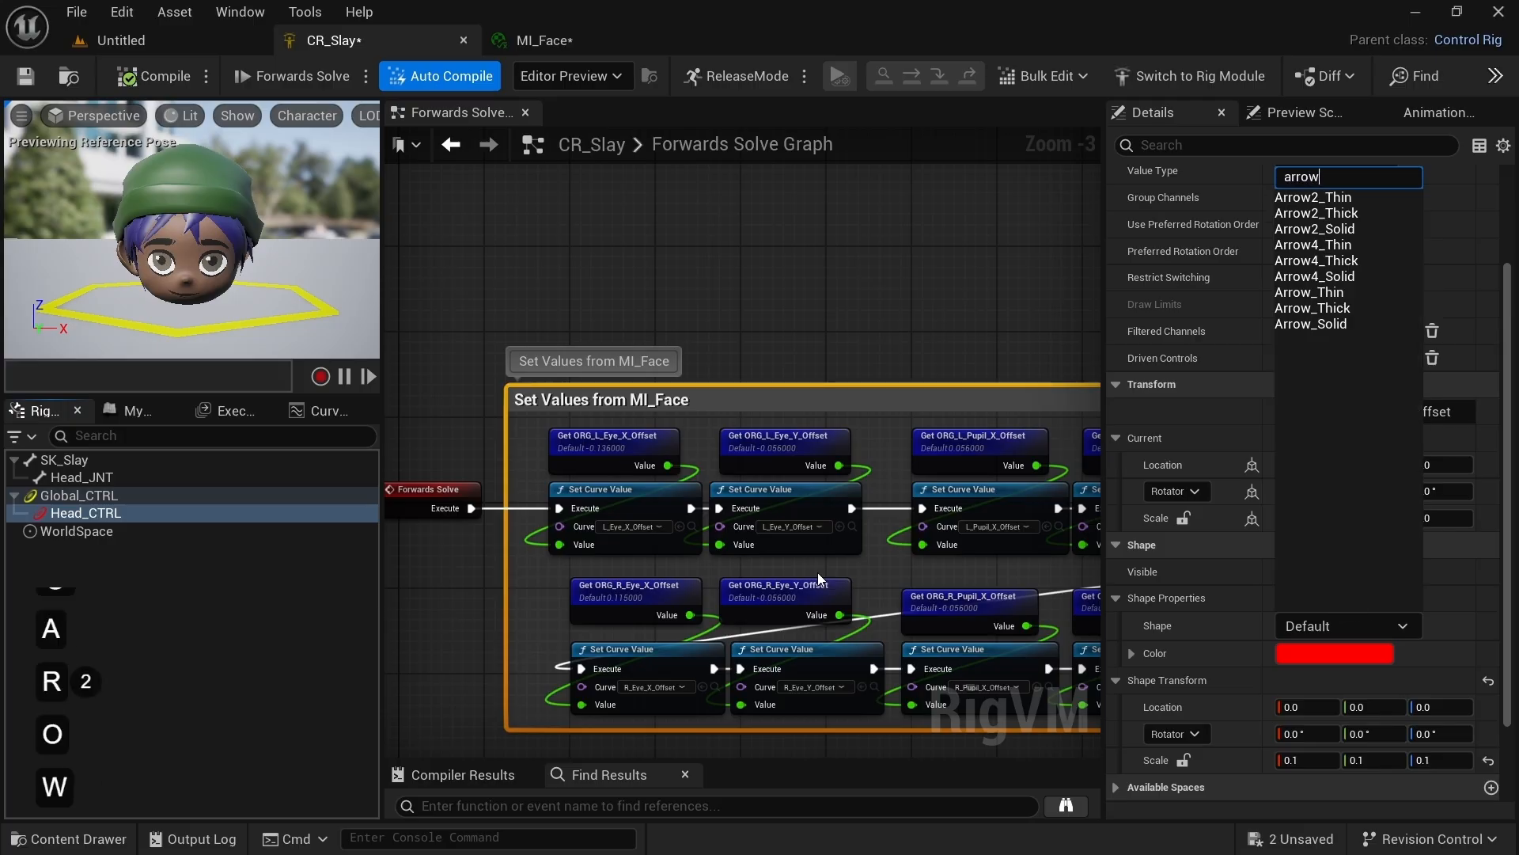
left_click(1371, 266)
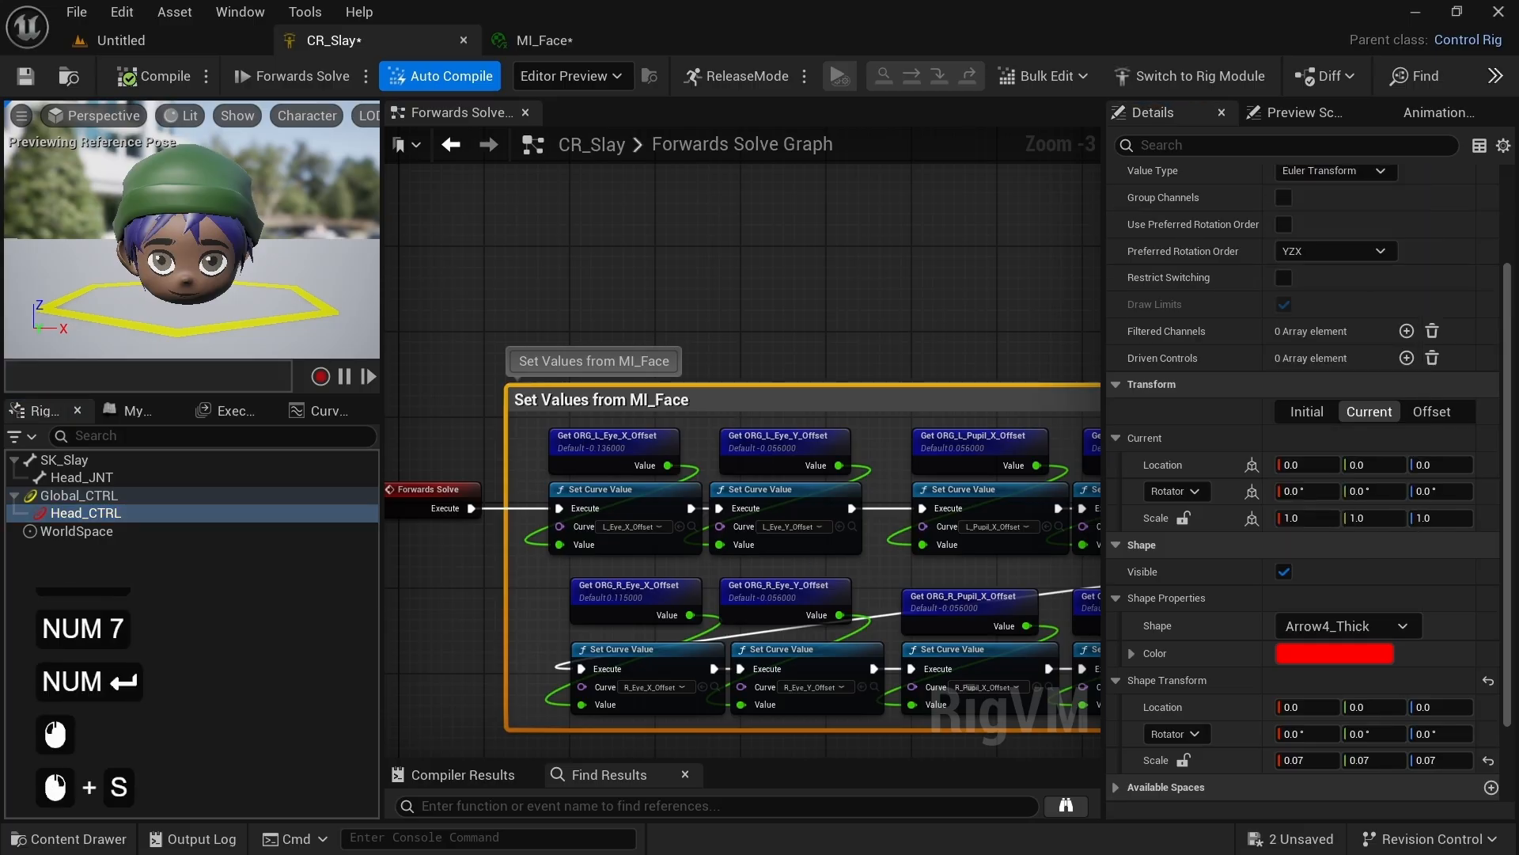
Step: Reset Head_CTRL's offset location, rotation and scale to their default values
key("s")
key("e")
right_click_drag(189, 157, 189, 163)
key("w")
key("q")
key("w")
key("s")
key("q")
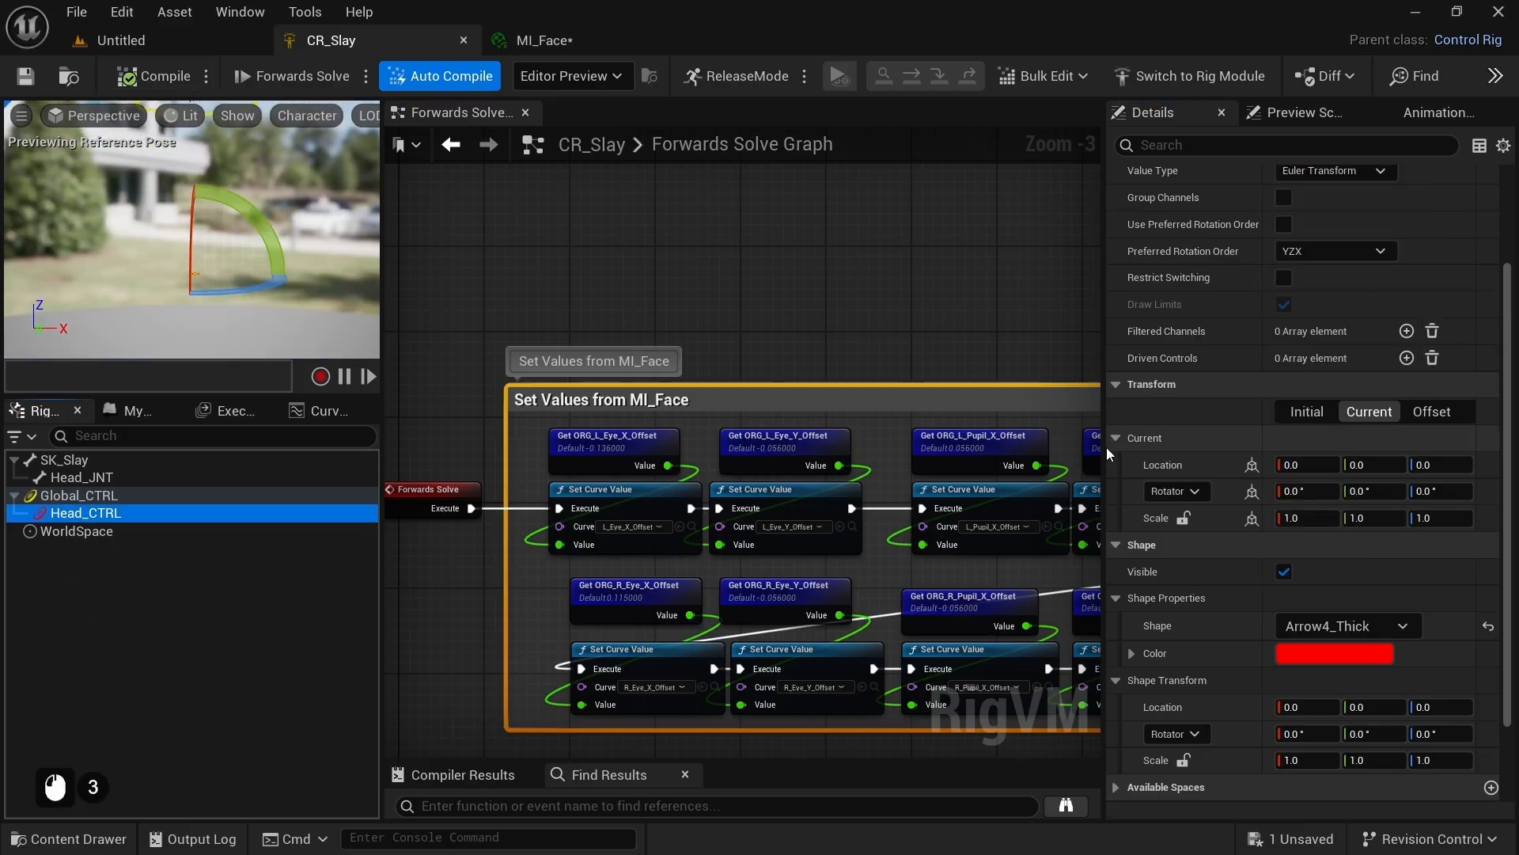
left_click_drag(1105, 449, 949, 449)
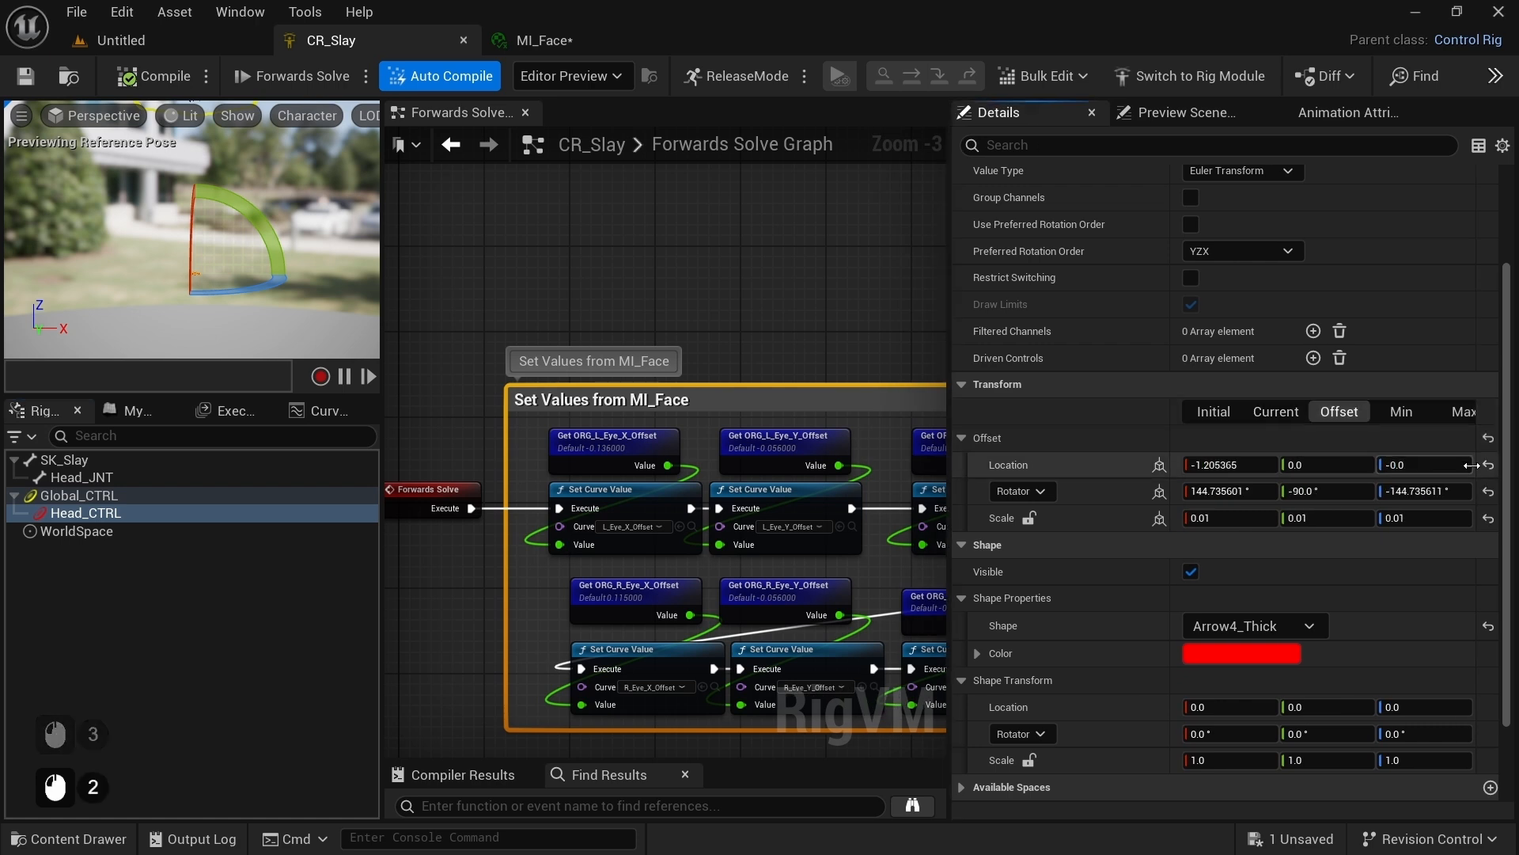
left_click(1488, 465)
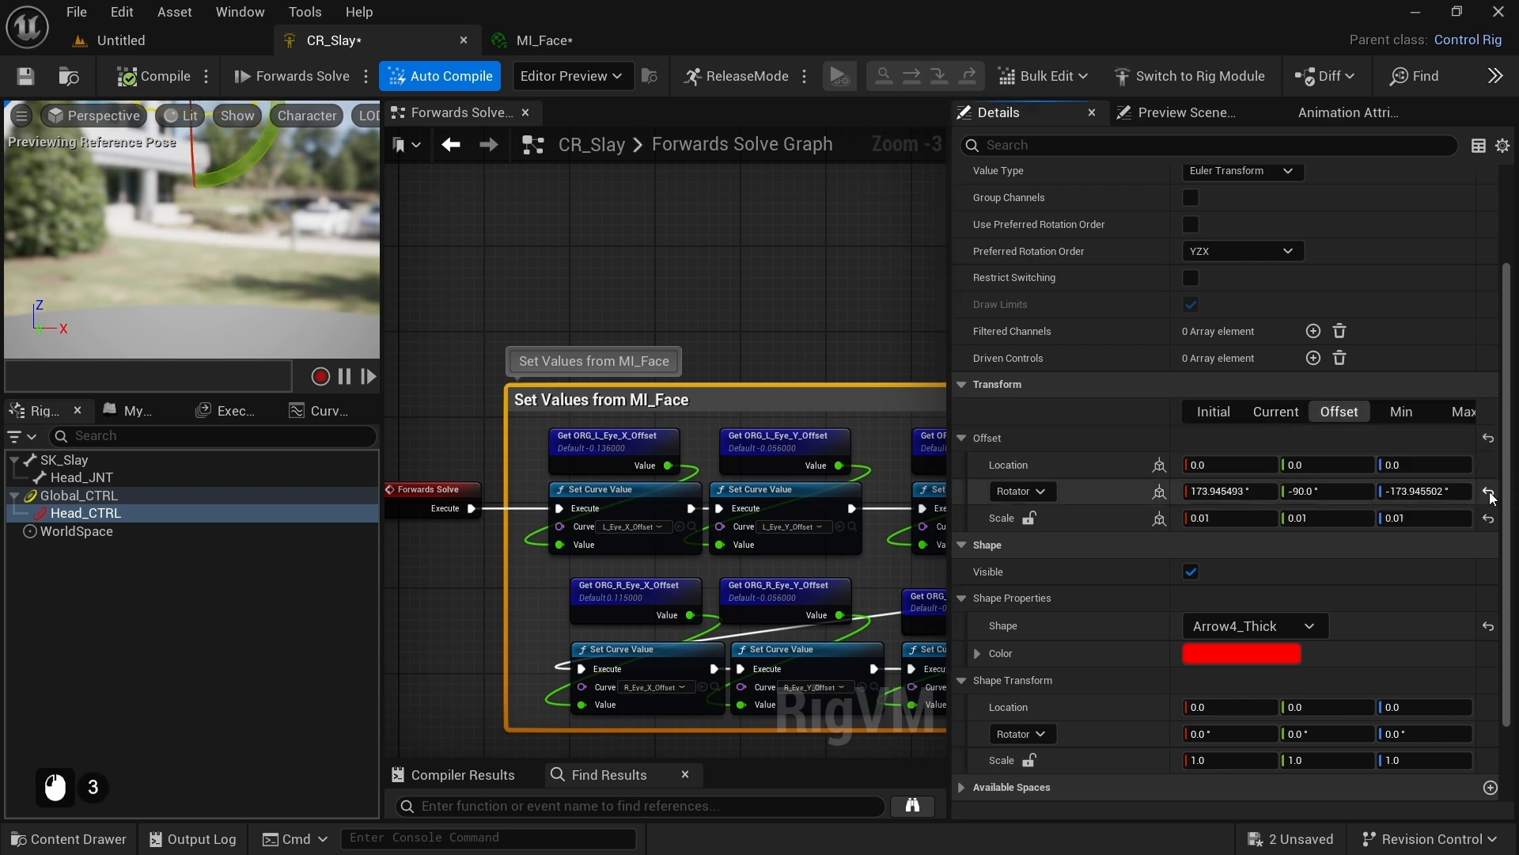
left_click(1489, 518)
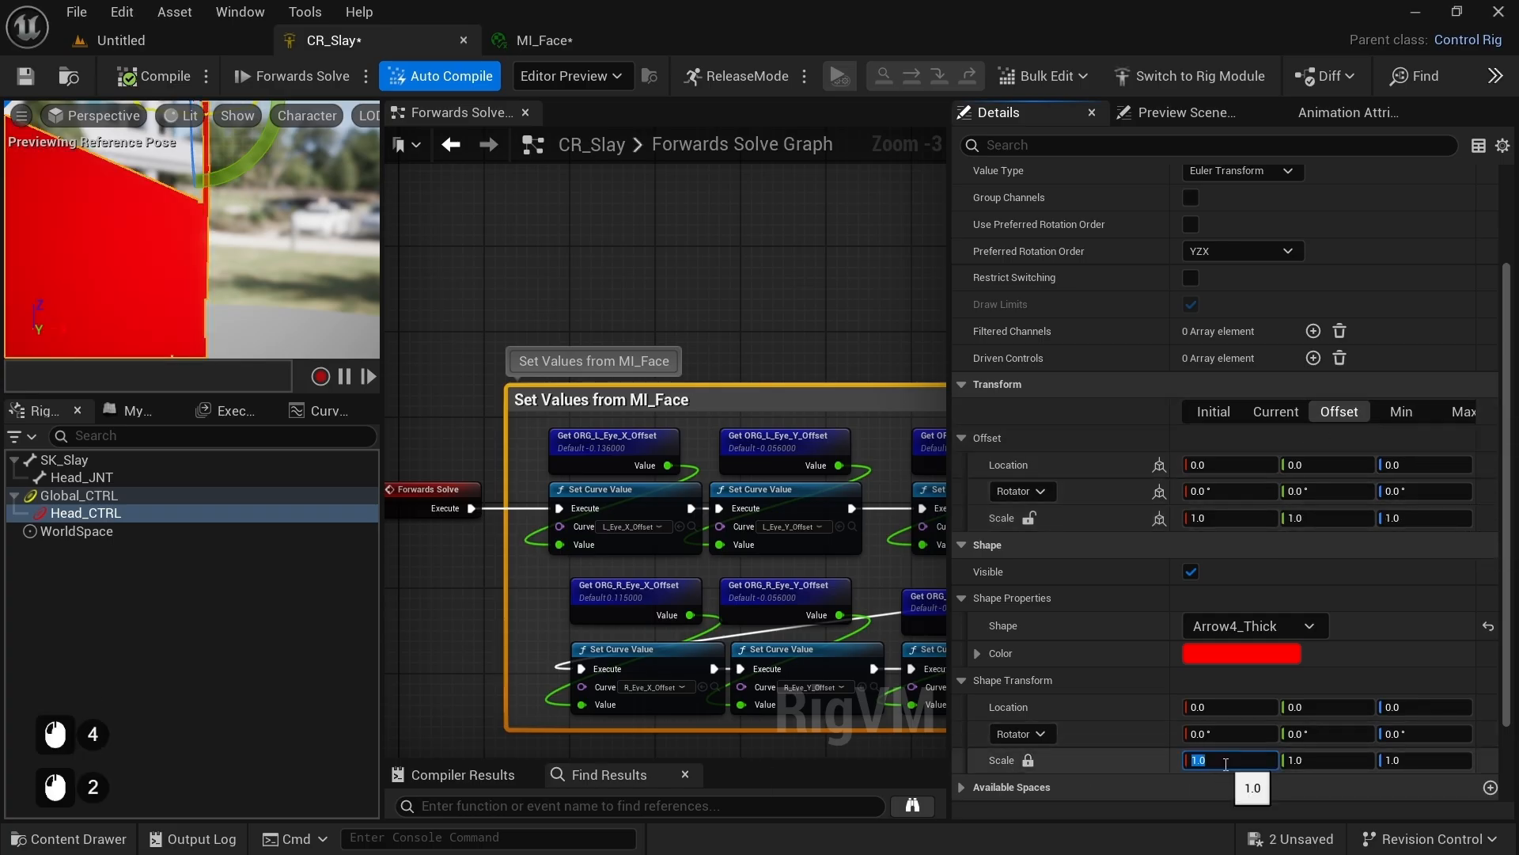
Step: Set Head_CTRL's shape transform scale uniformly to 0.07 on all axes
type(".1")
key("KP_Enter")
type(".07")
key("KP_Enter")
Step: Color the Head_CTRL shape orange by setting its green value to 0.539
left_click(1240, 655)
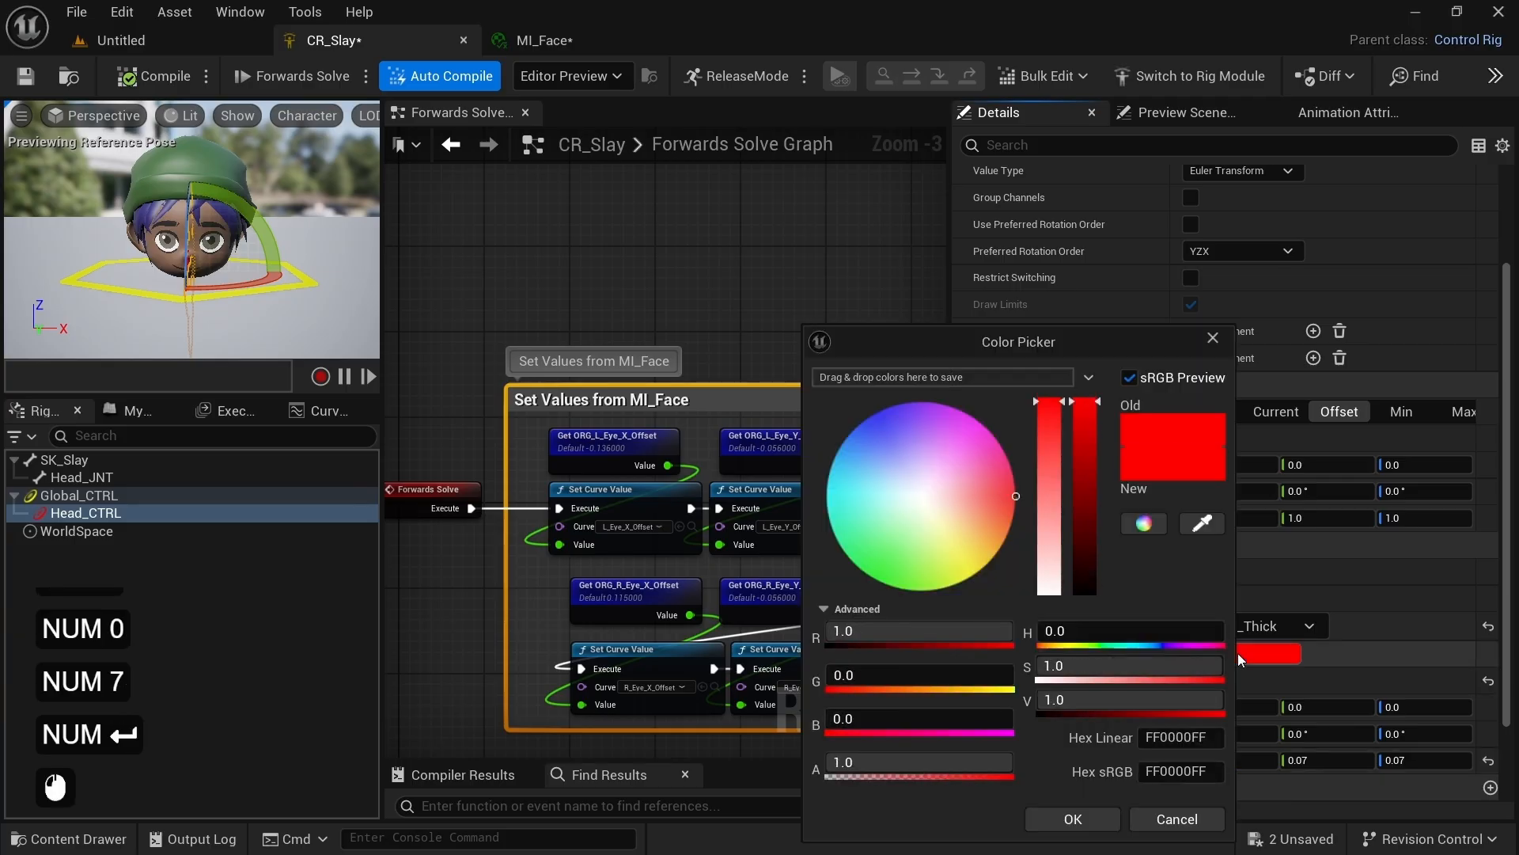
left_click_drag(865, 675, 967, 675)
left_click(864, 675)
type(".539")
key("KP_Enter")
left_click(1071, 817)
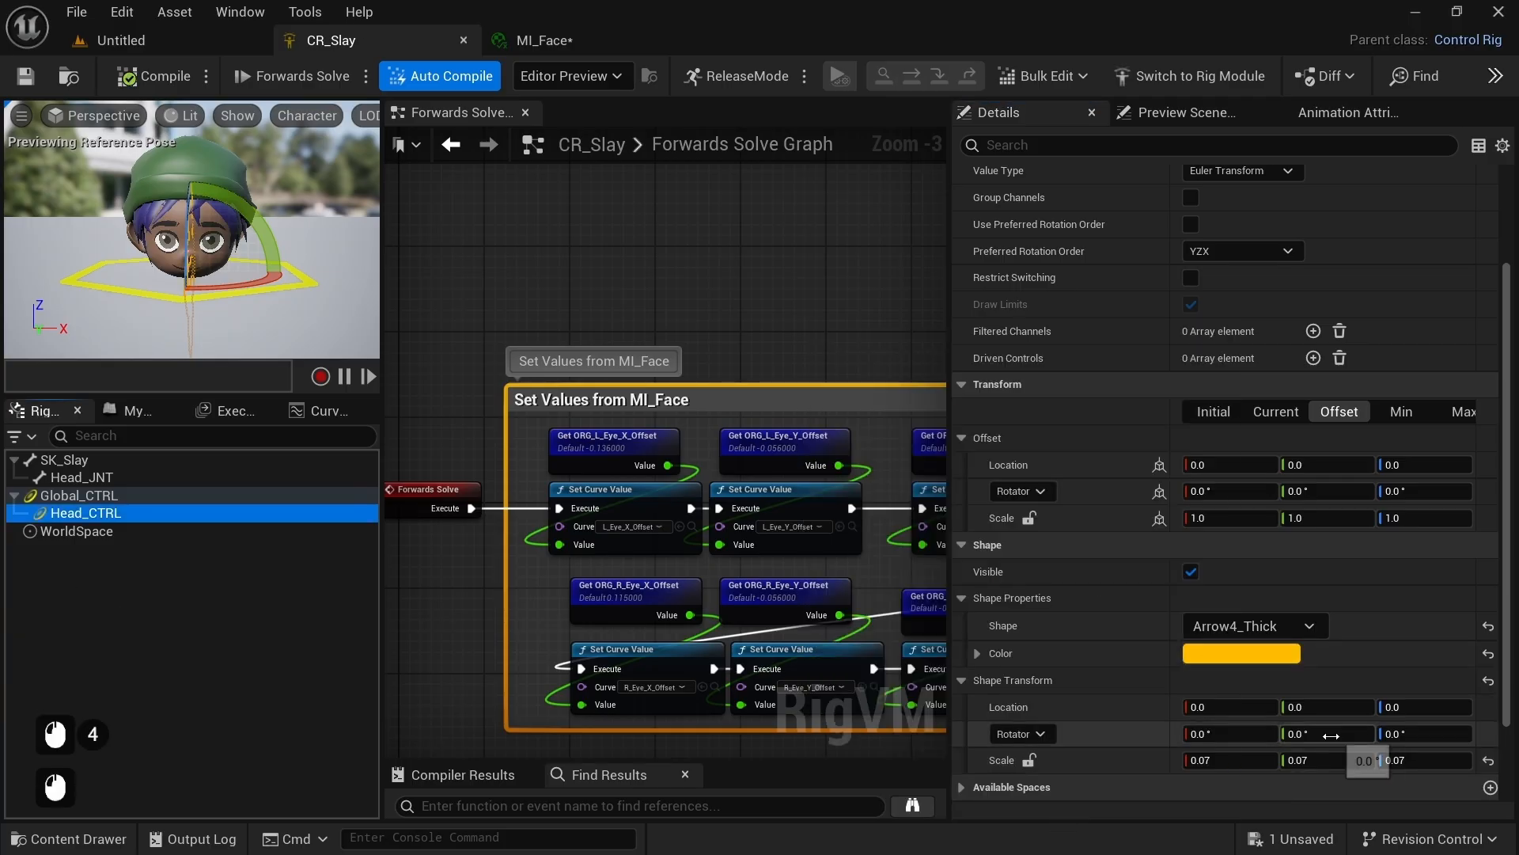
Step: Set the Y rotation in Head_CTRL's shape transform to 90°
left_click(1331, 735)
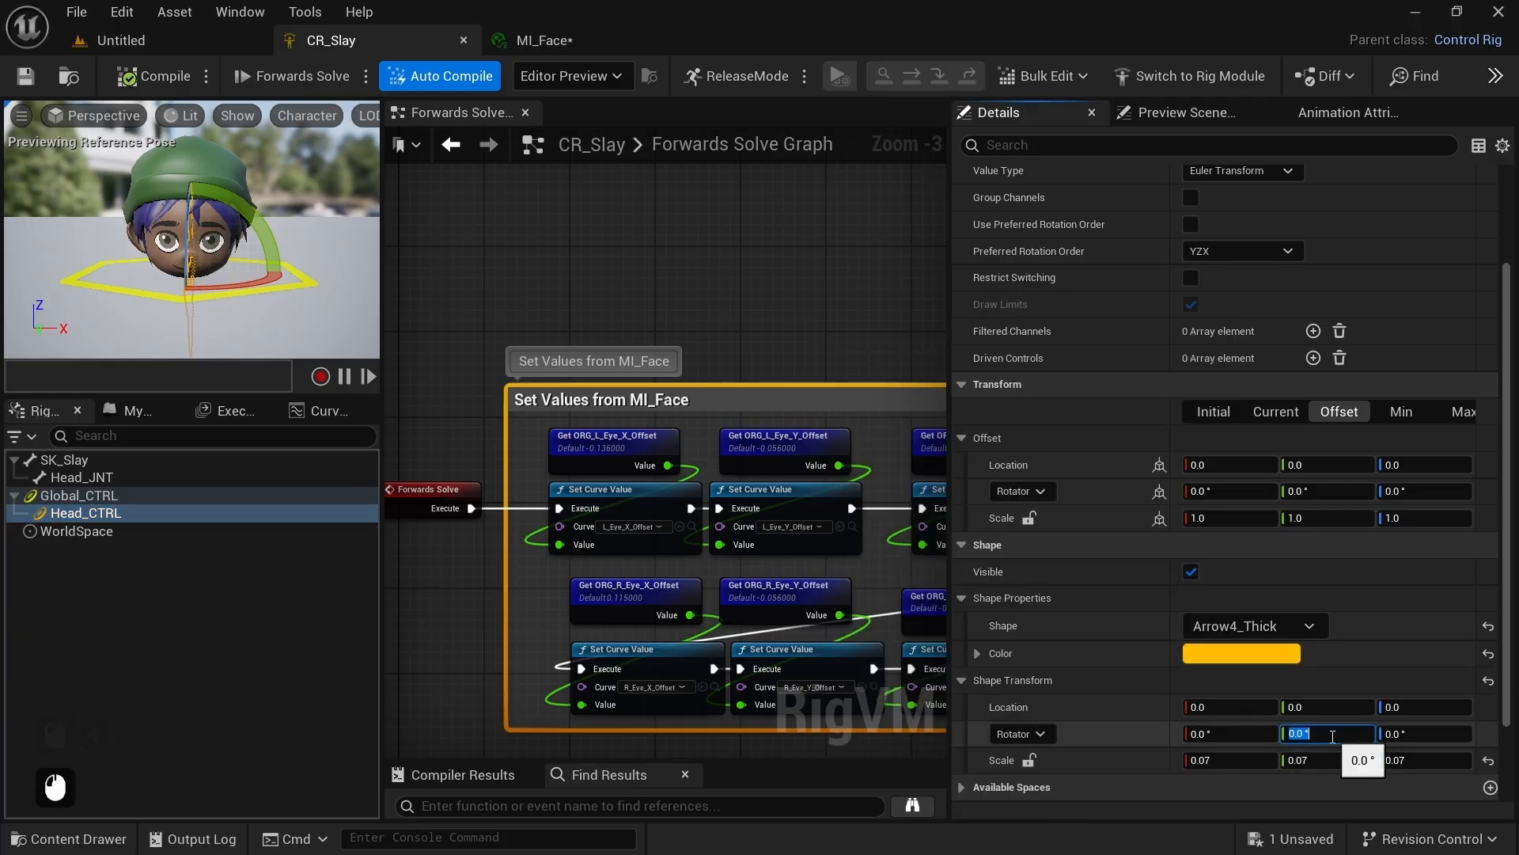
type("90")
key("KP_Enter")
Step: Move Head_CTRL above the helmet and apply Set Shape Transform From Current to transfer that placement to its shape
key("w")
key("w")
key("w")
right_click_drag(241, 312, 183, 129)
key("s")
key("e")
key("s")
key("s")
key("e")
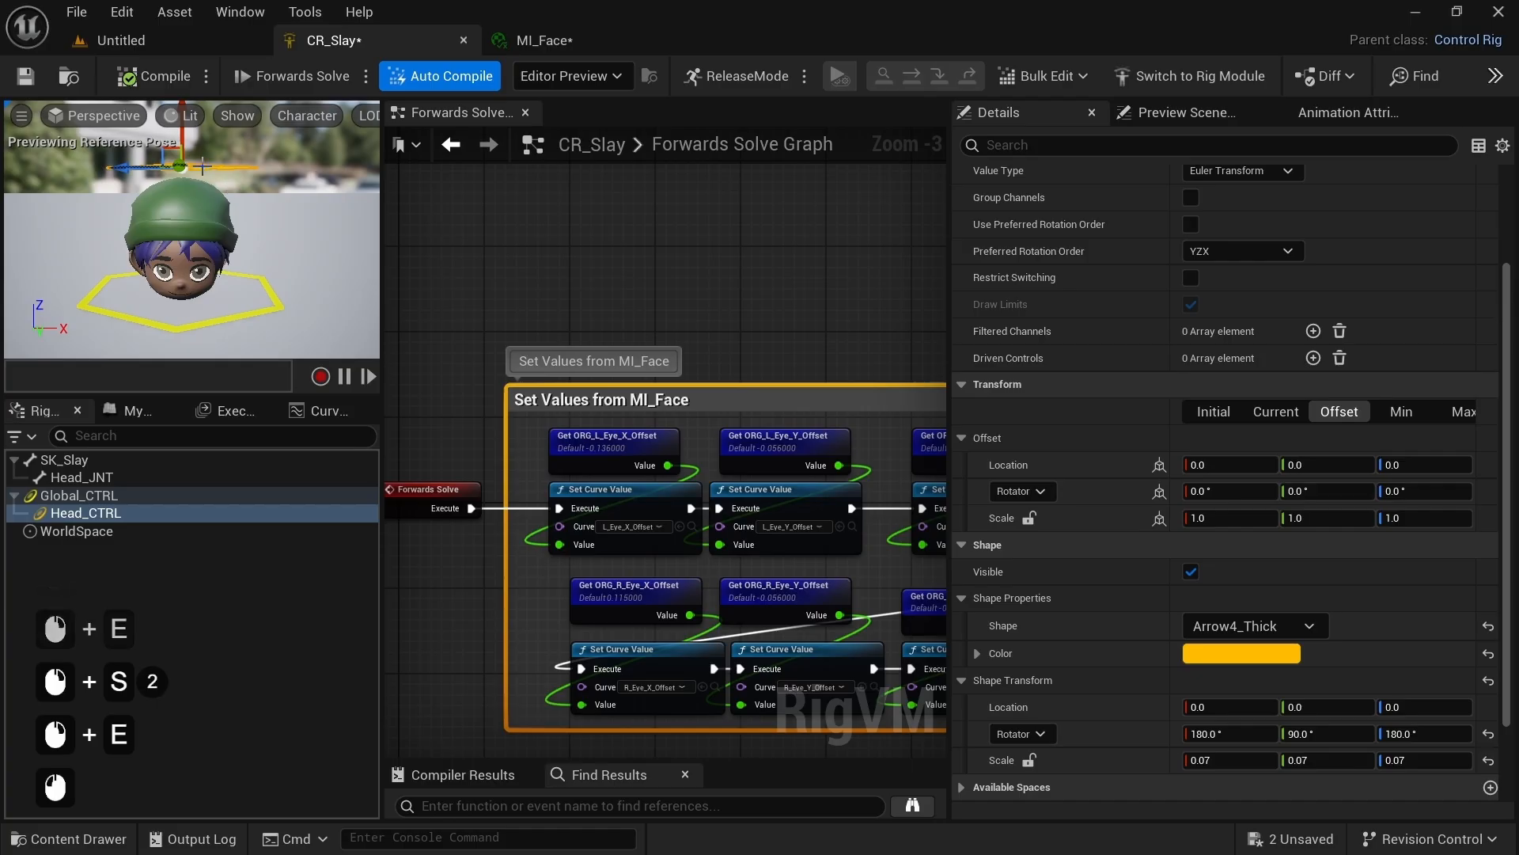
right_click(203, 167)
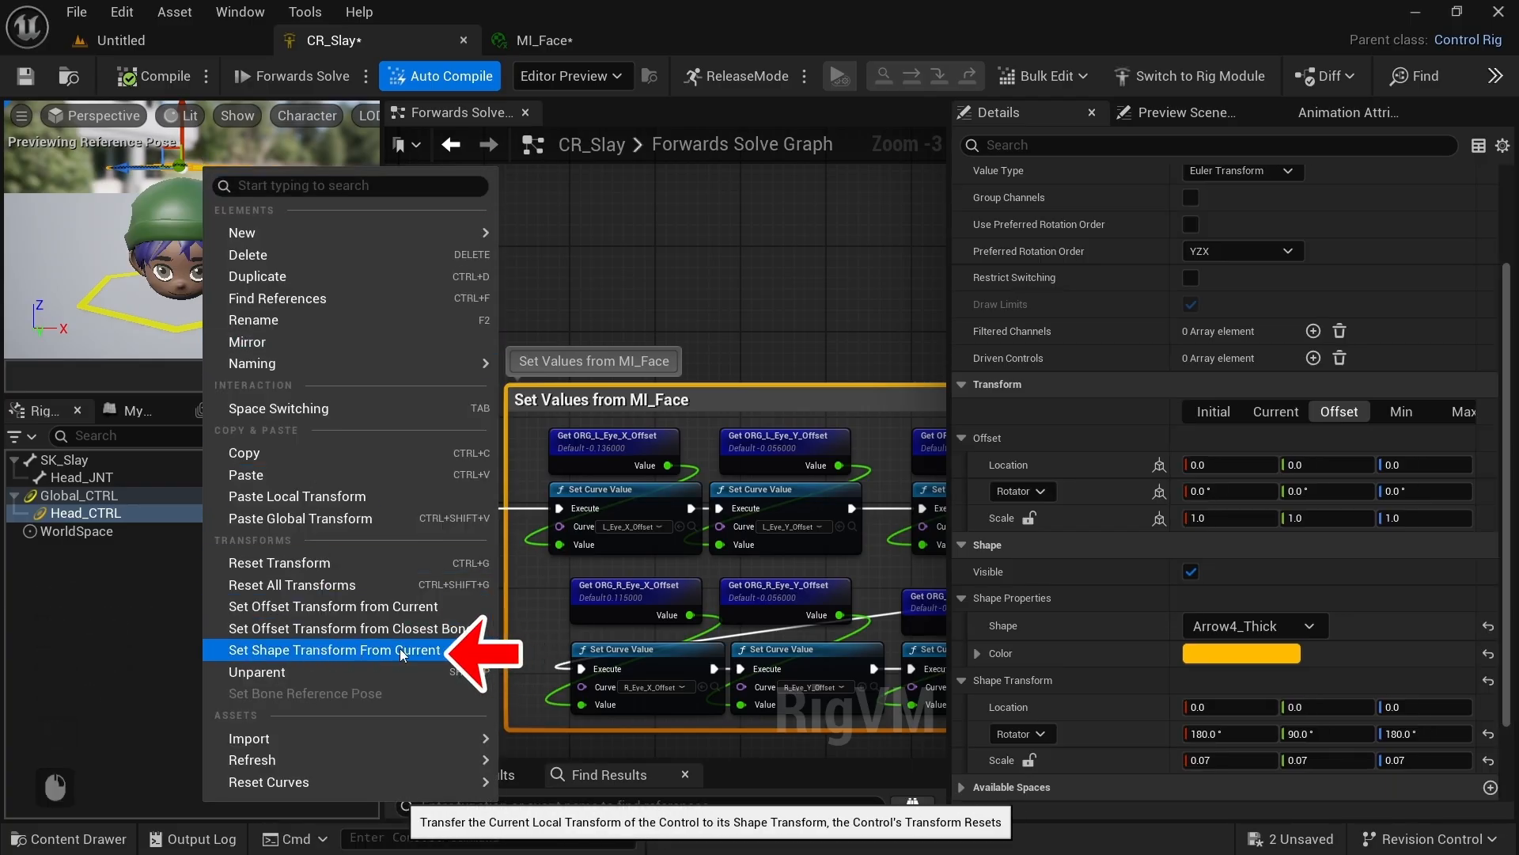
left_click(267, 651)
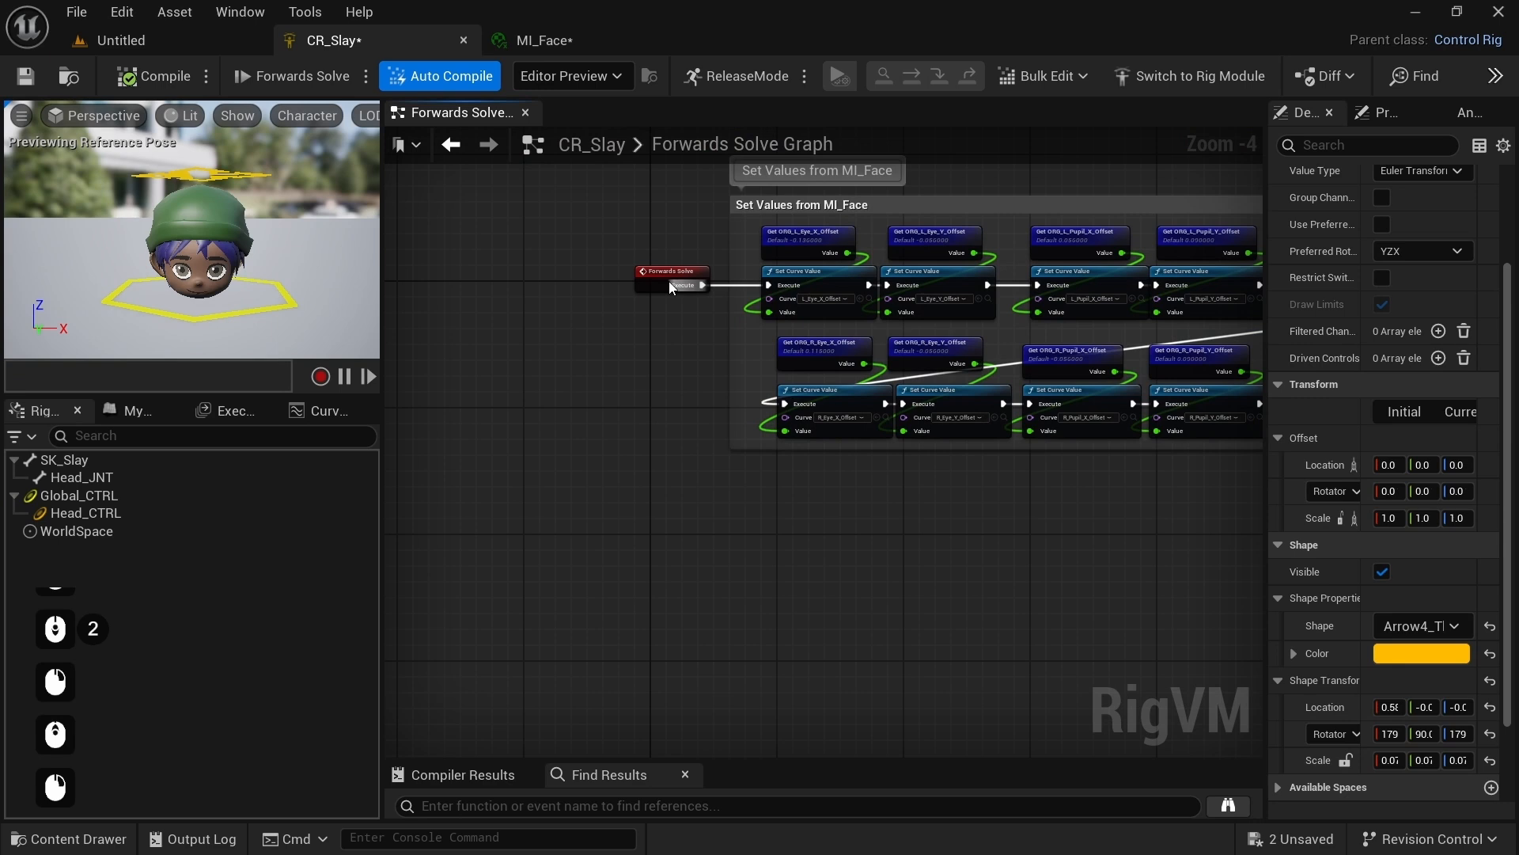
Step: Insert a Sequence node between Forwards Solve and the Set Values from MI_Face nodes
left_click_drag(668, 282, 769, 285)
type("seq")
left_click(625, 420)
left_click_drag(628, 275, 638, 530)
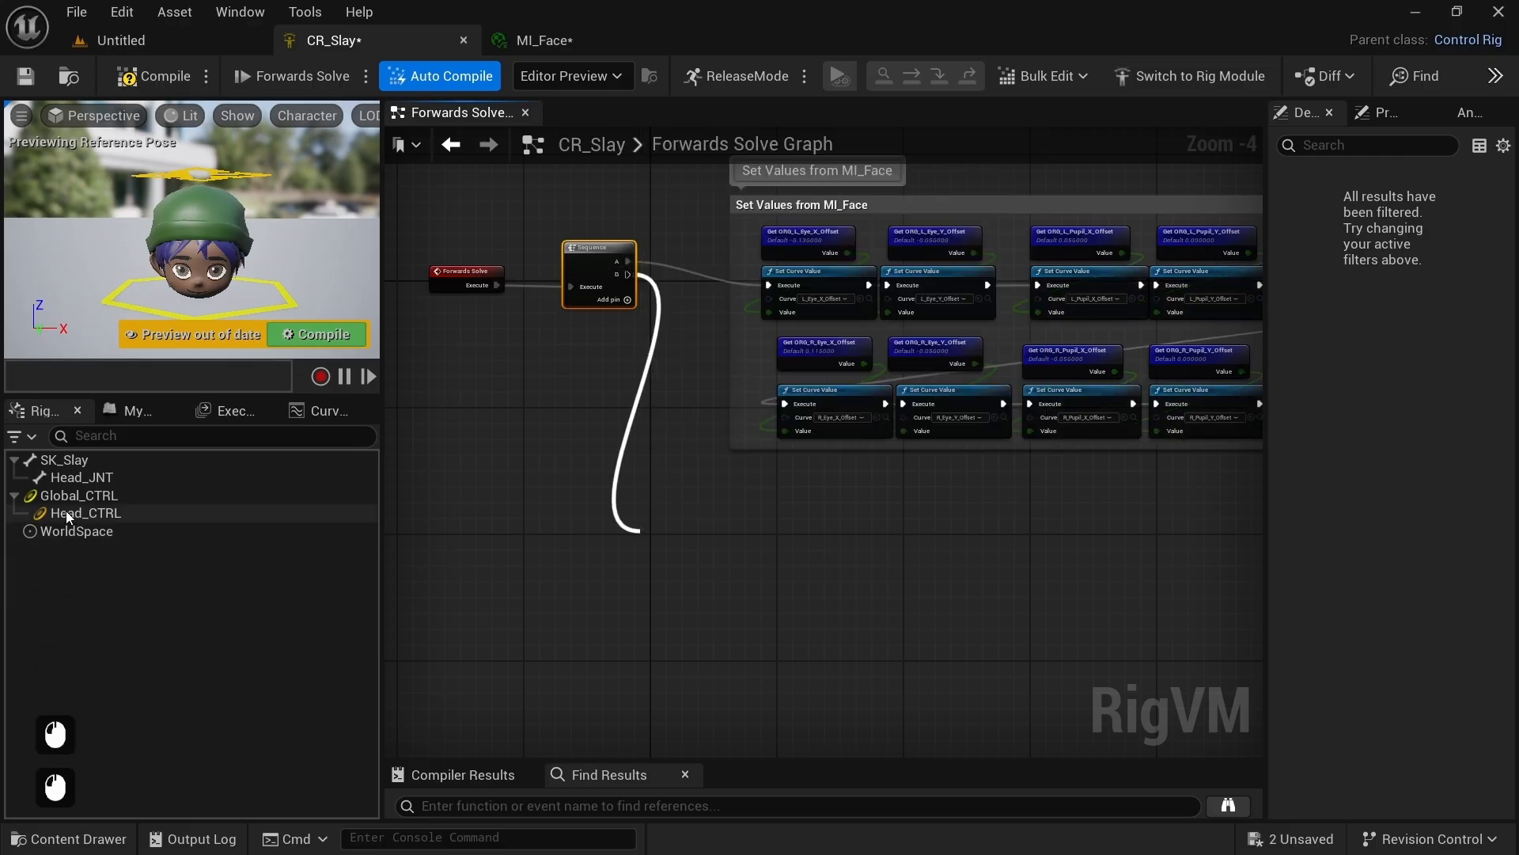
Step: Add a Get Transform node for Head_CTRL and a Set Transform node for the Head_JNT bone below the comment group
left_click_drag(65, 514, 804, 587)
left_click(752, 611)
right_click_drag(804, 601, 780, 492)
left_click(73, 479)
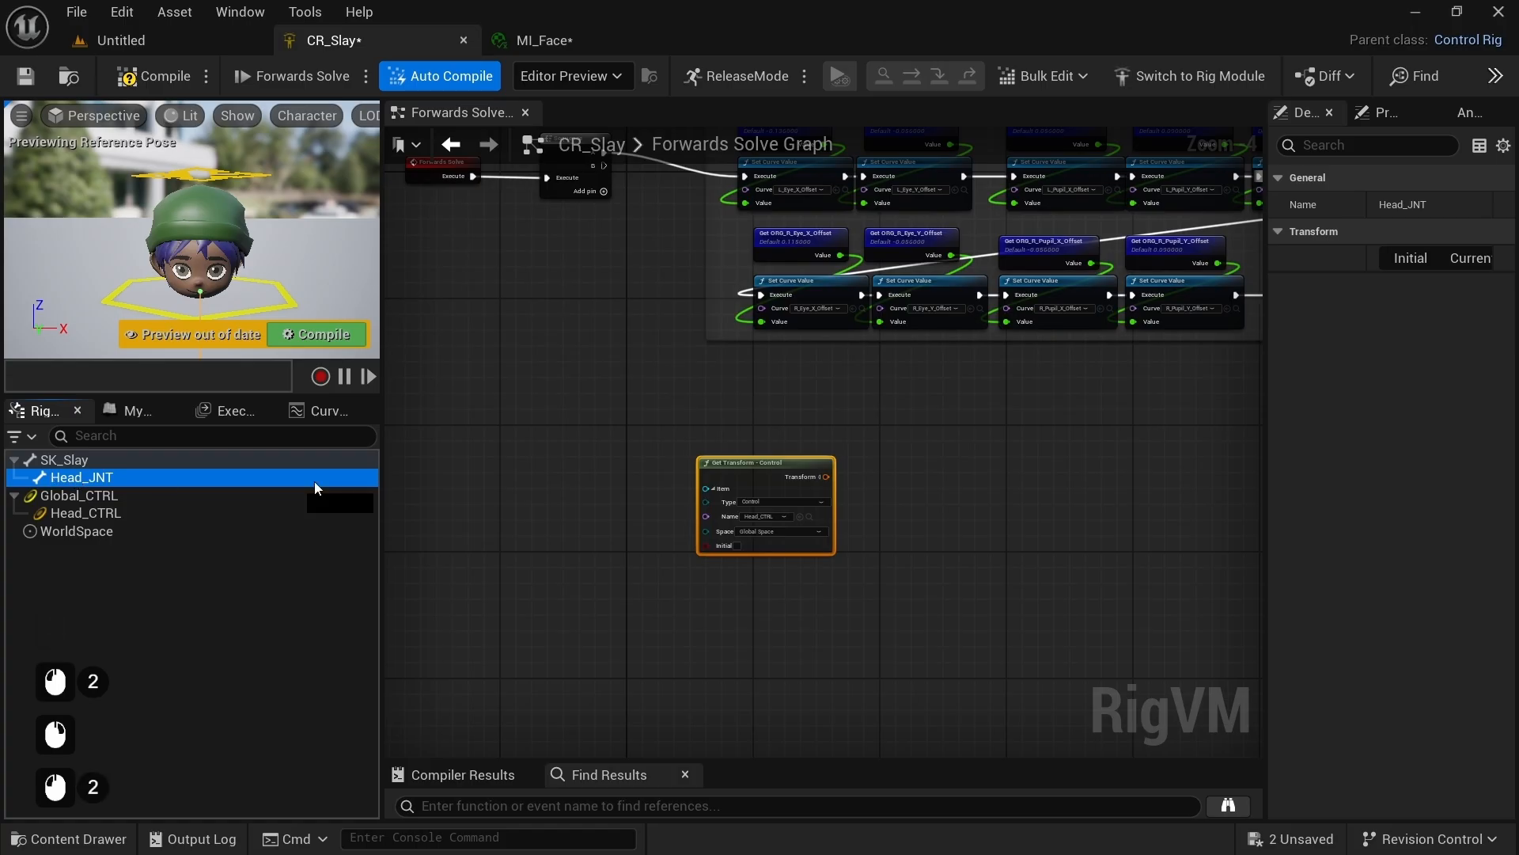
left_click_drag(855, 427, 854, 429)
left_click(899, 487)
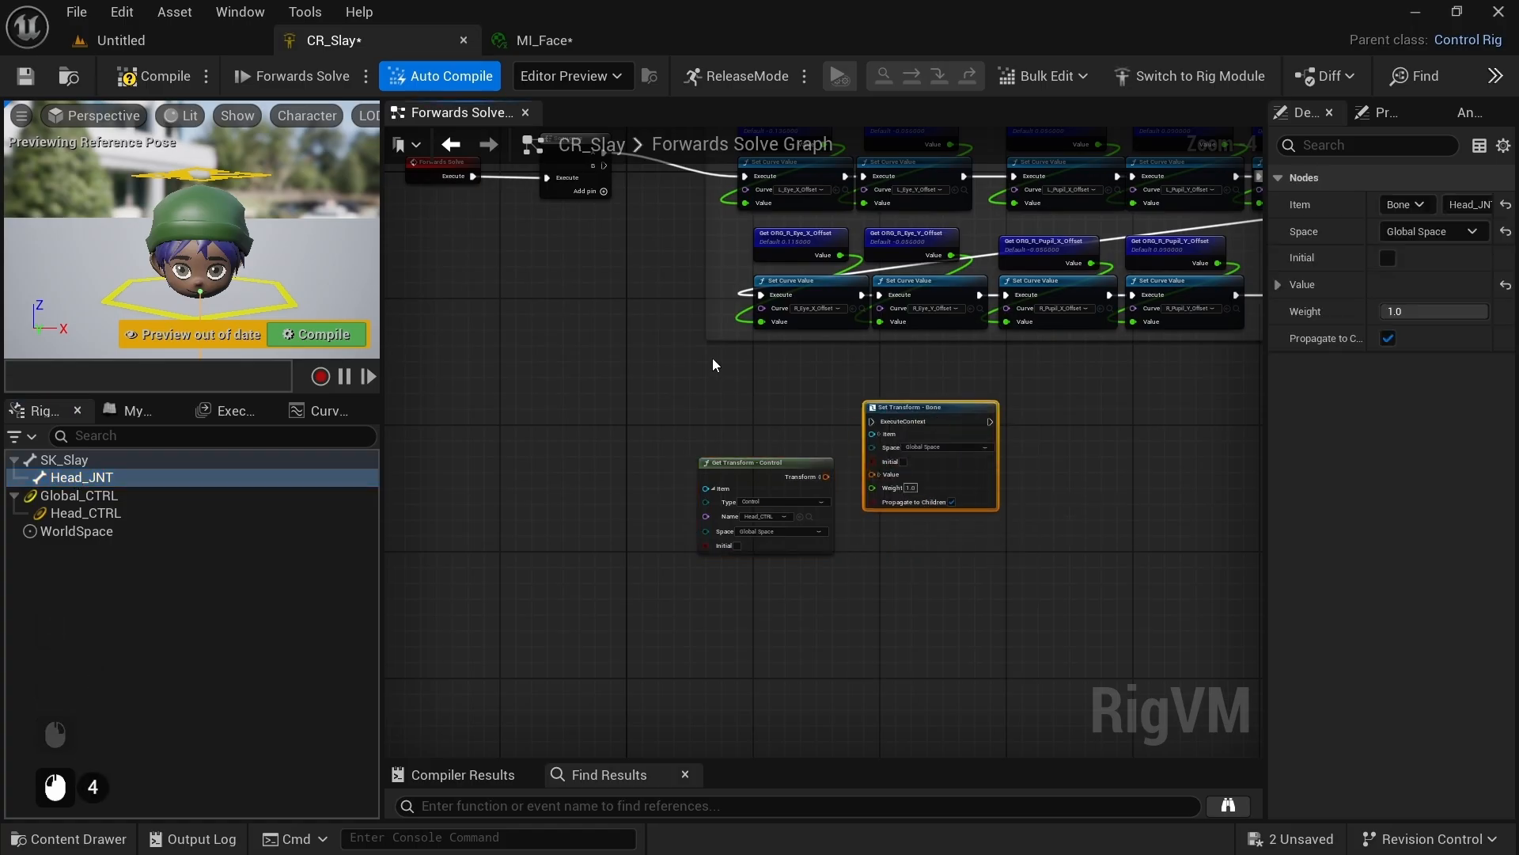
Step: Connect the Sequence's B output to the Set Transform - Bone execution input and add a reroute point on the wire
right_click_drag(713, 357, 710, 387)
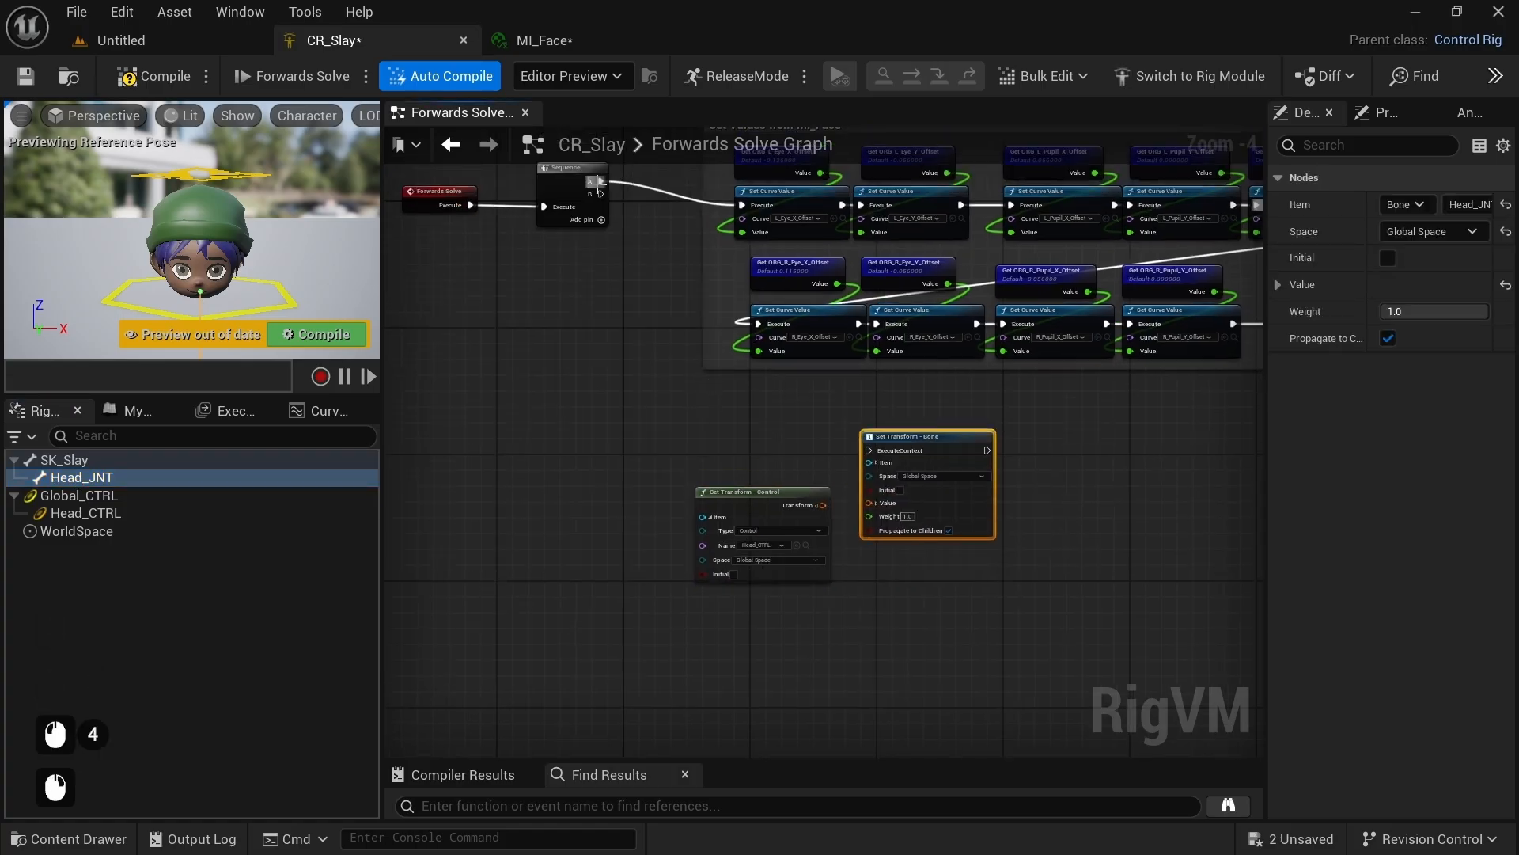
left_click_drag(600, 195, 874, 449)
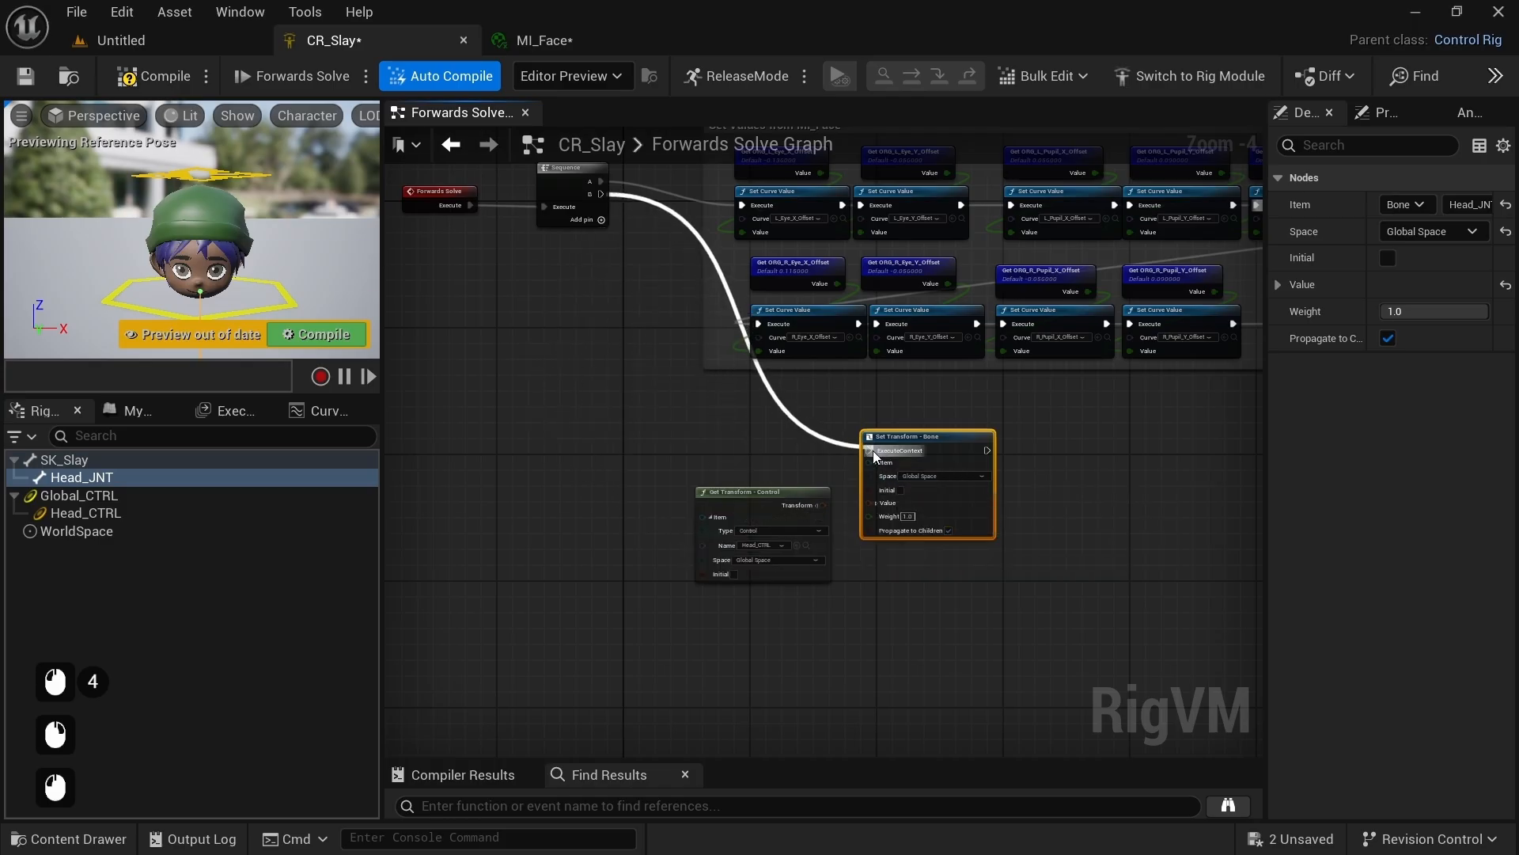
double_click(678, 225)
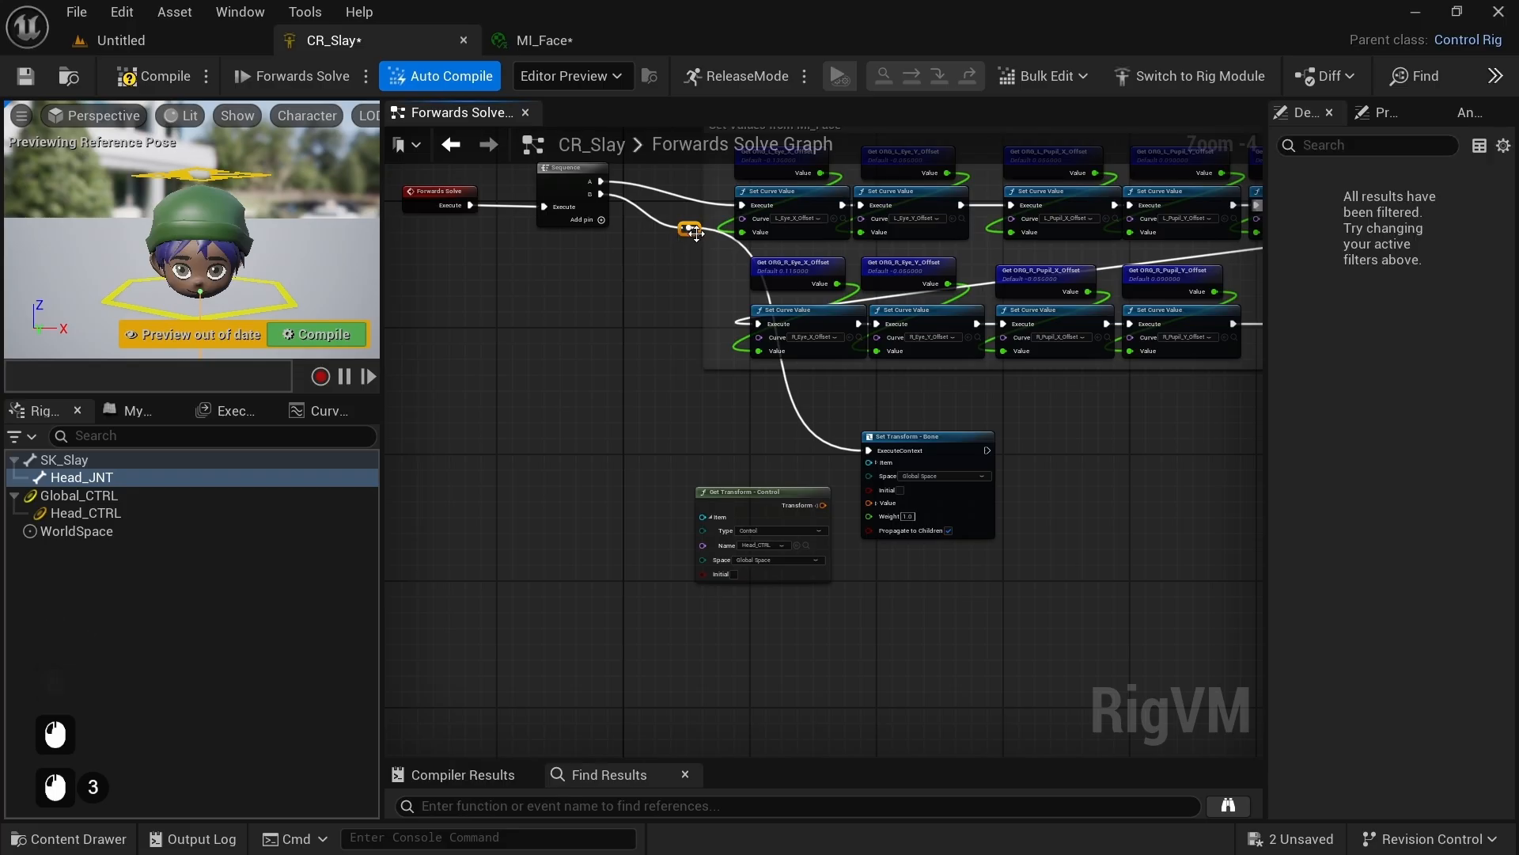
Step: Connect the Head_CTRL Transform output to the Value input of Set Transform - Bone, and compile the rig
scroll(674, 453, "up", 5)
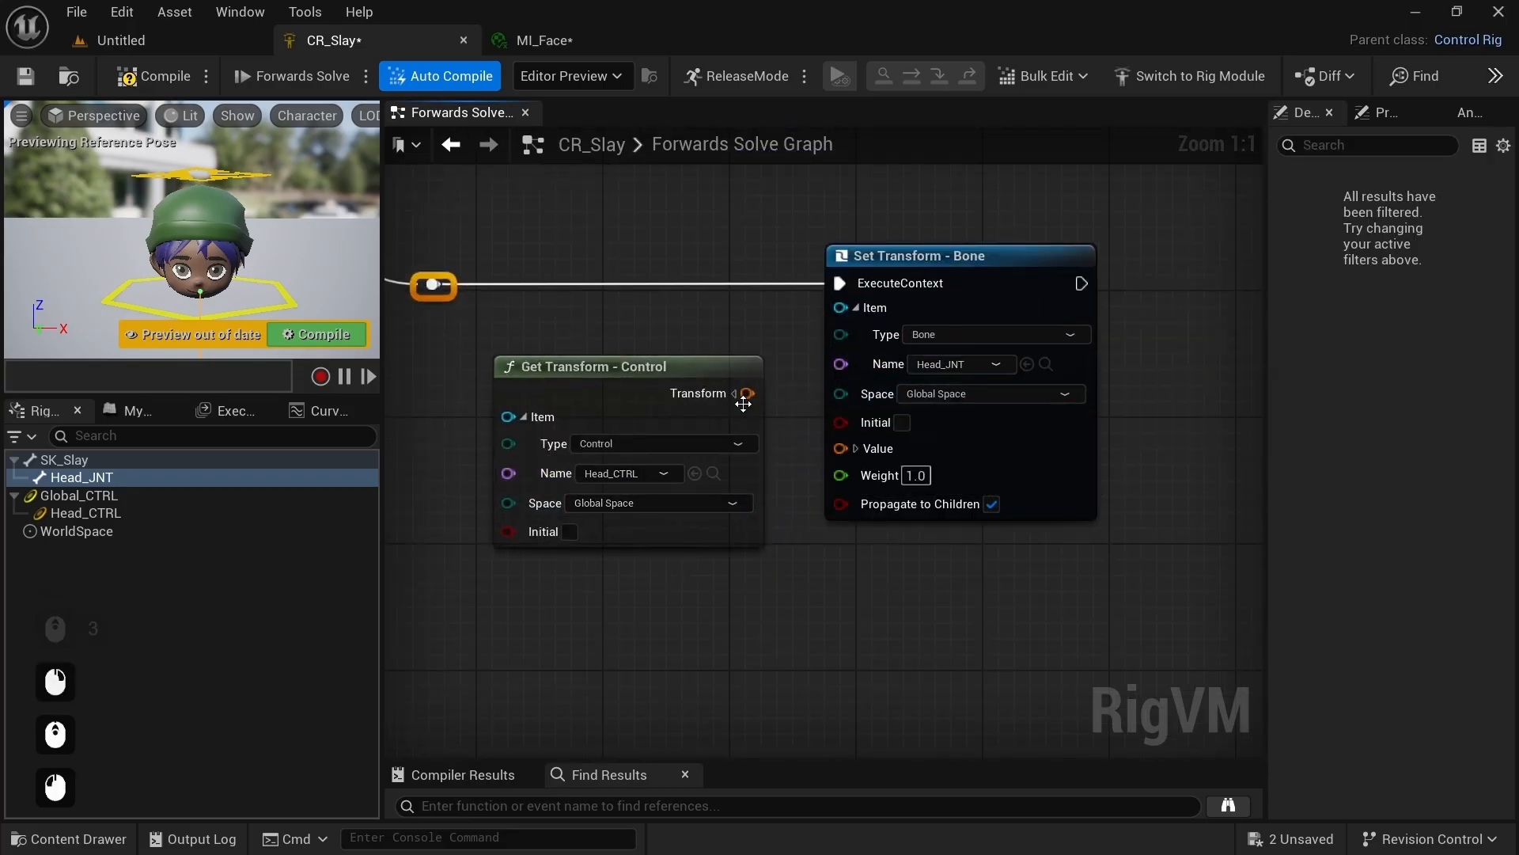
left_click_drag(747, 394, 839, 448)
left_click(162, 76)
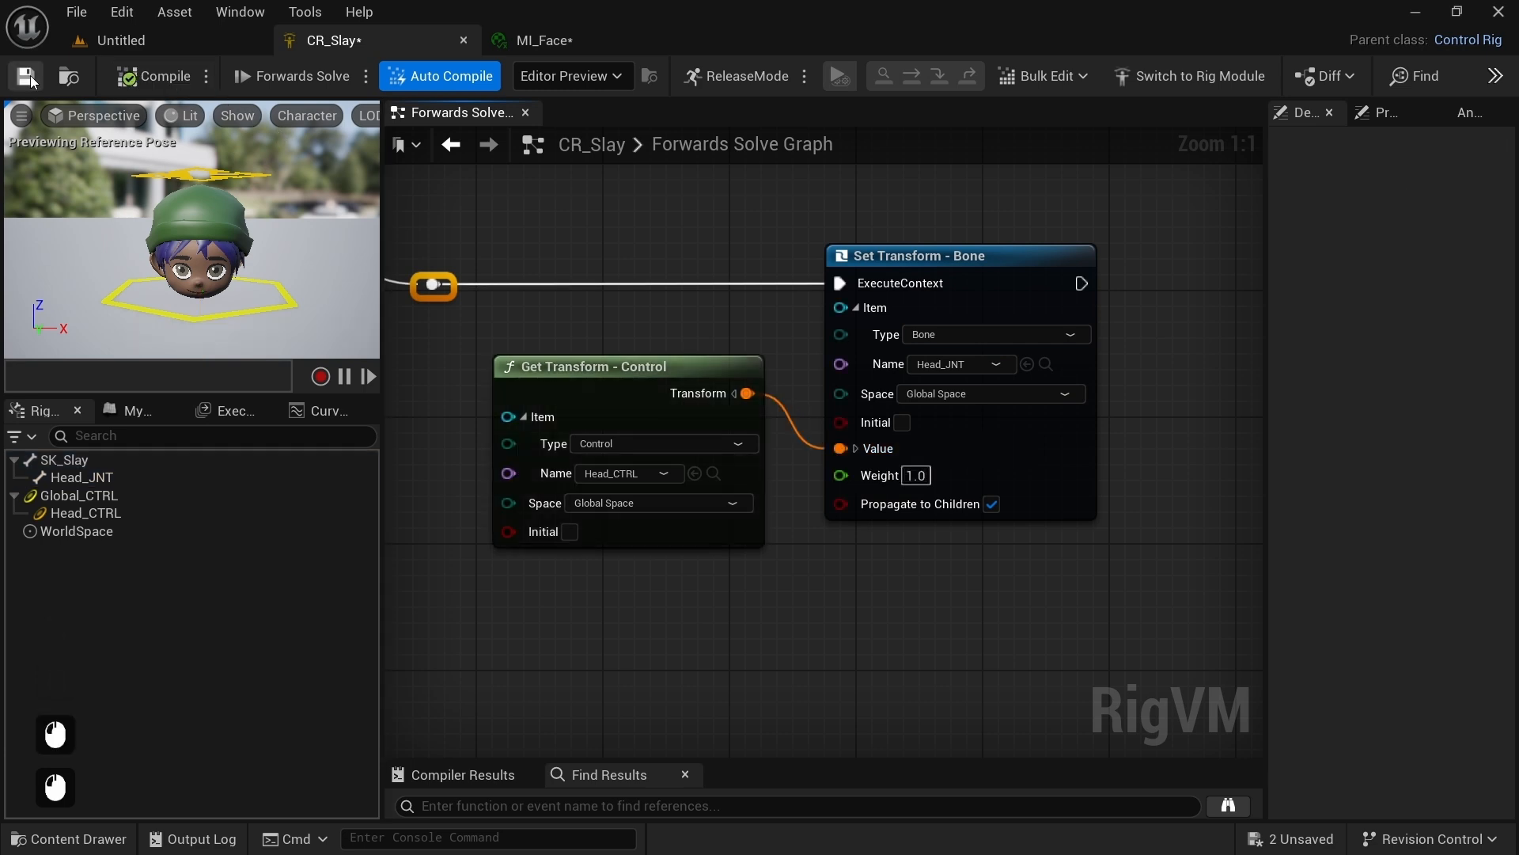
Step: Test the rig in the viewport by rotating Head_CTRL and trying the move gizmo on Global_CTRL
left_click(233, 174)
key("e")
left_click_drag(237, 312, 273, 311)
left_click(102, 499)
key("w")
left_click(181, 279)
scroll(181, 279, "up", 3)
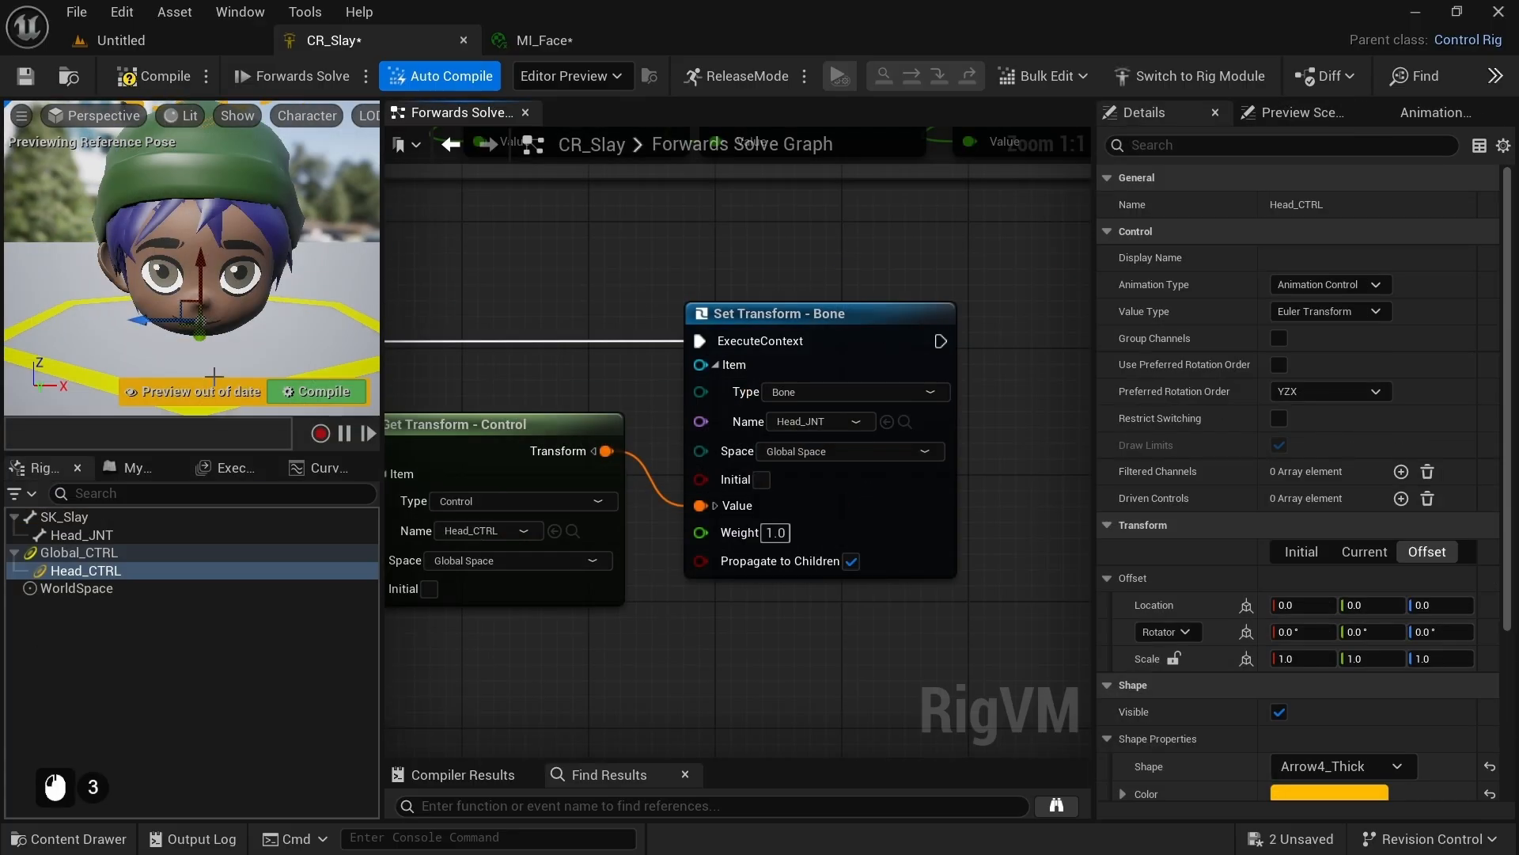
Step: Create a new control under Head_CTRL and rename it Eye_L_CTRL
right_click(83, 568)
mouse_move(201, 287)
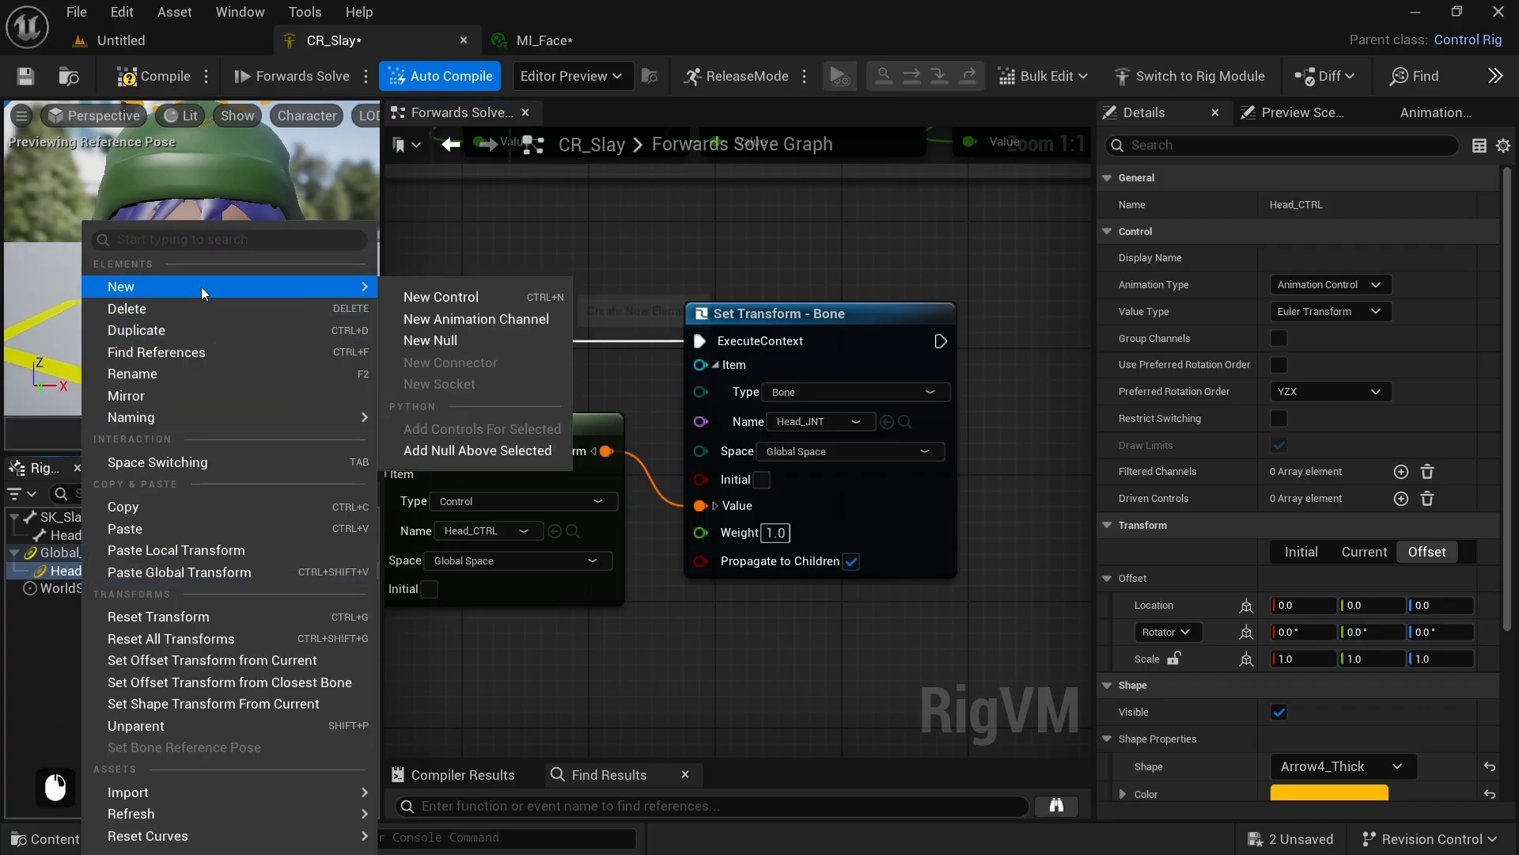
left_click(486, 304)
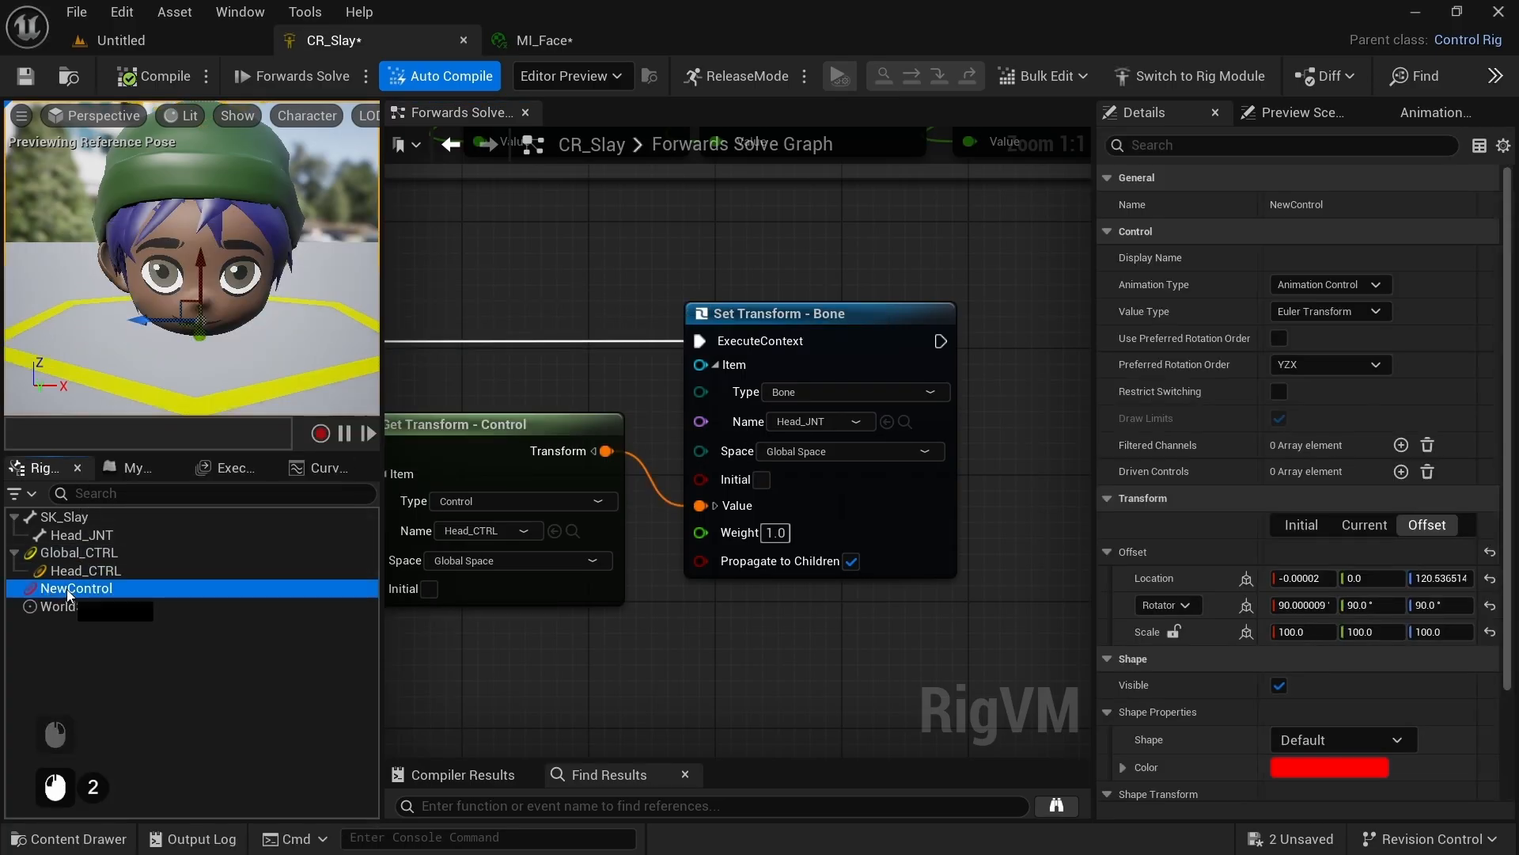
left_click_drag(122, 573, 122, 573)
key("F2")
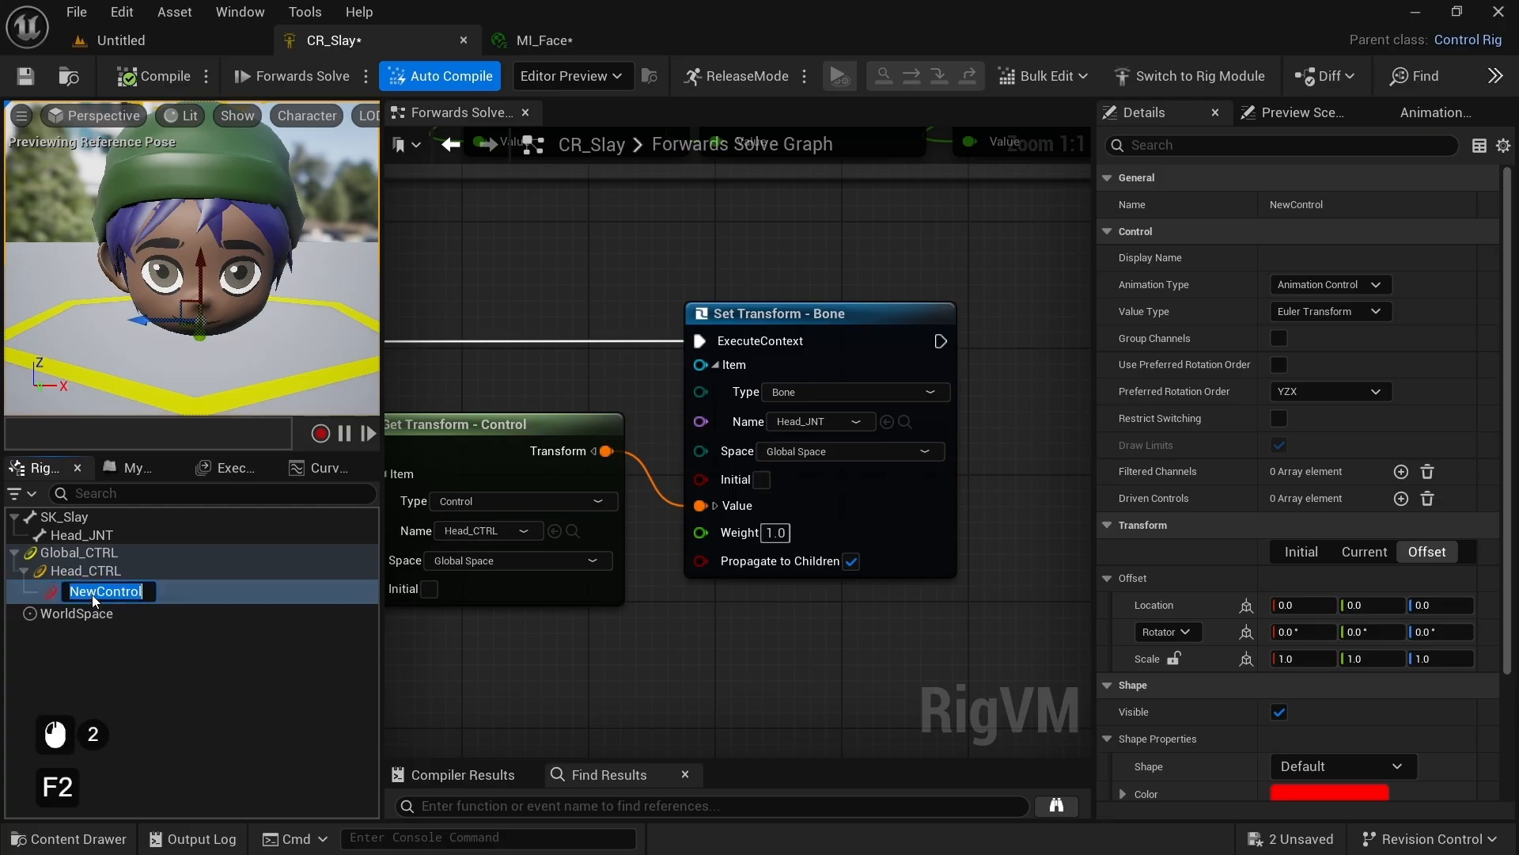
type("Eye_L_CTRL")
key("Return")
Step: Colour Eye_L_CTRL blue with R 0 and B 1, and set its shape to Sphere_Thick
left_click(93, 593)
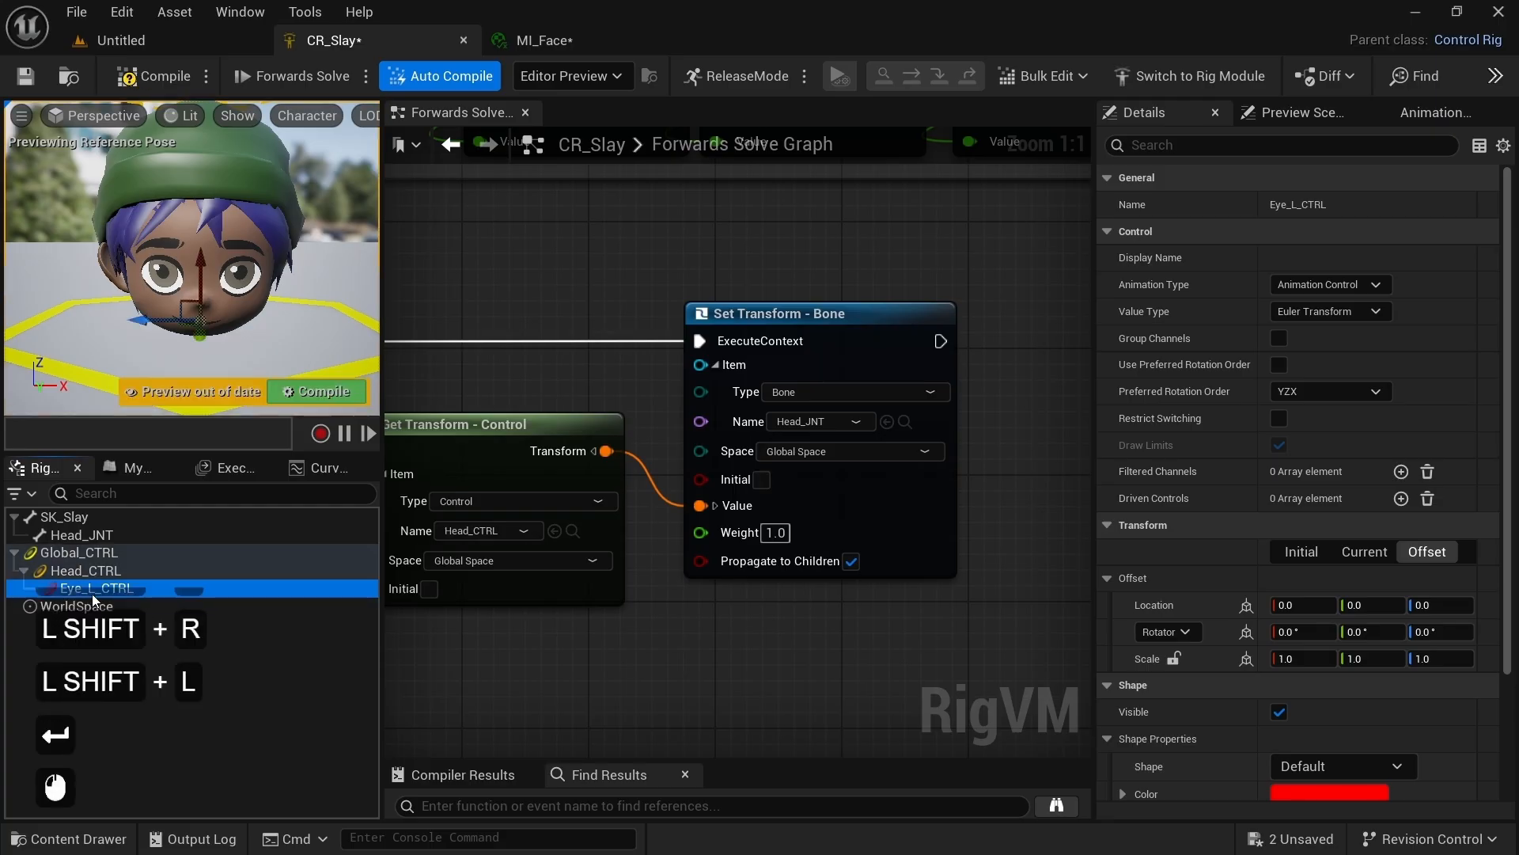
left_click(1310, 789)
left_click(991, 719)
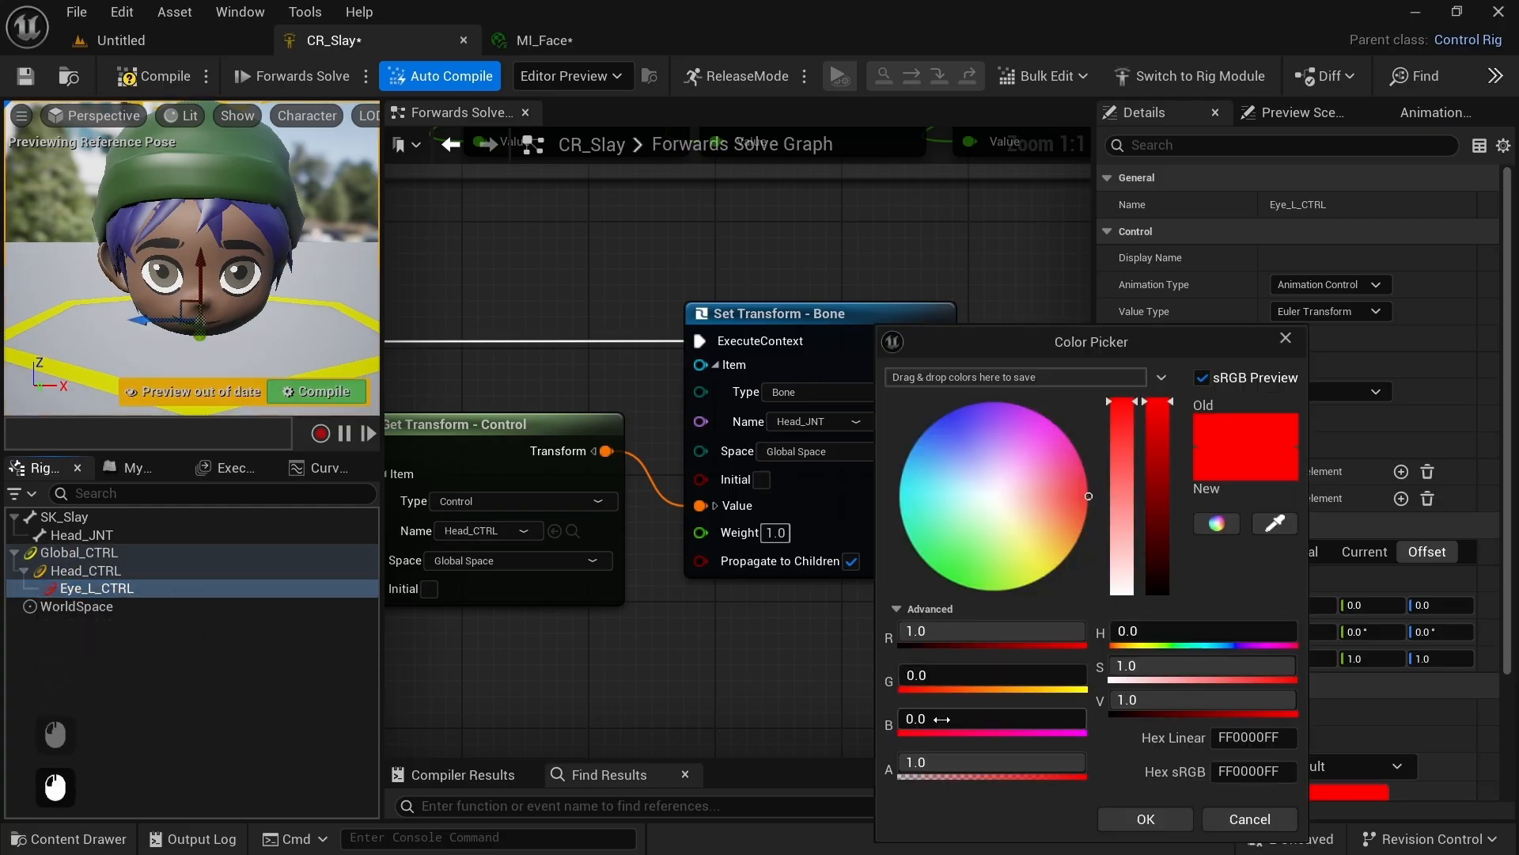
type("1")
left_click(973, 631)
type("0")
key("KP_Enter")
left_click(1358, 763)
type("sphere")
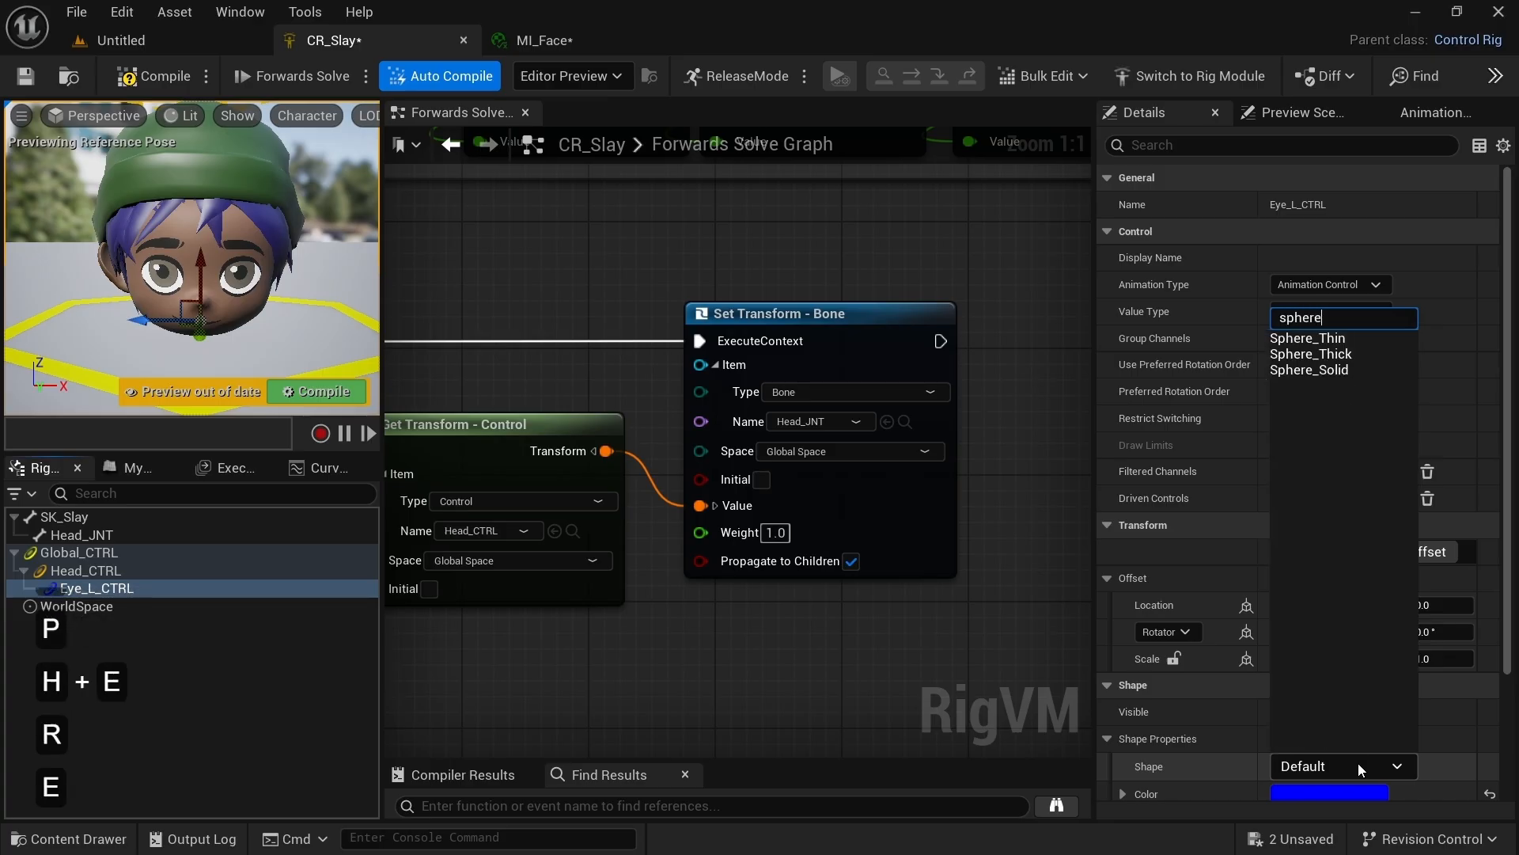
left_click(1310, 355)
Step: Lock the scale proportions in Eye_L_CTRL's Shape Transform and set the scale to 0.01
scroll(1177, 636, "down", 12)
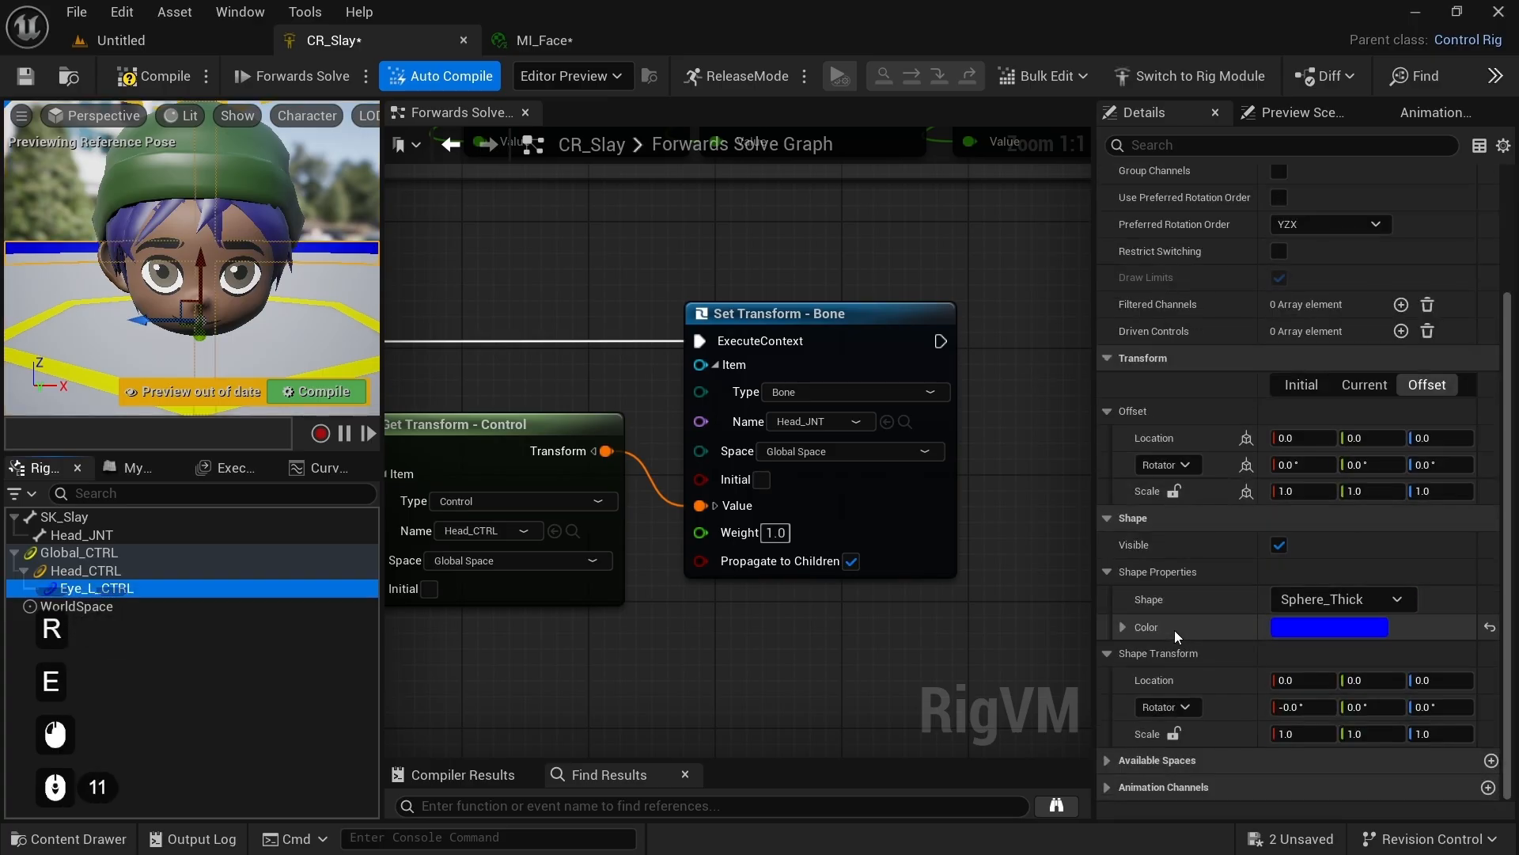
left_click(1174, 739)
left_click(1308, 731)
type(".03")
key("KP_Enter")
type(".")
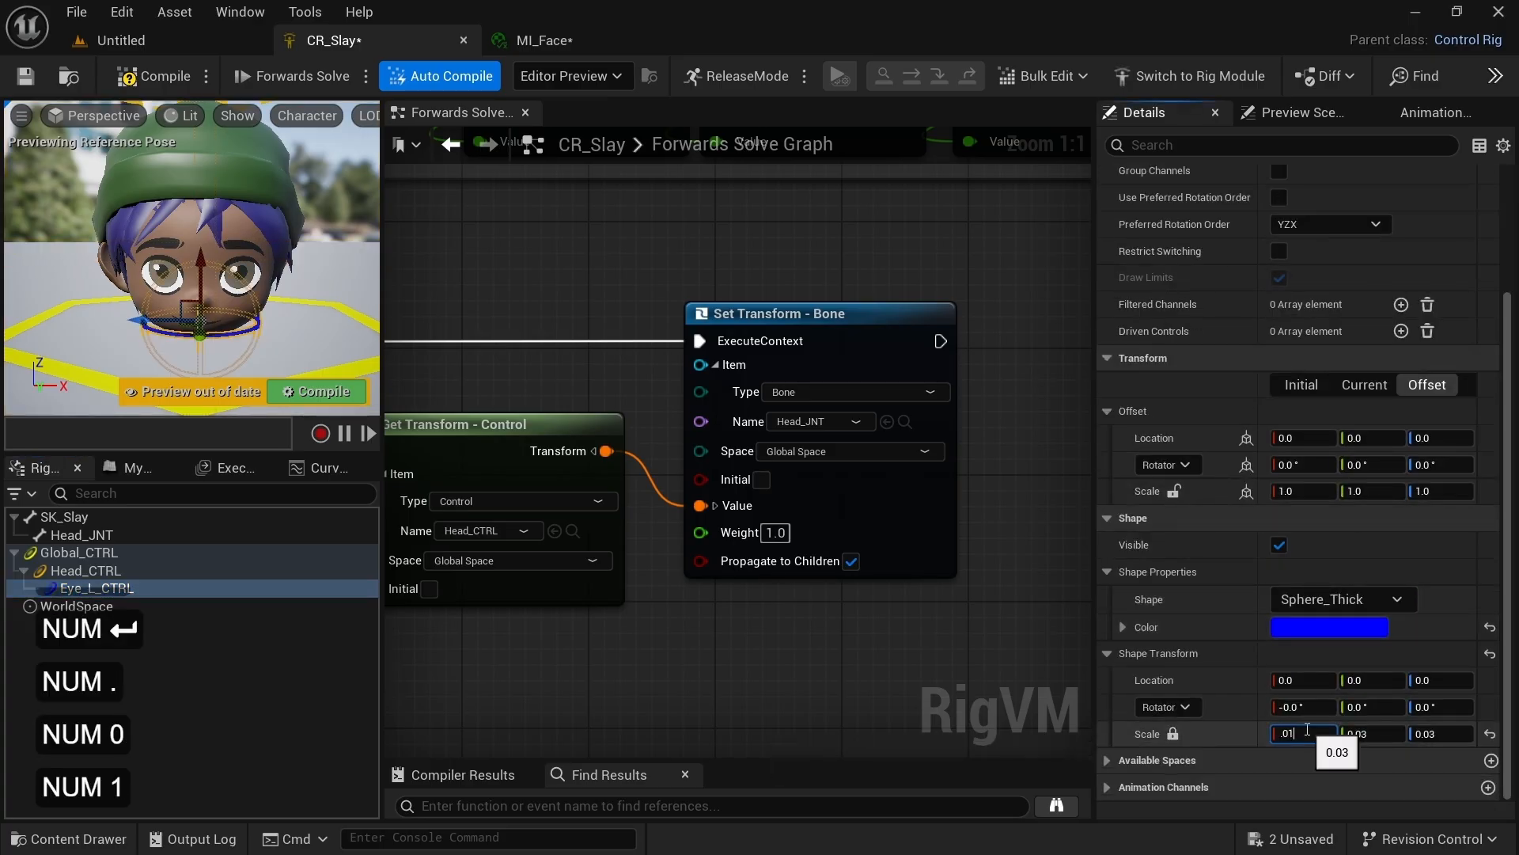
Step: Enlarge the preview viewport and place Eye_L_CTRL on the character's left eye using the Right and Front orthographic views, ending in Perspective
left_click_drag(382, 443, 570, 443)
left_click(97, 117)
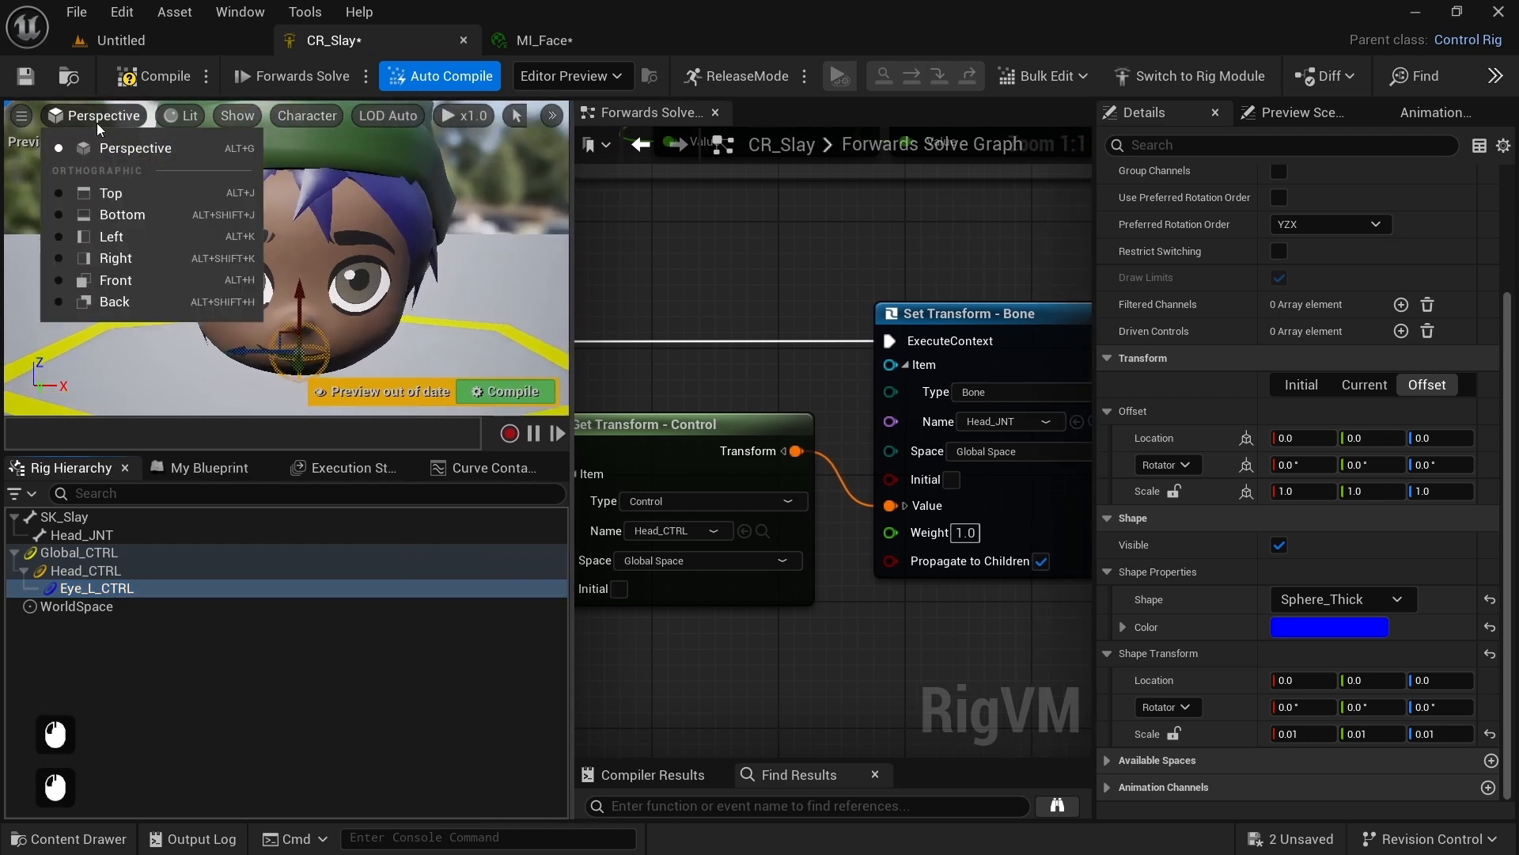
left_click(115, 258)
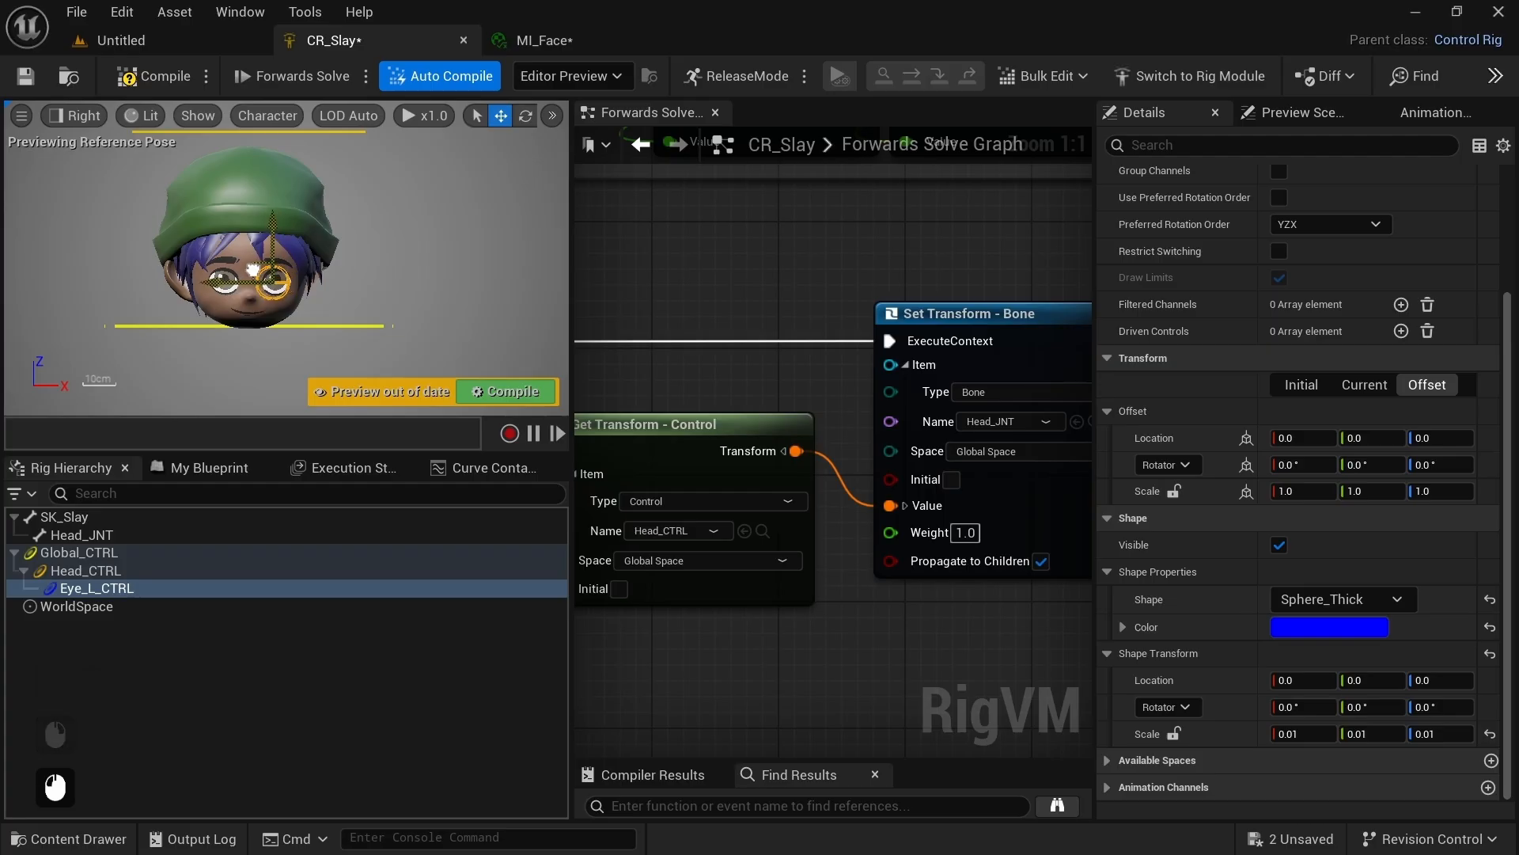
left_click(79, 115)
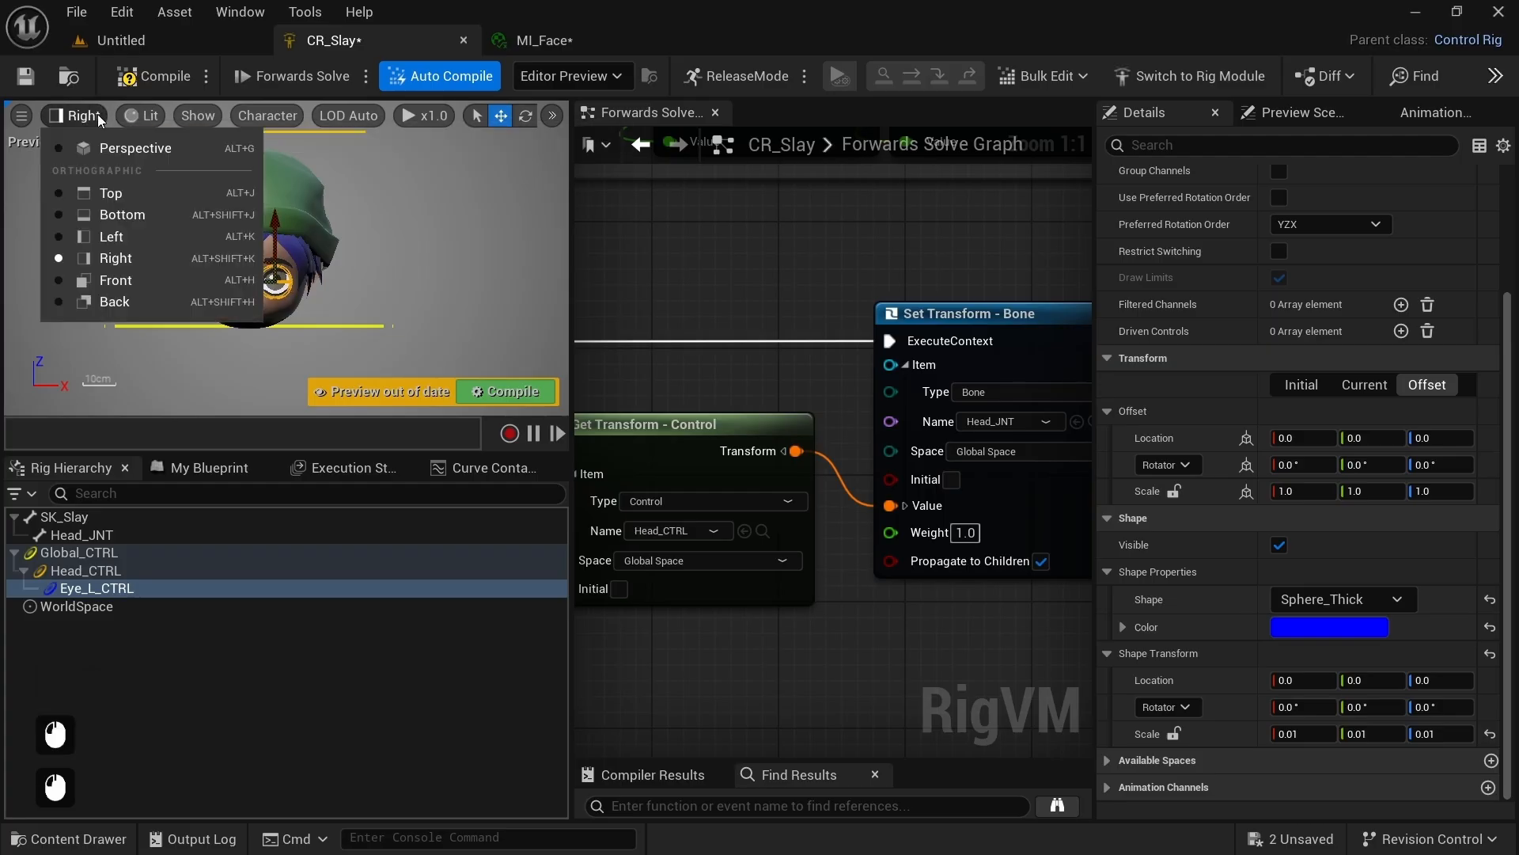
left_click(118, 279)
left_click(245, 295)
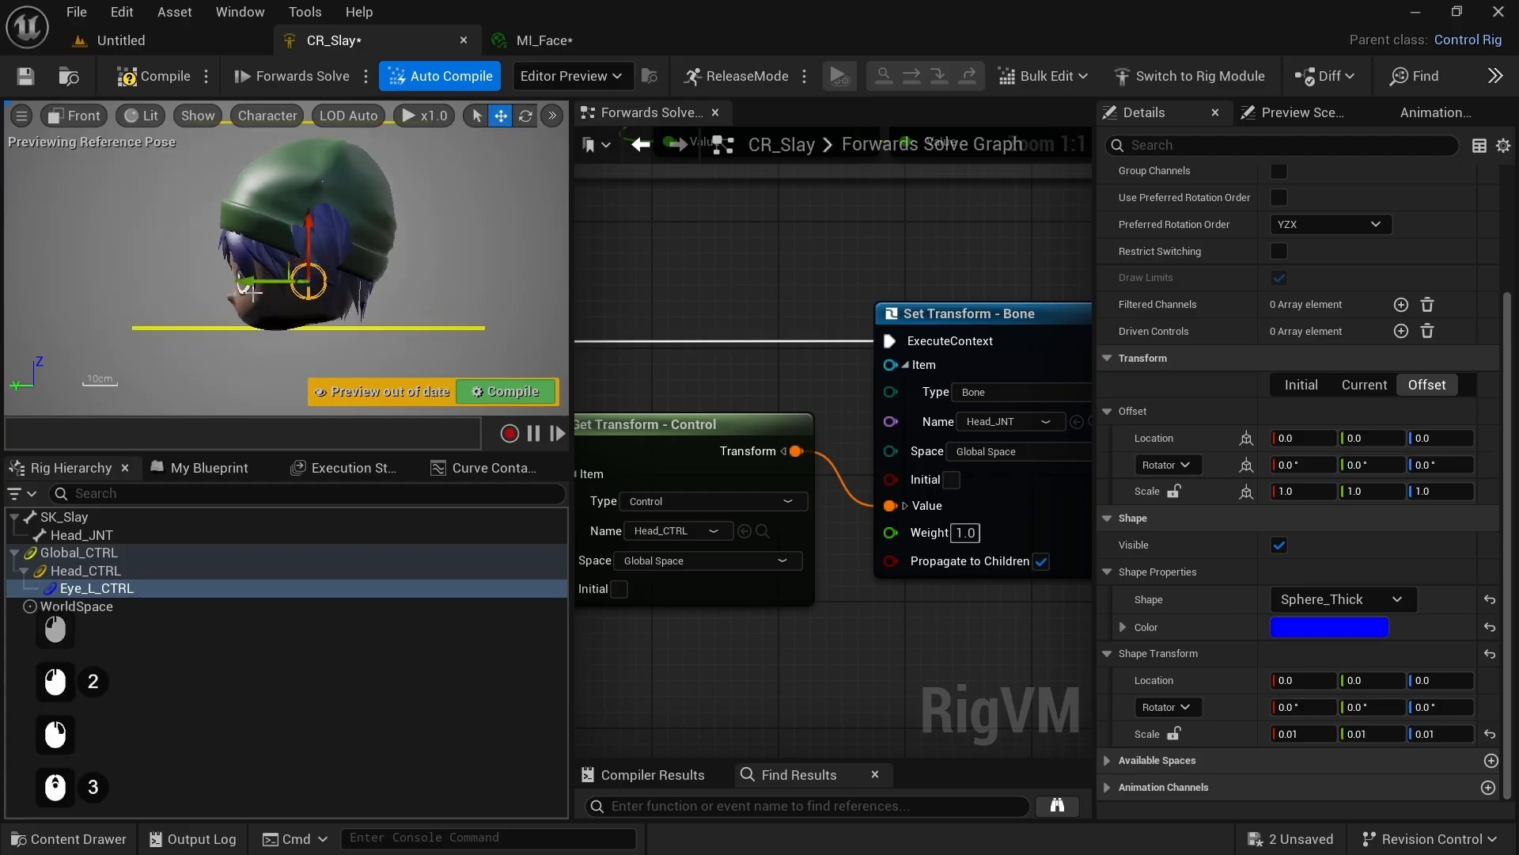
left_click(72, 116)
left_click(118, 146)
key("w")
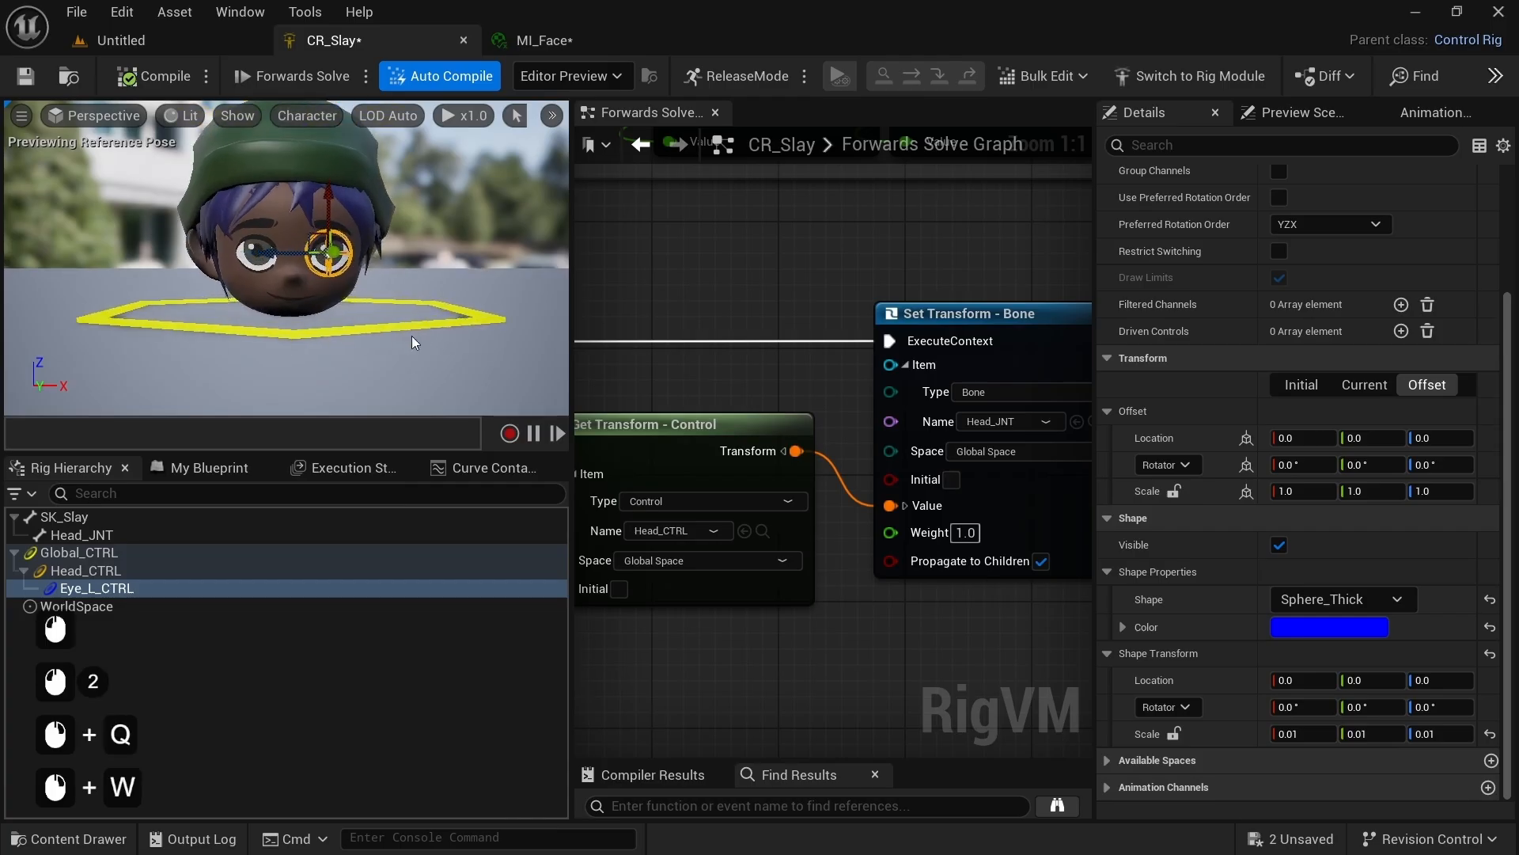
Step: Set Eye_L_CTRL's offset transform from its current position and compile the rig
right_click(88, 590)
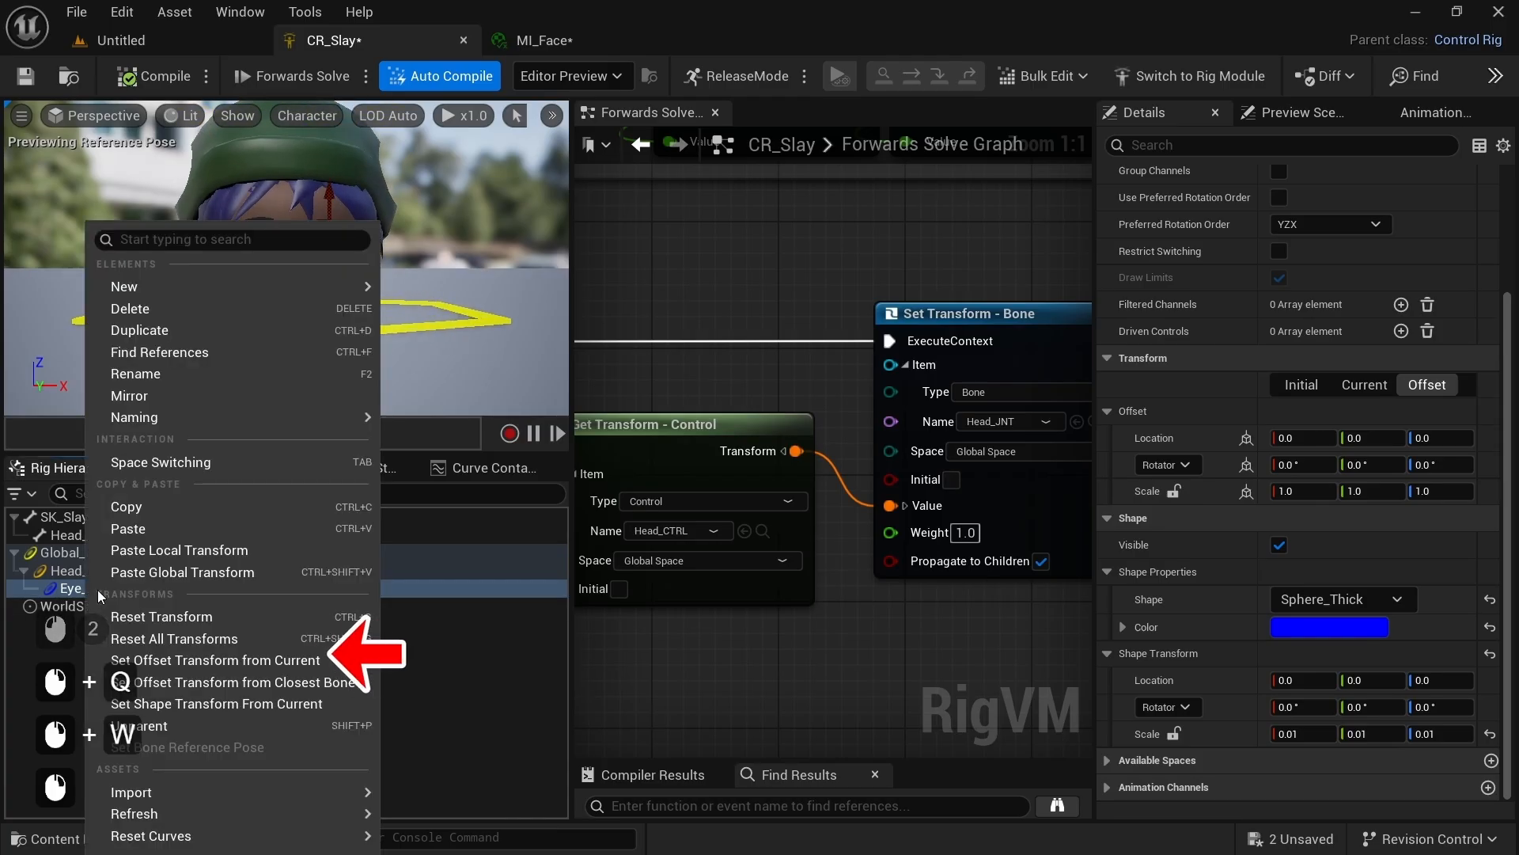
left_click(188, 660)
left_click(153, 79)
Step: Duplicate Eye_L_CTRL under Head_CTRL and name the copy Eye_R_CTRL
key("s")
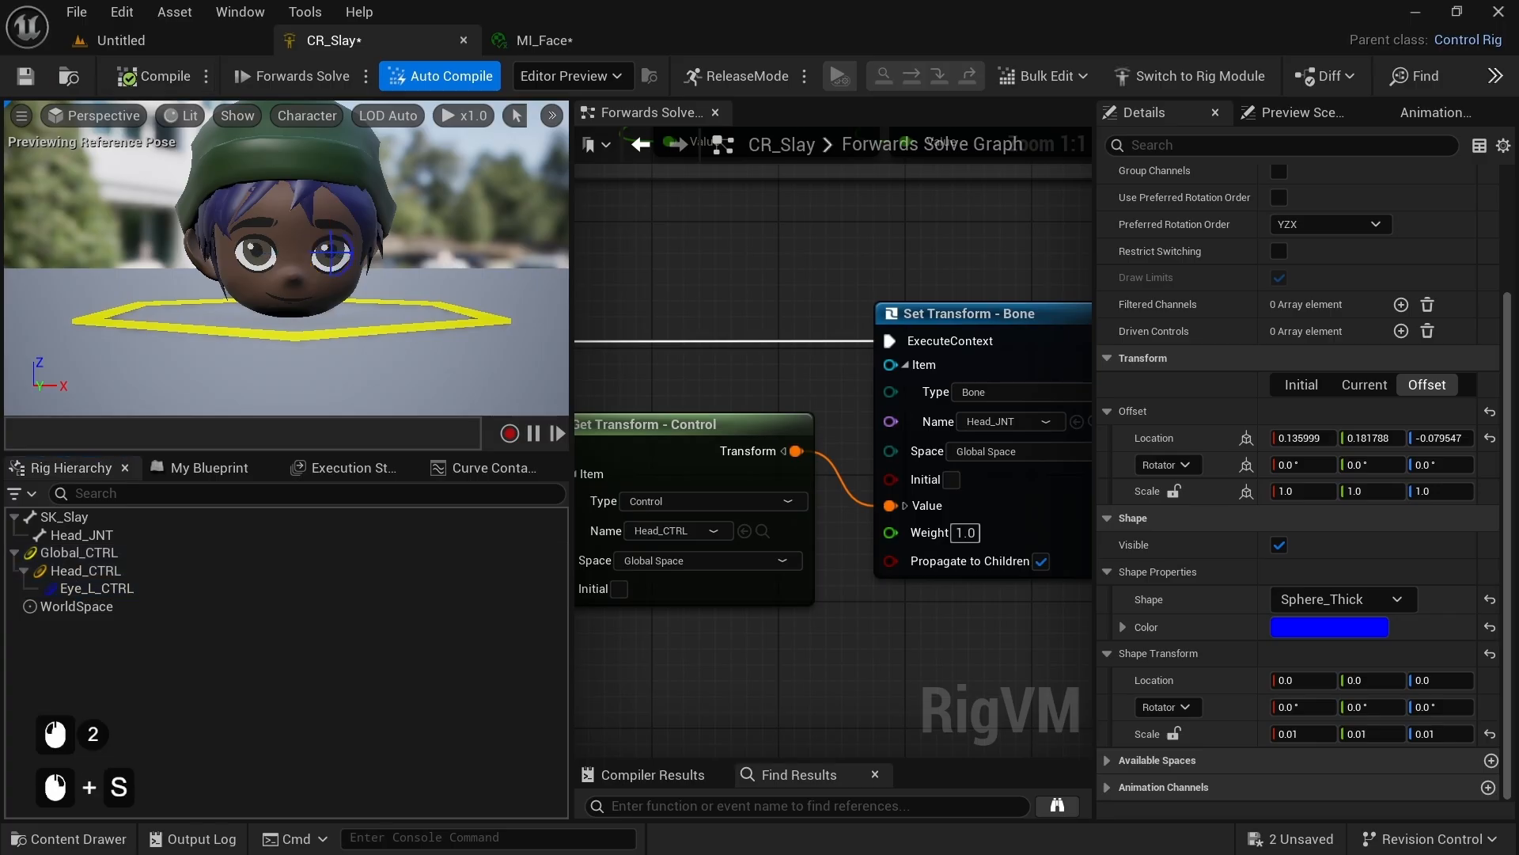
key("e")
key("w")
key("q")
key("w")
key("e")
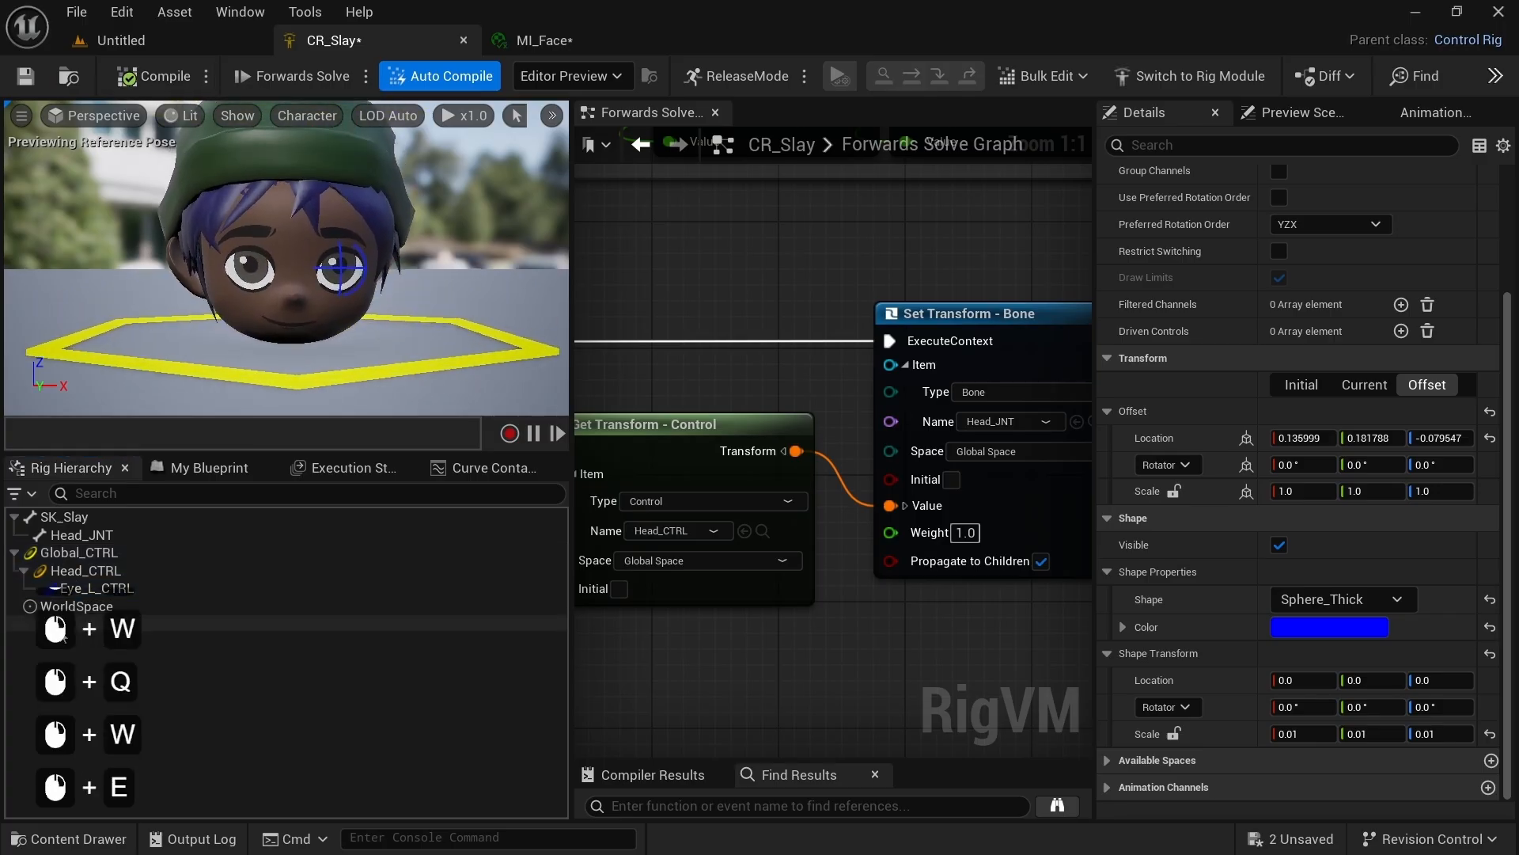
left_click(97, 588)
key("ctrl+d")
left_click(101, 605)
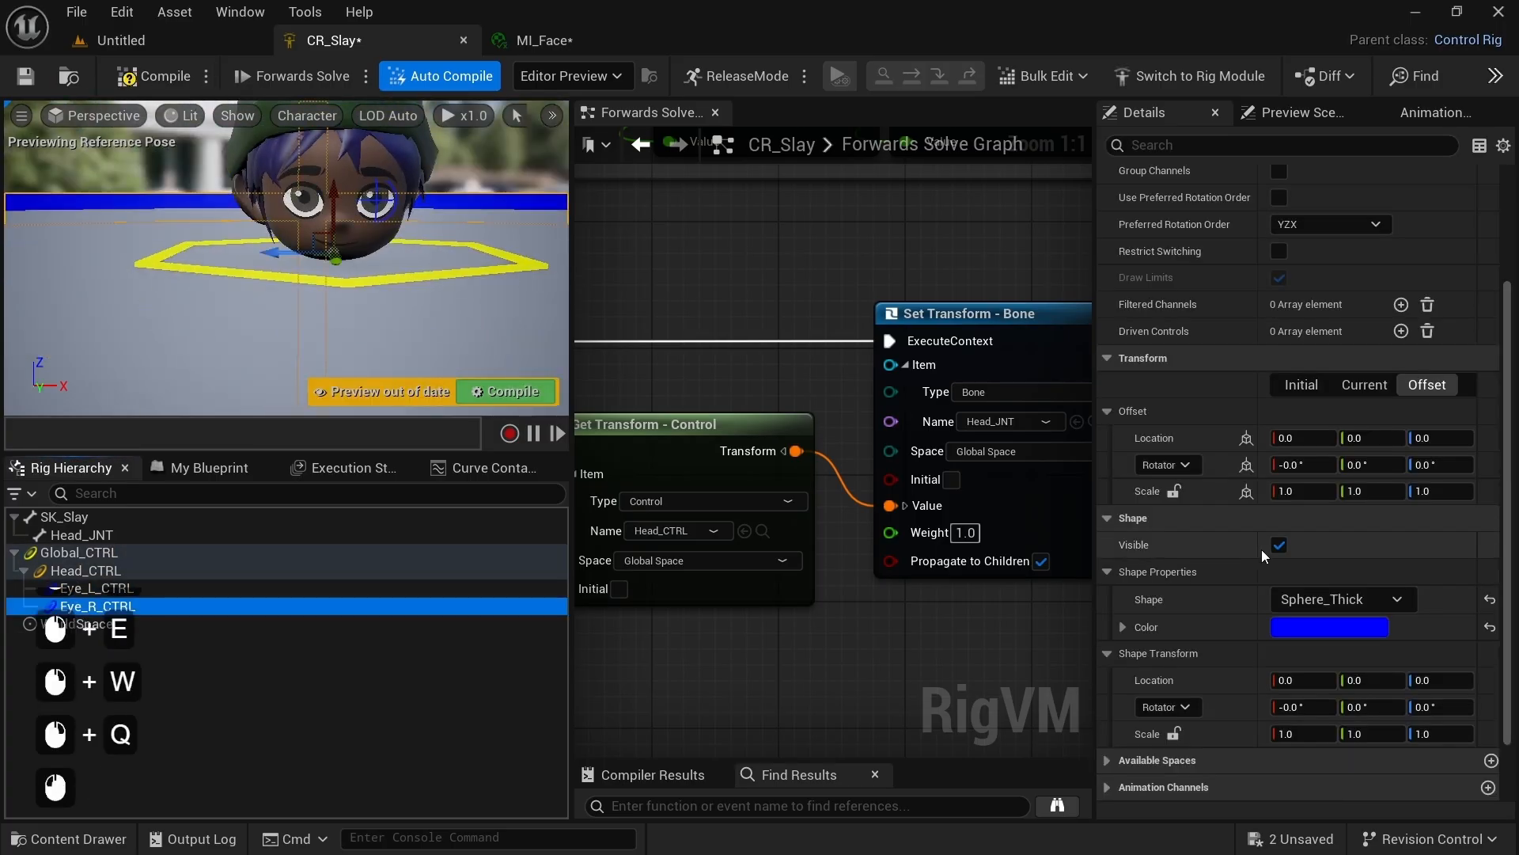
Step: Change Eye_R_CTRL's colour to red with R 1 and B 0
left_click(1350, 622)
left_click(1004, 630)
type("1")
left_click(1005, 718)
type("0")
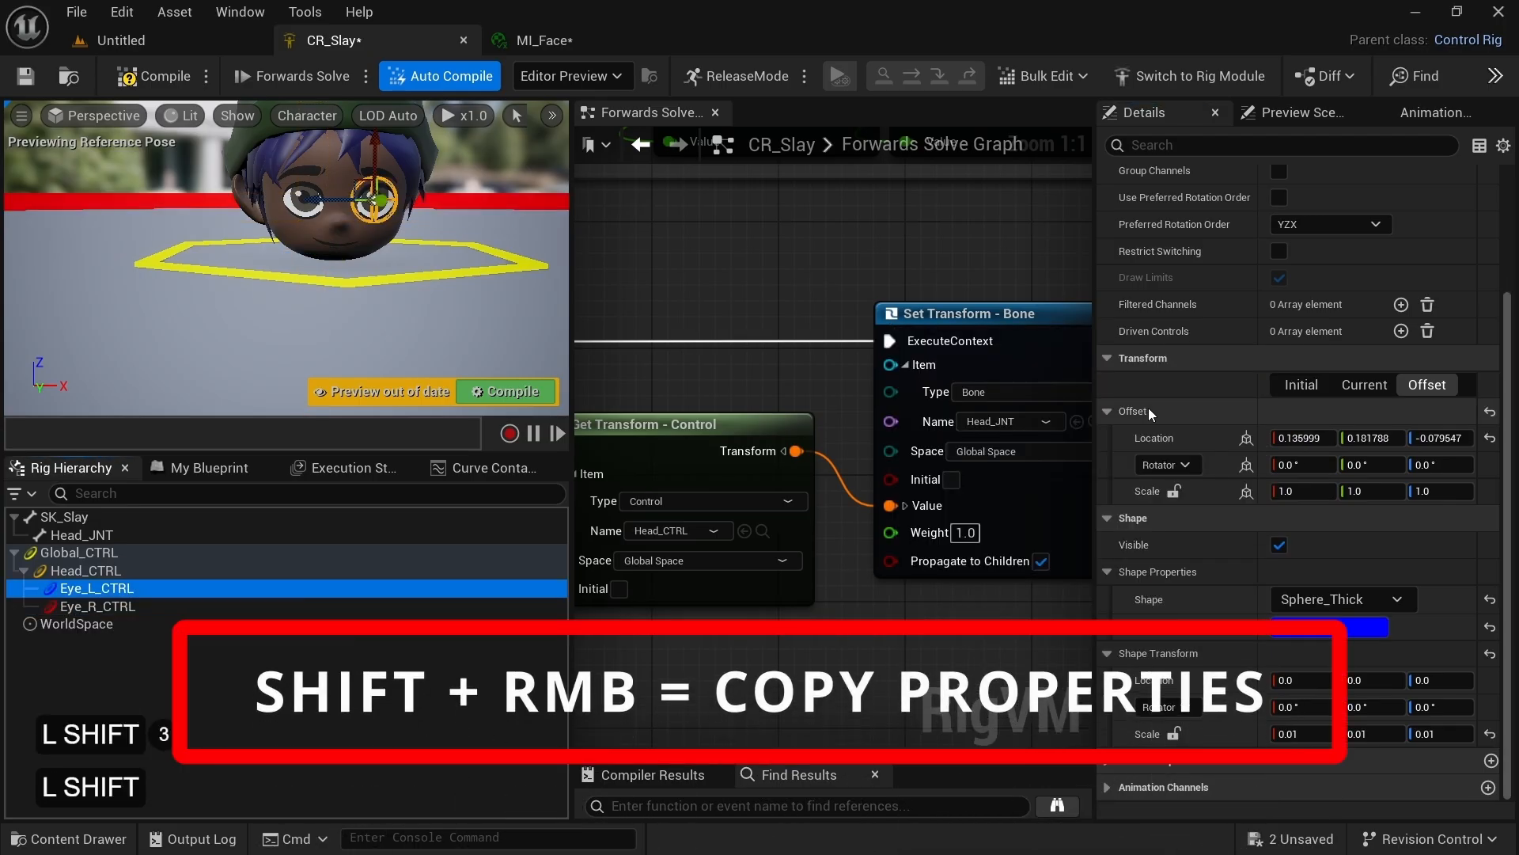
Step: Copy the Offset transform of Eye_L_CTRL and paste it onto Eye_R_CTRL
right_click(1147, 407, "shift")
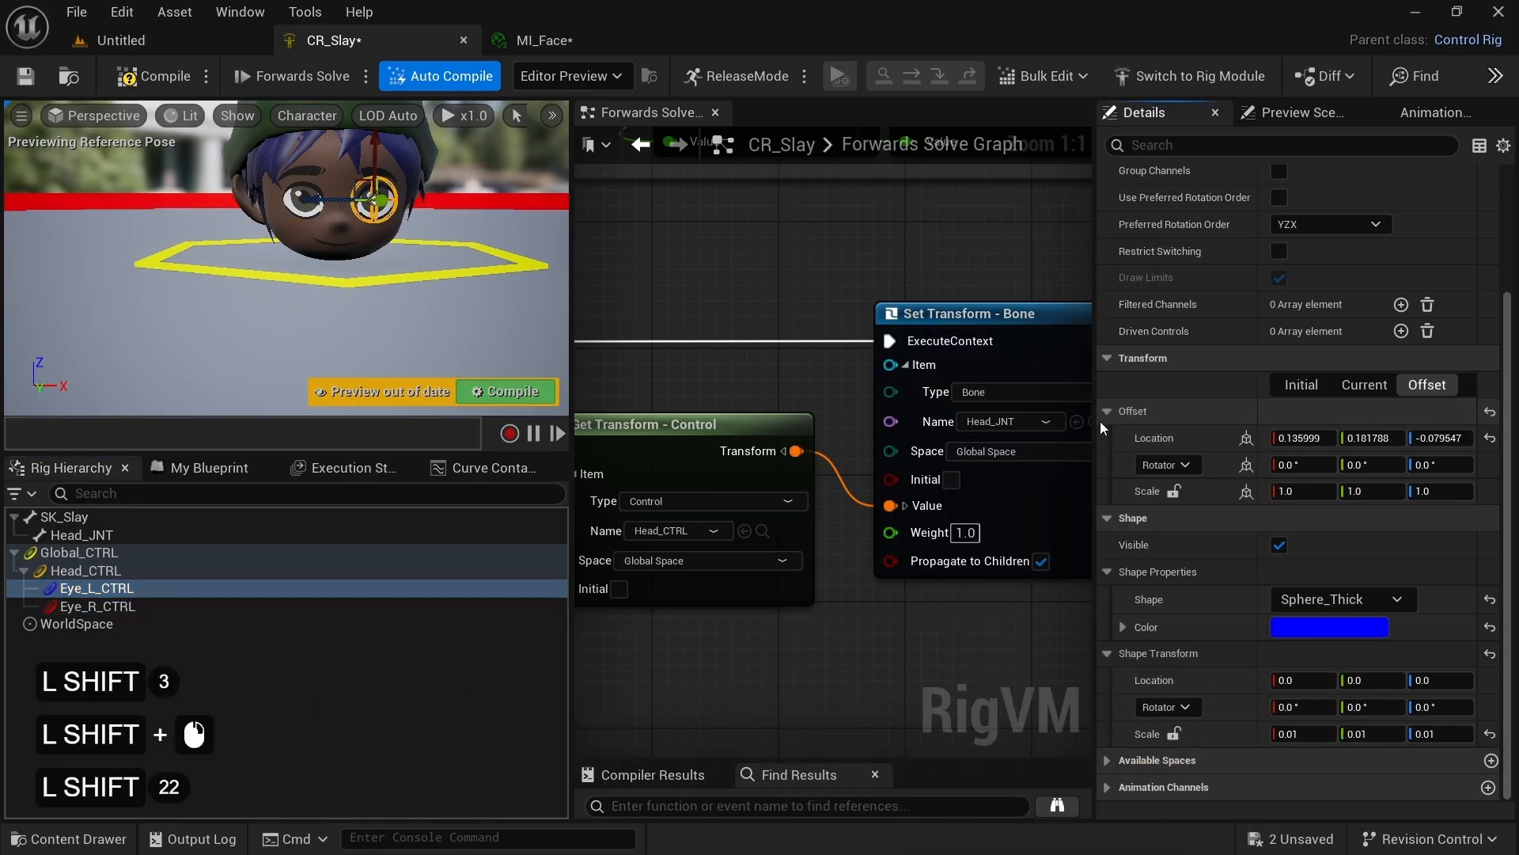
left_click(103, 606)
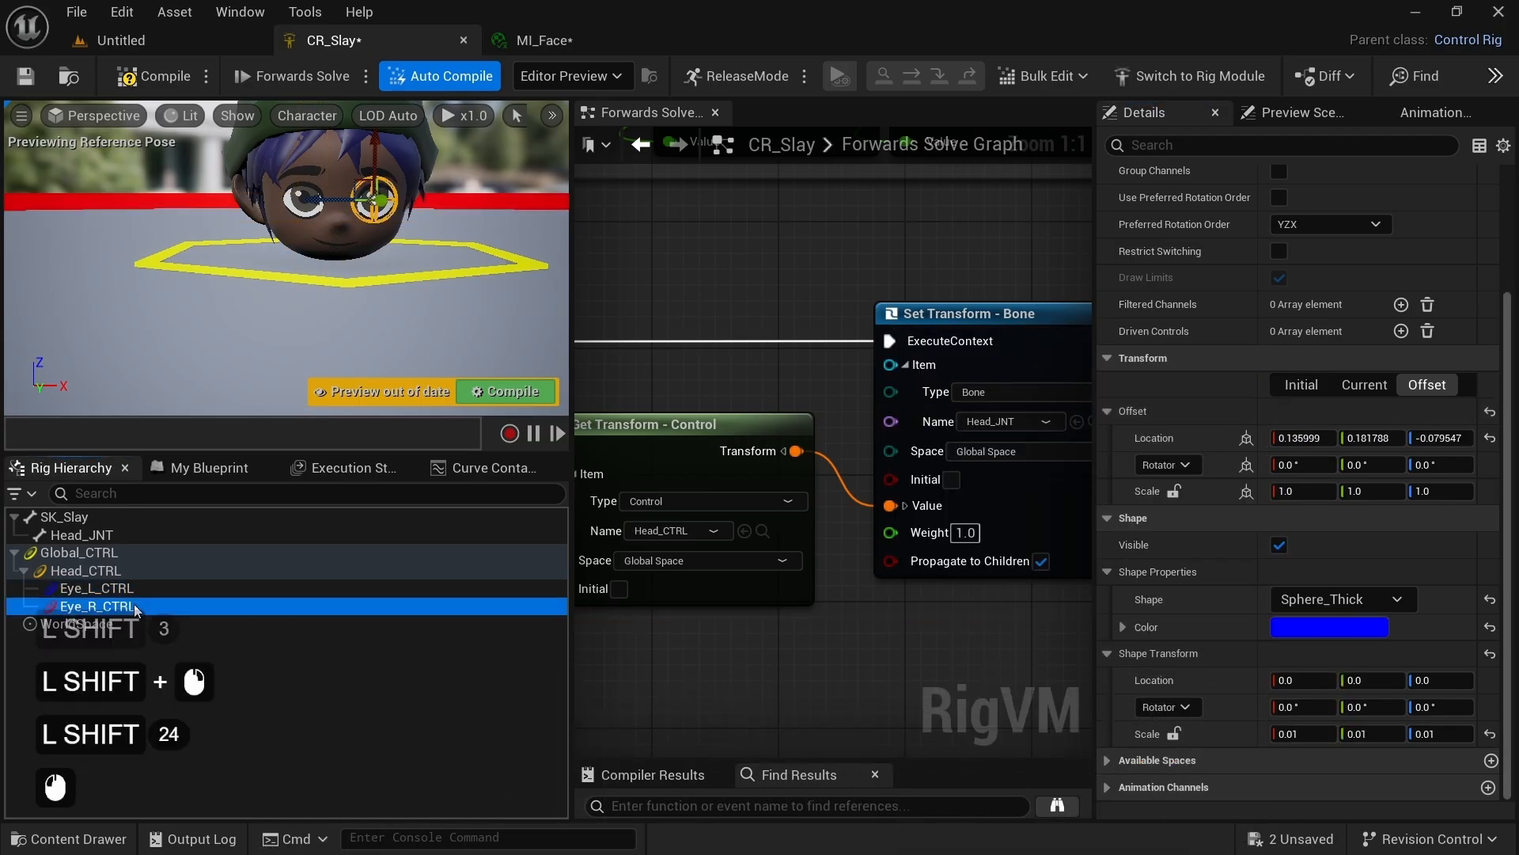
left_click(1148, 415, "shift")
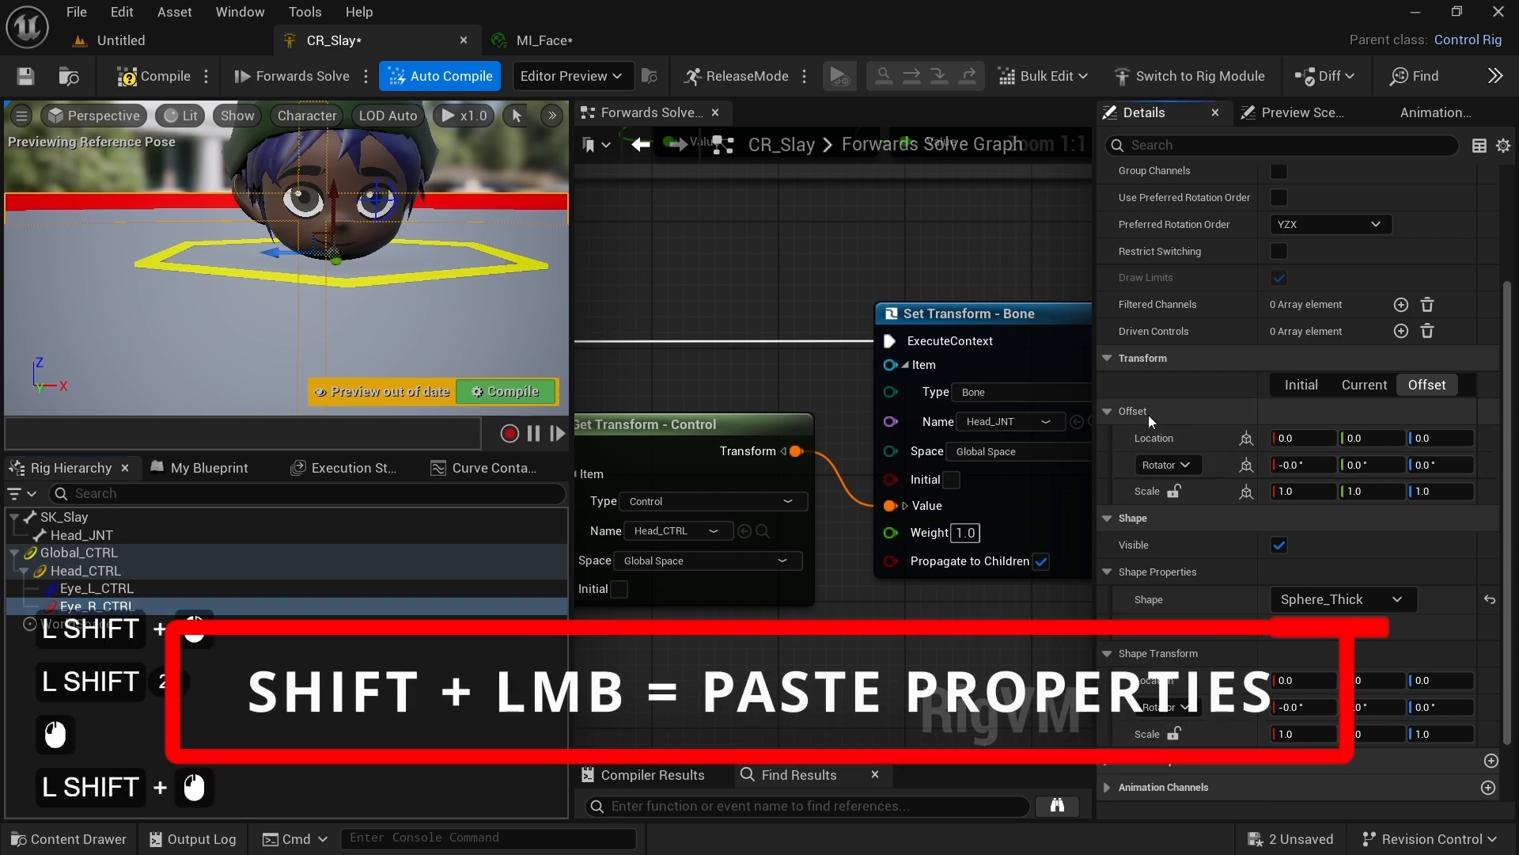
Step: Copy Eye_L_CTRL's Shape Transform onto Eye_R_CTRL and move that control over the character's right eye
left_click(115, 590)
right_click(1159, 658, "shift")
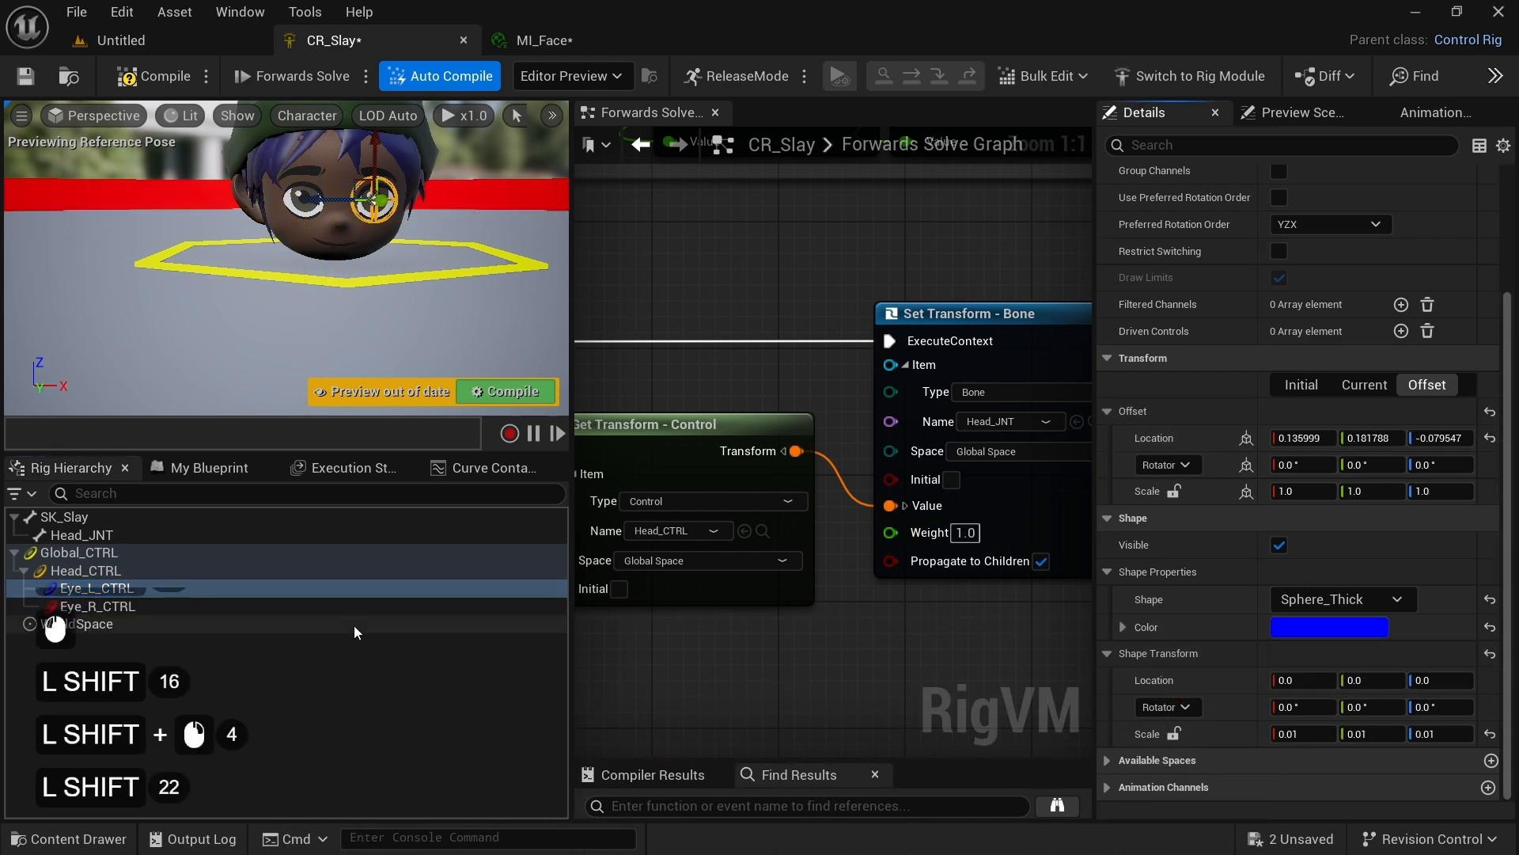
left_click(102, 606)
left_click(1160, 655, "shift")
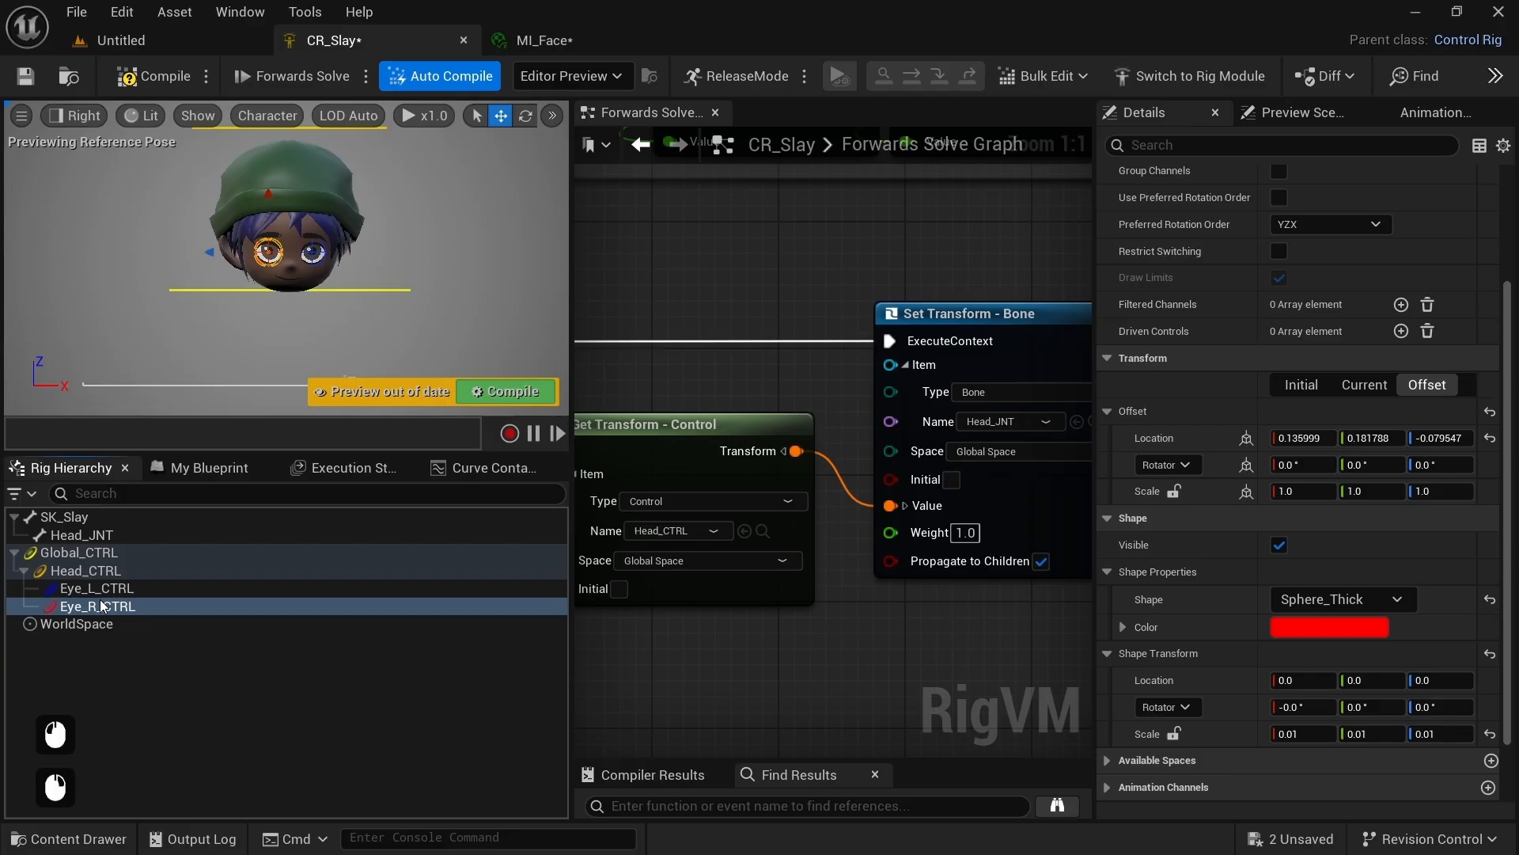
left_click(76, 116)
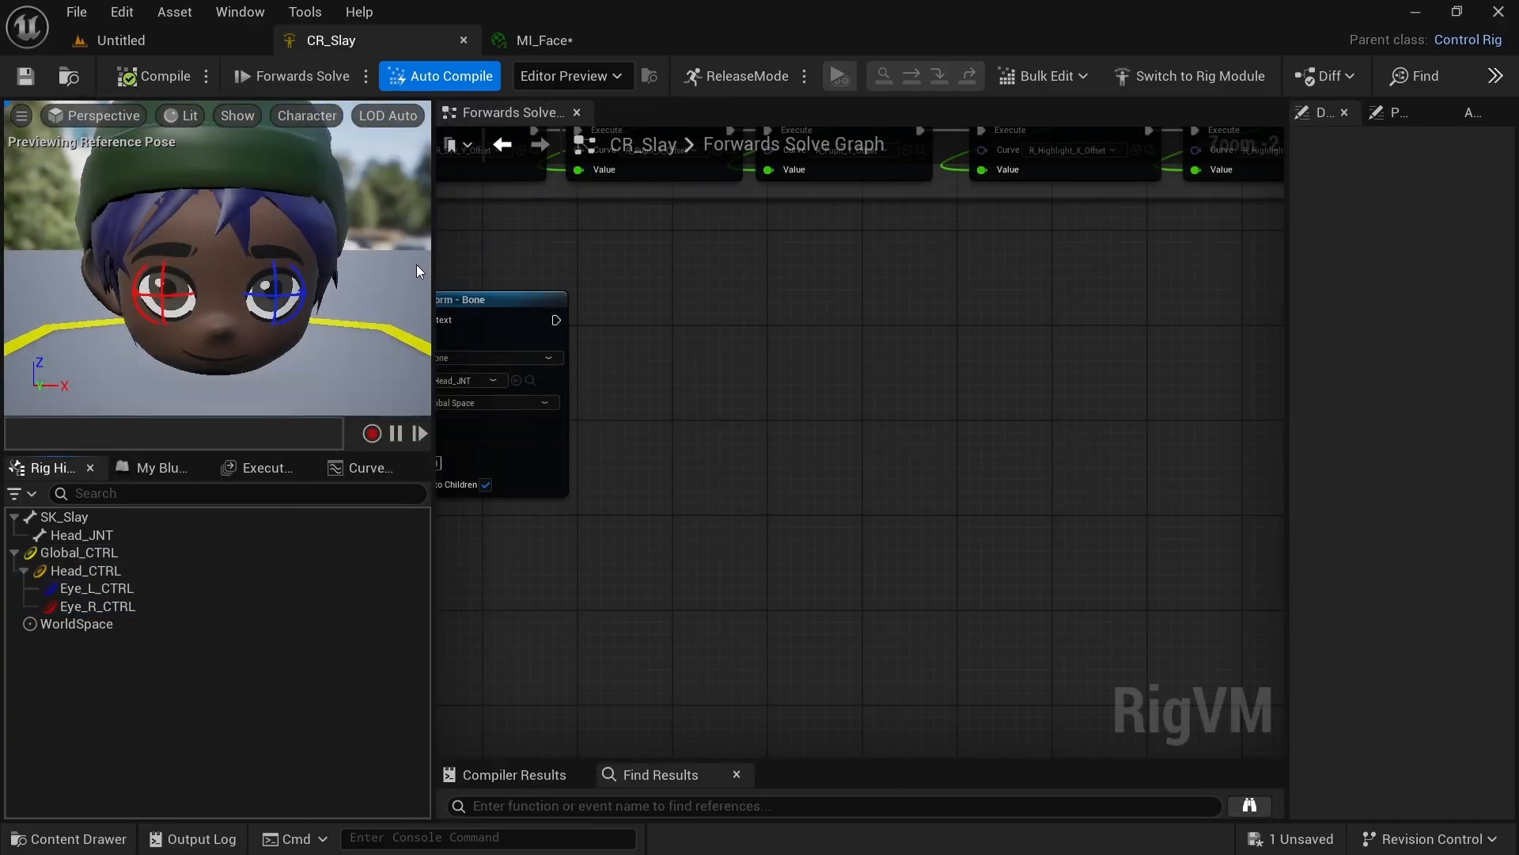
Step: Test Eye_L_CTRL by rotating it horizontally and vertically in the viewport, and reset it by compiling and saving the rig
right_click_drag(709, 459, 1084, 439)
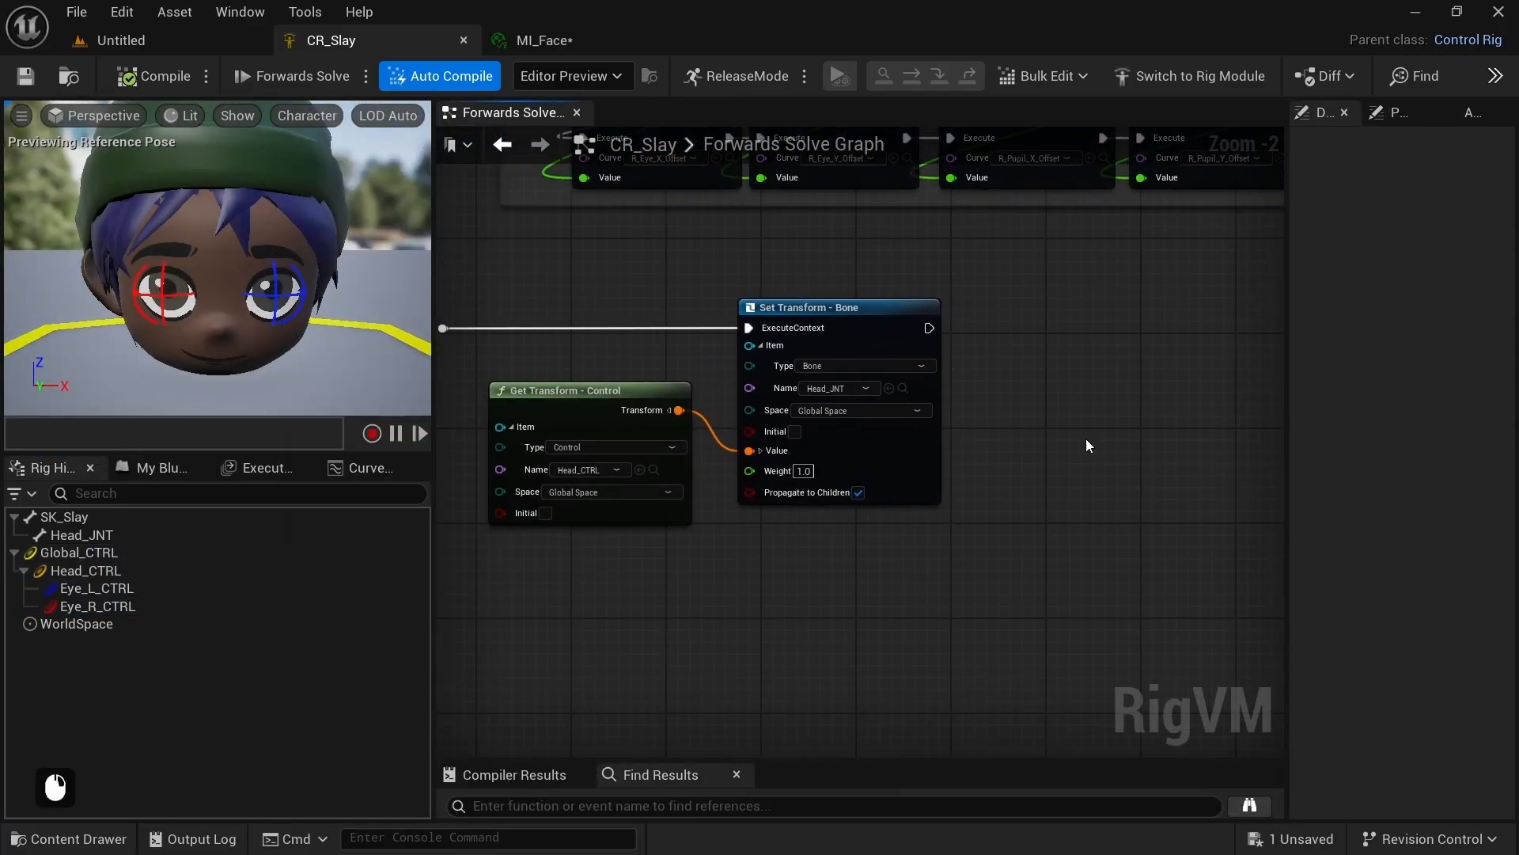
left_click(277, 293)
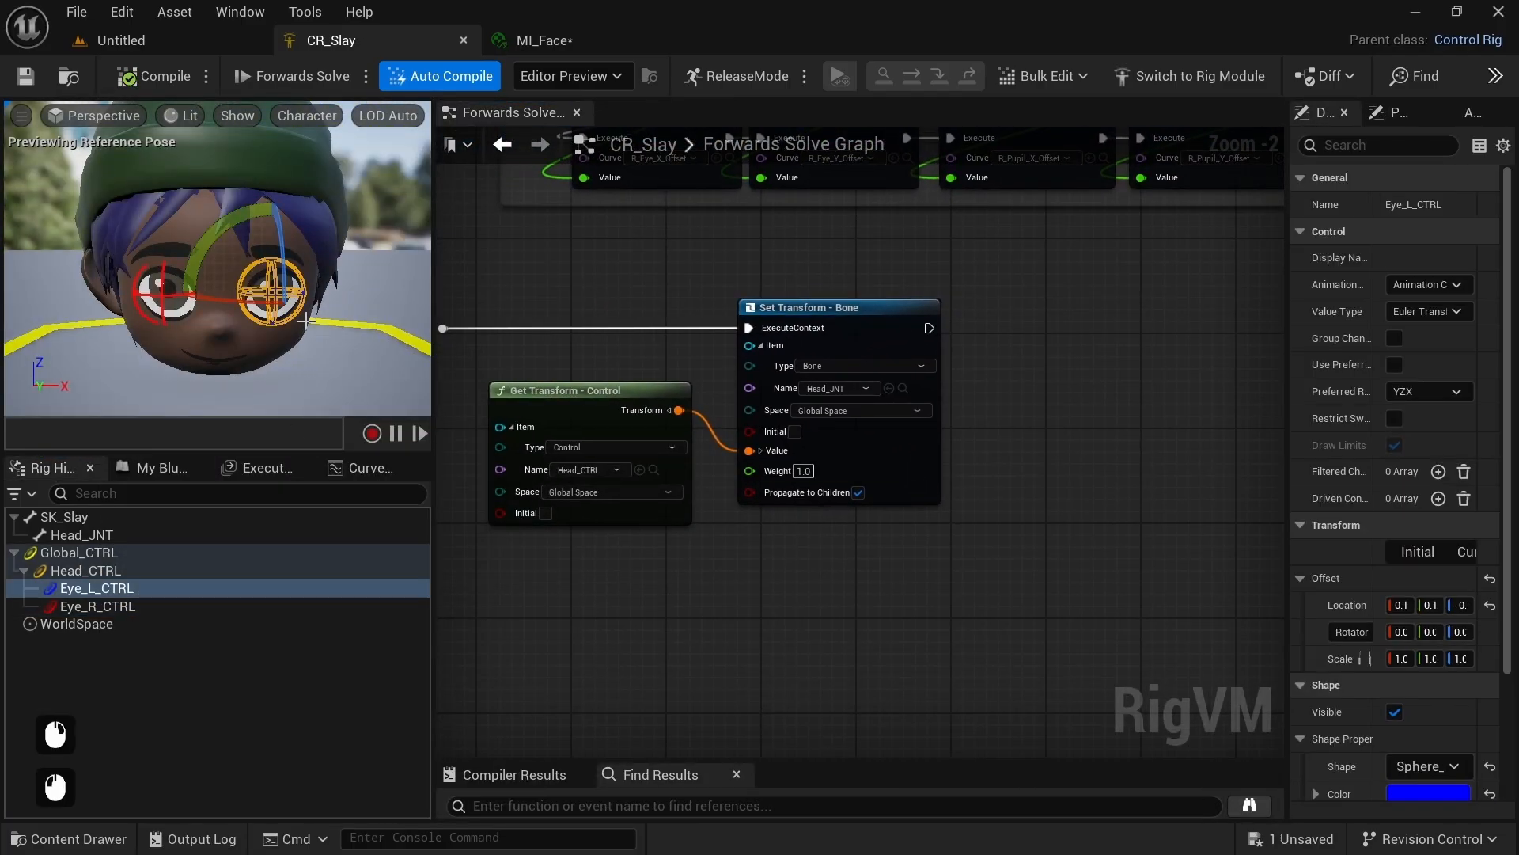
left_click(273, 294)
left_click_drag(158, 297, 163, 307)
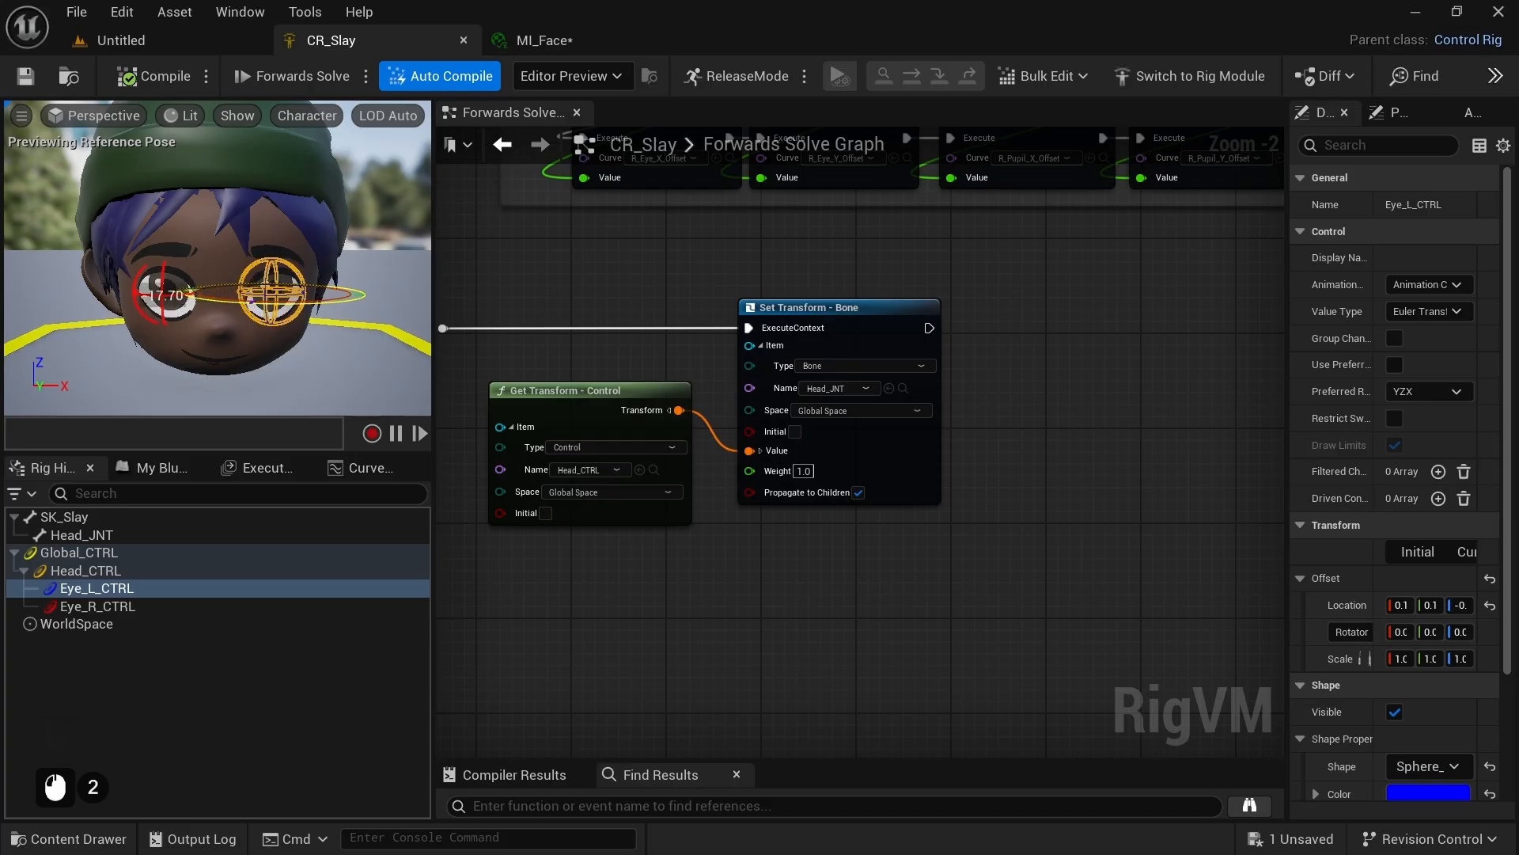
left_click_drag(281, 257, 280, 257)
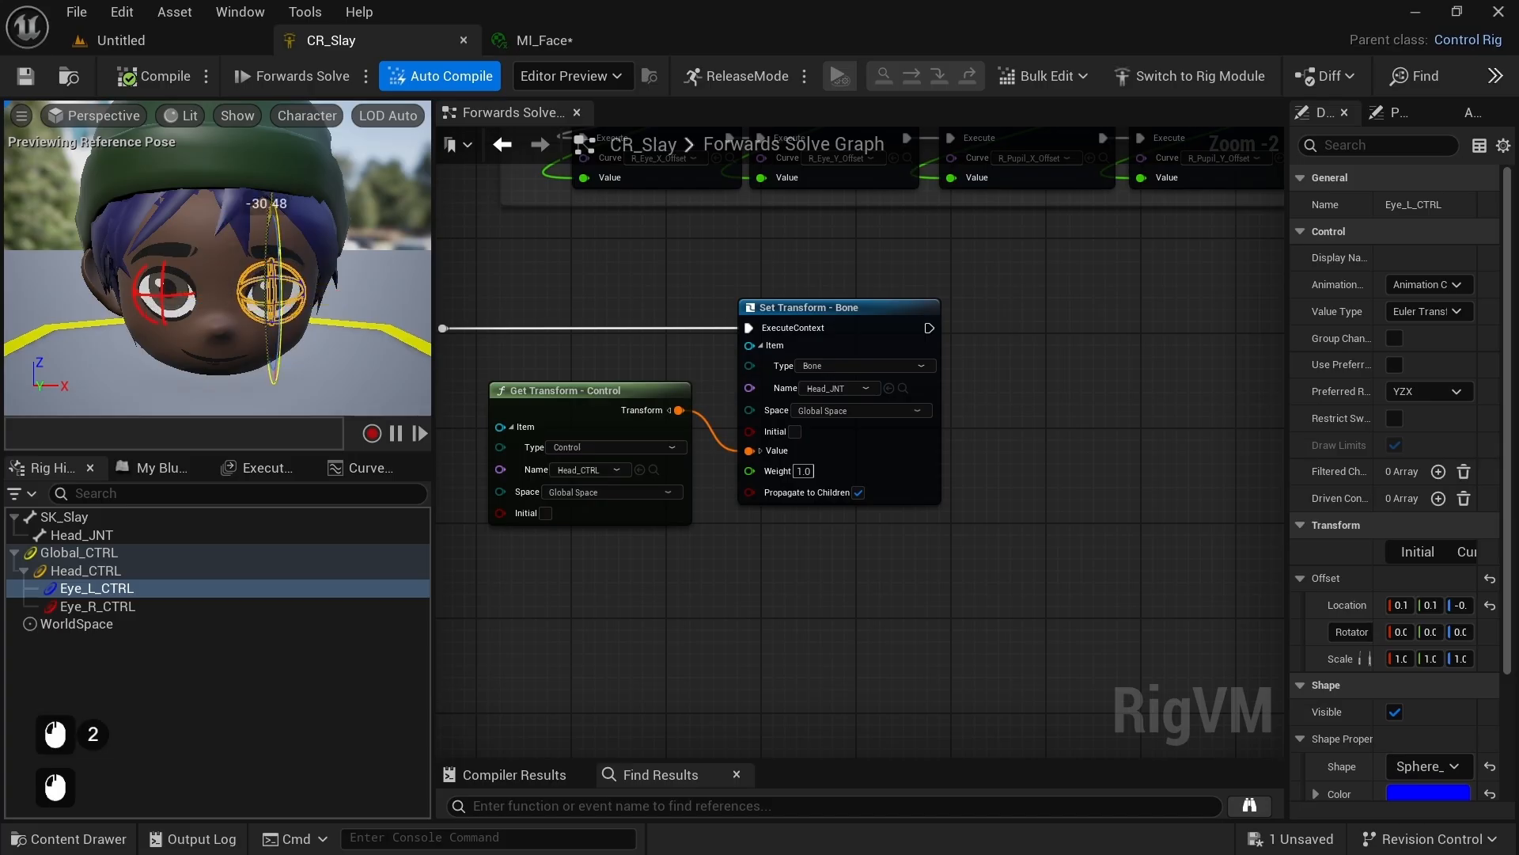
left_click(141, 77)
left_click(25, 77)
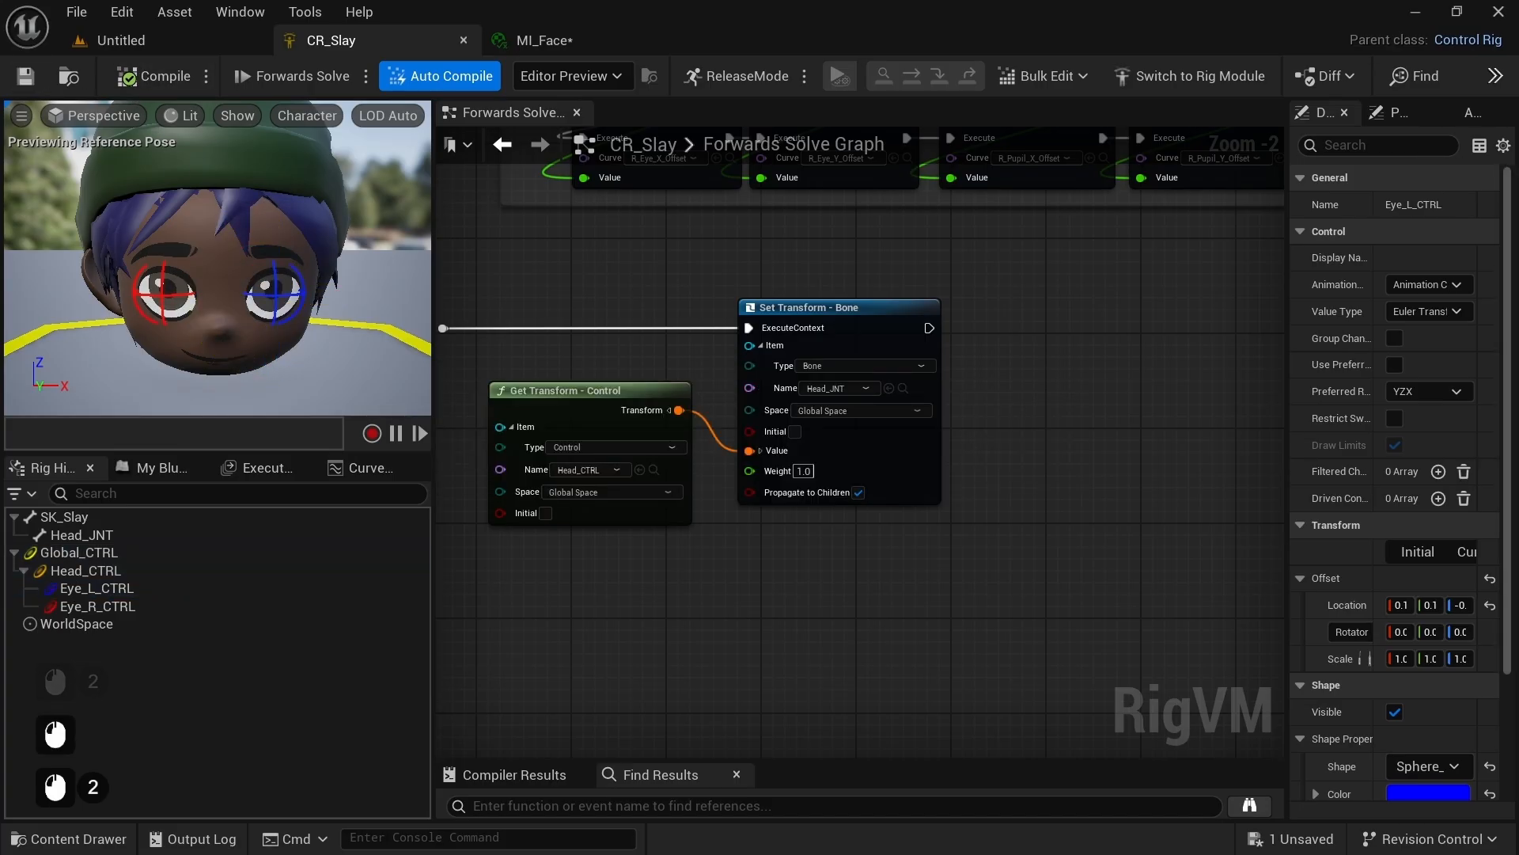
Step: Add a Sequence node connected to the execution output of the Head_JNT Set Transform node
right_click_drag(1127, 409, 824, 402)
left_click_drag(607, 322, 695, 274)
type("seq")
left_click(728, 439)
right_click_drag(862, 415, 712, 413)
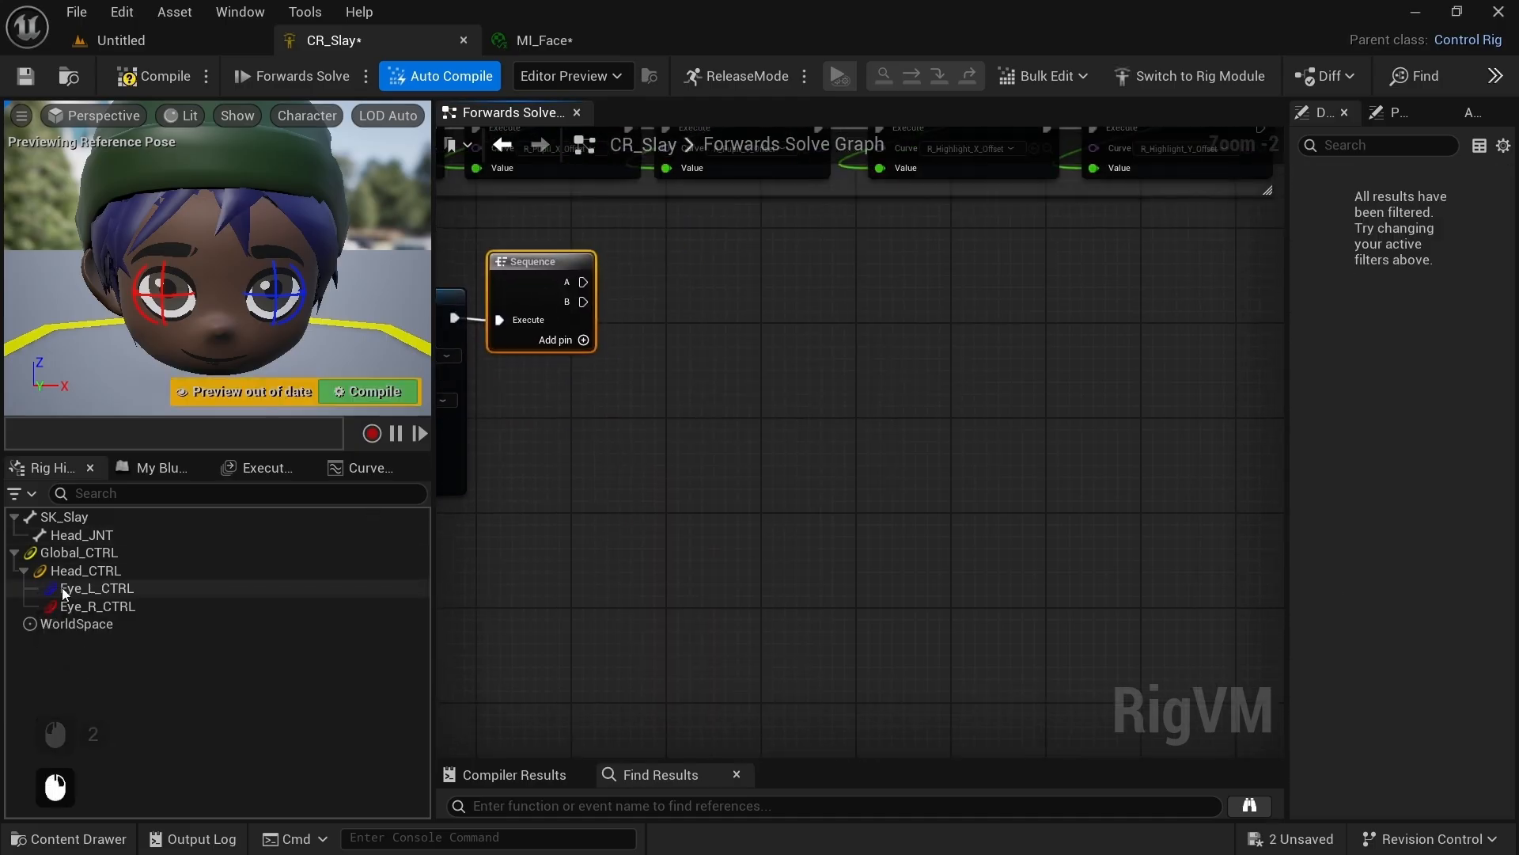
Step: Add a Get Transform node for Eye_L_CTRL below the new Sequence and expand its Transform output
left_click_drag(91, 588, 690, 413)
left_click(589, 513)
left_click(751, 460)
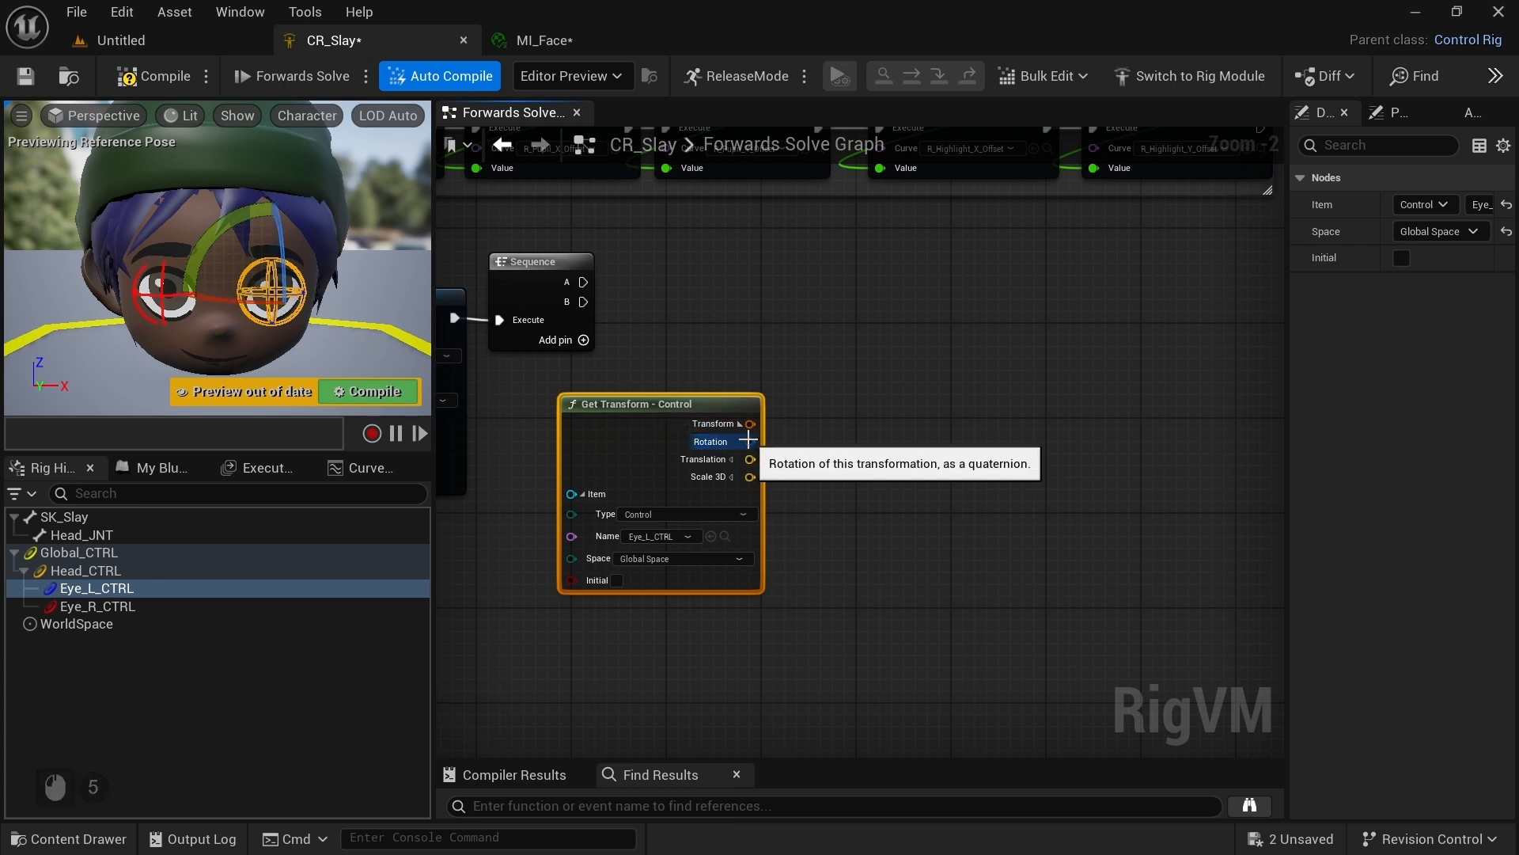
Step: Add a cast node that converts Eye_L_CTRL's Rotation output to a rotator, and place it beside the Get Transform node
left_click_drag(751, 441, 828, 443)
type("cast")
left_click(876, 528)
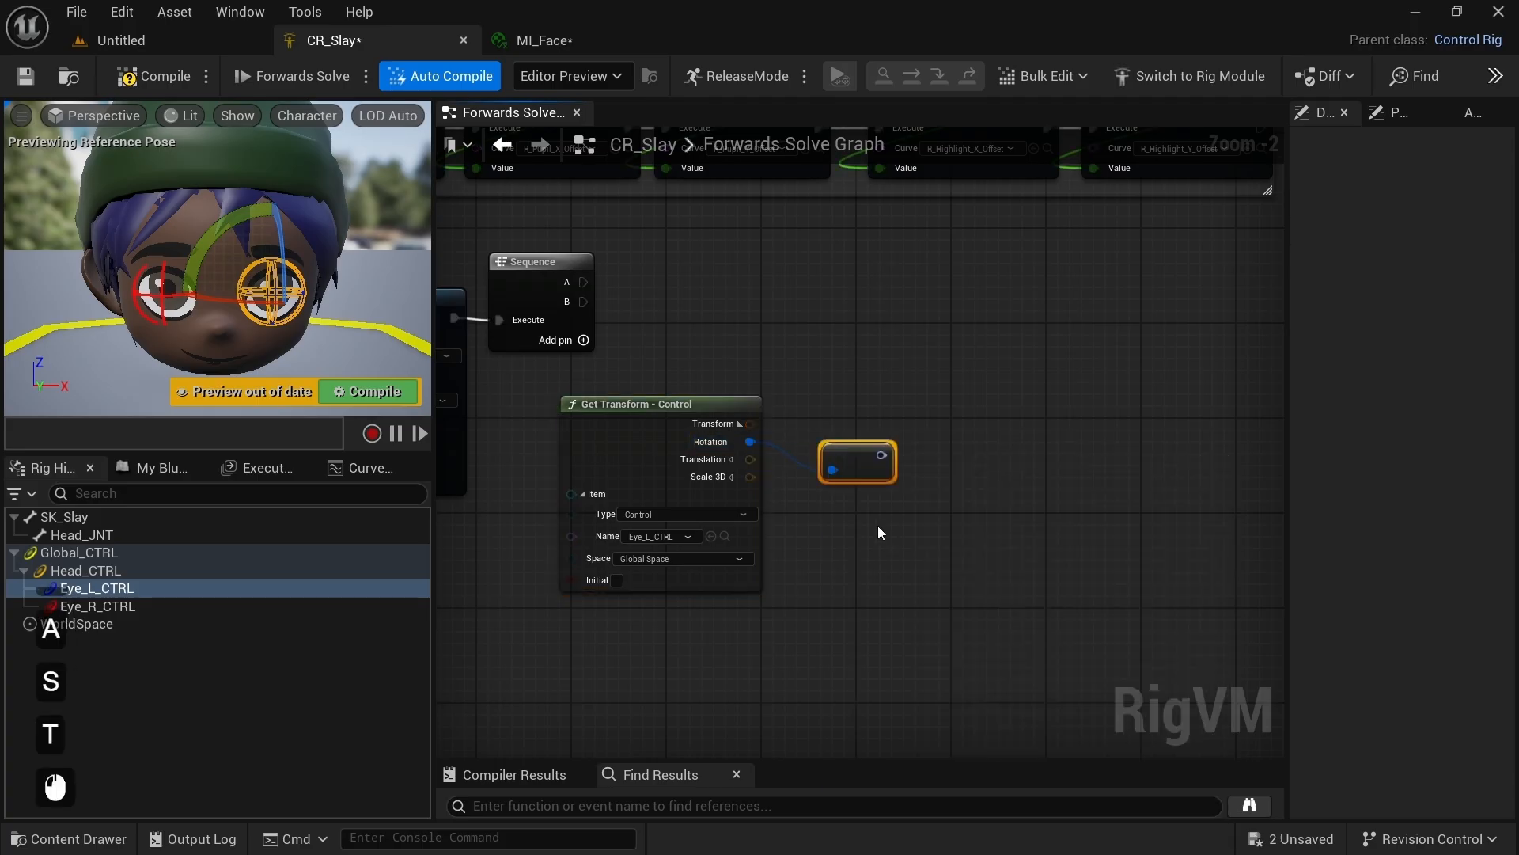
left_click(809, 432)
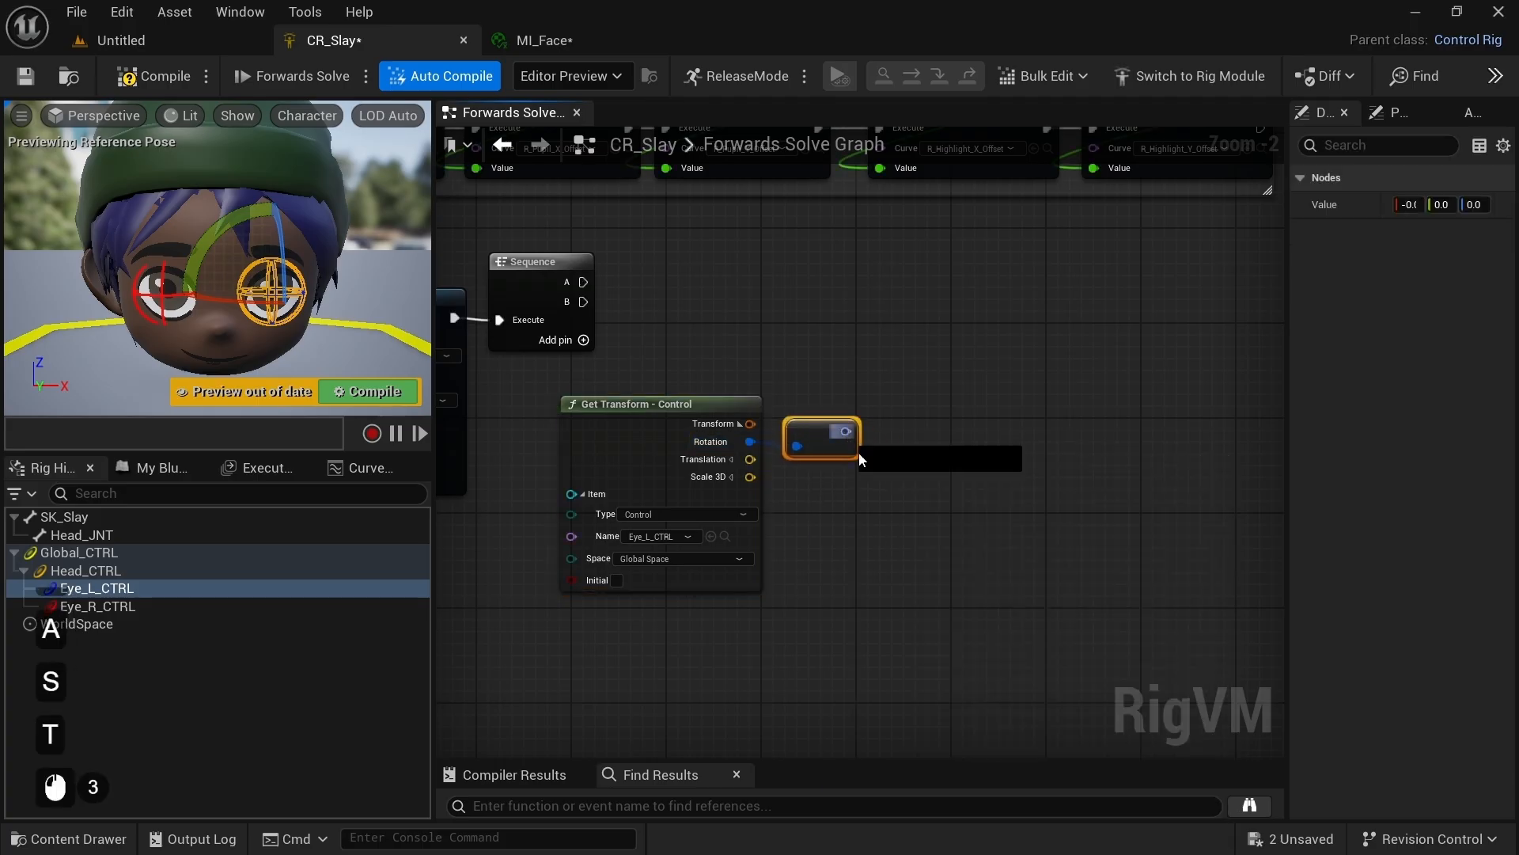
Step: Split the cast output into Roll, Pitch and Yaw with a Break Rotator node placed below the cast node
left_click_drag(846, 431, 819, 471)
type("break")
key("Return")
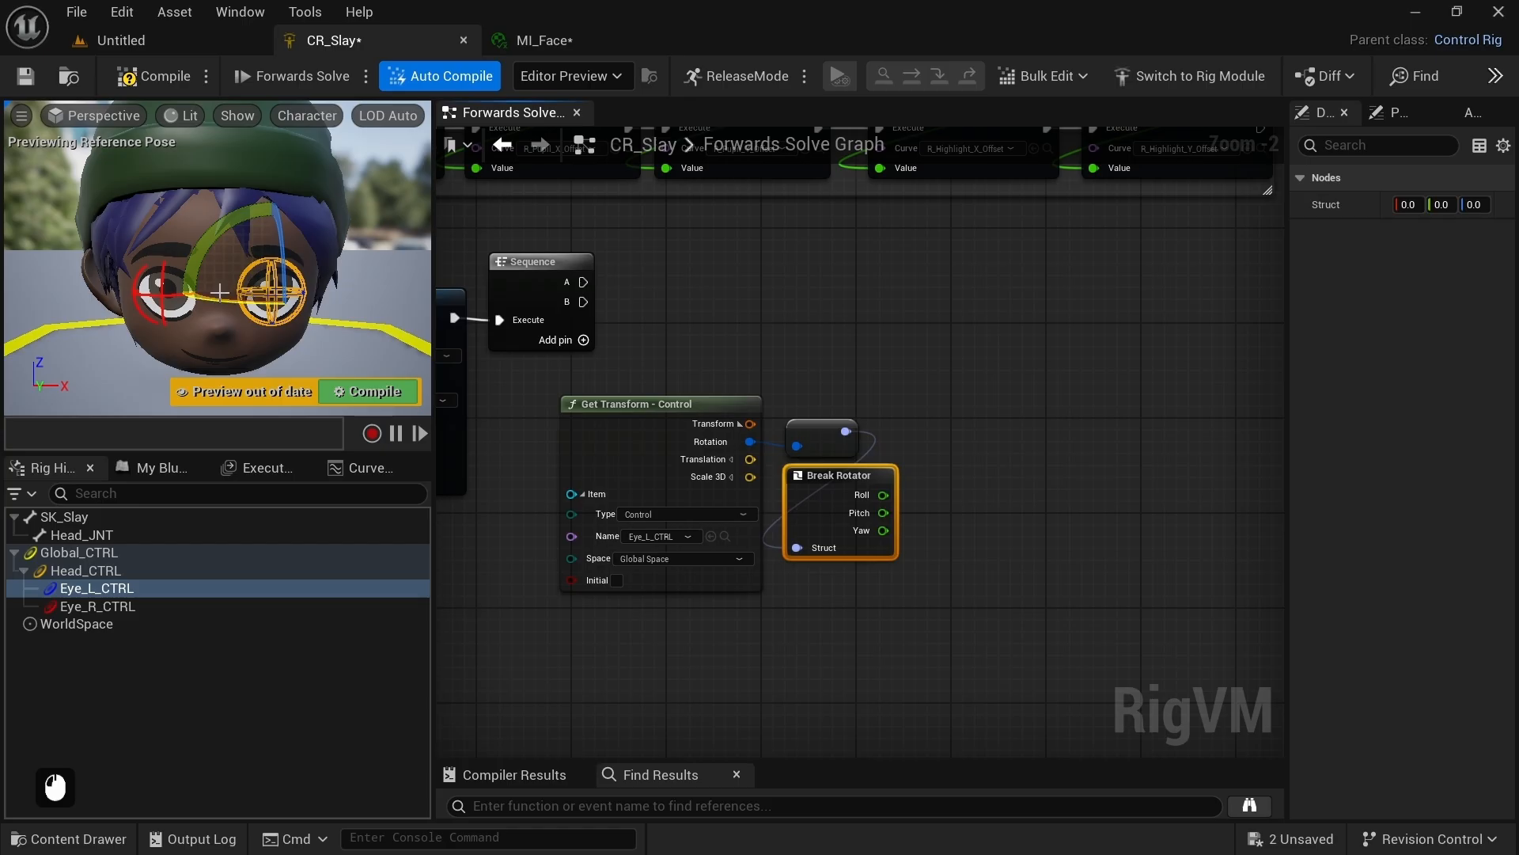
right_click_drag(1050, 467, 966, 471)
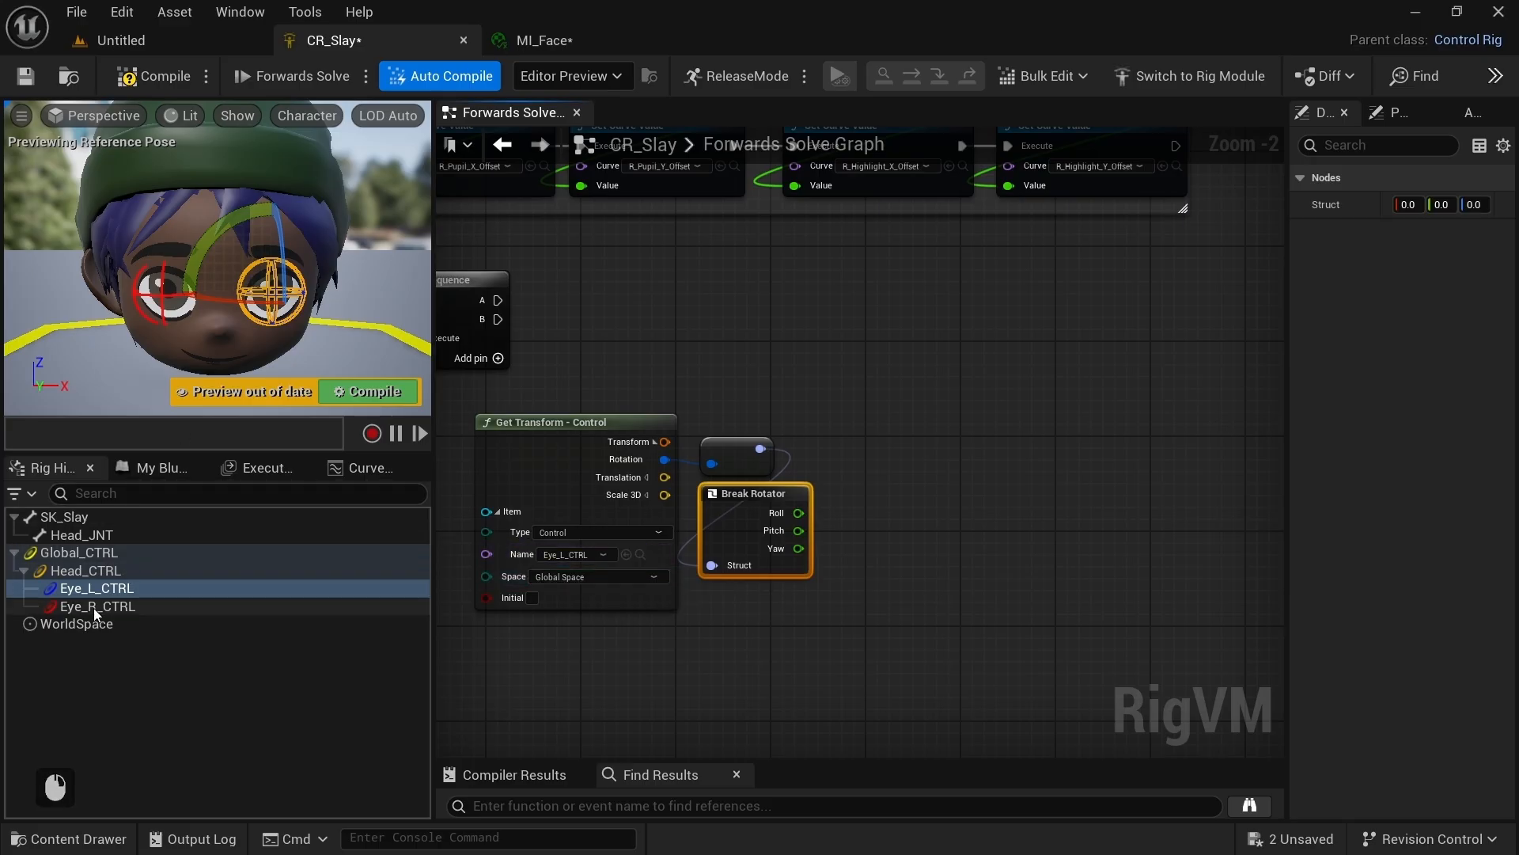
Step: Set the Space of the Eye_L_CTRL Get Transform node to Local Space
left_click(106, 570)
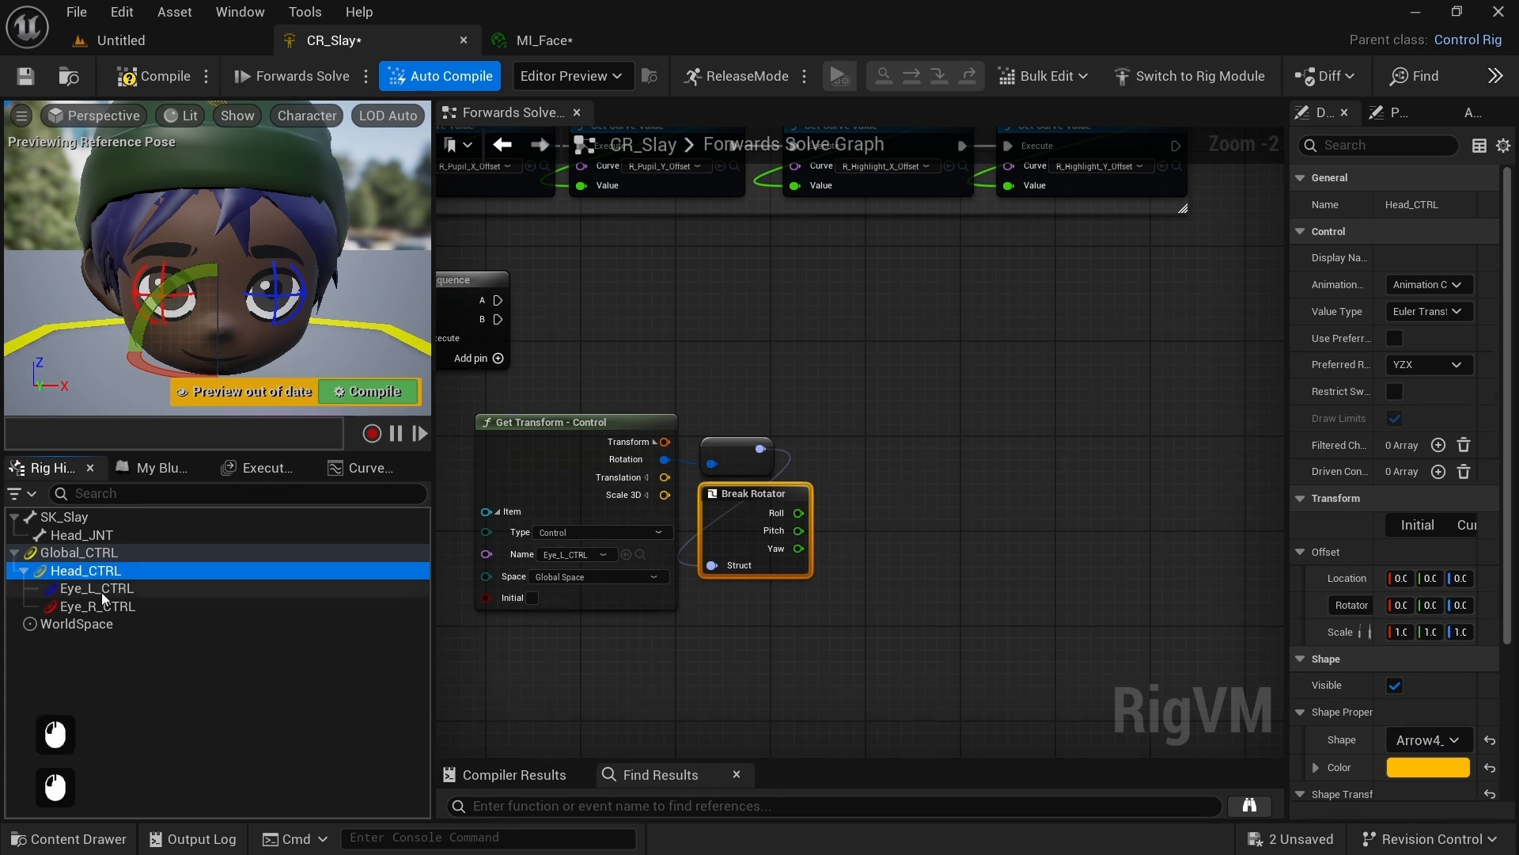
left_click(100, 590)
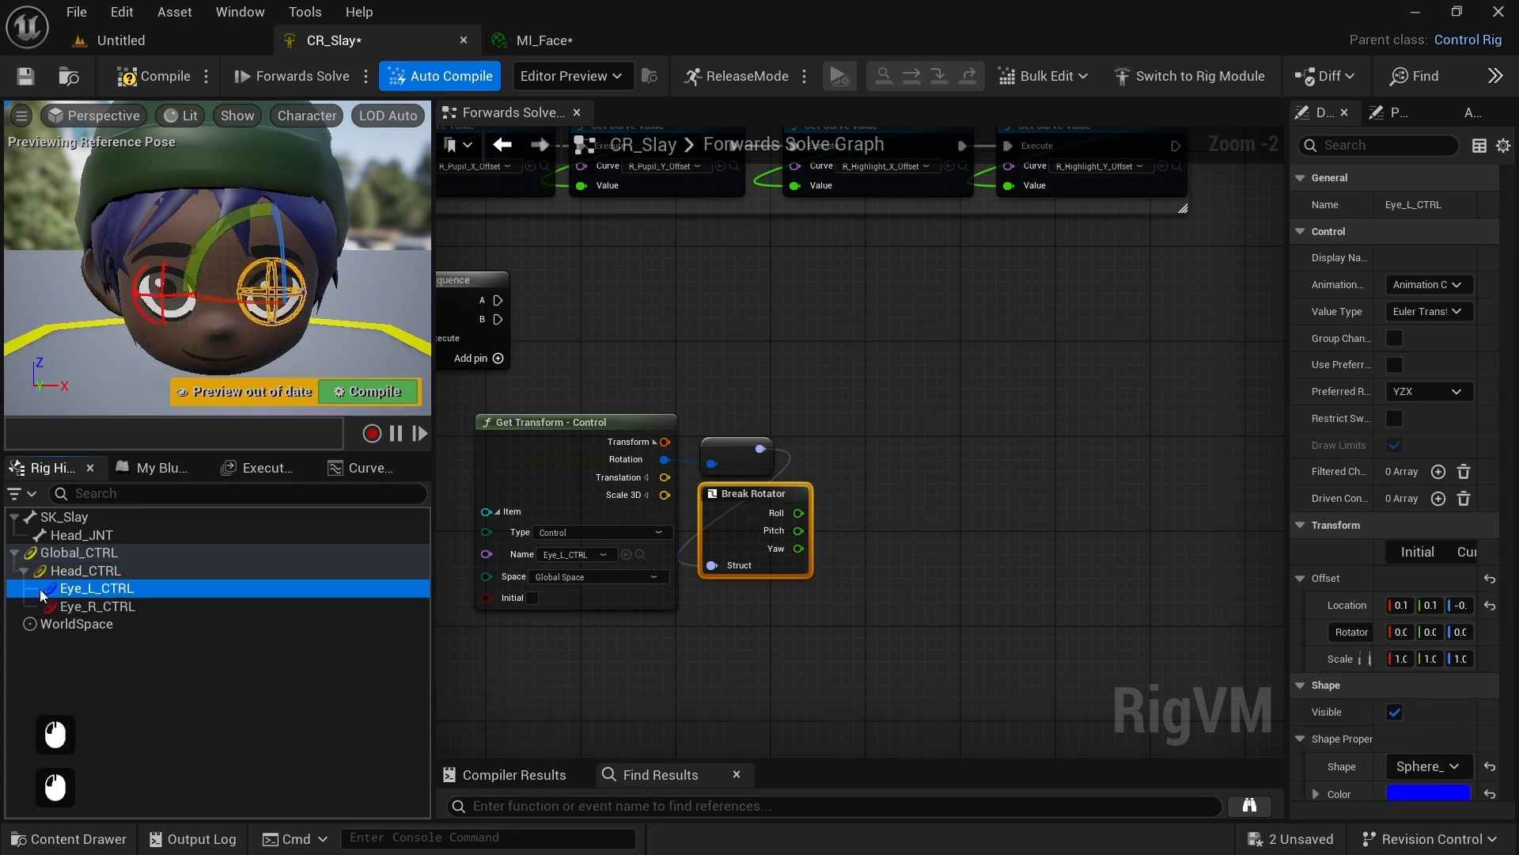
left_click(572, 580)
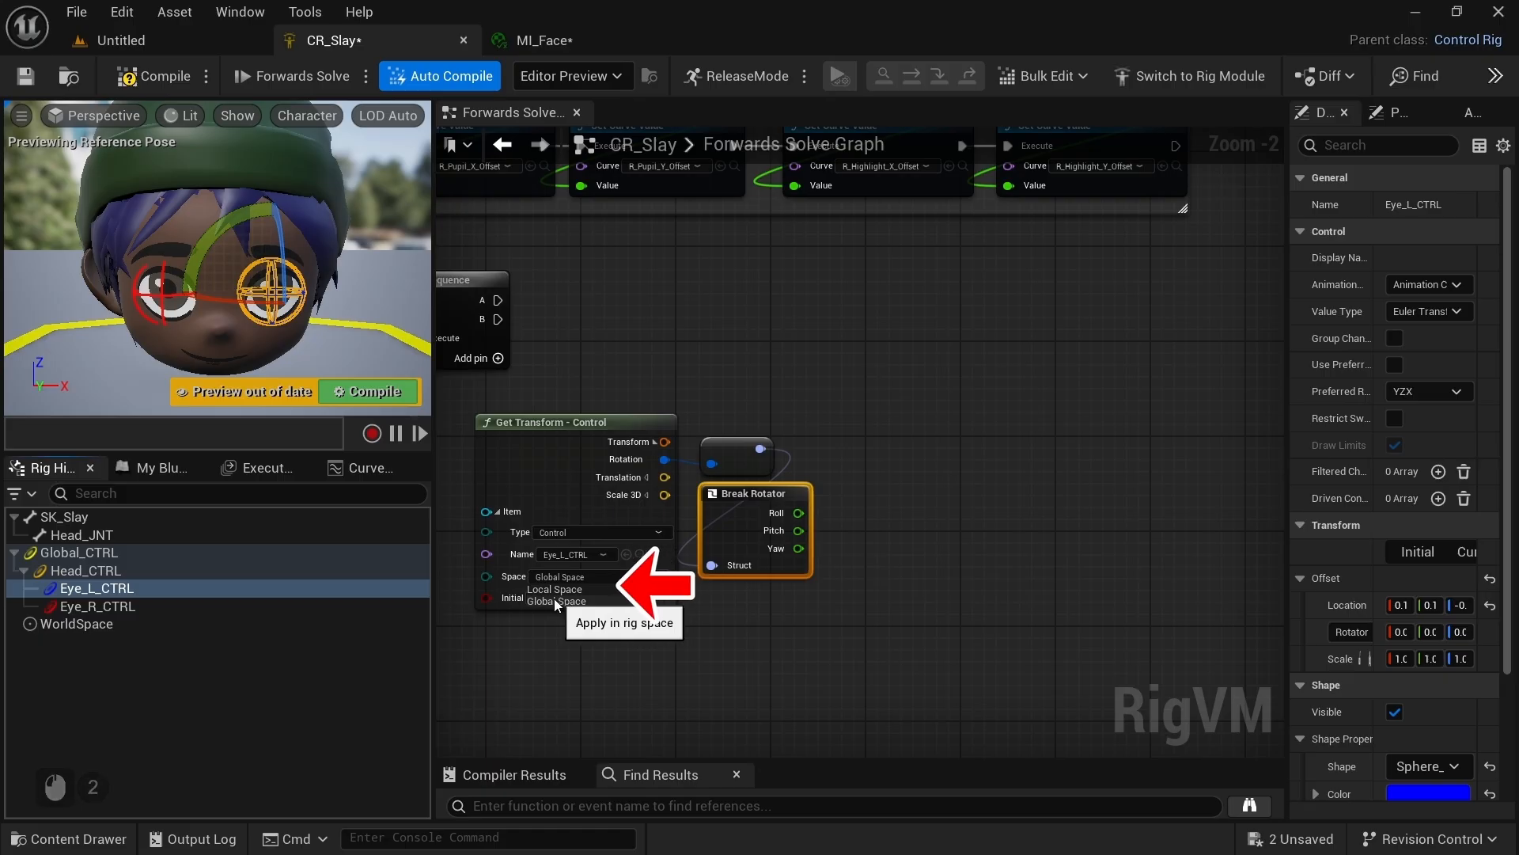
left_click(557, 589)
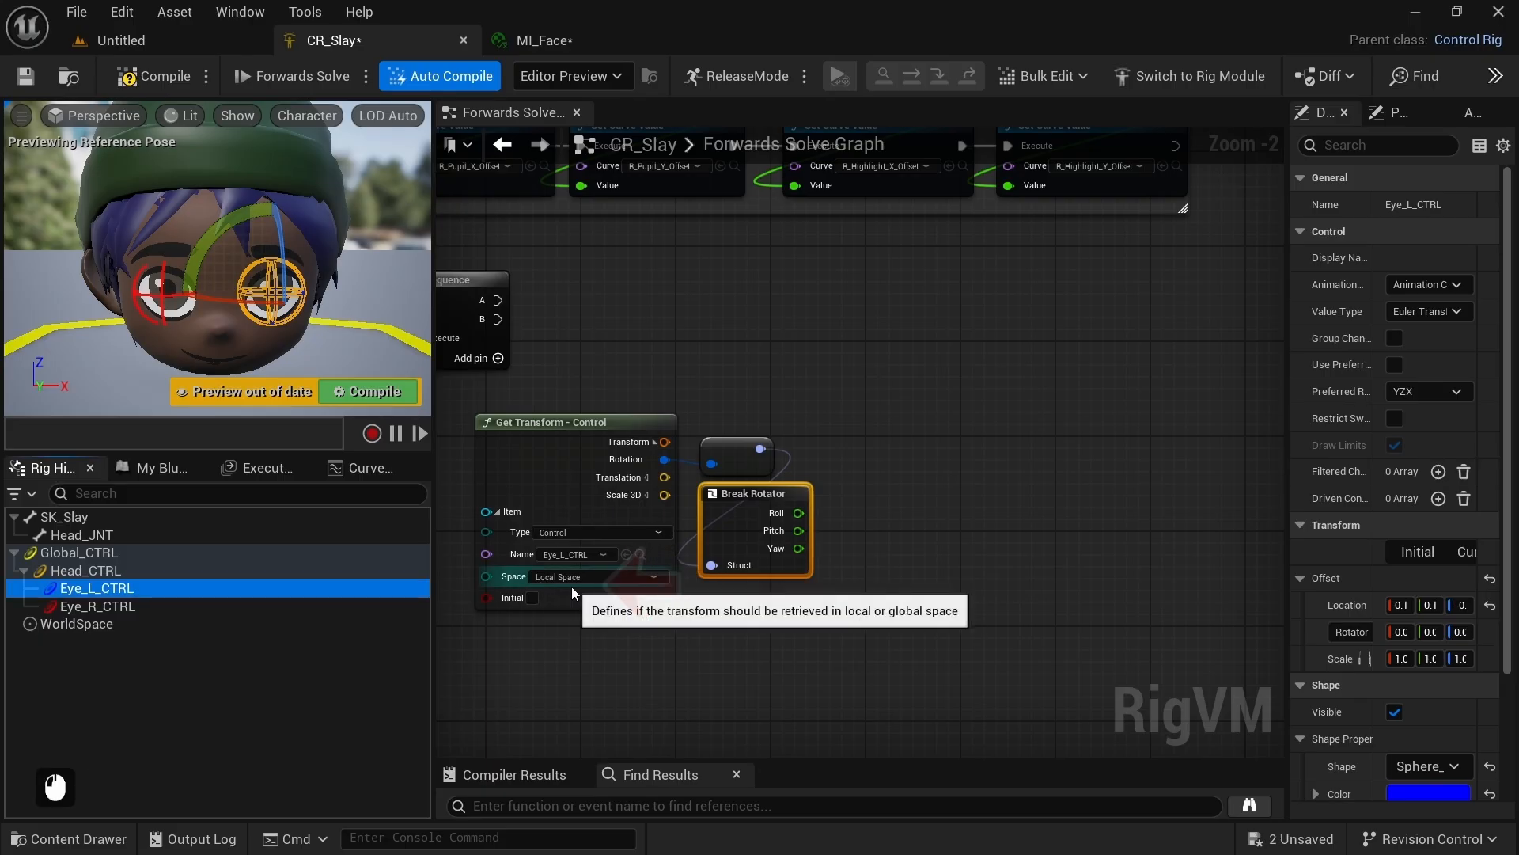
right_click_drag(752, 397, 742, 402)
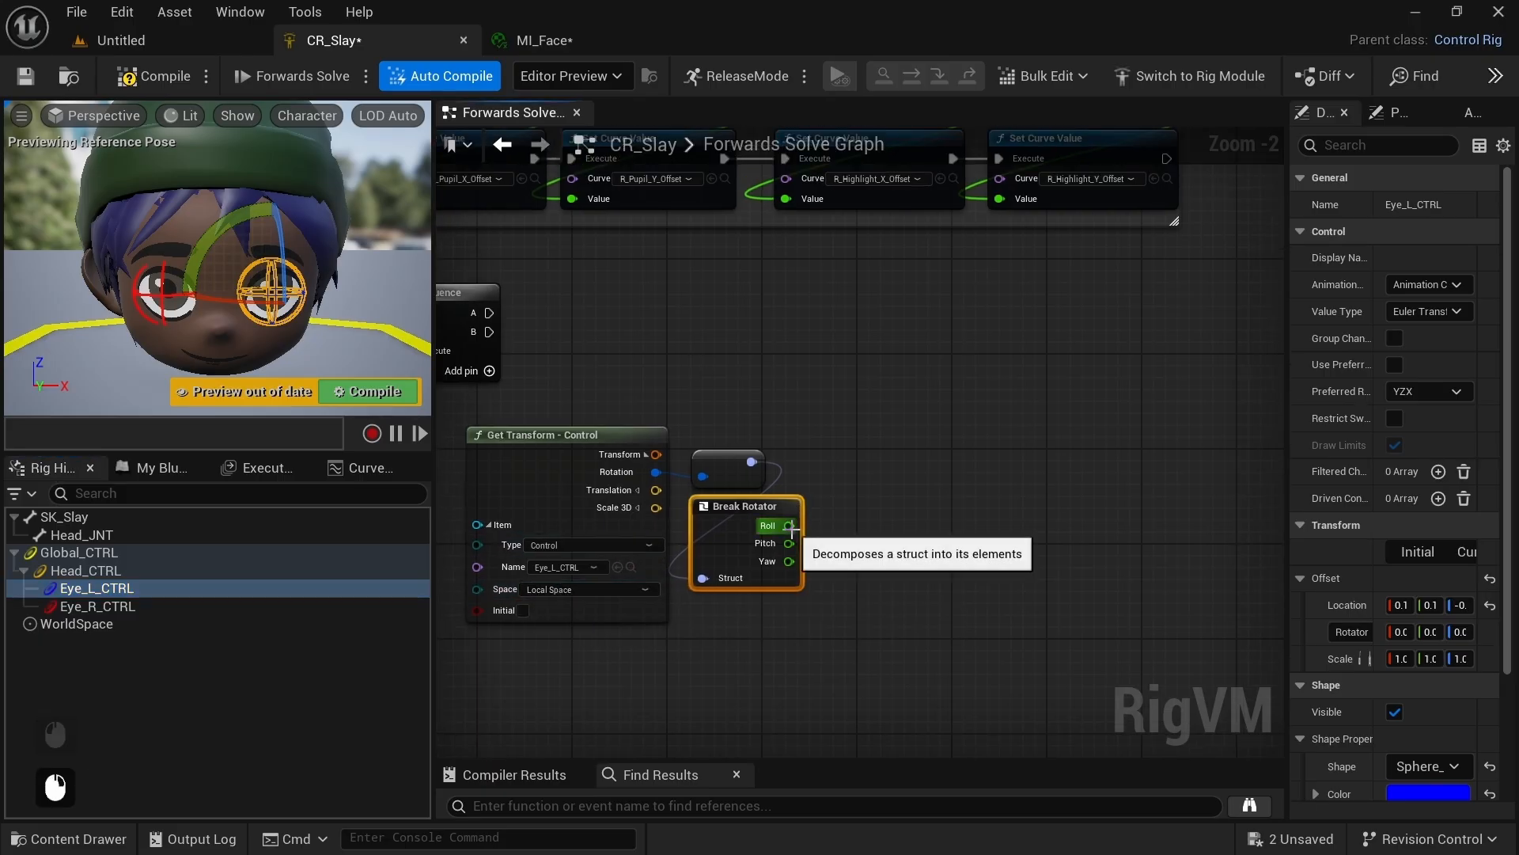
Step: Add a Set Curve Value node fed by the Break Rotator's Roll output and place it above and beyond the rotator nodes
left_click_drag(789, 526, 915, 434)
type("set curve")
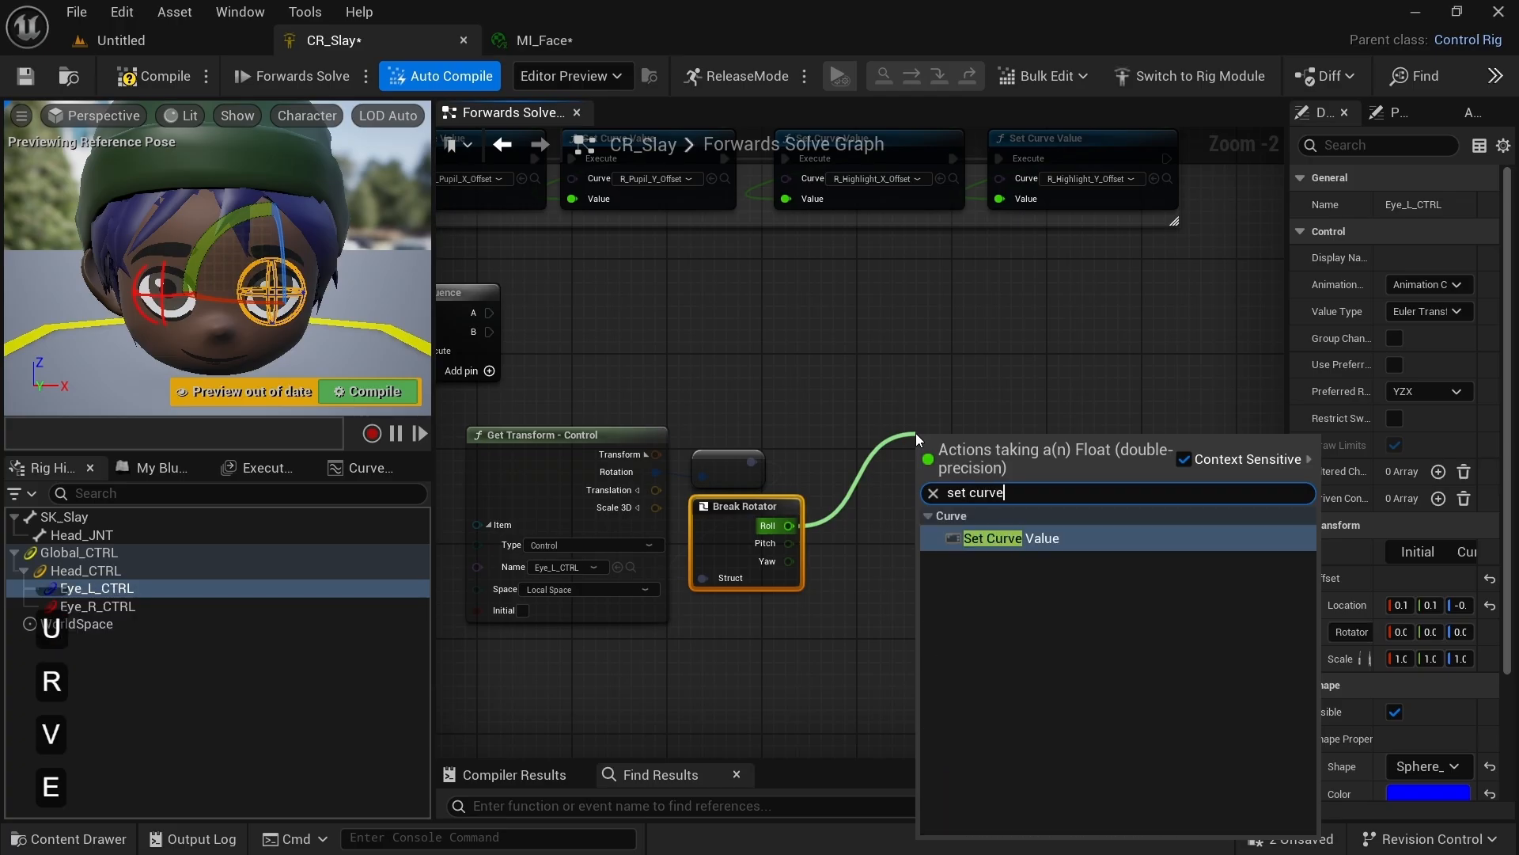
key("Return")
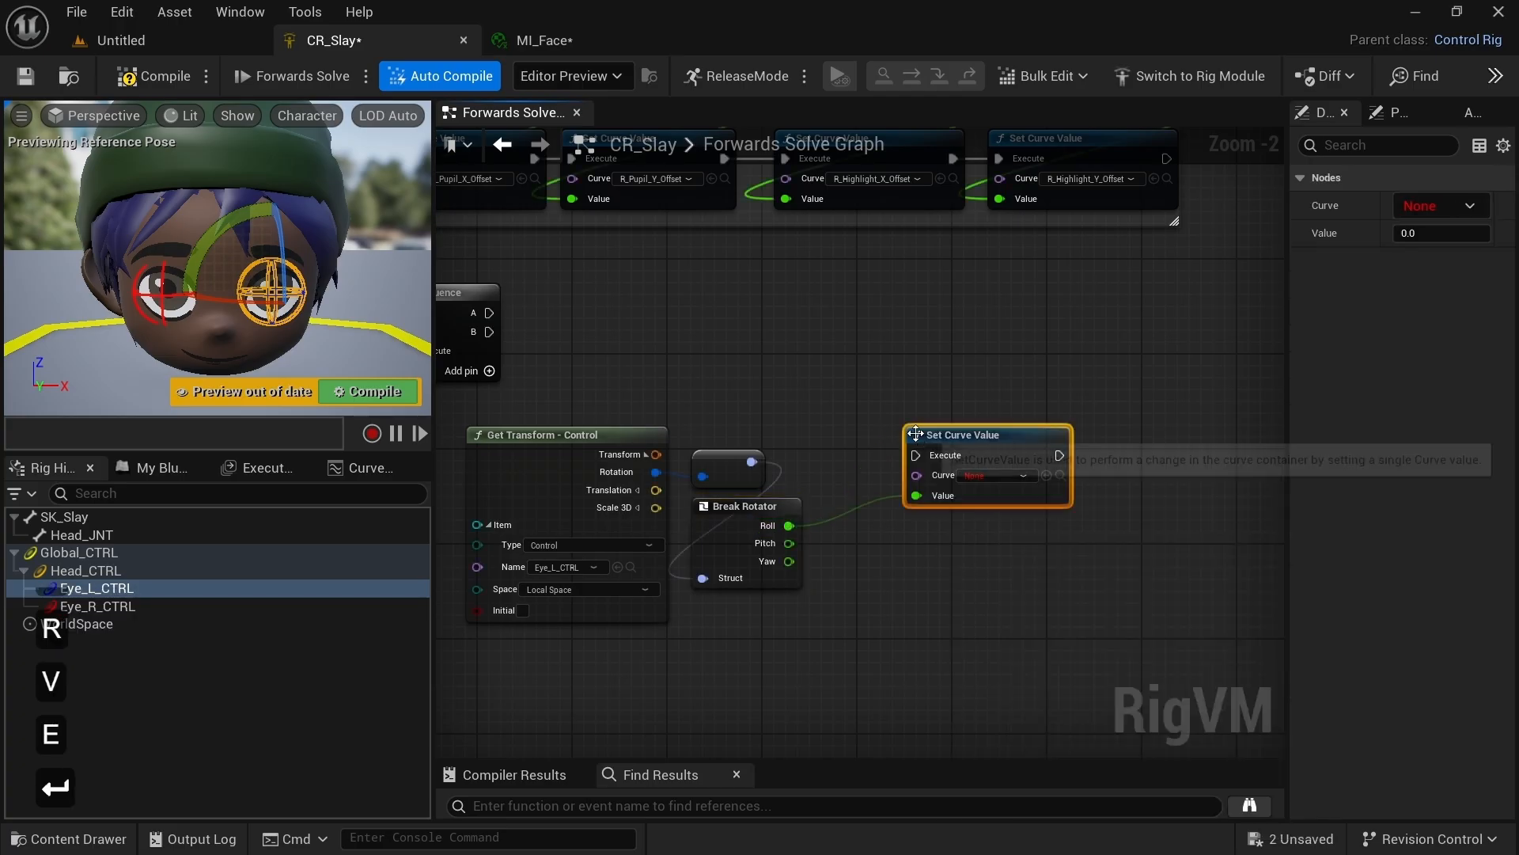
left_click_drag(953, 435, 984, 327)
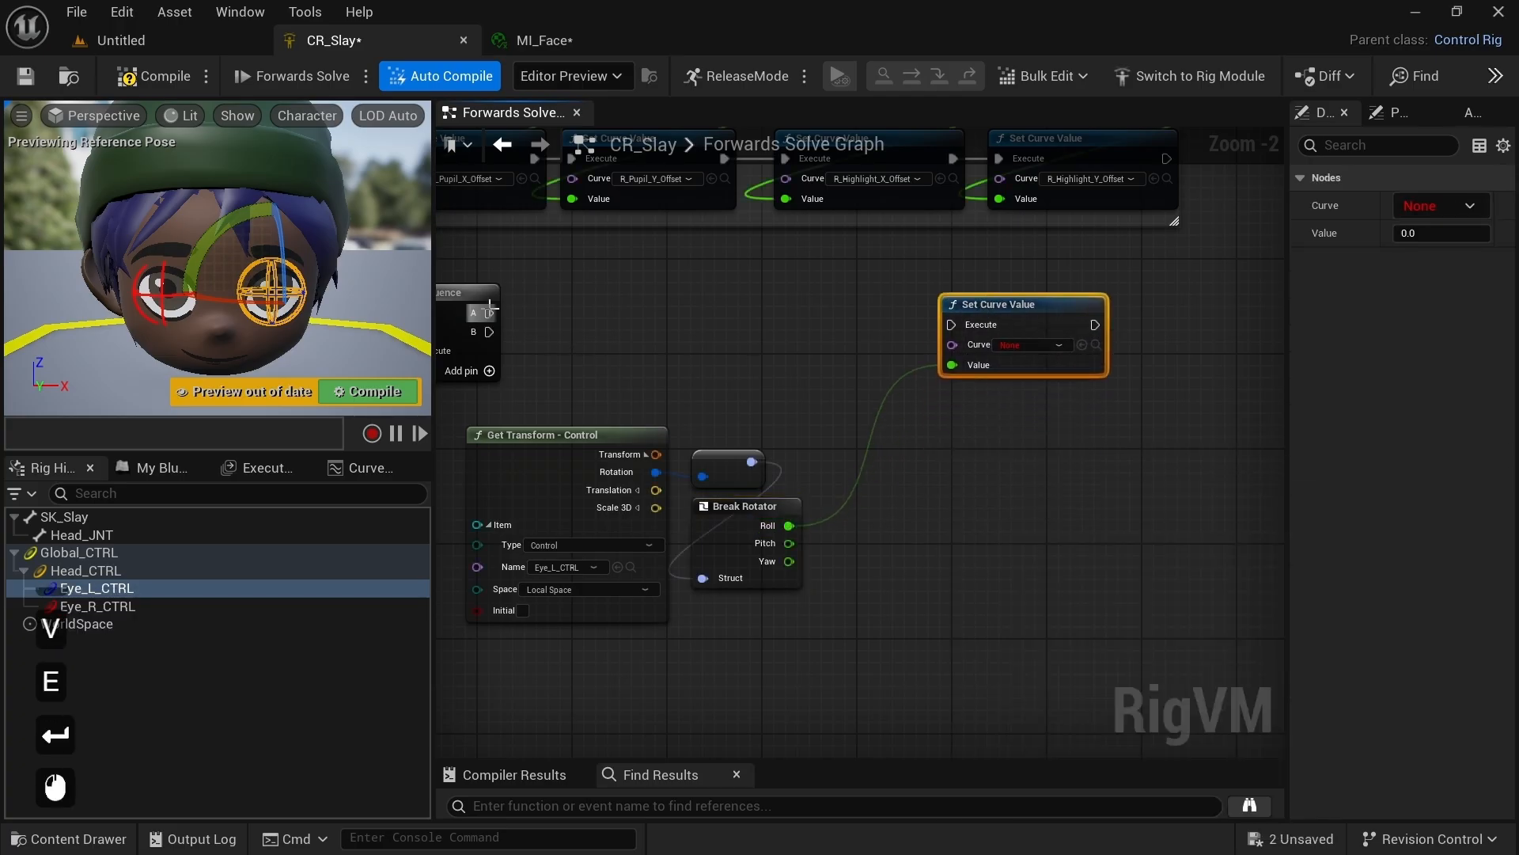
Step: Connect Sequence output A to the Set Curve Value node, choose the L_Pupil_X_Offset curve, and align the node with a straight wire
left_click_drag(490, 312, 962, 325)
left_click(1029, 343)
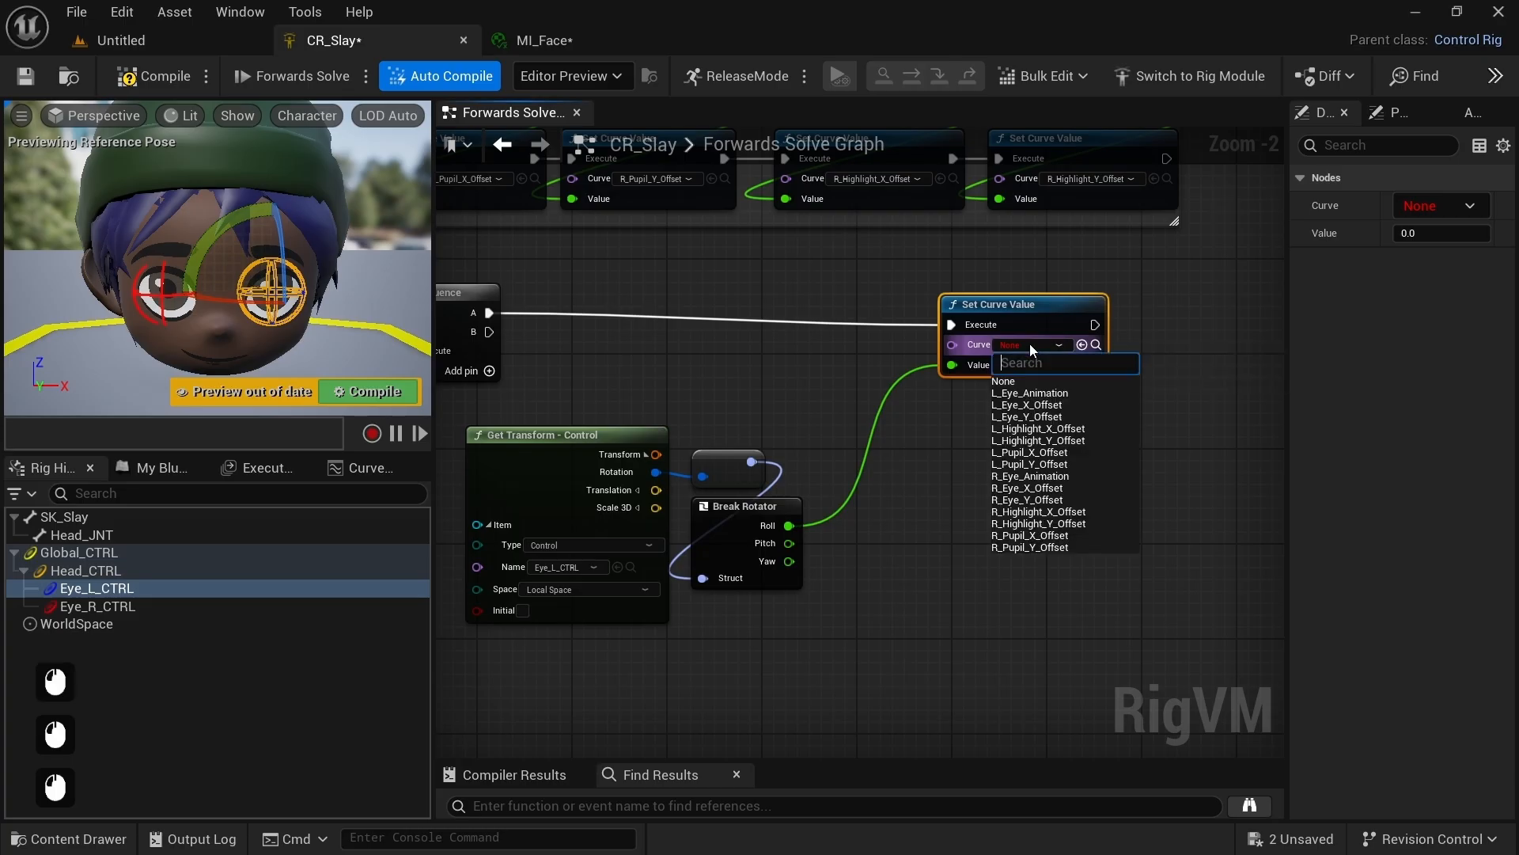
left_click(1030, 451)
left_click_drag(1029, 304, 1053, 292)
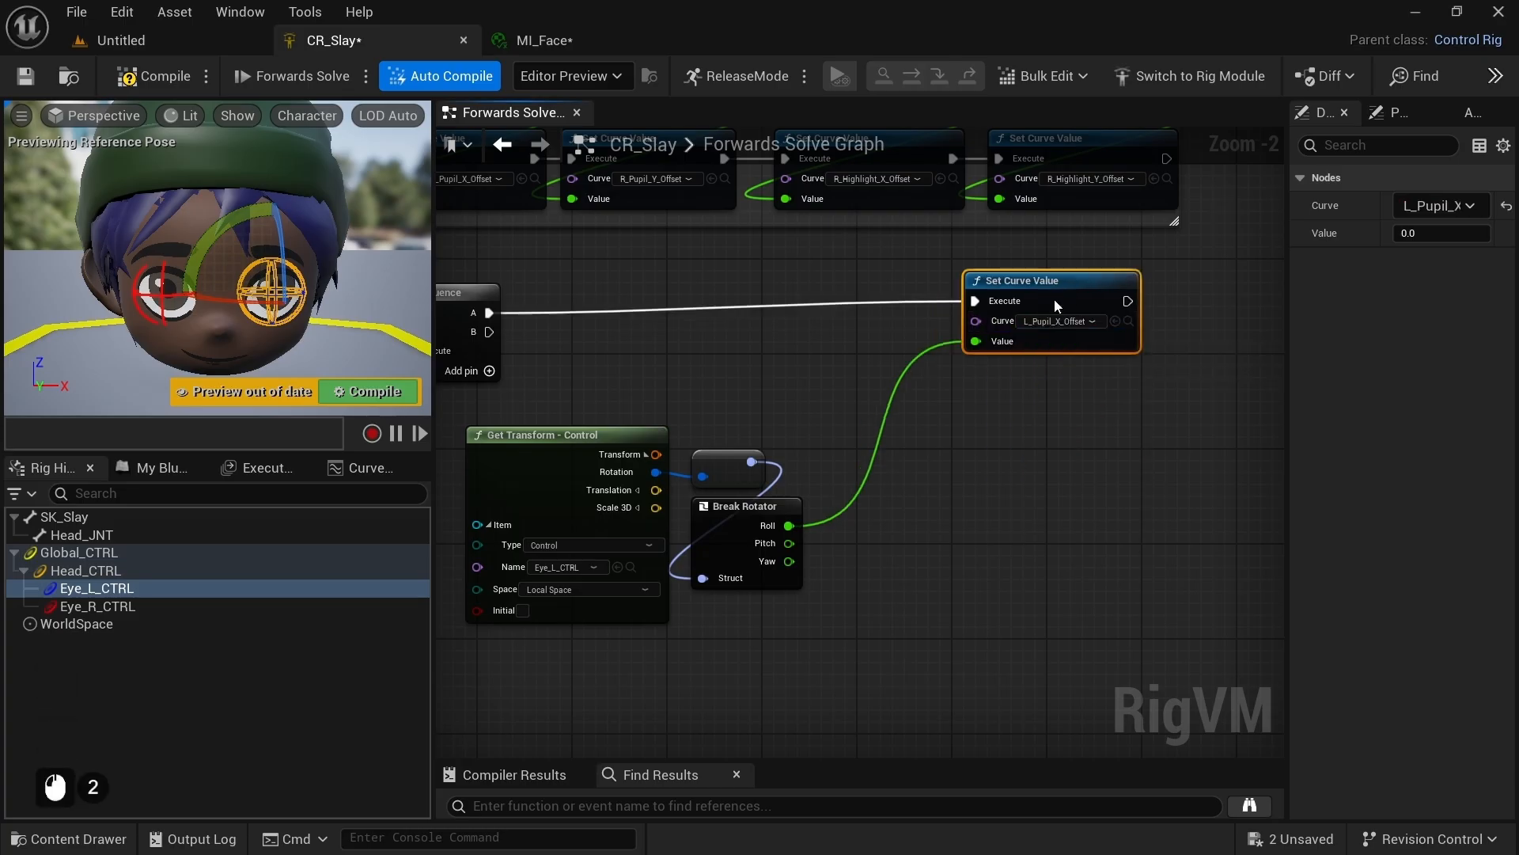
left_click(976, 313, "alt")
left_click_drag(489, 313, 975, 313)
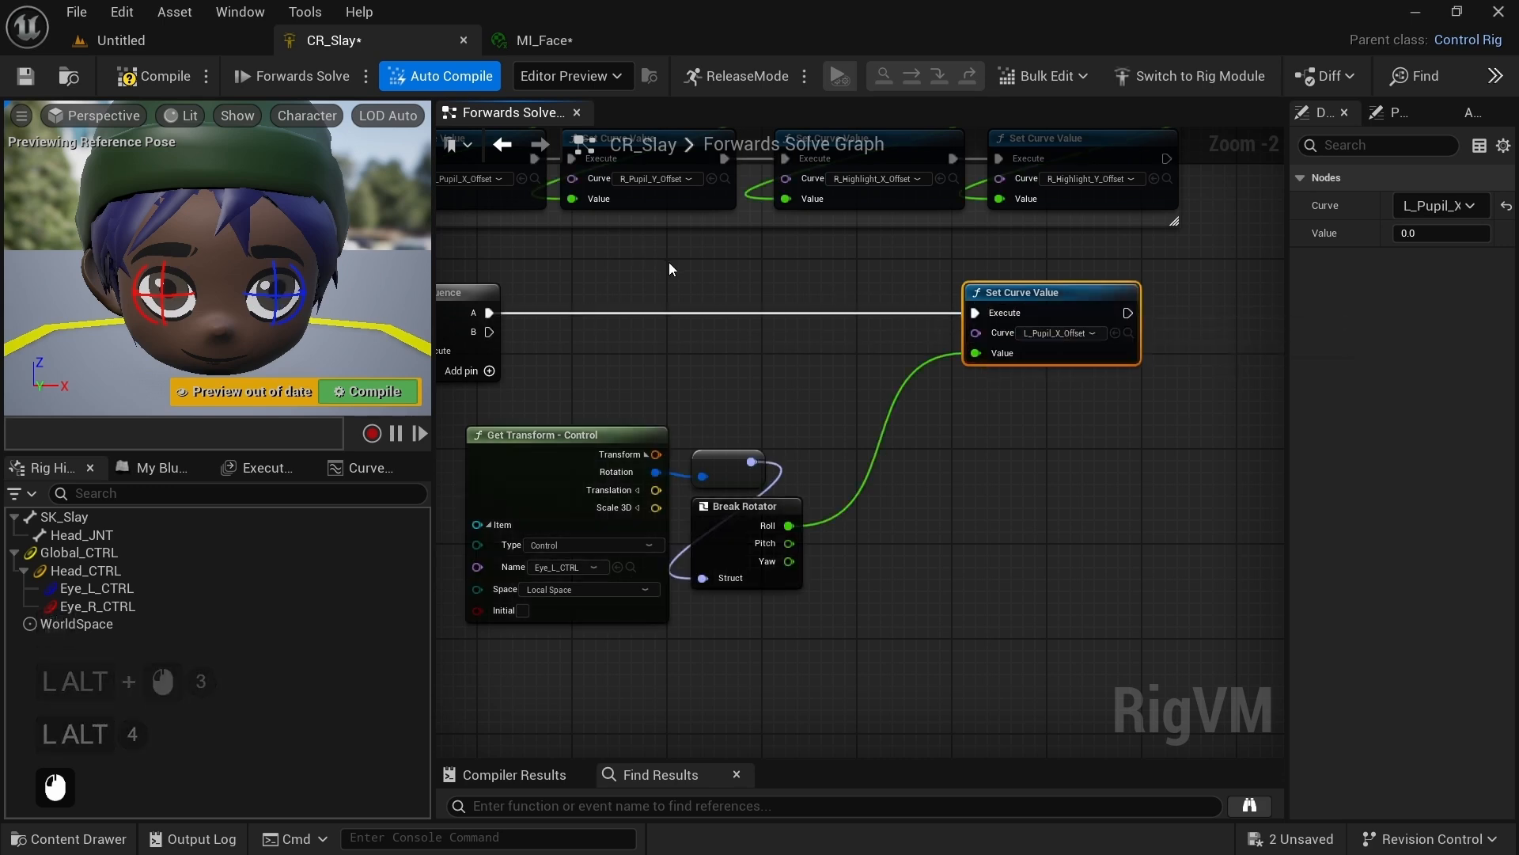
Step: Create an Add node from the Break Rotator's Roll output, beside the Break Rotator
right_click_drag(622, 255, 799, 664)
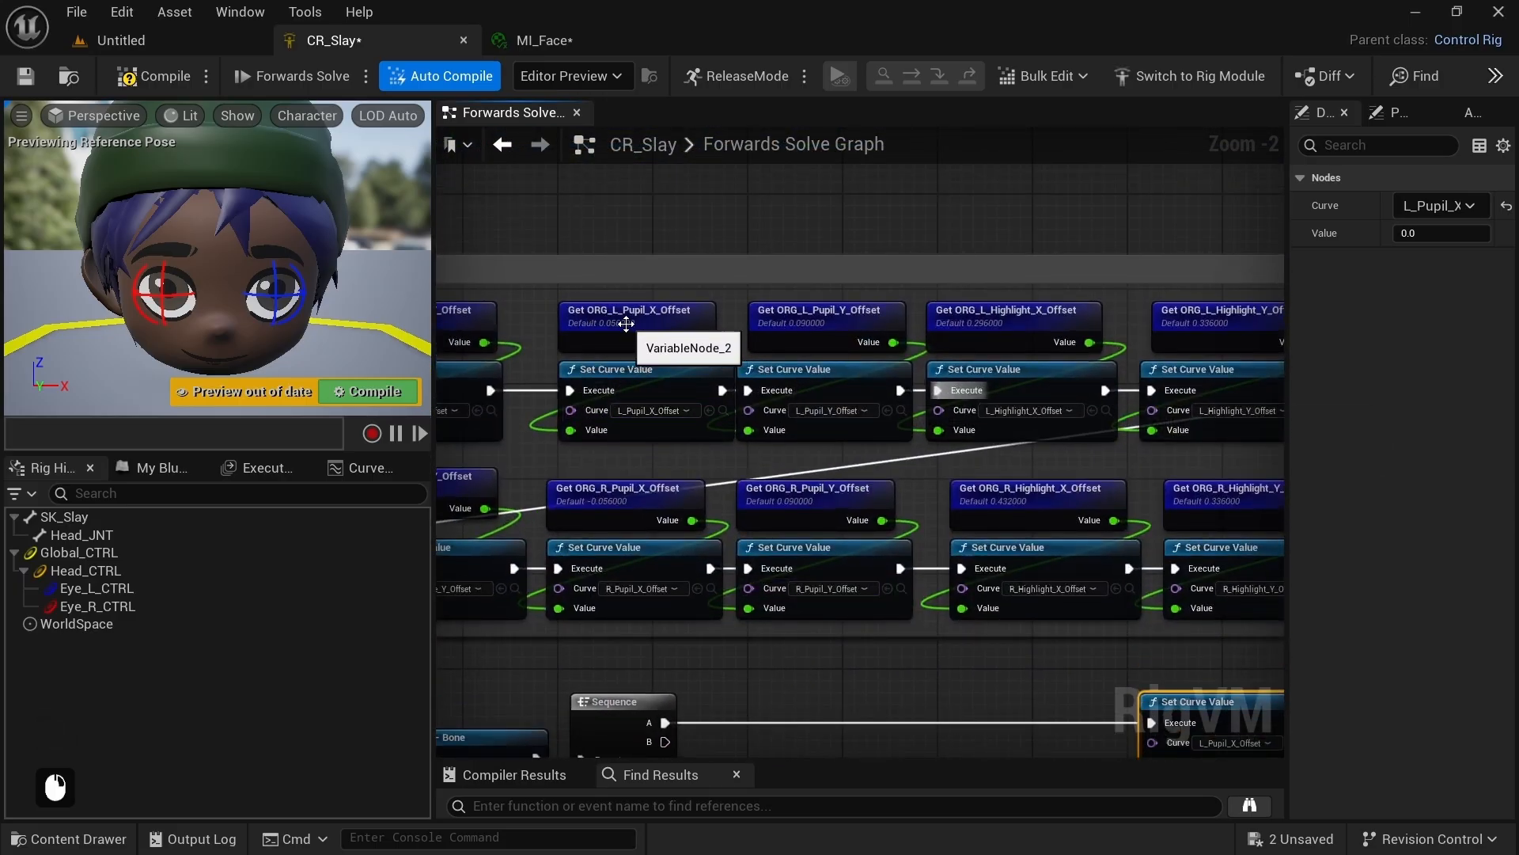
right_click_drag(815, 669, 652, 252)
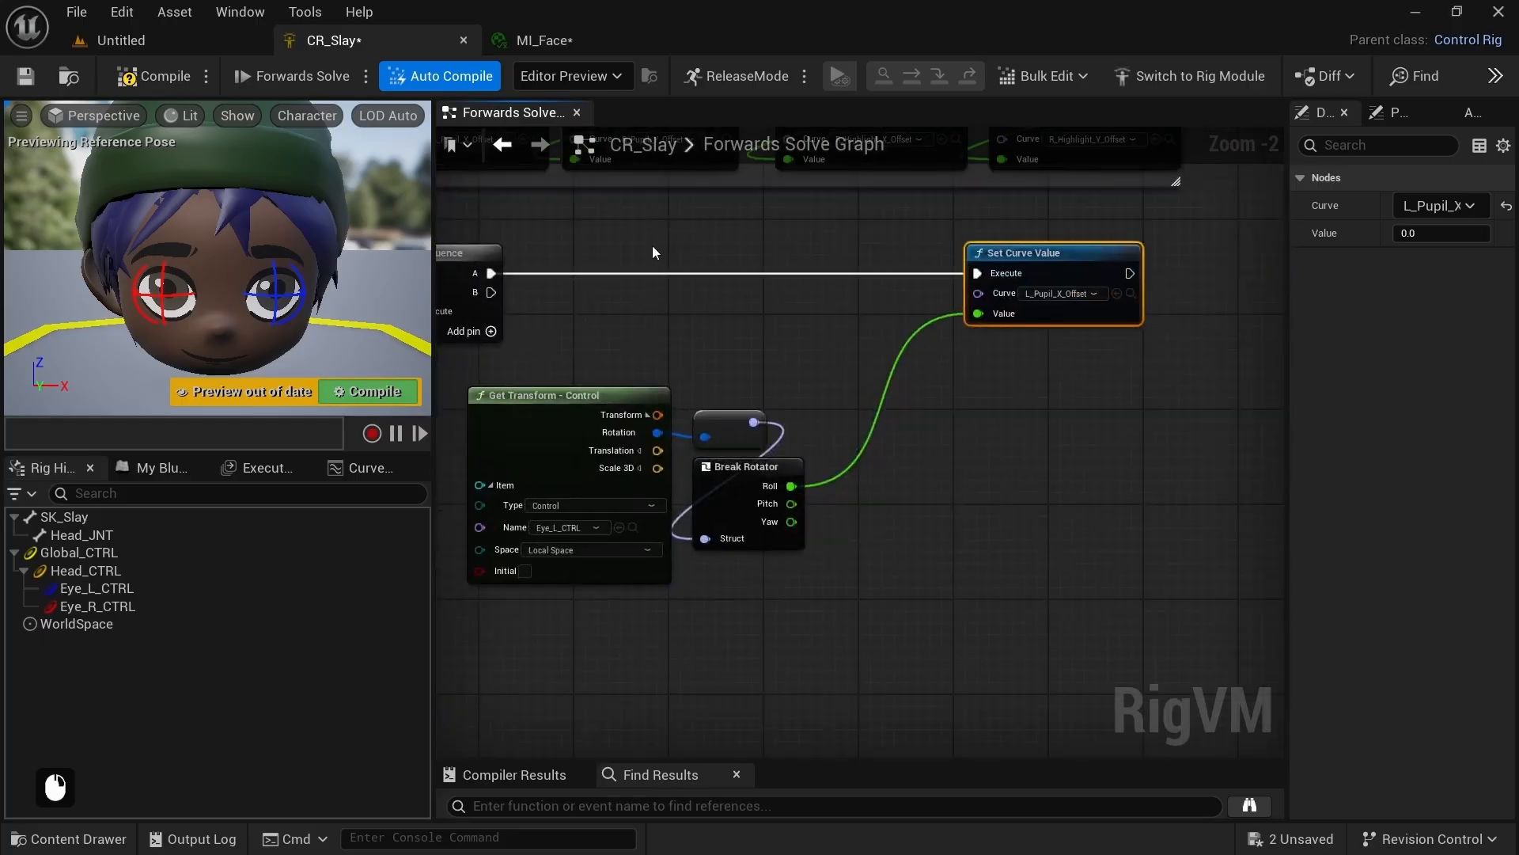
left_click_drag(792, 486, 888, 470)
type("add")
left_click(892, 348)
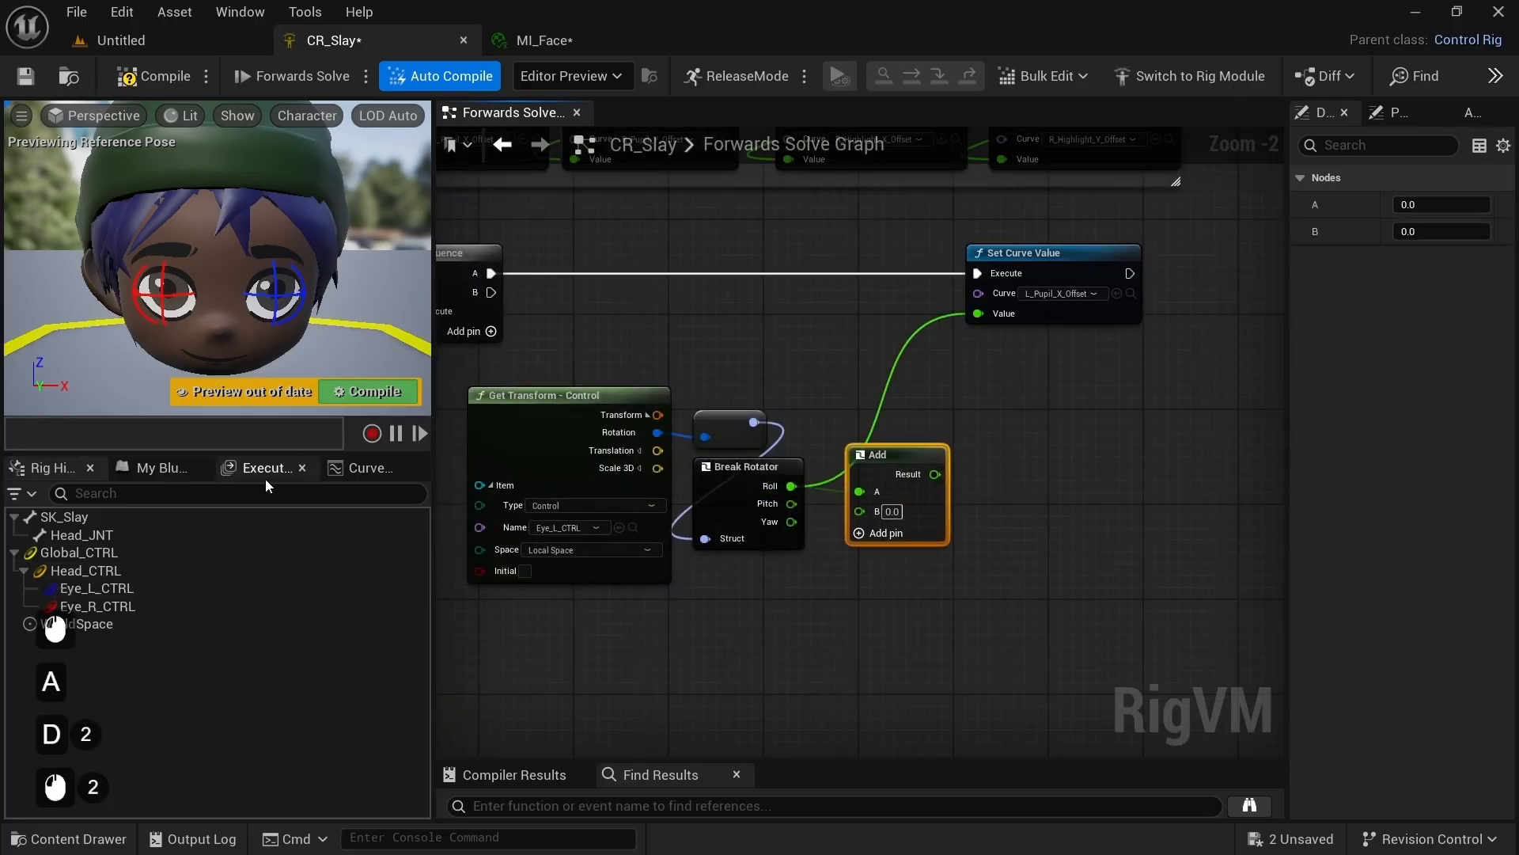
Step: Place an ORG_L_Pupil_X_Offset getter, feed it into the Add node's B input, and connect the Result to the Set Curve Value node
left_click(144, 467)
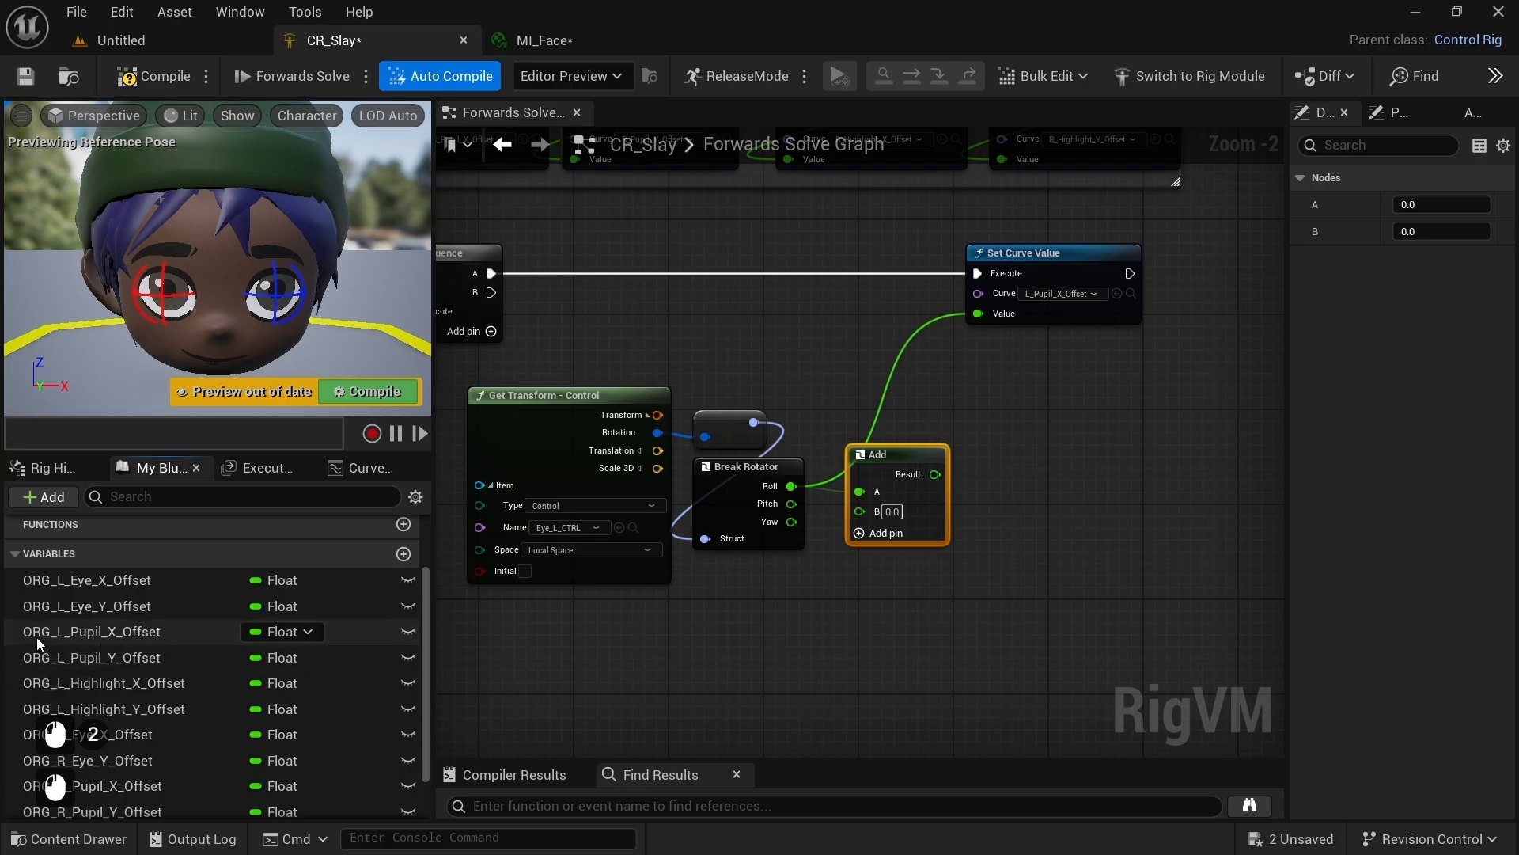
left_click_drag(116, 635, 763, 614)
left_click(816, 620)
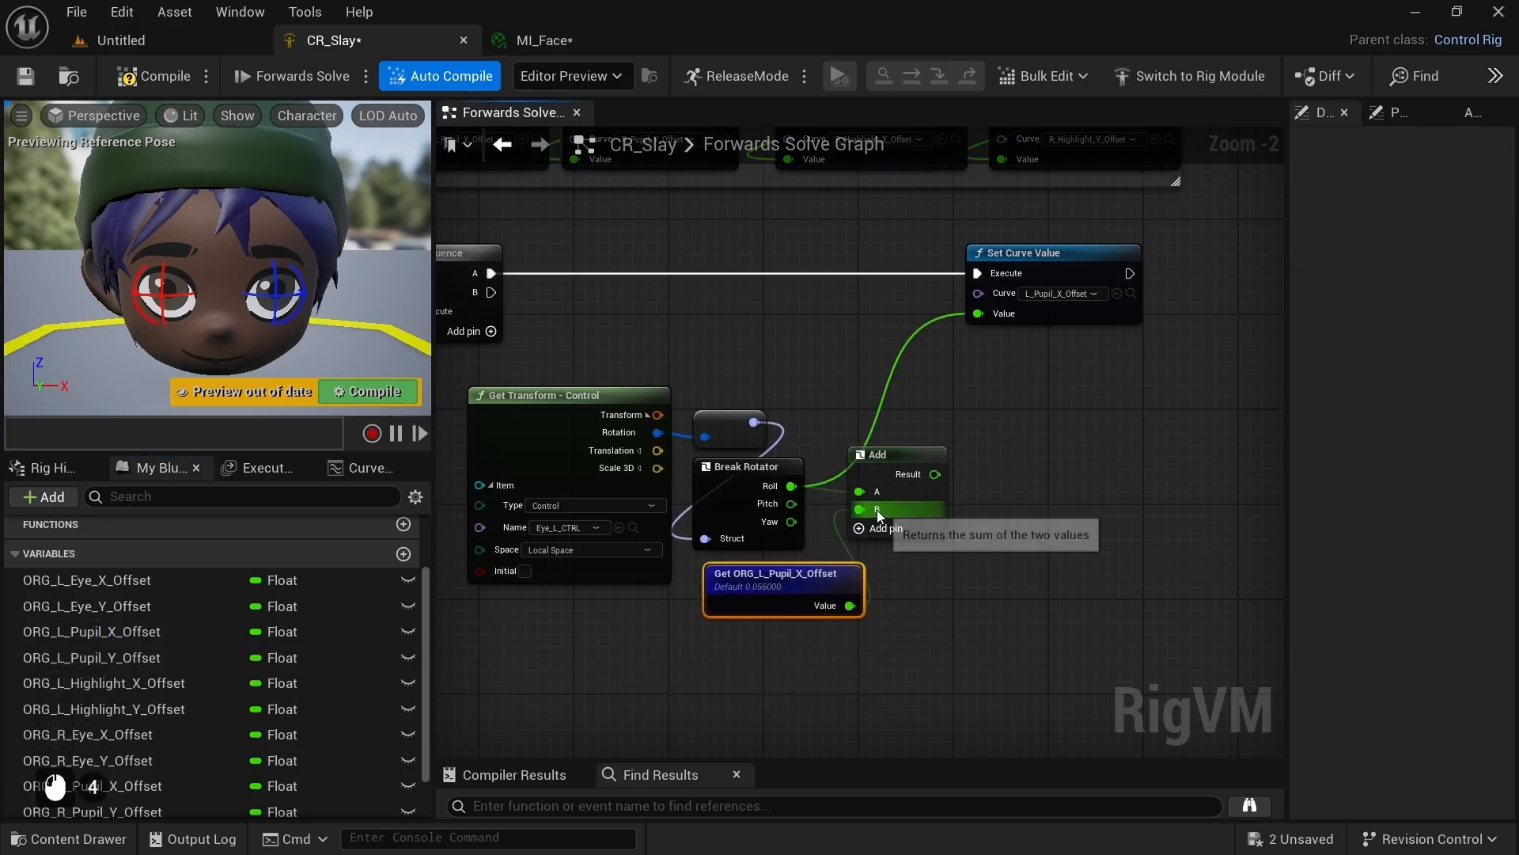
left_click_drag(877, 509, 980, 313)
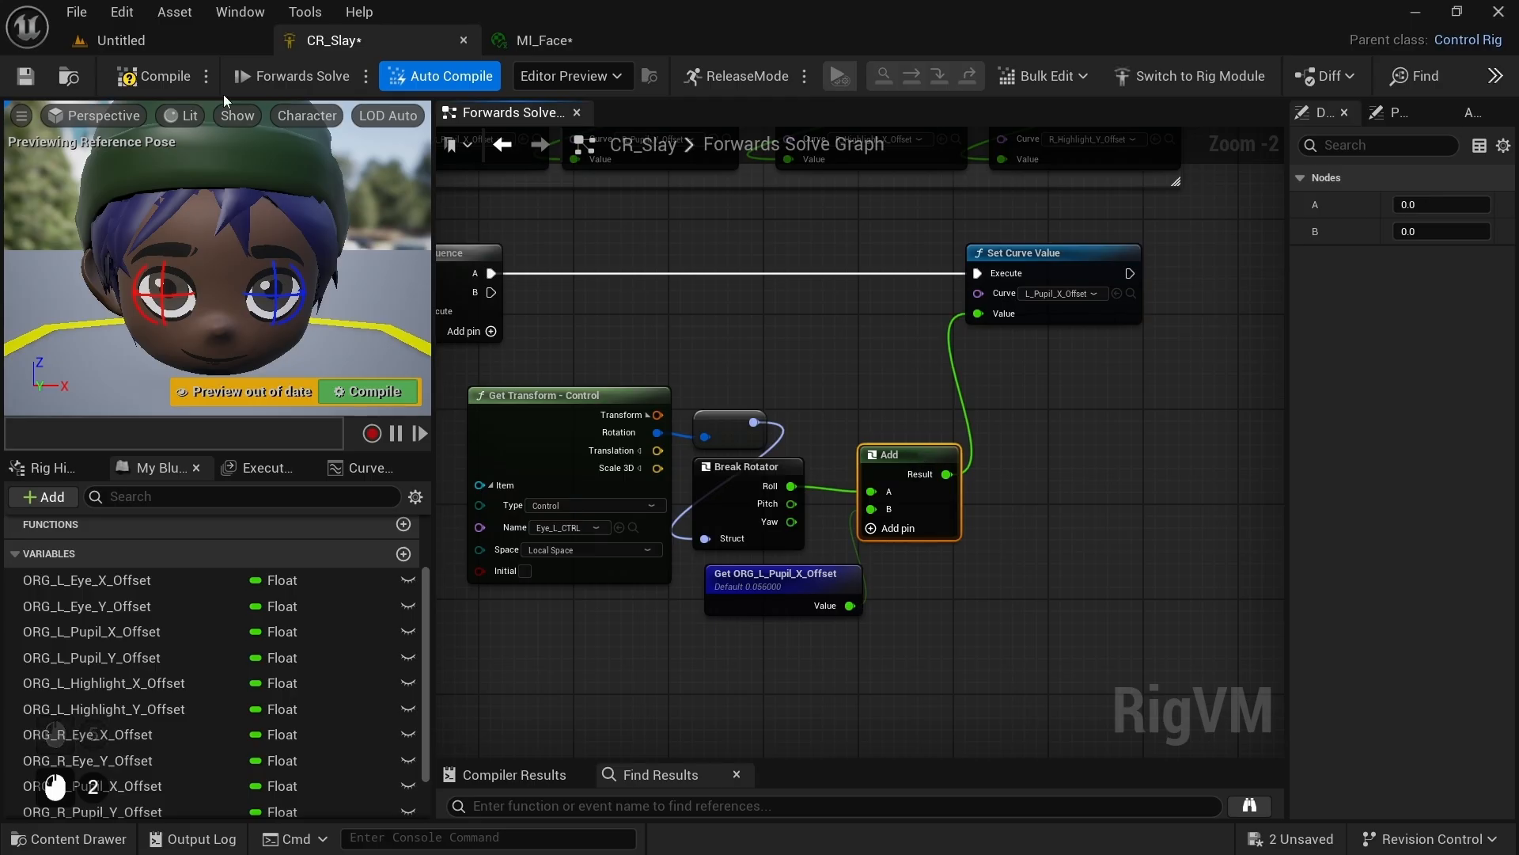
Step: Reconnect Sequence output A to the Set Curve Value node, then compile and save the control rig
left_click(176, 78)
left_click(978, 274, "alt")
left_click_drag(492, 273, 978, 273)
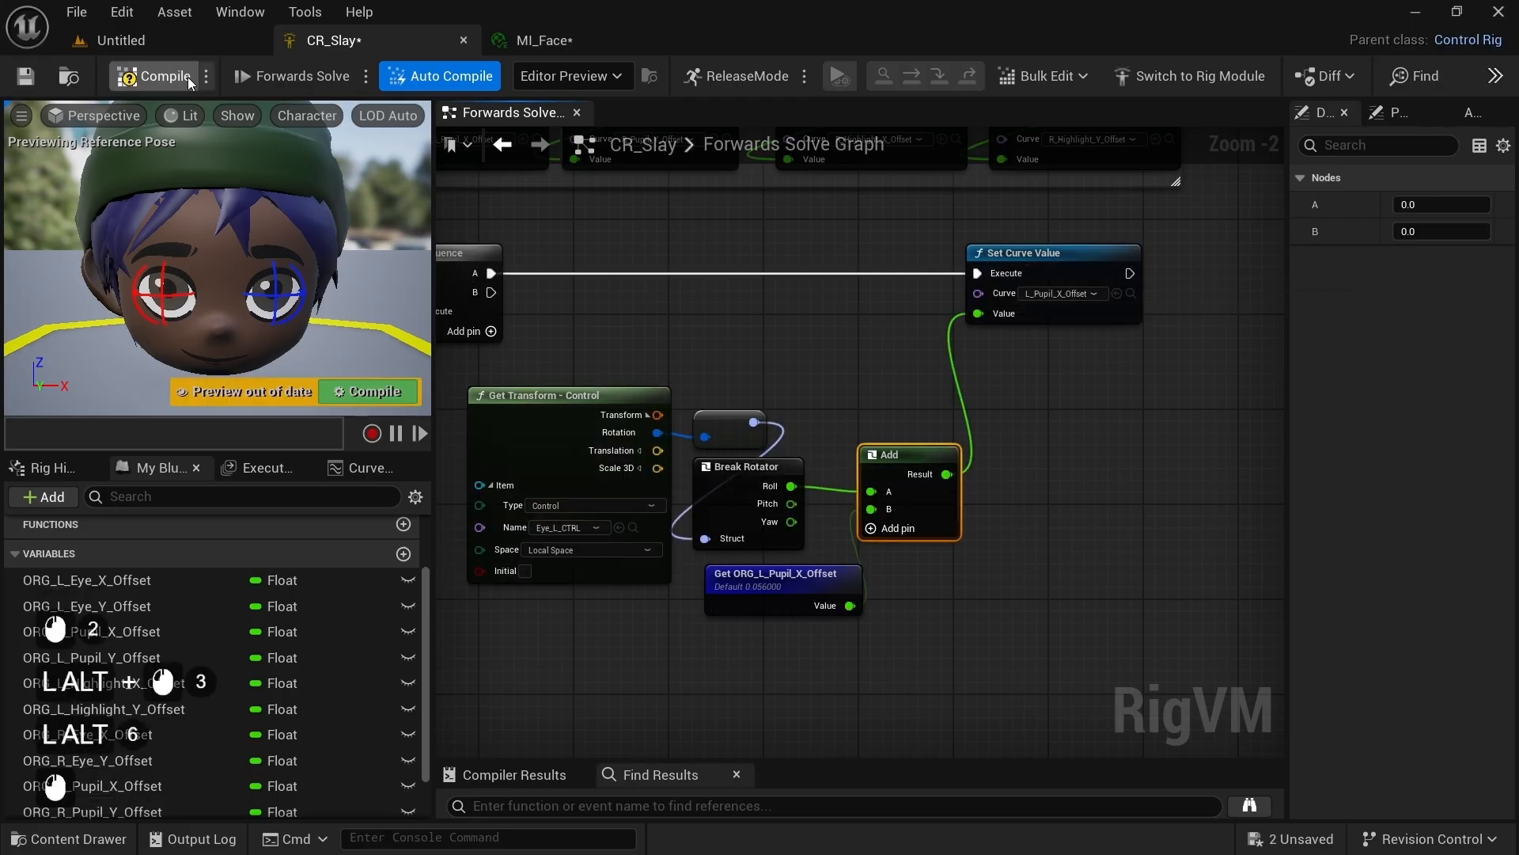
left_click(188, 83)
left_click(27, 78)
Step: Rotate Eye_L_CTRL in the viewport to test how the left pupil reacts, and recompile to reset the pose
left_click(276, 295)
right_click_drag(273, 296, 277, 299)
key("w")
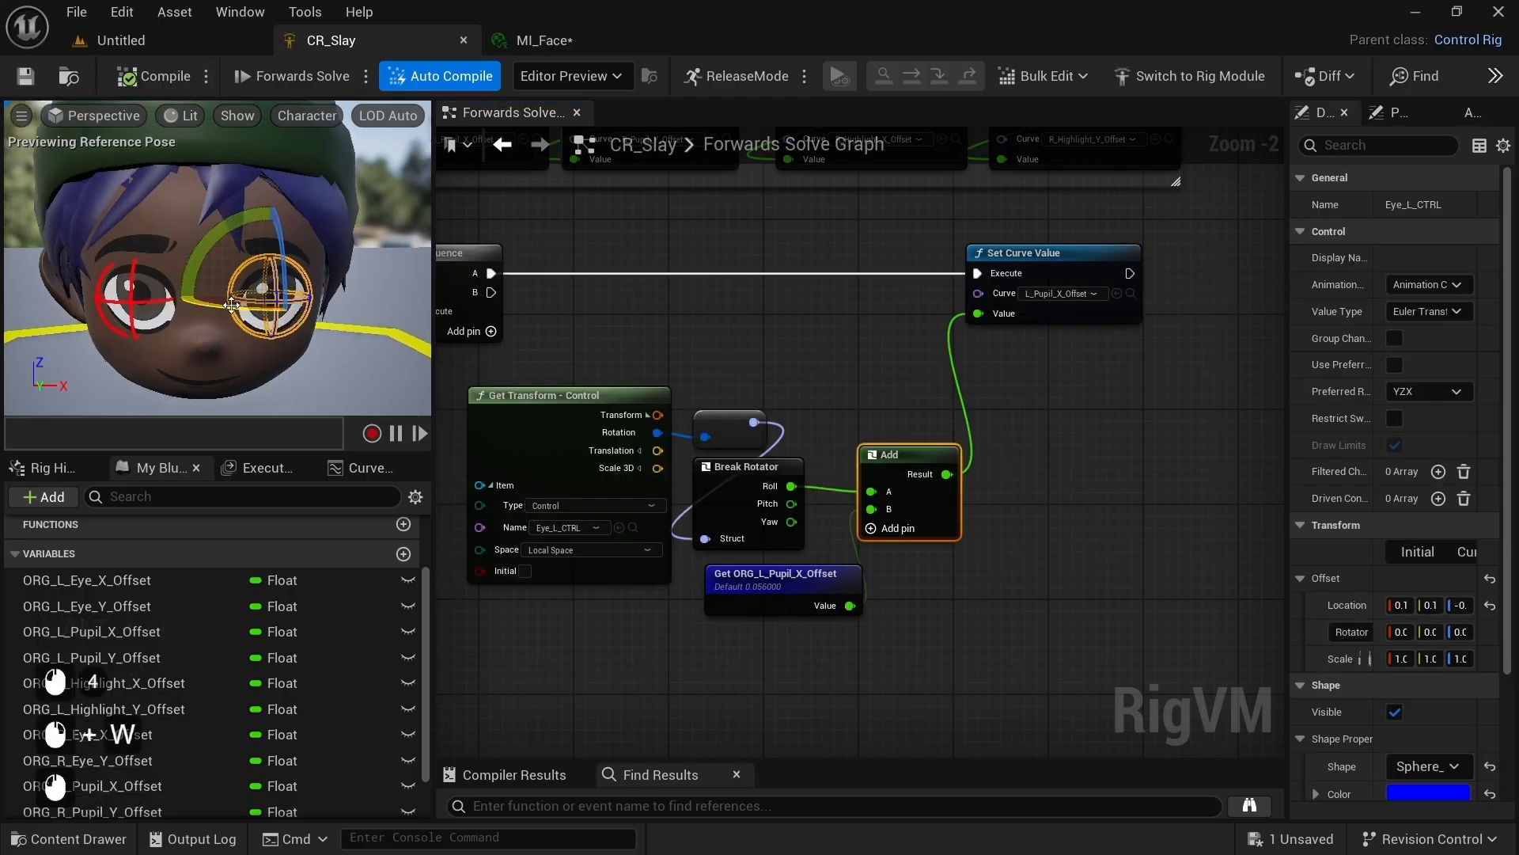
left_click_drag(231, 305, 142, 306)
left_click(144, 84)
left_click(274, 297)
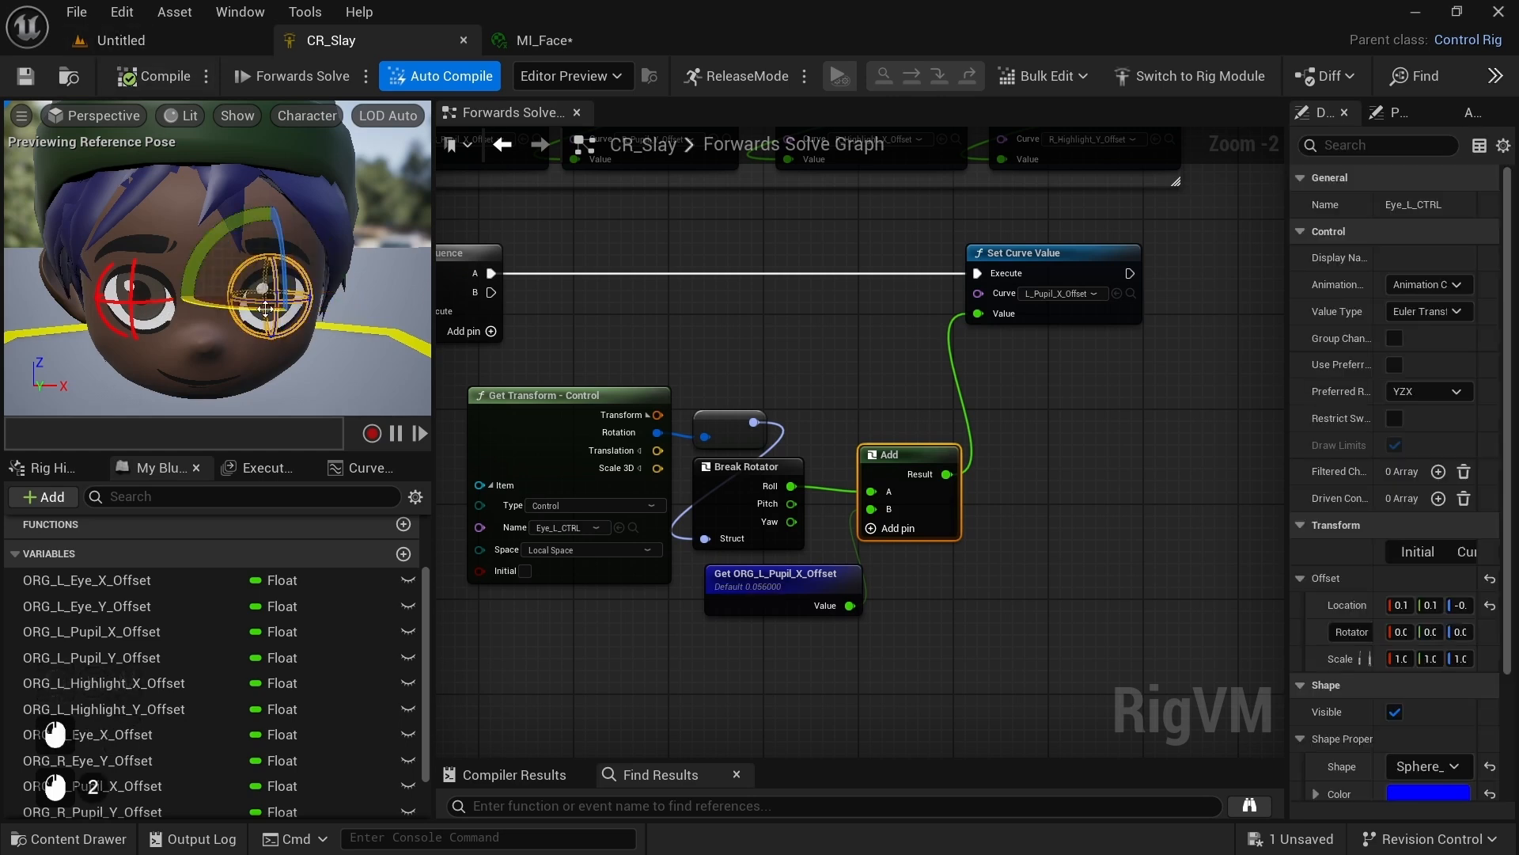
Step: Make room before the Add node and insert a Multiply node between the Roll output and the Add node's A input
right_click_drag(785, 374, 856, 347)
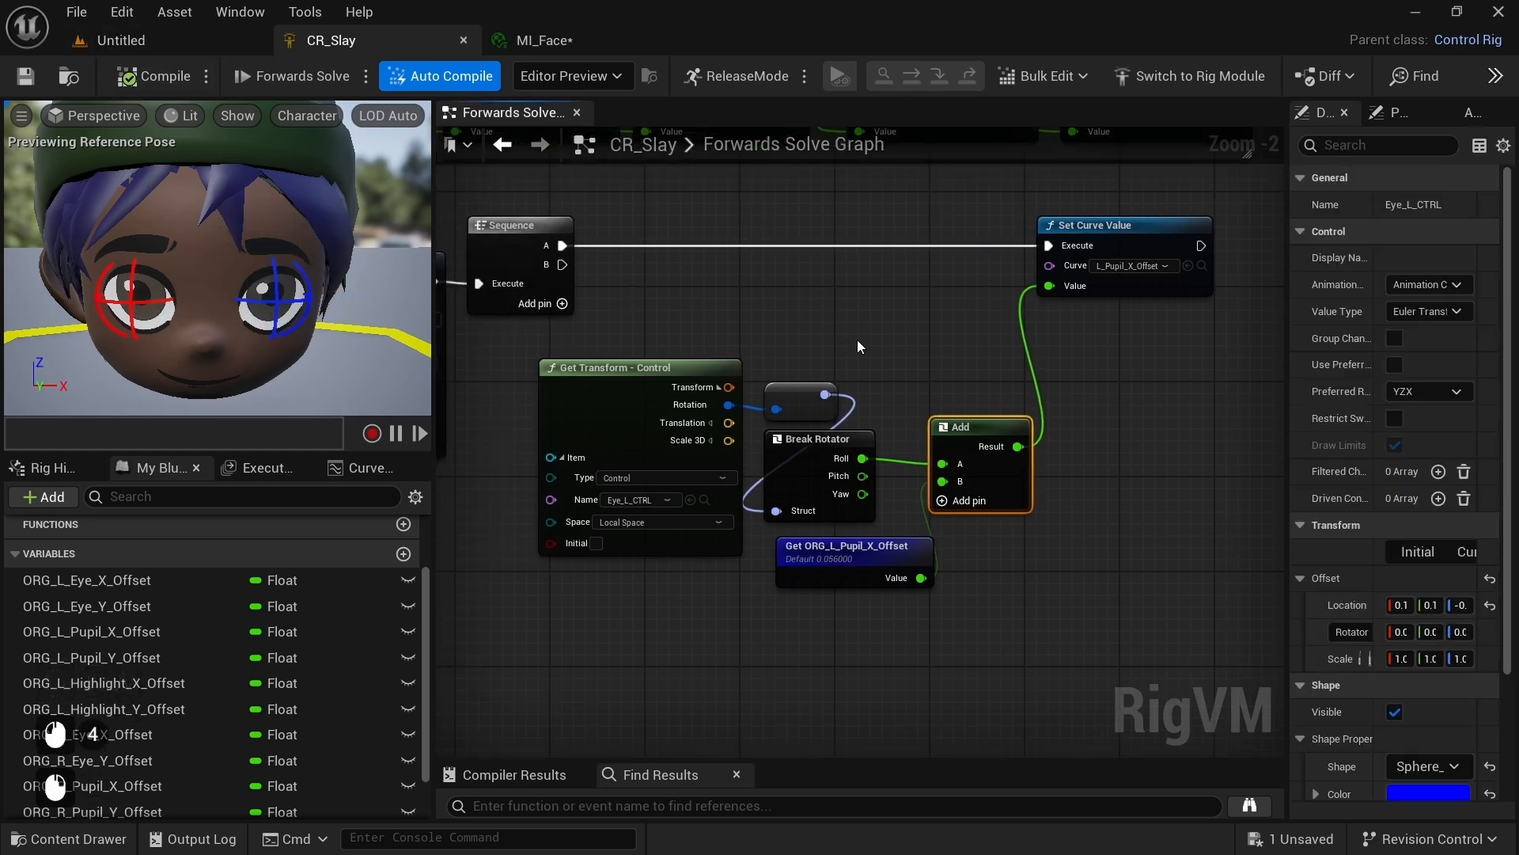
left_click_drag(855, 557, 1012, 539)
right_click_drag(1012, 539, 861, 439)
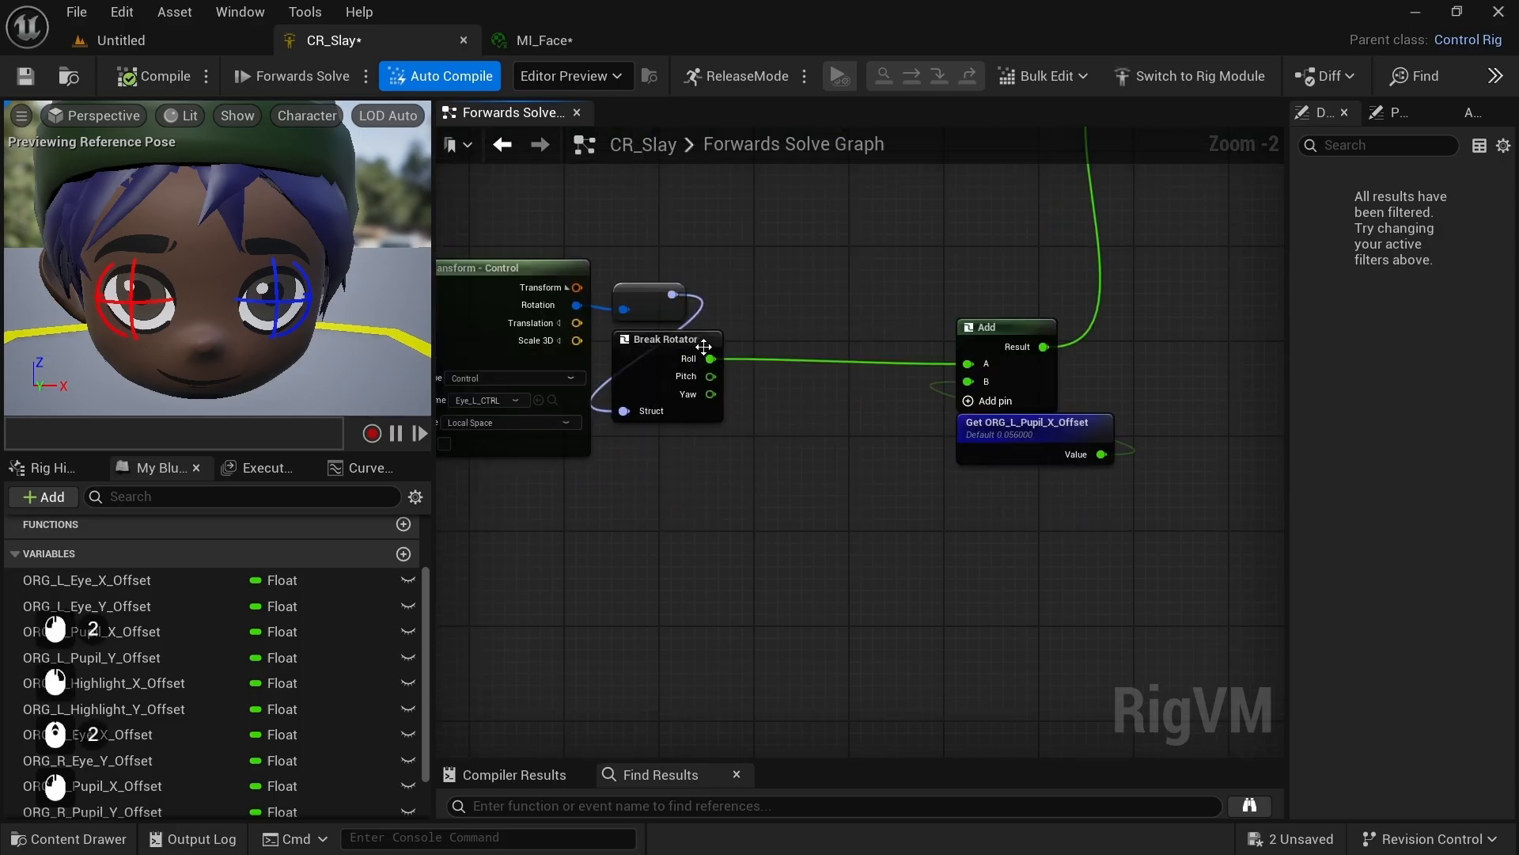
left_click_drag(710, 358, 749, 394)
type("mul")
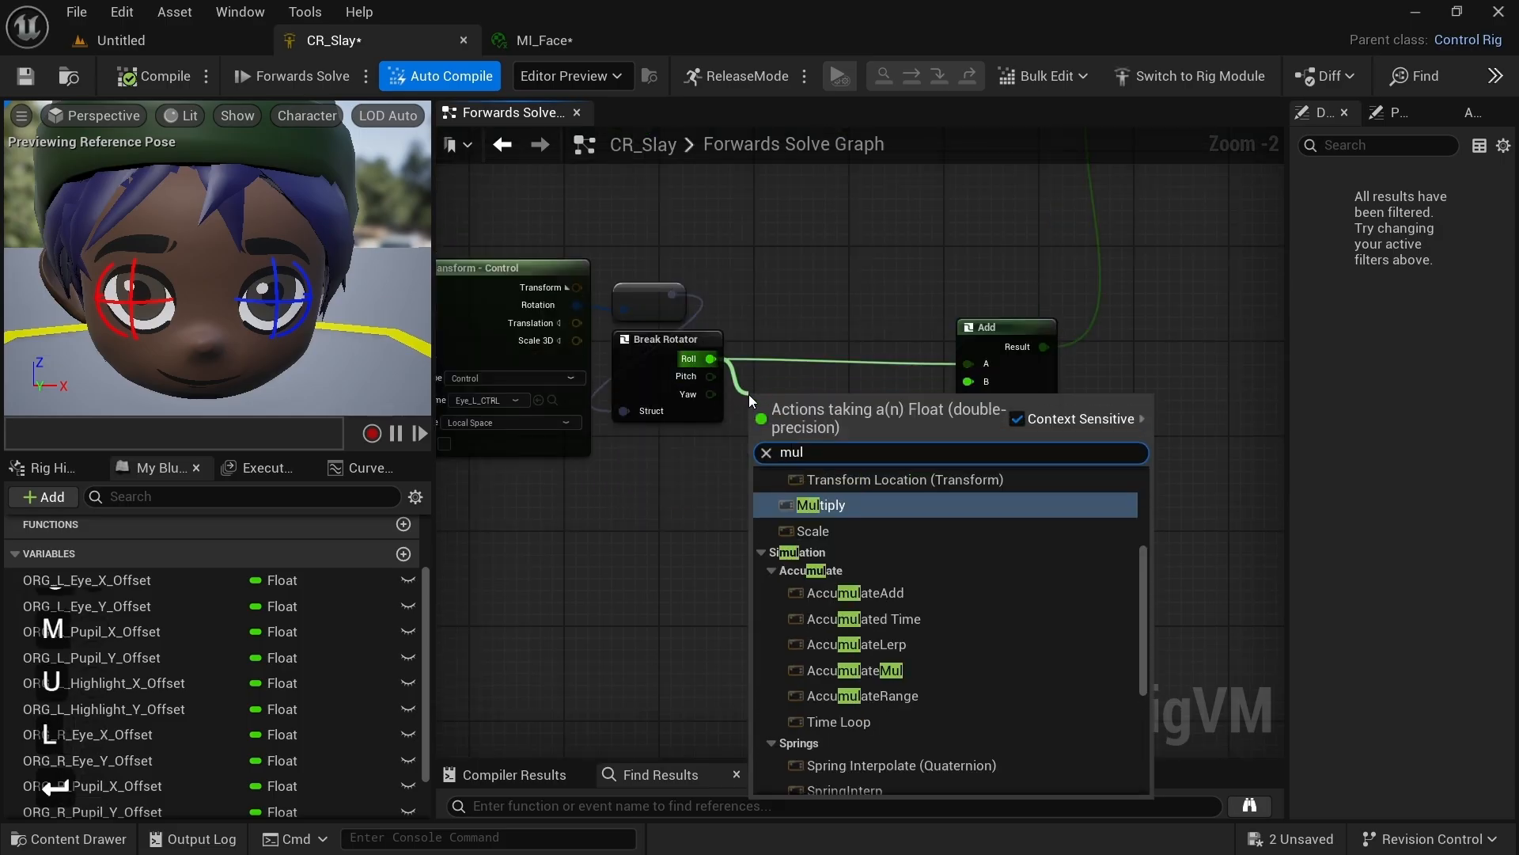
key("Return")
left_click_drag(768, 393, 968, 363)
Step: Frame the Multiply node in a comment titled "Set speed CTRL", set its B value to -0.005, and compile
type("cS")
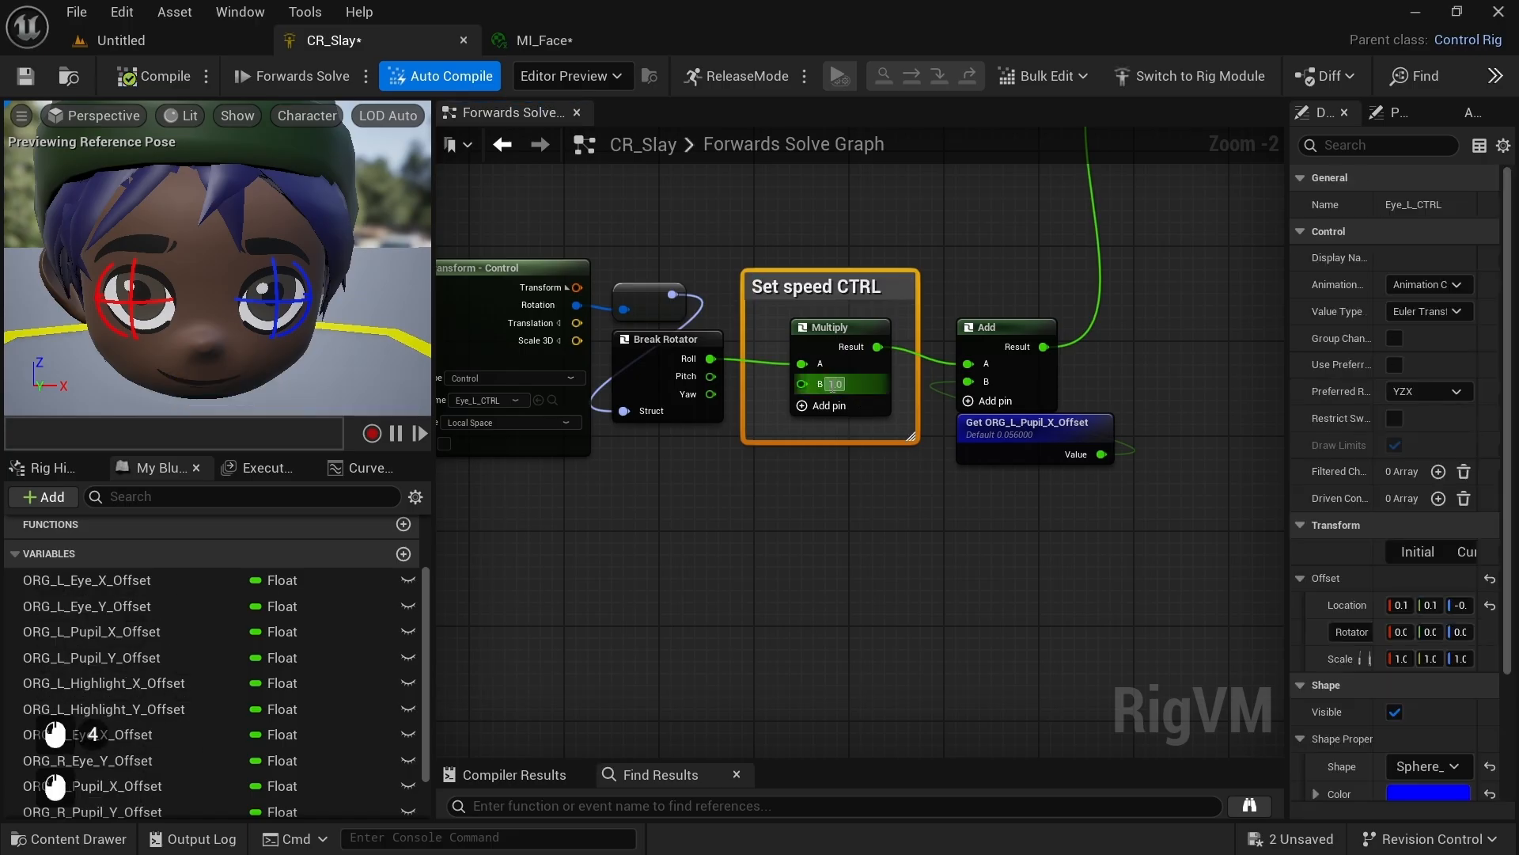
left_click(836, 385)
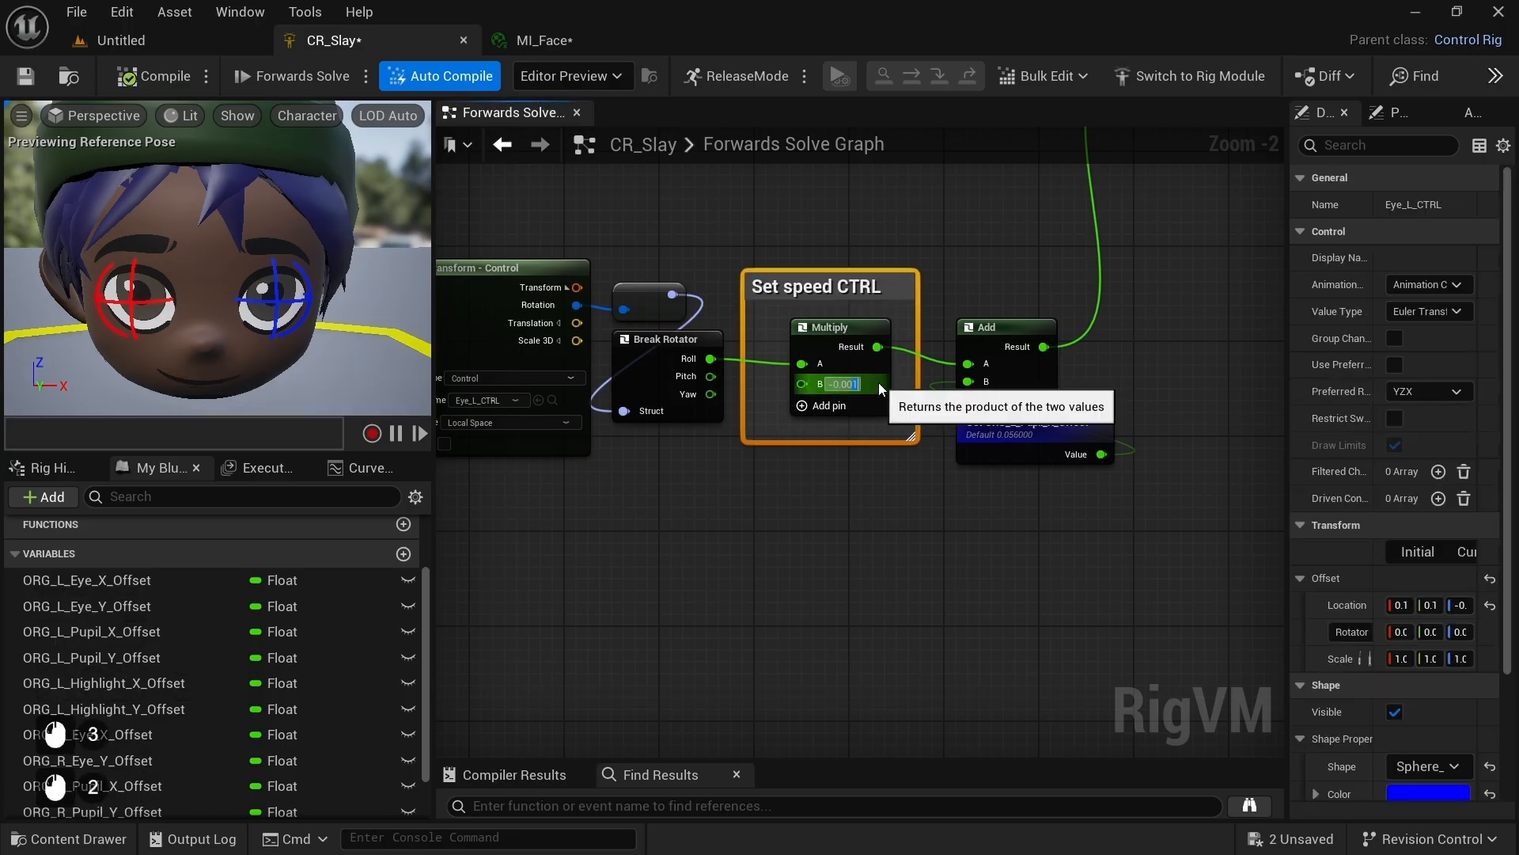
type("5")
key("Return")
left_click(168, 78)
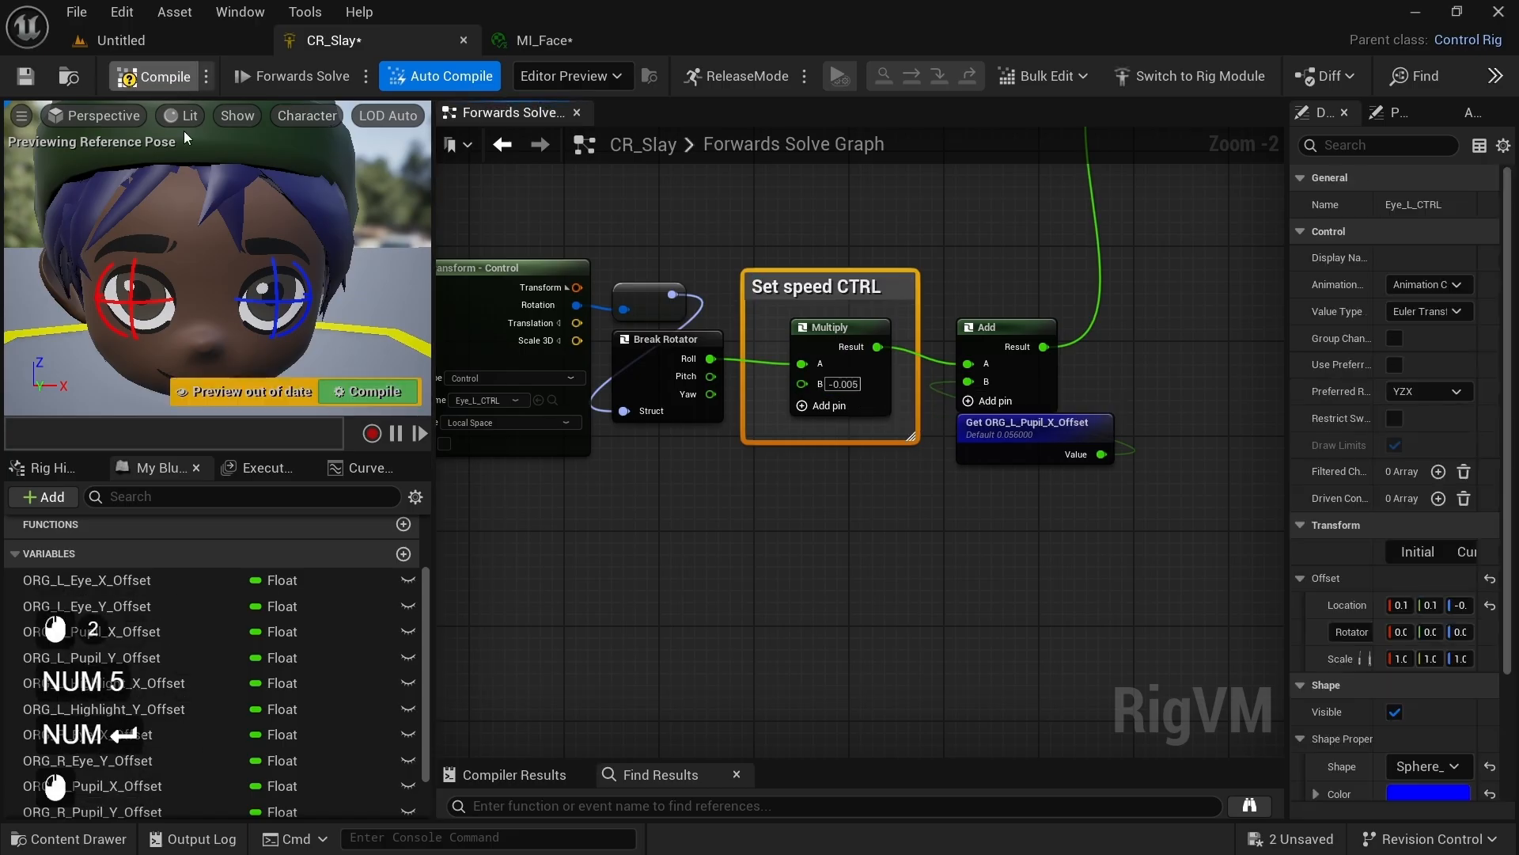
Step: Rotate Eye_L_CTRL in the viewport to check the left pupil's movement speed and direction
left_click(276, 307)
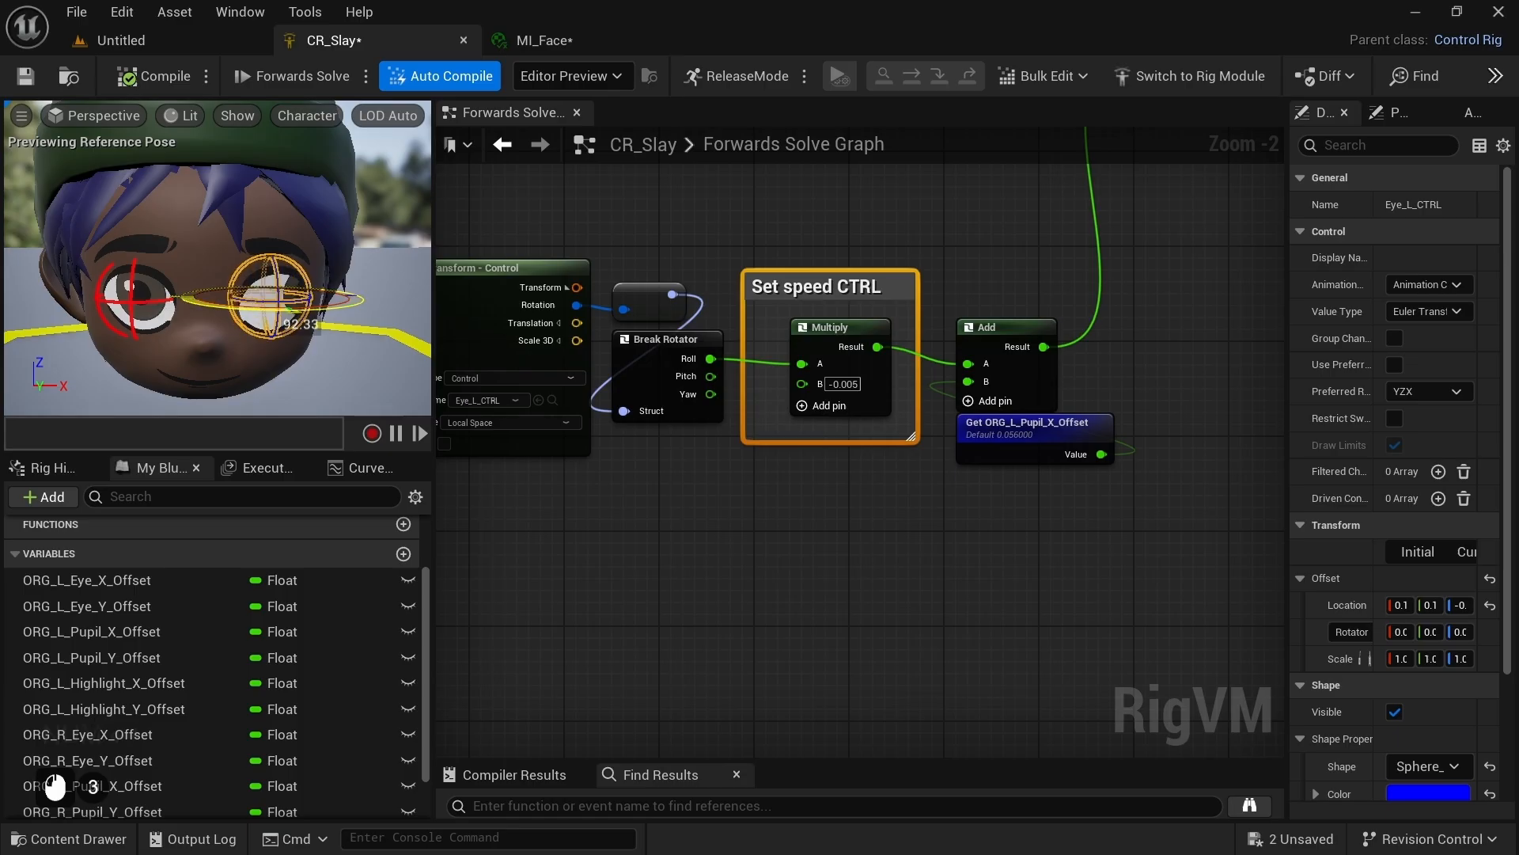
left_click_drag(316, 308, 273, 308)
left_click_drag(313, 243, 291, 214)
left_click(372, 261)
Step: Duplicate the Eye_L_CTRL node chain through the Add node and its getter below the original, and feed the copied Multiply from Yaw
scroll(952, 535, "down", 1)
right_click_drag(910, 546, 1054, 554)
scroll(952, 535, "up", 1)
left_click(582, 275)
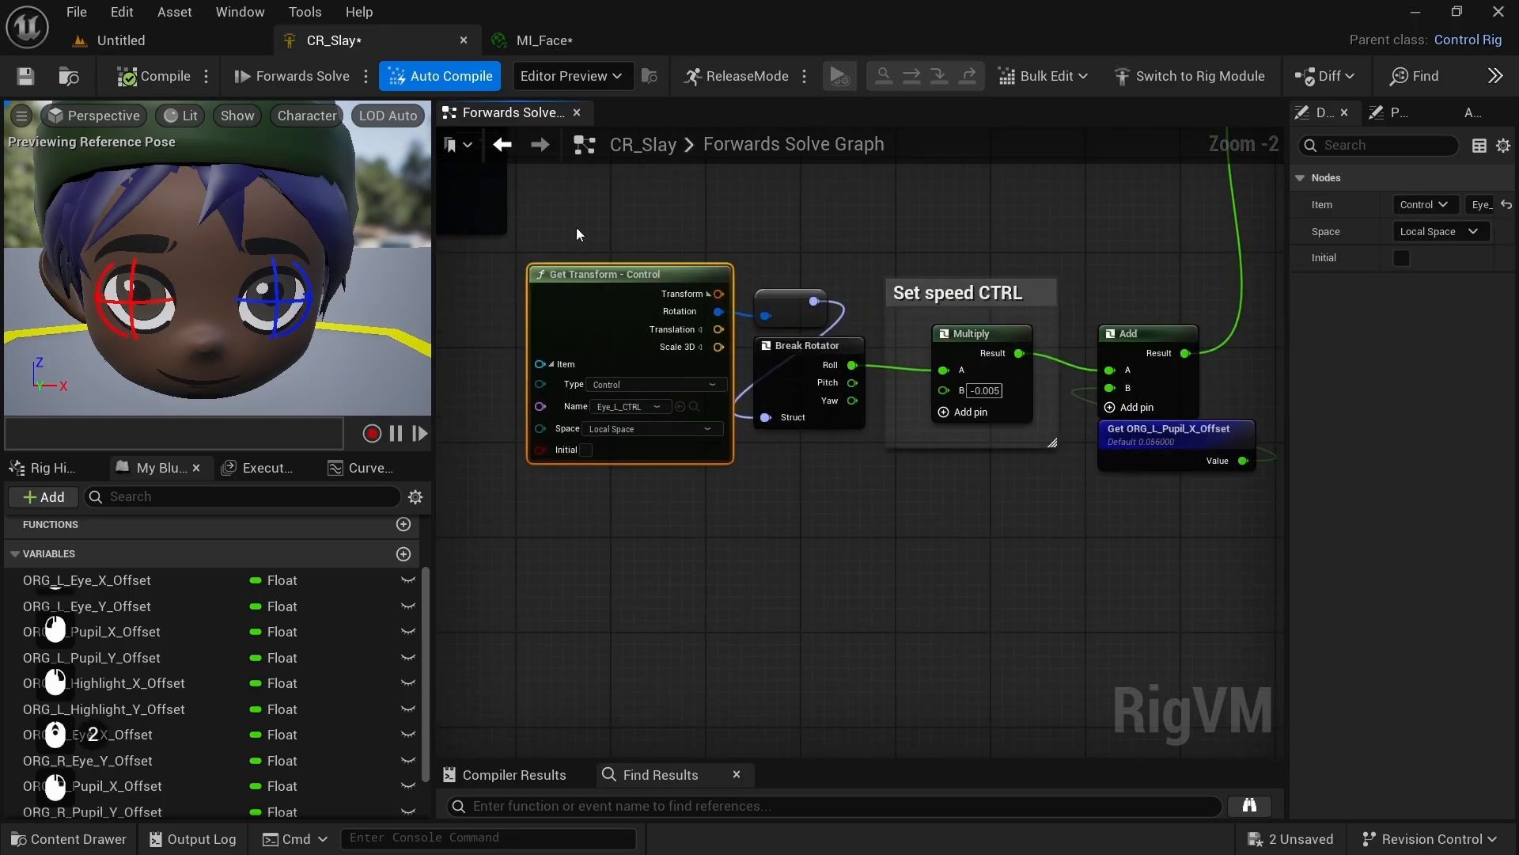
left_click_drag(576, 227, 990, 533)
key("ctrl+c")
key("ctrl+v")
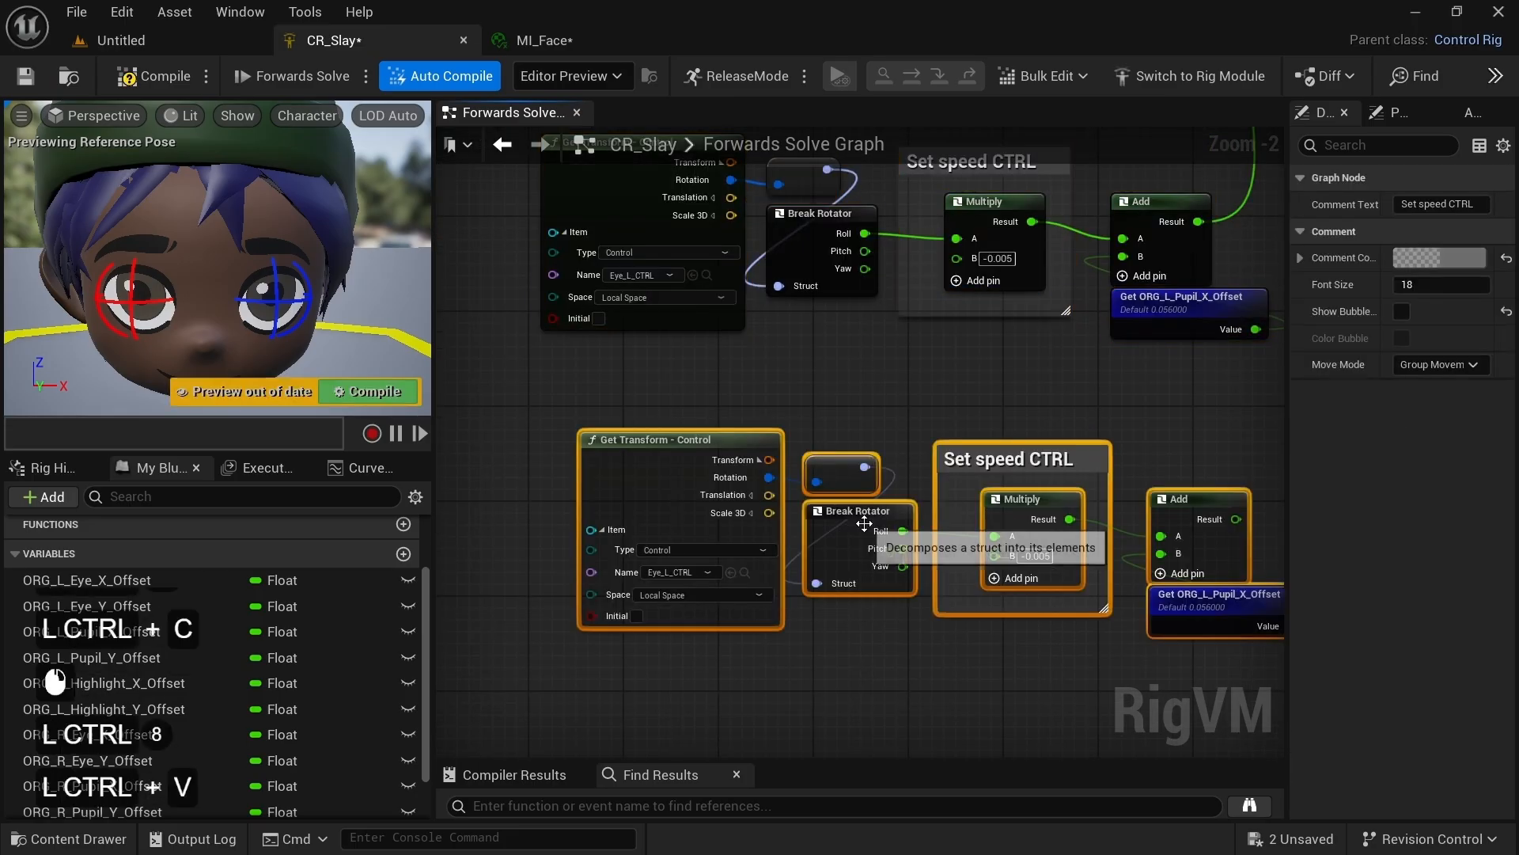
left_click_drag(680, 457, 642, 397)
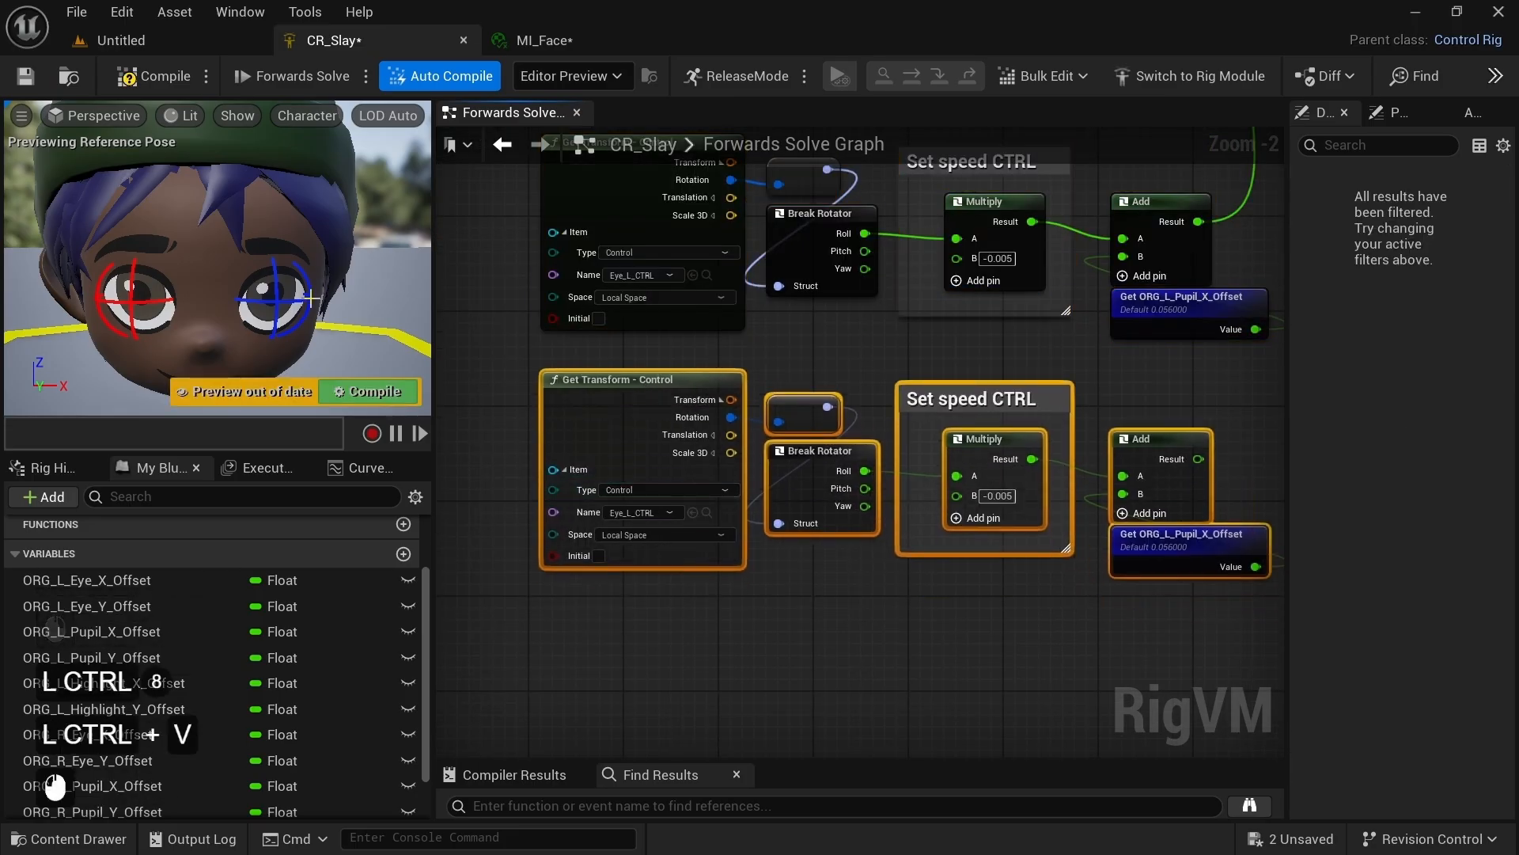
left_click(275, 300)
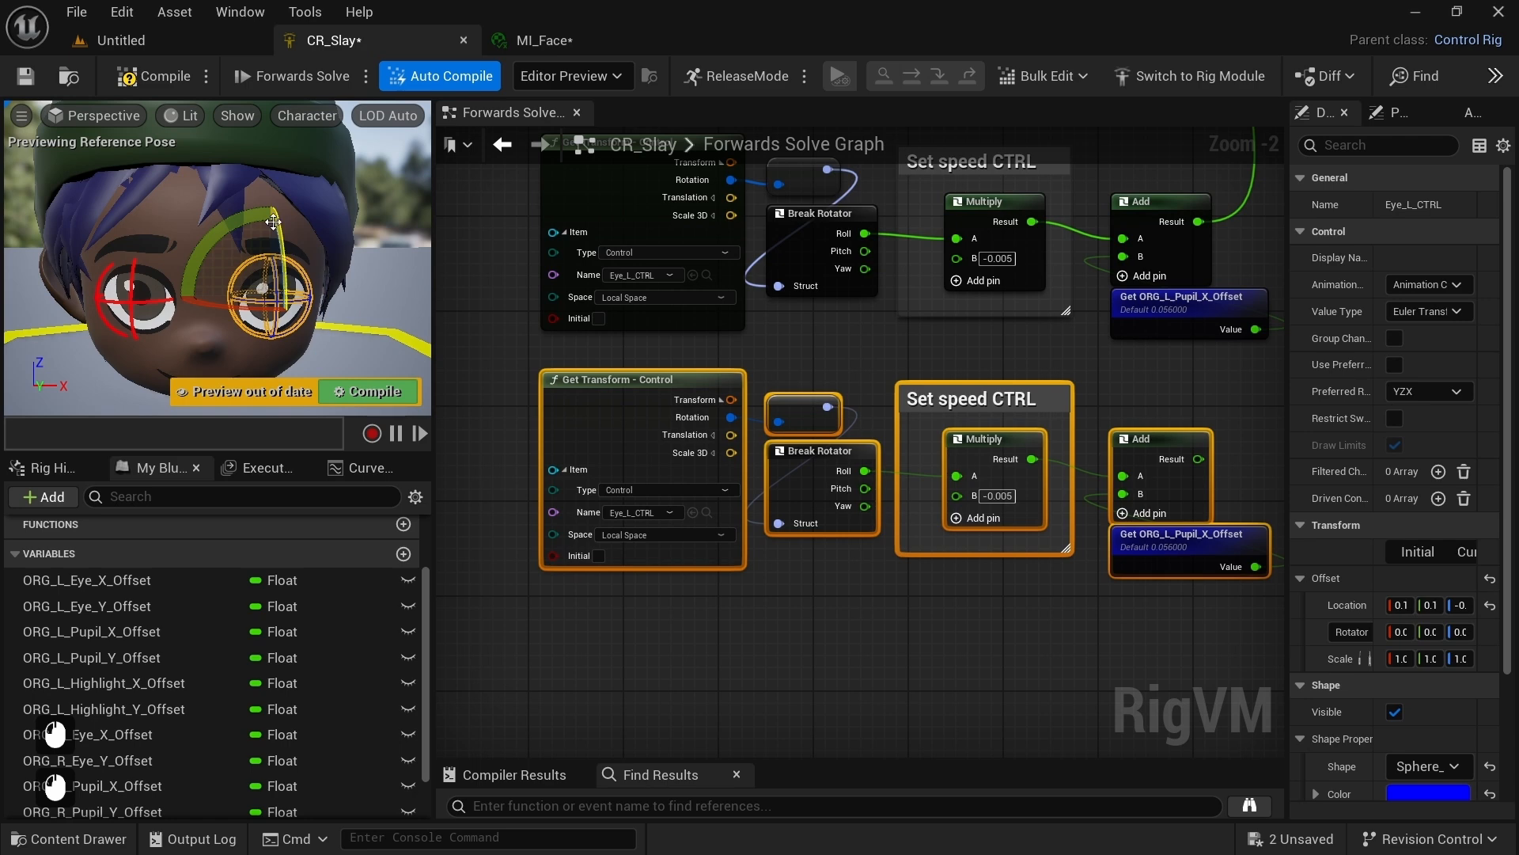
left_click_drag(865, 505, 956, 476)
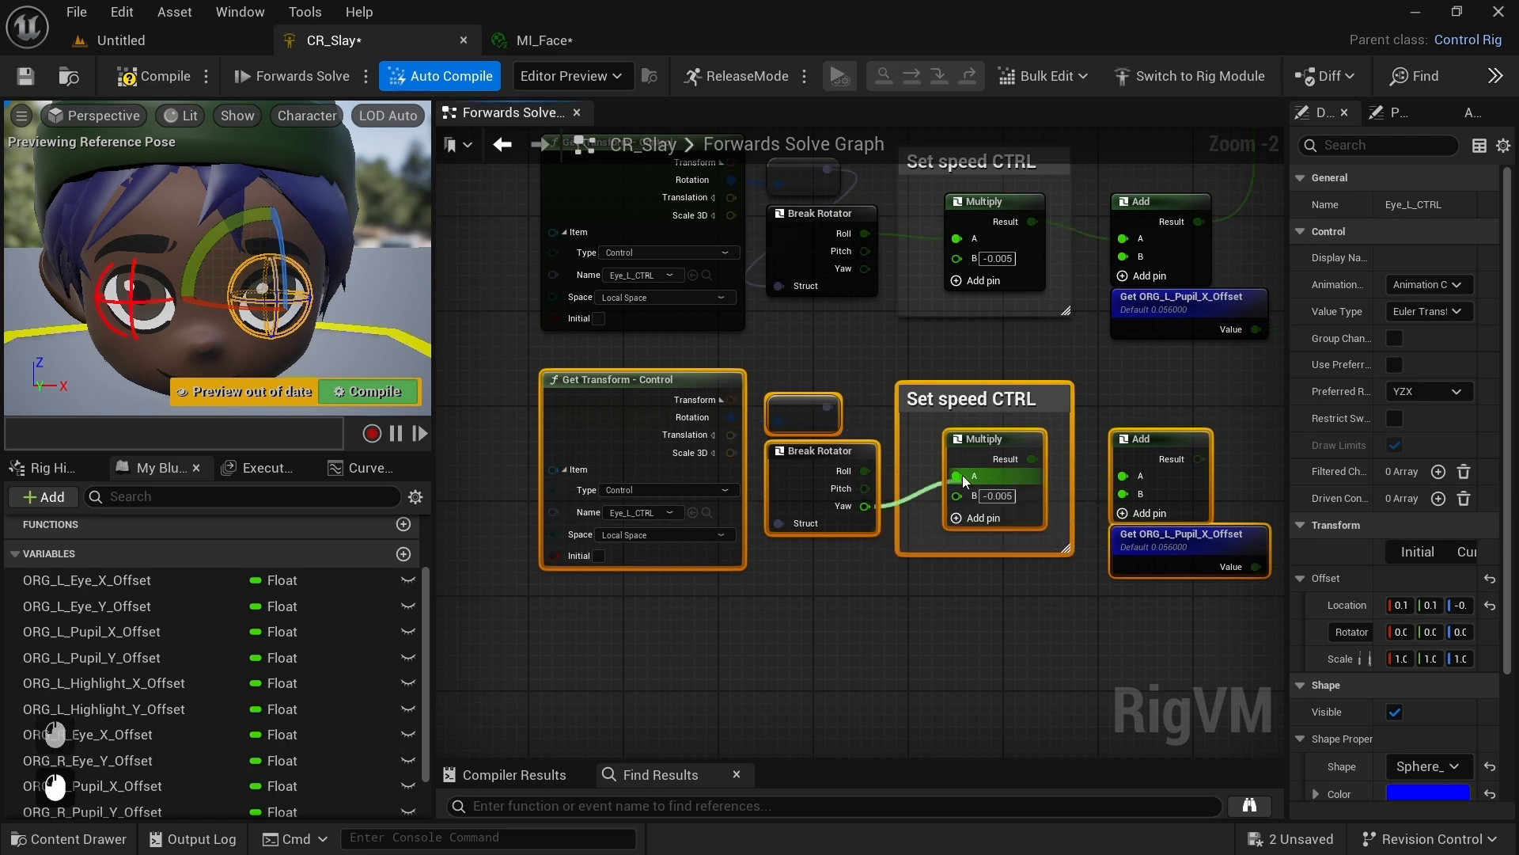
Step: Replace the copied ORG_L_Pupil_X_Offset getter with an ORG_L_Pupil_Y_Offset getter connected to the lower Add node's B input
right_click_drag(1048, 616, 790, 617)
left_click(899, 557)
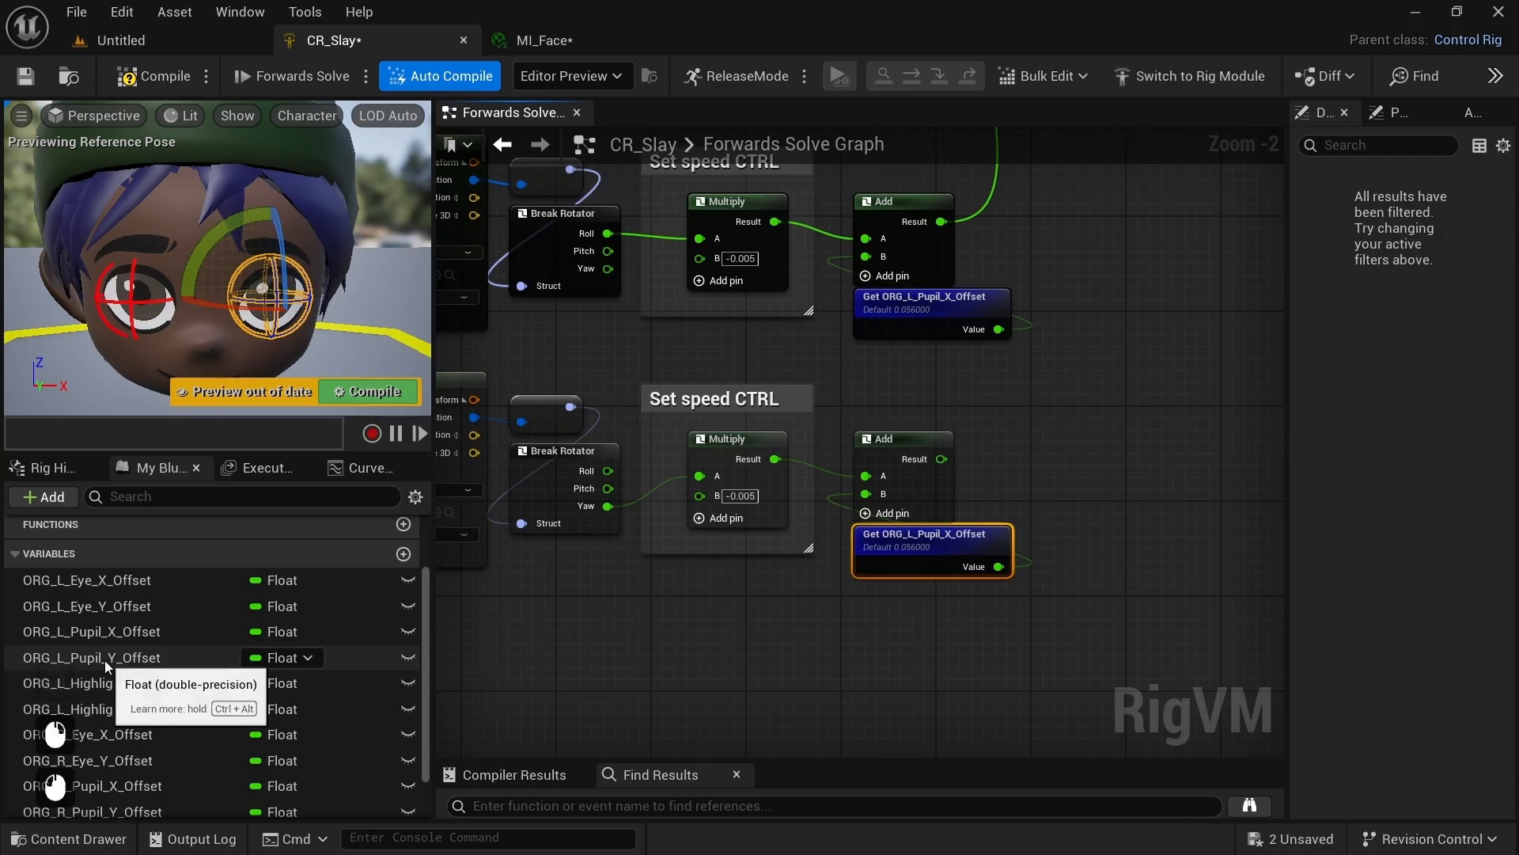
left_click_drag(106, 658, 799, 631)
left_click(892, 671)
left_click(942, 556)
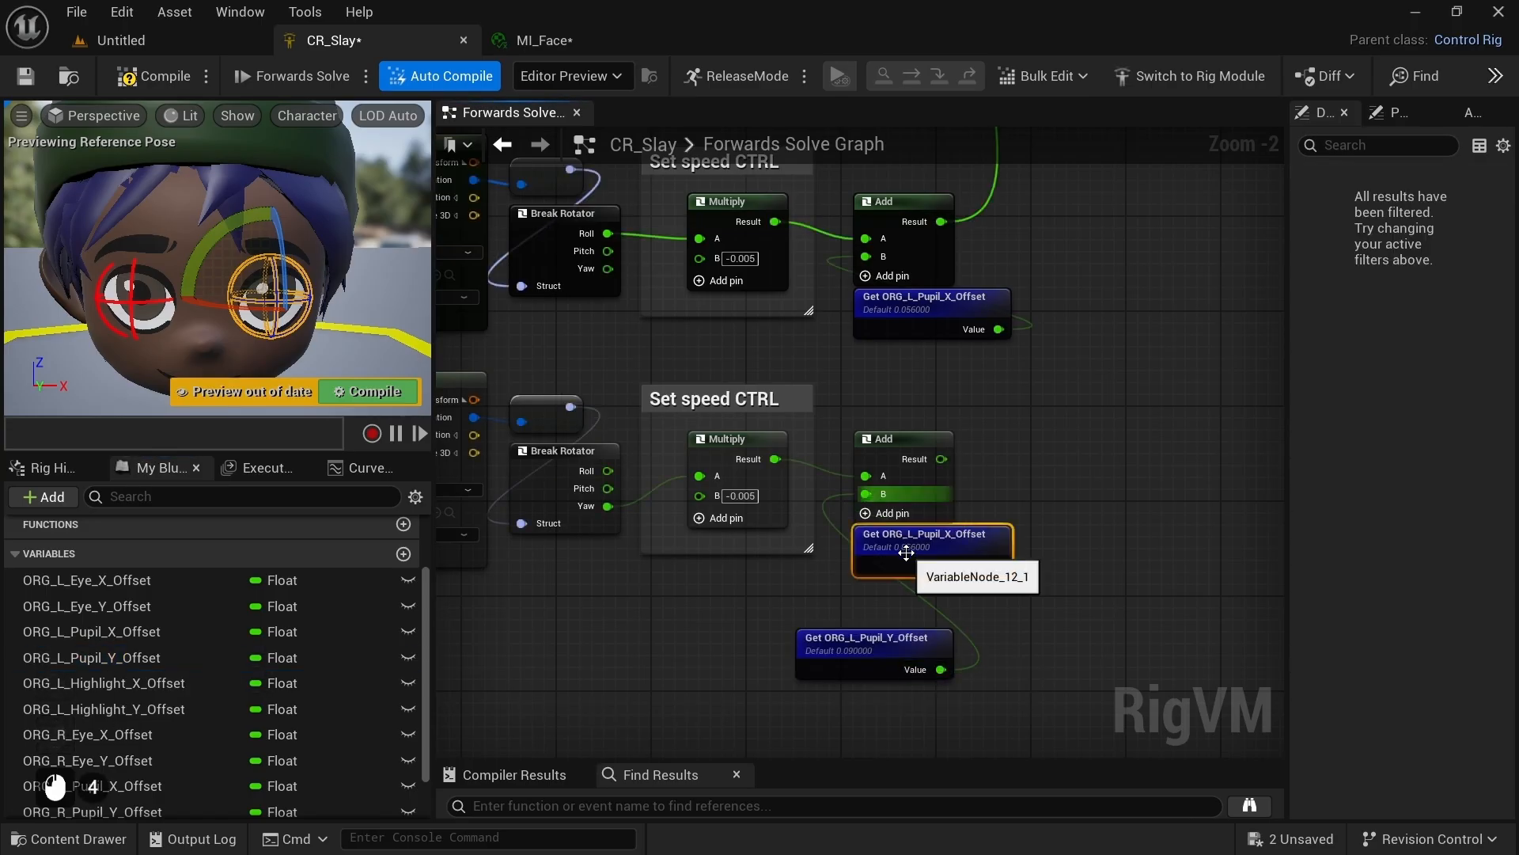
key("Delete")
left_click_drag(850, 682, 895, 625)
Step: Add a Set Curve Value node chained from the execute output of the L_Pupil_X_Offset curve node
scroll(895, 625, "down", 1)
right_click_drag(891, 261, 891, 364)
left_click_drag(921, 224, 833, 581)
type("set curve")
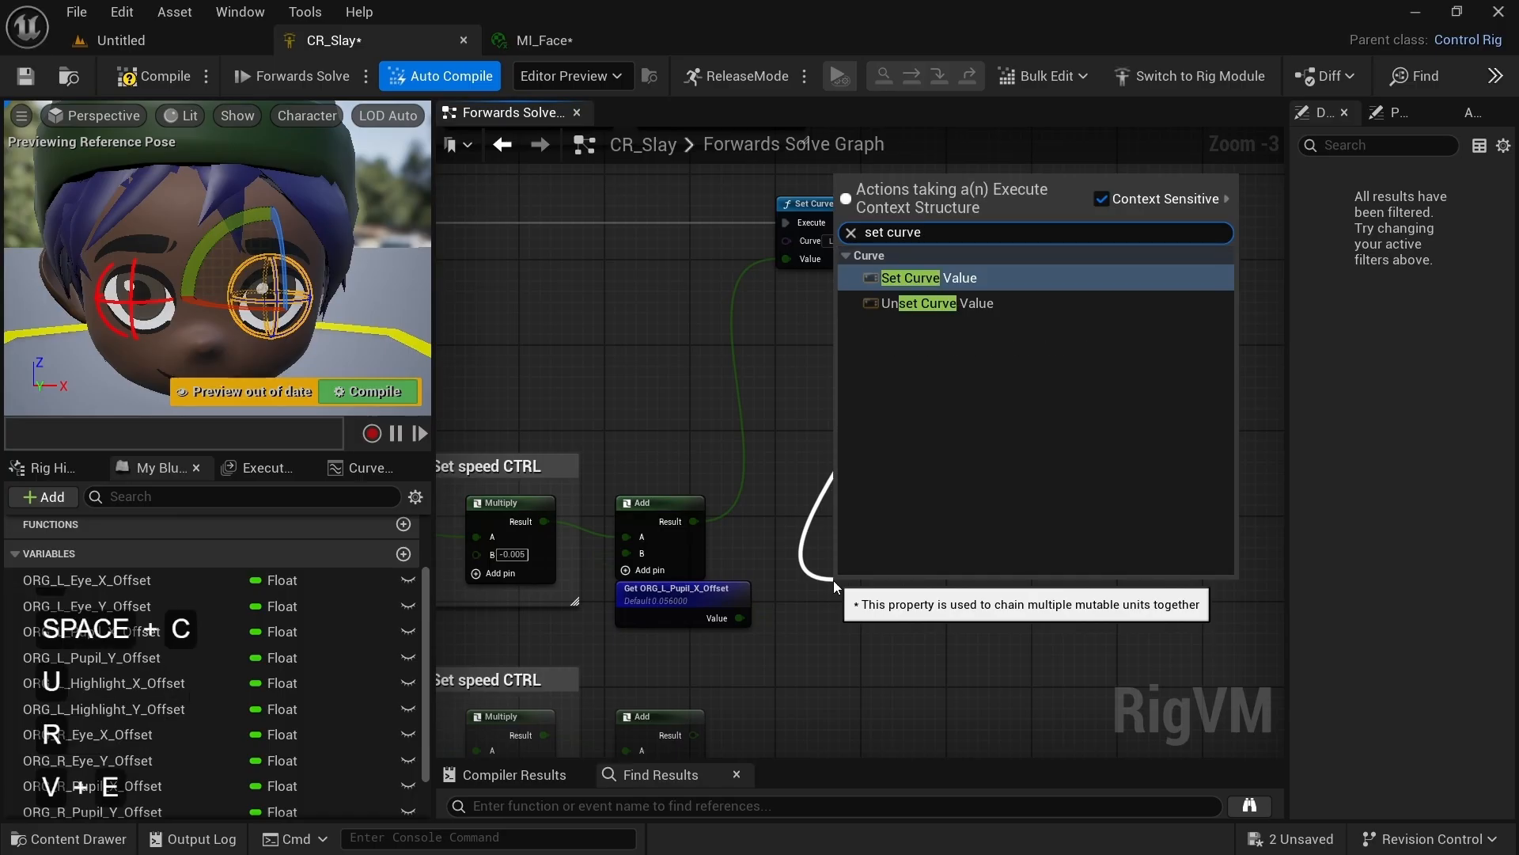
key("Return")
right_click_drag(833, 581, 831, 427)
Step: Set the new node's curve to L_Pupil_Y_Offset and feed its Value from the lower Add node's result
left_click(900, 462)
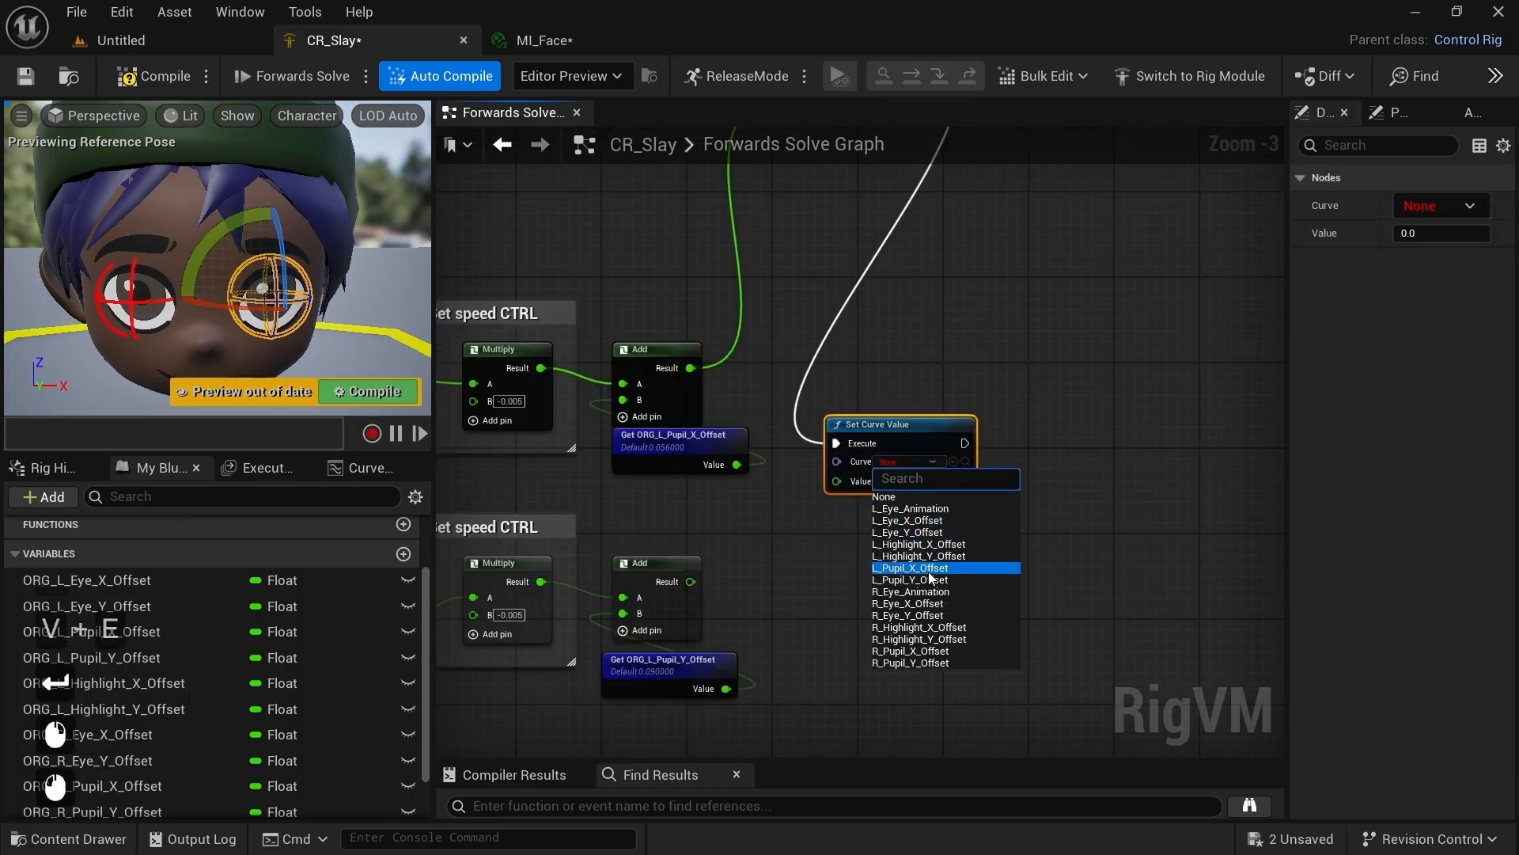
left_click(891, 580)
scroll(858, 491, "up", 1)
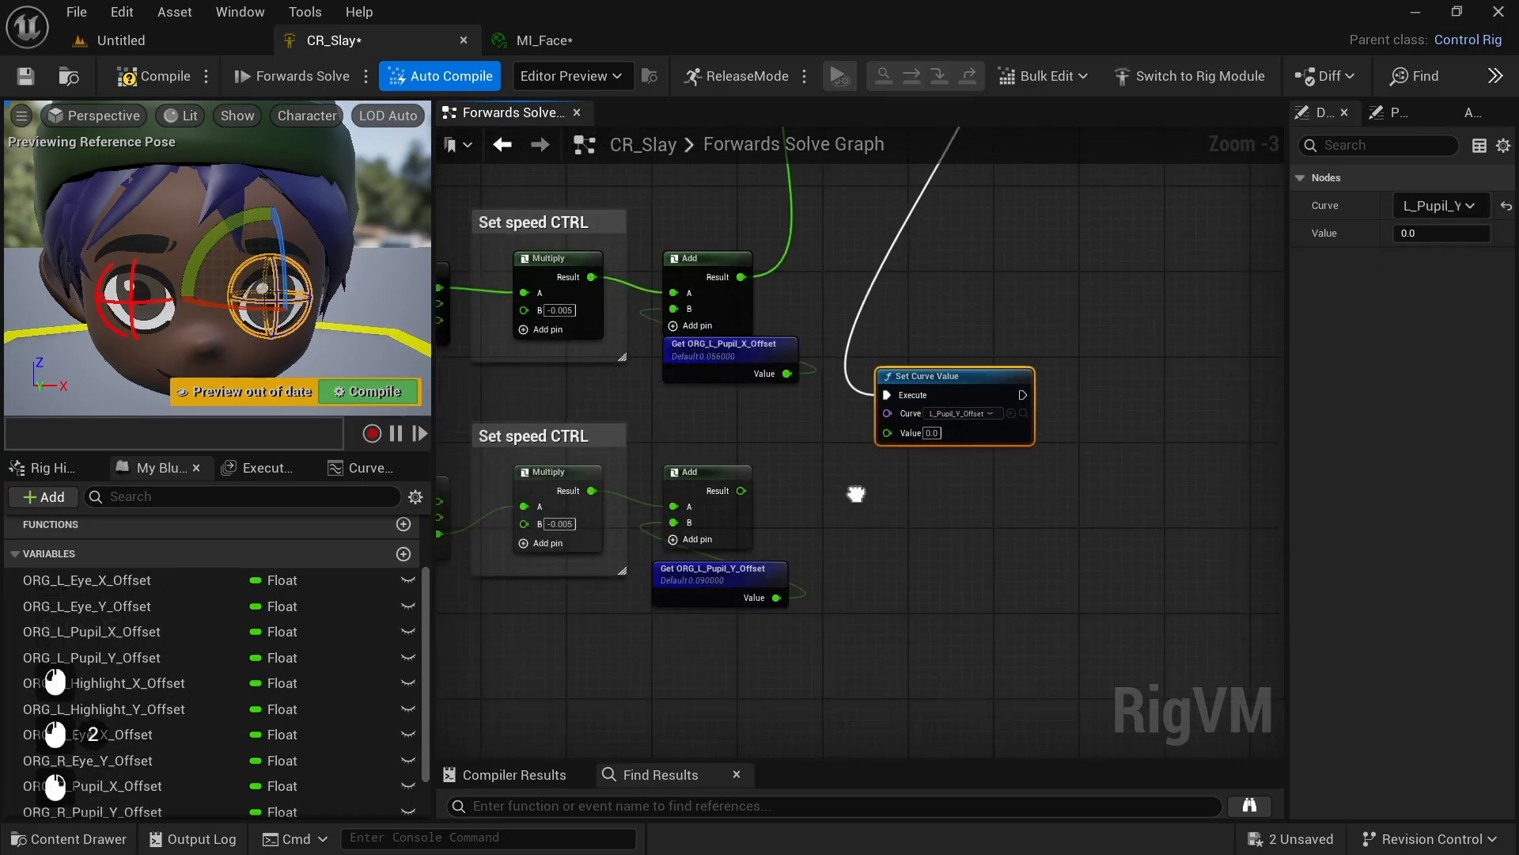
left_click_drag(731, 486, 892, 424)
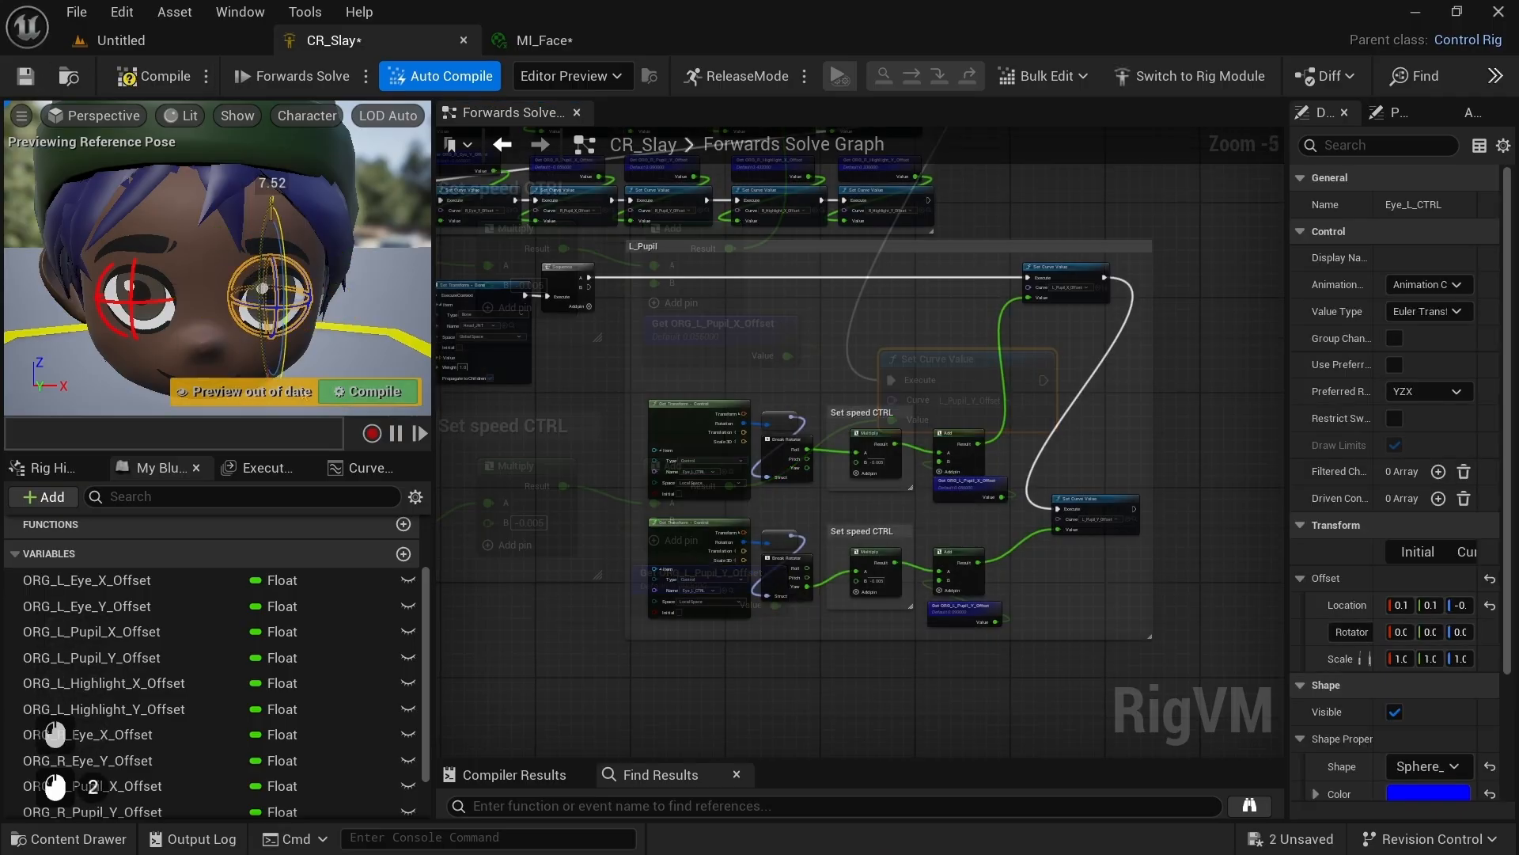
Step: Rotate Eye_L_CTRL in the viewport to check the left pupil's movement on both axes, and compile the rig
left_click_drag(265, 217, 257, 238)
mouse_move(214, 319)
left_mouse_down()
mouse_move(196, 295)
mouse_move(198, 312)
left_mouse_up()
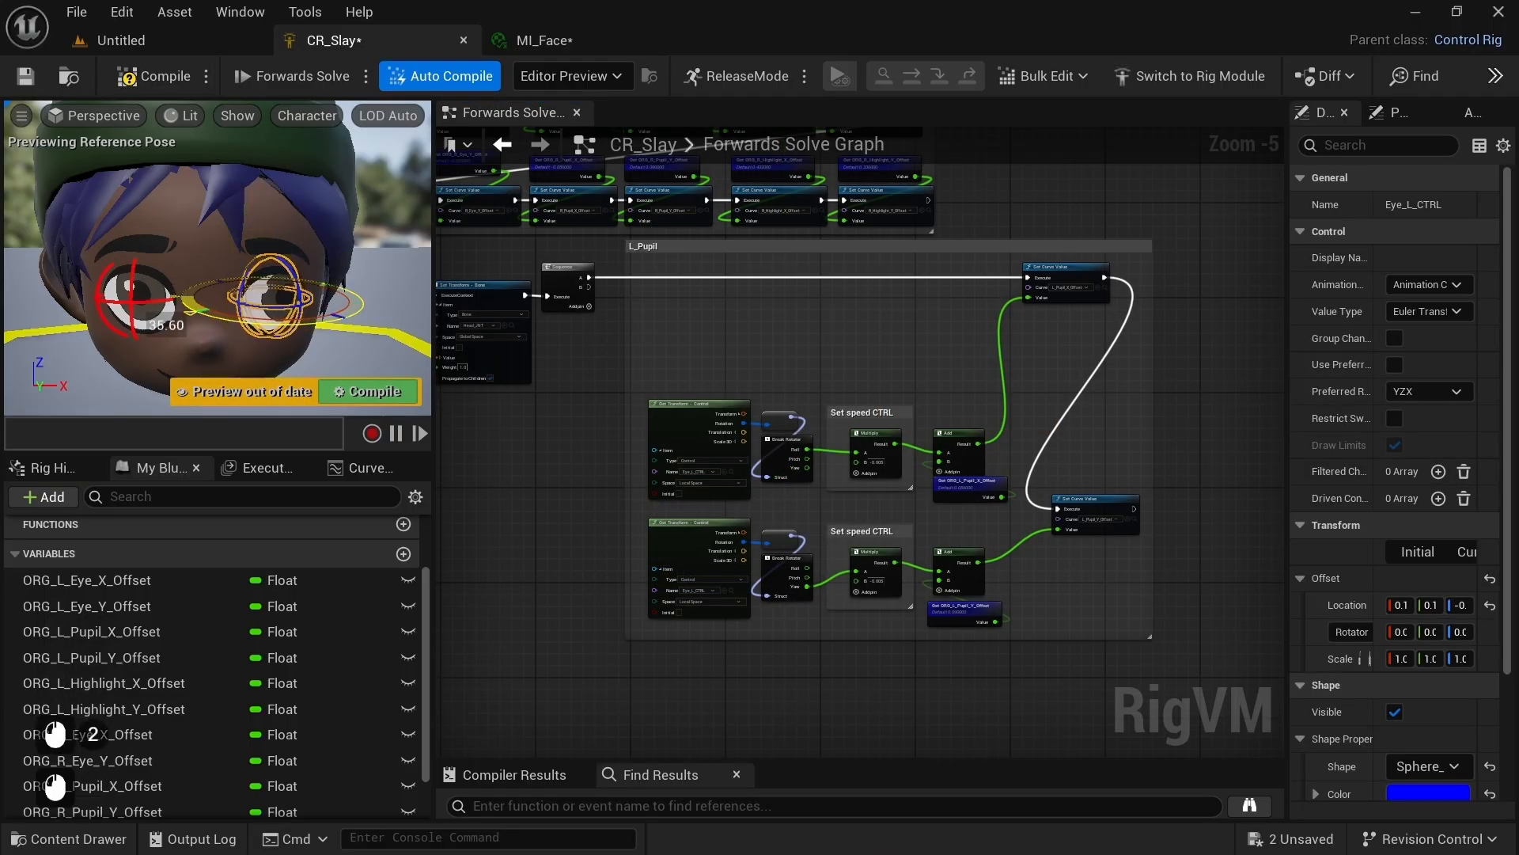
left_click(166, 76)
key("w")
right_click_drag(186, 237, 186, 237)
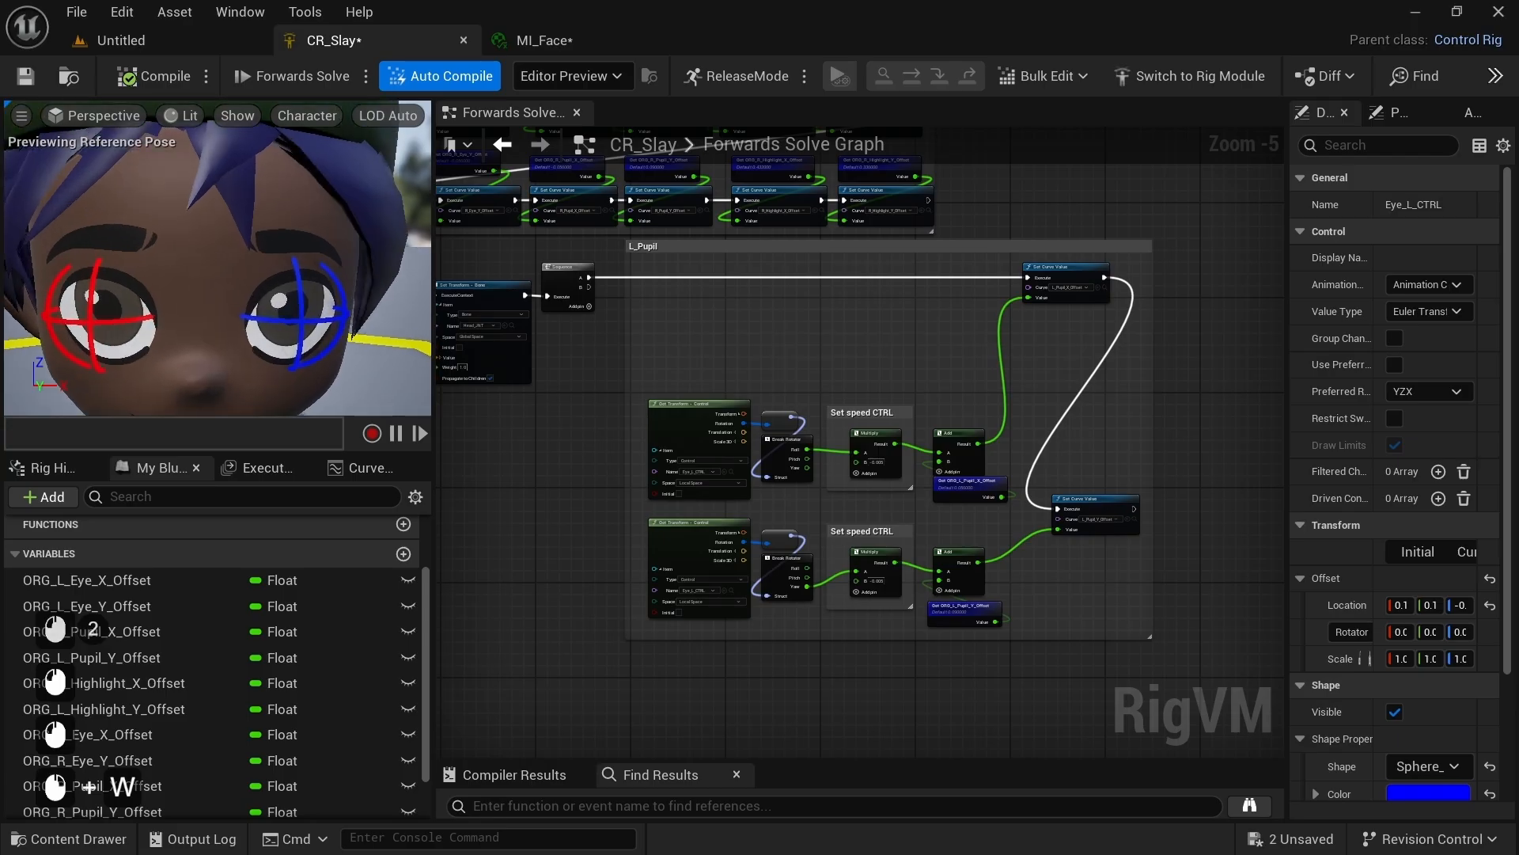
right_click_drag(269, 307, 269, 307)
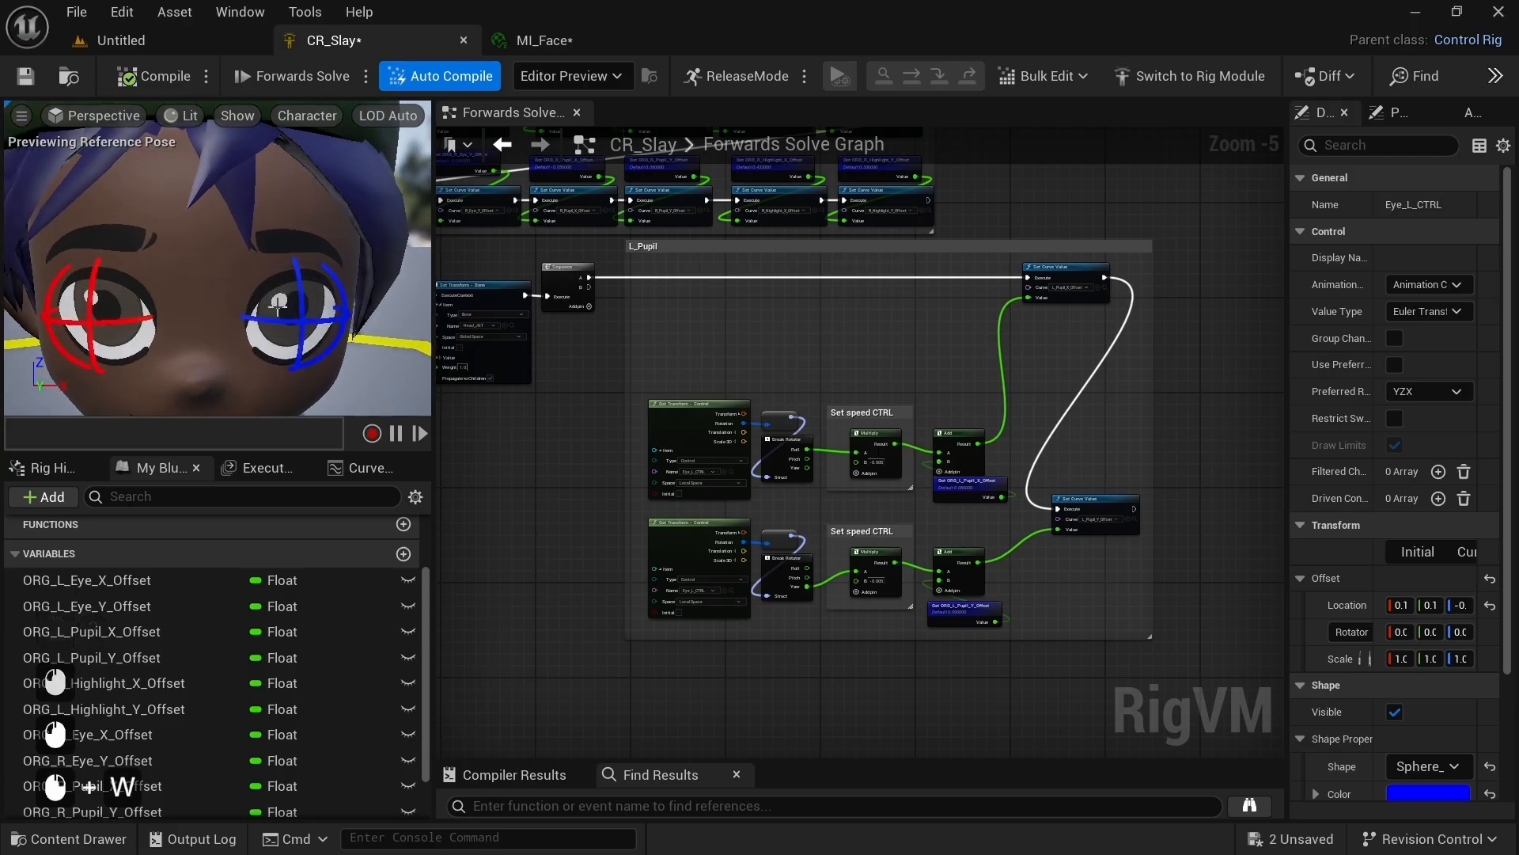
Step: Duplicate Eye_L_CTRL in the rig hierarchy and rename the copy Highlight_L_CTRL
left_click(52, 467)
left_click(97, 589)
key("ctrl+d")
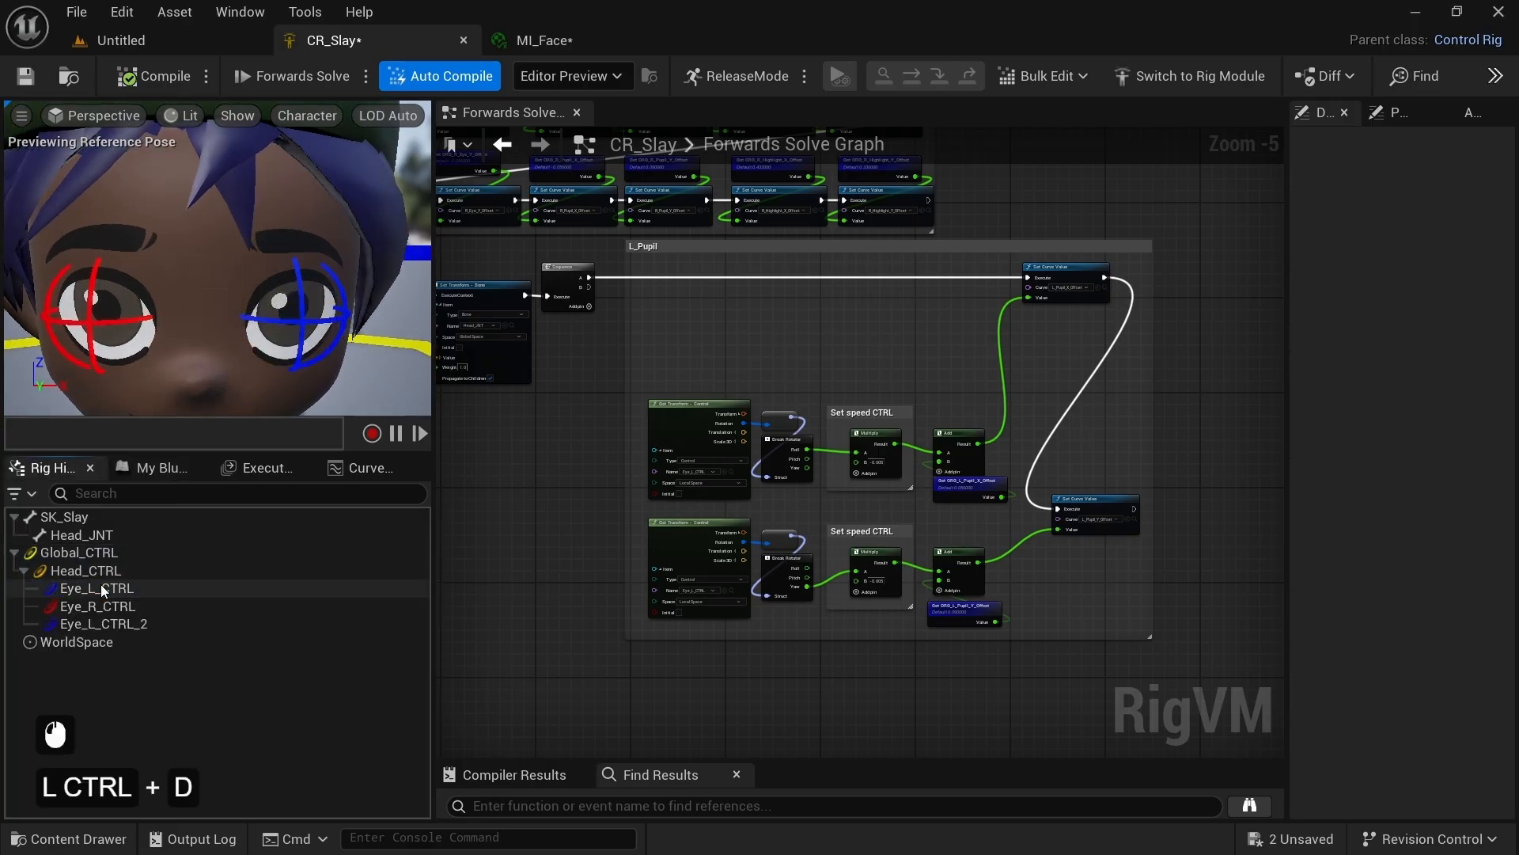
key("F2")
type("Highlight_L_CTRL")
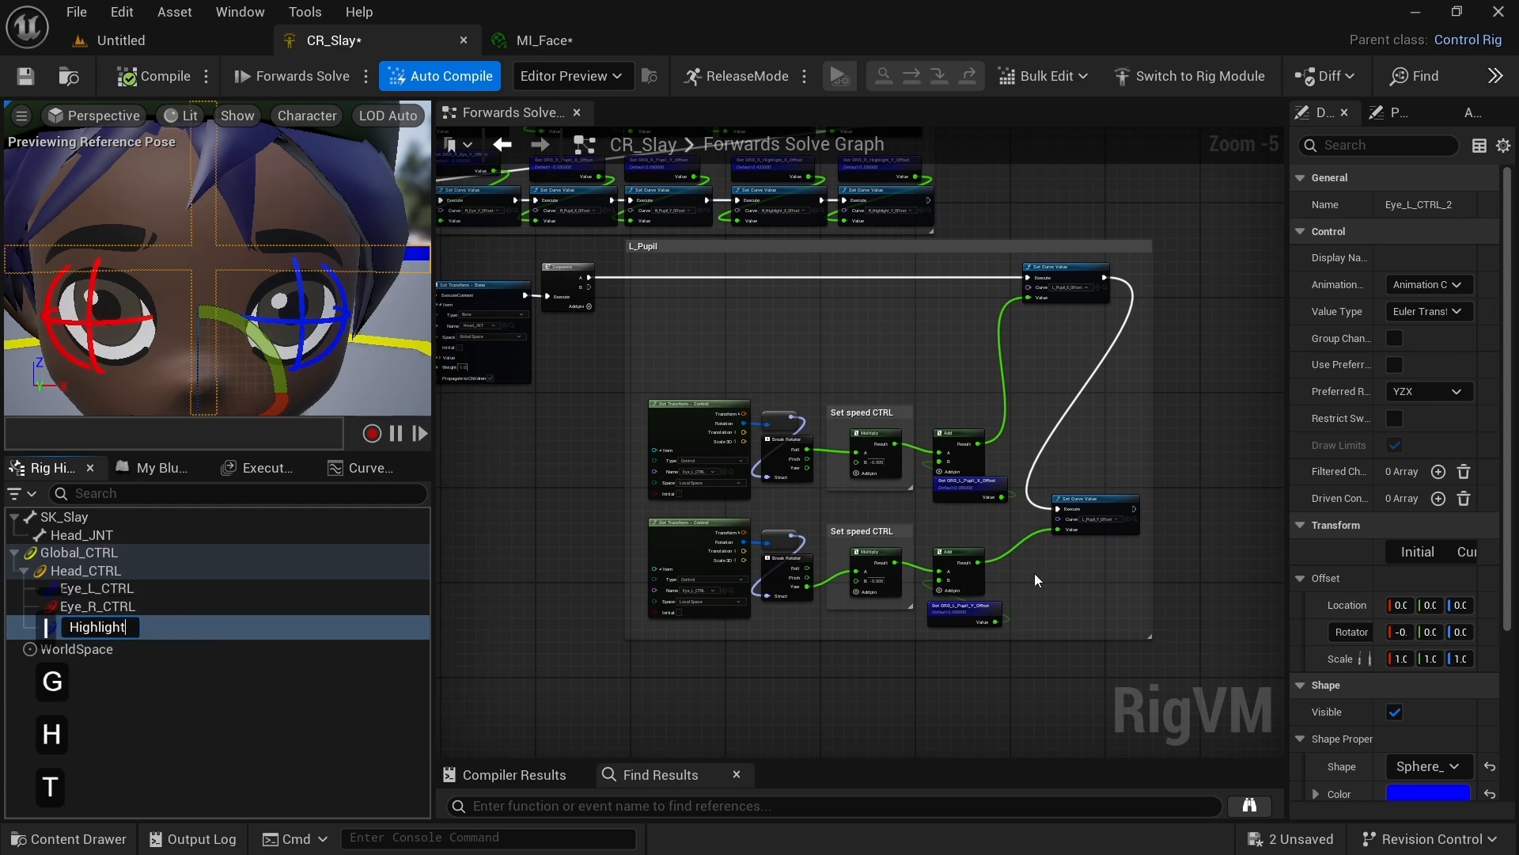
key("Return")
Step: Copy the Offset transform of Eye_L_CTRL and paste it onto Highlight_L_CTRL
left_click(73, 628)
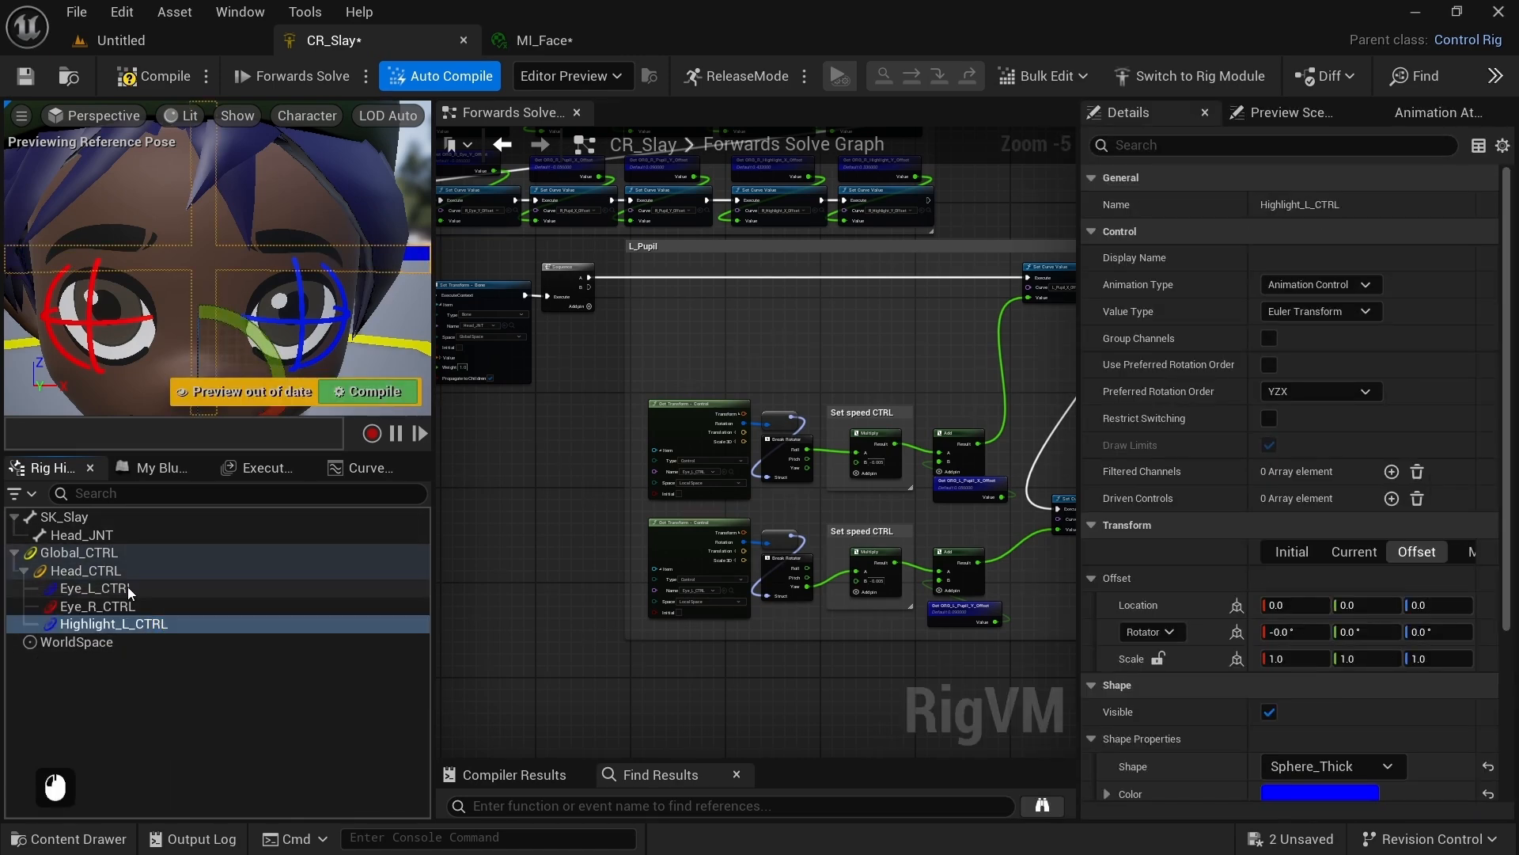
left_click(127, 591)
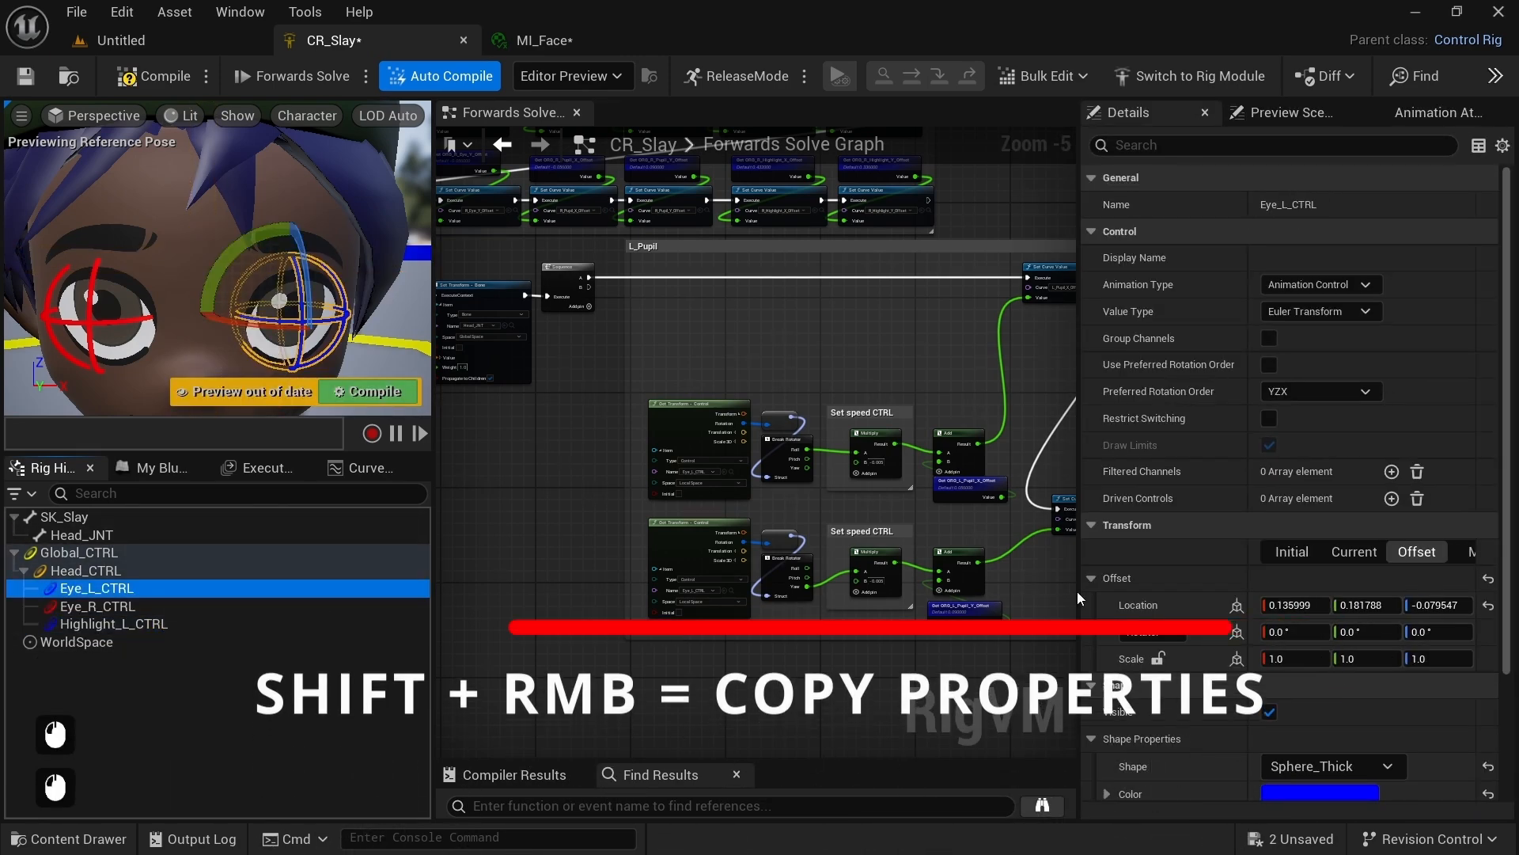
right_click(1137, 580, "shift")
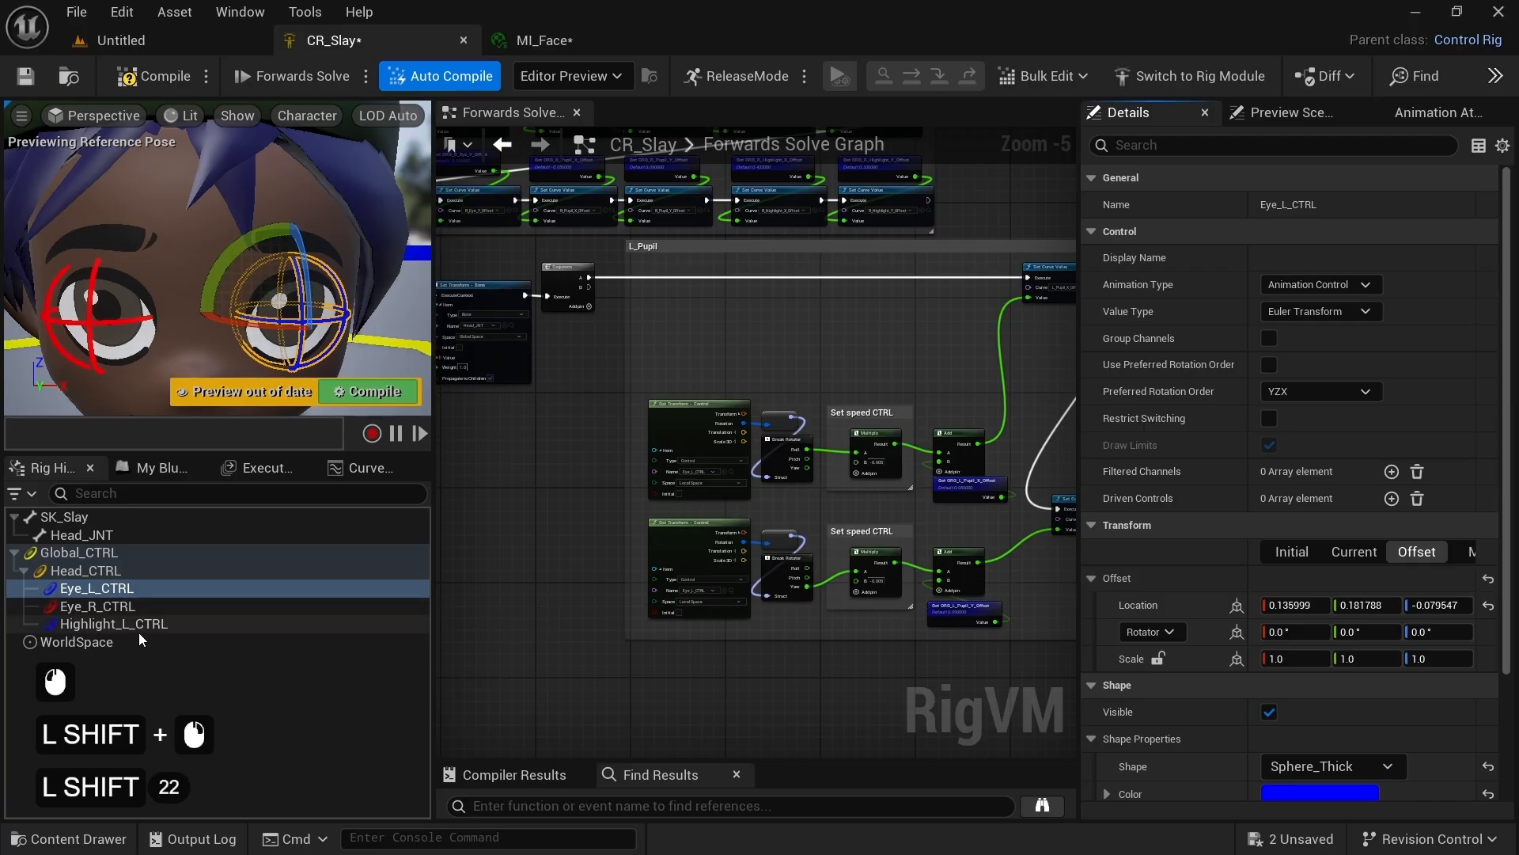
left_click(135, 625)
left_click(1123, 578, "shift")
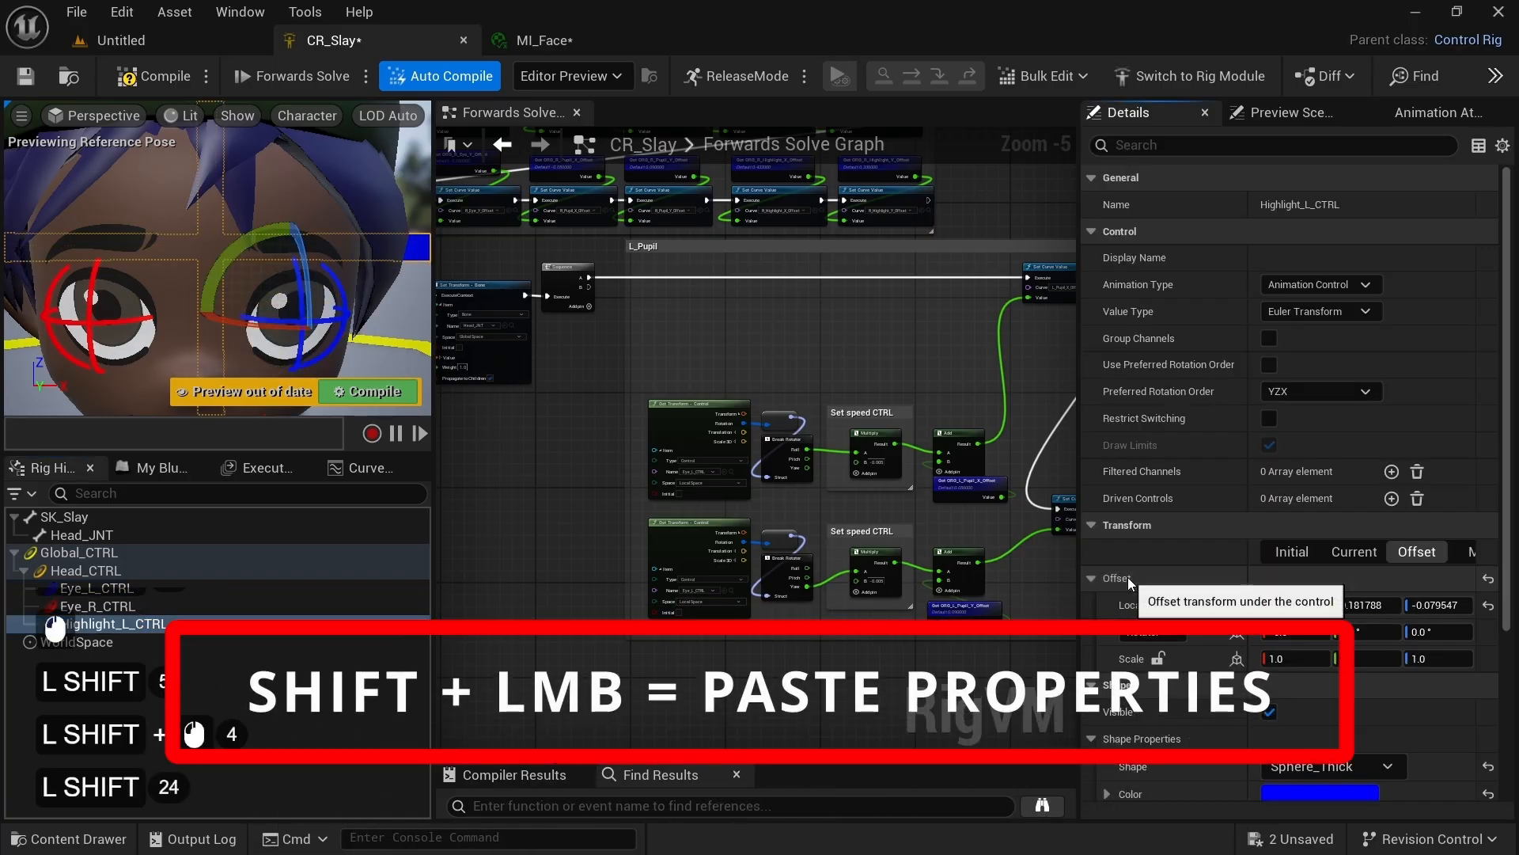
Step: Copy the Shape Transform of Eye_L_CTRL and paste it onto Highlight_L_CTRL
left_click(96, 587)
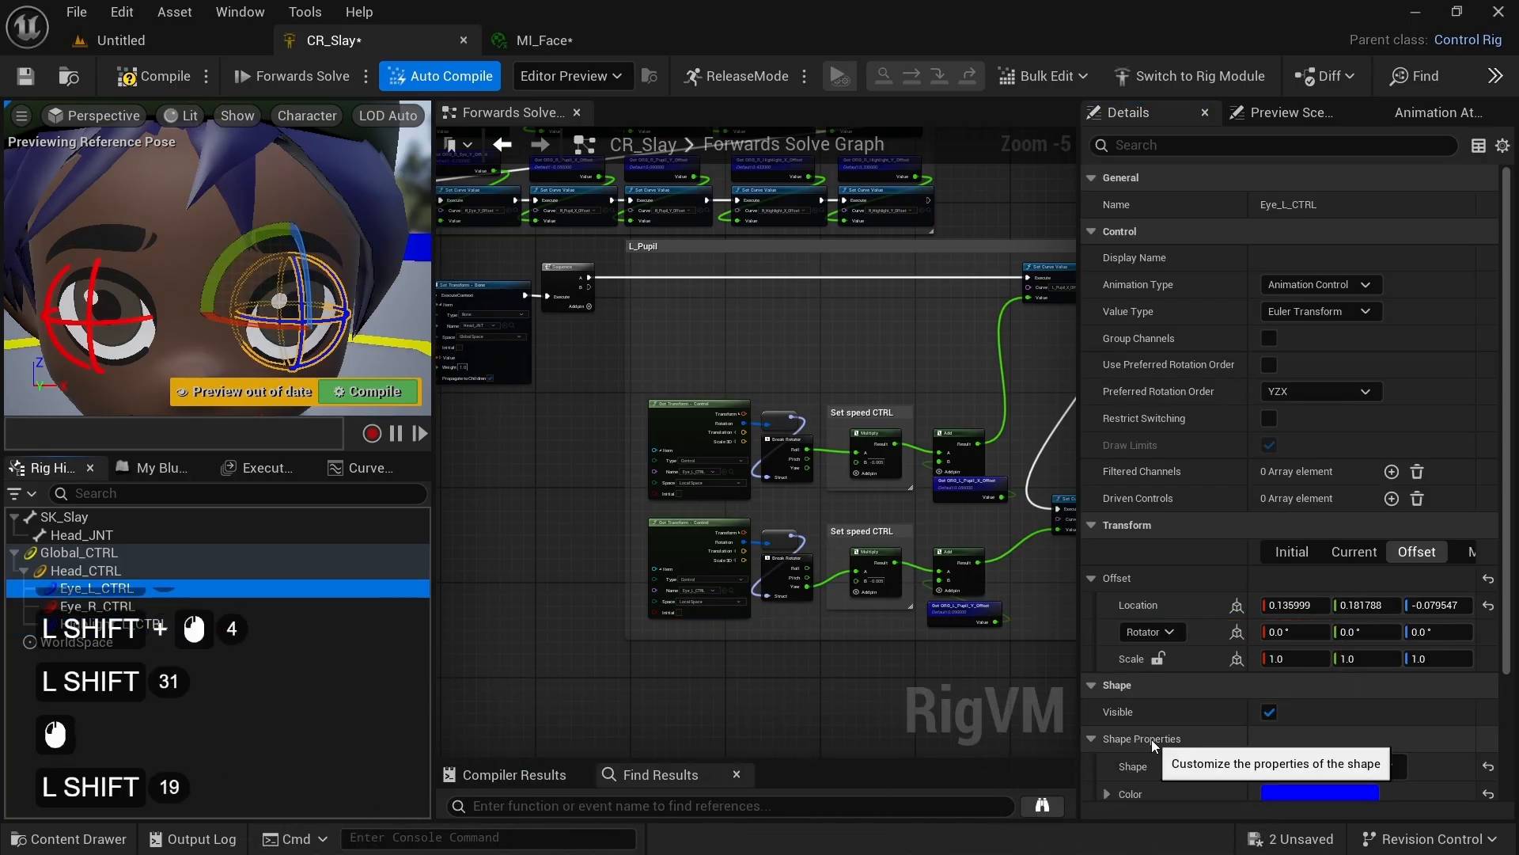
scroll(1151, 739, "down", 5)
left_click(1155, 668, "shift")
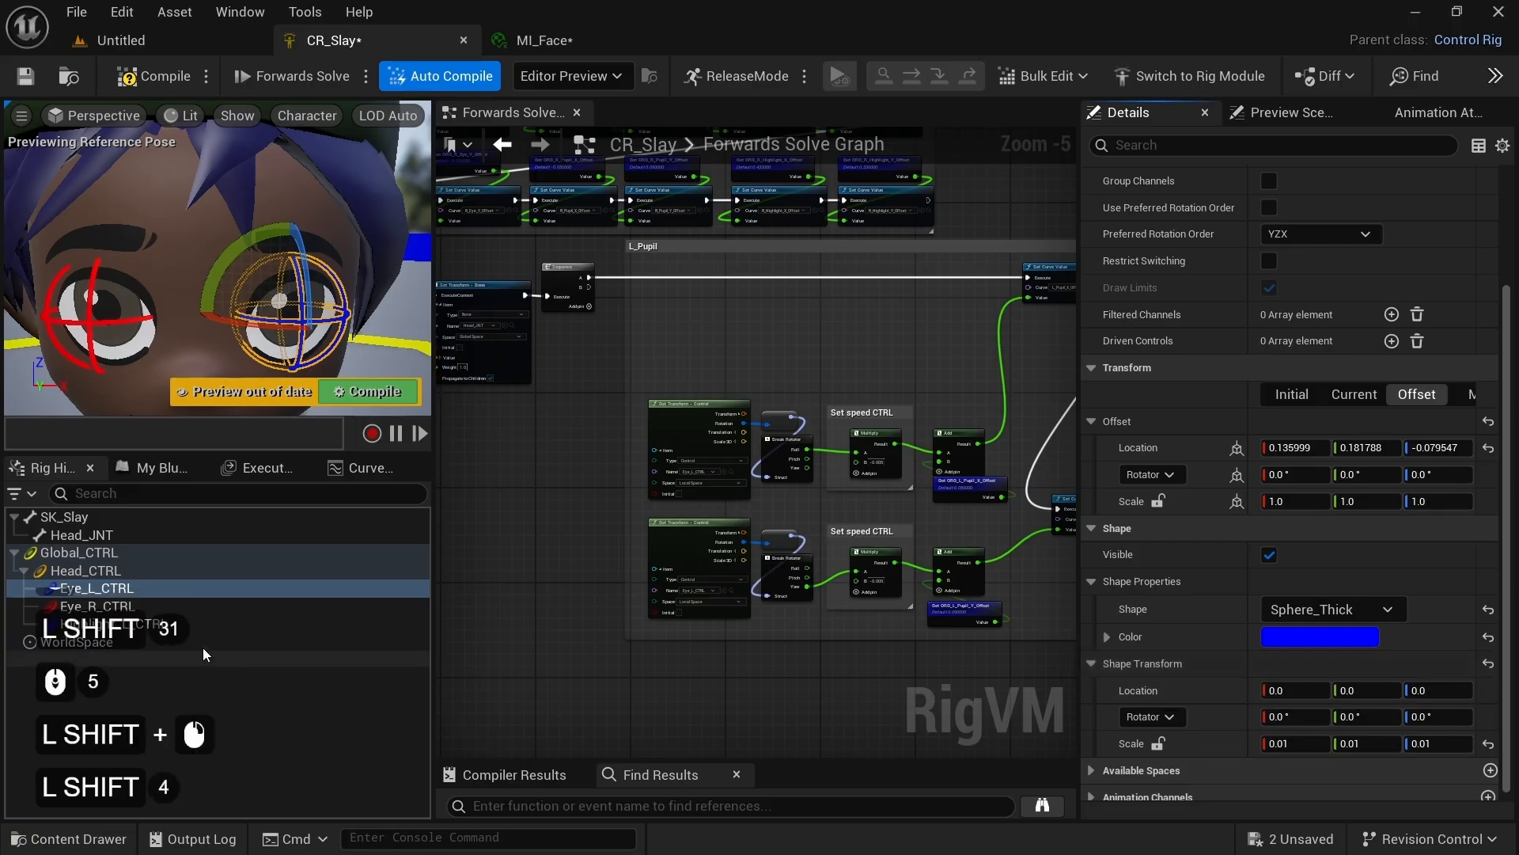
left_click(119, 624, "shift")
left_click(1132, 663, "shift")
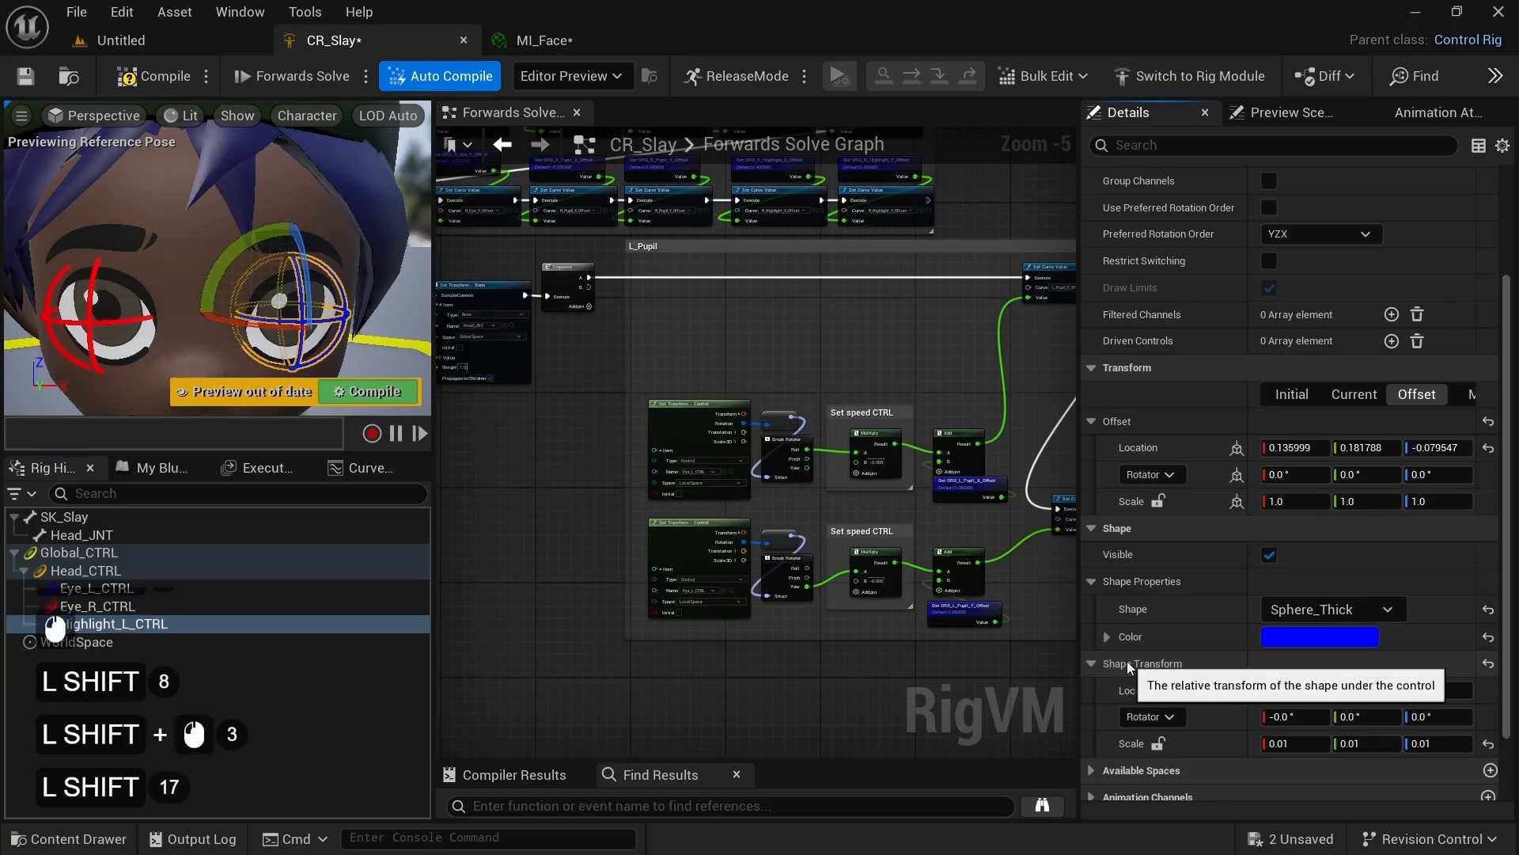
Step: Change Highlight_L_CTRL's shape to Circle_Thick and lighten its color to pale blue using a value of 0.5
left_click(1320, 610)
type("circle")
left_click(1305, 180)
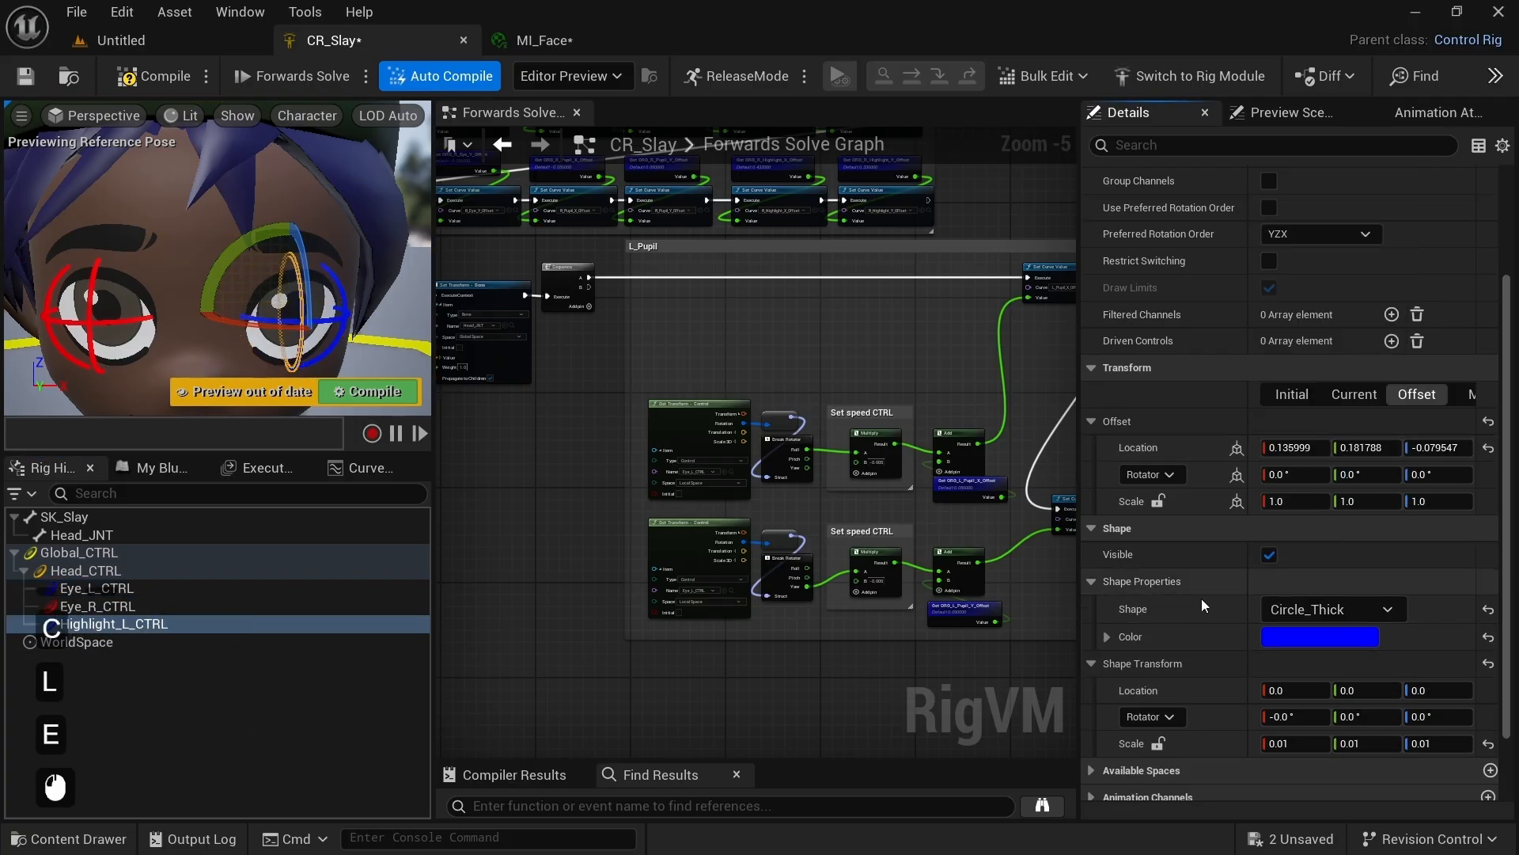
scroll(1201, 598, "down", 2)
left_click(1326, 577)
left_click(1244, 666)
type(".5")
key("Return")
left_click(1161, 817)
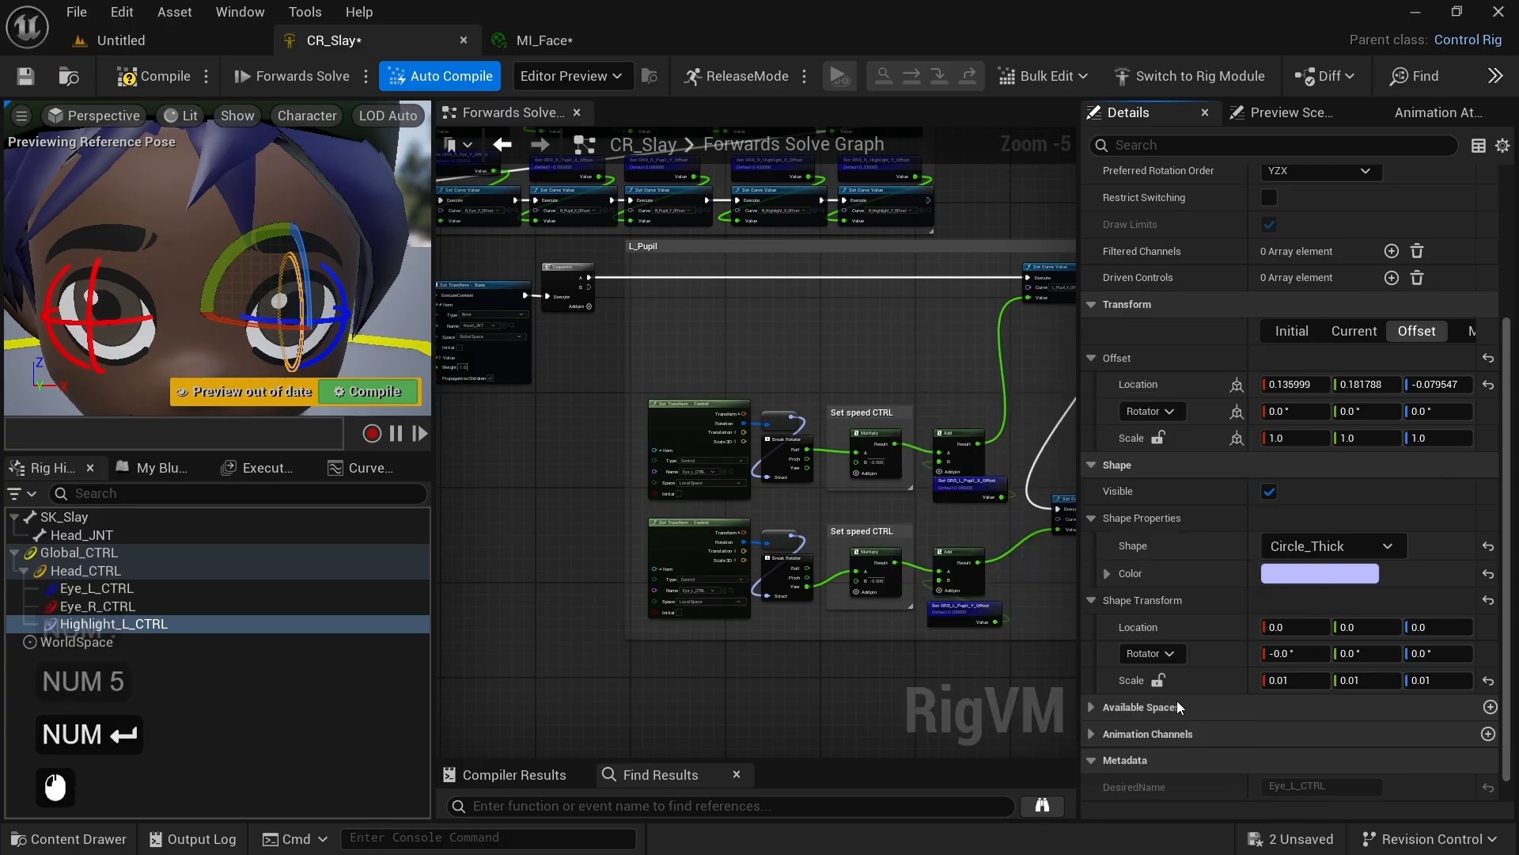
Step: Set Highlight_L_CTRL's shape transform to a 90° X rotation and a uniform scale of 0.002
left_click(1311, 680)
key("BackSpace")
type("05")
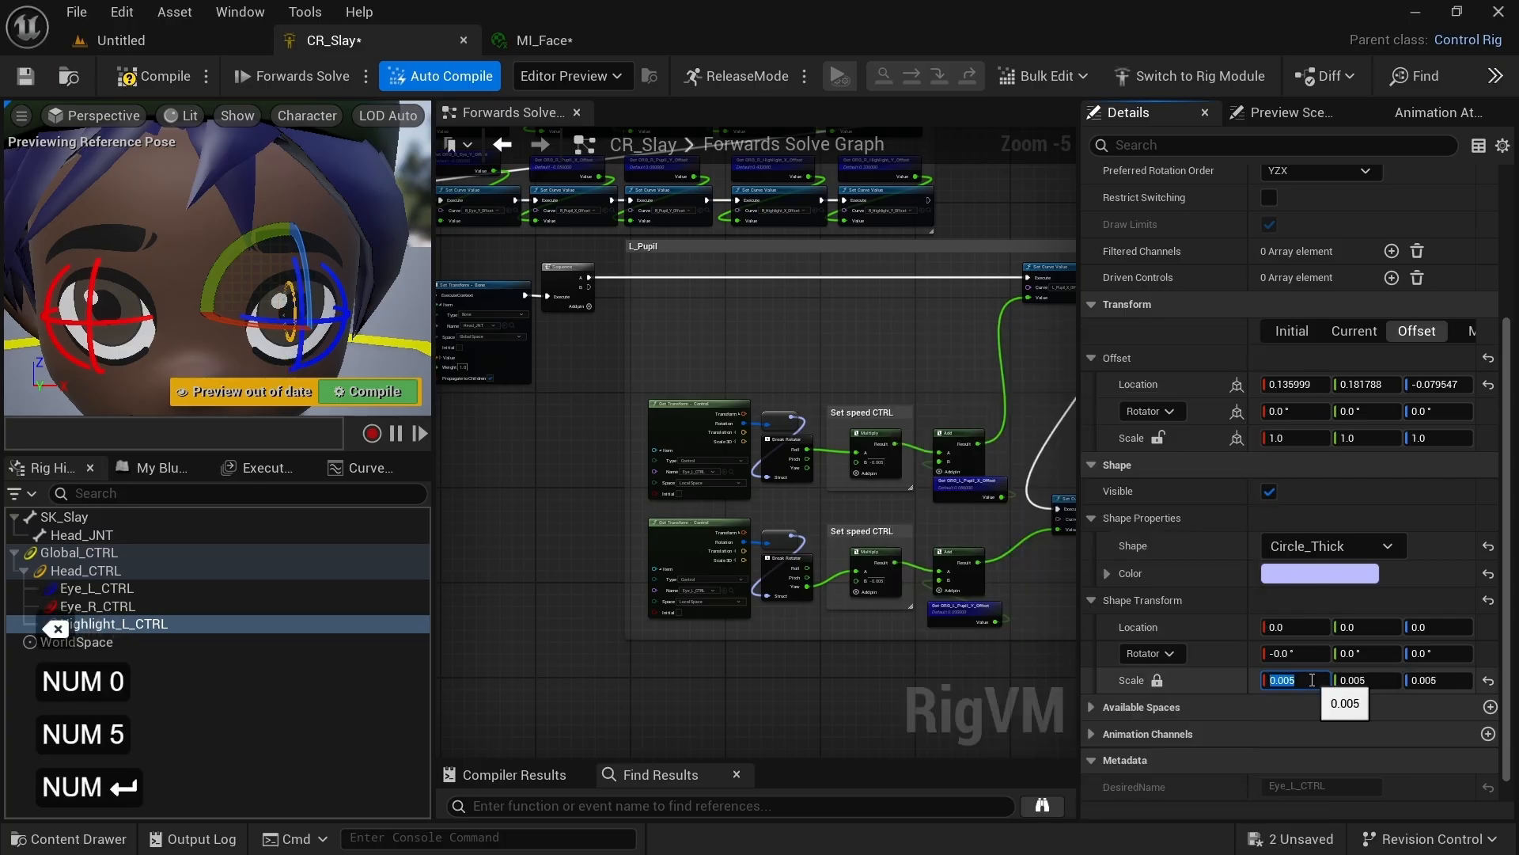
left_click(1302, 653)
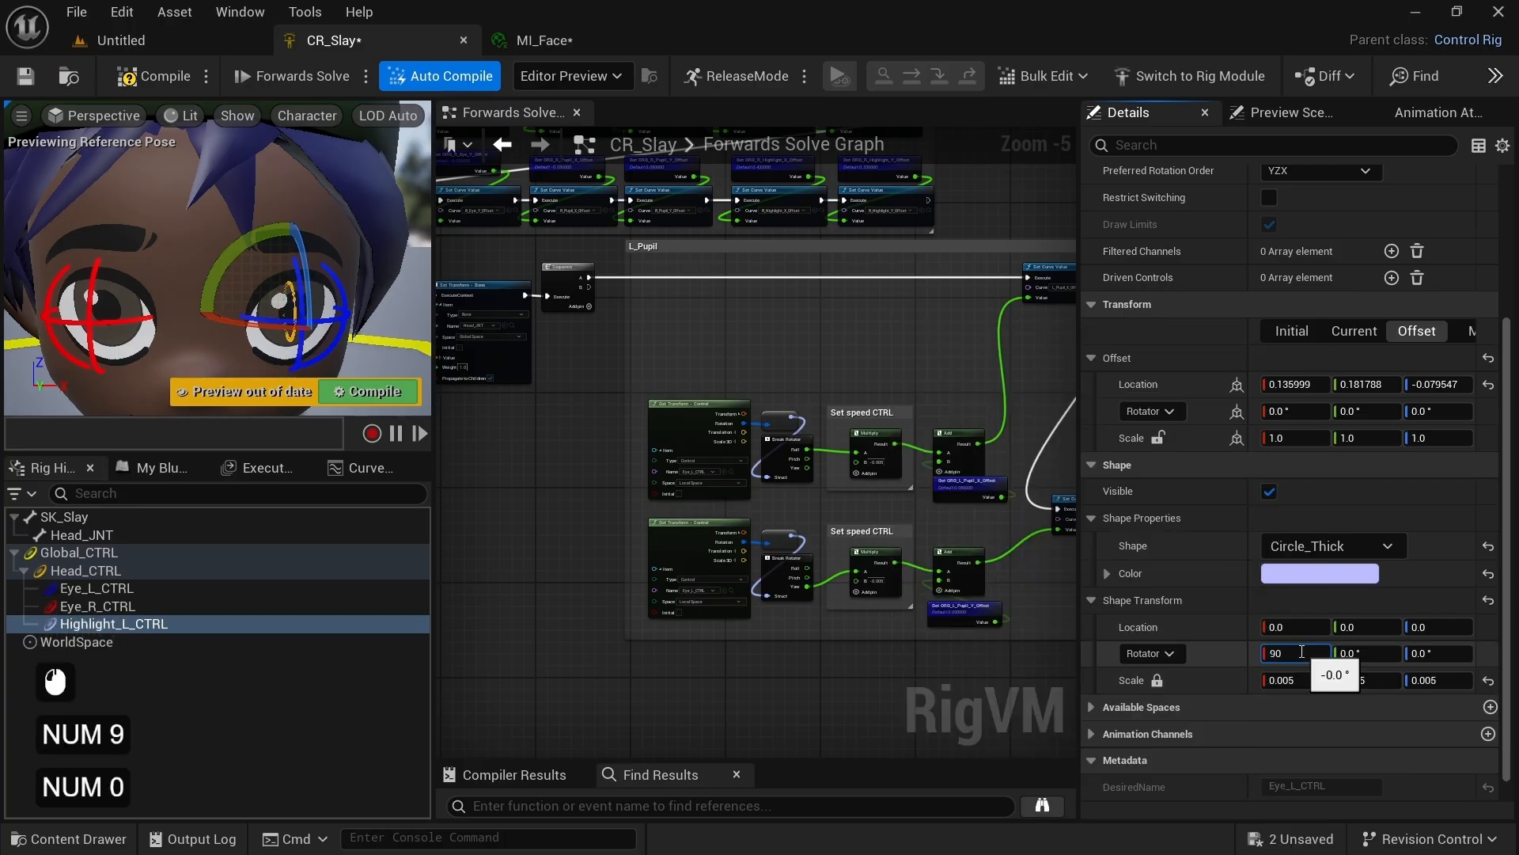
key("Return")
left_click(1295, 680)
key("BackSpace")
type("2")
key("Return")
Step: Move Highlight_L_CTRL onto the left eye's white highlight in the viewport and set its offset transform from the current transform
key("w")
mouse_move(237, 265)
right_mouse_down()
mouse_move(289, 280)
mouse_move(222, 269)
right_mouse_up()
key("w")
left_click_drag(434, 317, 510, 316)
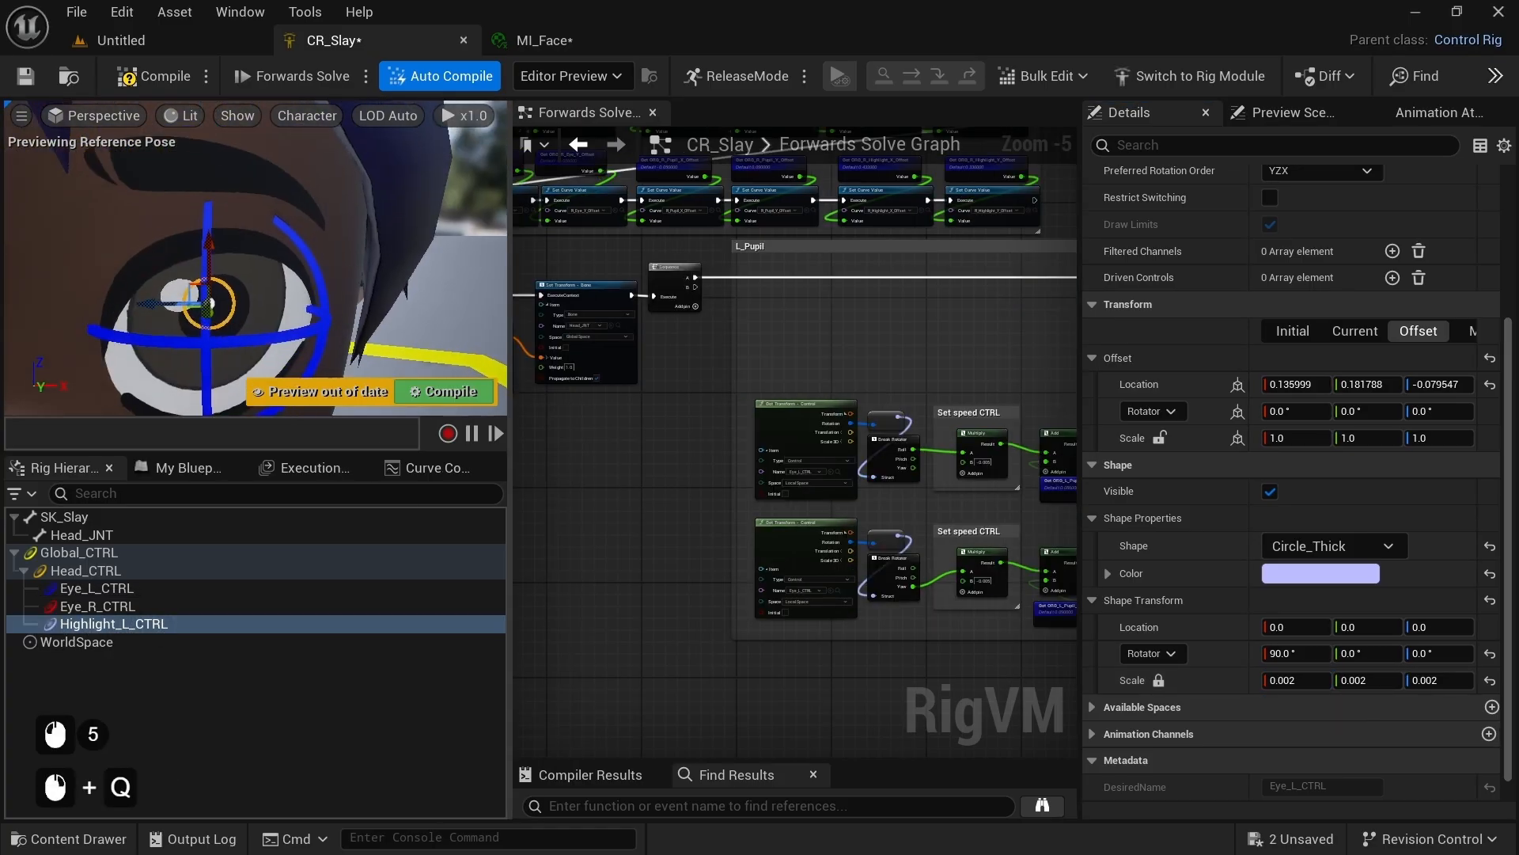
right_click_drag(222, 270, 225, 265)
key("q")
left_click_drag(188, 190, 189, 190)
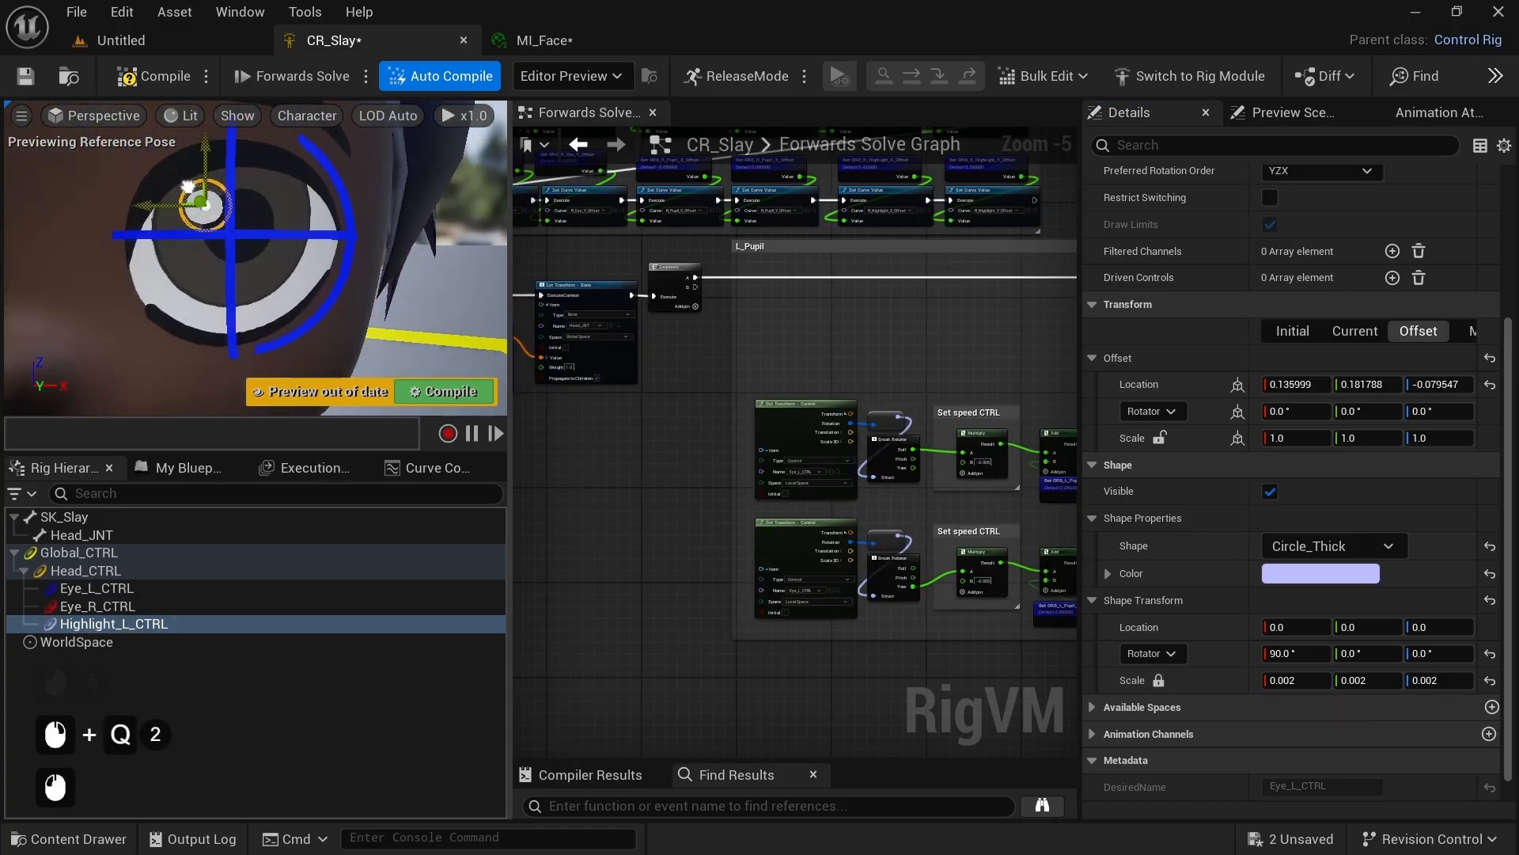
right_click(114, 625)
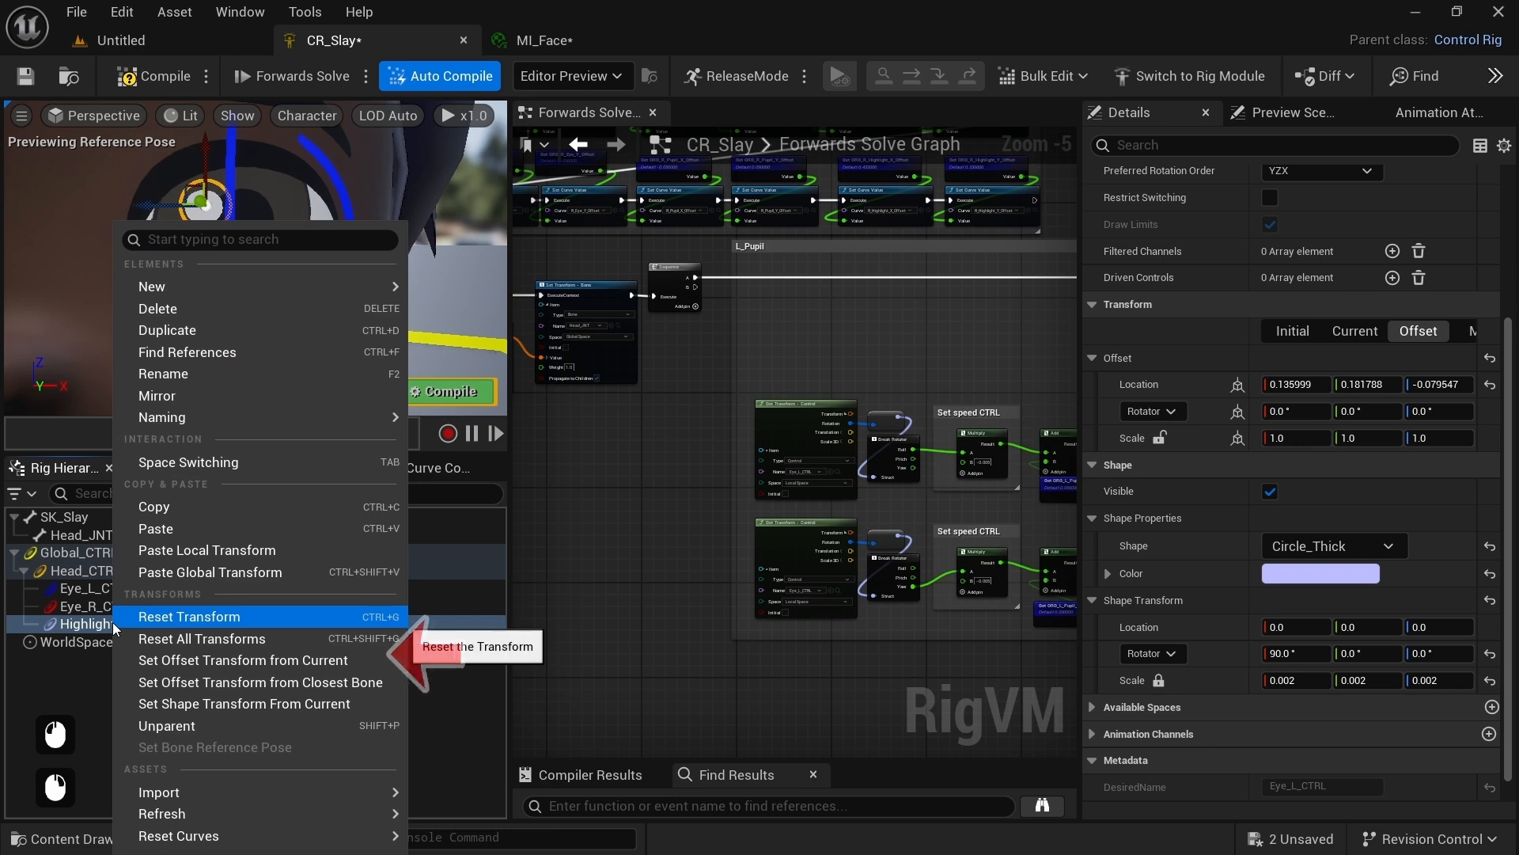
left_click(211, 662)
Step: Nudge Highlight_L_CTRL along its Y axis in front of the eye and set its shape scale Z to 0.05
right_click_drag(216, 199, 216, 200)
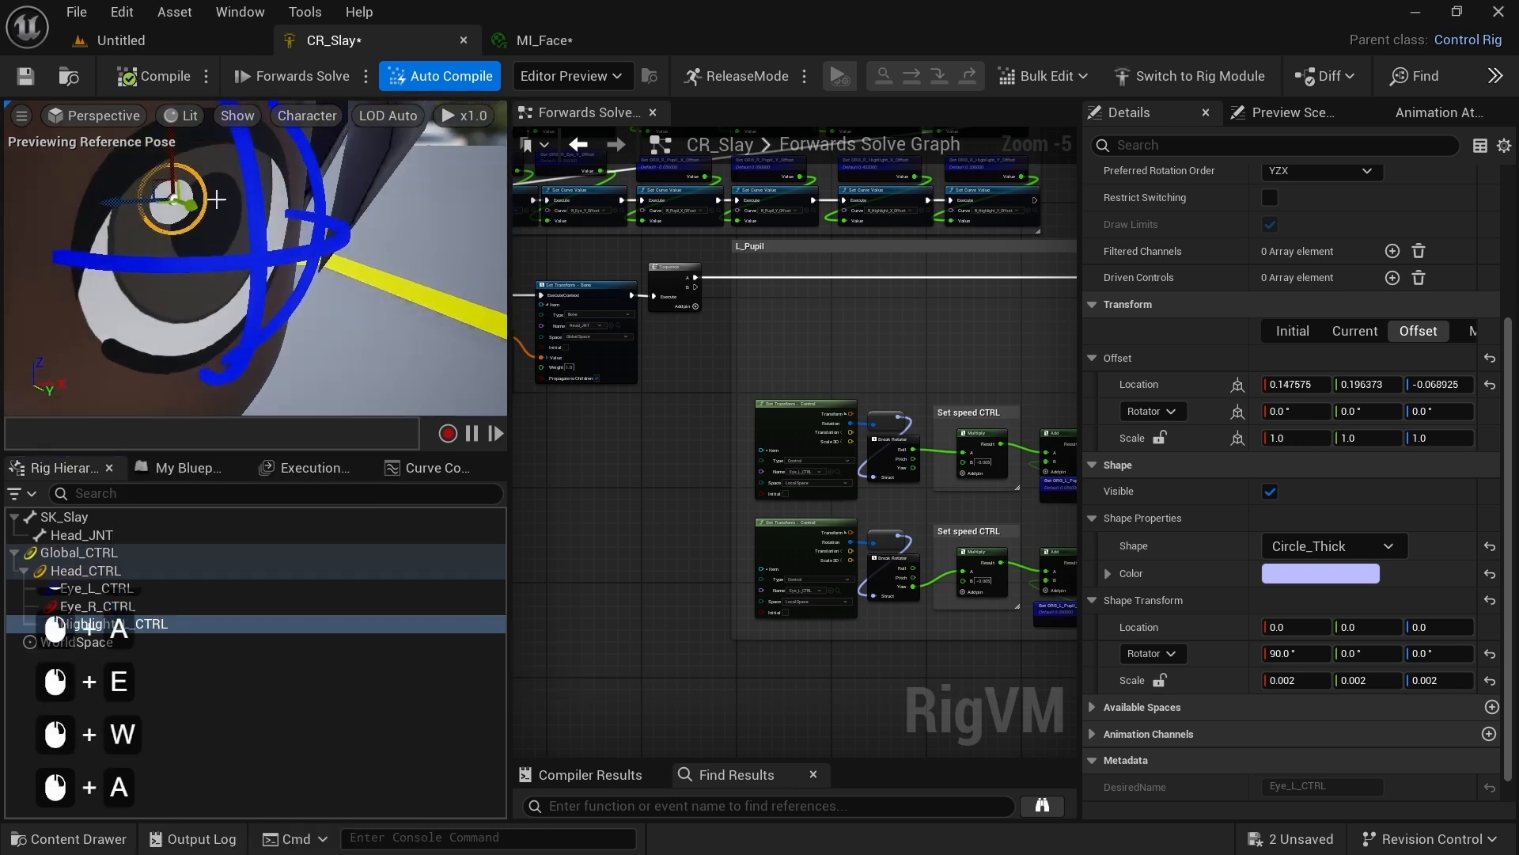
left_click_drag(191, 206, 202, 209)
scroll(1377, 681, "down", 4)
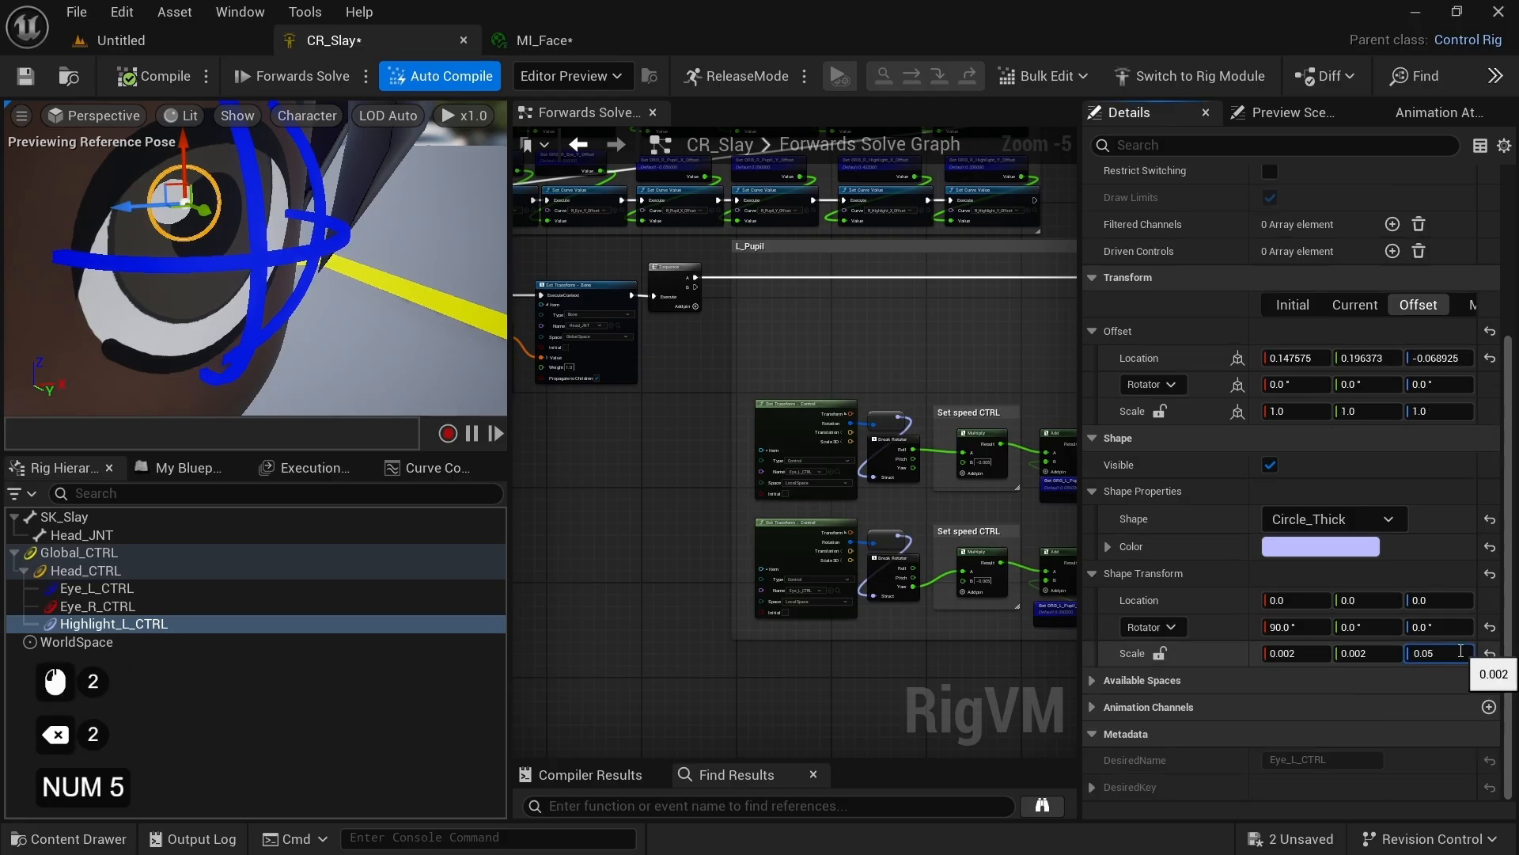
key("Return")
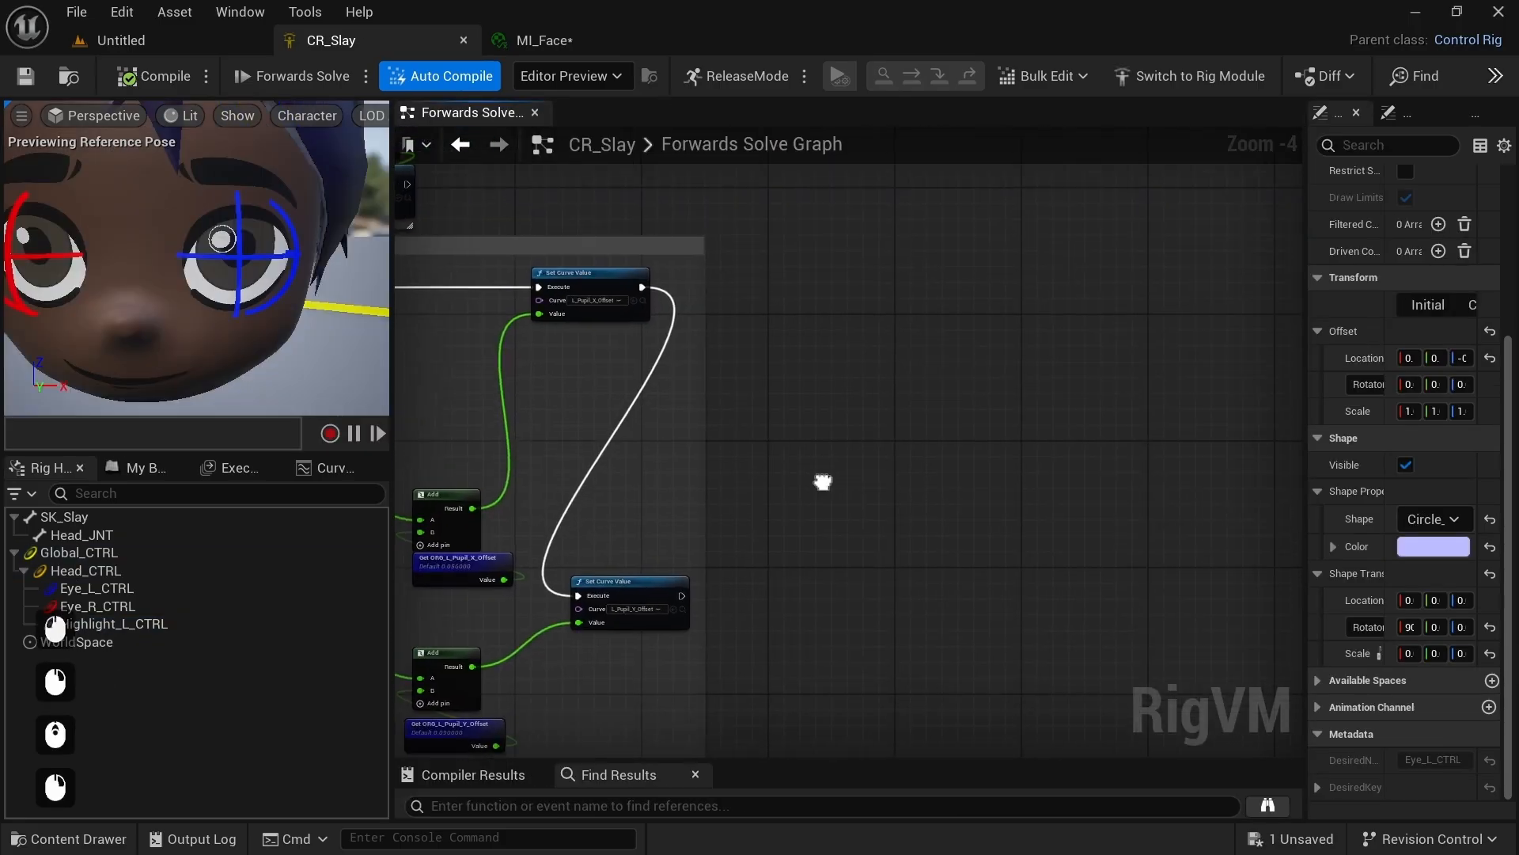
Step: Add a Get Transform node for Highlight_L_CTRL beside the L_Pupil comment and expand its Translation into X, Y and Z
left_click(109, 623)
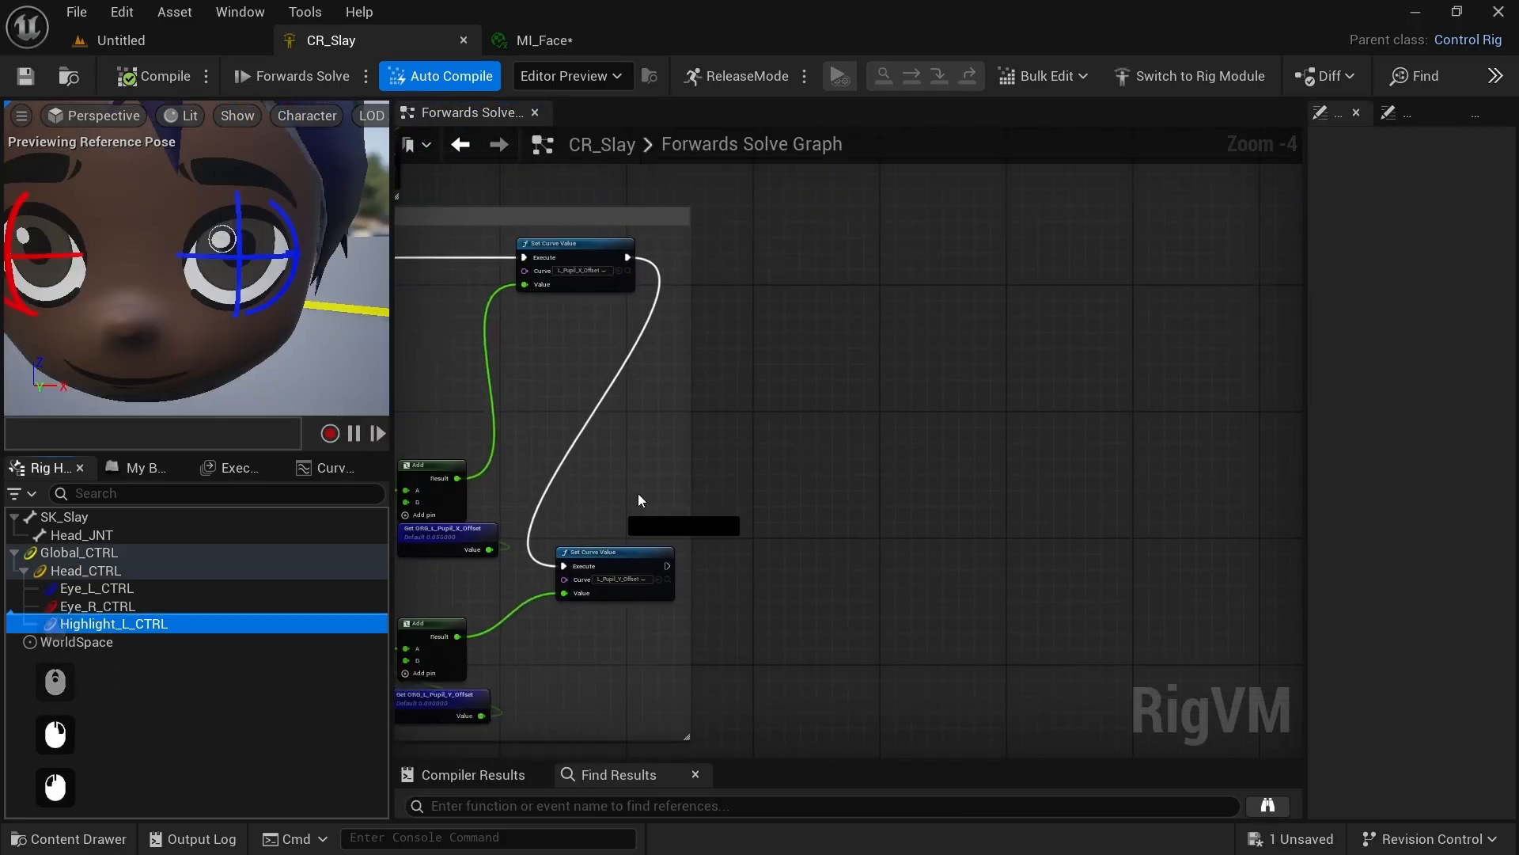
left_click_drag(641, 500, 816, 308)
left_click(842, 395)
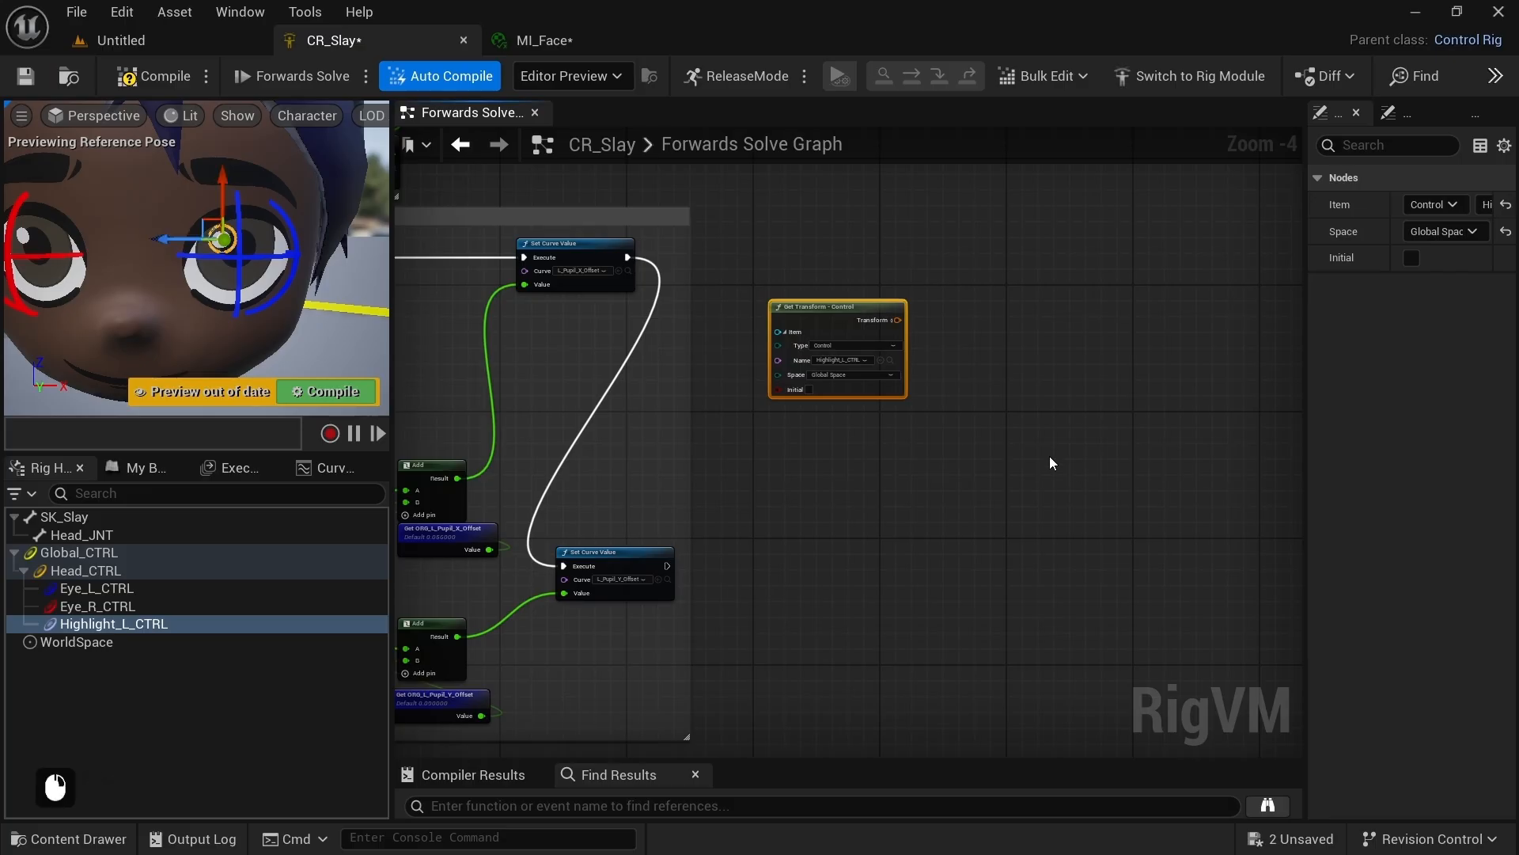
scroll(1131, 273, "up", 2)
left_click(769, 343)
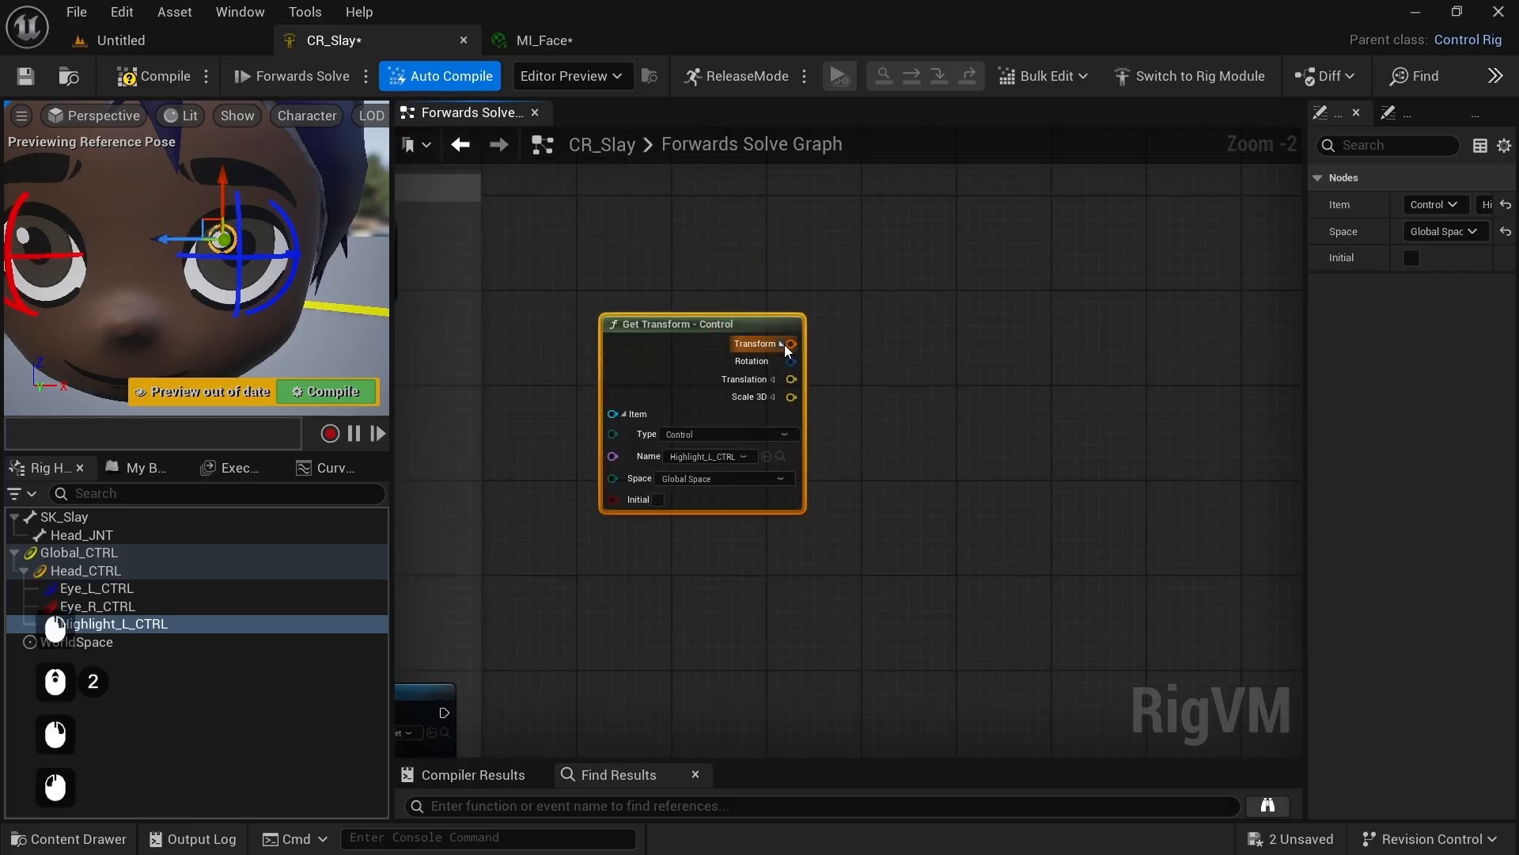
left_click(762, 379)
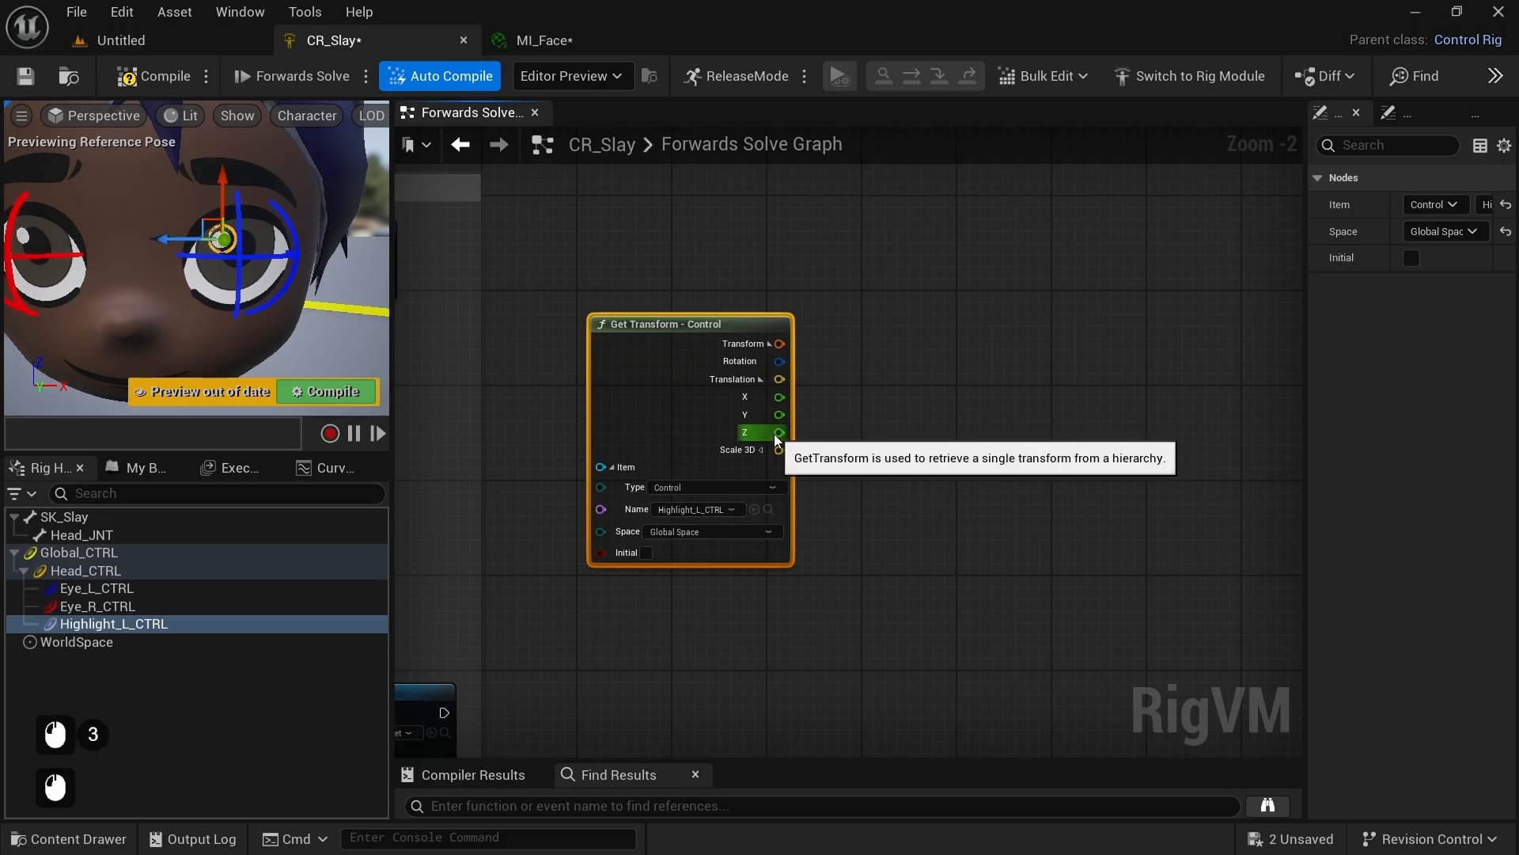
Step: Feed the highlight control's Translation Z into a new Multiply node and the Multiply result into a new Add node
left_click_drag(779, 432, 903, 398)
type("multi")
key("Return")
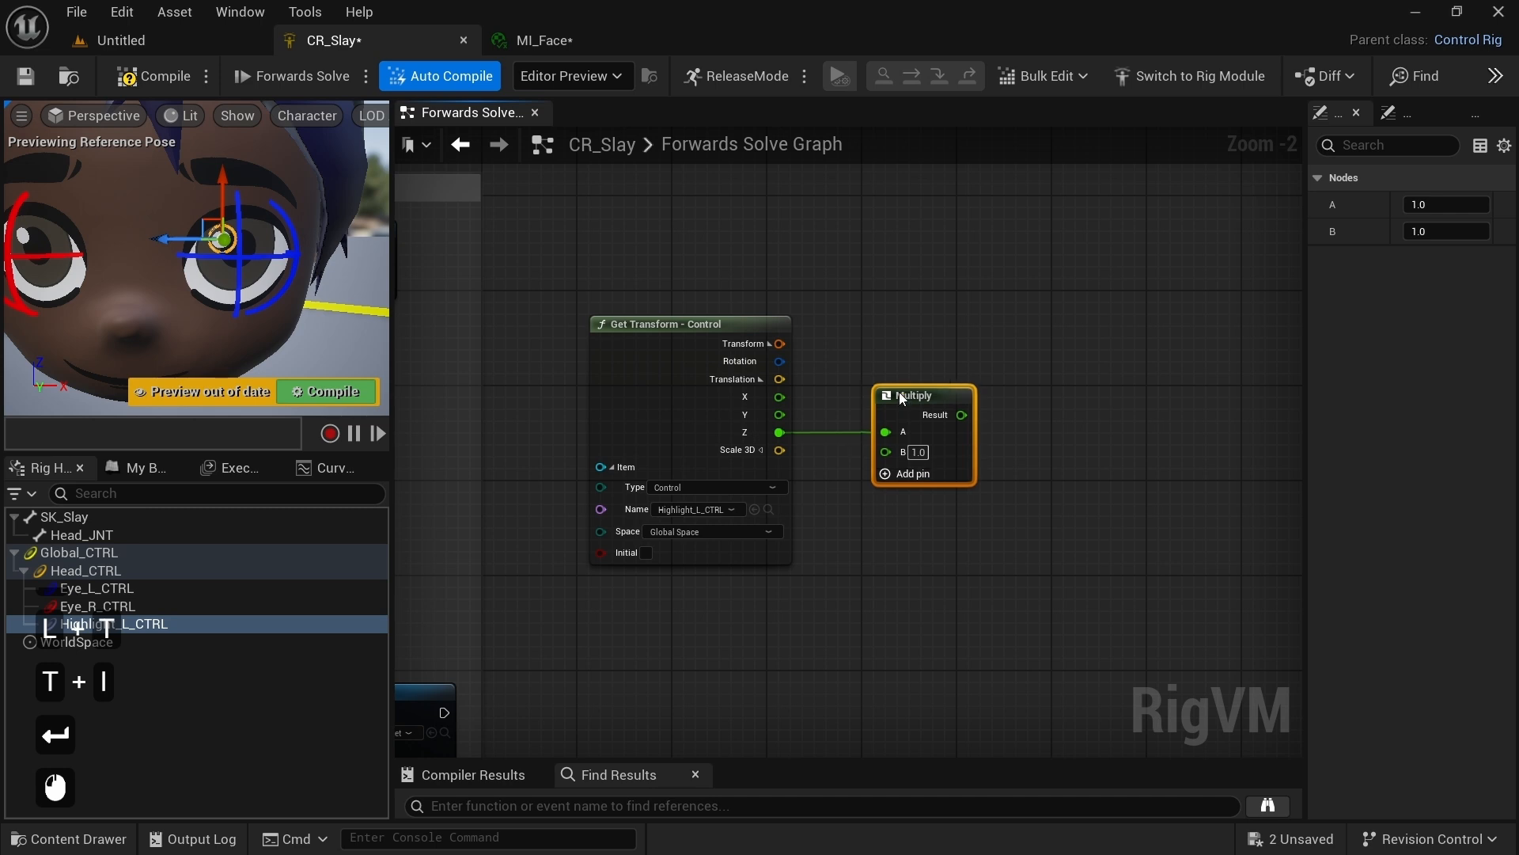
right_click_drag(942, 530, 850, 497)
type("add")
mouse_move(947, 464)
left_mouse_down()
mouse_move(955, 368)
mouse_move(937, 472)
left_mouse_up()
left_click(1018, 318)
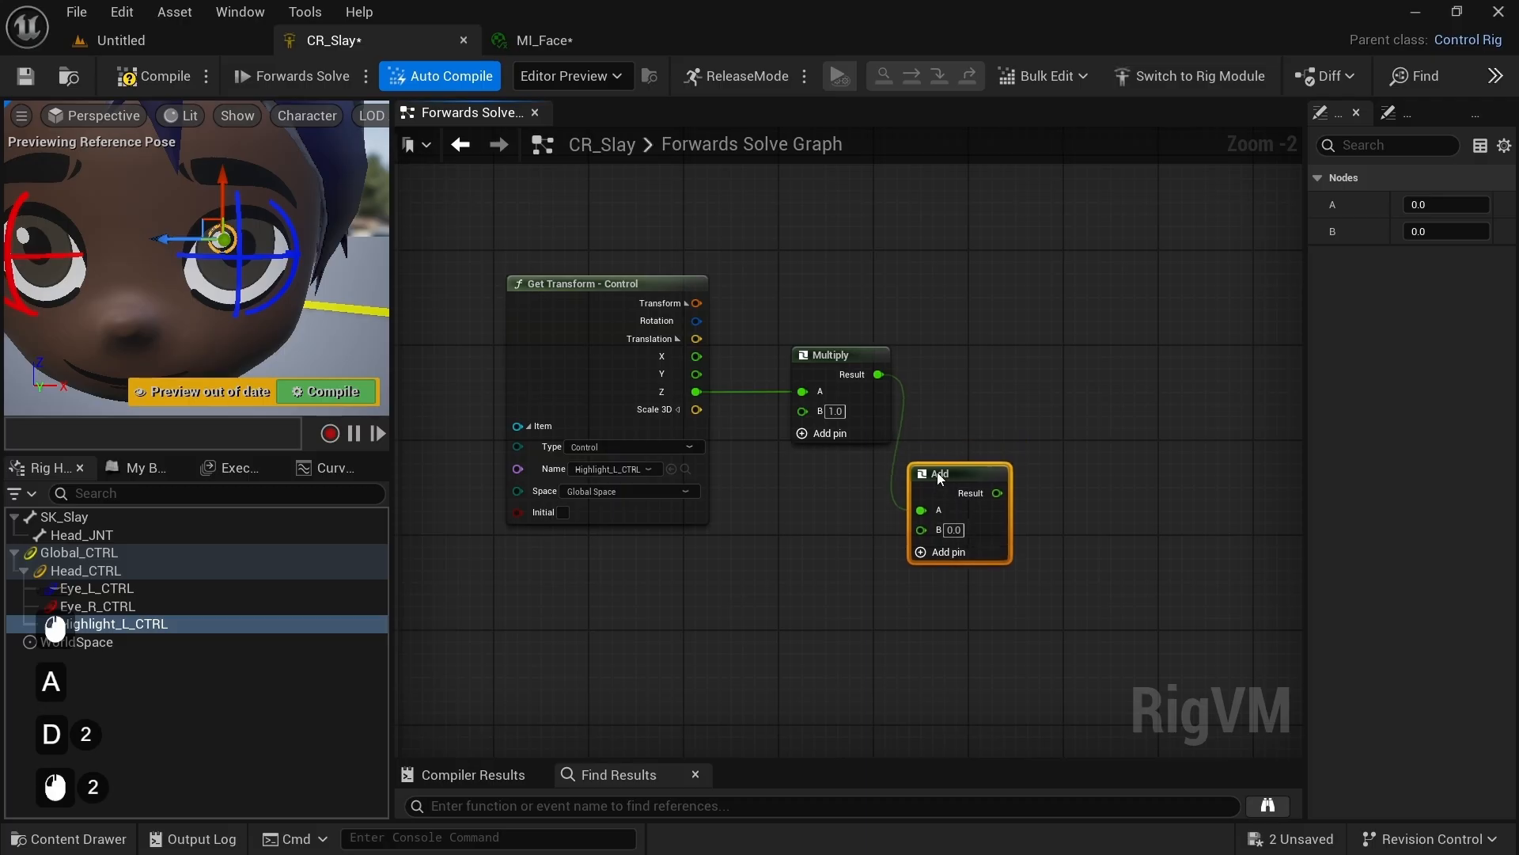
Step: Place an ORG_L_Highlight_X_Offset getter in the graph and connect it to the new Add node's B input
left_click(144, 472)
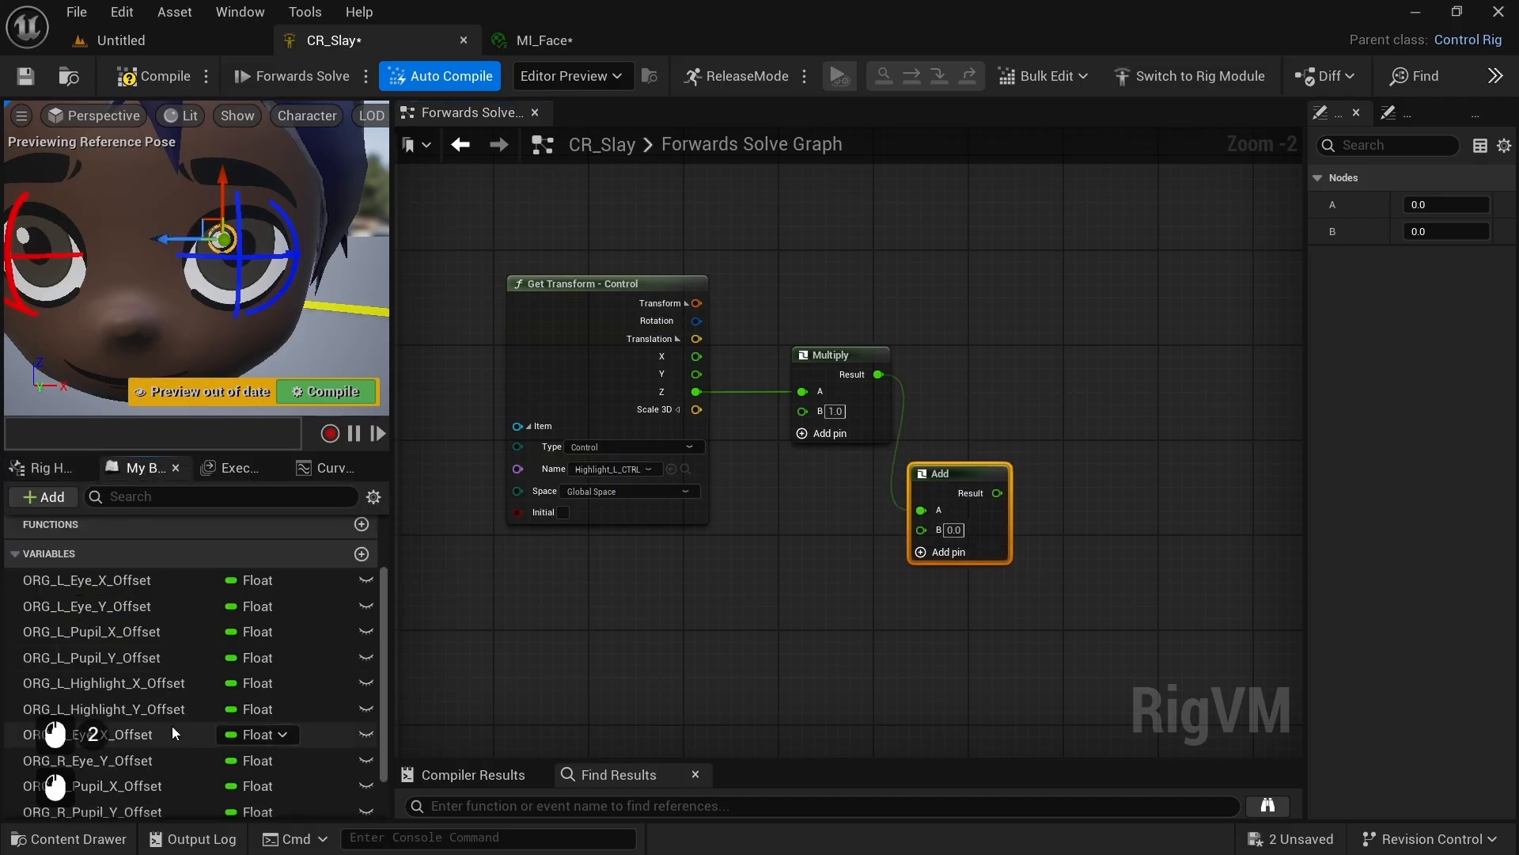
left_click_drag(119, 683, 767, 555)
left_click_drag(871, 576, 928, 529)
left_click_drag(980, 513, 992, 536)
Step: Create a Set Curve Value node whose Value is driven by the highlight chain's Add result
right_click_drag(1002, 519, 736, 570)
left_click_drag(743, 567, 847, 297)
type("set")
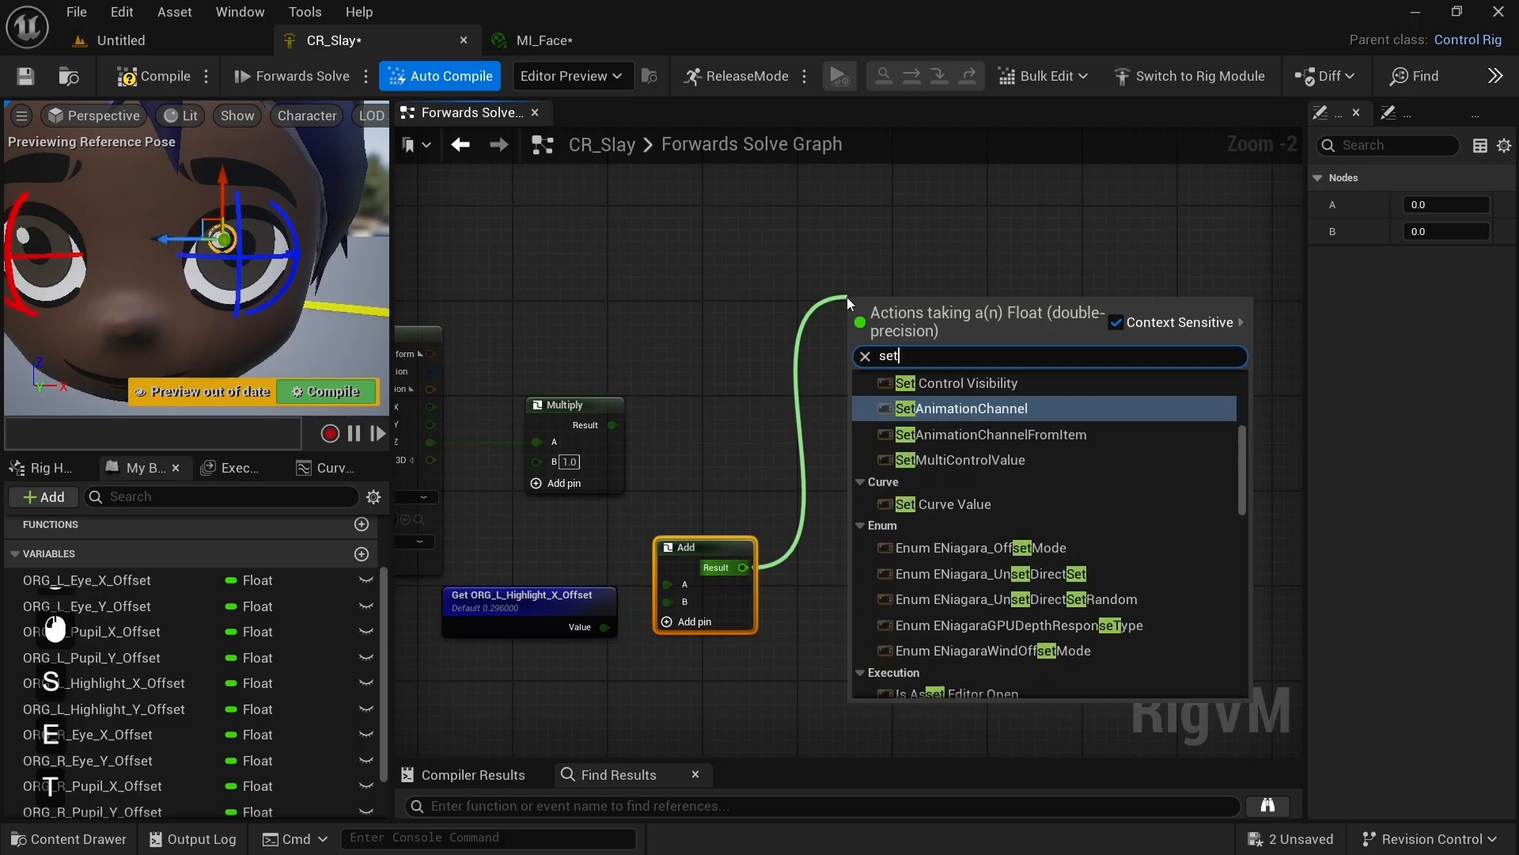
type(" curve")
key("Return")
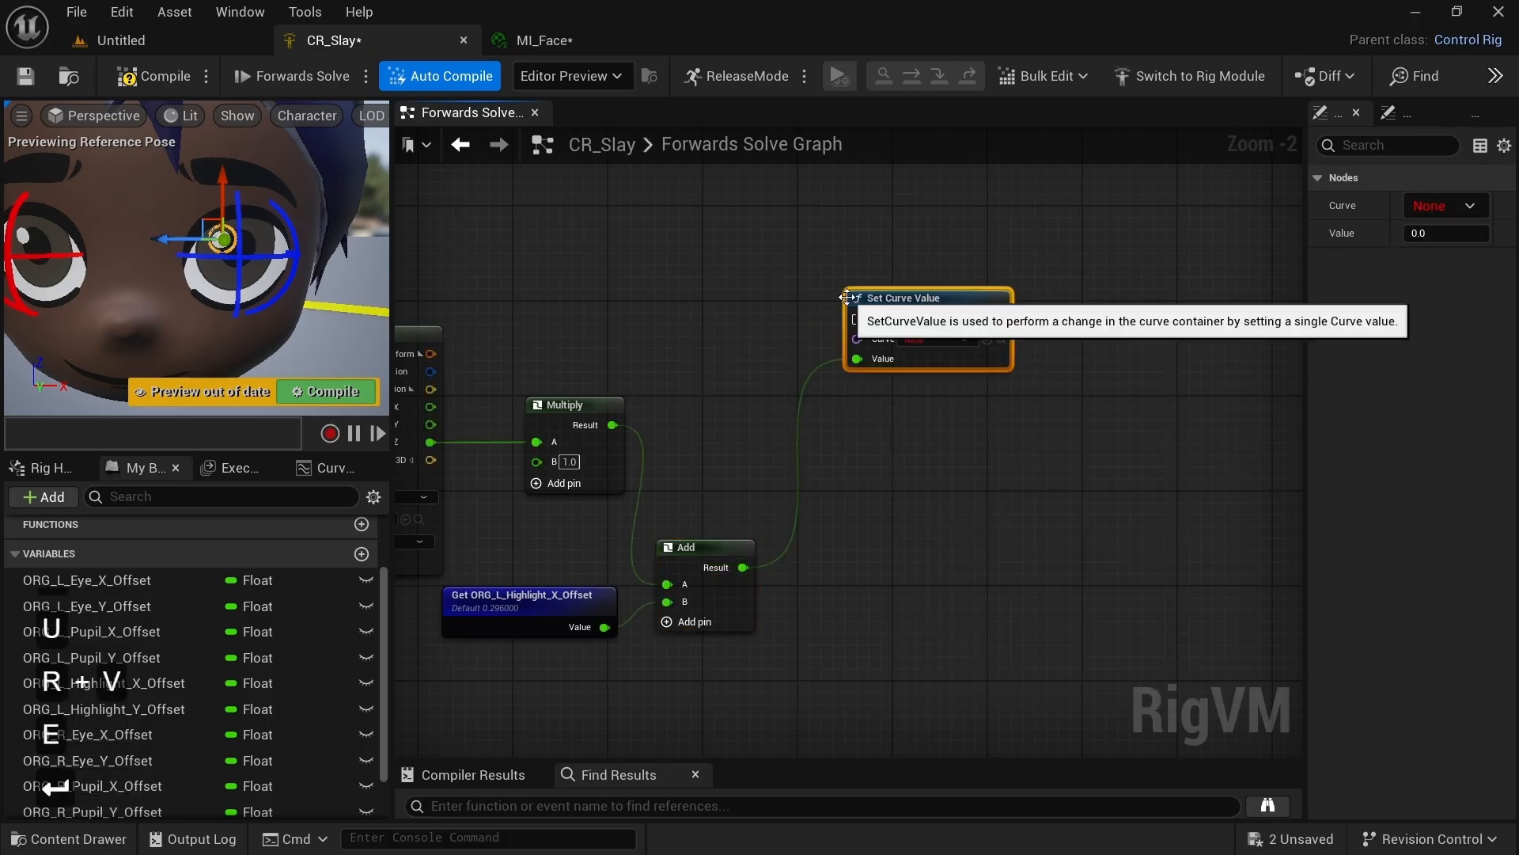
Step: Choose L_Highlight_X_Offset as the curve of the new Set Curve Value node
left_click(923, 339)
type("high")
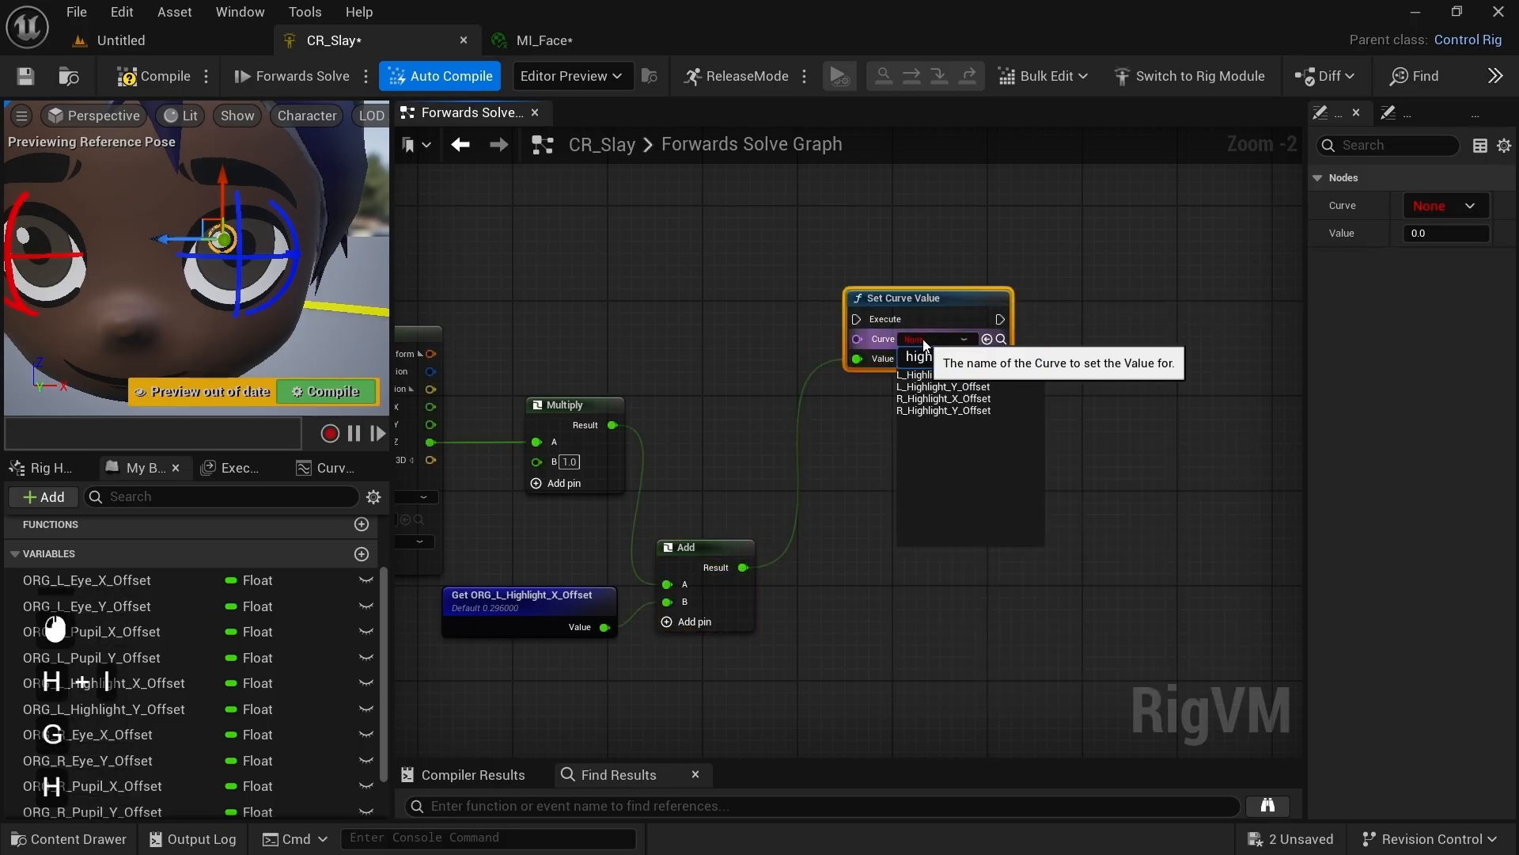
left_click(921, 376)
Step: Connect execution from the L_Pupil_Y_Offset curve node to the L_Highlight_X_Offset one, routing the wire above the Highlight_L_CTRL transform with a reroute node
right_click_drag(953, 366, 1275, 365)
scroll(1274, 365, "down", 1)
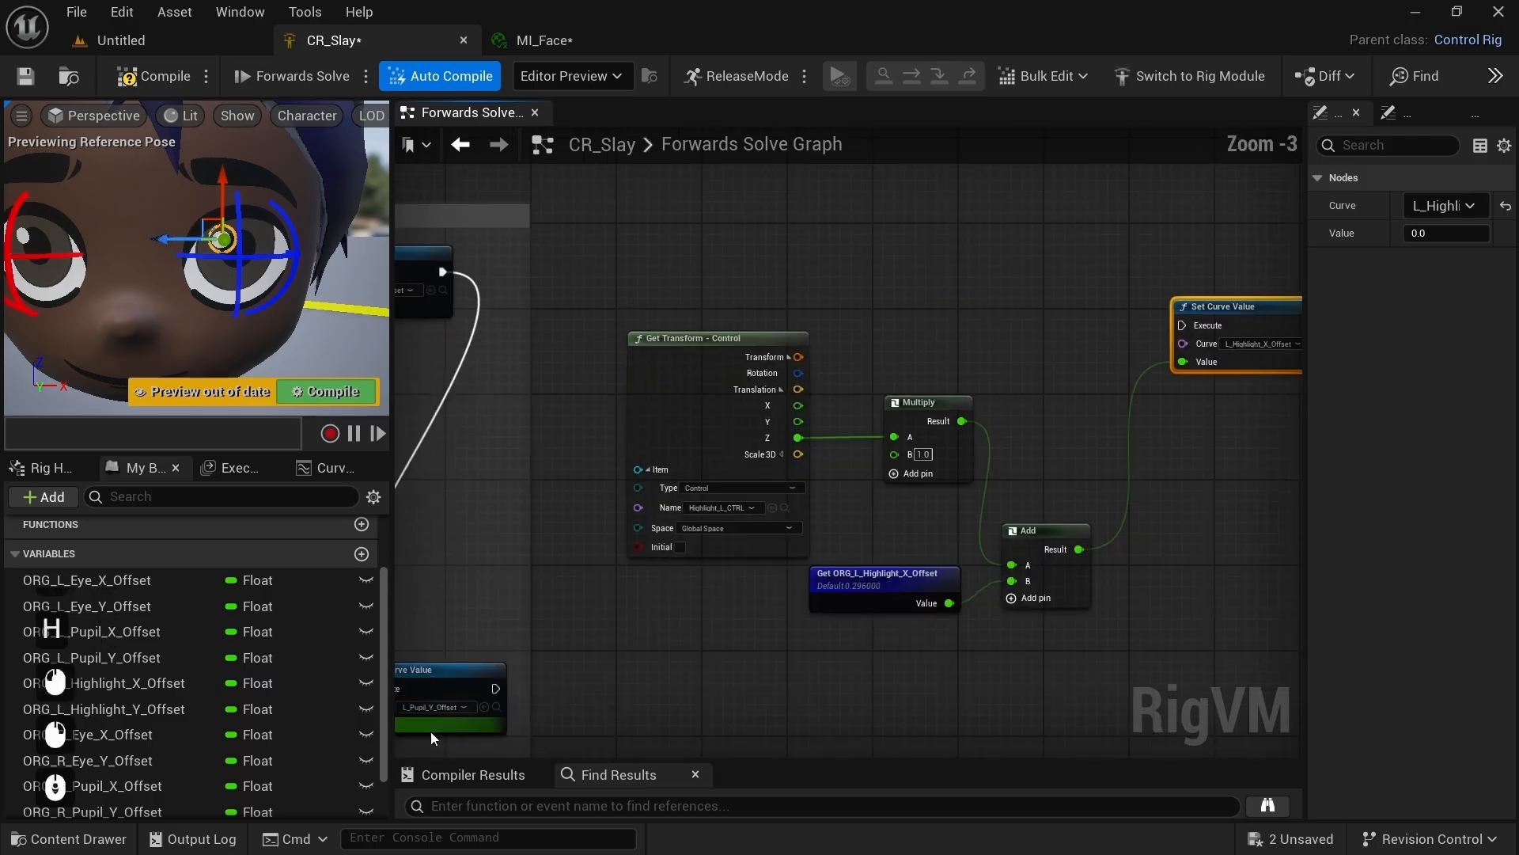
left_click_drag(498, 682, 1186, 318)
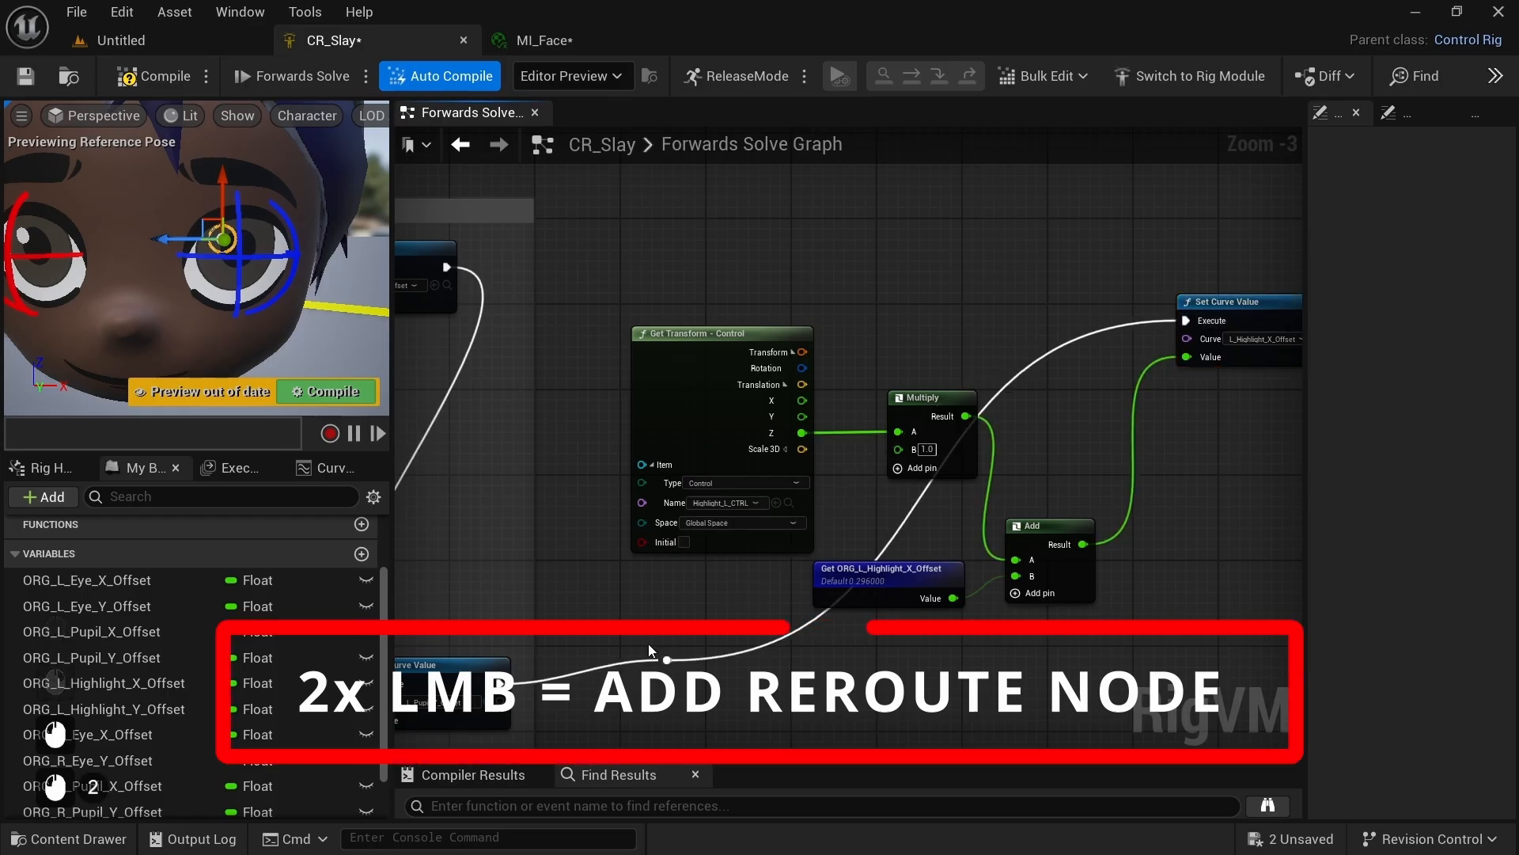
double_click(668, 659)
left_click_drag(668, 660, 633, 311)
left_click(1277, 297)
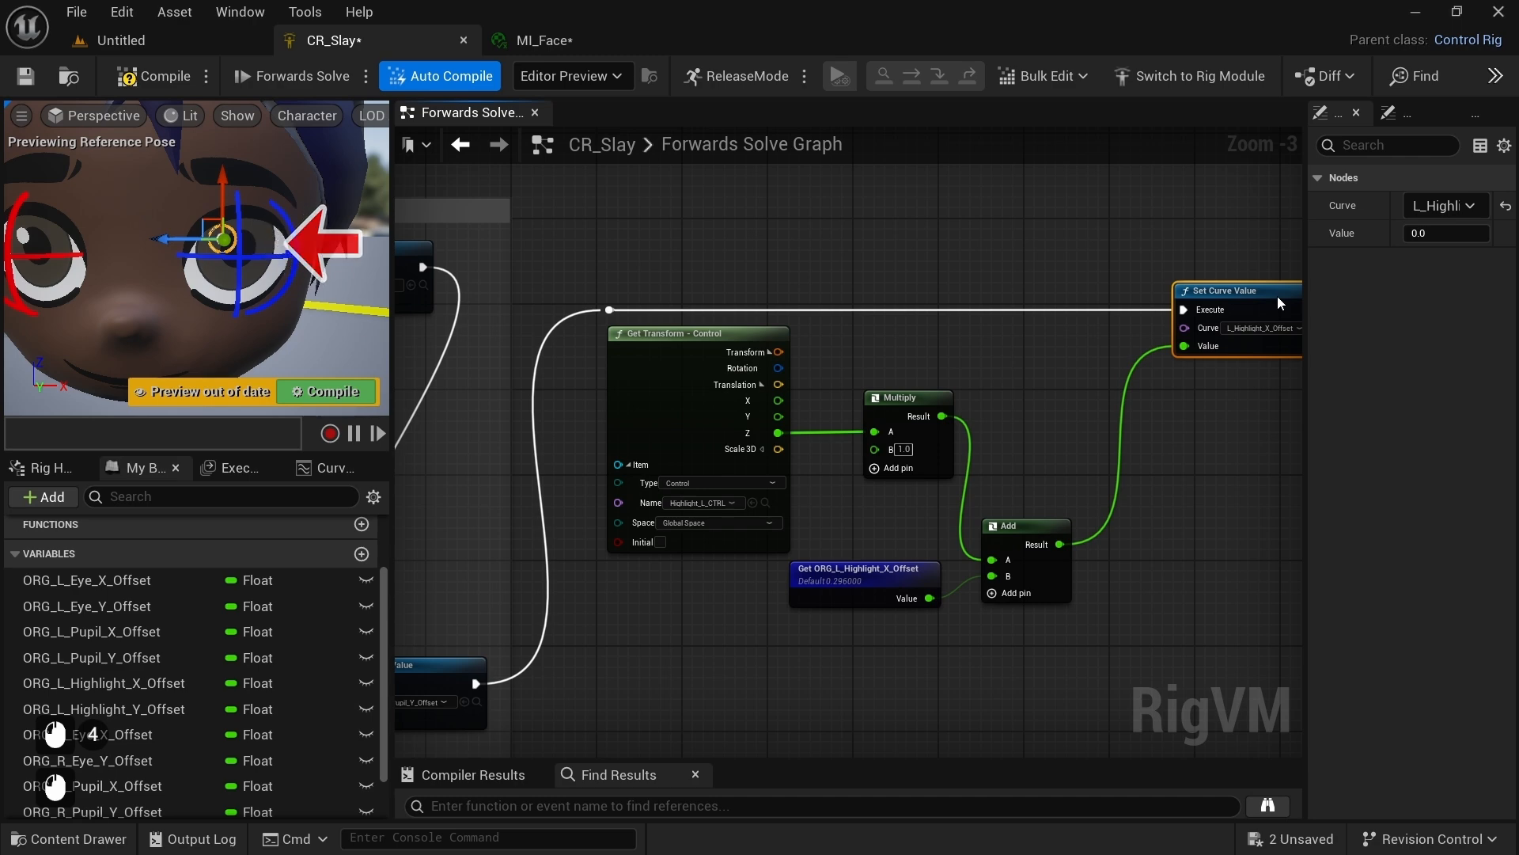
Step: Set the Highlight_L_CTRL Get Transform node's Space to Local Space and compile the rig
scroll(914, 330, "up", 2)
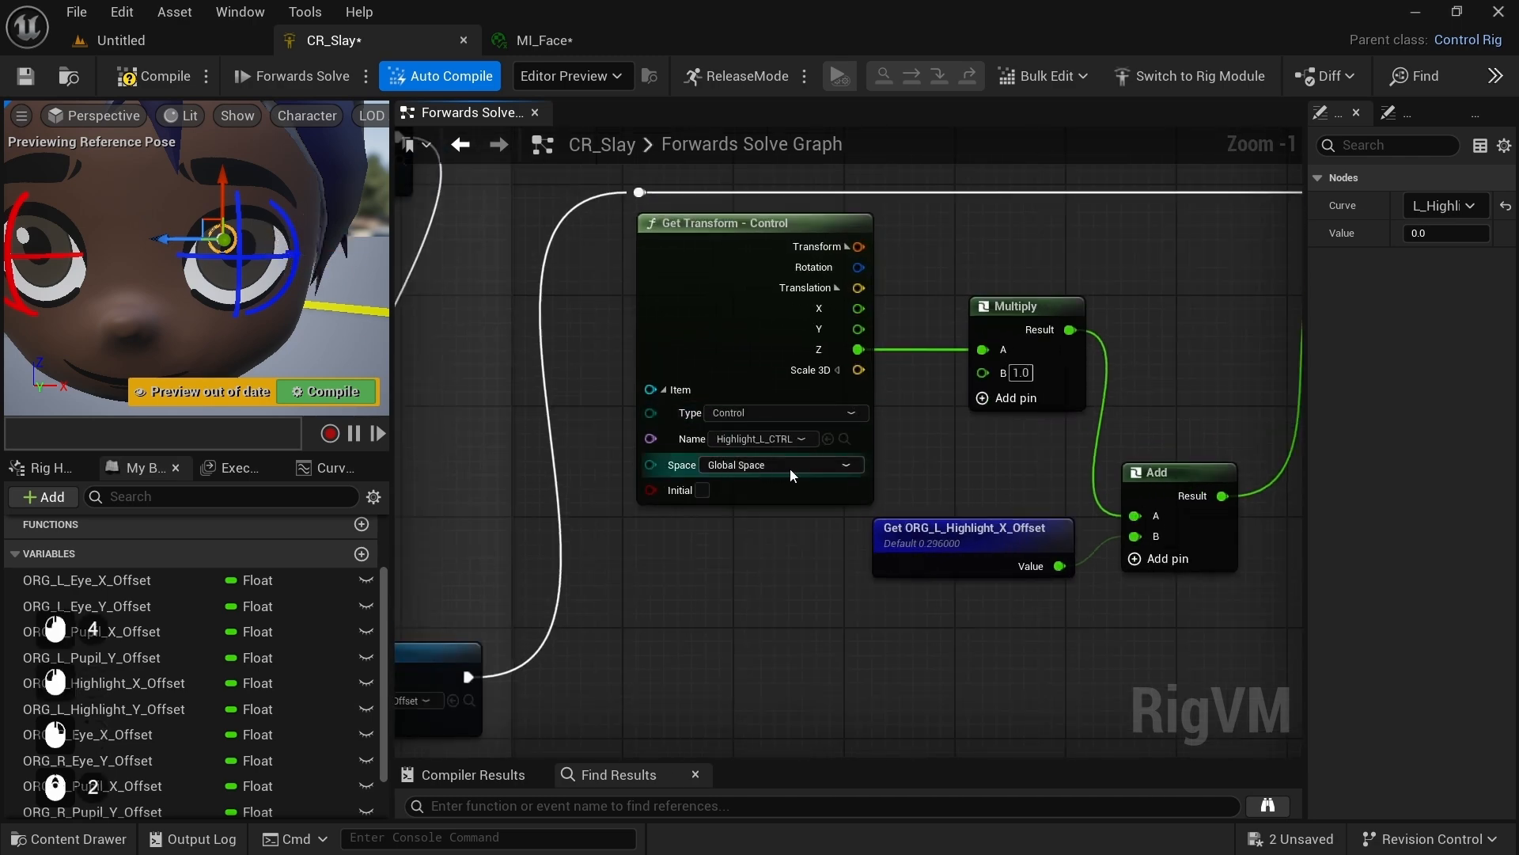
left_click(768, 464)
left_click(744, 480)
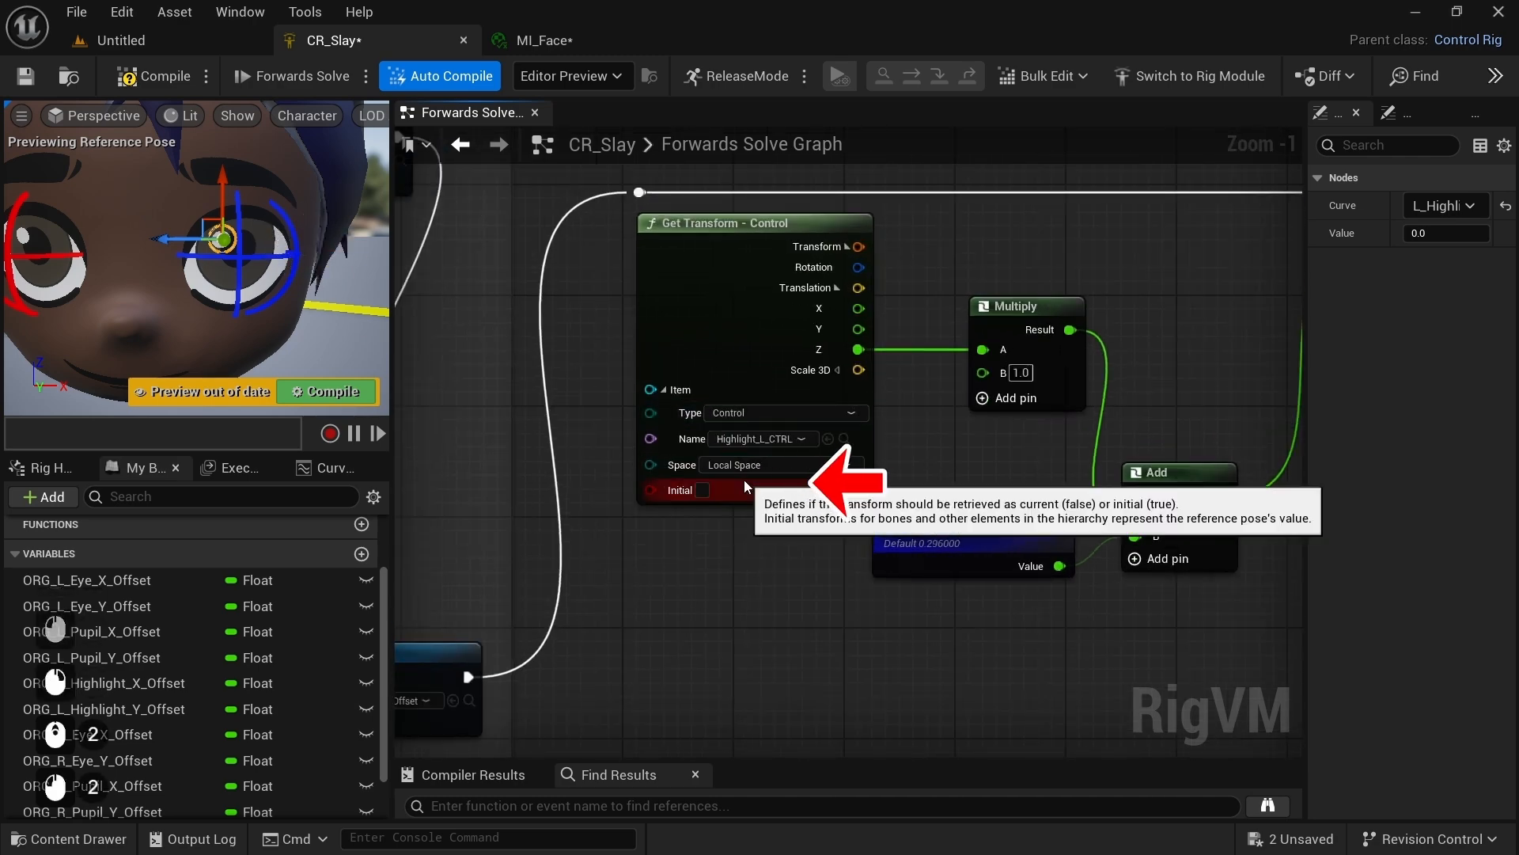
left_click(157, 82)
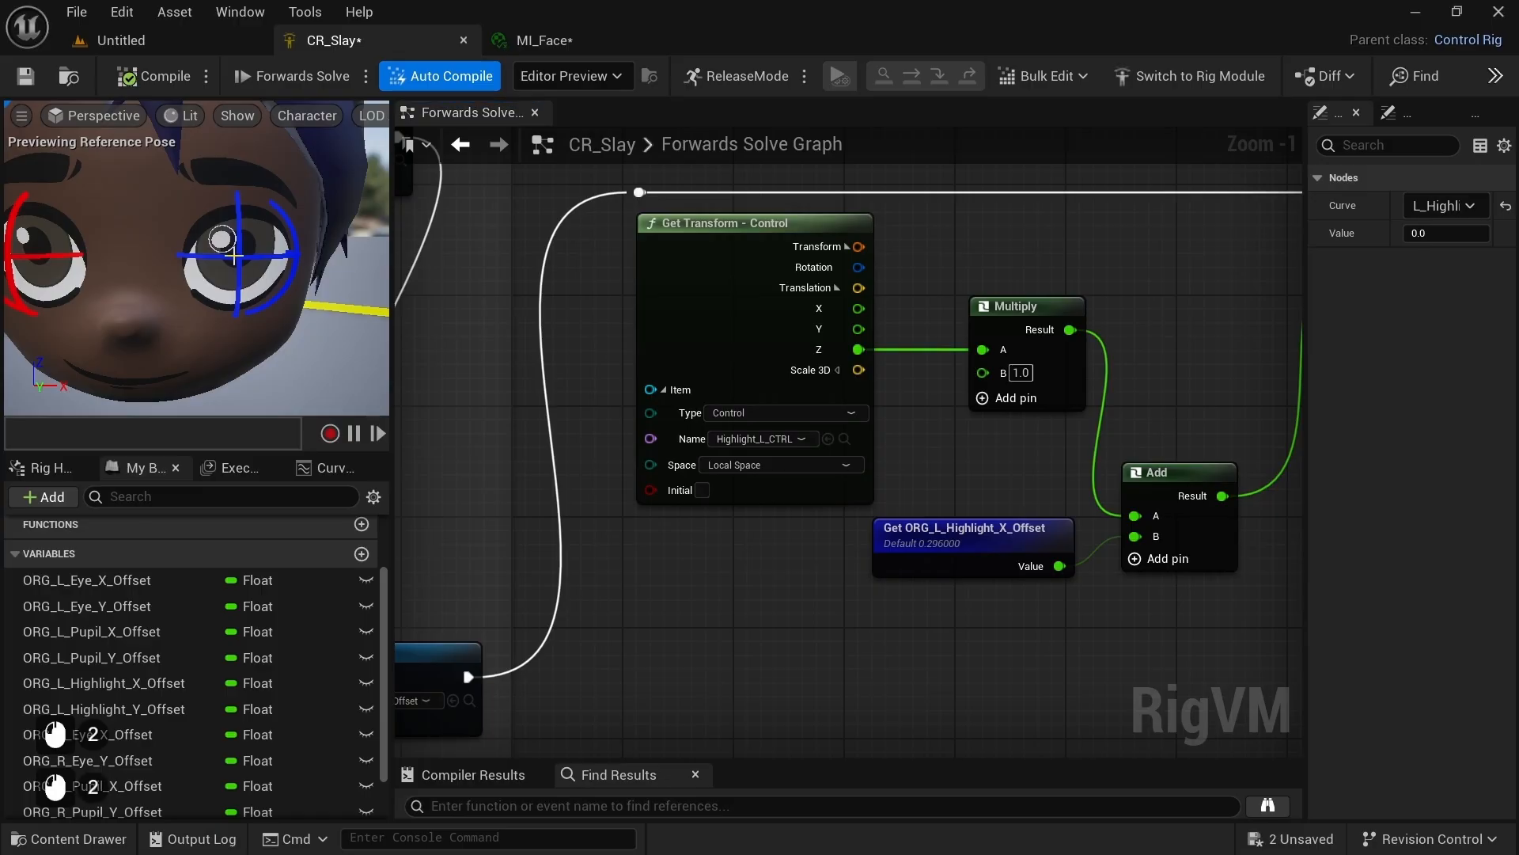
Step: Move the left highlight control sideways in the viewport to test how the highlight responds
left_click(233, 255)
key("w")
key("w")
key("w")
left_click_drag(192, 236, 252, 250)
left_click_drag(308, 249, 201, 251)
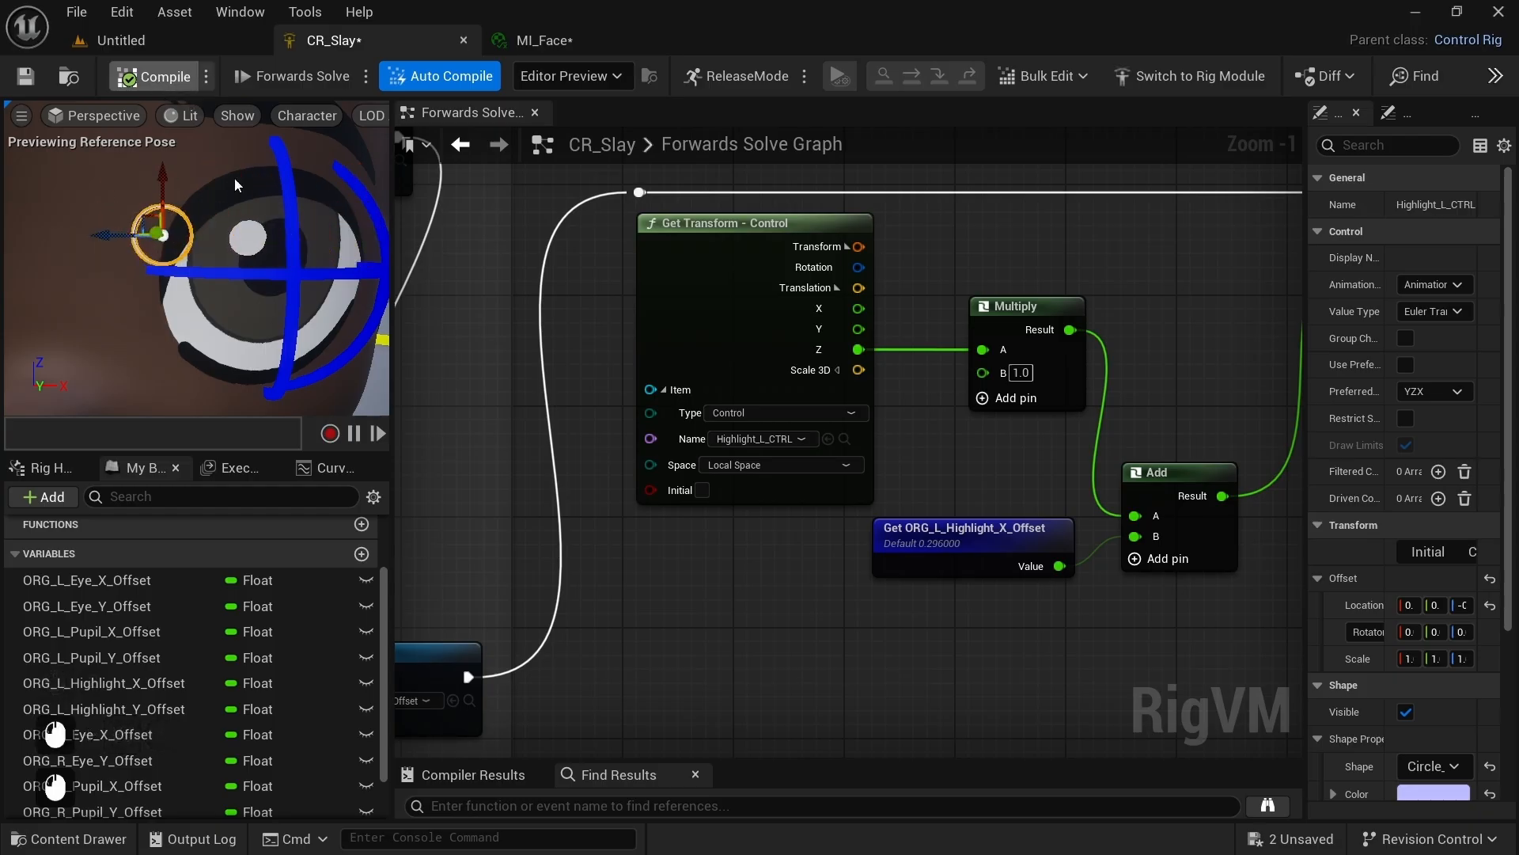
Step: Set the highlight chain's Multiply B value to -12 and save the control rig
right_click_drag(1052, 475, 888, 503)
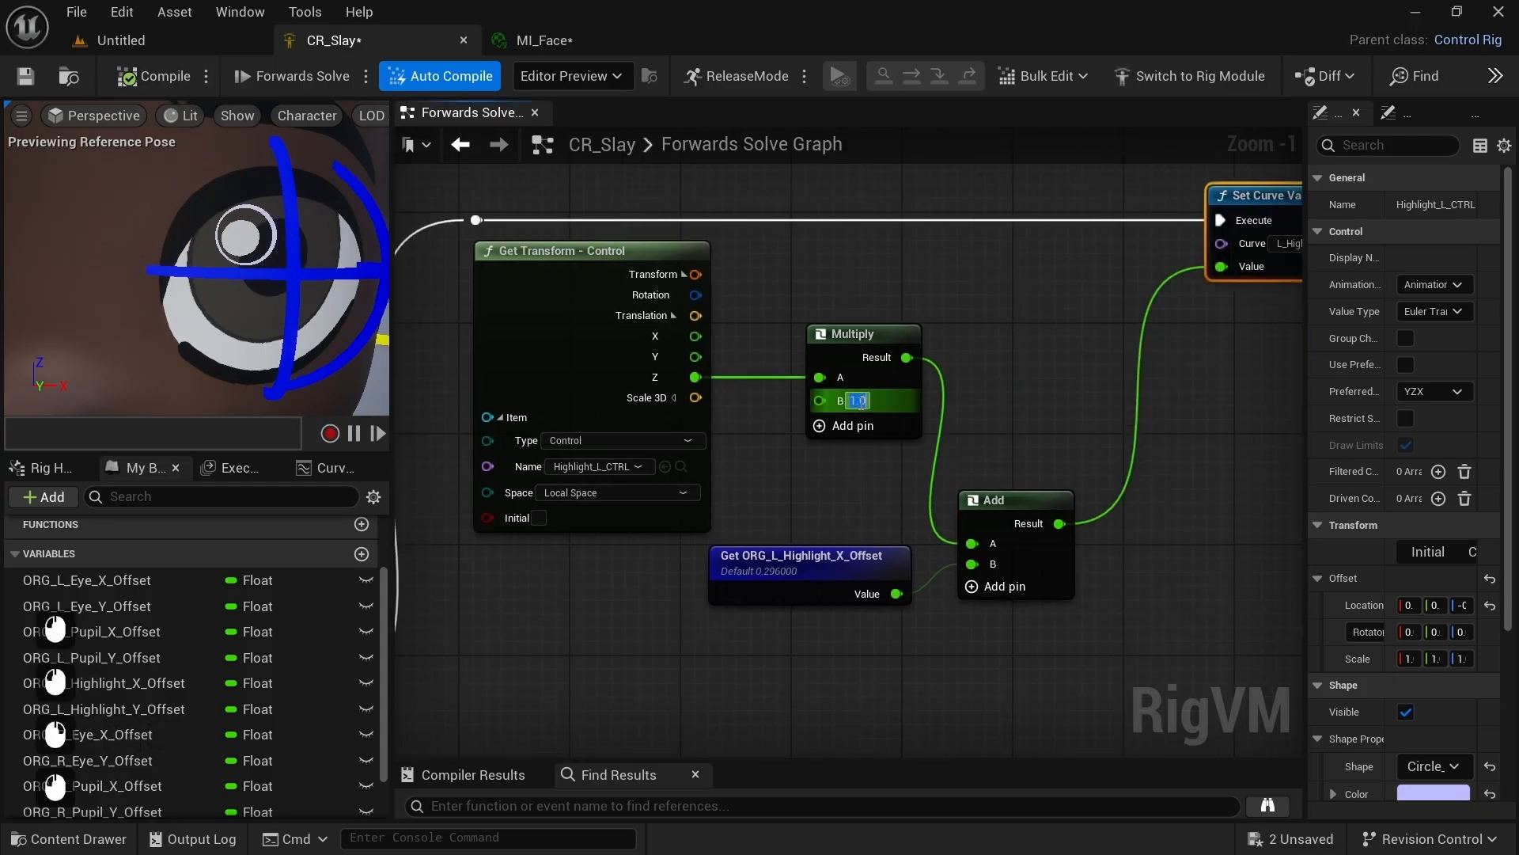
type("-12")
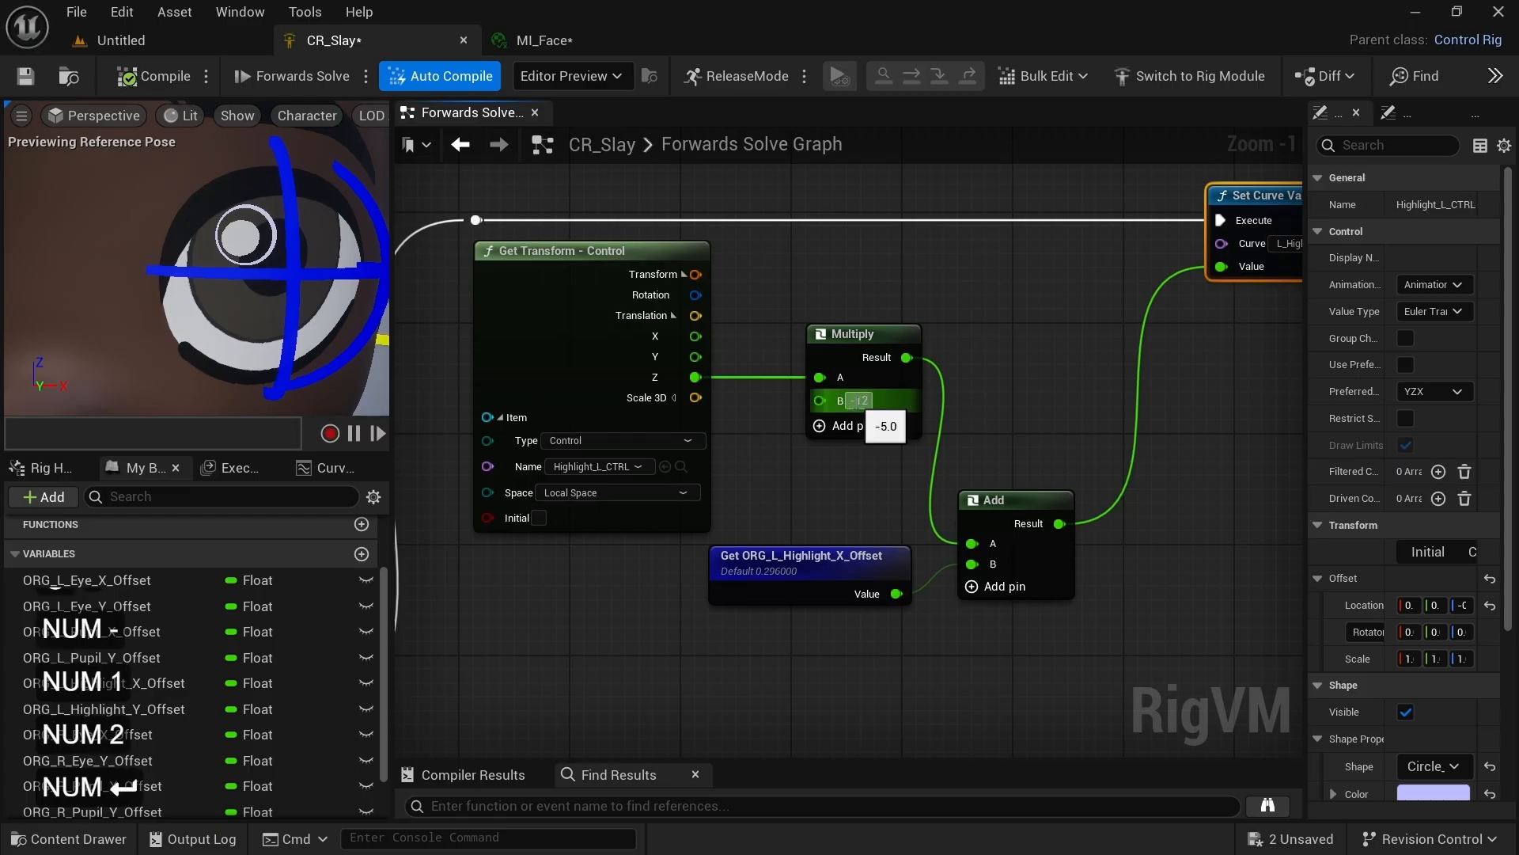
key("Return")
key("ctrl+s")
Step: Duplicate the highlight's Get Transform, Multiply, Add and offset getter nodes below the originals and feed Translation X into the copied Multiply
scroll(722, 182, "down", 2)
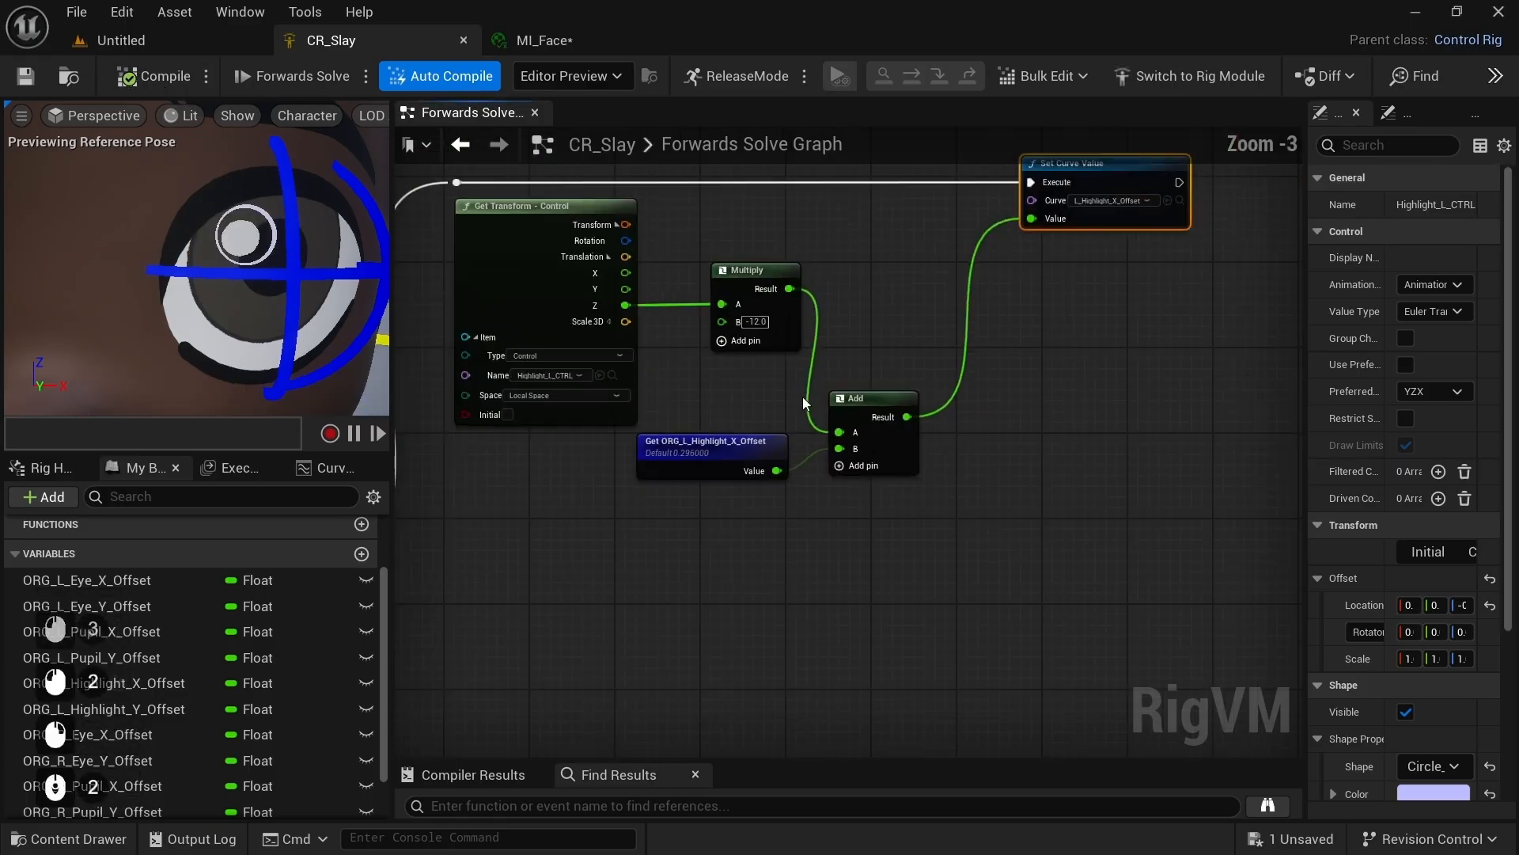
left_click_drag(506, 186, 910, 515)
key("ctrl+c")
right_click_drag(843, 588, 872, 383)
key("ctrl+v")
left_click(270, 257)
key("w")
mouse_move(838, 383)
left_mouse_down()
mouse_move(720, 415)
mouse_move(829, 406)
left_mouse_up()
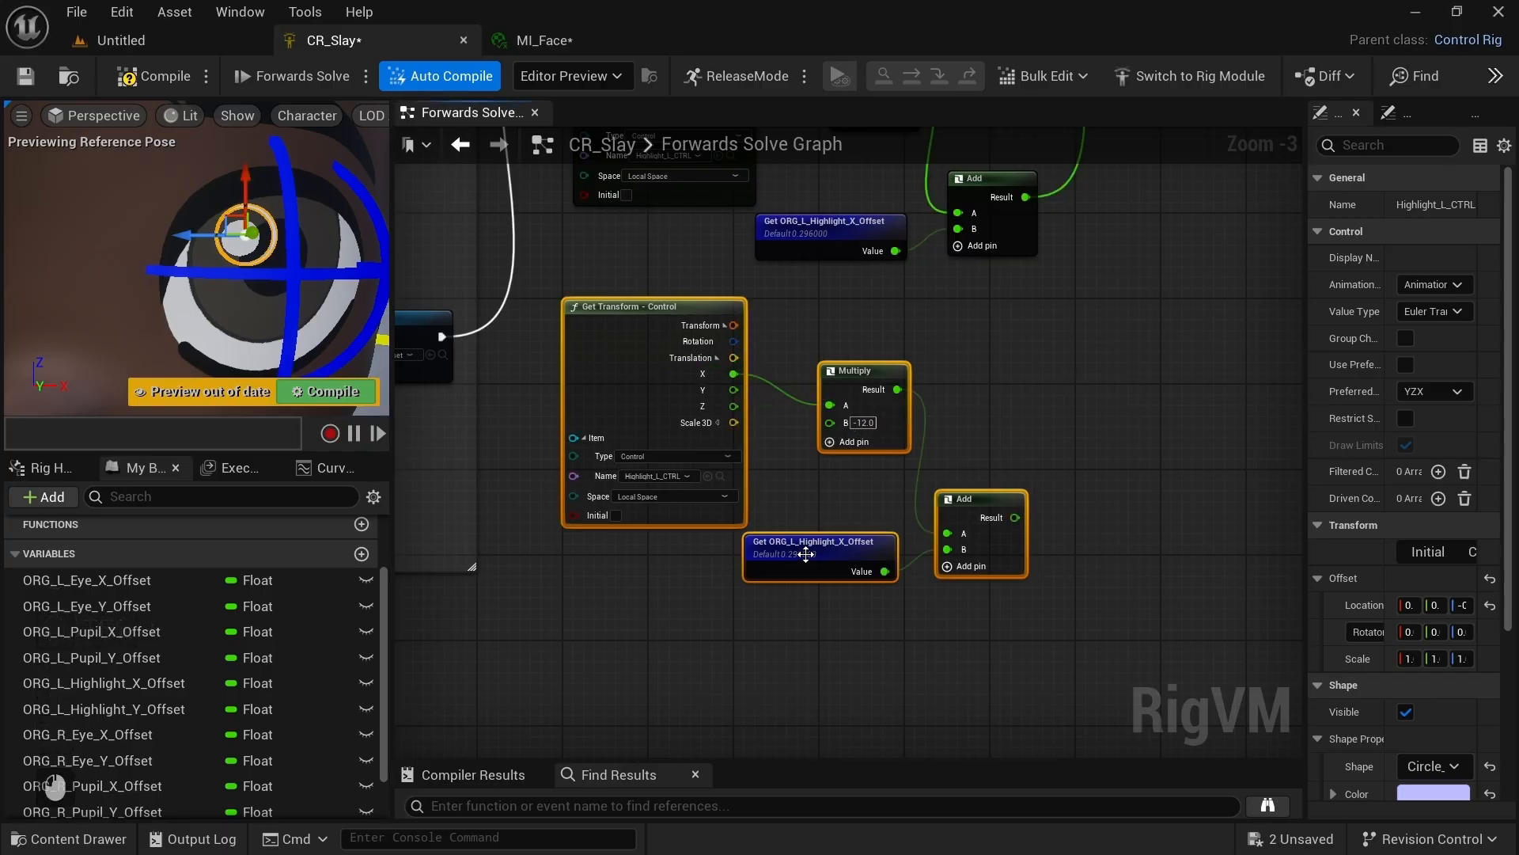
Step: Replace the copied X offset getter with an ORG_L_Highlight_Y_Offset getter connected to the copied Add node's B input
left_click(805, 602)
left_click_drag(132, 709, 955, 551)
left_click(799, 686)
left_click(829, 547)
key("Delete")
left_click_drag(857, 600, 880, 546)
Step: Create a Set Curve Value node for L_Highlight_Y_Offset with its Value driven by the copied Add result
right_click_drag(1010, 530, 777, 715)
type("set c")
left_click_drag(782, 703, 938, 541)
key("Return")
left_click(1000, 584)
type("high")
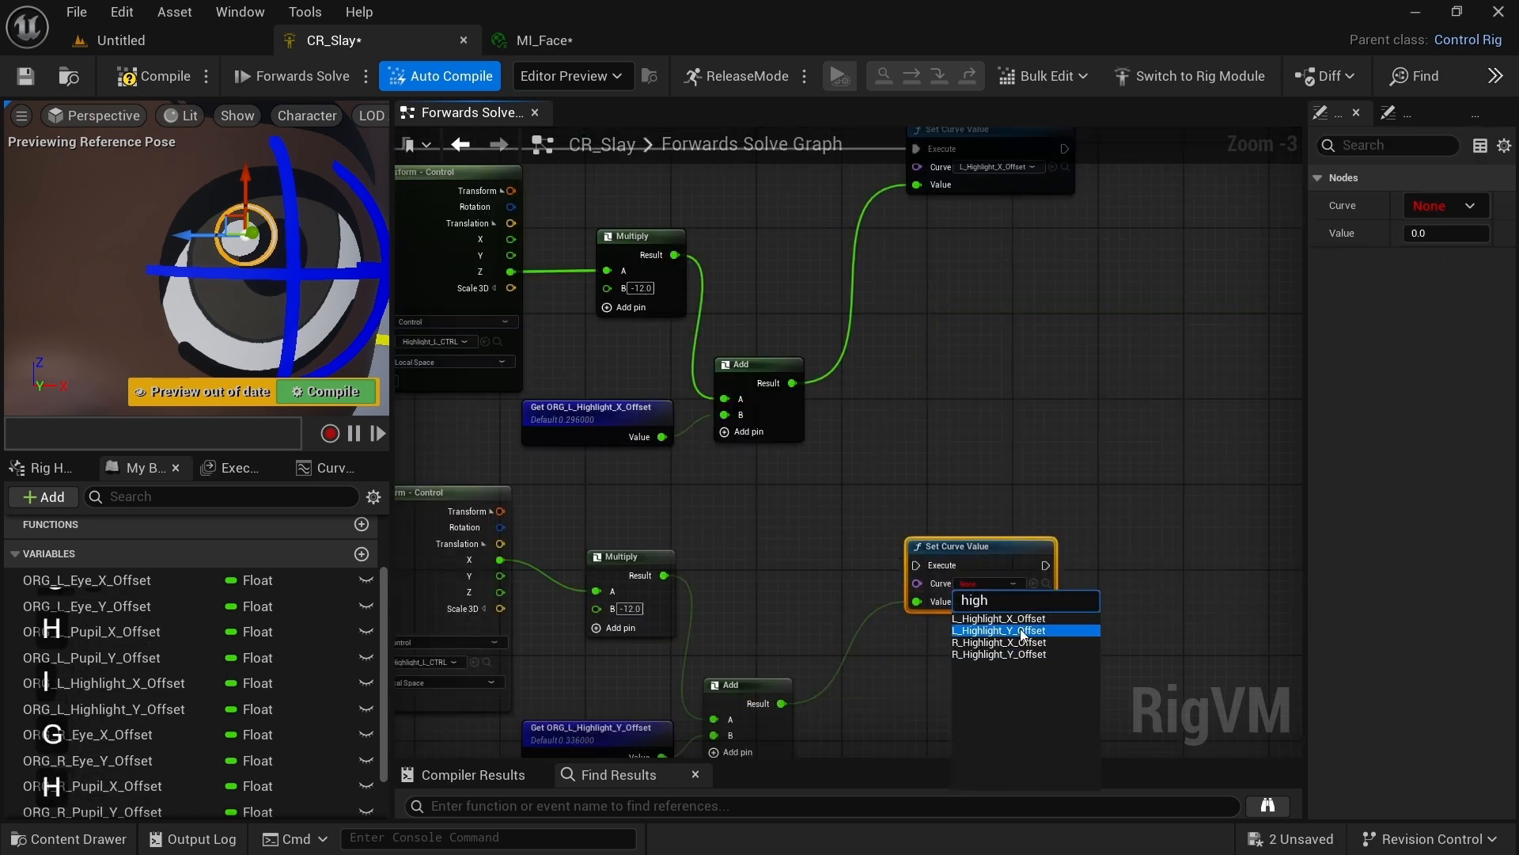
left_click(998, 630)
Step: Connect execution from the L_Highlight_X_Offset curve node to the L_Highlight_Y_Offset curve node
right_click_drag(999, 630, 922, 729)
left_click_drag(986, 247, 840, 663)
Step: Test the left and right eye controls in the viewport and undo the control move
left_click(237, 212)
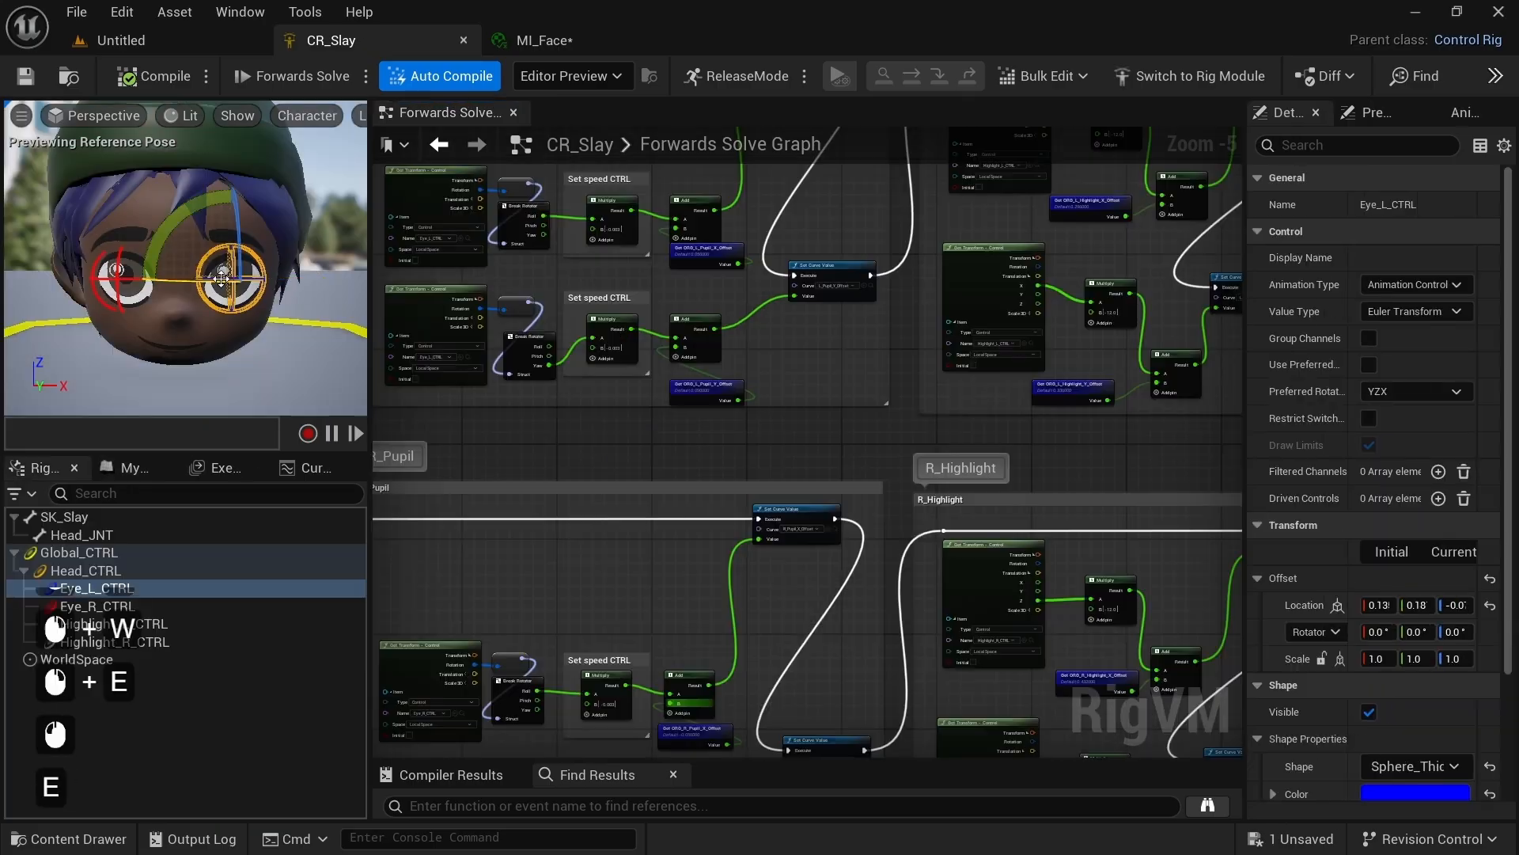
left_click(105, 277)
key("ctrl+z")
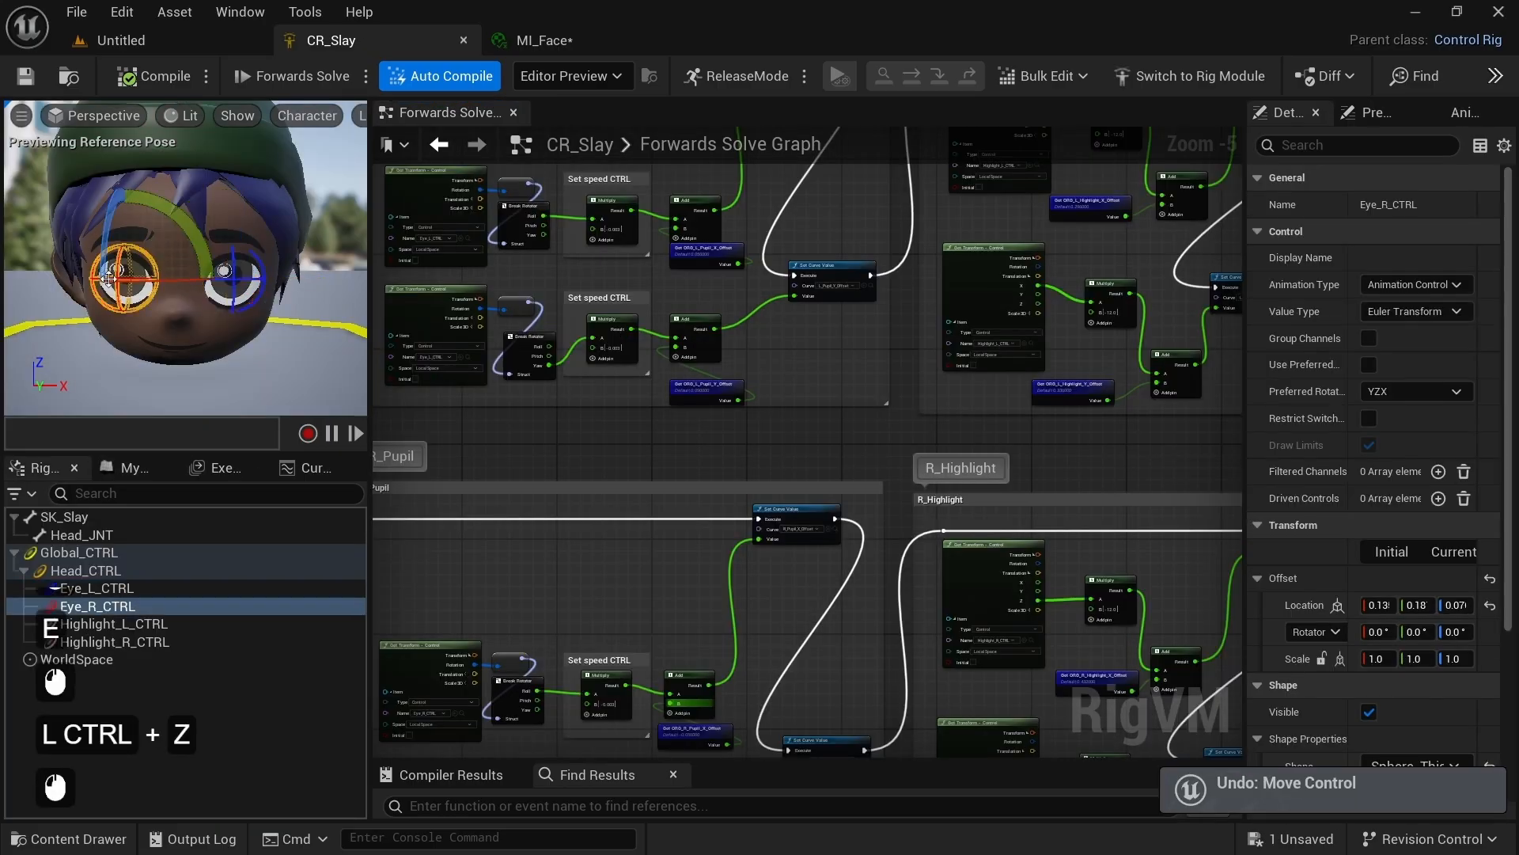
double_click(117, 268)
key("w")
key("s")
key("s")
right_click_drag(129, 259, 129, 260)
key("e")
Step: Create a new control in the rig hierarchy and parent it under Head_CTRL
left_click(80, 573)
right_click(81, 584)
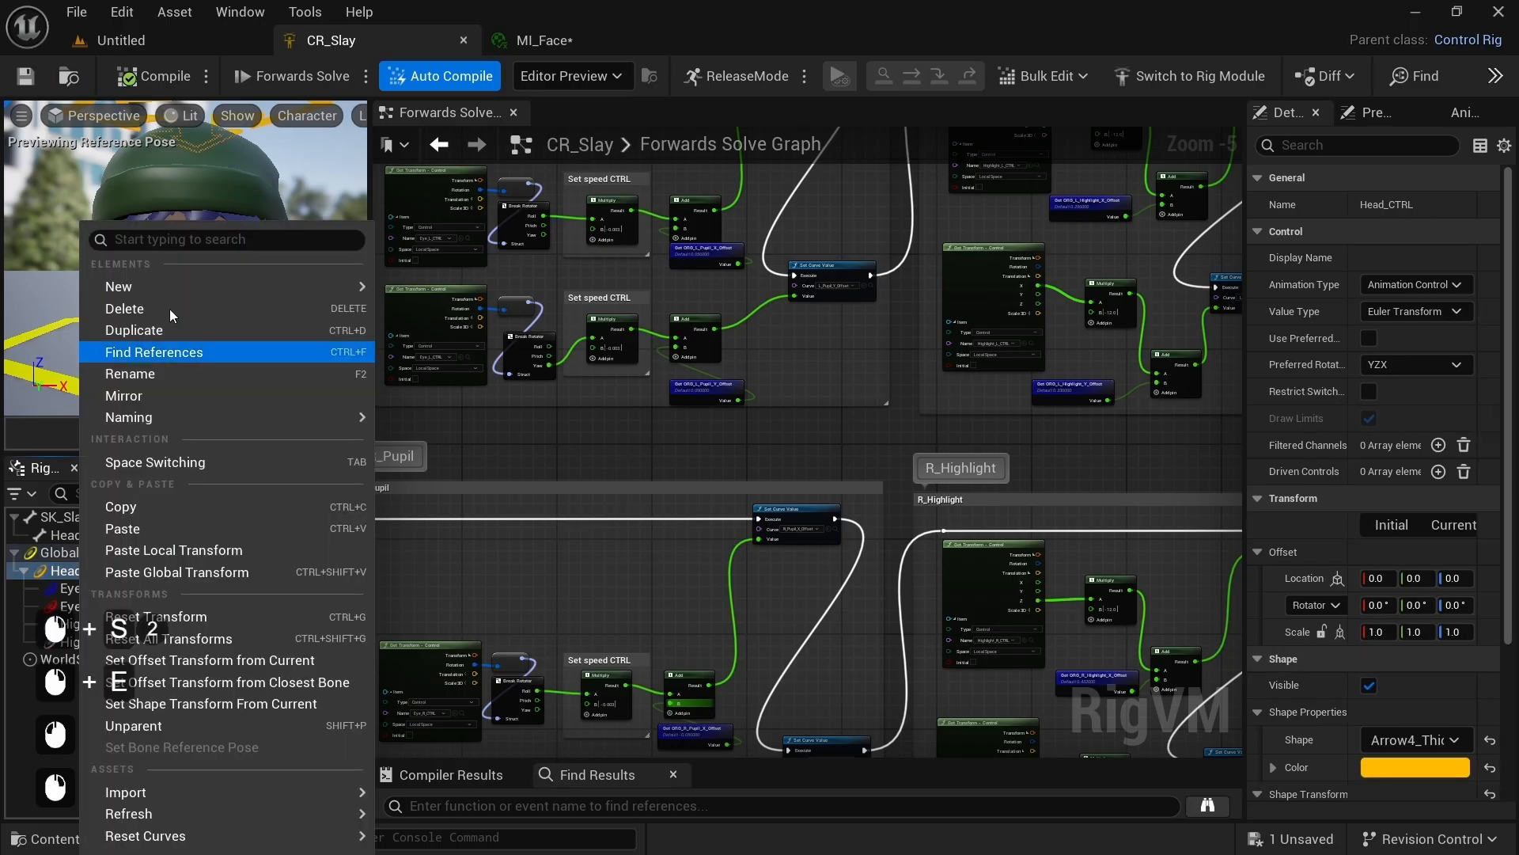
mouse_move(178, 283)
left_click(444, 307)
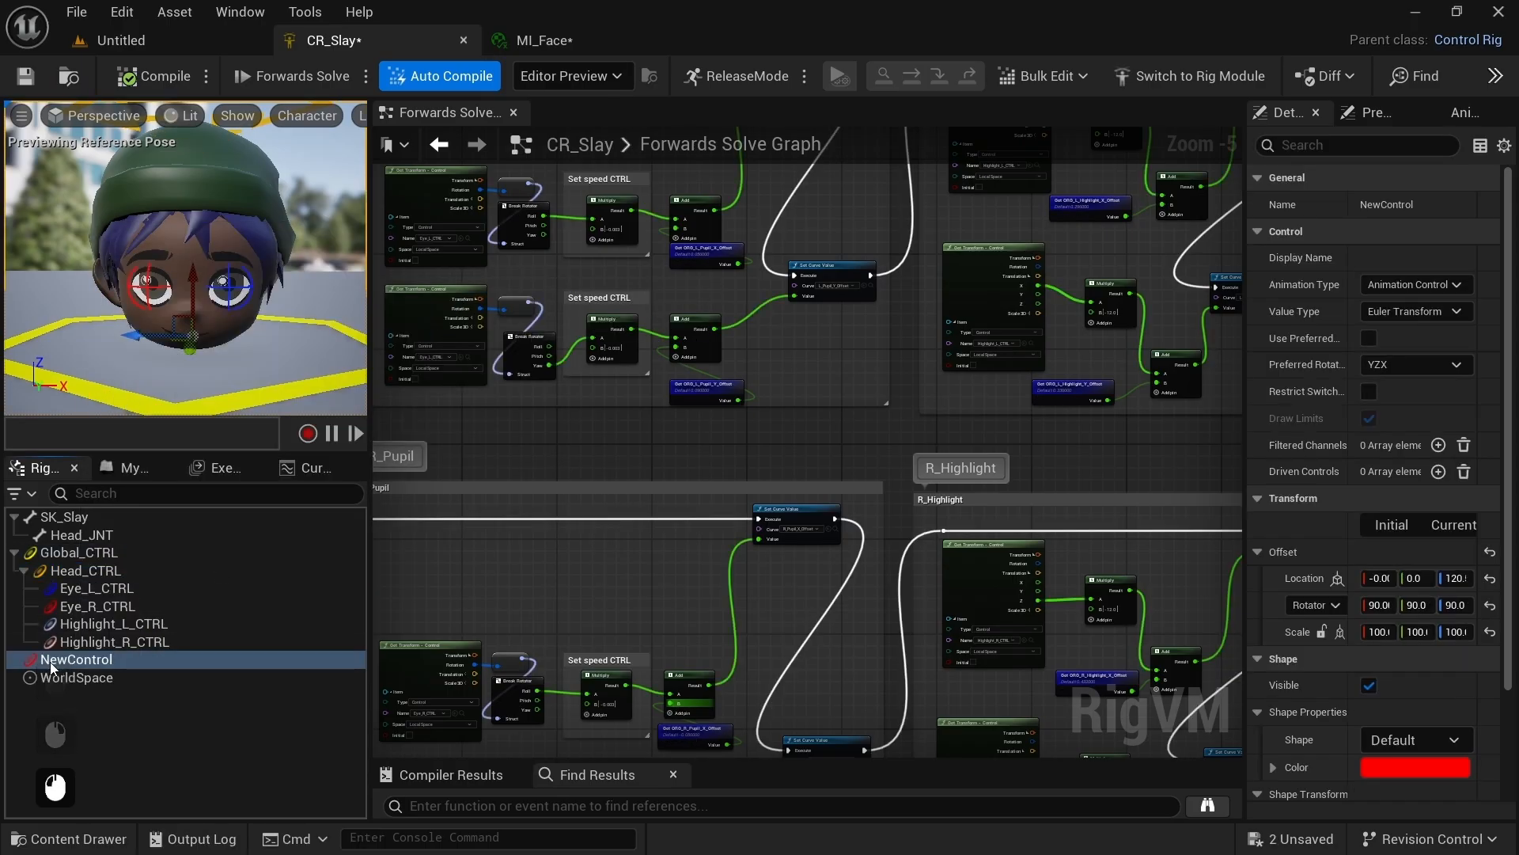
left_click_drag(50, 662, 88, 572)
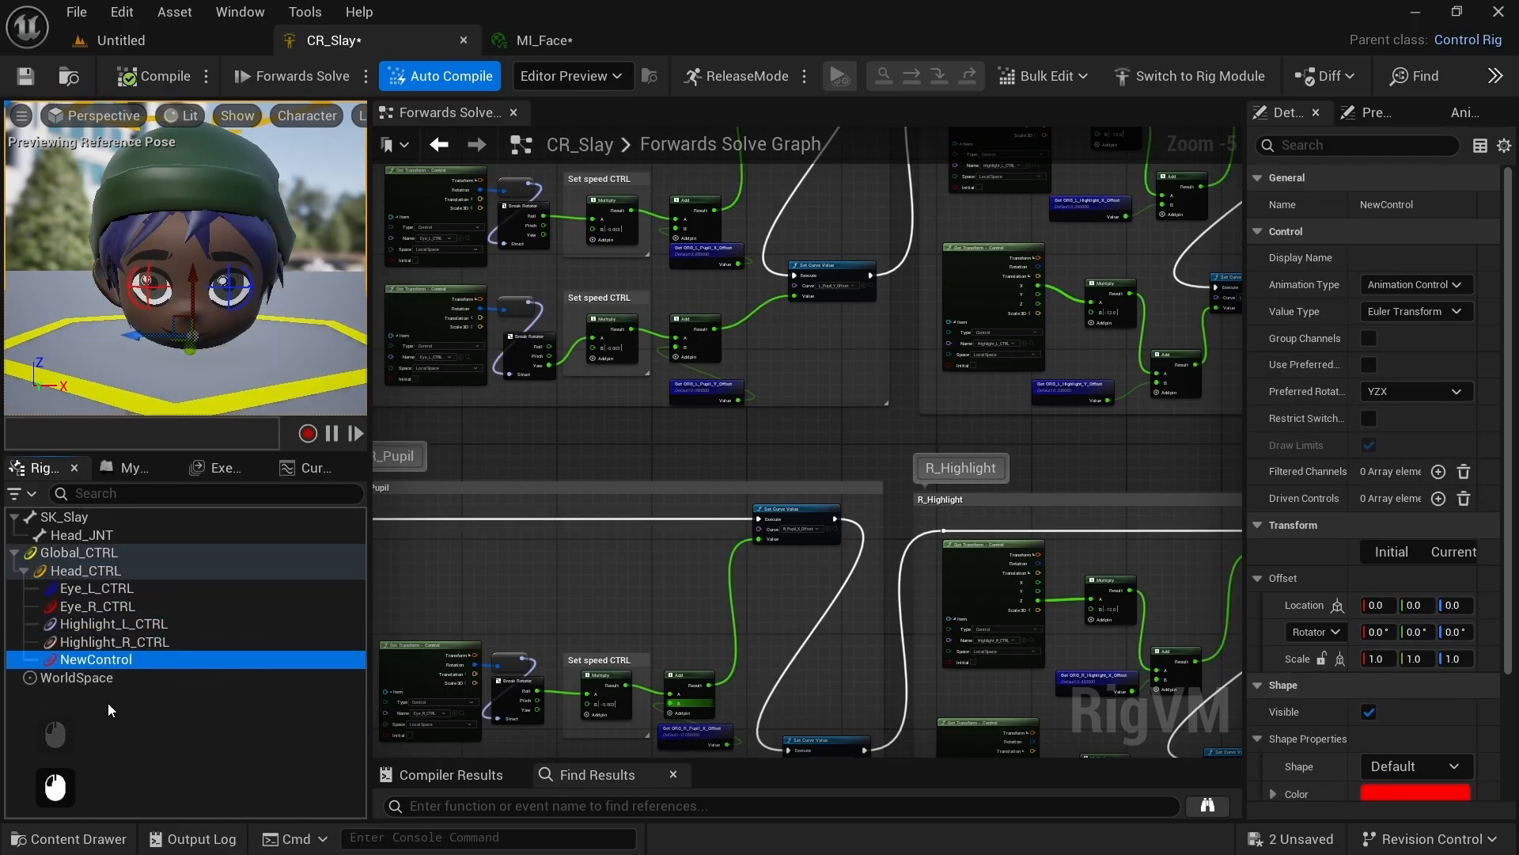
Step: Rename the new control IK_Eyes-Aim_CTRL
left_click(97, 659)
key("F2")
type("IK_Eye")
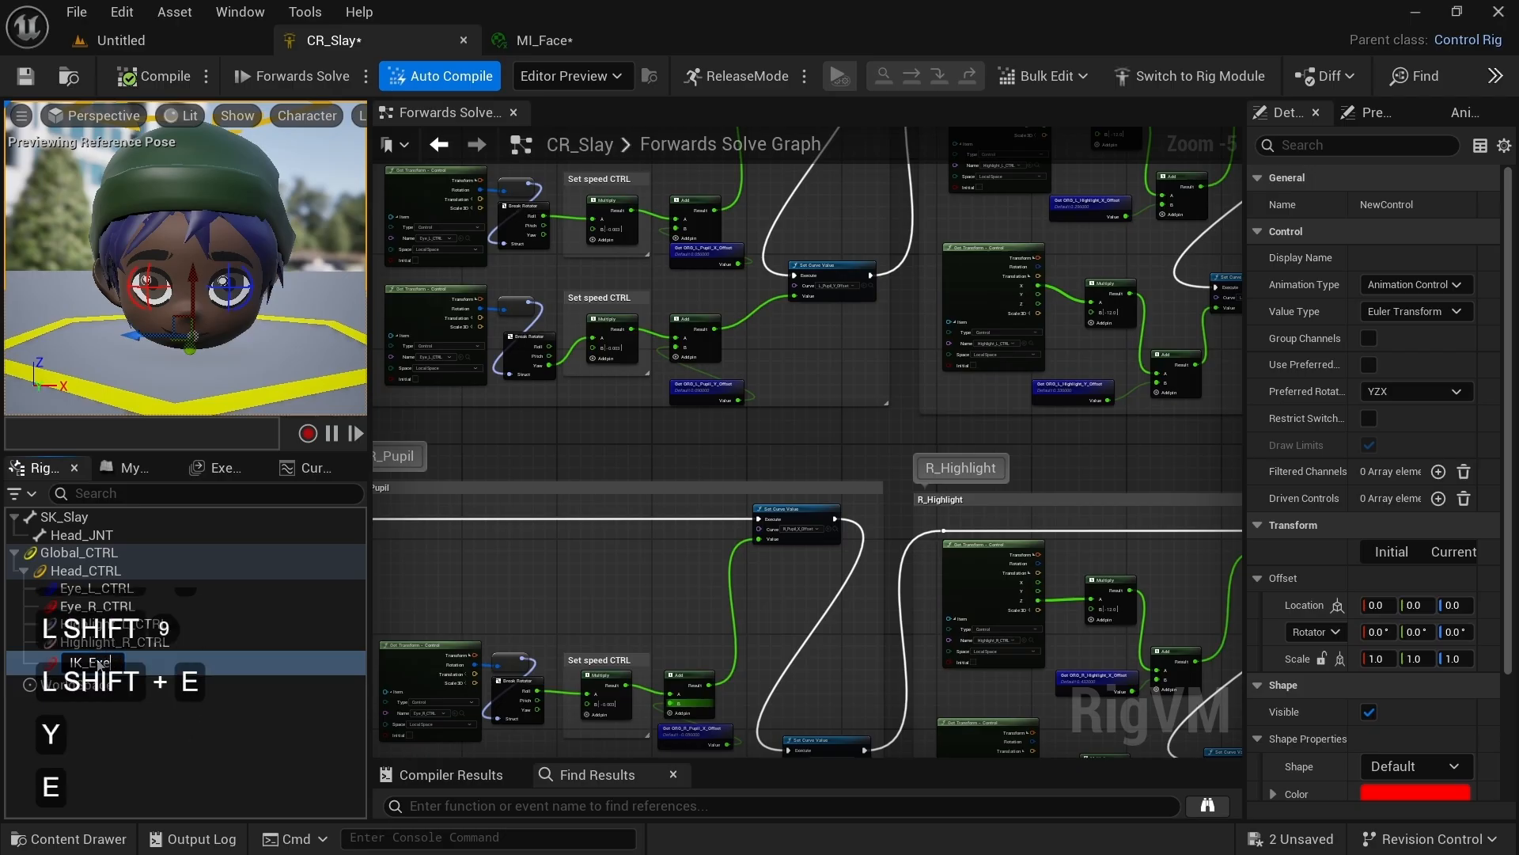
type("s-Aim_CTRL")
key("Return")
Step: Color IK_Eyes-Aim_CTRL yellow and change its shape to Square_Thick
left_click_drag(1245, 570, 1155, 570)
scroll(1327, 573, "down", 6)
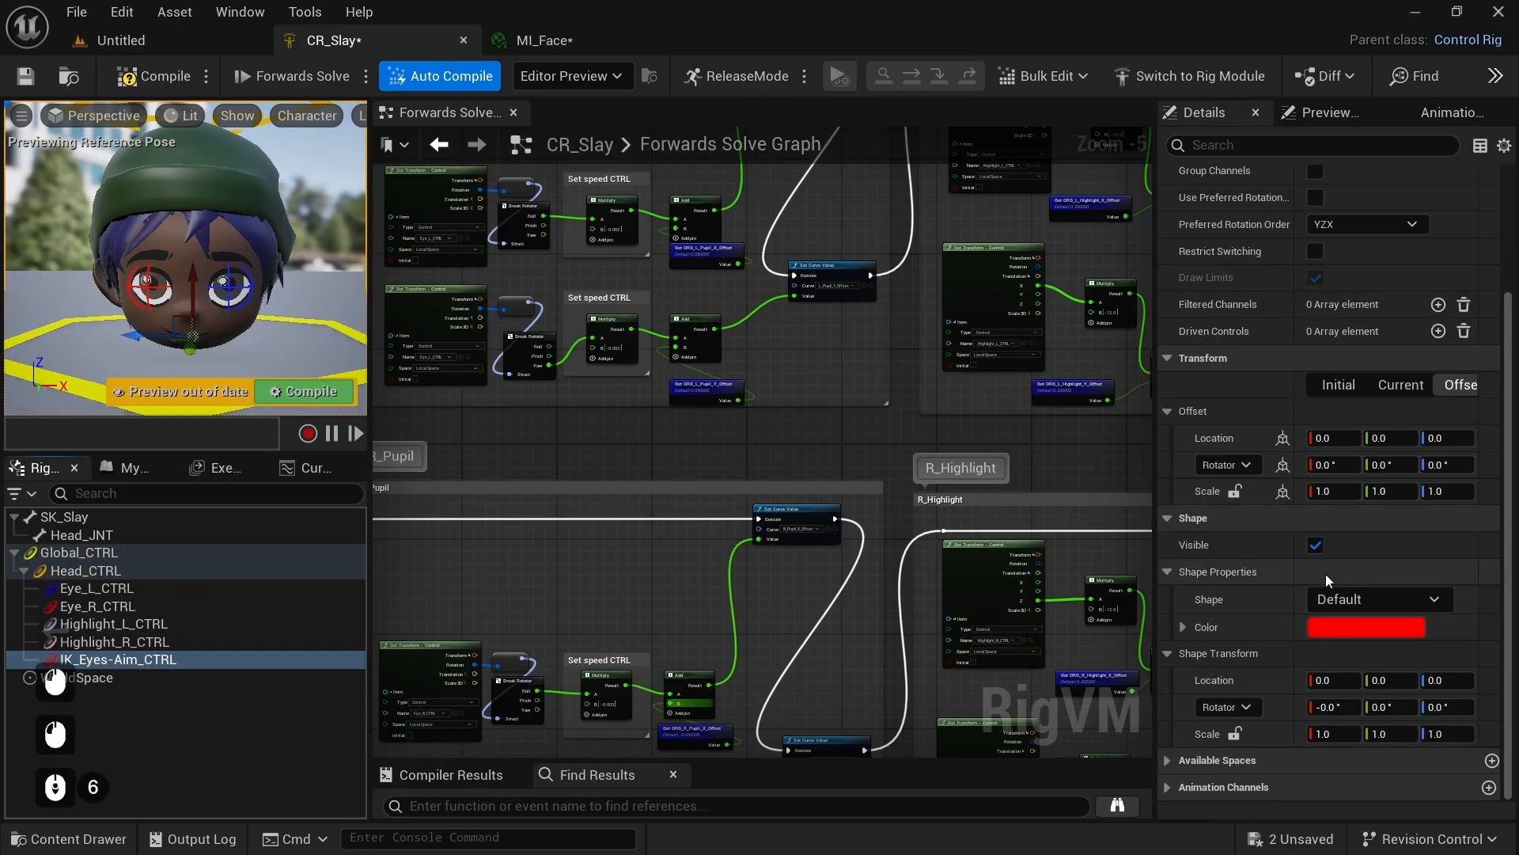
left_click(1366, 626)
left_click(1029, 674)
type("1")
key("KP_Enter")
left_click(1349, 605)
type("squa")
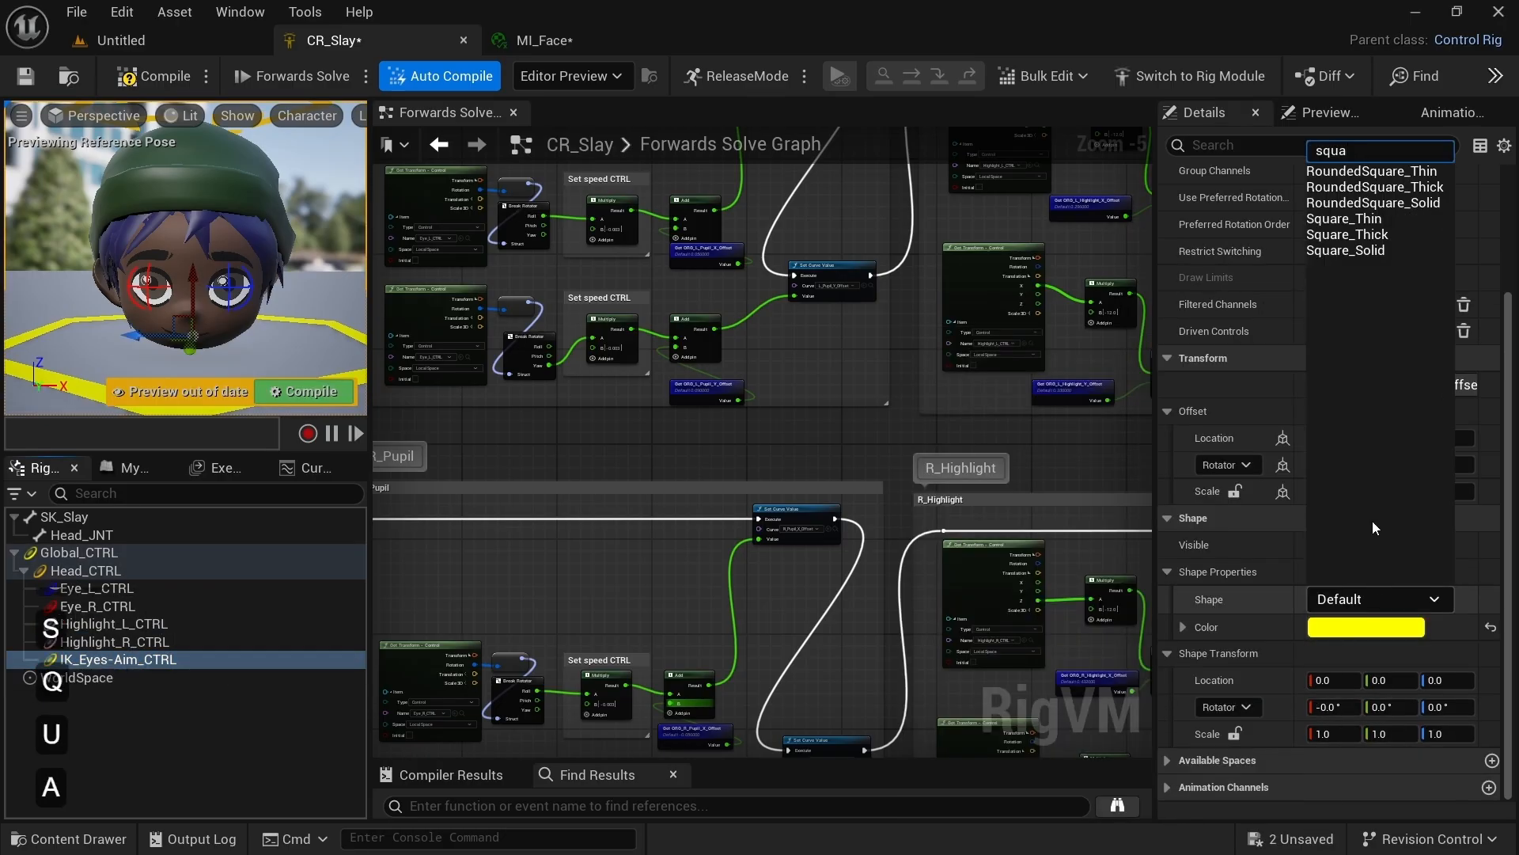
left_click(1383, 234)
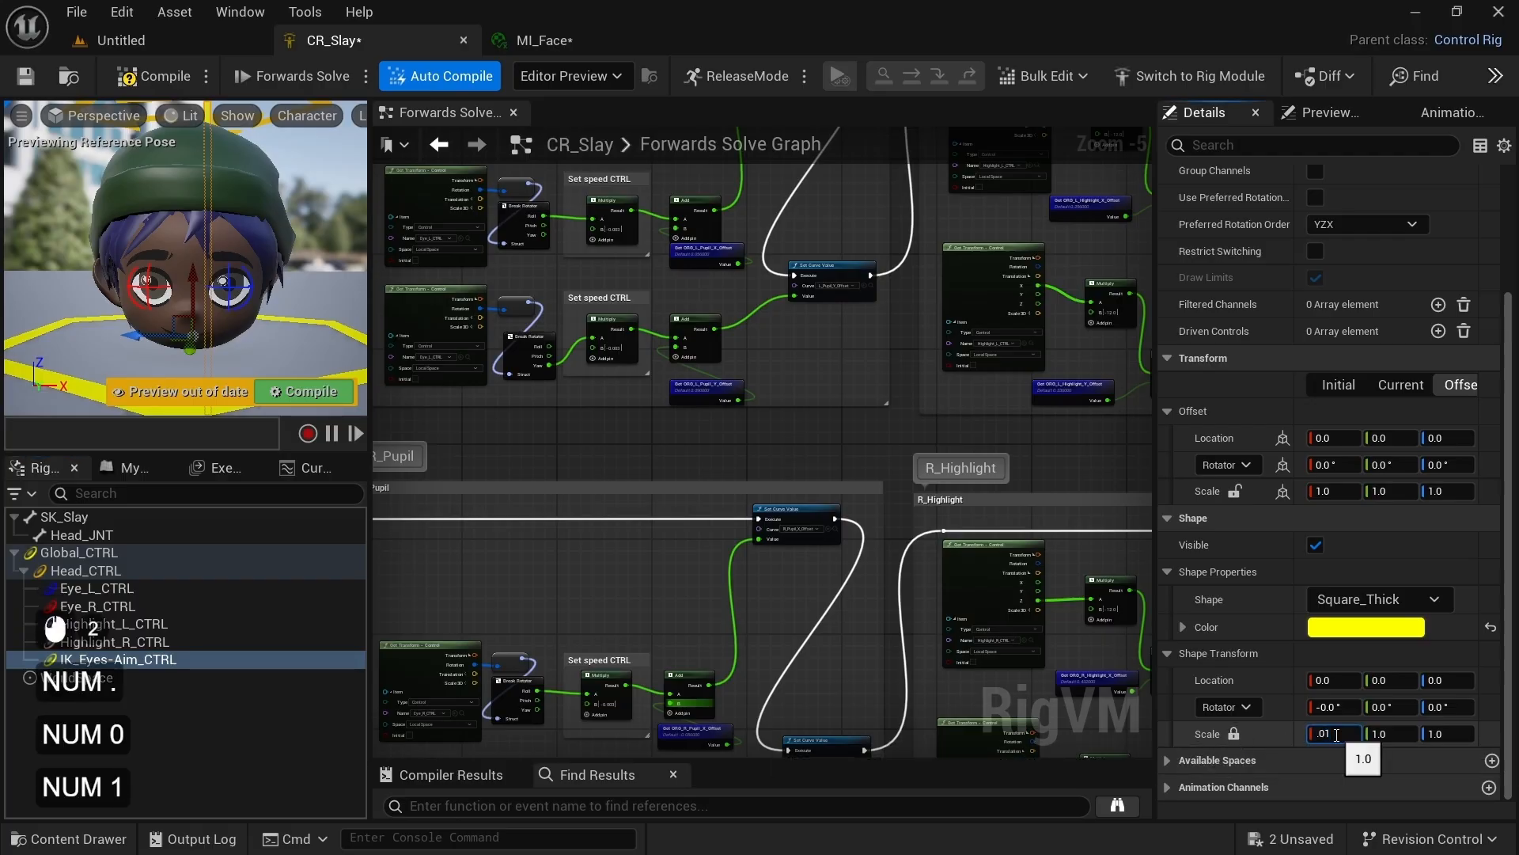
Step: Set the aim control's Shape Transform to a 90° X rotation and a scale of 0.01, 0.03, 0.05
key("KP_Enter")
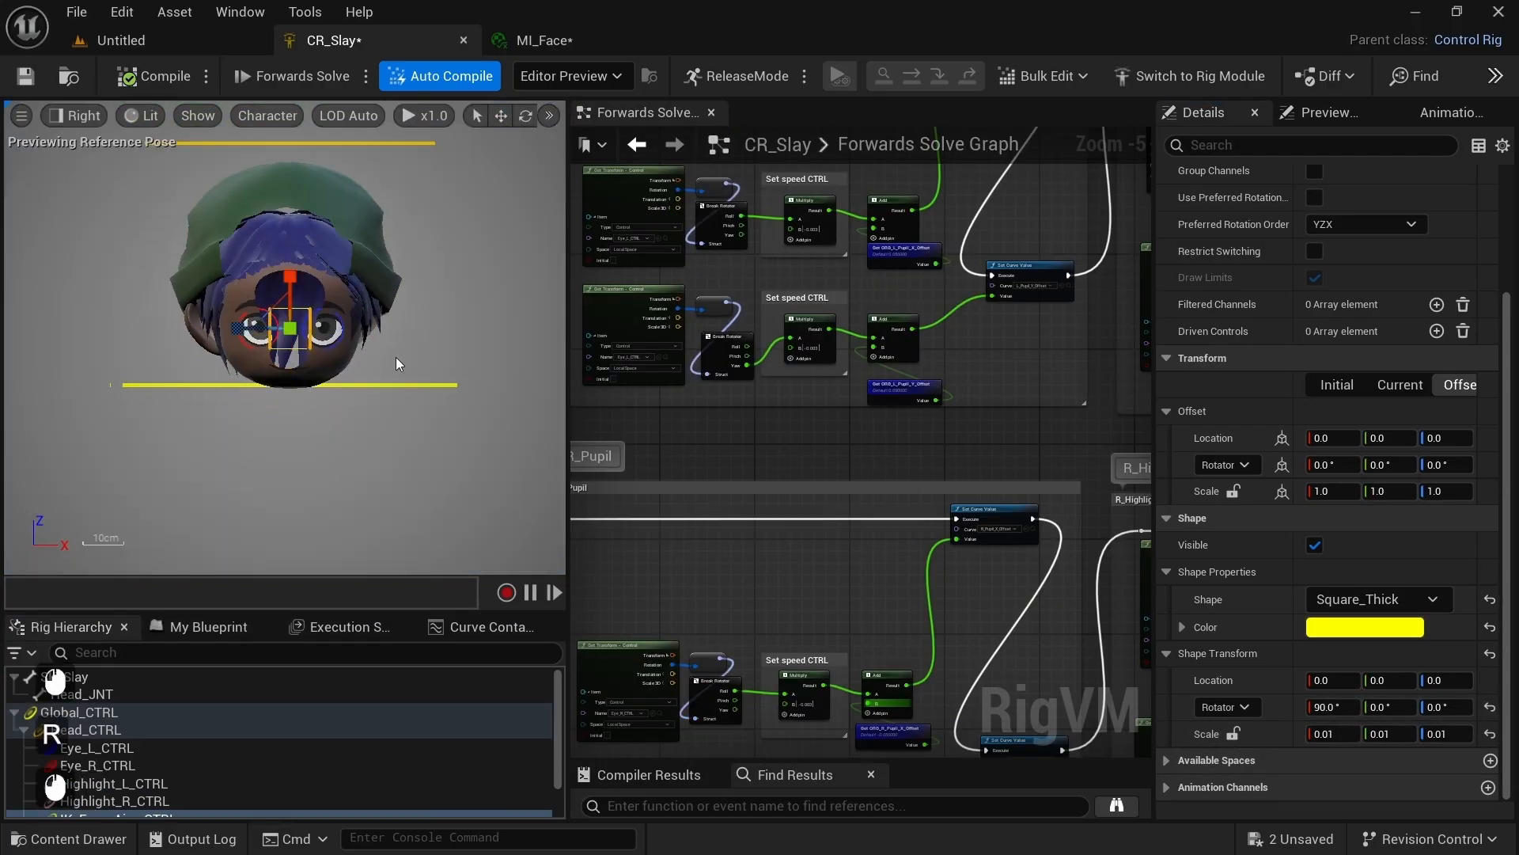
double_click(1389, 733)
key("BackSpace")
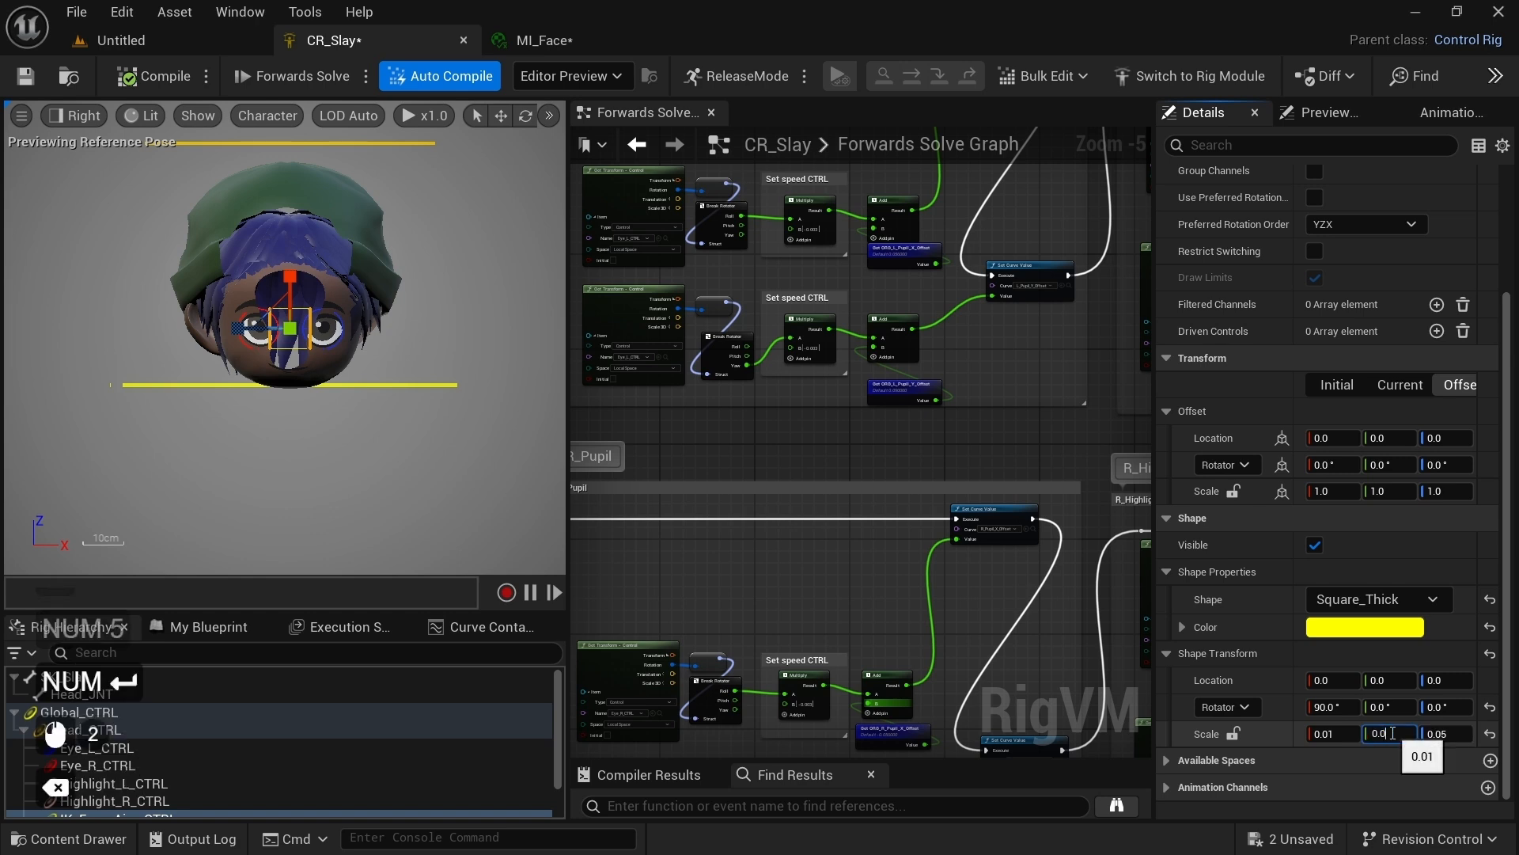
type("3")
key("KP_Enter")
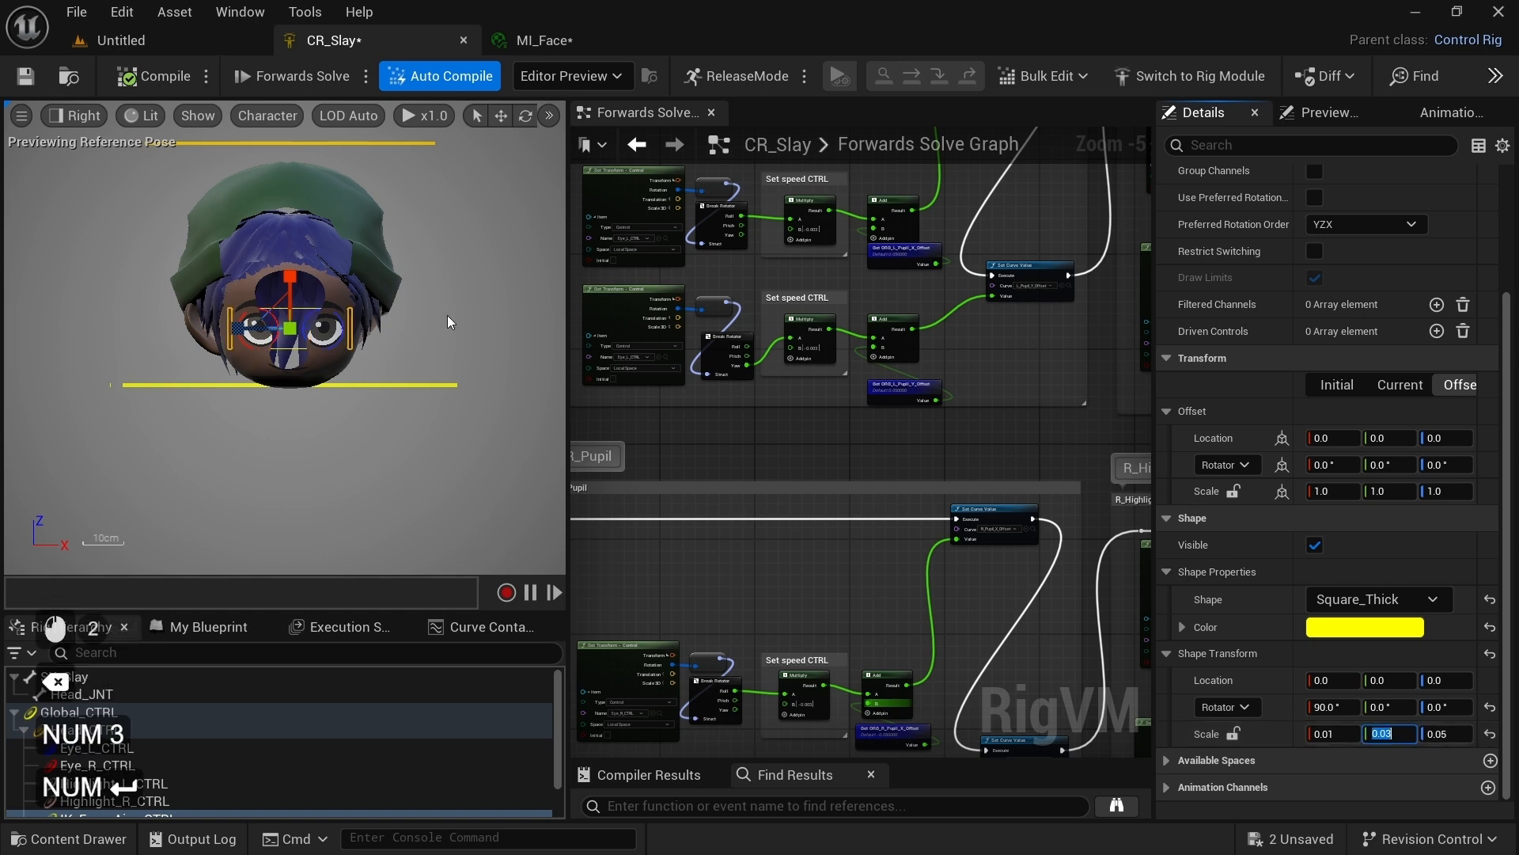
Step: Move IK_Eyes-Aim_CTRL out in front of the face using the Front view and set its offset transform from the current one
left_click(75, 116)
left_click(87, 280)
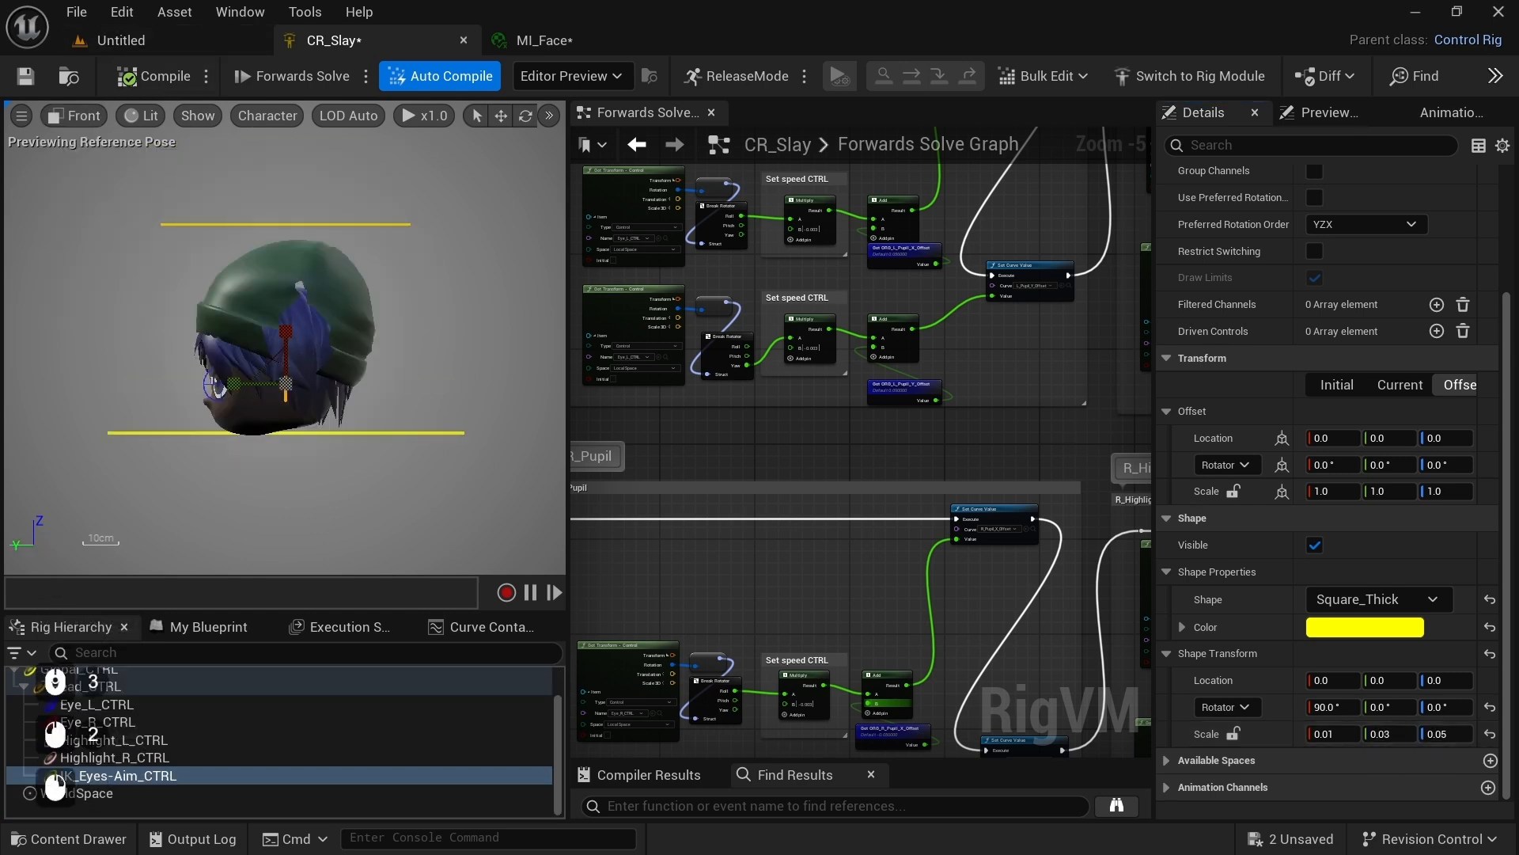
key("w")
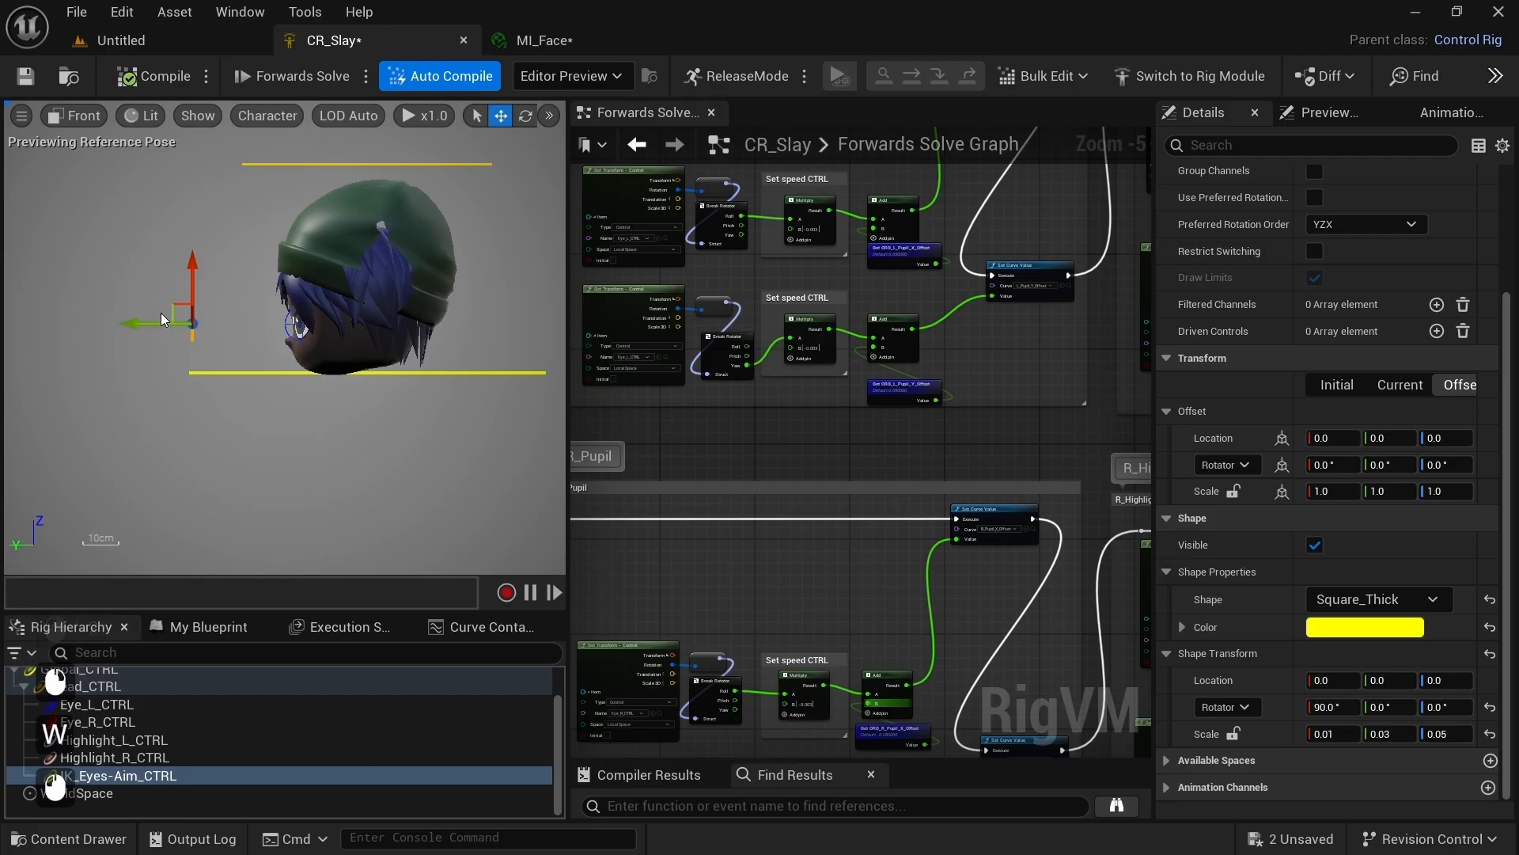
right_click(99, 779)
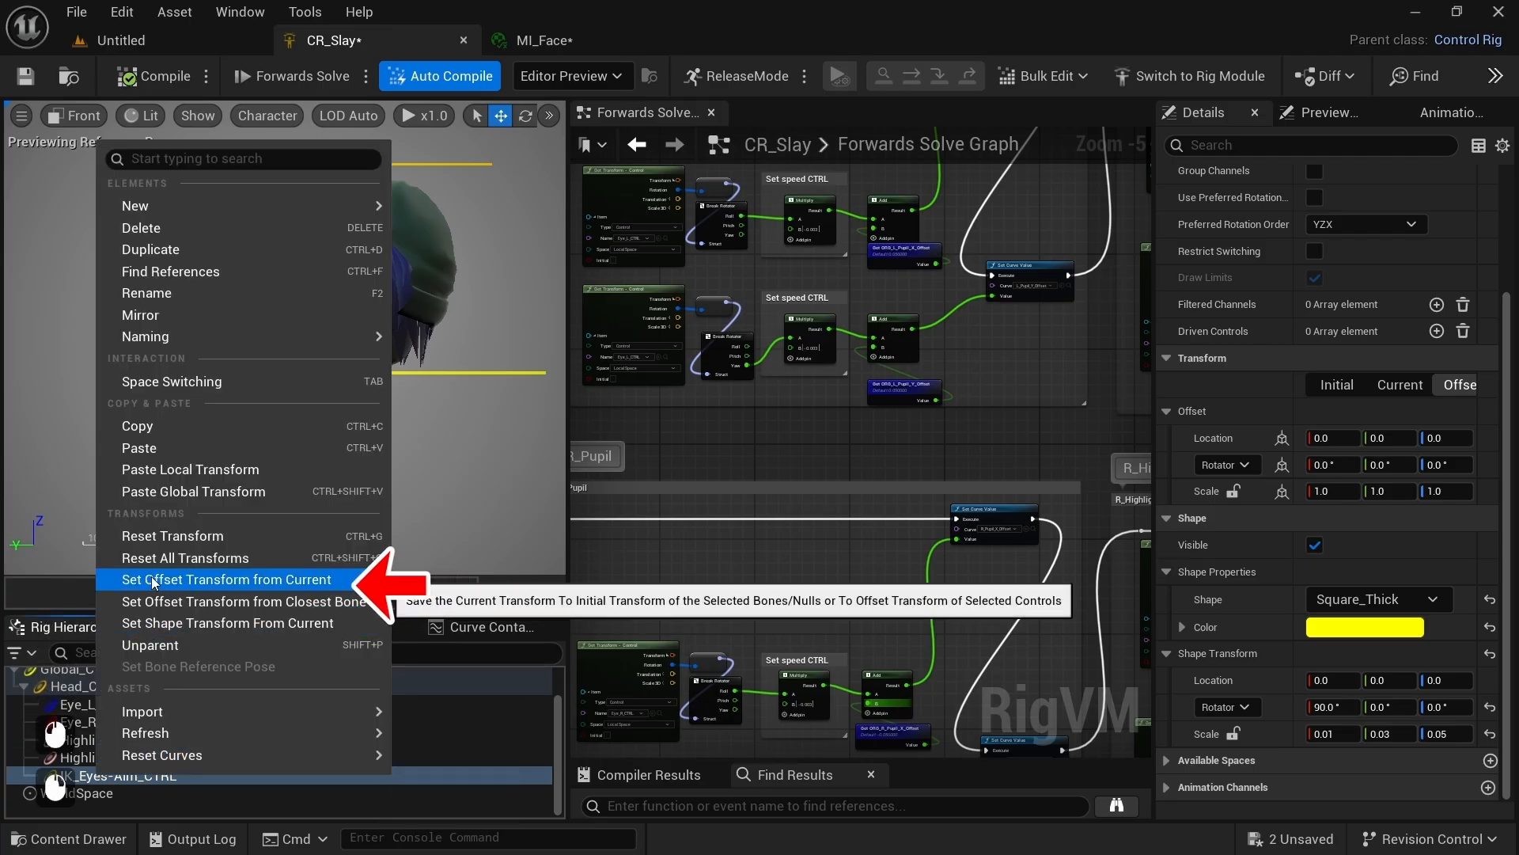
left_click(202, 583)
Step: Add a new control parented under IK_Eyes-Aim_CTRL and return the viewport to Perspective
left_click(74, 117)
left_click(99, 164)
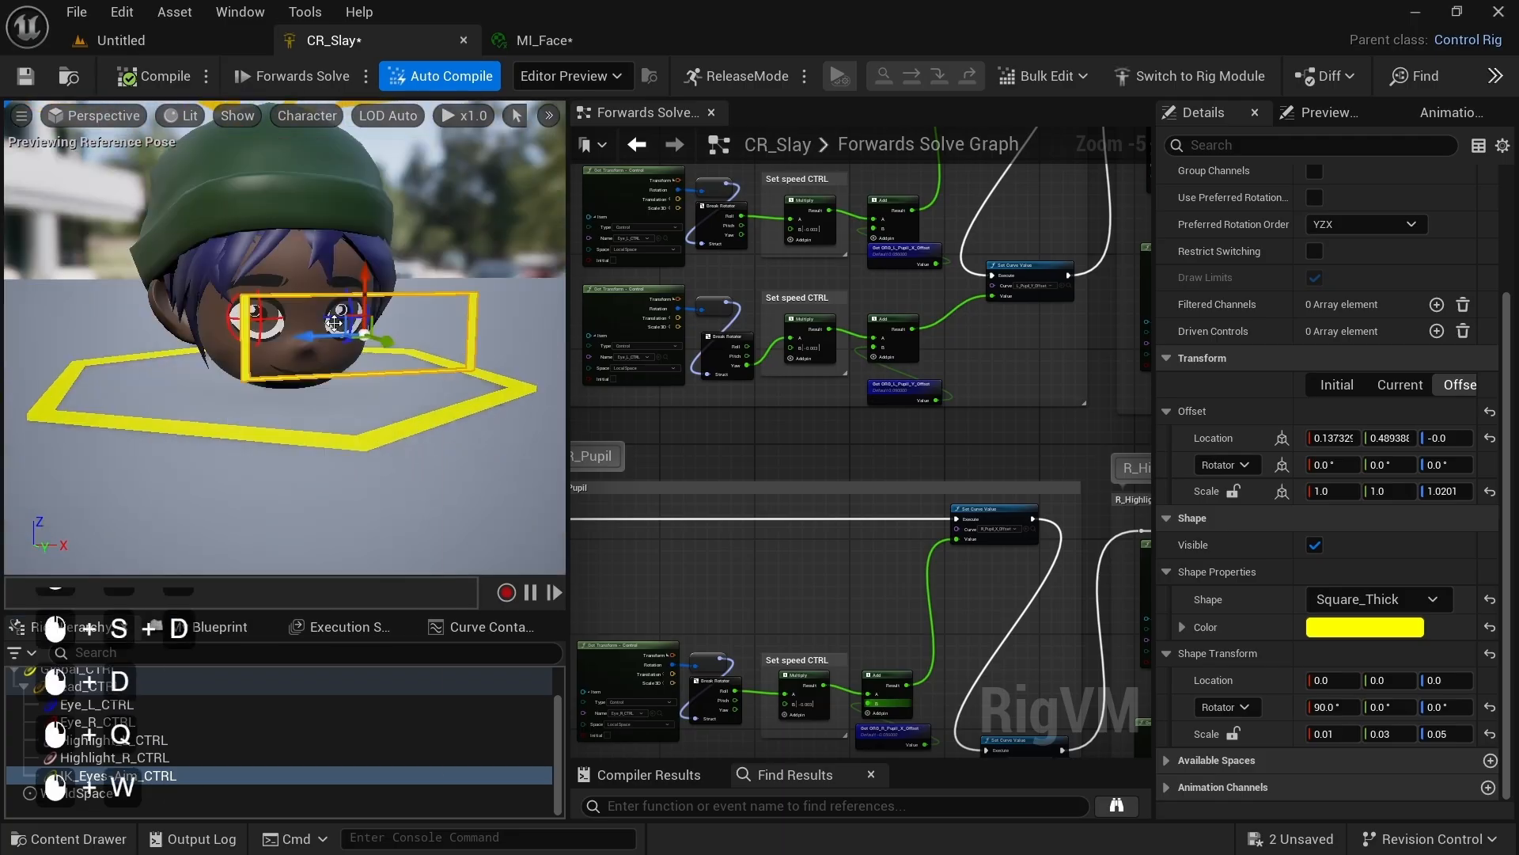
right_click(149, 777)
mouse_move(245, 206)
left_click(483, 210)
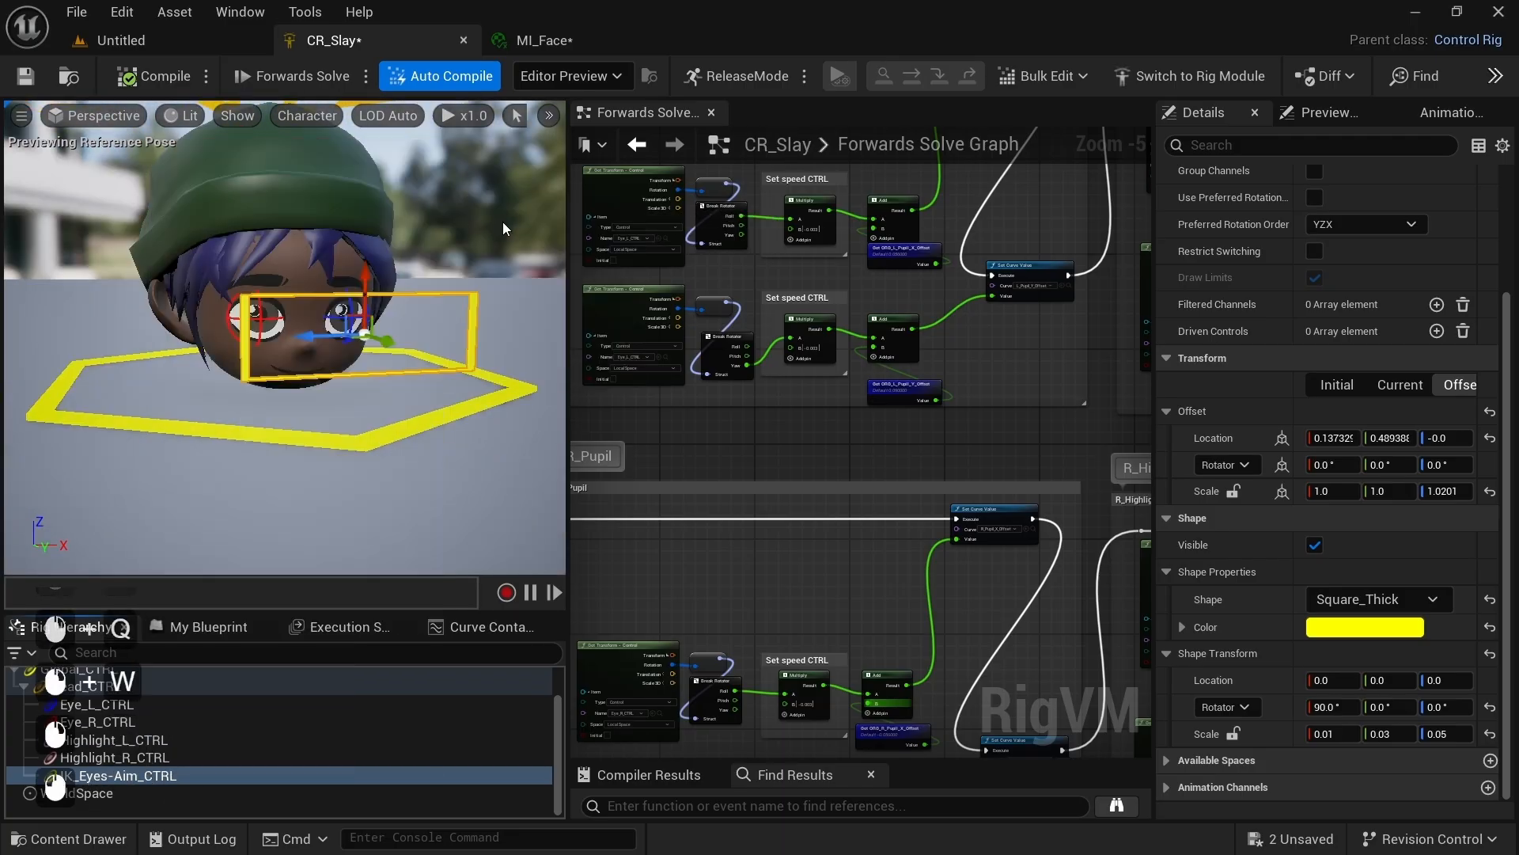
scroll(109, 786, "down", 4)
left_click_drag(107, 777, 122, 758)
Step: Rename the child control EyeAim_L_CTRL
key("F2")
type("EyeAim_L_CTRL")
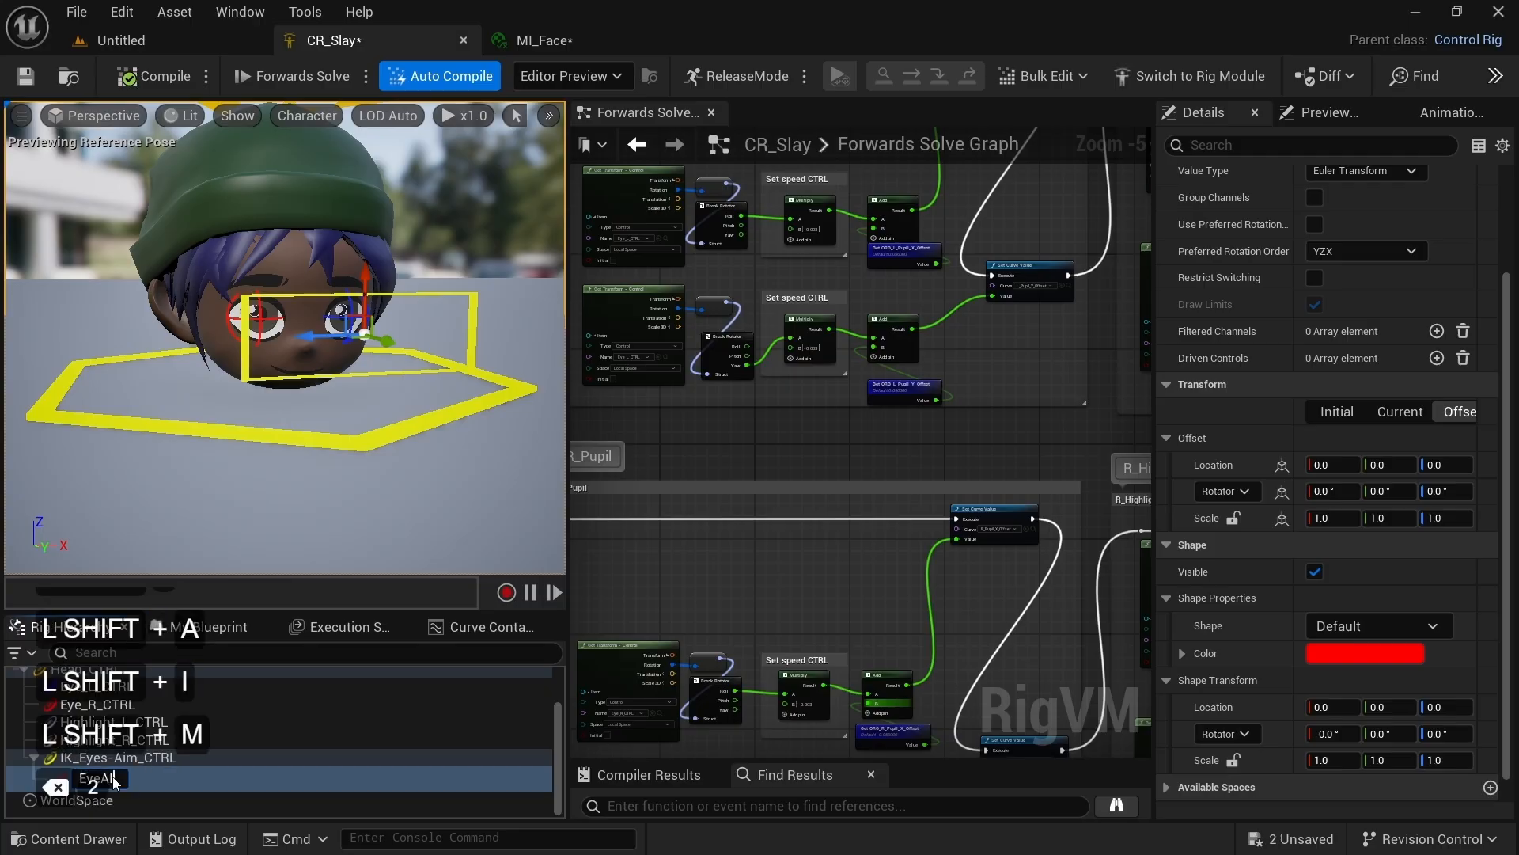
key("Return")
Step: Color EyeAim_L_CTRL blue by setting red to 0 and blue to 1
left_click(113, 780)
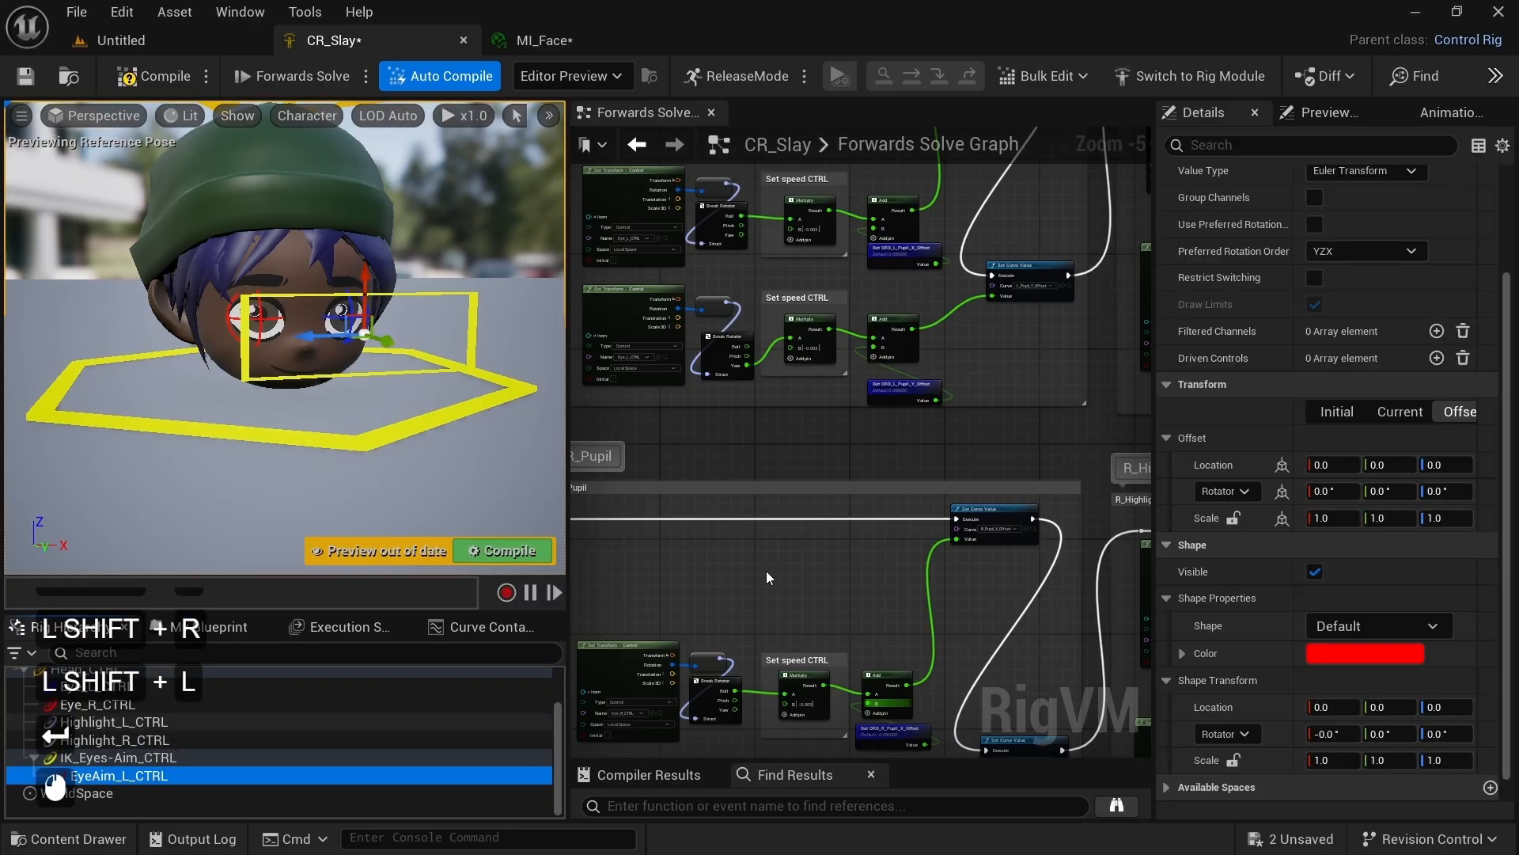
left_click(1331, 653)
left_click(1013, 630)
type("0")
key("Tab")
key("Tab")
type("1")
key("Return")
left_click(1165, 819)
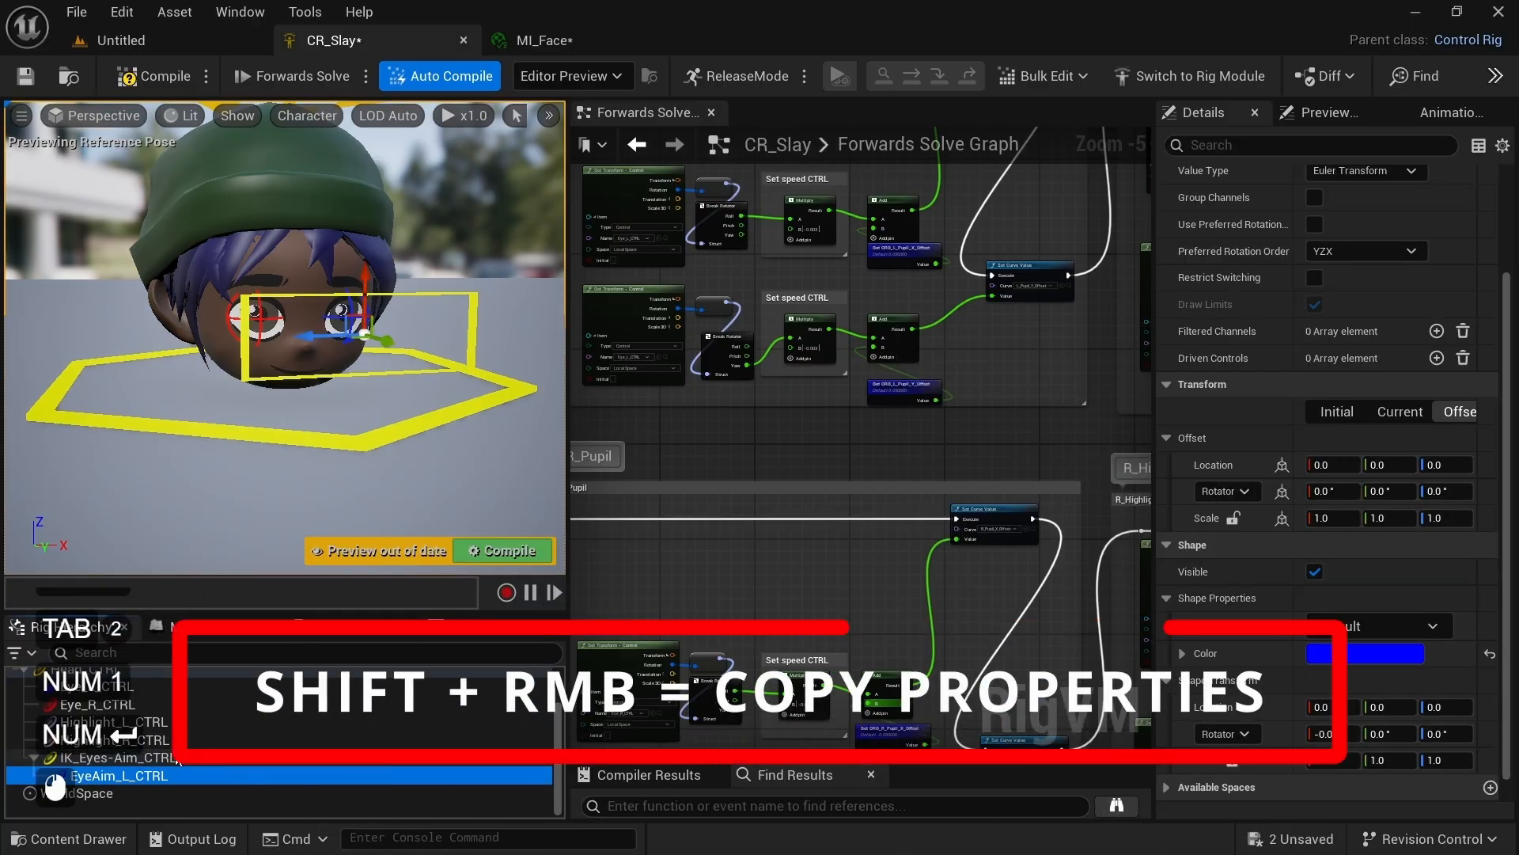
Step: Copy the Offset transform of IK_Eyes-Aim_CTRL and paste it onto EyeAim_L_CTRL
left_click(119, 758)
right_click(1221, 412, "shift")
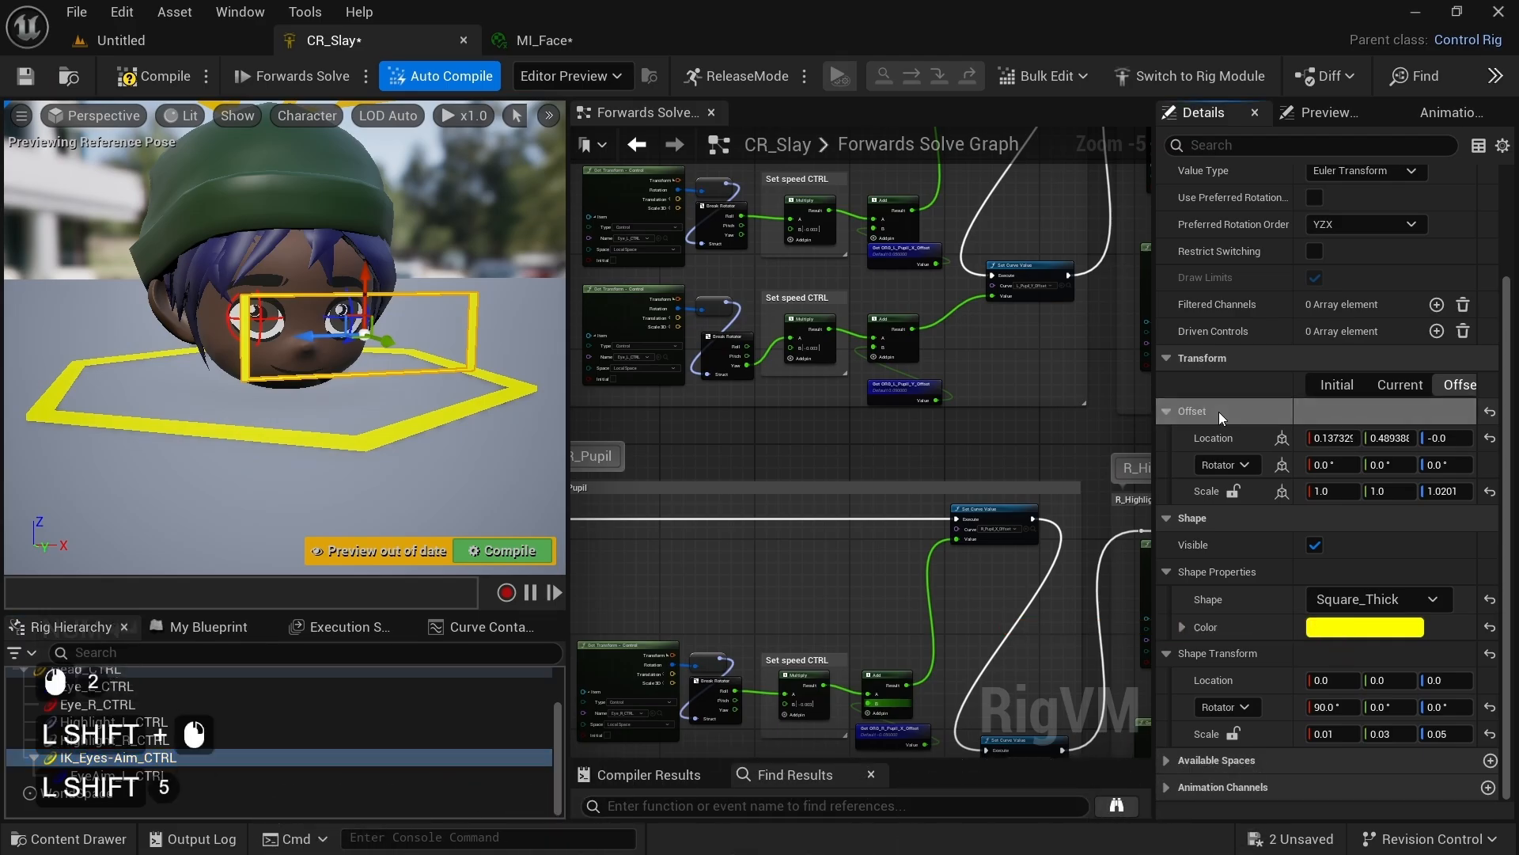
left_click(192, 773)
left_click(1214, 438, "shift")
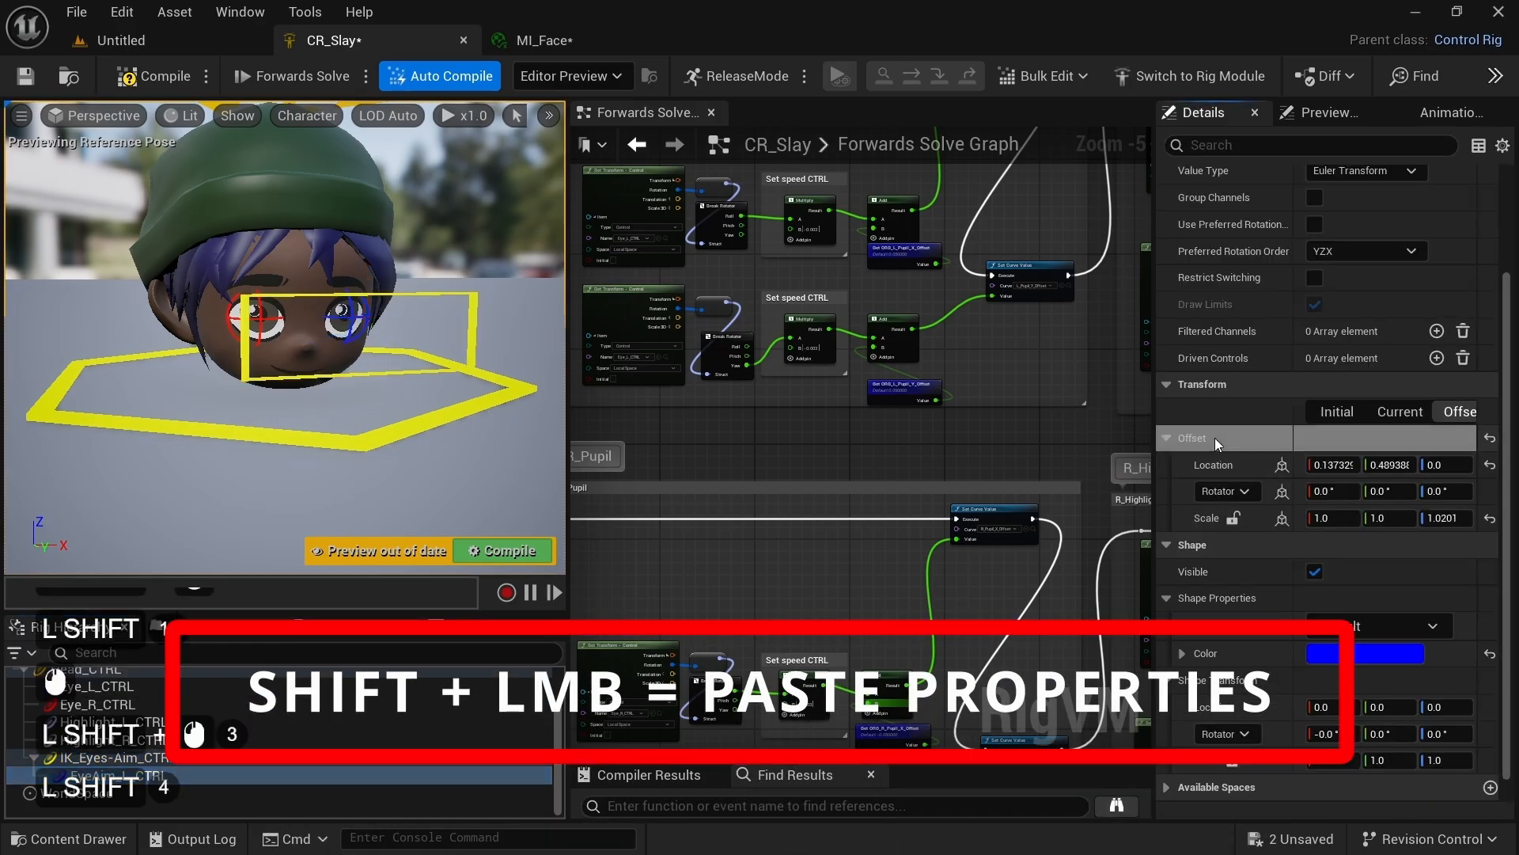
Step: Set the shape of EyeAim_L_CTRL to Circle_Thick and compile the rig
left_click(1337, 626)
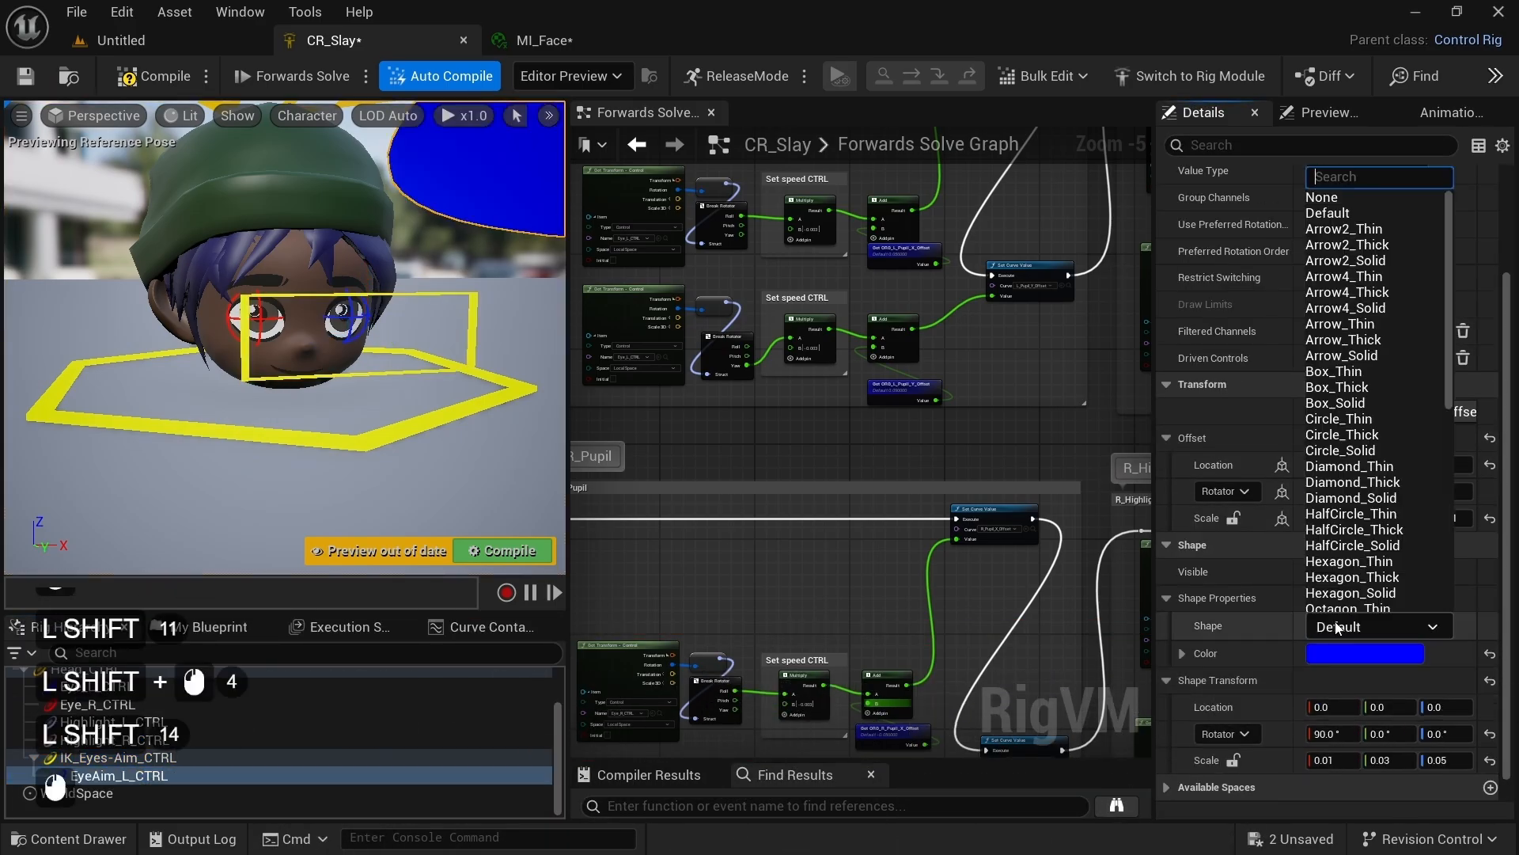
type("circle")
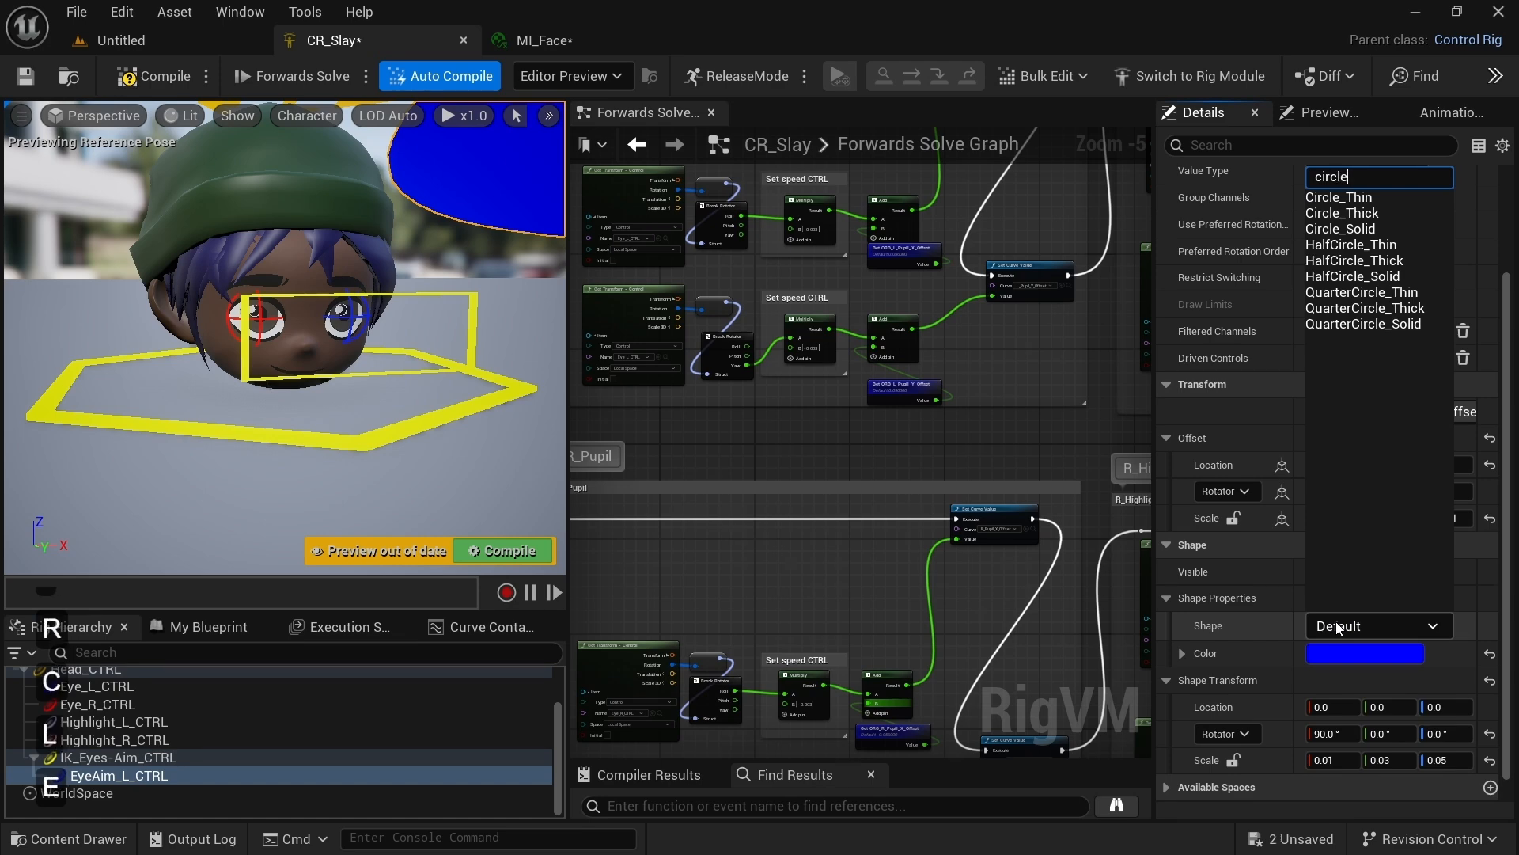
left_click(1374, 214)
left_click(503, 551)
Step: Reset the Offset location and Offset scale of EyeAim_L_CTRL to their defaults
key("s")
key("a")
right_click_drag(428, 443, 522, 443)
left_click(1487, 466)
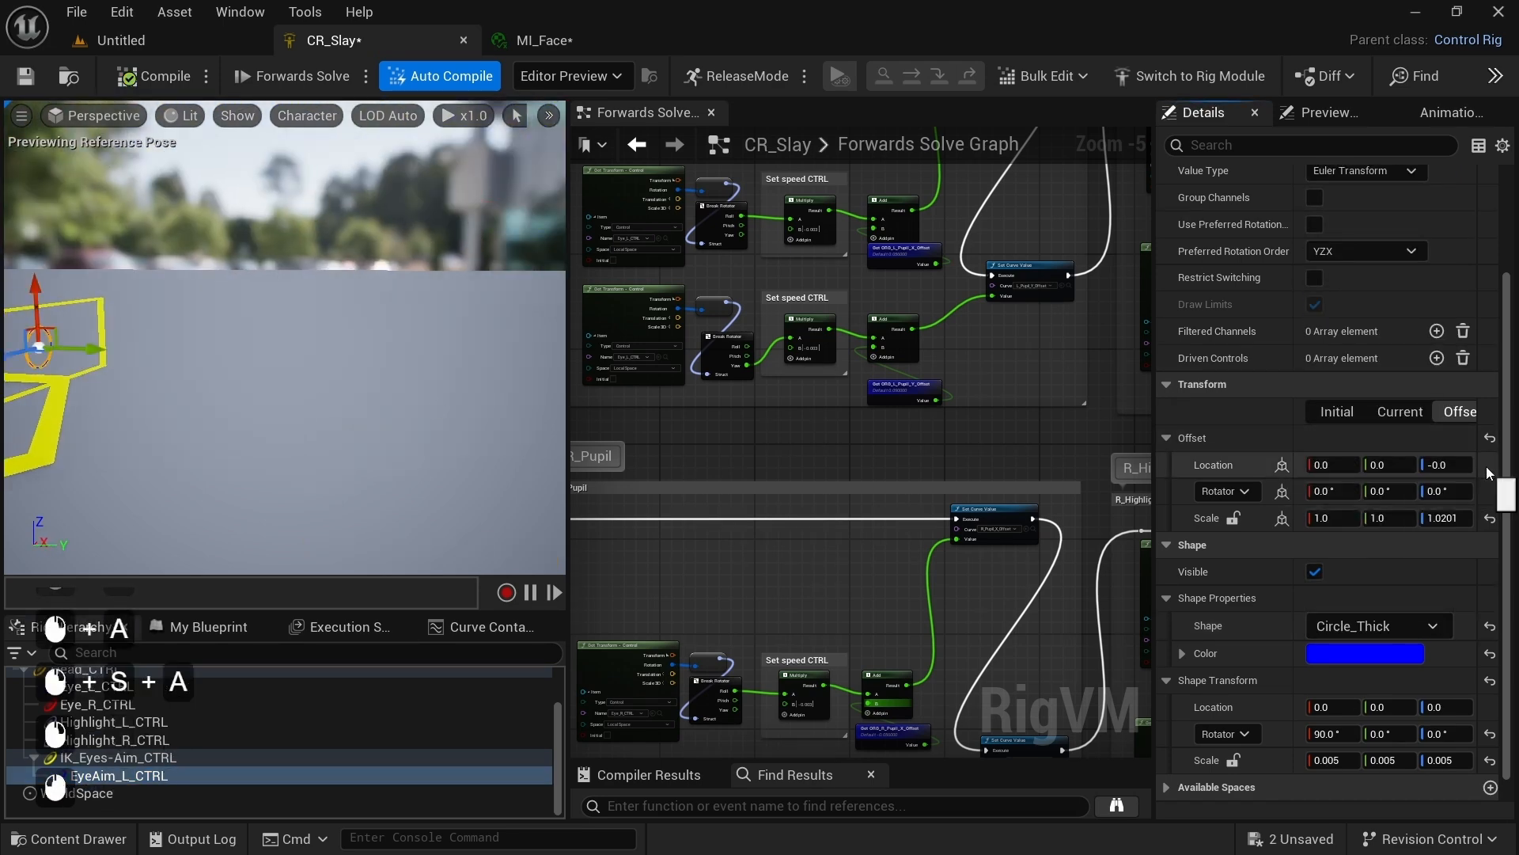
right_click_drag(427, 380, 316, 388)
key("d")
key("w")
left_click(1490, 518)
Step: Set the shape transform scale of EyeAim_L_CTRL to 0.008 on all three axes
key("d")
right_click_drag(475, 443, 333, 443)
key("s")
double_click(1346, 763)
key("BackSpace")
type("3")
key("Return")
key("Right")
key("BackSpace")
key("8")
key("Return")
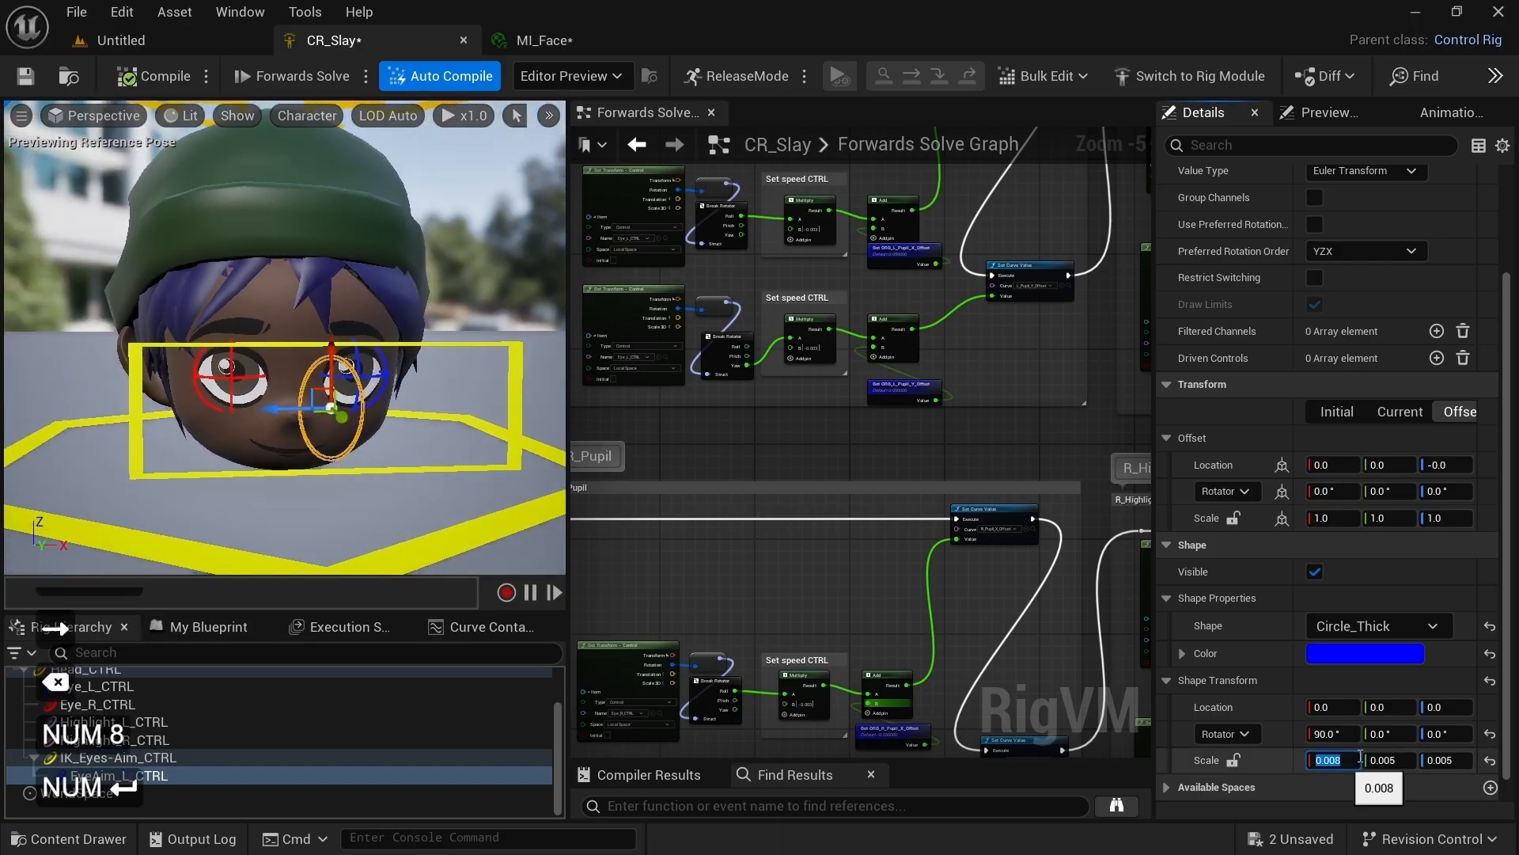
double_click(1409, 762)
key("BackSpace")
key("8")
key("Return")
double_click(1462, 761)
key("BackSpace")
type("8")
key("Return")
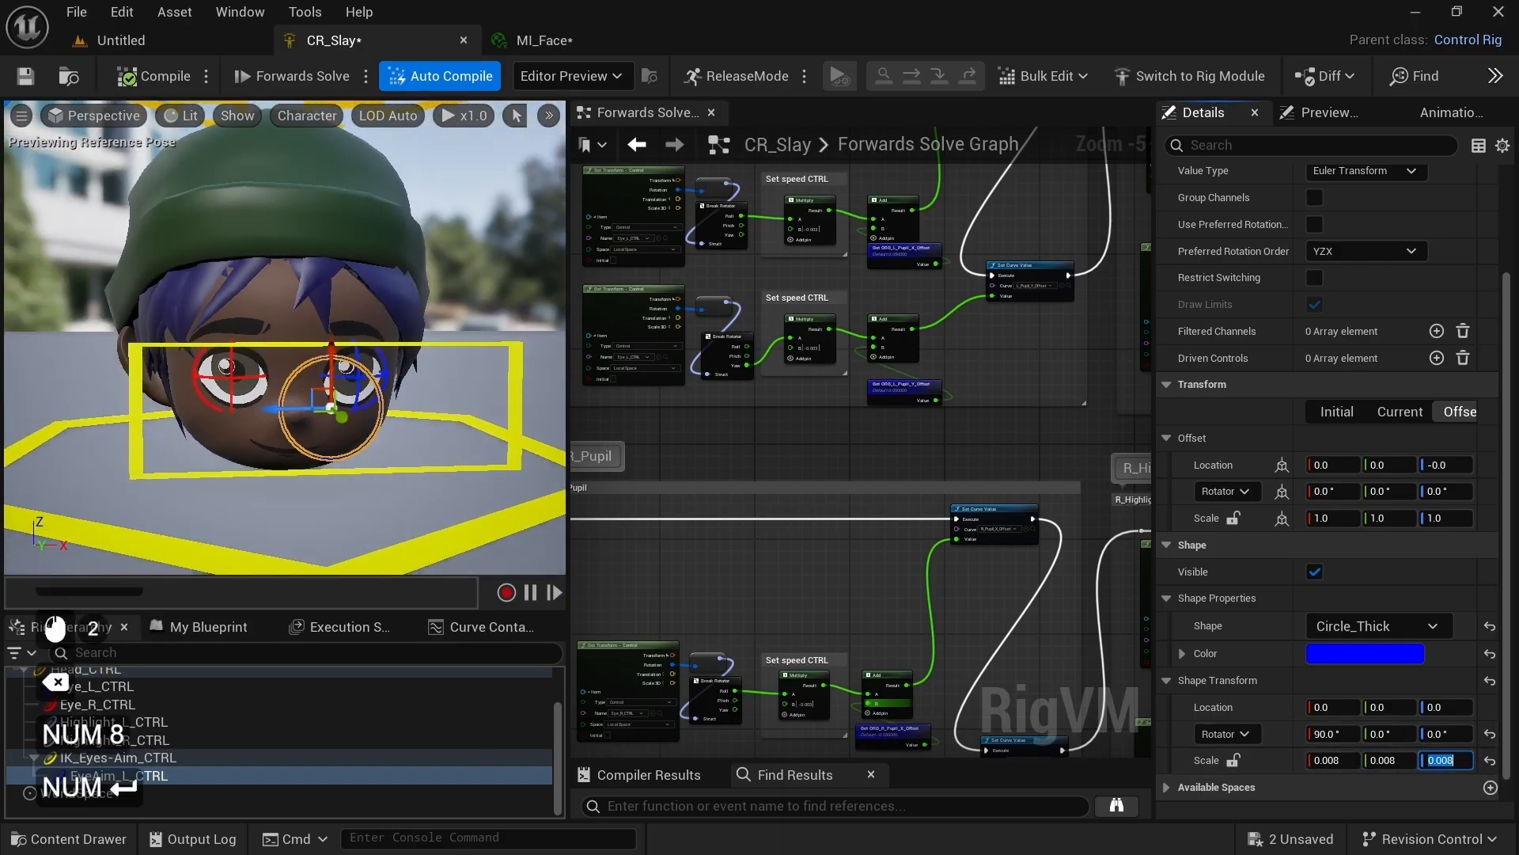
Step: Duplicate EyeAim_L_CTRL and rename the copy EyeAim_R_CTRL
left_click(123, 759)
left_click(123, 777)
key("ctrl+d")
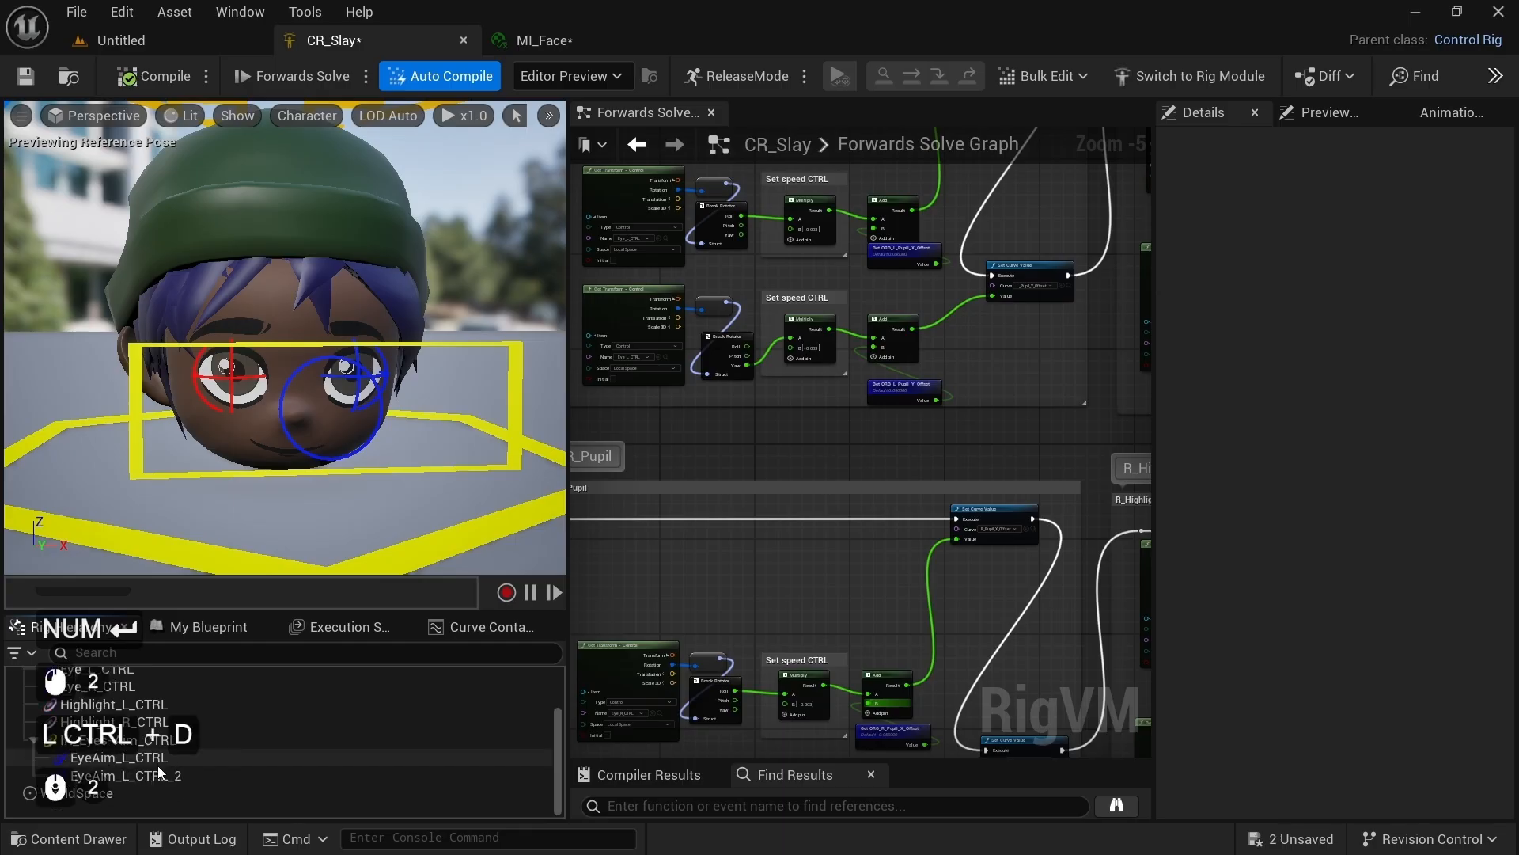
key("F2")
key("BackSpace")
key("BackSpace")
key("Left")
key("Left")
key("Left")
key("Left")
key("Left")
key("BackSpace")
type("R")
key("Return")
Step: Color EyeAim_R_CTRL red by setting red to 1 and blue to 0
left_click(1346, 654)
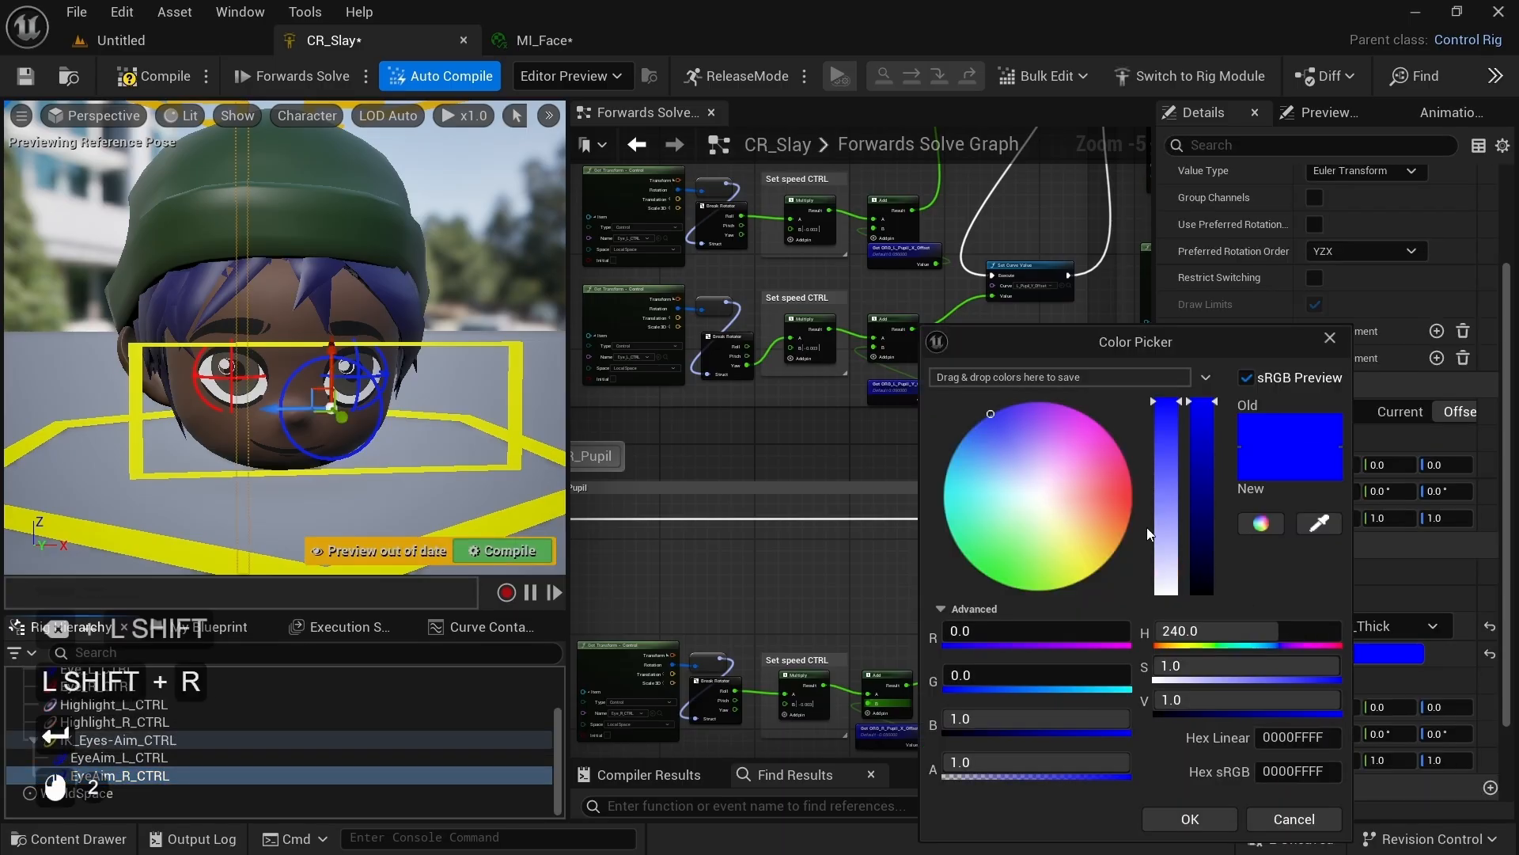
left_click(1009, 633)
type("1")
key("Tab")
key("Tab")
type("0")
key("Return")
left_click(1185, 819)
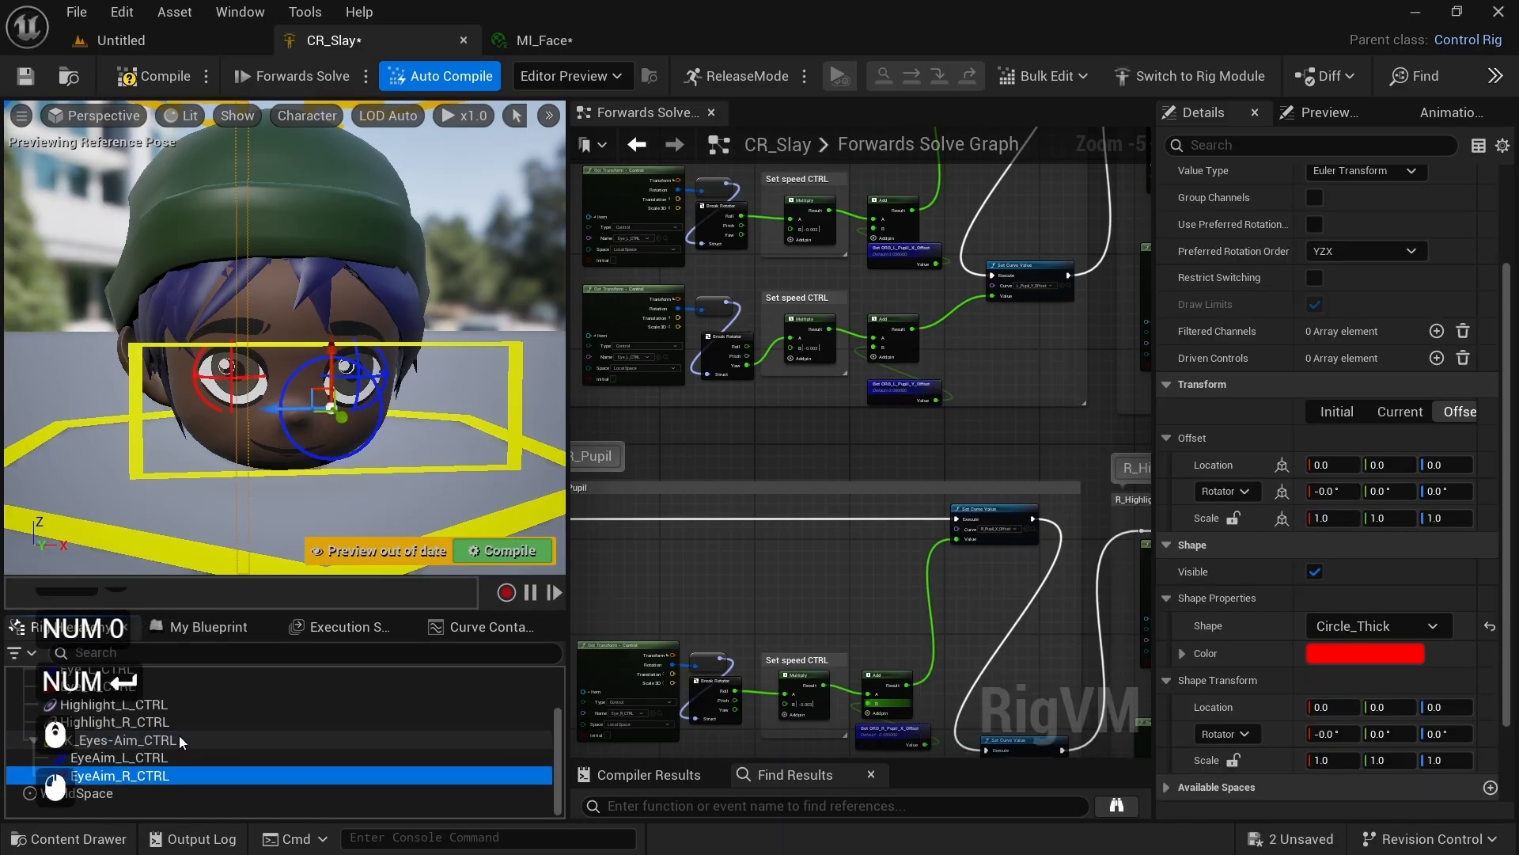
Step: Copy the Offset and Shape Transform of EyeAim_L_CTRL onto EyeAim_R_CTRL, compile the rig and save it
left_click(119, 757)
right_click(1217, 440, "shift")
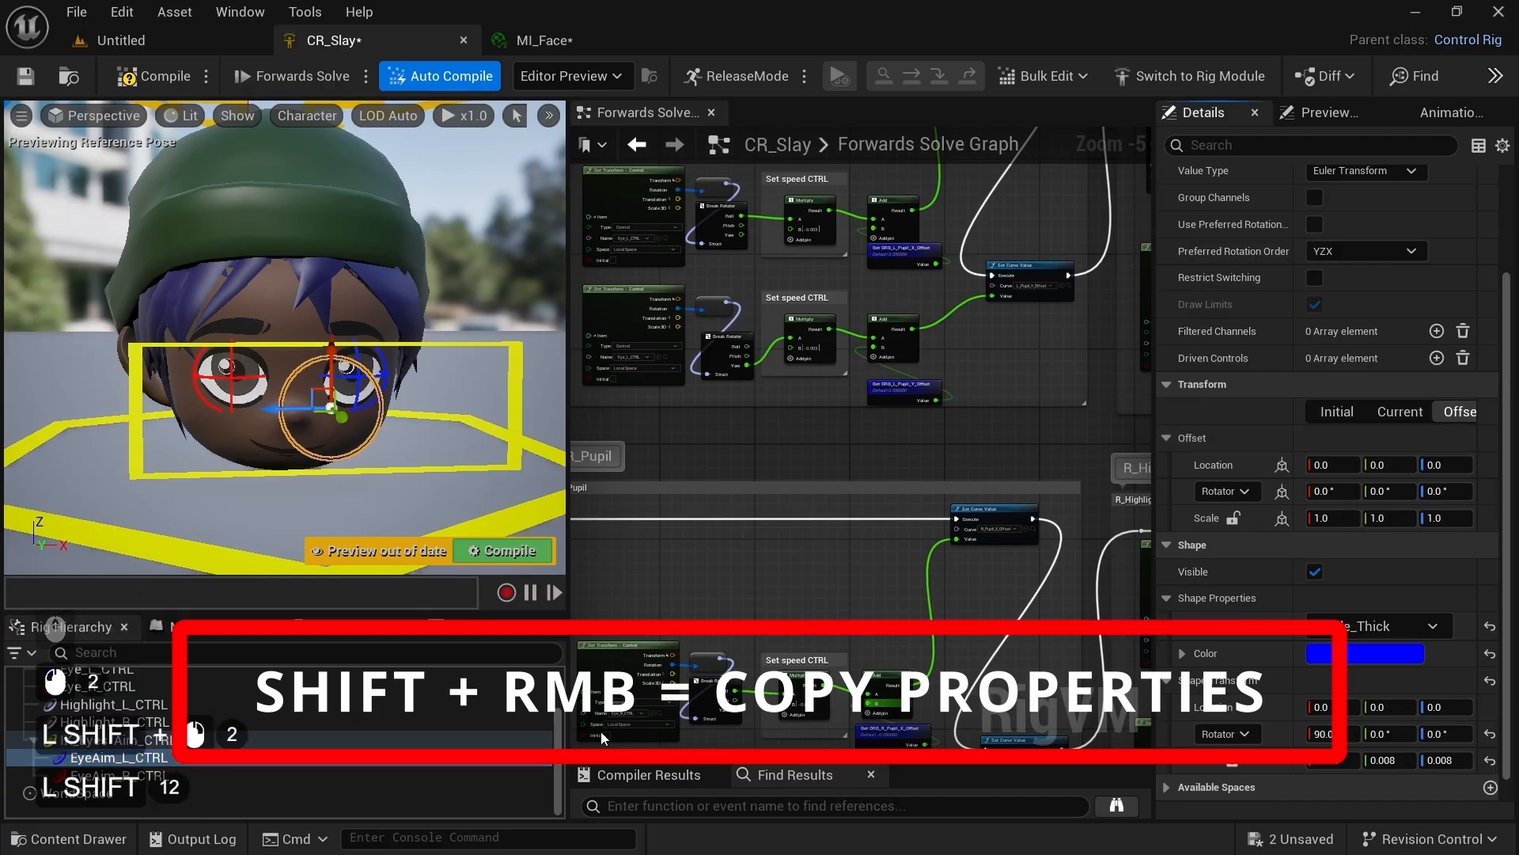
left_click(273, 773)
left_click(1217, 436, "shift")
left_click(316, 757)
right_click(1217, 681, "shift")
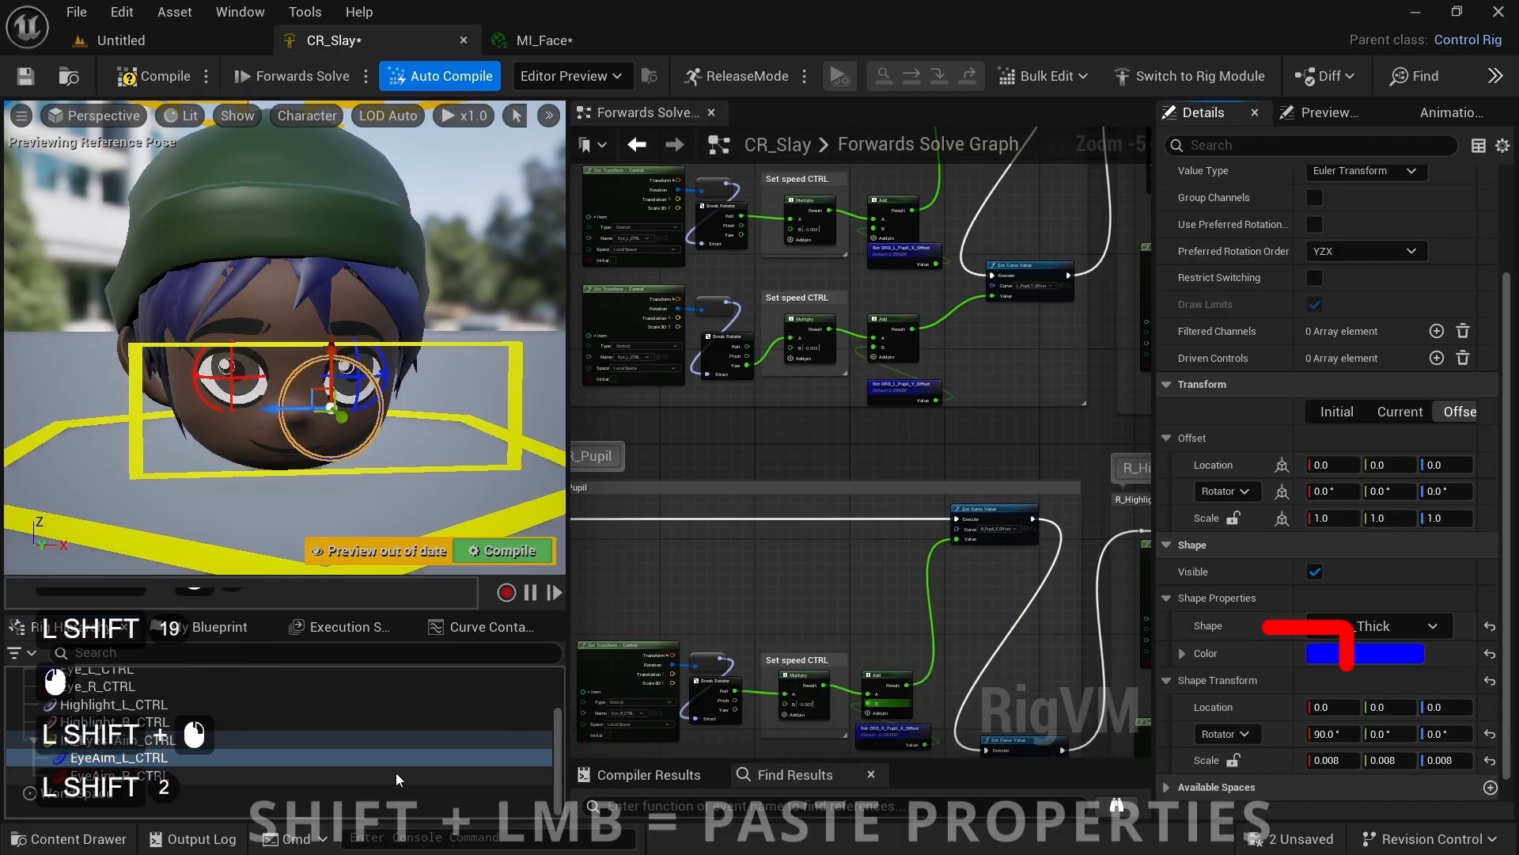
left_click(380, 776)
left_click(1217, 681, "shift")
left_click(154, 76)
left_click(26, 76)
Step: Move EyeAim_L_CTRL and EyeAim_R_CTRL apart sideways in an orthographic view, and return the viewport to Perspective
left_click(143, 760)
key("d")
scroll(352, 338, "down", 8)
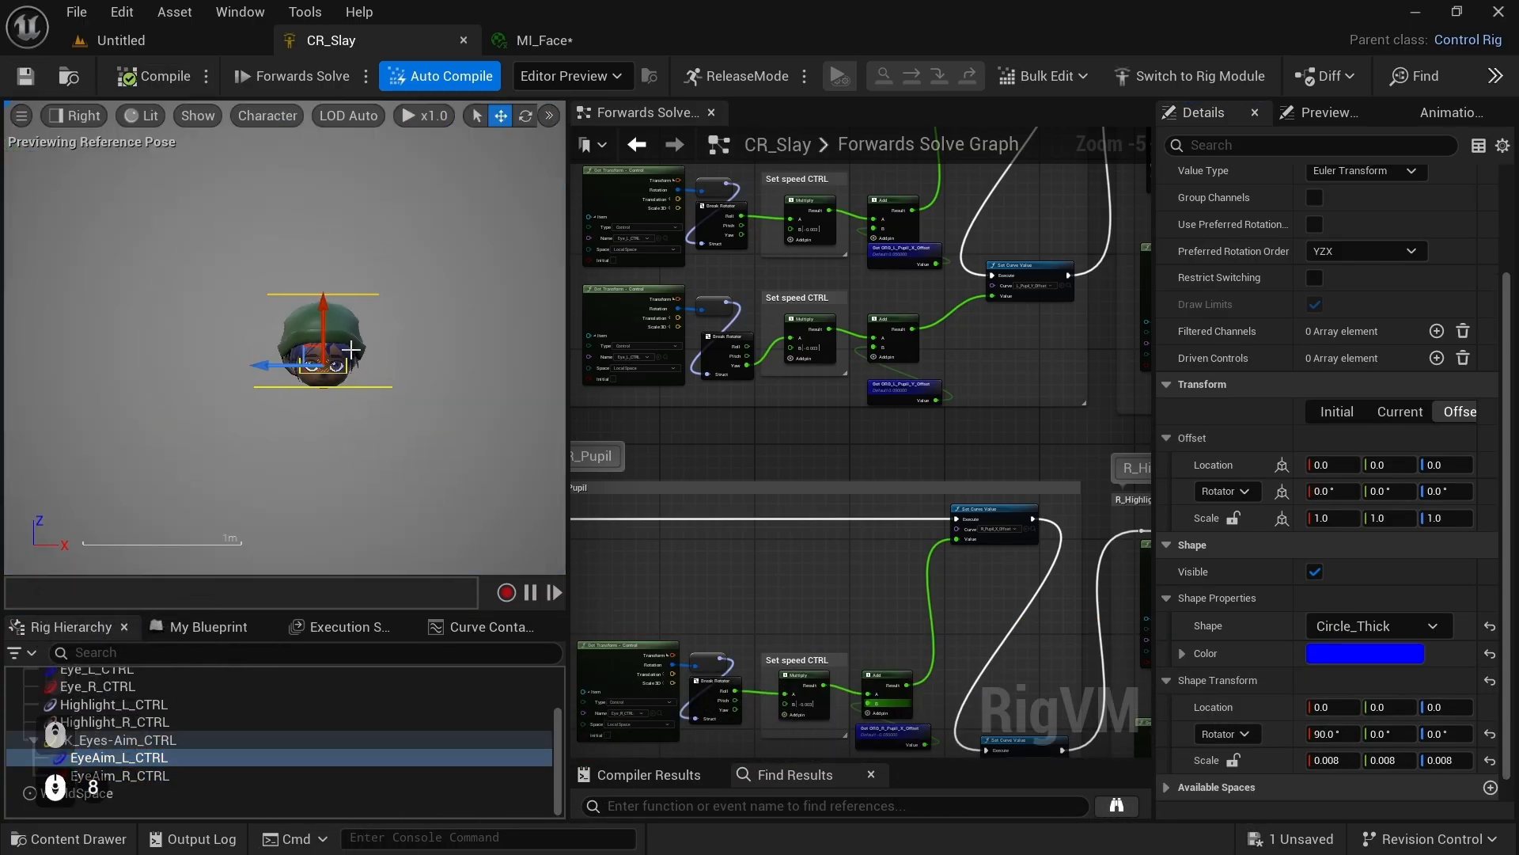
right_click_drag(349, 349, 332, 385)
left_click_drag(267, 375, 252, 374)
left_click(151, 775)
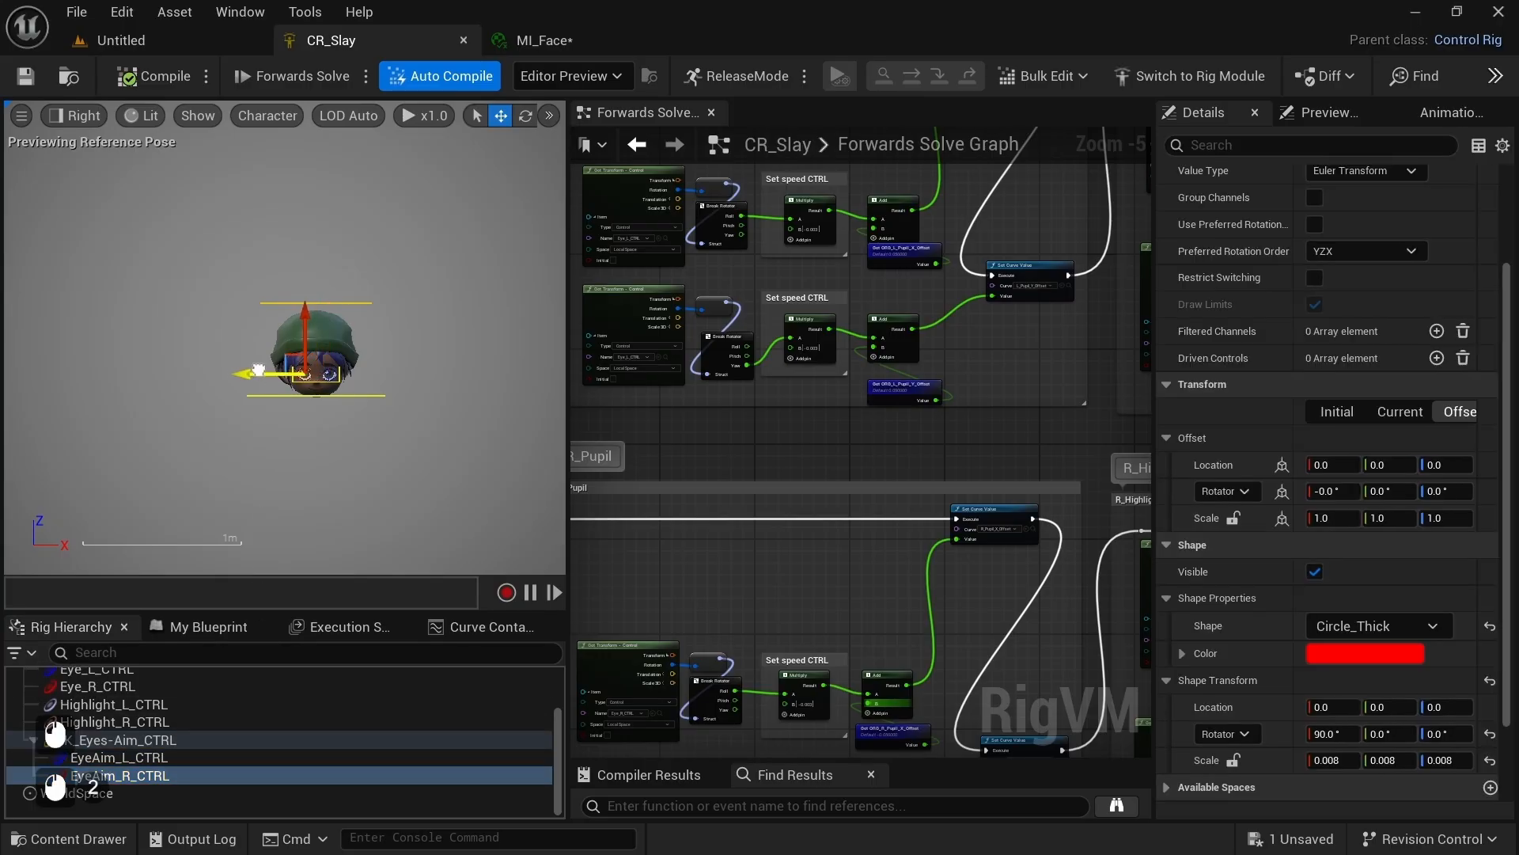
left_click(76, 116)
left_click(103, 168)
Step: Set the offset transforms of EyeAim_L_CTRL and EyeAim_R_CTRL from their current positions
left_click(139, 768, "shift")
right_click(139, 768)
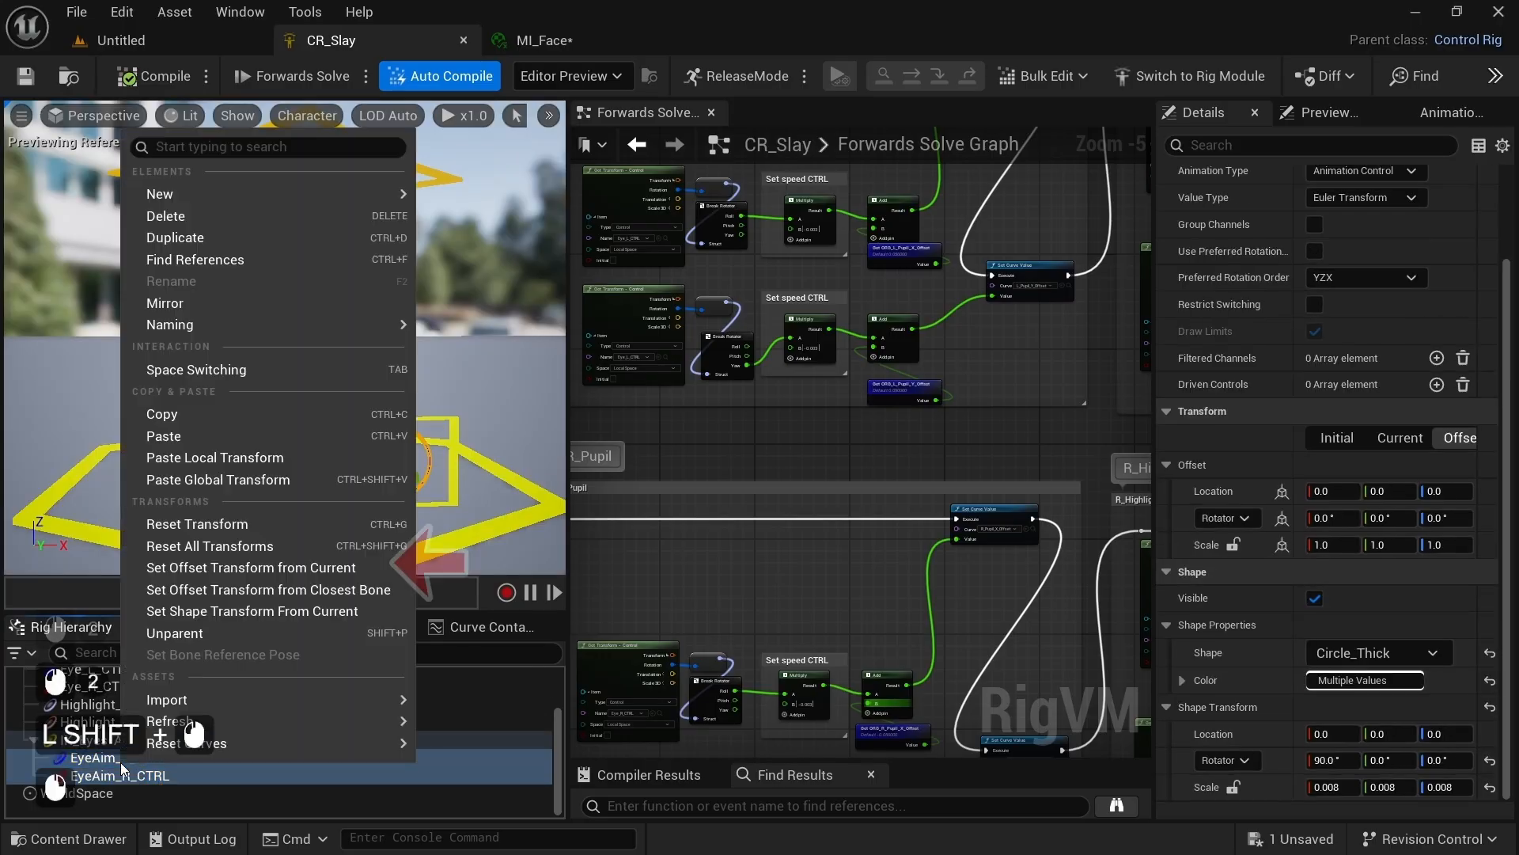
left_click(237, 576)
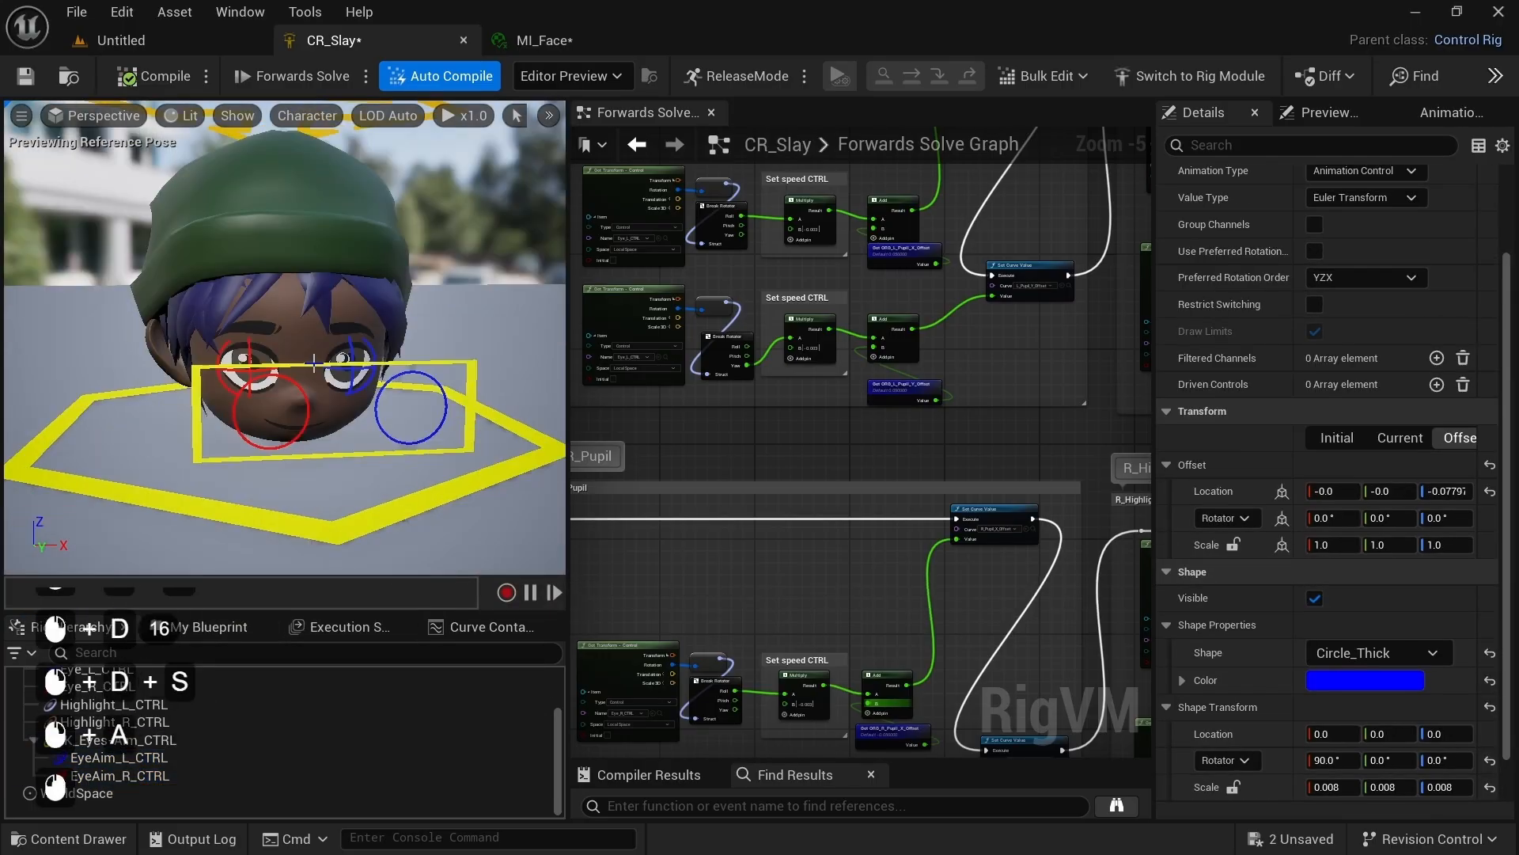
Step: Test-move IK_Eyes-Aim_CTRL in the viewport together with its child controls, and recompile the rig
left_click(306, 365)
key("w")
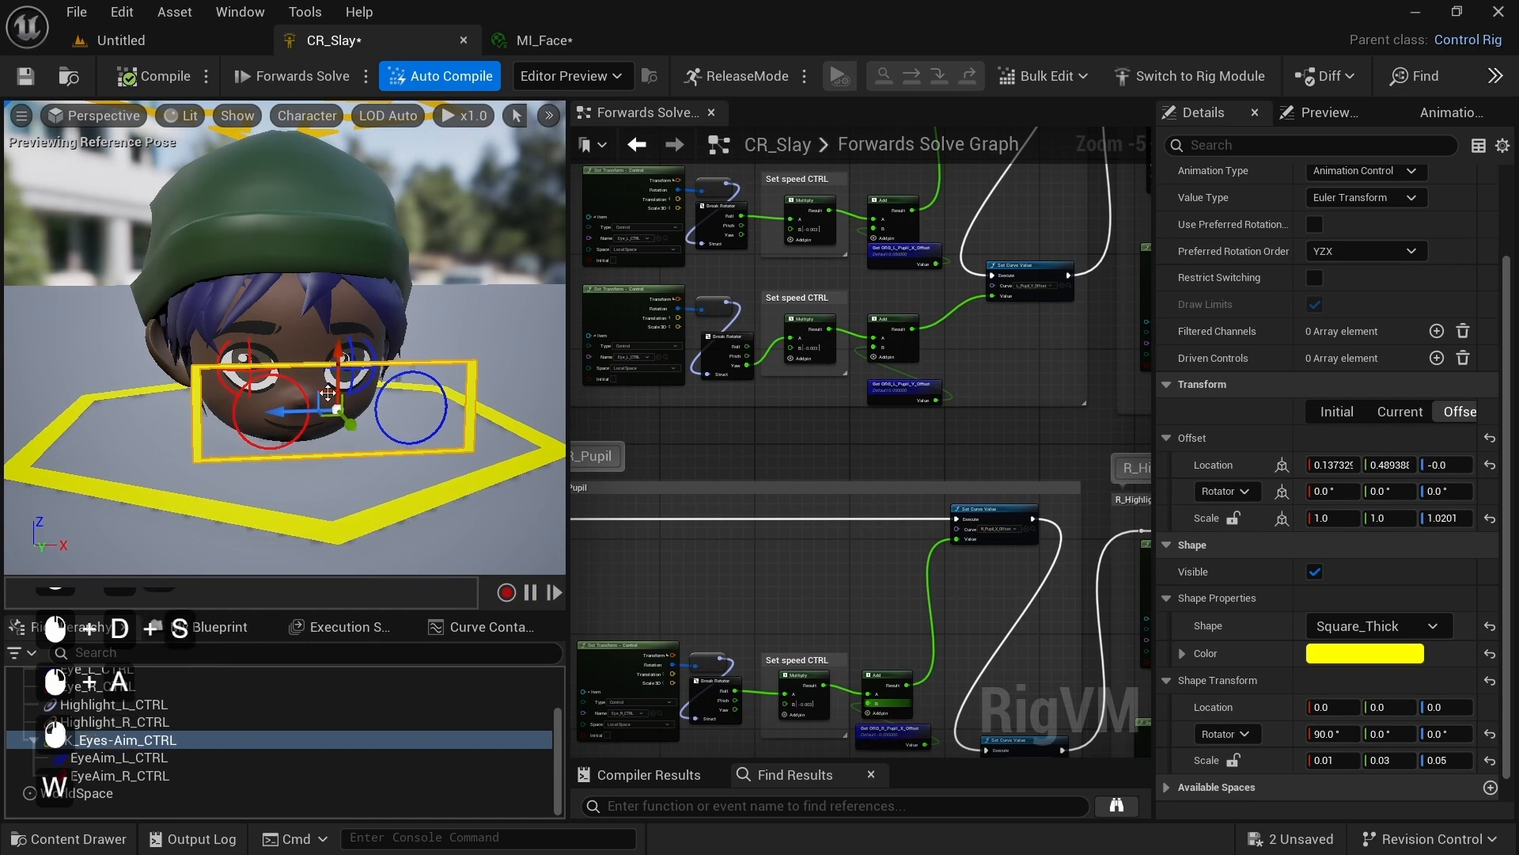
left_click_drag(331, 399, 305, 372)
left_click(147, 76)
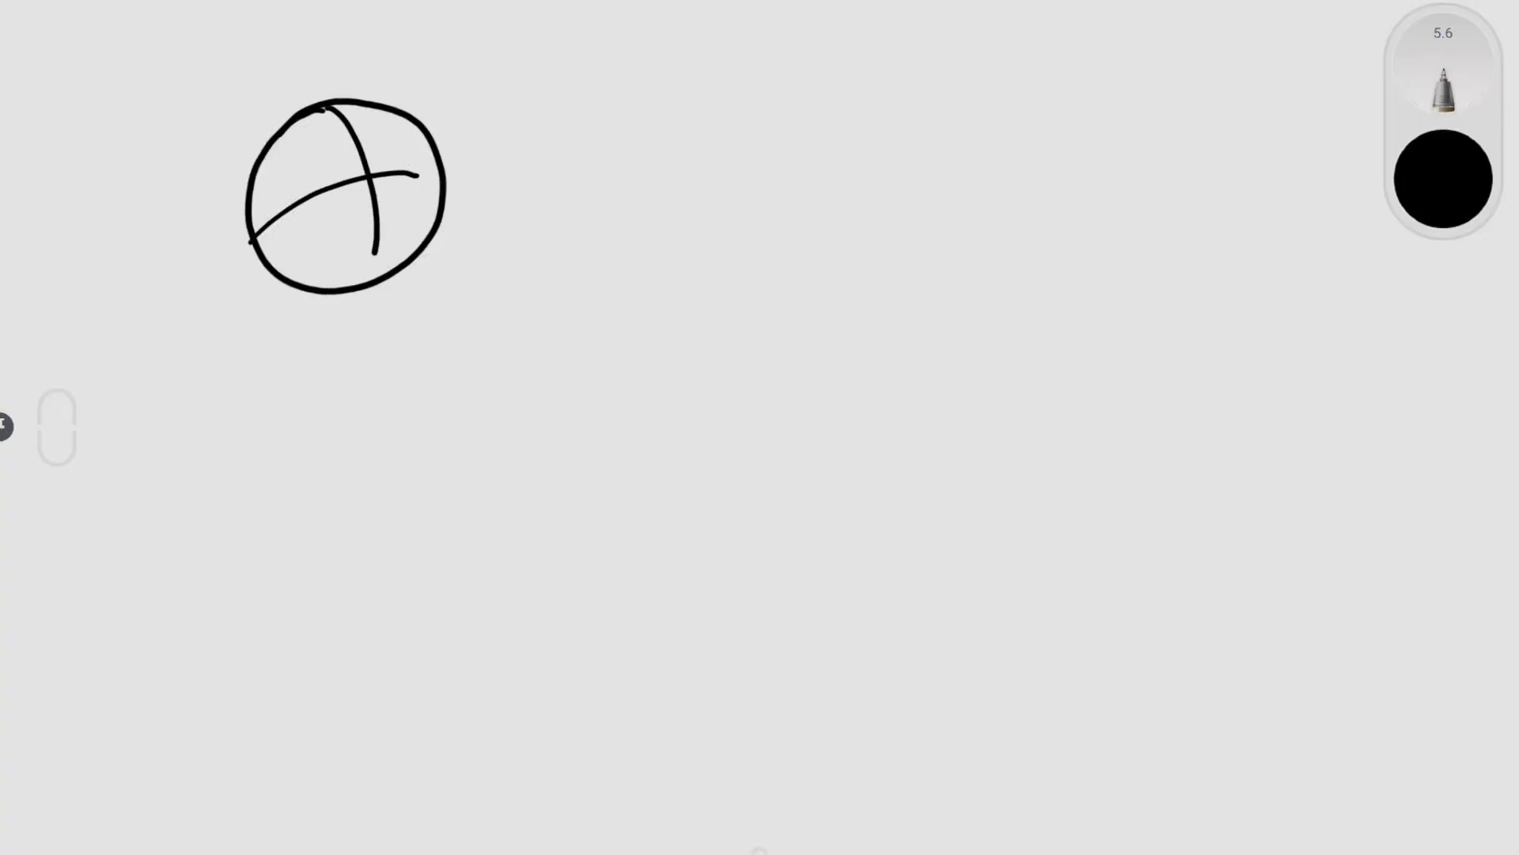
Step: Switch to the drawing app, sketch the eyes on the head in blue and label them "FK EYES"
left_click(1443, 179)
left_click(1275, 155)
left_click_drag(309, 170, 332, 165)
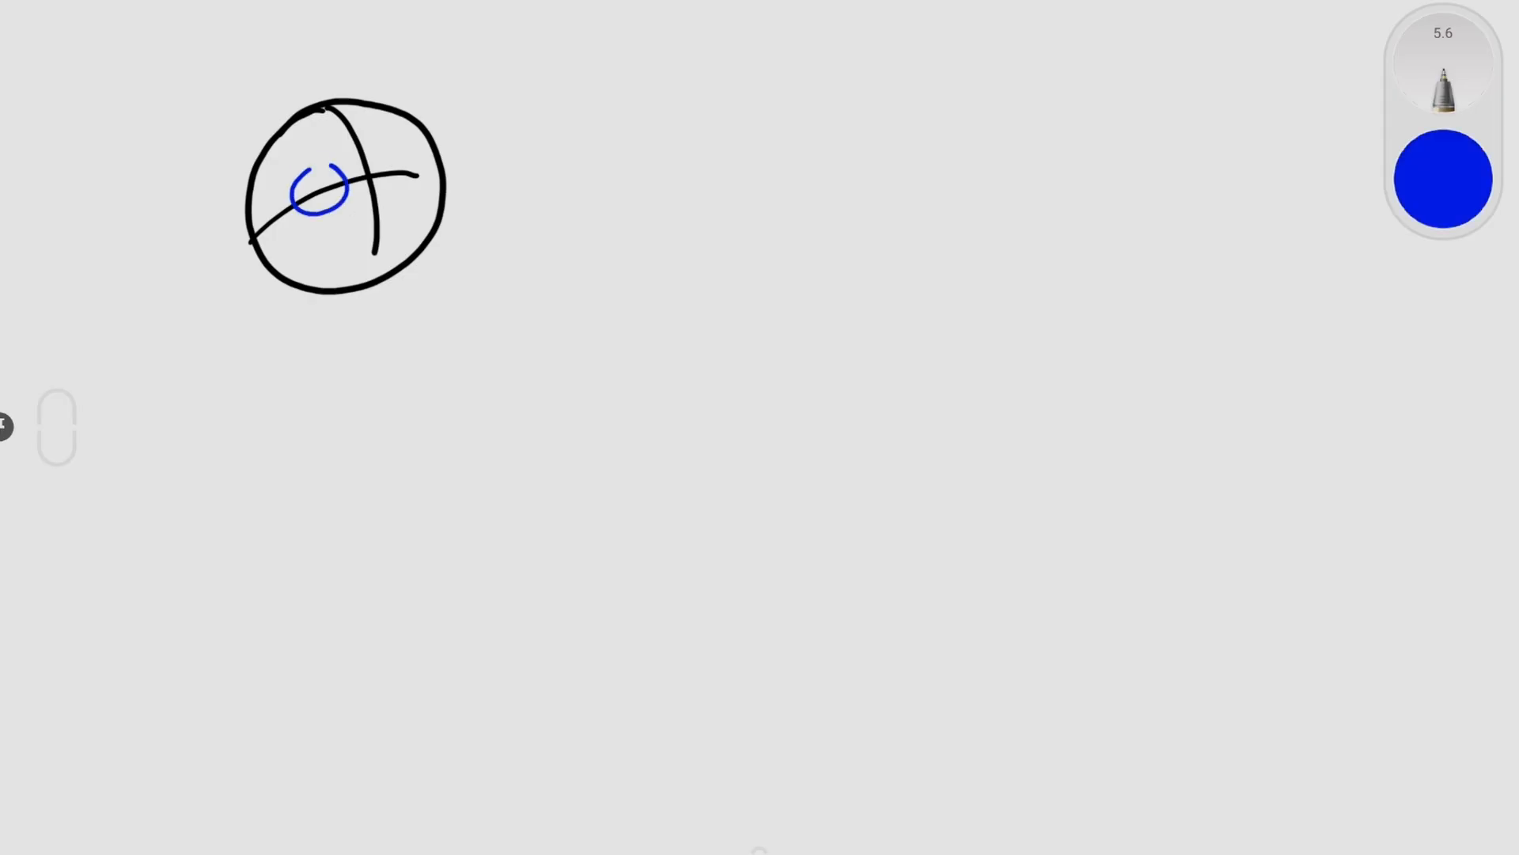
left_click_drag(332, 69, 347, 64)
left_click_drag(373, 46, 363, 85)
left_click_drag(383, 52, 398, 73)
left_click_drag(420, 39, 432, 72)
Step: Sketch a green aim box with two circles in front of the head and label it "EYE AIM"
left_click(1444, 179)
left_click(1187, 156)
left_click_drag(513, 130, 530, 128)
left_click_drag(539, 129, 546, 168)
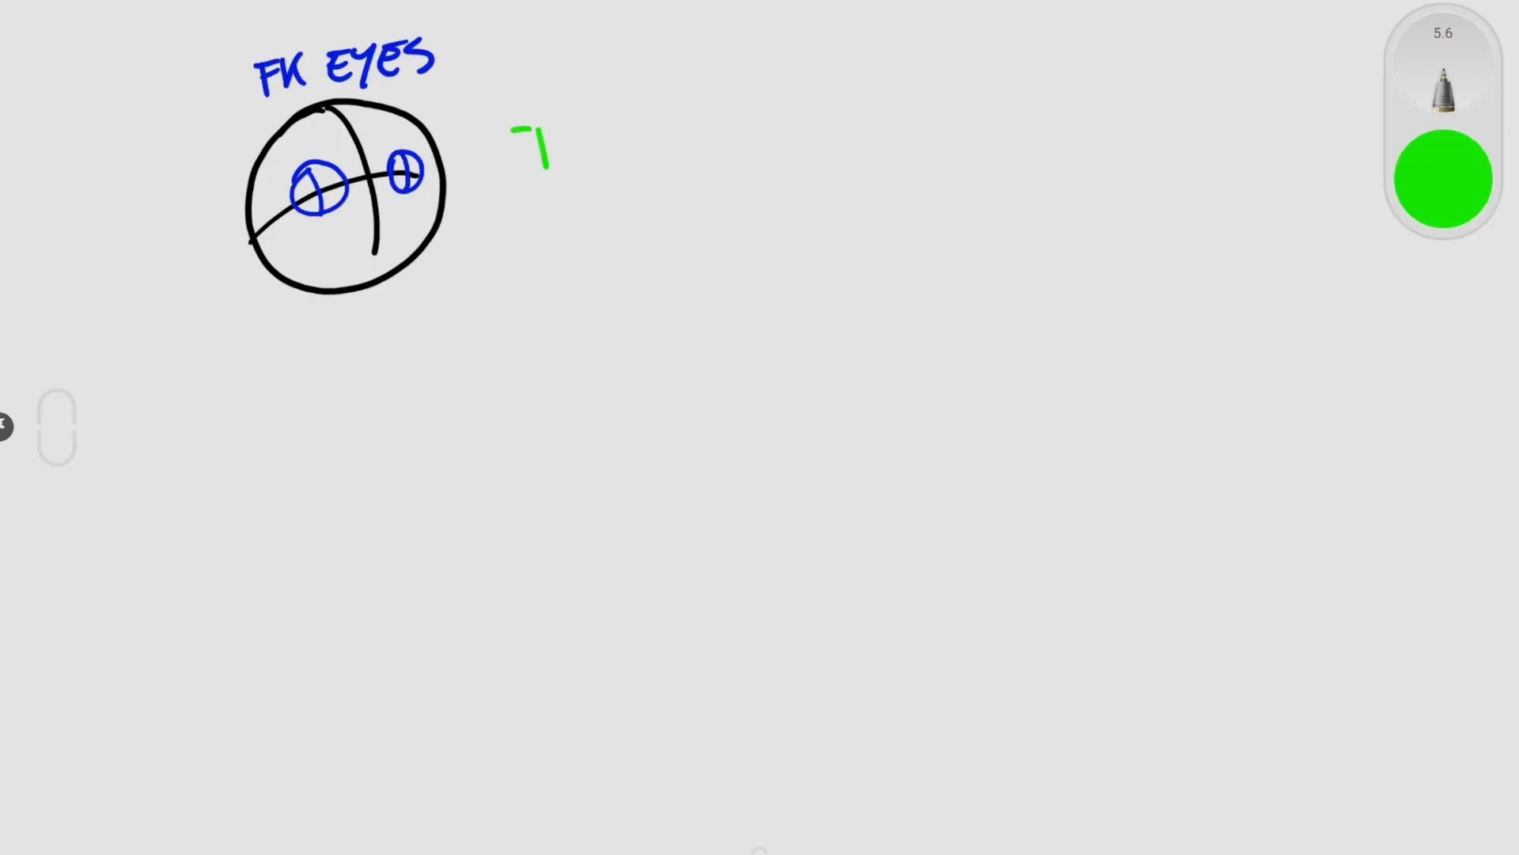
left_click_drag(634, 117, 636, 138)
left_click_drag(645, 137, 664, 144)
Step: Draw yellow direction arrows around the aim box and the eyes of the sketched head
left_click(1443, 179)
left_click(1187, 156)
left_click(292, 168)
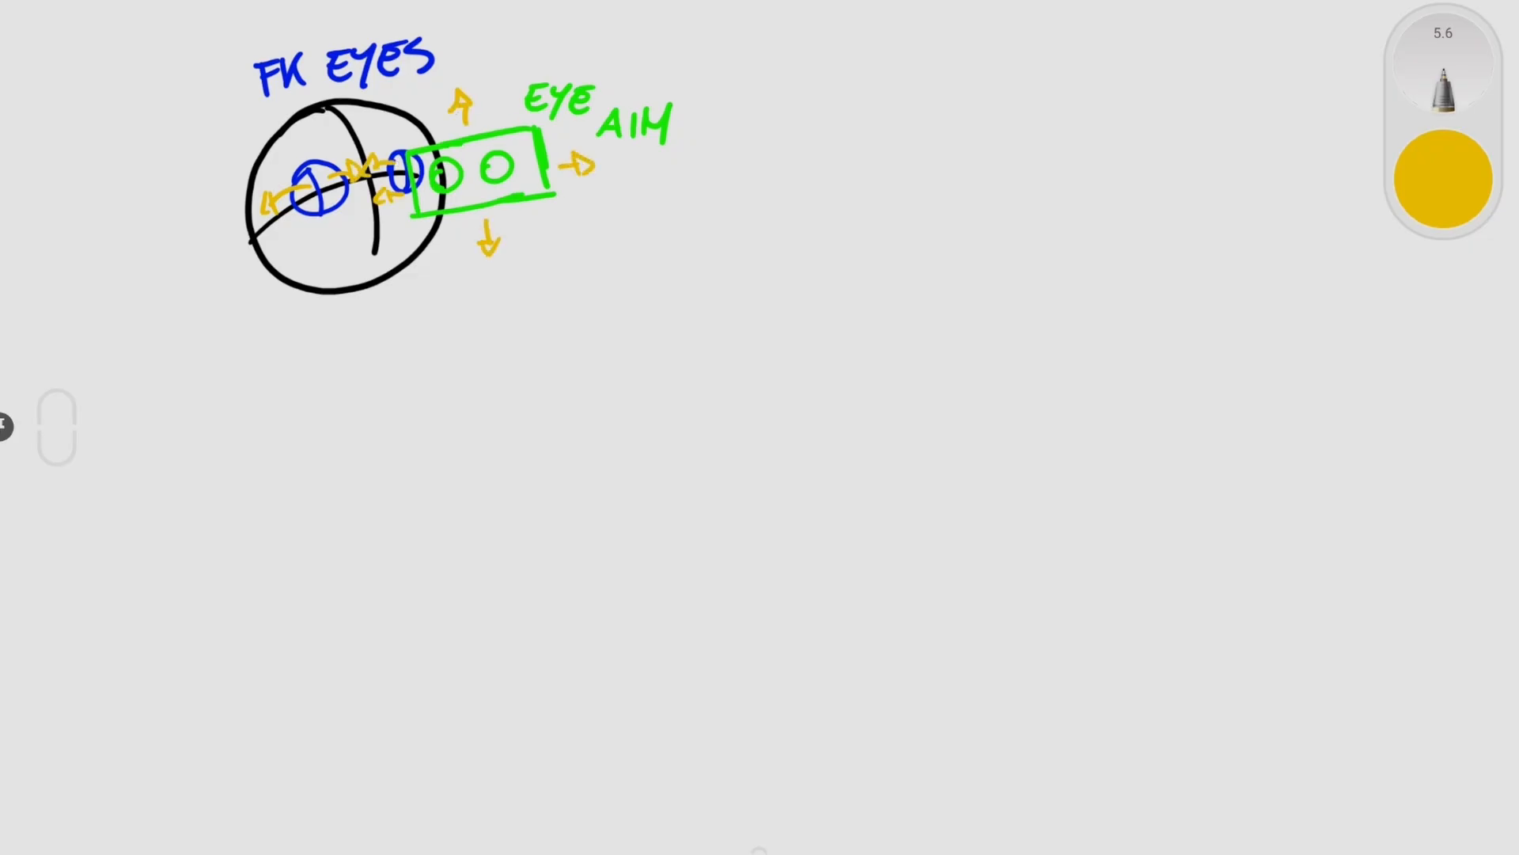
Step: Sketch two black eye-and-target diagrams and write "IF EYE AIM" with "FK EYES" nested beneath it
left_click(1443, 179)
left_click(1184, 156)
left_click_drag(833, 130, 812, 146)
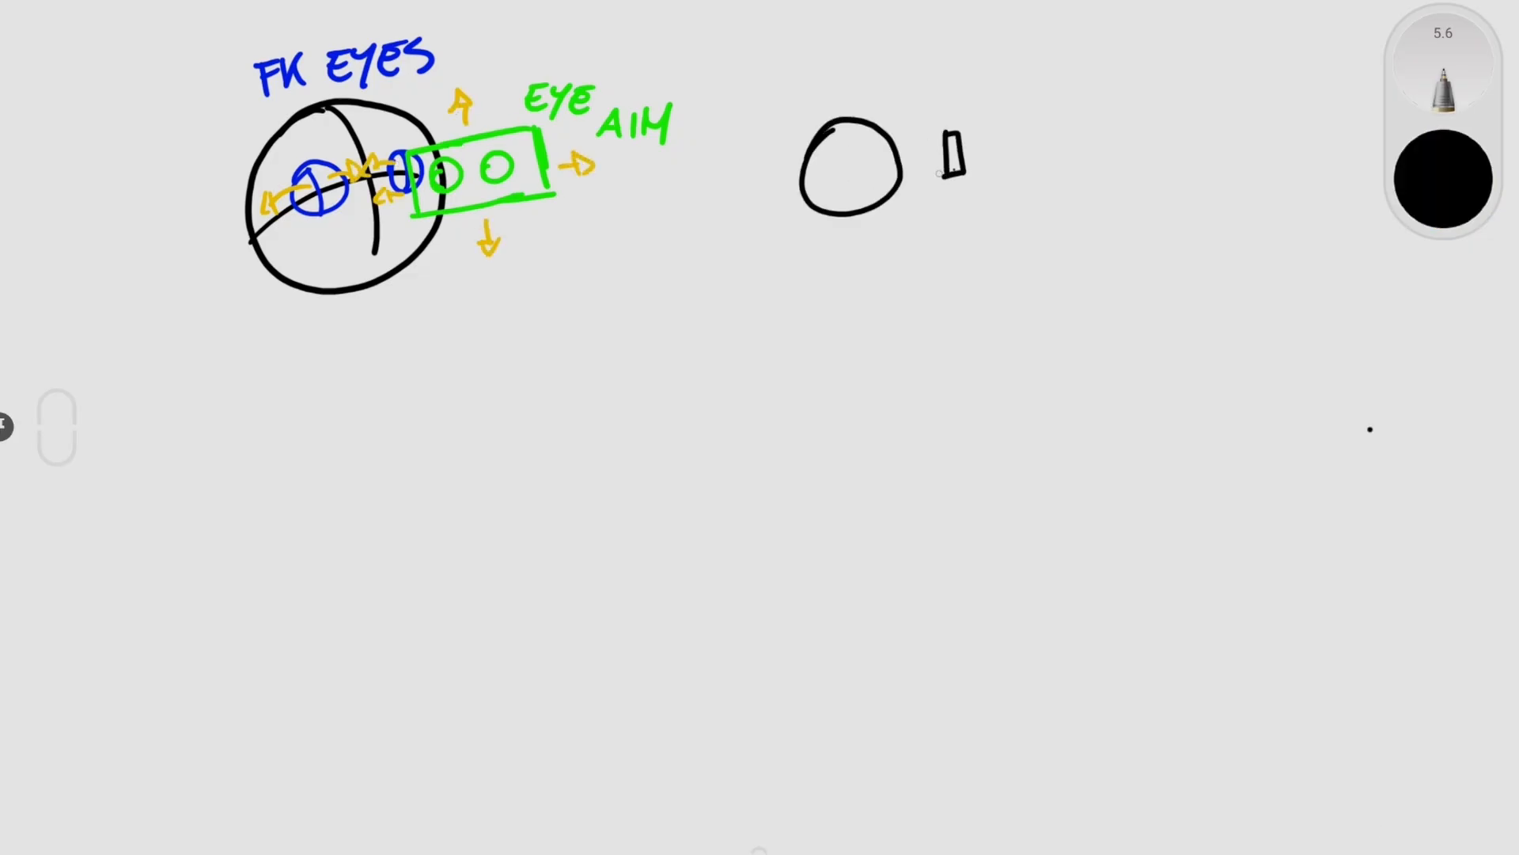
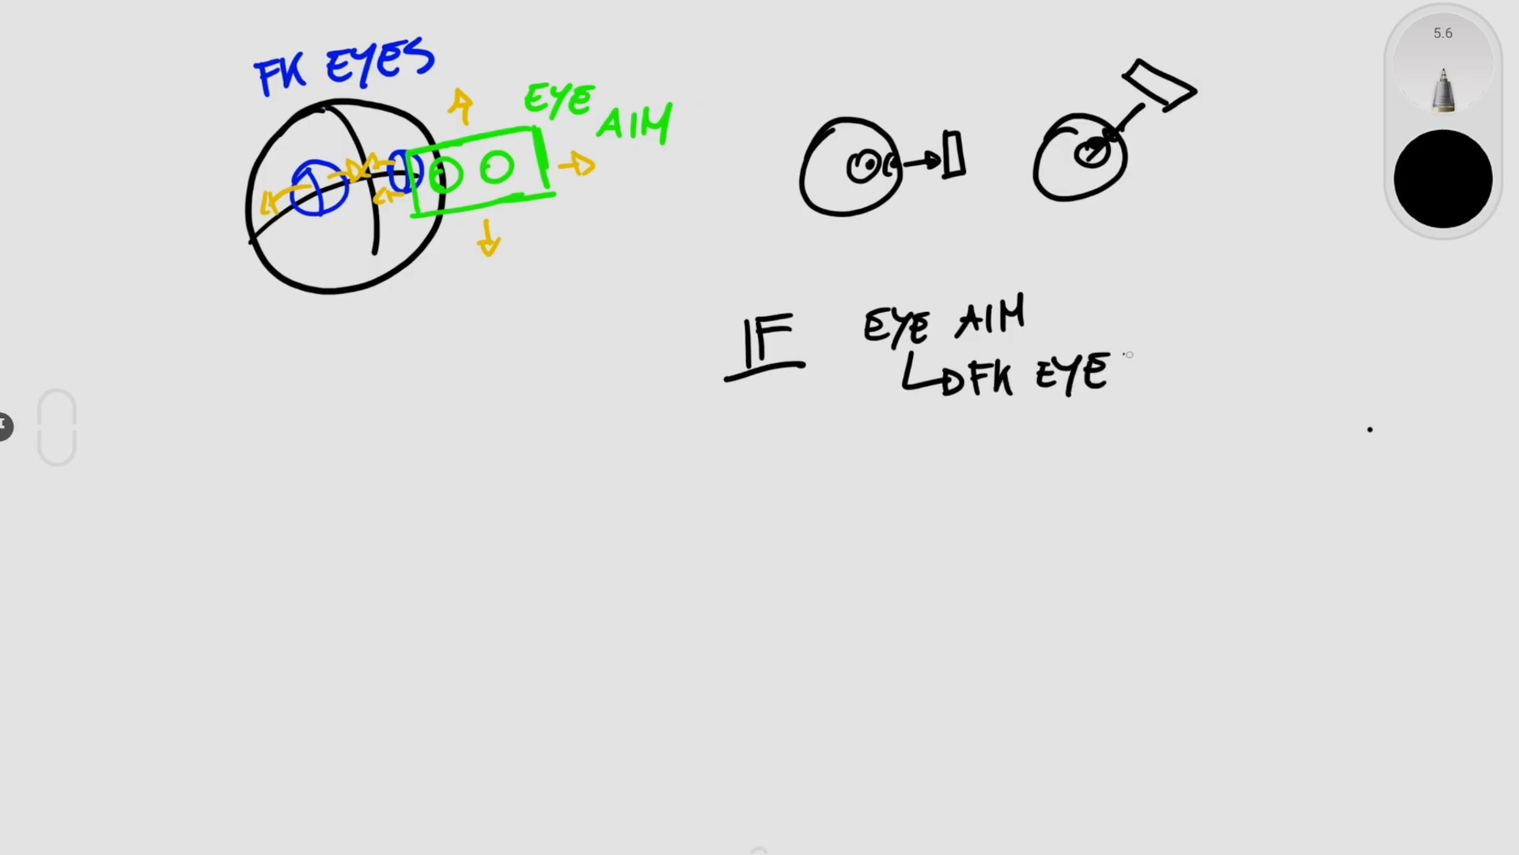
left_click_drag(1130, 355, 1122, 393)
Step: Cross out the "EYE AIM" and "FK EYES" hierarchy in red
left_click(1444, 178)
left_click(1245, 267)
left_click(1273, 366)
left_click_drag(829, 281, 922, 320)
Step: Write "= NO OFFSET" in black and, below it, "SO EYE AIM" with nested "NULL" and "FK EYES"
left_click(1444, 179)
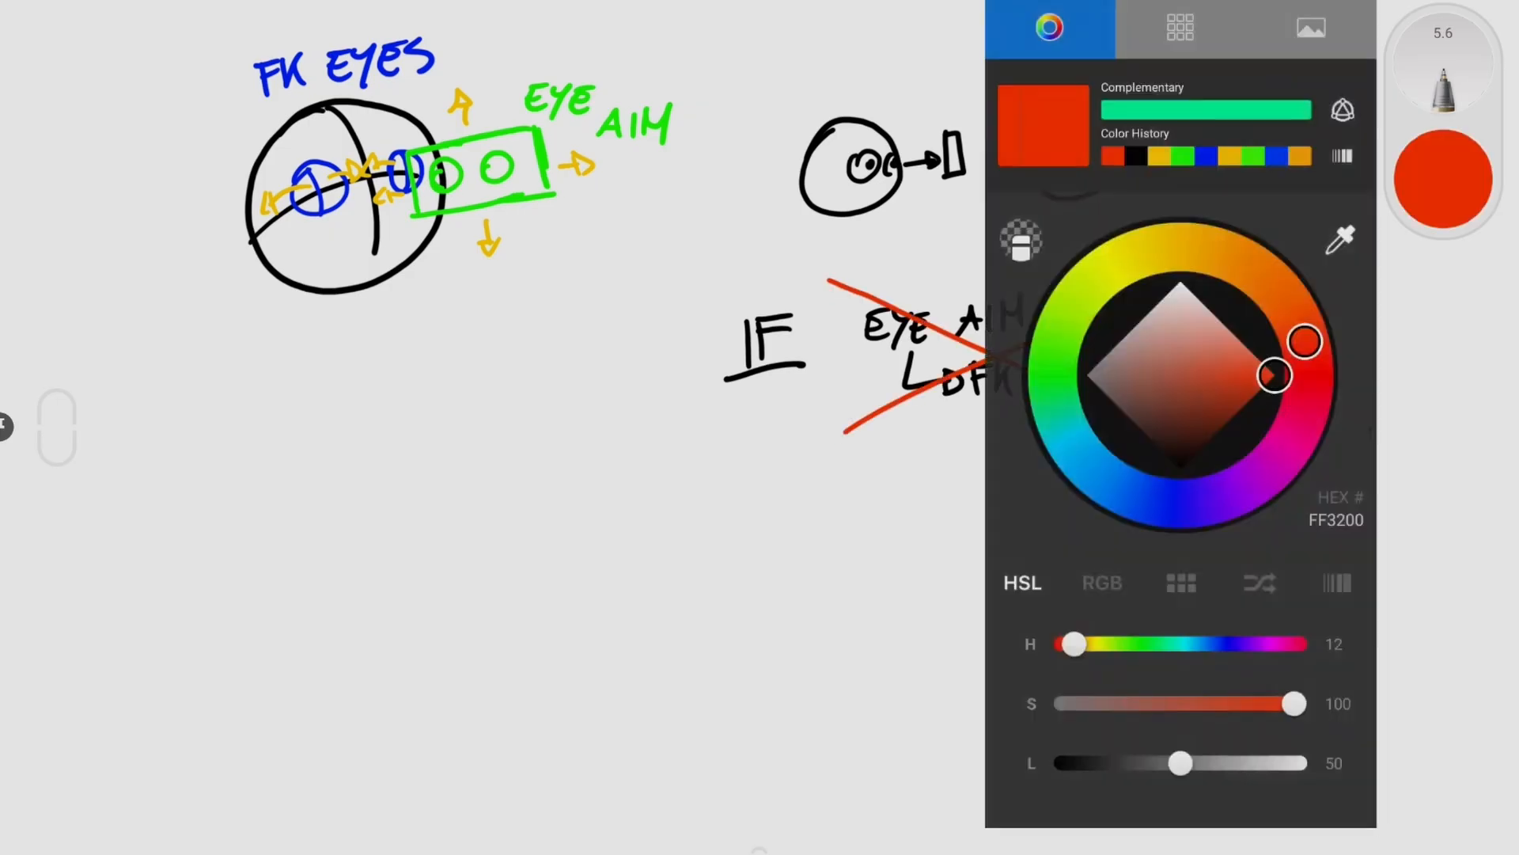
left_click(1181, 468)
left_click(1408, 368)
left_click_drag(1174, 343, 1200, 339)
left_click_drag(1178, 353, 1208, 350)
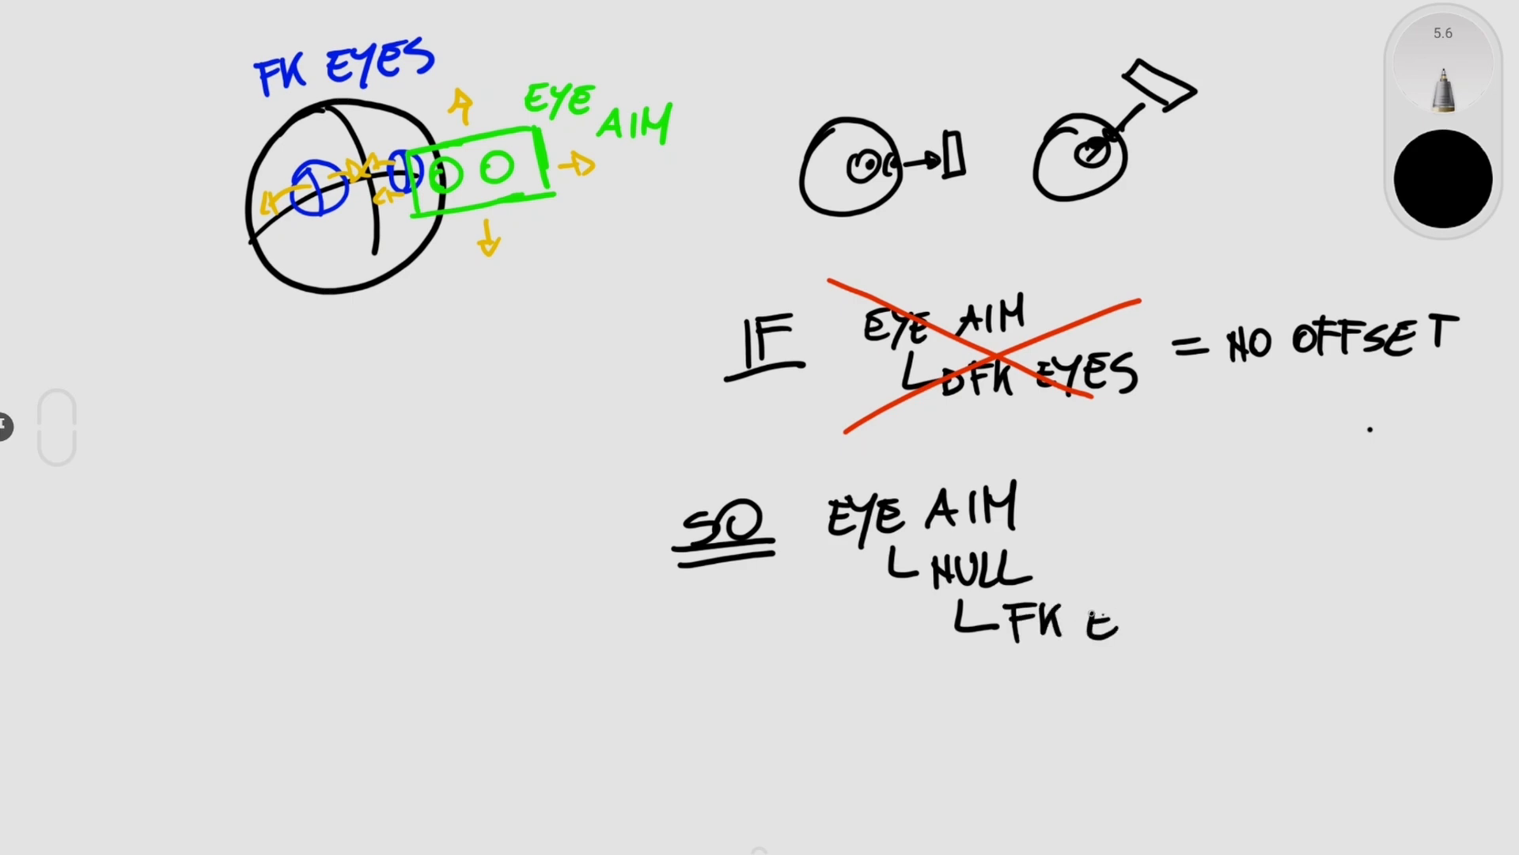
Step: Box the lower "FK EYES" in green, add a checkmark and write an underlined "KEEP OFFSET!"
left_click(1444, 179)
left_click(1196, 156)
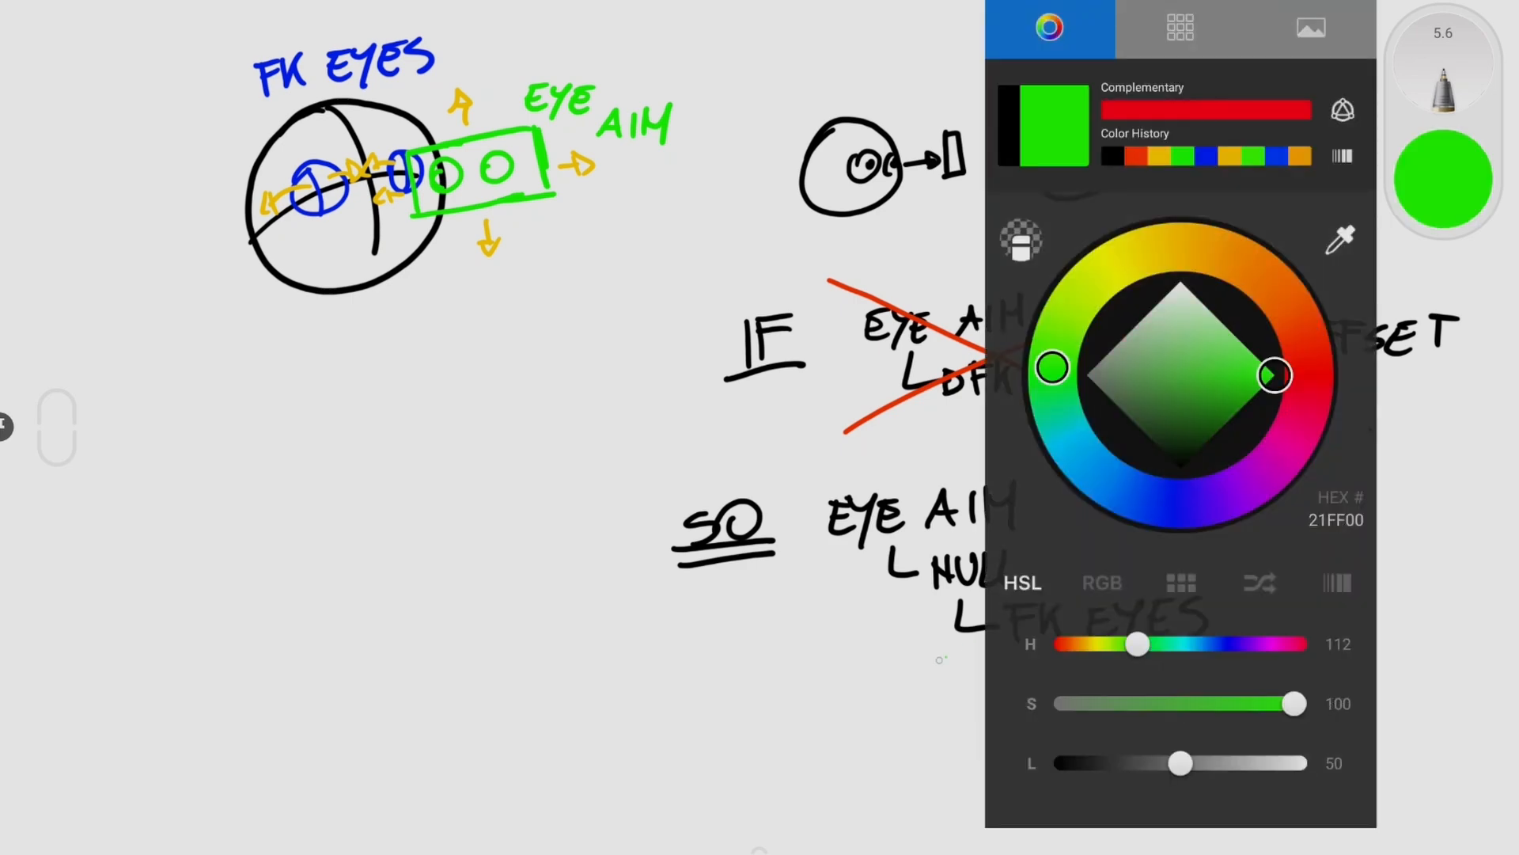
left_click(1444, 179)
left_click_drag(993, 602, 1200, 655)
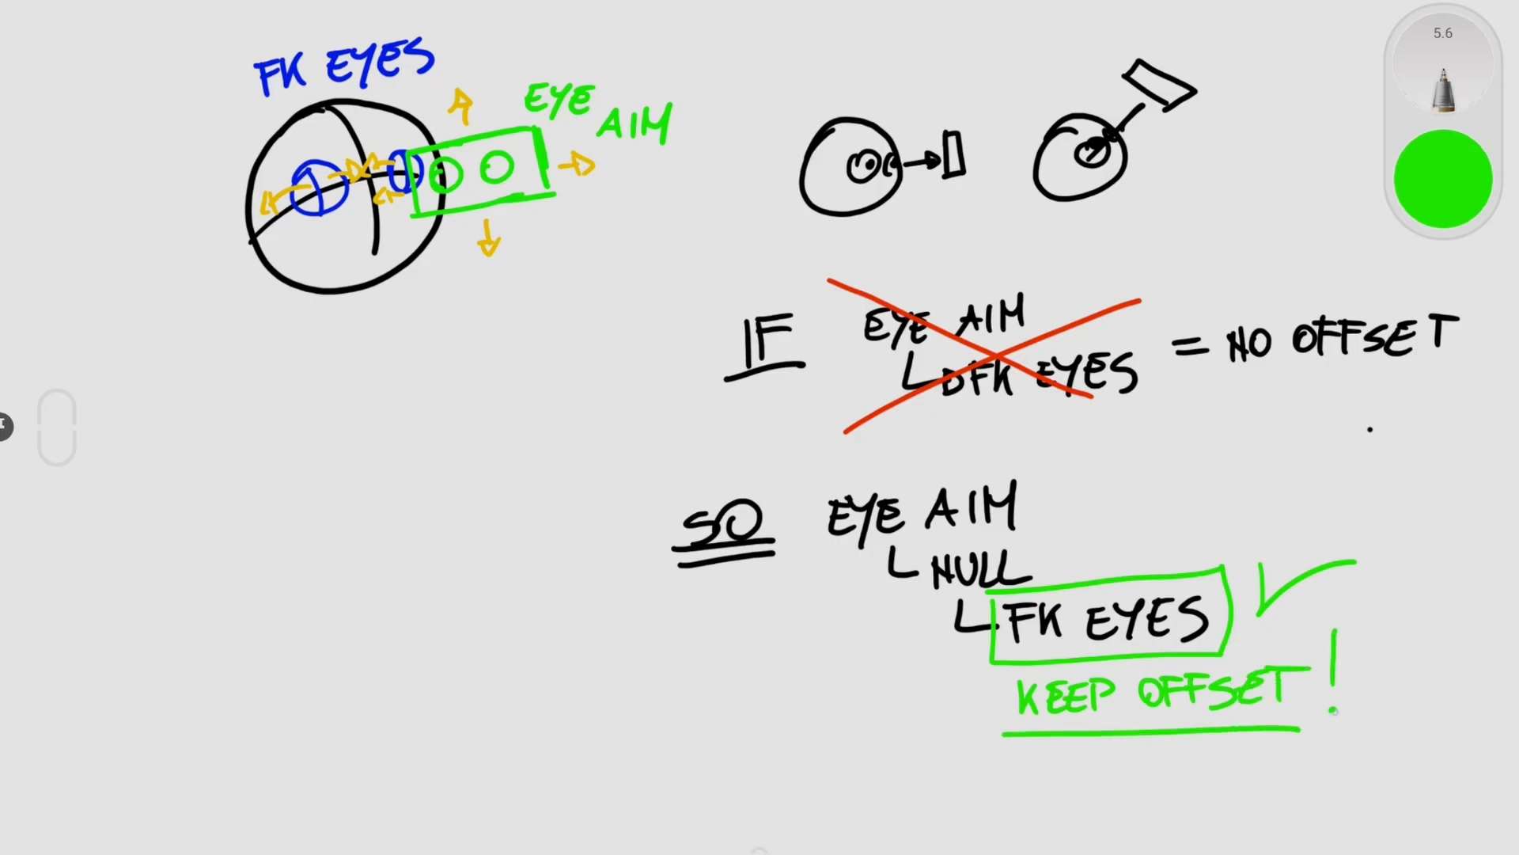
Step: Sketch a second head in black below the first and draw its two crossed eyes in blue
left_click(1444, 178)
left_click(1136, 156)
left_click(319, 502)
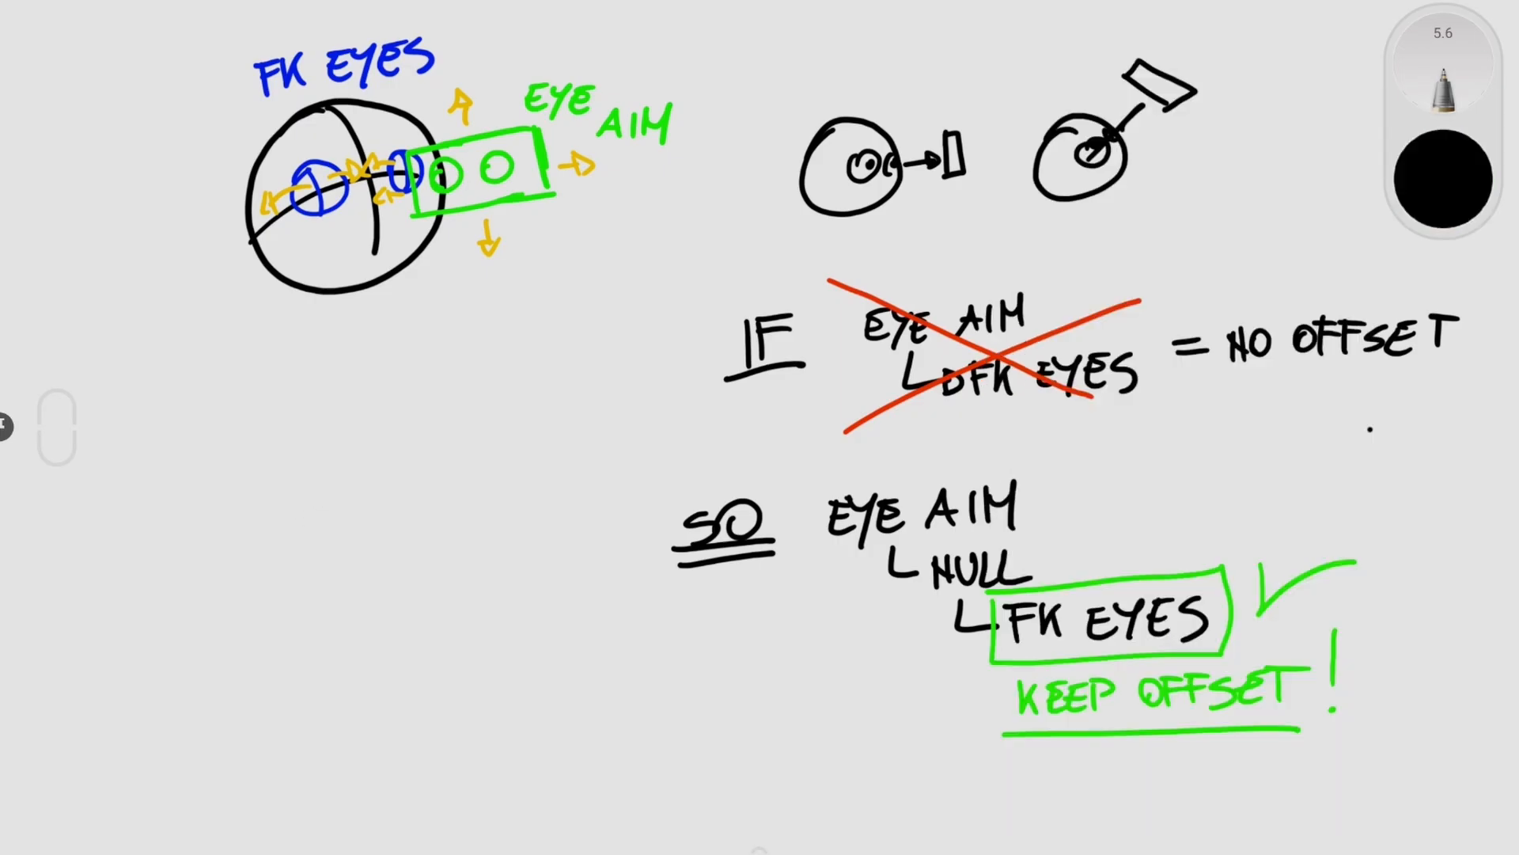
left_click(1443, 178)
mouse_move(382, 476)
left_mouse_down()
mouse_move(246, 499)
mouse_move(281, 529)
left_mouse_up()
left_click(1250, 155)
left_click(283, 549)
left_click_drag(286, 529, 293, 567)
mouse_move(267, 555)
left_mouse_down()
mouse_move(310, 547)
mouse_move(257, 531)
left_mouse_up()
Step: Circle both eyes of the second head in magenta and label them "NULL"
left_click(1407, 191)
left_click(1282, 451)
left_click_drag(337, 538, 537, 493)
Step: Sketch a green aim box with two circles beside the second head and label it "AIM"
left_click(1443, 179)
left_click(1055, 346)
left_click_drag(428, 511, 433, 582)
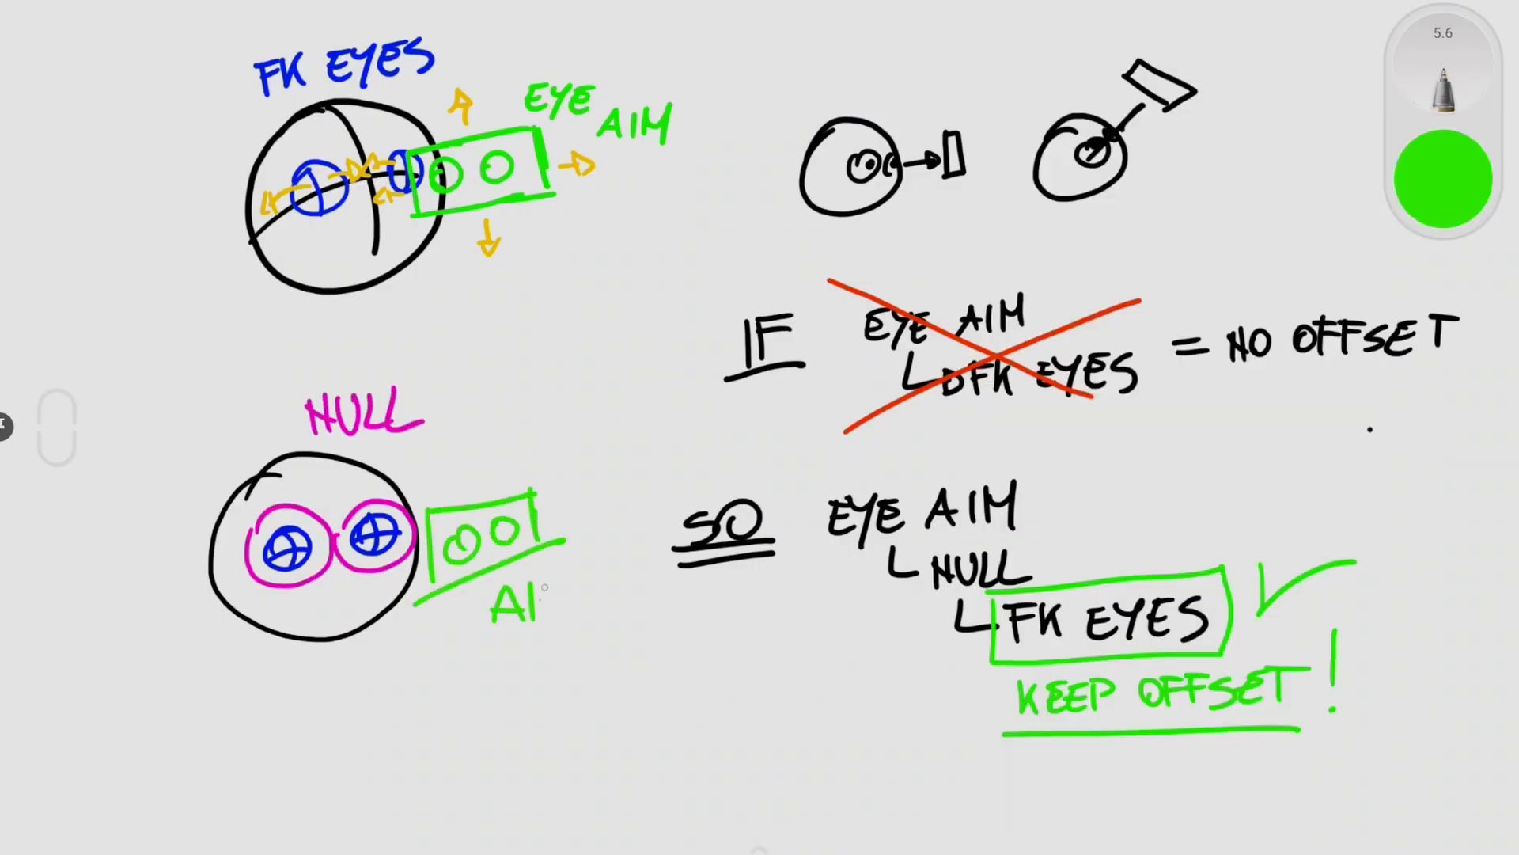
left_click_drag(542, 621, 577, 621)
Step: Add color-coded notes beneath the second head in green, magenta and blue
left_click(1443, 179)
left_click(1163, 502)
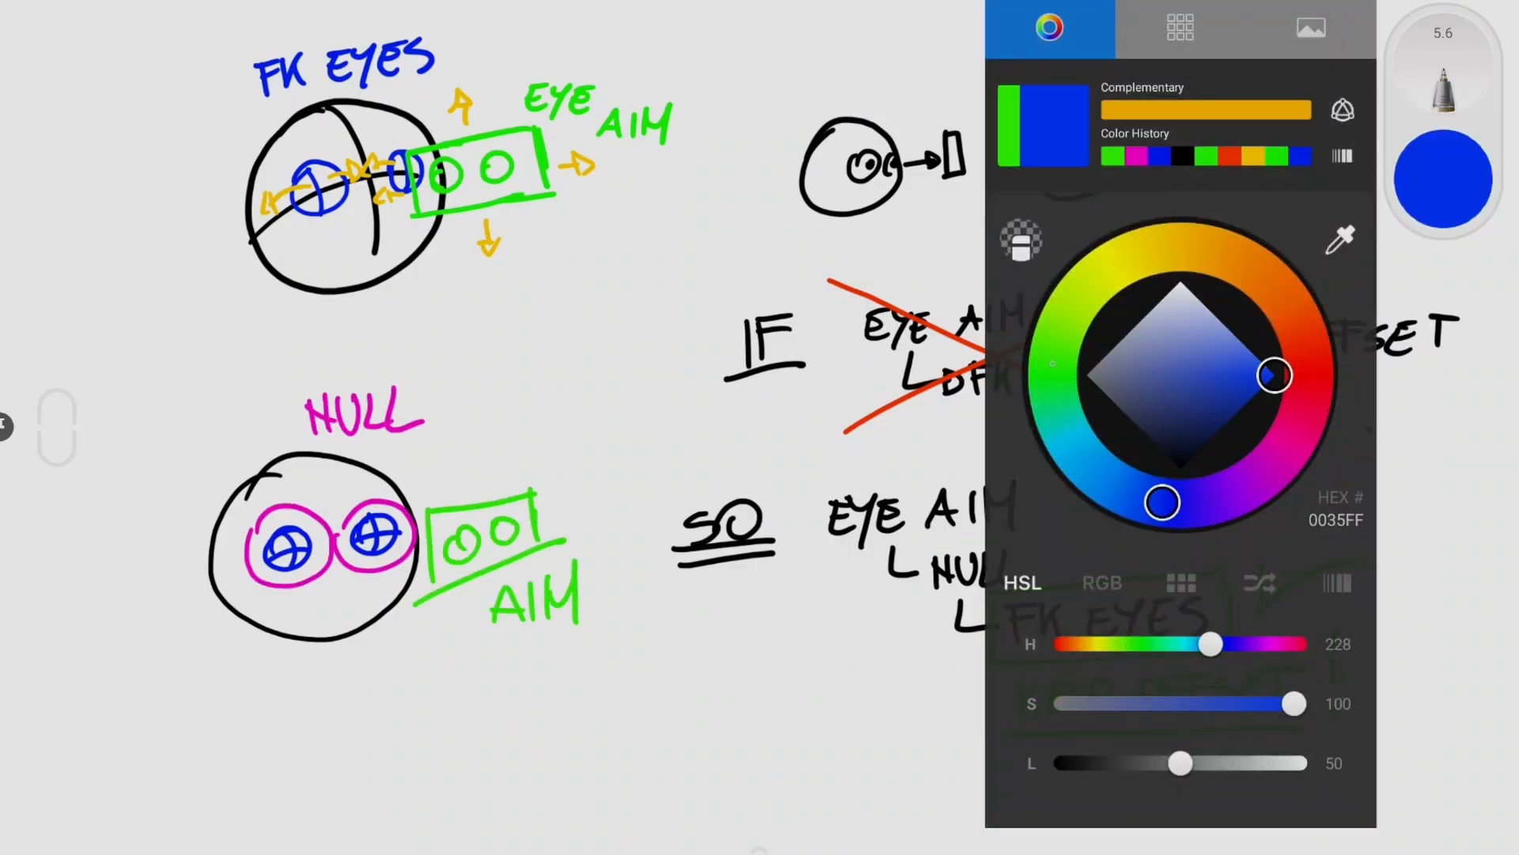
left_click(1052, 364)
left_click(247, 712)
left_click(274, 734)
left_click_drag(239, 722, 305, 774)
left_click(1443, 179)
left_click(1275, 451)
left_click(302, 764)
left_click(1436, 203)
left_click(1163, 502)
left_click(269, 800)
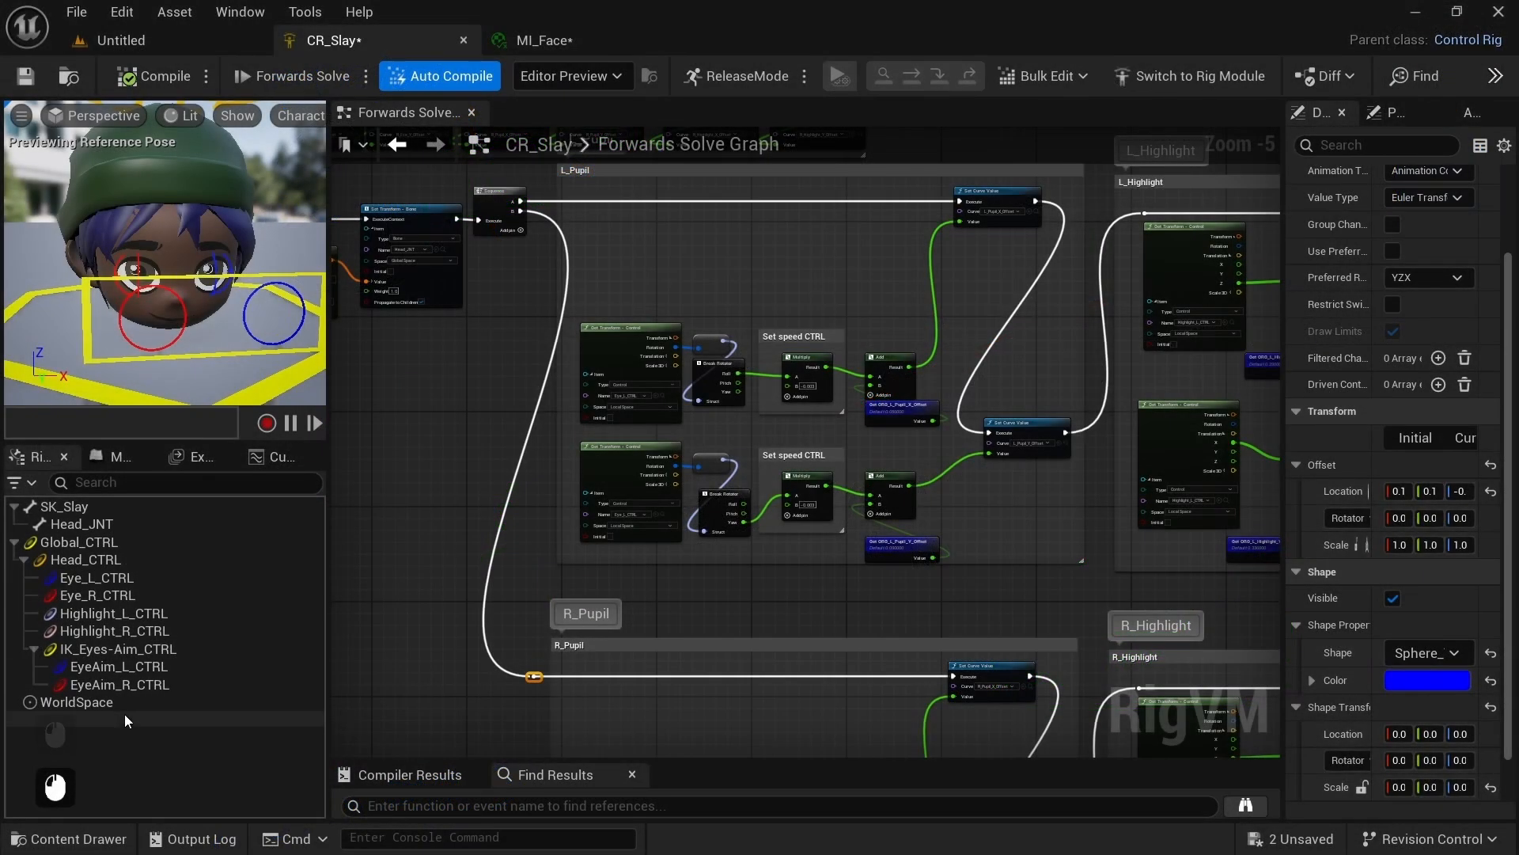
Step: Switch back to the CR_Slay rig in Unreal Editor and add a null above Eye_L_CTRL and another above Eye_R_CTRL
left_click(90, 577)
right_click(90, 575)
mouse_move(165, 284)
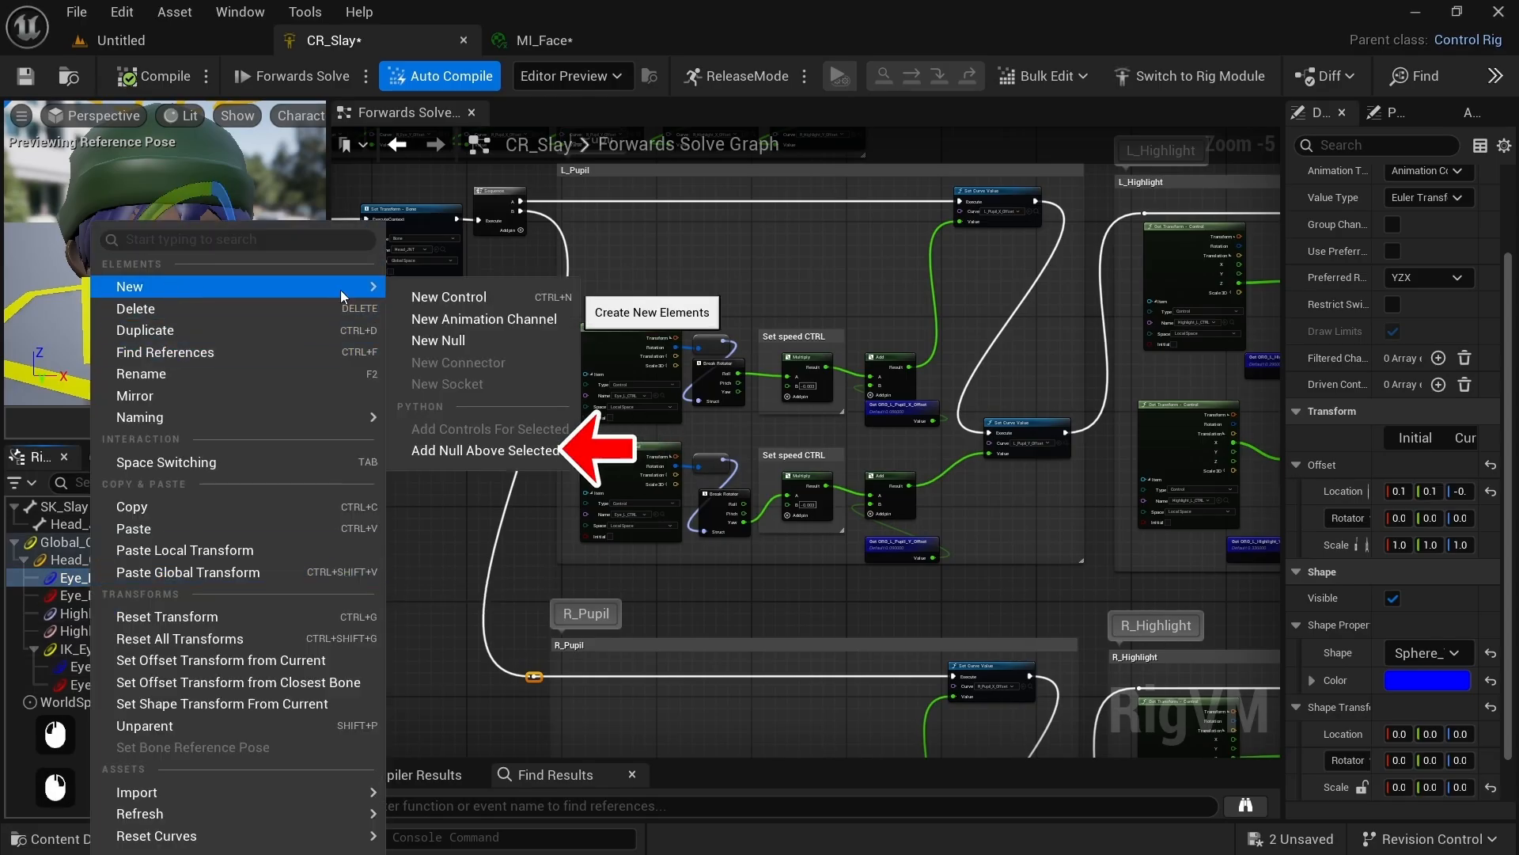
left_click(454, 450)
left_click(95, 578)
right_click(103, 578)
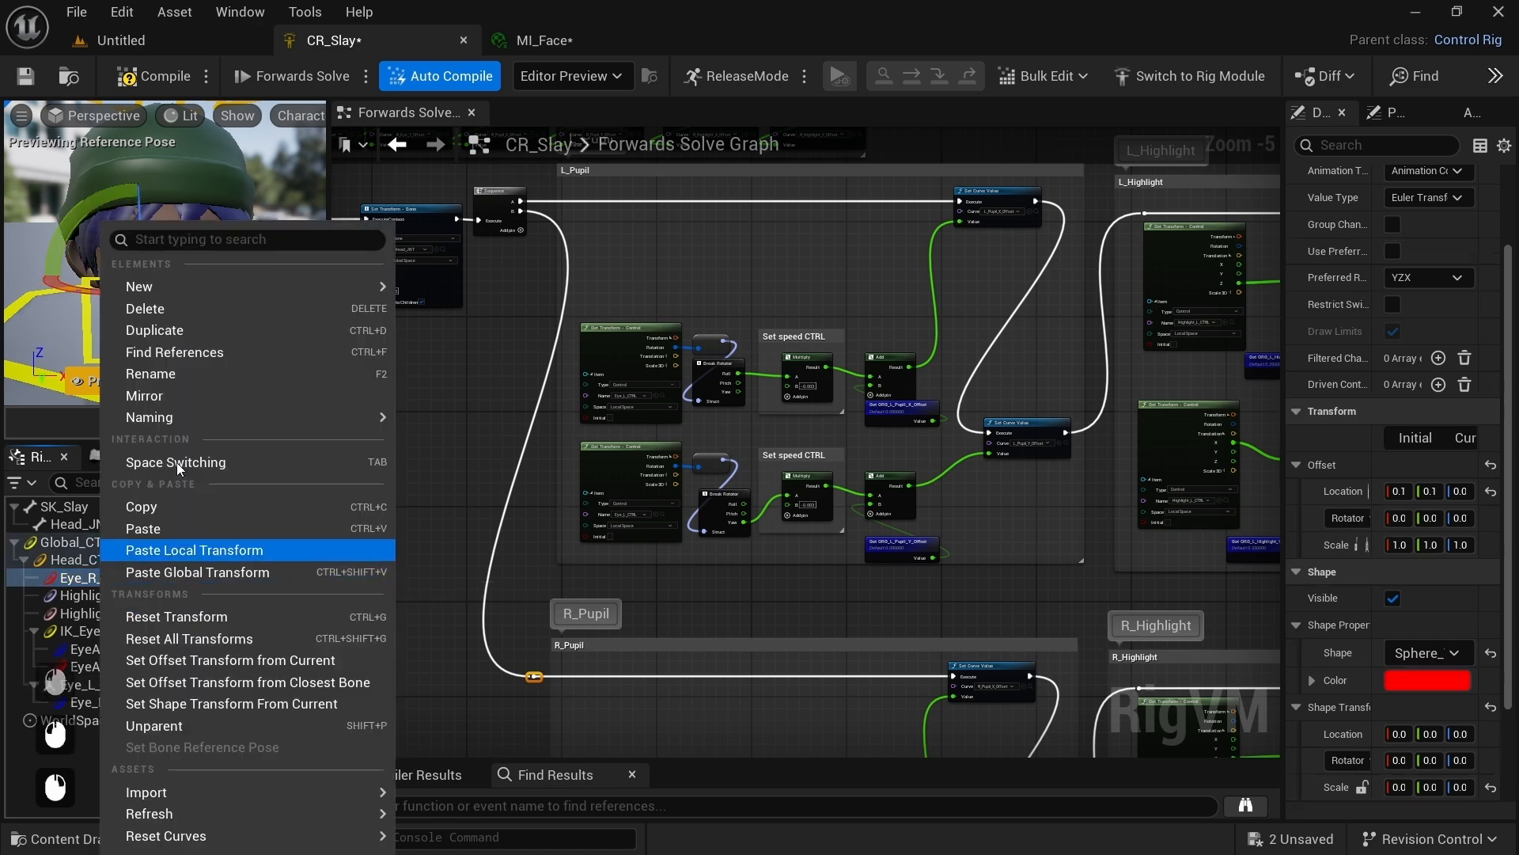
mouse_move(198, 287)
left_click(486, 447)
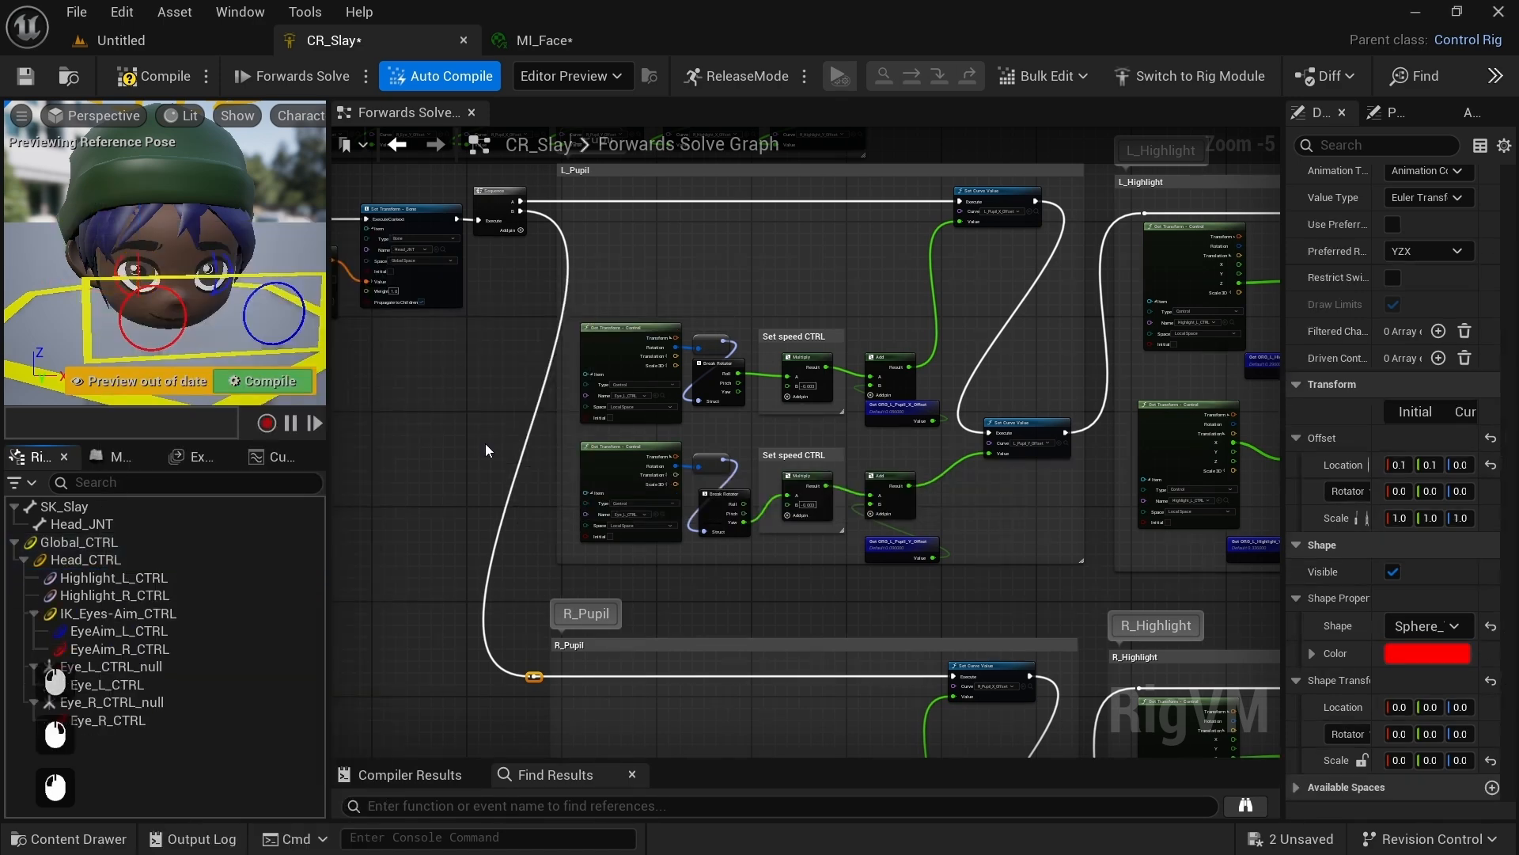
Step: Rename the null above Eye_L_CTRL as FK_Eye_L_null and copy that name
left_click(92, 666)
key("F2")
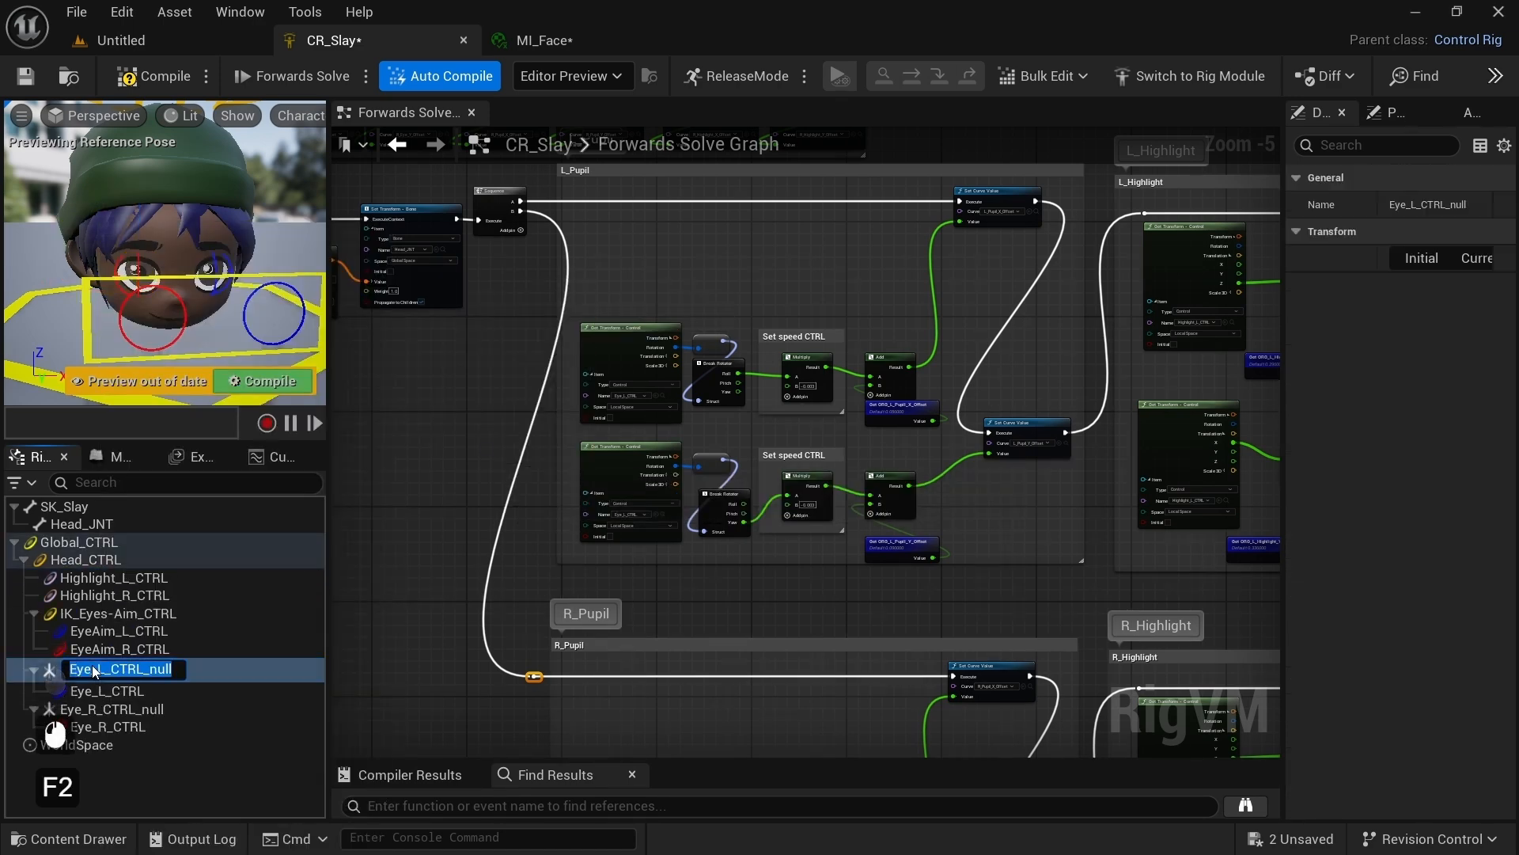
type("FK_Eye_L_null")
key("ctrl+a")
key("ctrl+c")
key("Return")
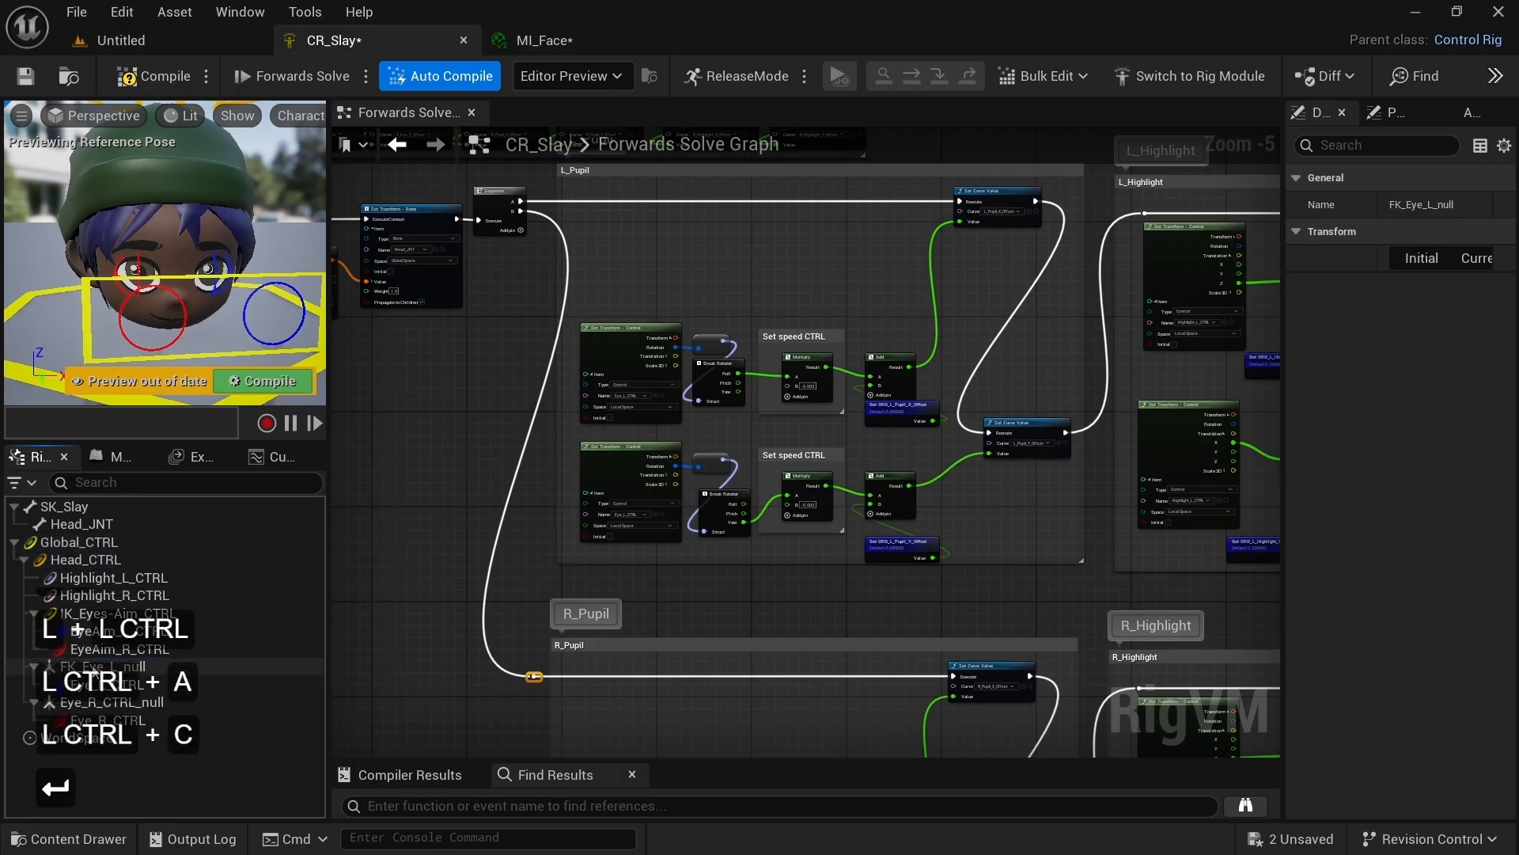
Step: Rename the null above Eye_R_CTRL as FK_Eye_R_null, reusing the copied left null name
left_click(117, 706)
key("F2")
key("ctrl+v")
key("Left")
key("Left")
key("Left")
key("Left")
key("Left")
key("BackSpace")
type("R")
key("Return")
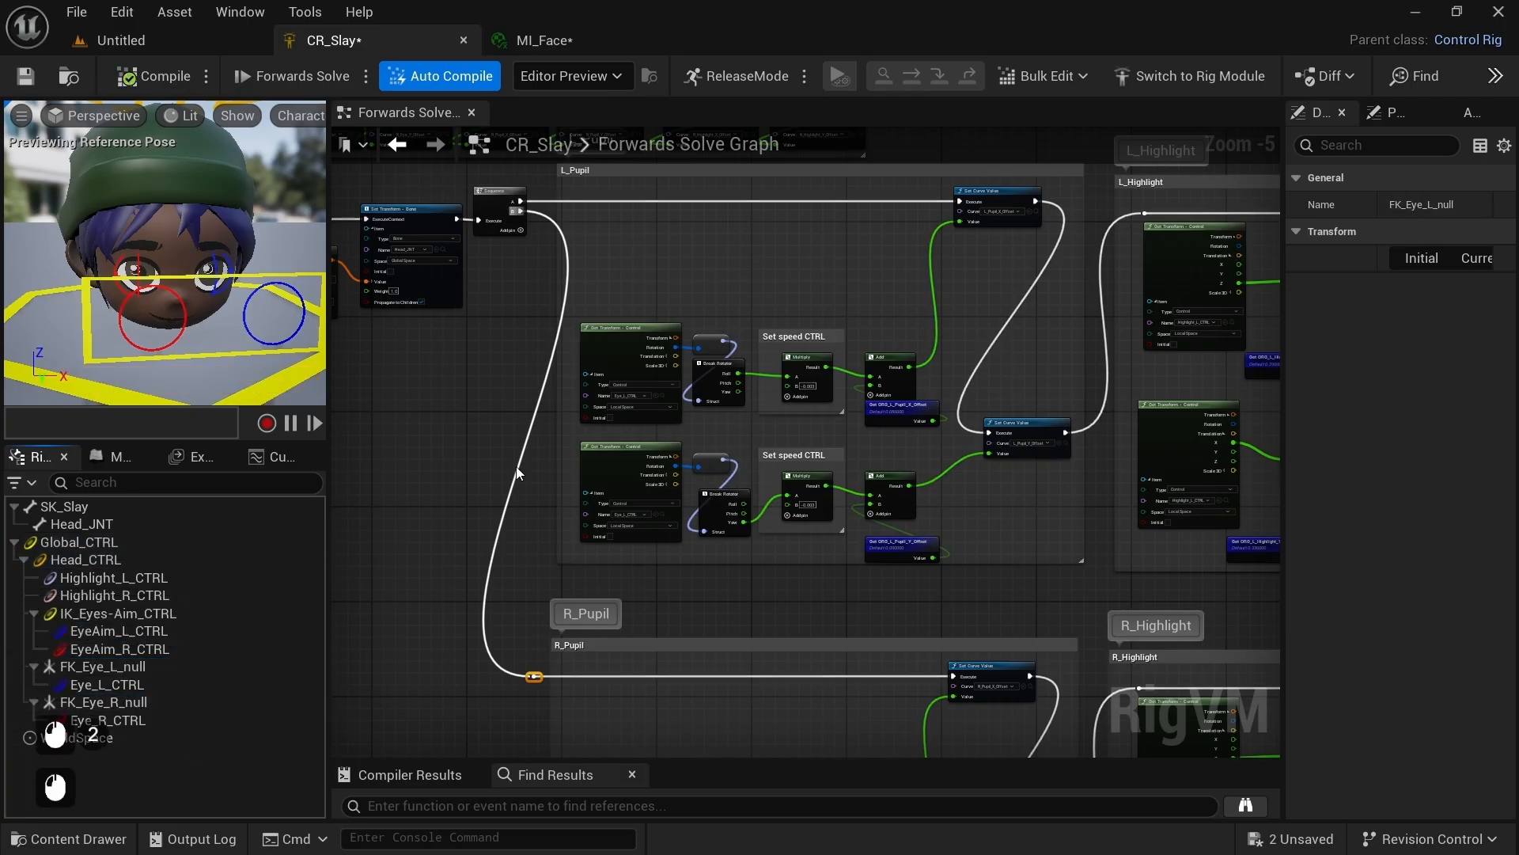
Step: Add a third execution output to the Sequence node and connect it to a new Aim Constraint node below the R_Pupil group
left_click(517, 232)
right_click_drag(518, 265, 523, 372)
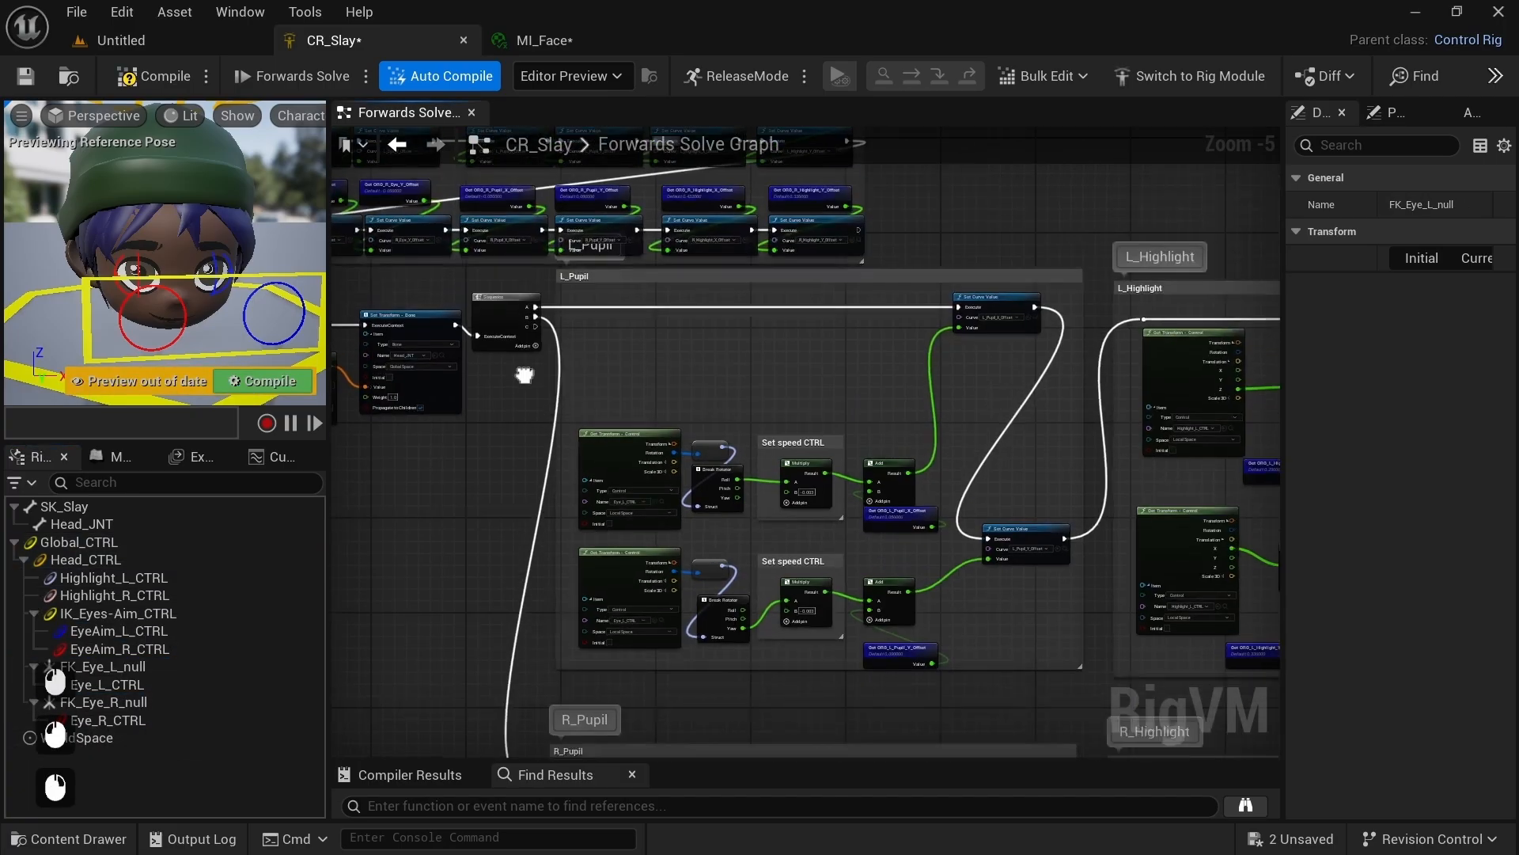
scroll(521, 373, "up", 3)
left_click_drag(544, 237, 587, 477)
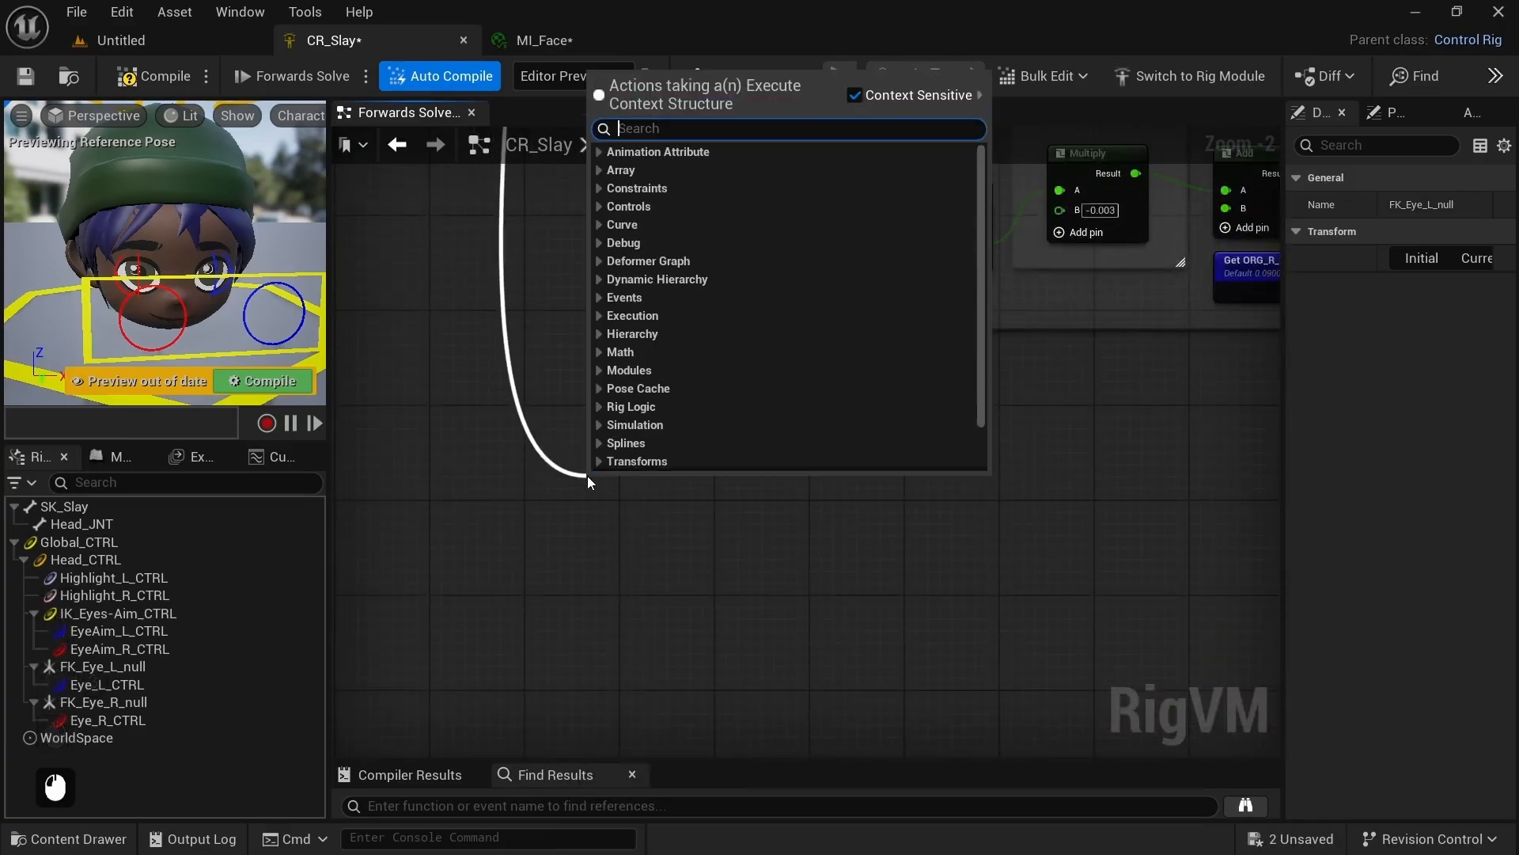
type("aim con")
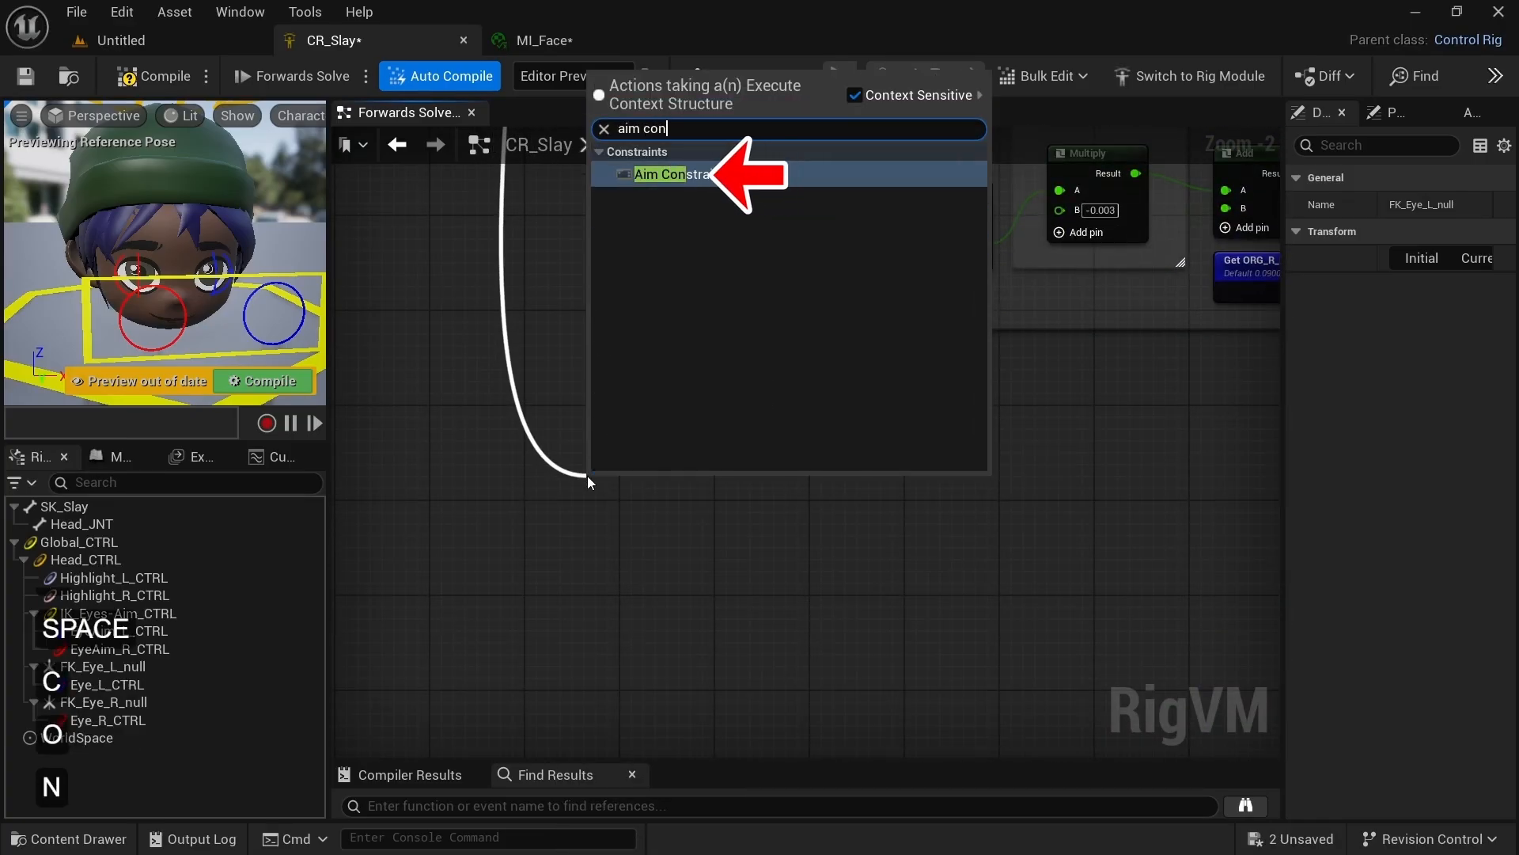
key("Return")
left_click_drag(639, 477, 692, 421)
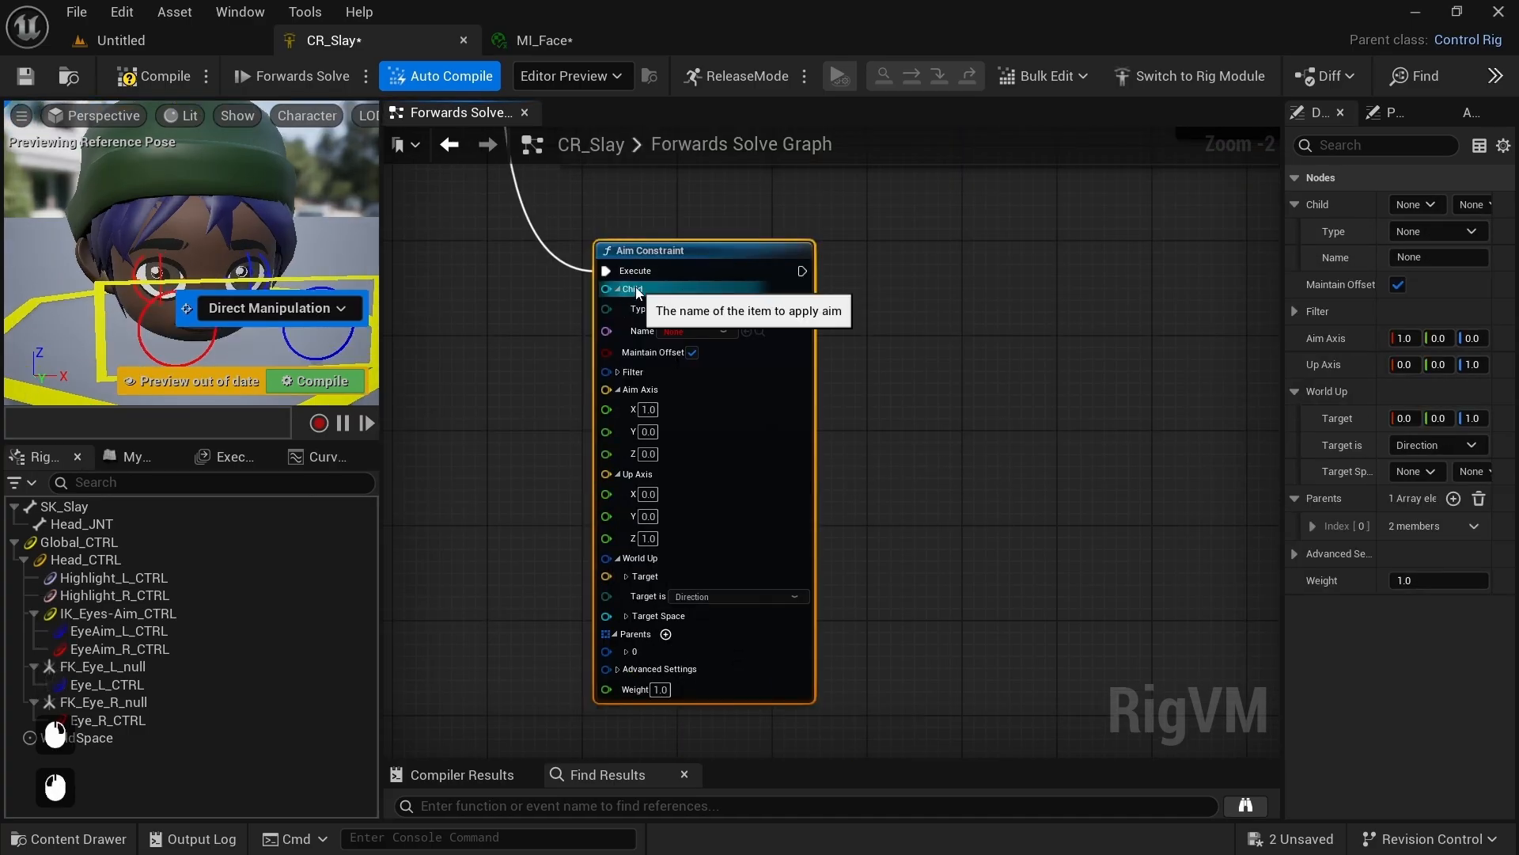
Step: Assign FK_Eye_L_null as the Aim Constraint's child and EyeAim_L_CTRL as its first parent item
left_click(124, 666)
left_click(746, 331)
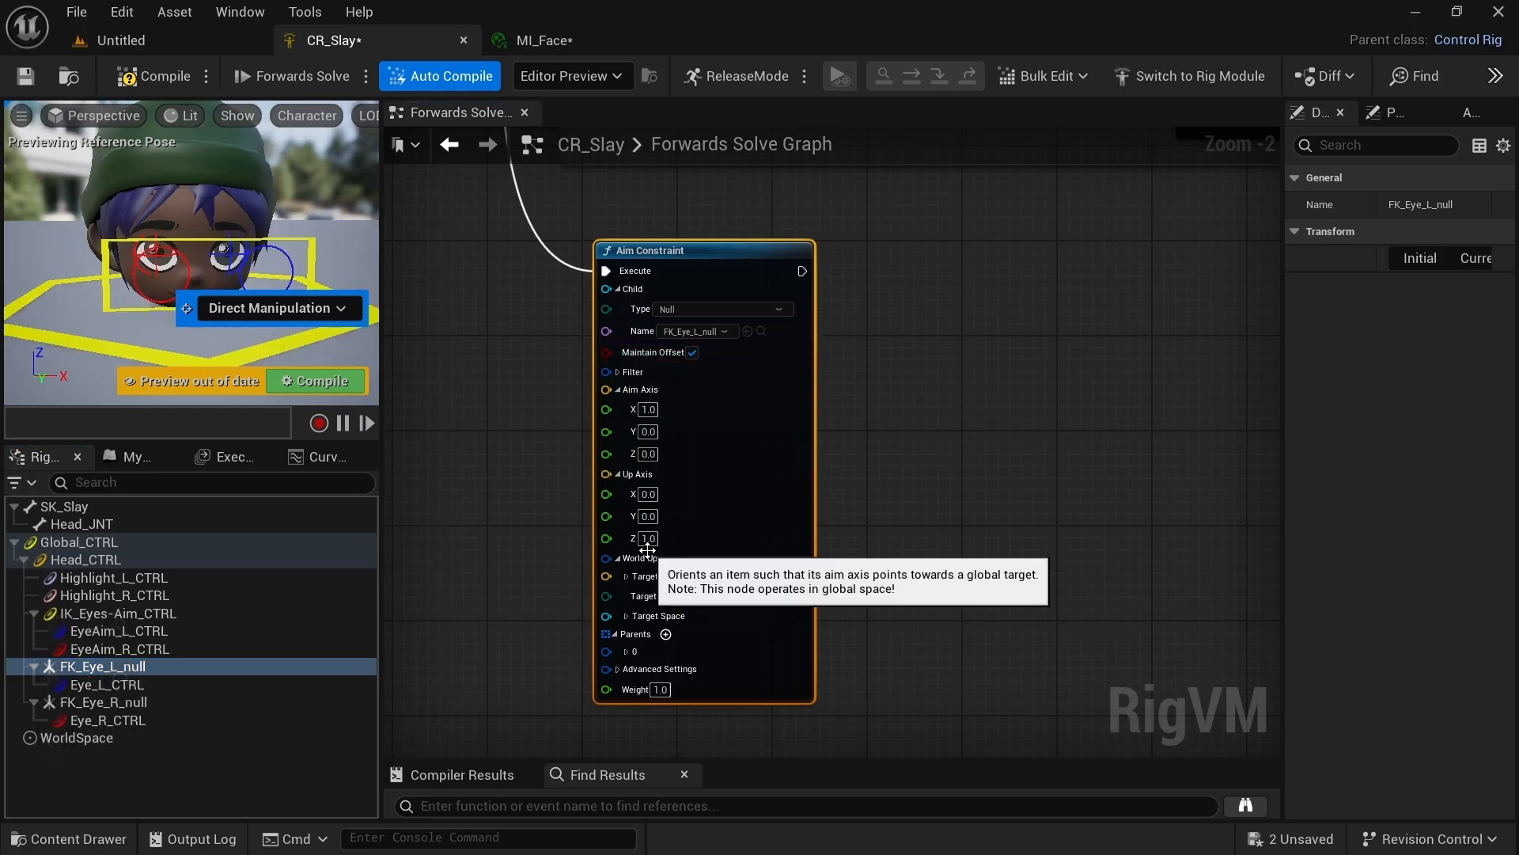
left_click(628, 652)
left_click(636, 670)
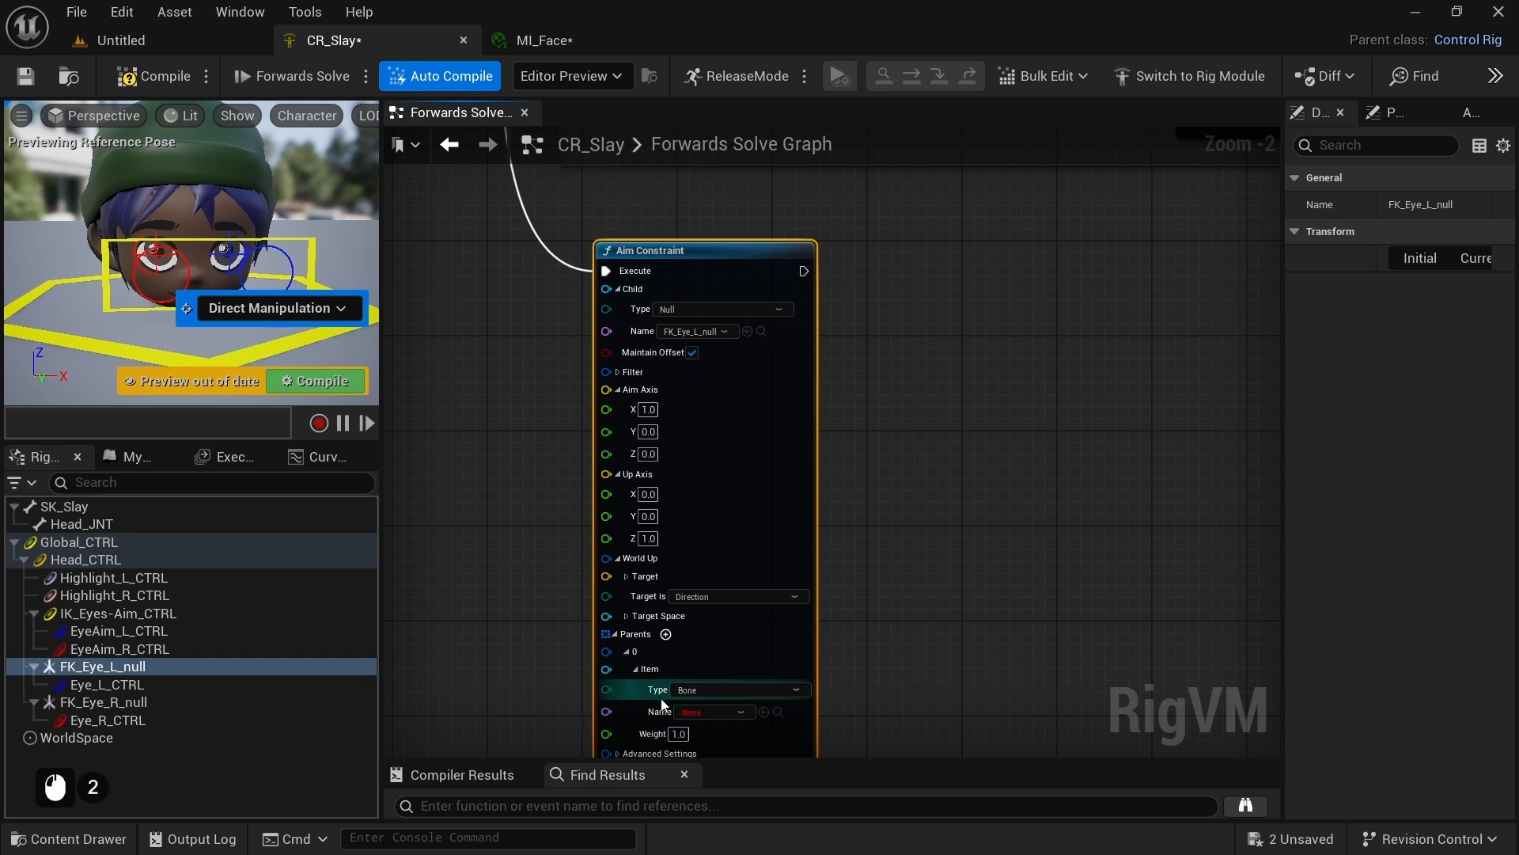
left_click_drag(119, 630, 762, 713)
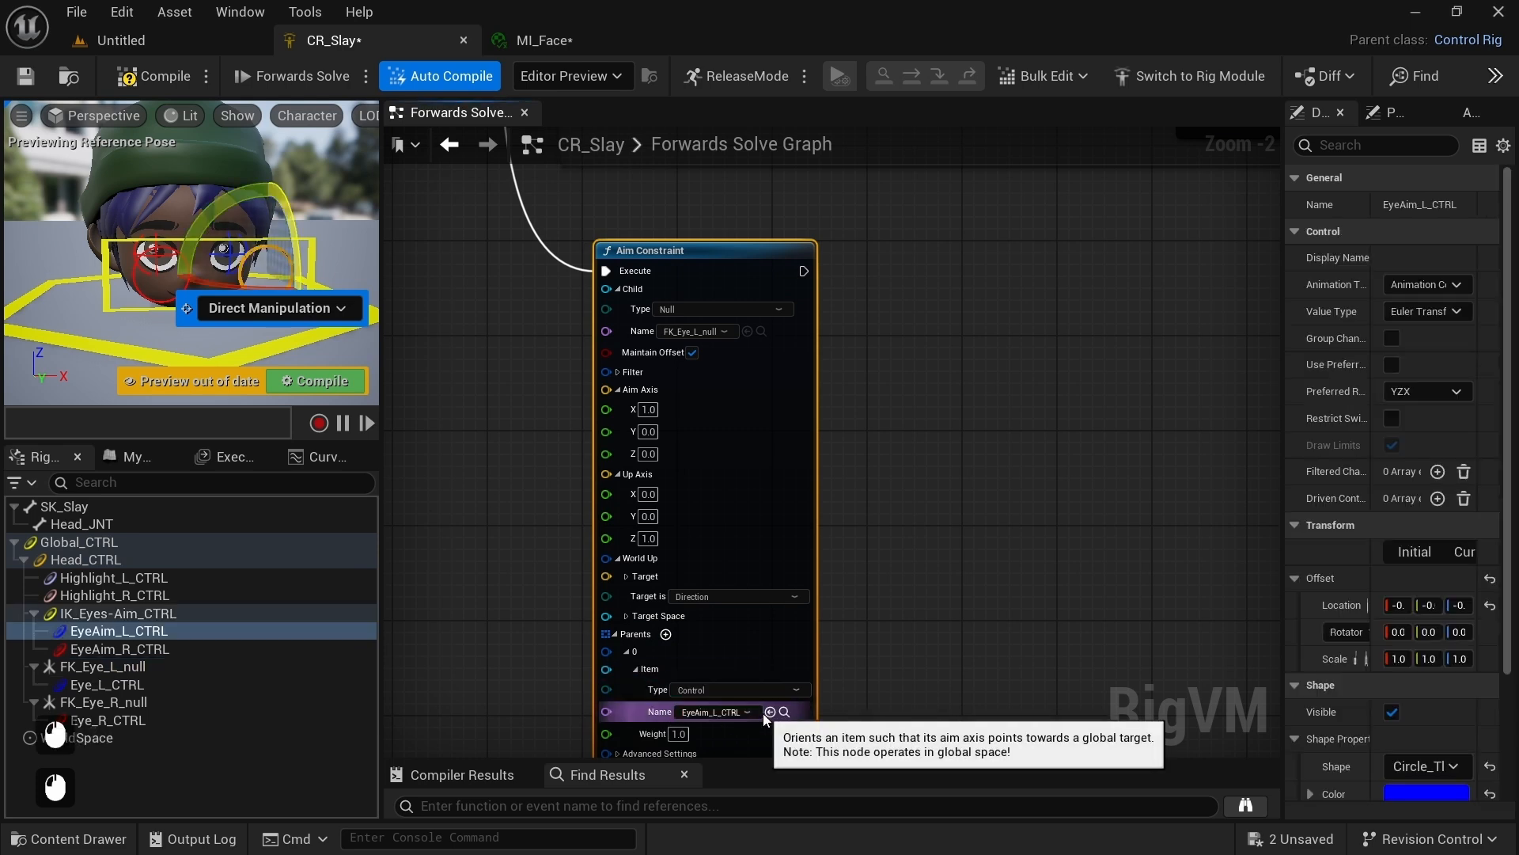
Step: Test the aim constraint by moving EyeAim_L_CTRL in the viewport, and save the rig
key("w")
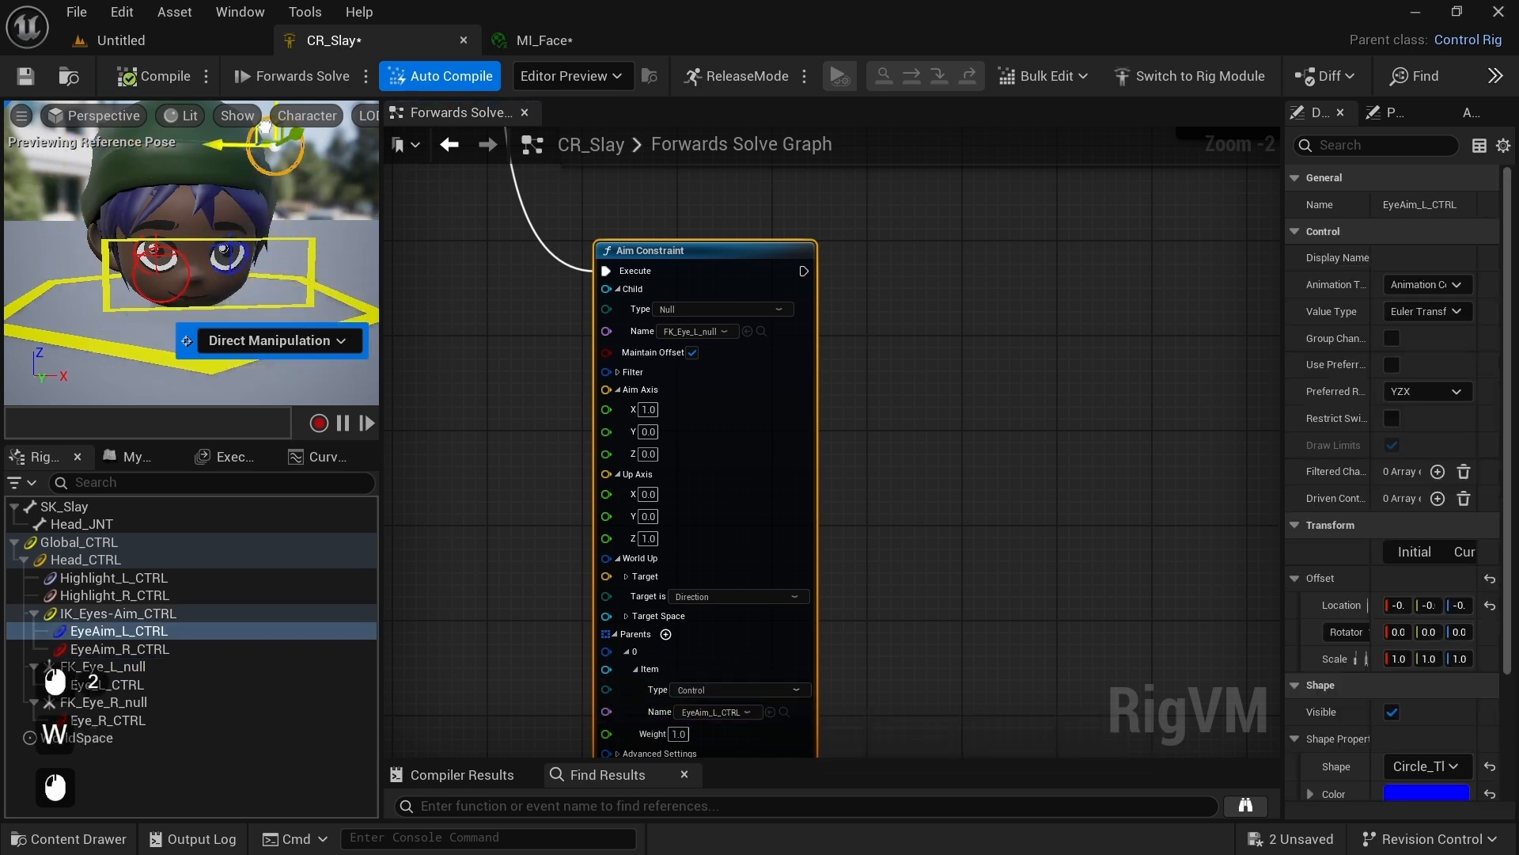
left_click_drag(265, 127, 311, 329)
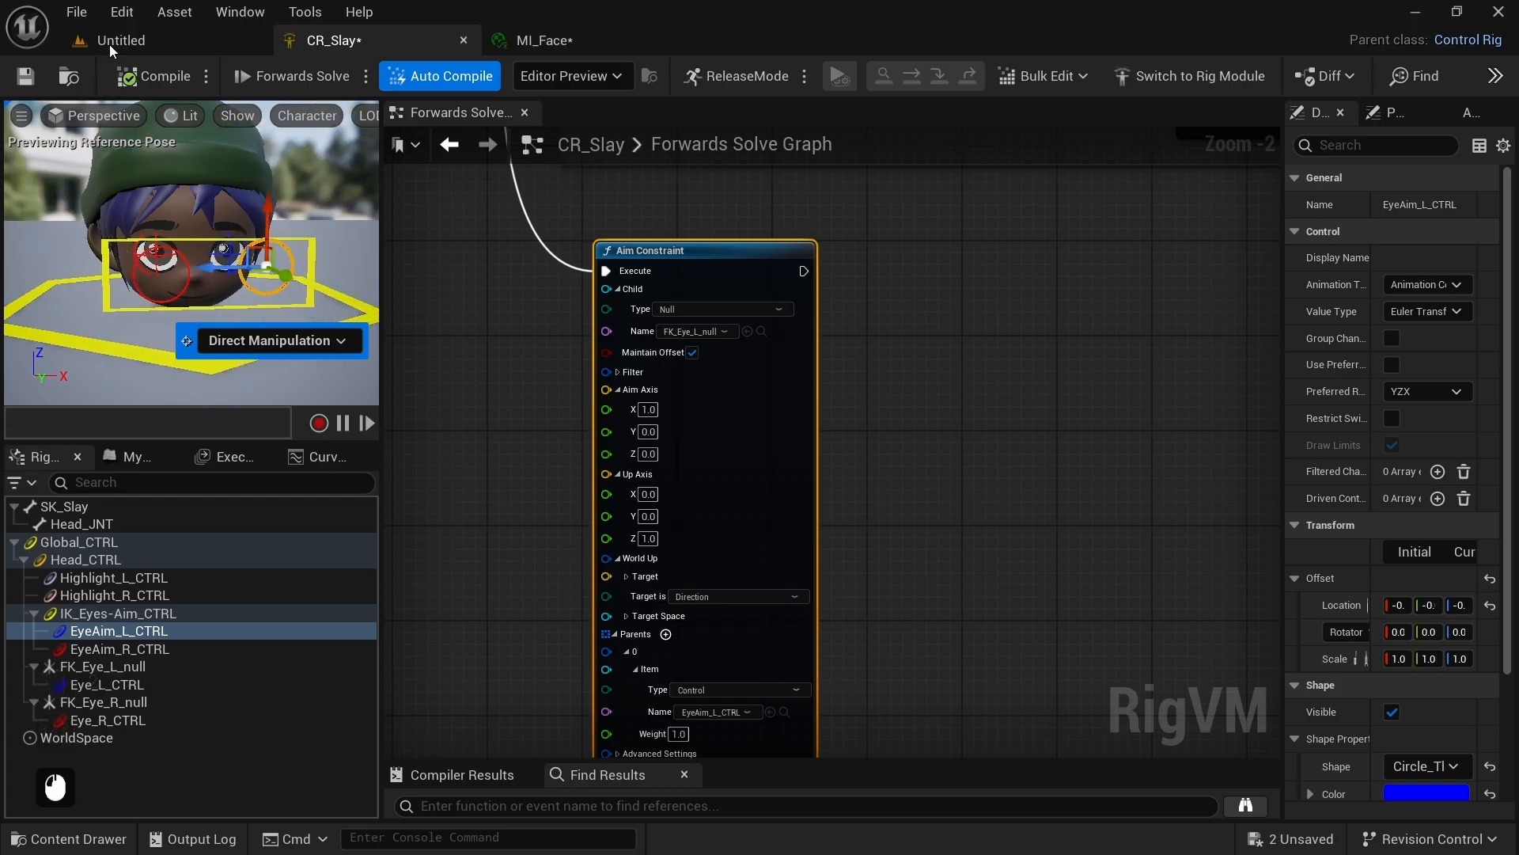
left_click(27, 77)
Step: Move the L_Pupil group's X-offset node row upward to make room between it and the Y-offset row
right_click_drag(673, 214, 750, 375)
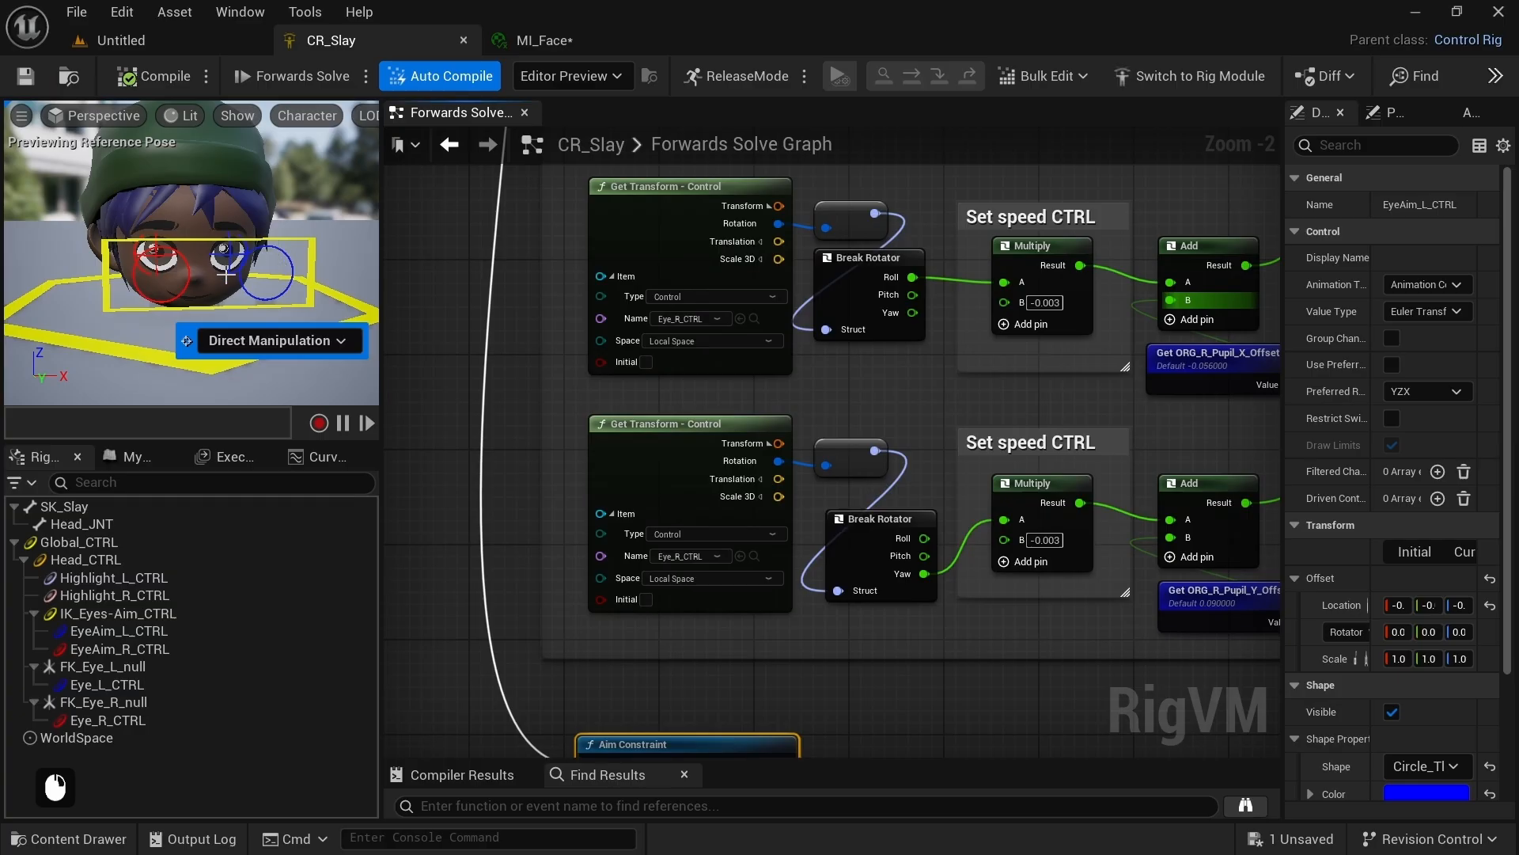
left_click(87, 668)
right_click_drag(646, 323, 608, 527)
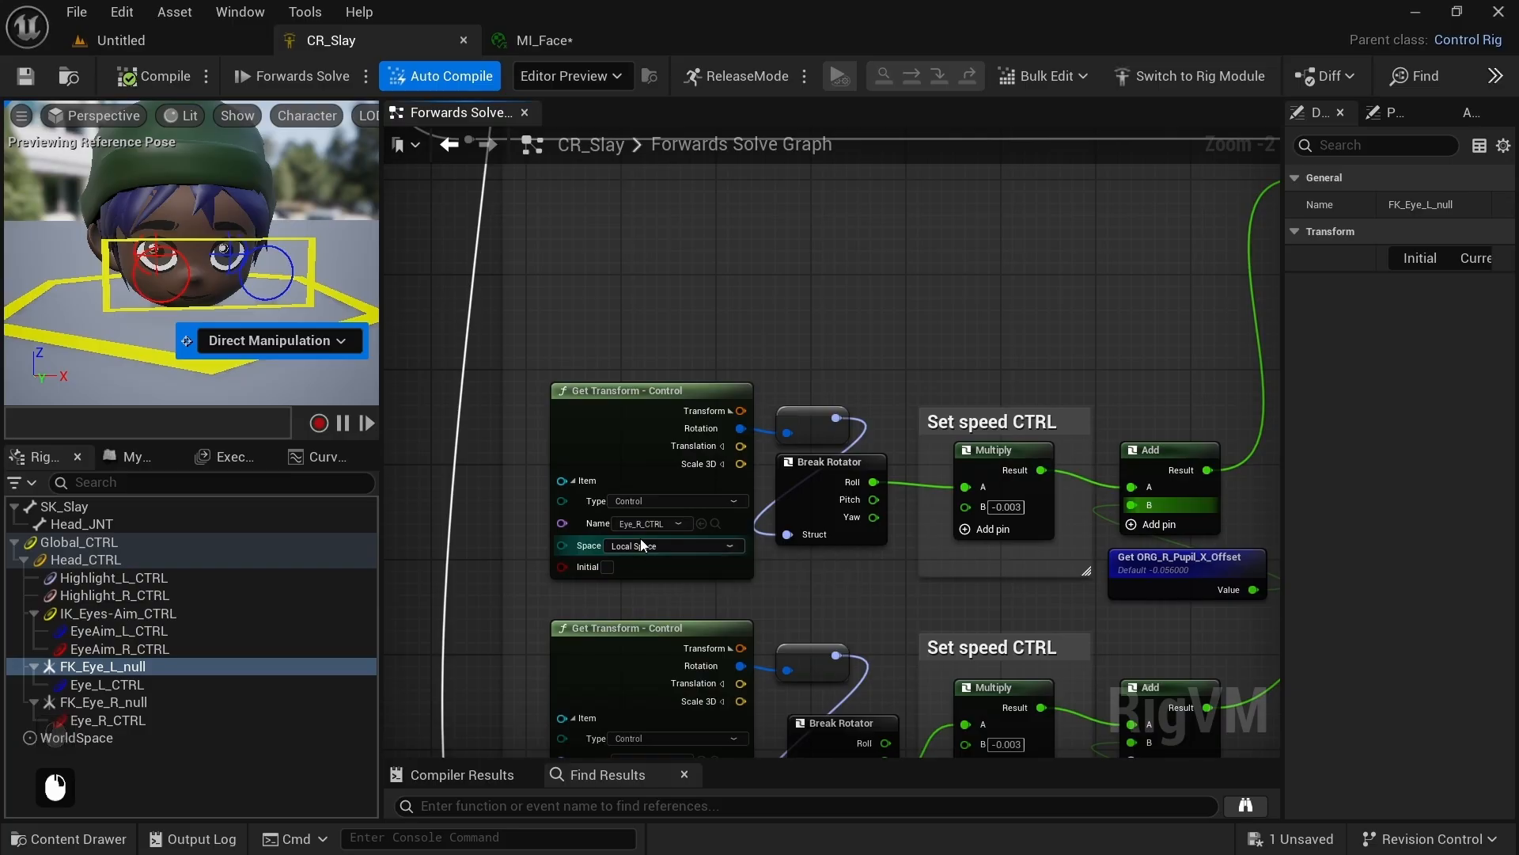
right_click_drag(709, 348, 694, 700)
left_click_drag(452, 218, 1015, 390)
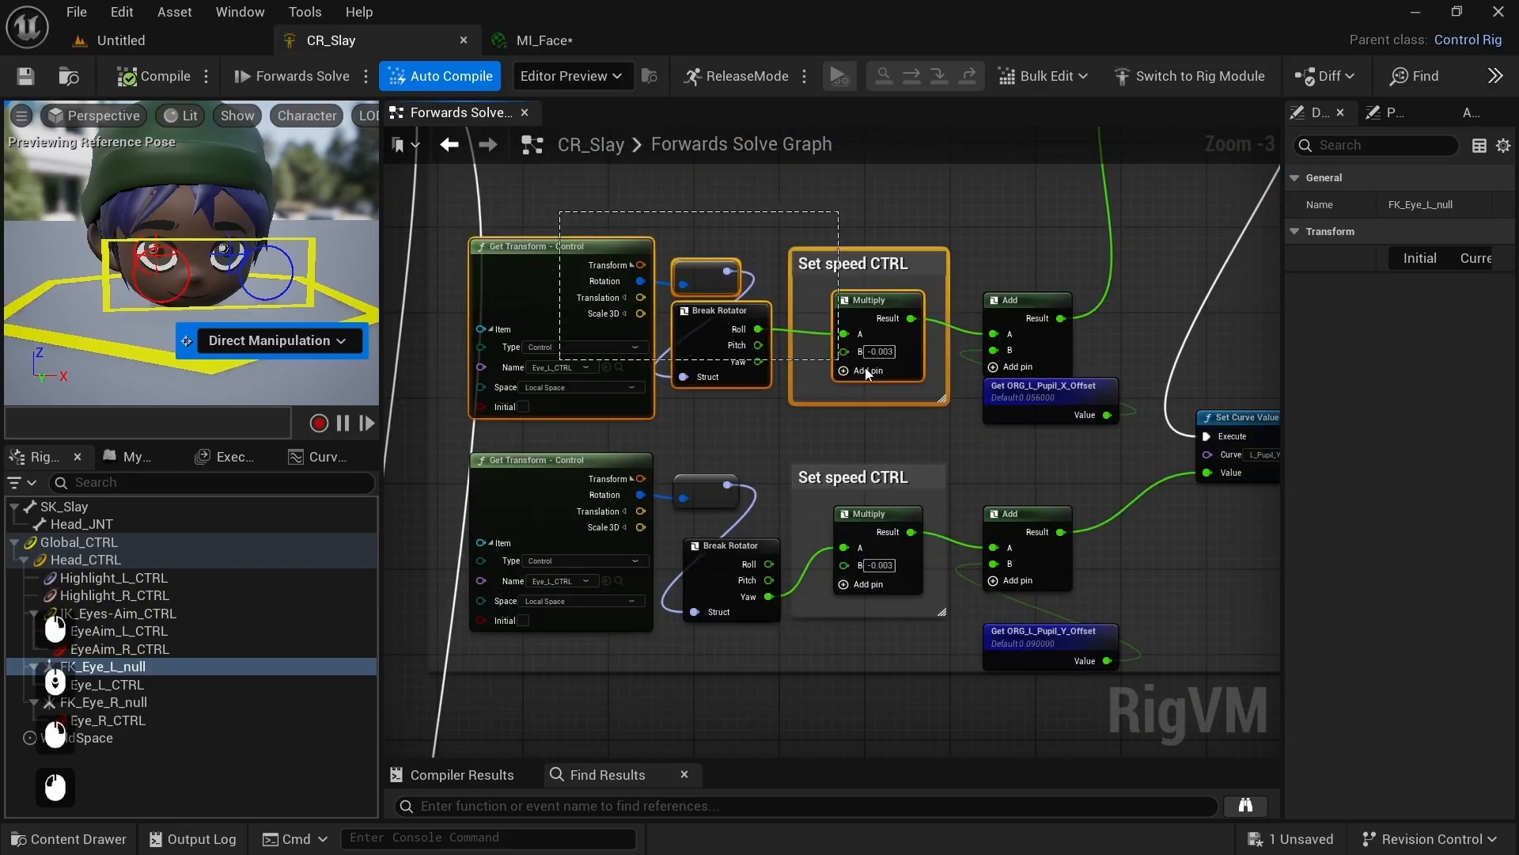
right_click_drag(1015, 390, 1011, 521)
scroll(1021, 481, "down", 2)
scroll(1010, 520, "up", 2)
left_click_drag(1013, 439, 1034, 258)
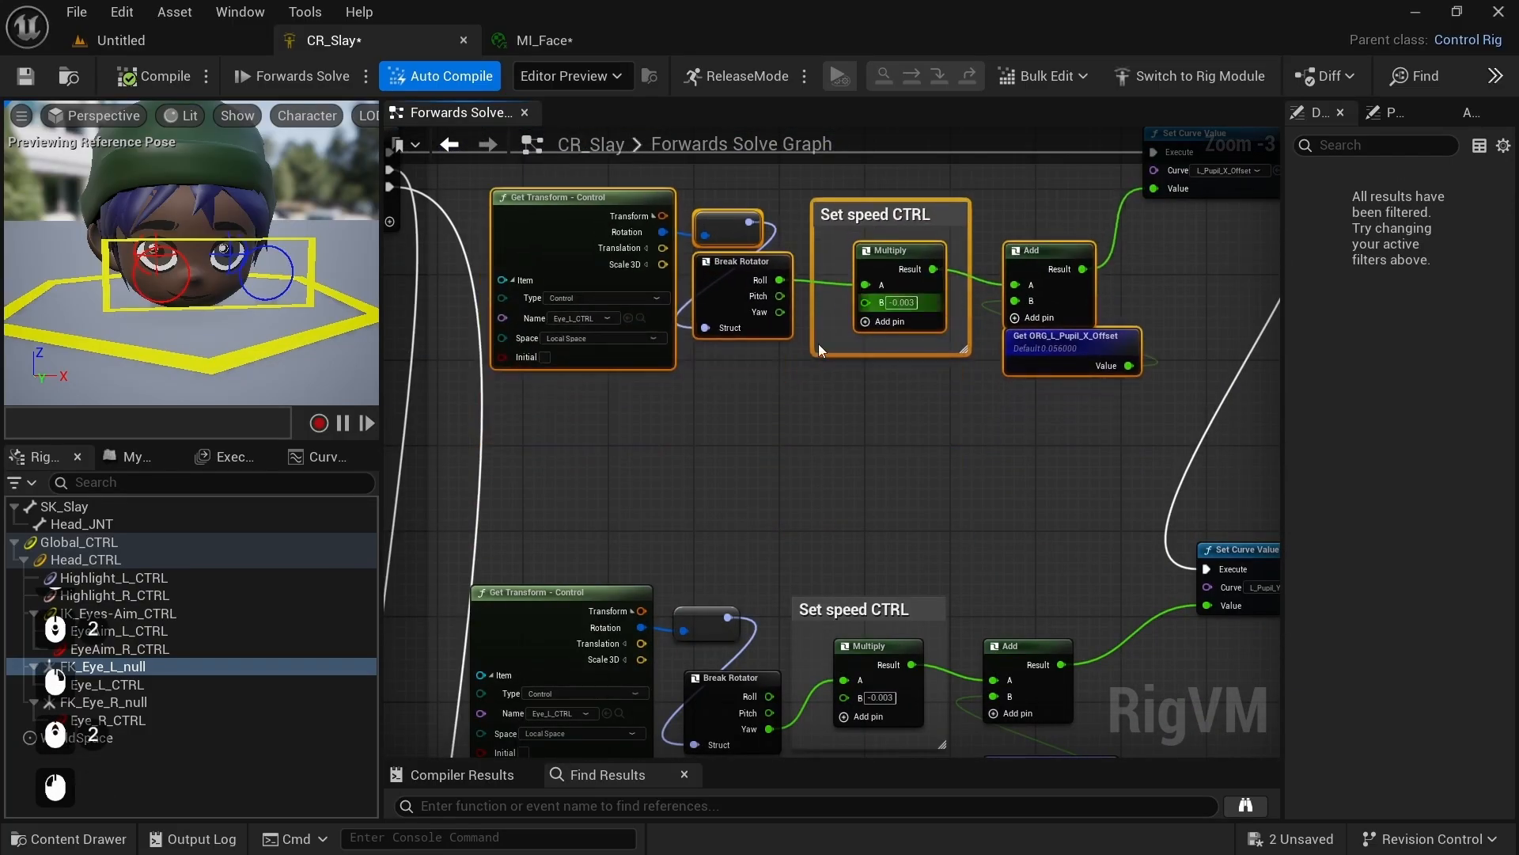
Step: Place a Get Transform node for FK_Eye_L_null between the two L_Pupil node rows
left_click(348, 666)
left_click_drag(543, 443, 558, 400)
left_click(608, 492)
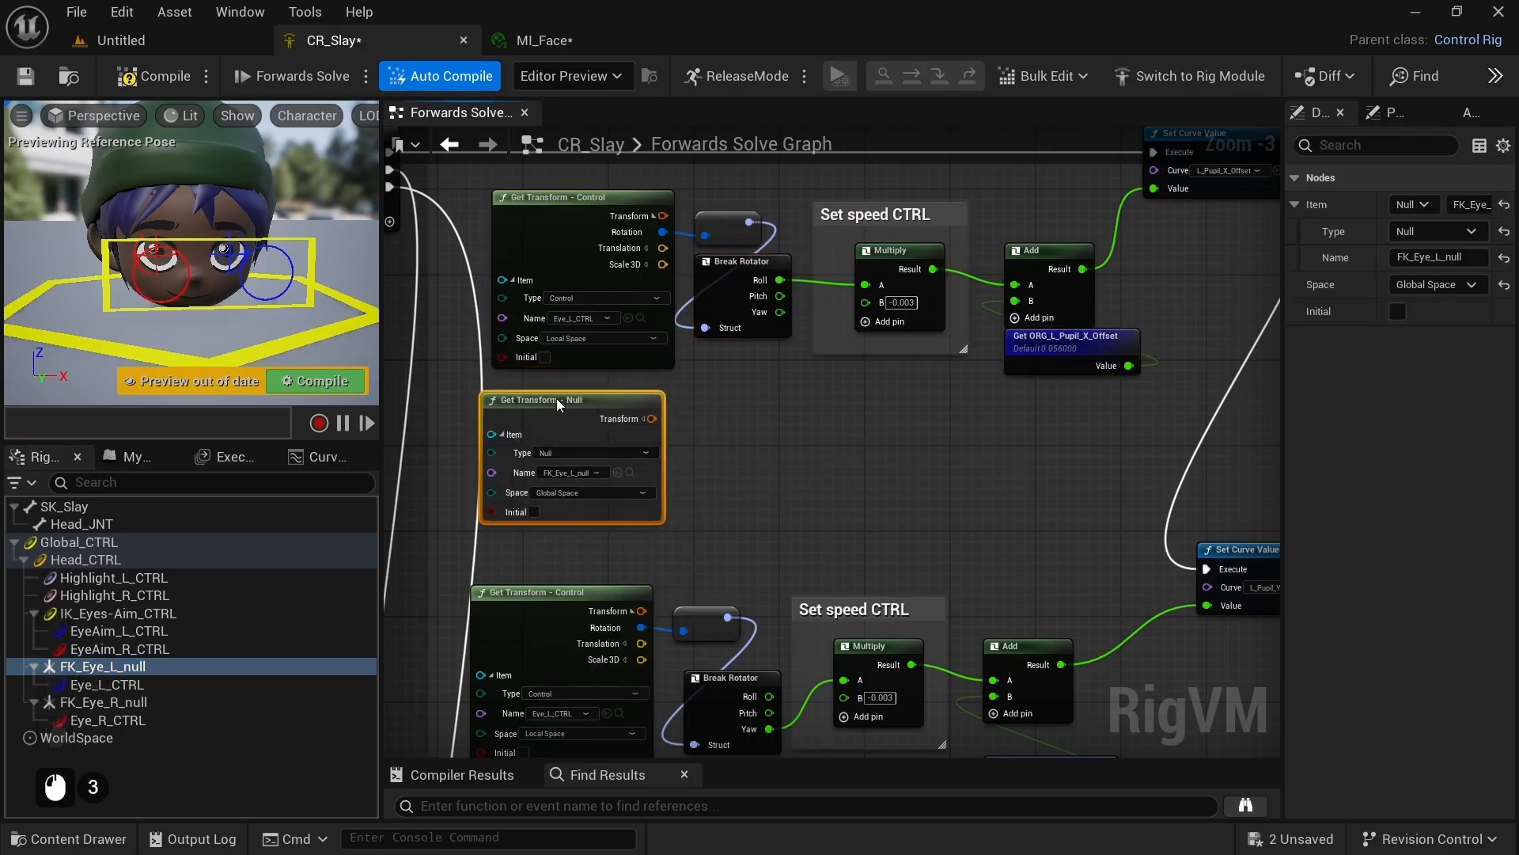
Step: Expand the null's transform and feed its rotation through a cast into a new Break Rotator node
left_click(644, 418)
left_click_drag(651, 436, 728, 461)
type("cast")
key("Return")
type("brea")
key("Return")
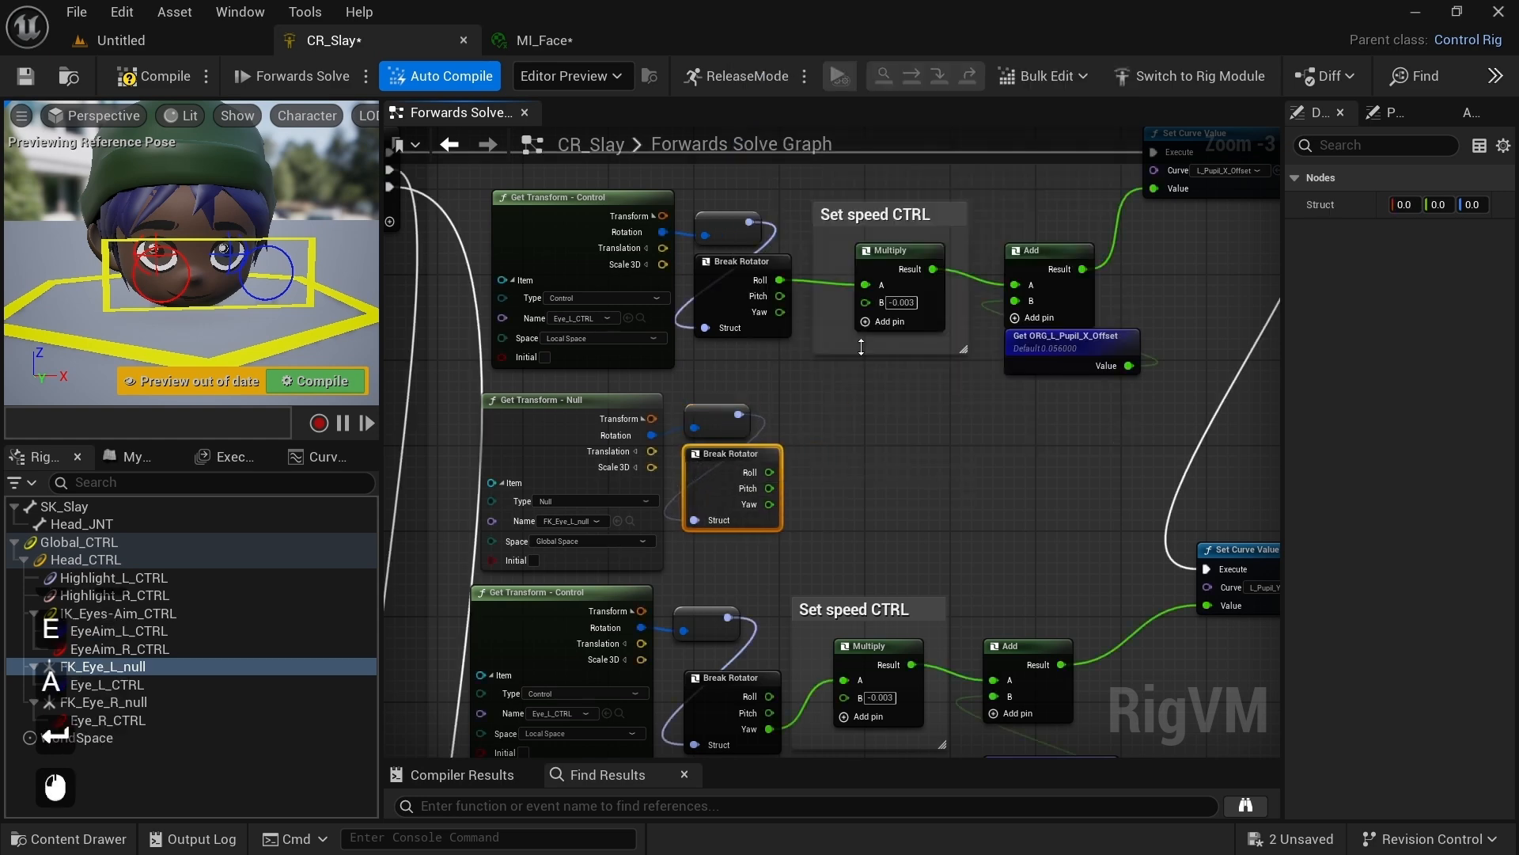
Step: Sum the Roll of Eye_L_CTRL and FK_Eye_L_null in an Add node feeding the X-offset Multiply, with the null read in Local Space
right_click_drag(862, 380, 728, 423)
left_click_drag(749, 241, 959, 398)
left_click_drag(646, 327, 674, 418)
type("add")
double_click(747, 677)
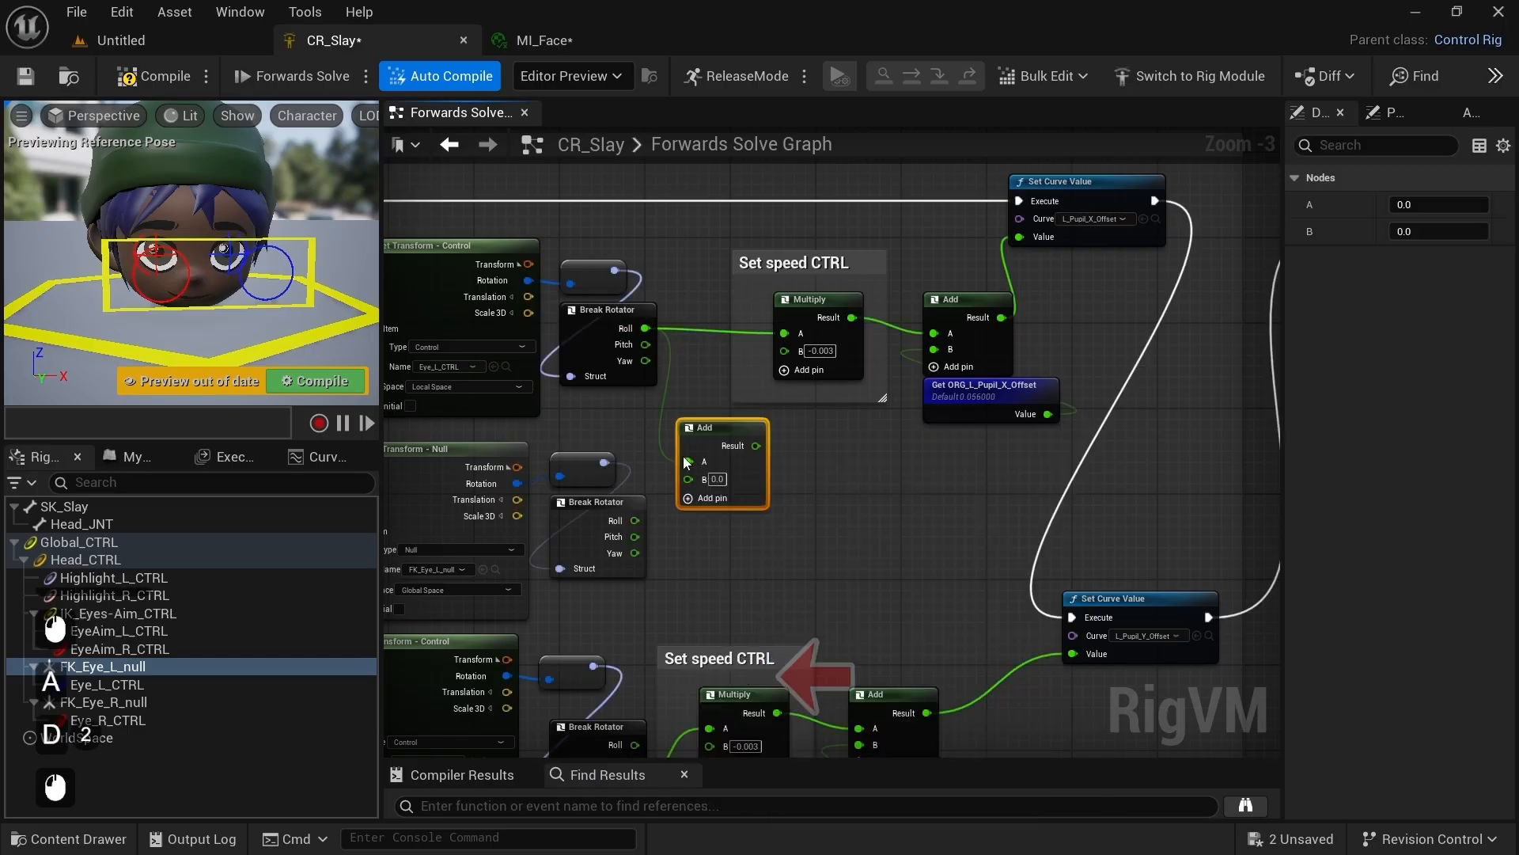
left_click_drag(634, 521, 691, 468)
left_click_drag(745, 434, 788, 336)
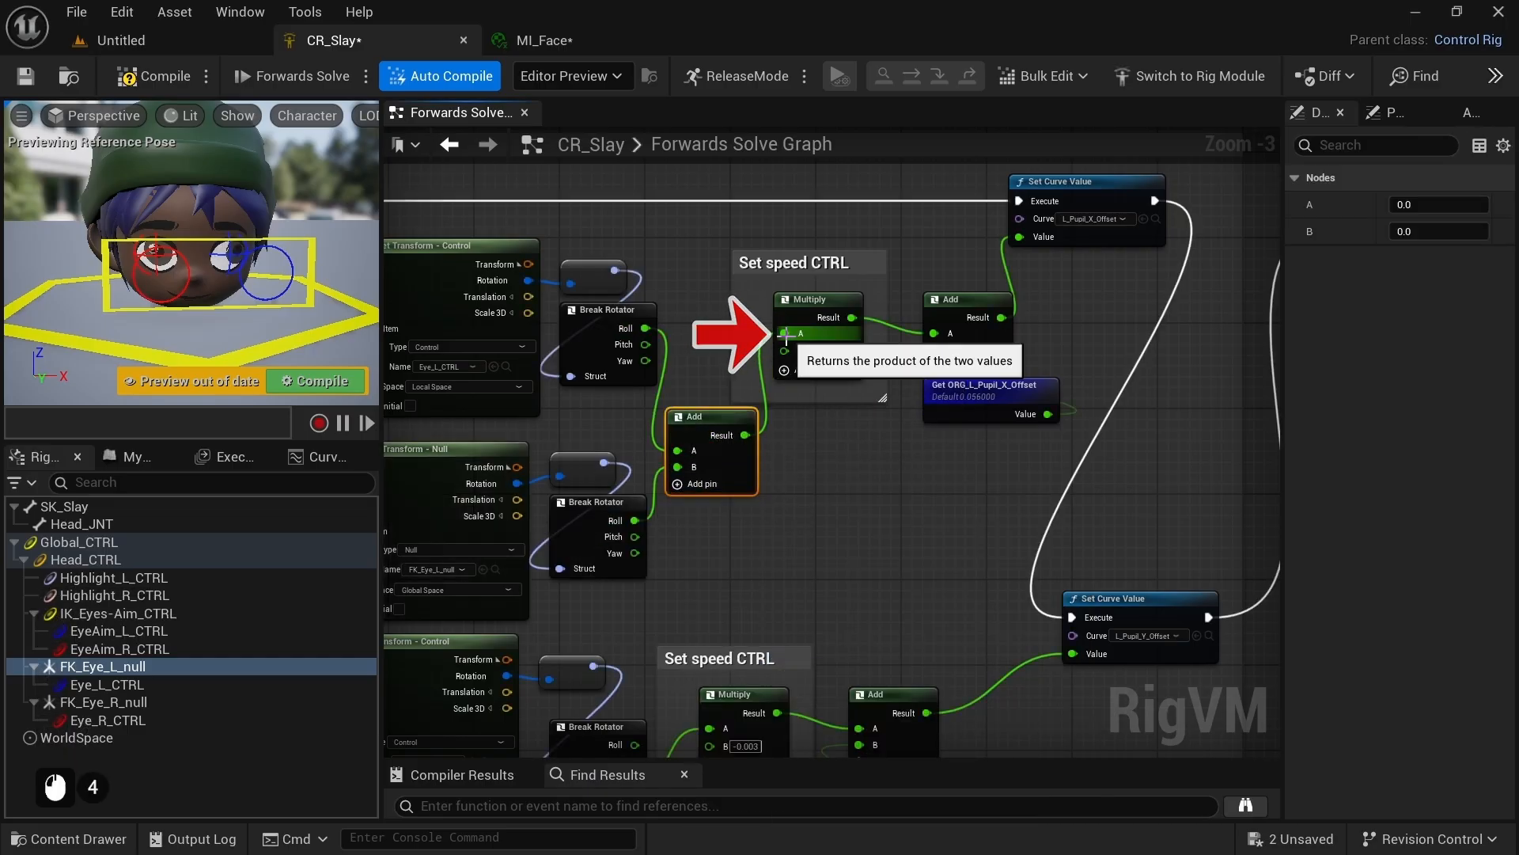
left_click(433, 592)
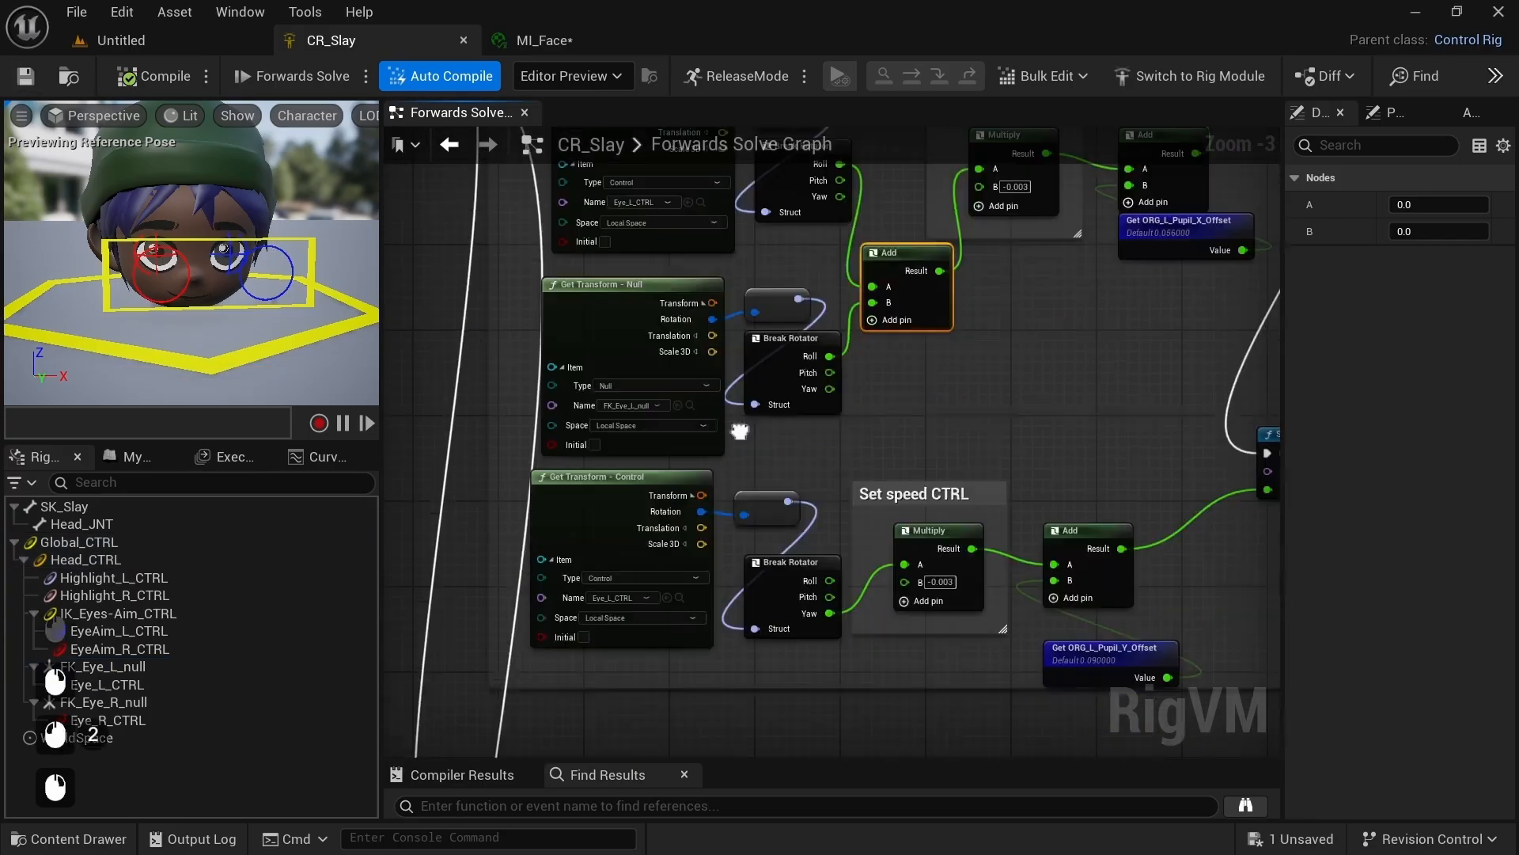
Step: Move the R_Pupil and R_Highlight groups and the Aim Constraint node down to free space below the left-eye groups
scroll(954, 368, "down", 4)
left_click(952, 366, "shift")
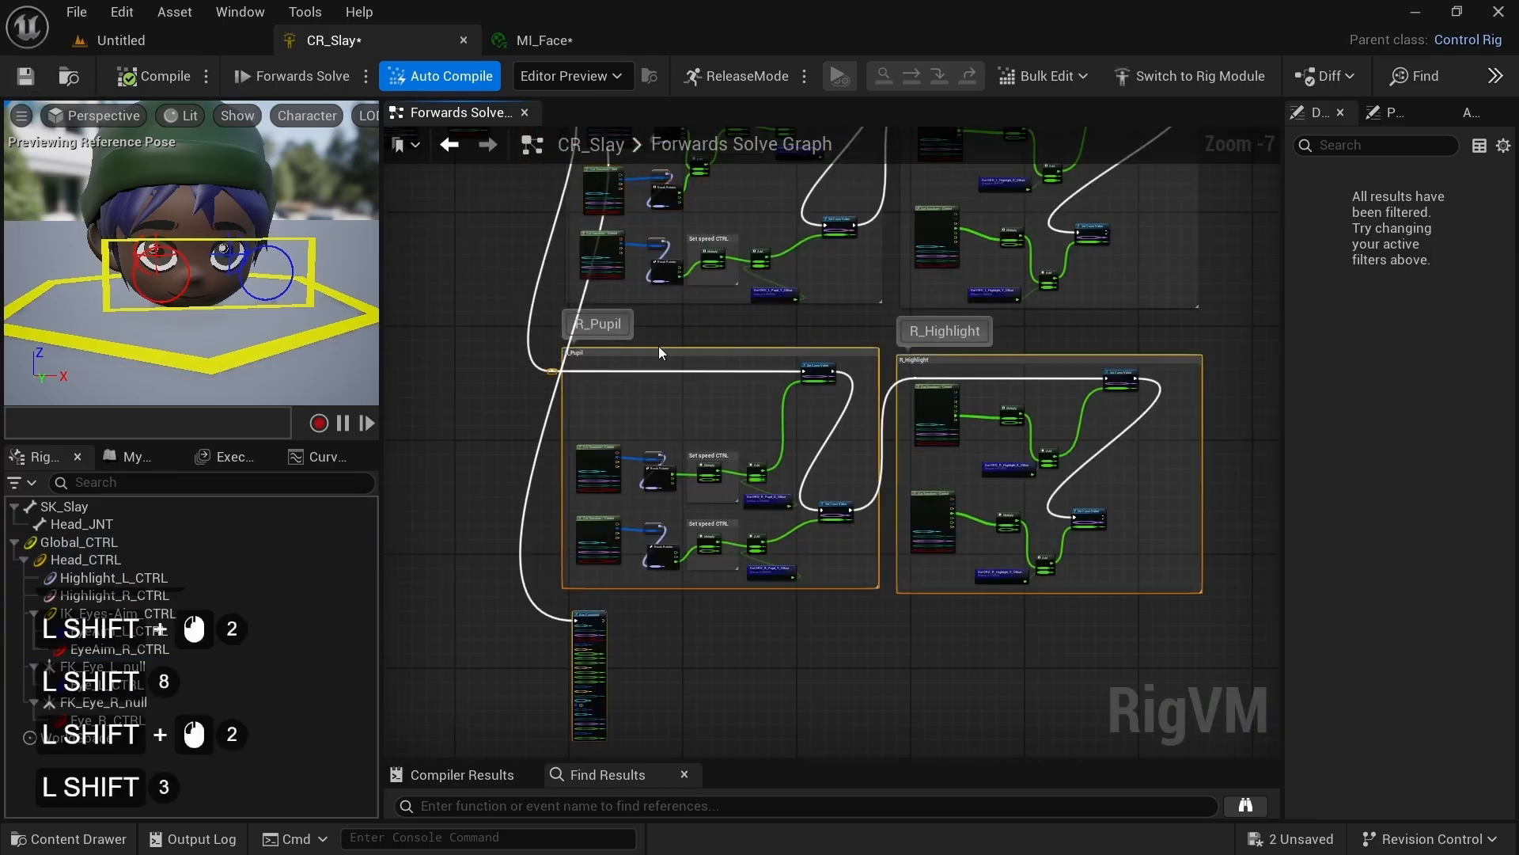
left_click_drag(658, 350, 658, 422)
left_click(639, 325)
Step: Paste a copy of the FK_Eye_L_null transform, cast, Break Rotator and Add nodes beneath the L_Pupil Y-offset row
right_click_drag(638, 312, 655, 419)
scroll(655, 419, "up", 3)
right_click_drag(655, 419, 700, 501)
key("ctrl+v")
left_click_drag(663, 507, 616, 457)
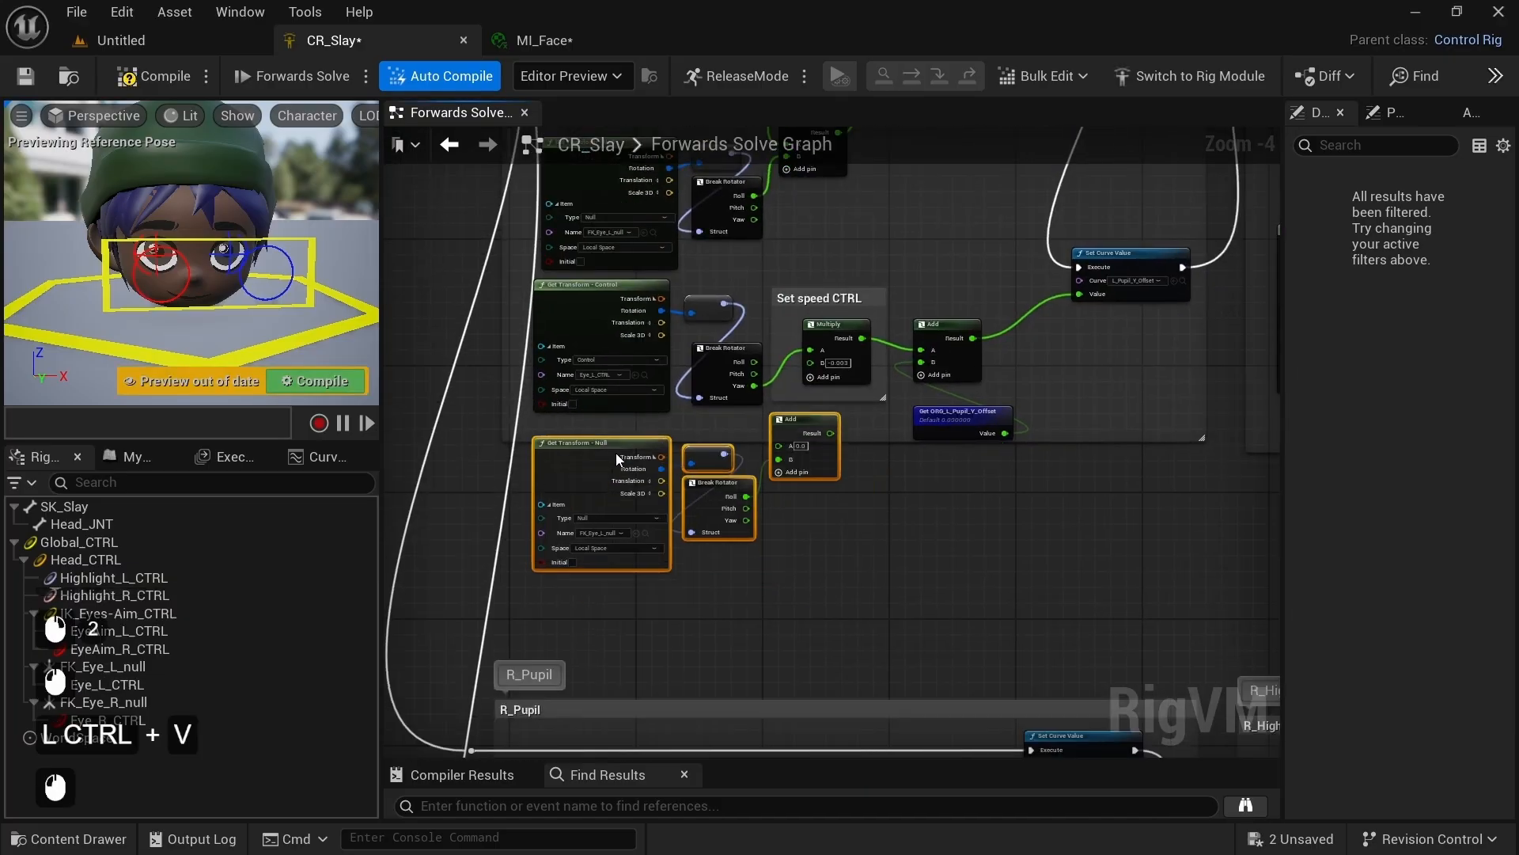
Step: Connect the Yaw of FK_Eye_L_null and Eye_L_CTRL to the pasted Add node and its result to the Y-offset Multiply
scroll(772, 430, "up", 4)
left_click_drag(670, 595, 734, 477)
left_click_drag(686, 328, 736, 448)
left_click_drag(831, 420, 791, 253)
Step: Arrange the pasted null nodes and extend the L_Pupil comment box downward to enclose them
left_click_drag(659, 438, 610, 723)
right_click_drag(610, 723, 761, 629)
scroll(761, 629, "down", 1)
left_click_drag(761, 595, 761, 635)
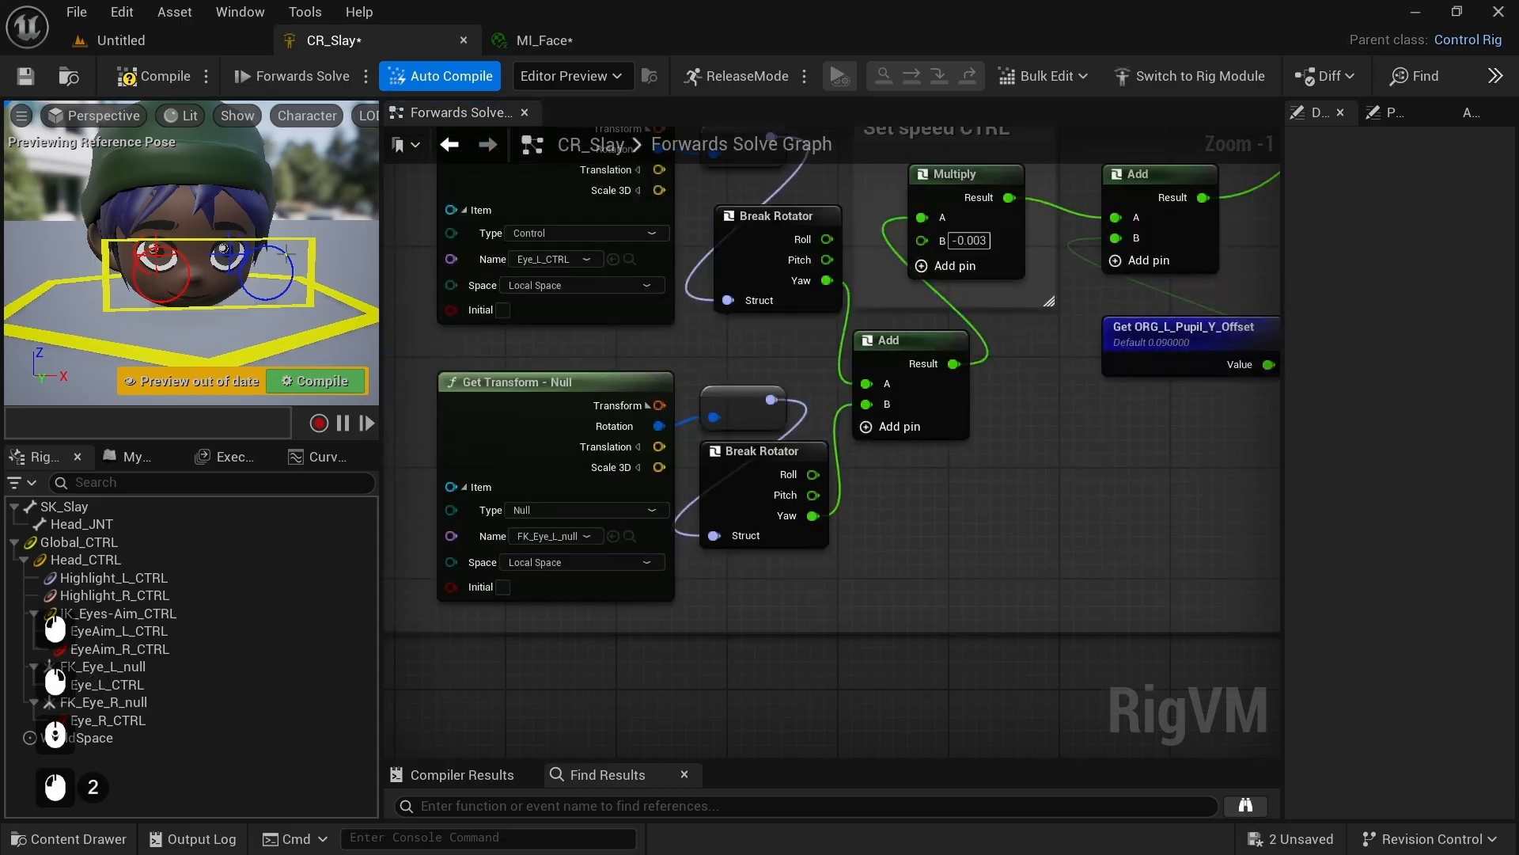
Step: Test the left pupil's aim by moving EyeAim_L_CTRL around in the viewport
left_click(255, 251)
left_click_drag(255, 254, 372, 304)
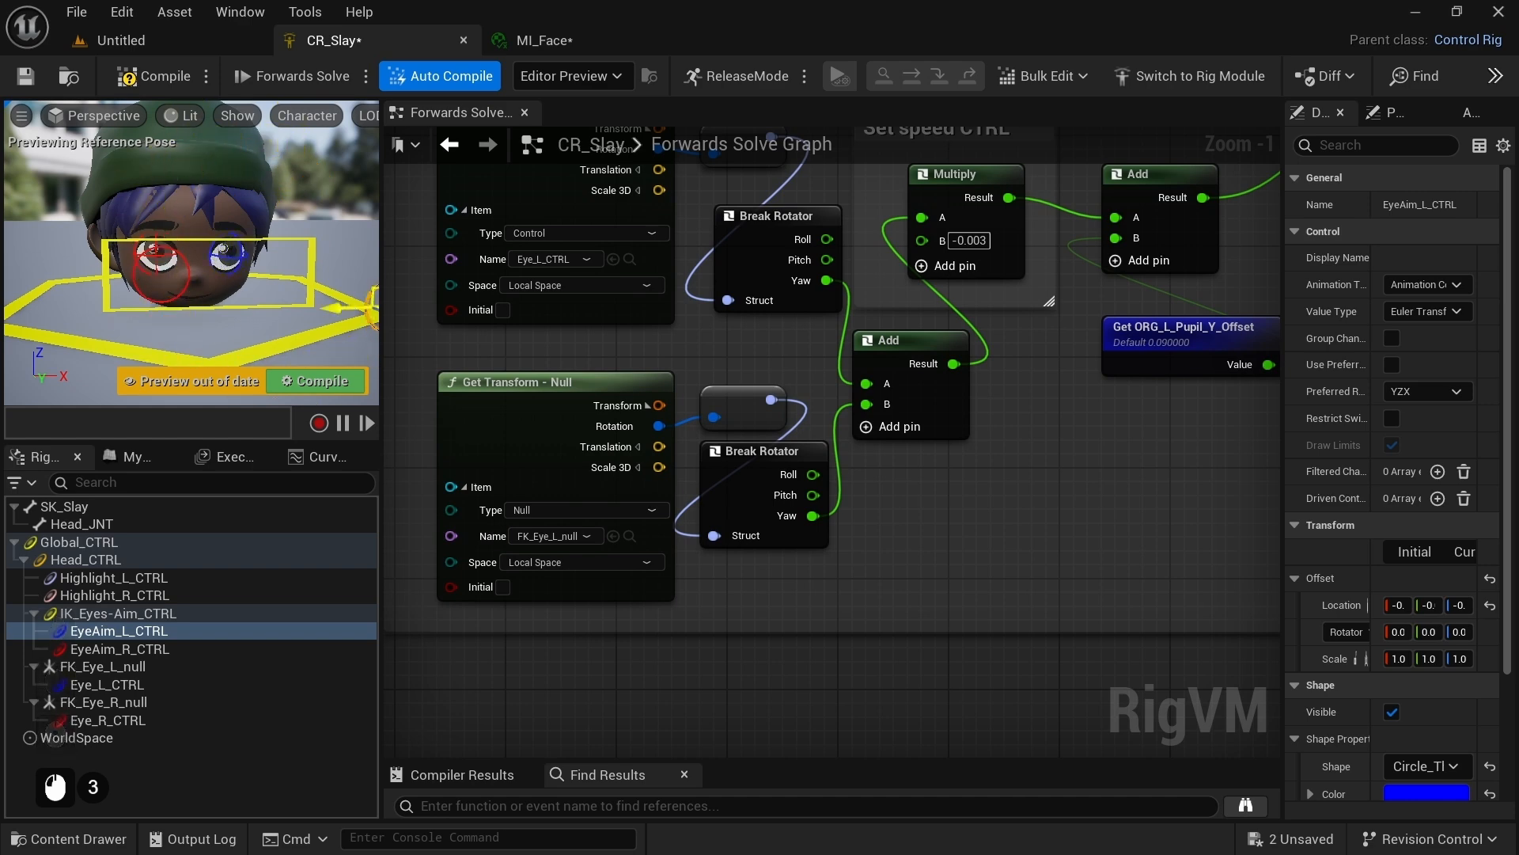
left_click_drag(37, 237, 158, 127)
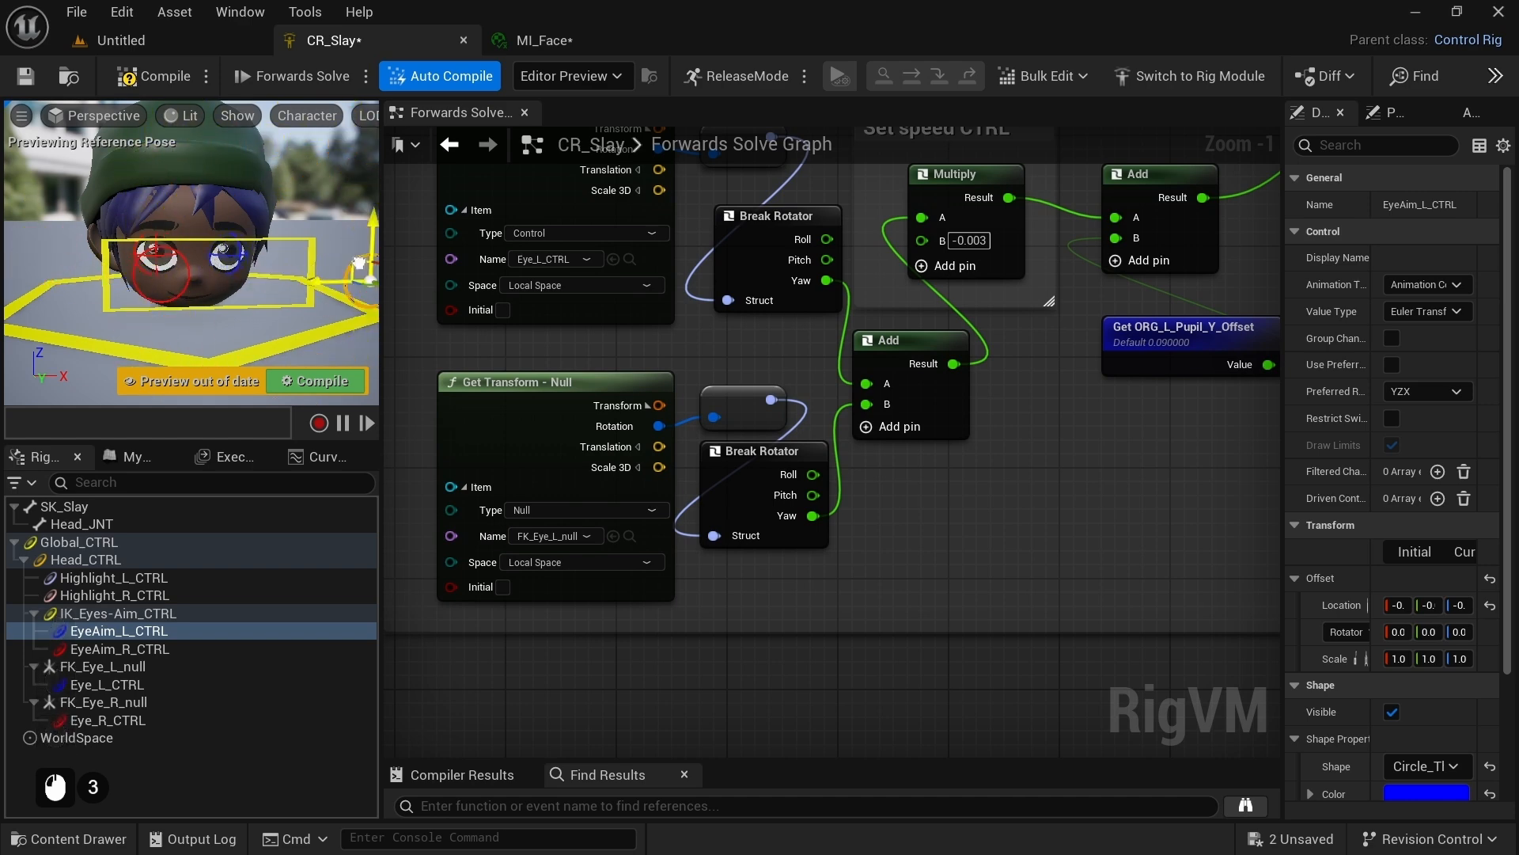
left_click_drag(359, 263, 205, 251)
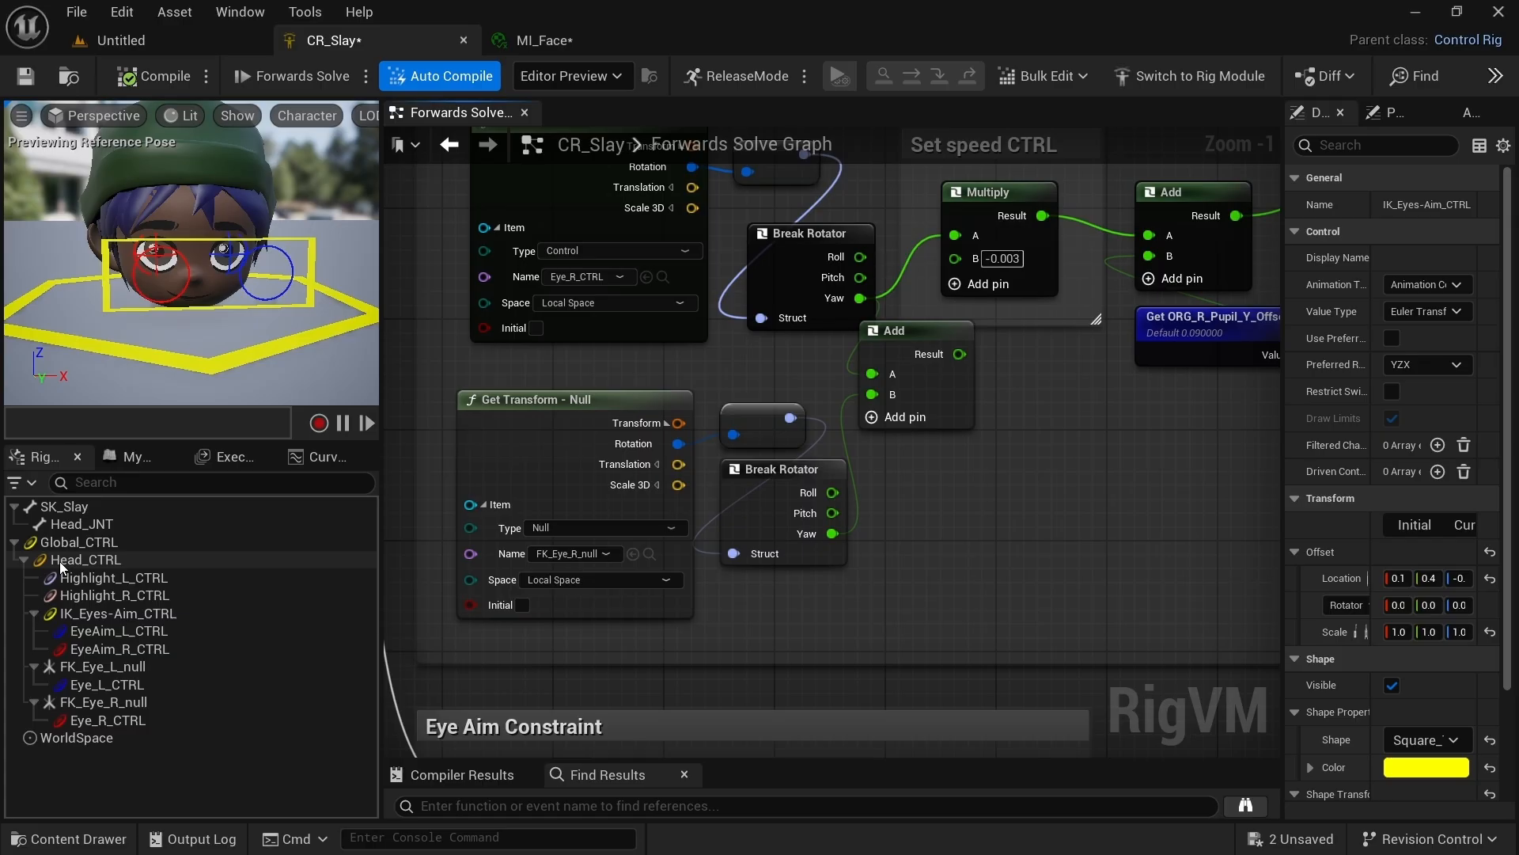
Step: Duplicate Eye_L_CTRL and Eye_R_CTRL and parent both copies directly under Head_CTRL
left_click(95, 686)
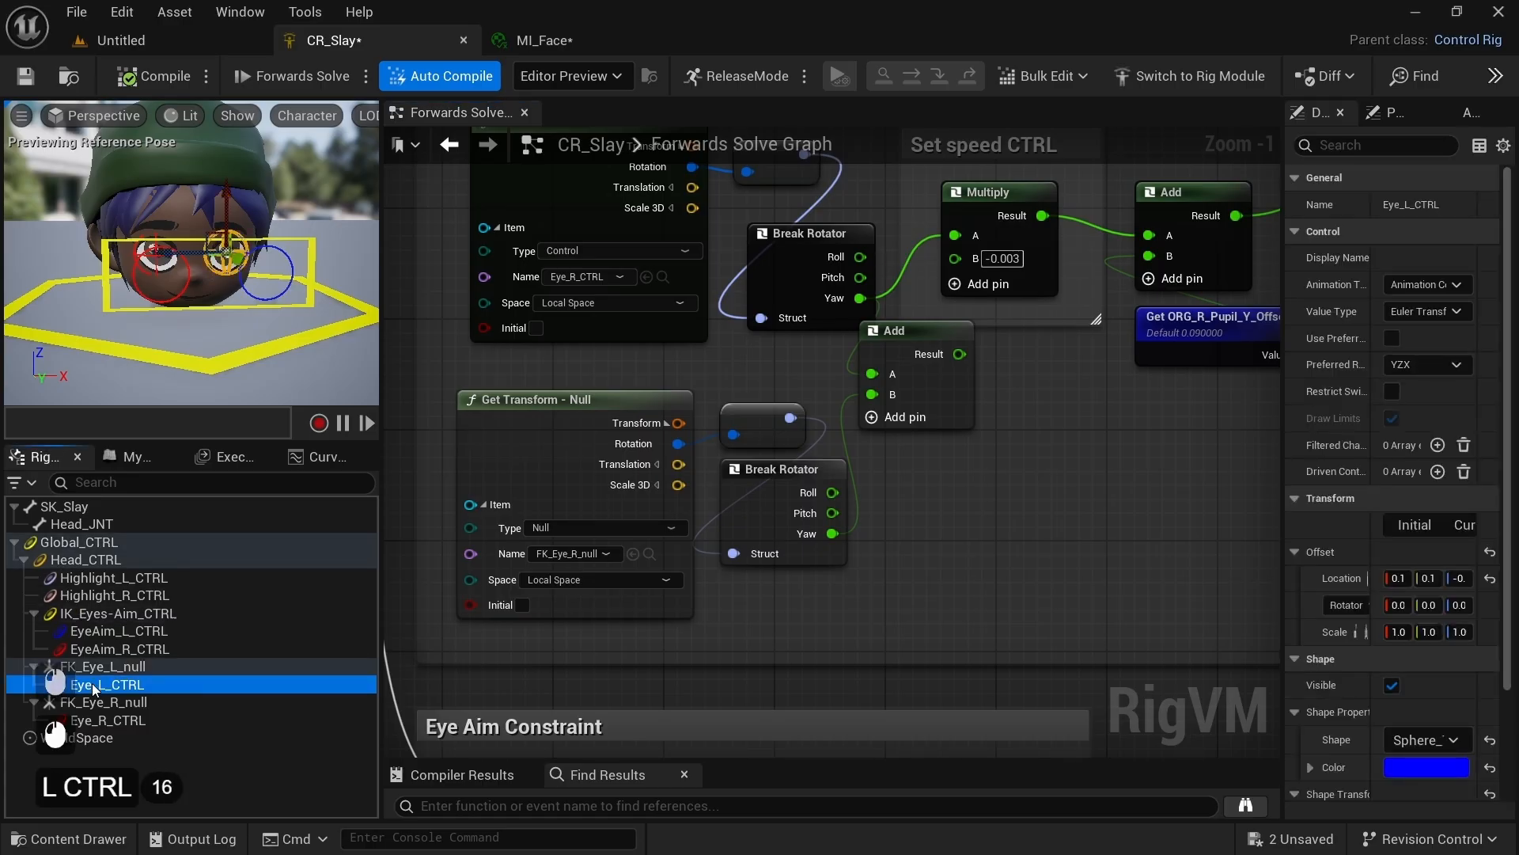
left_click(107, 720, "ctrl")
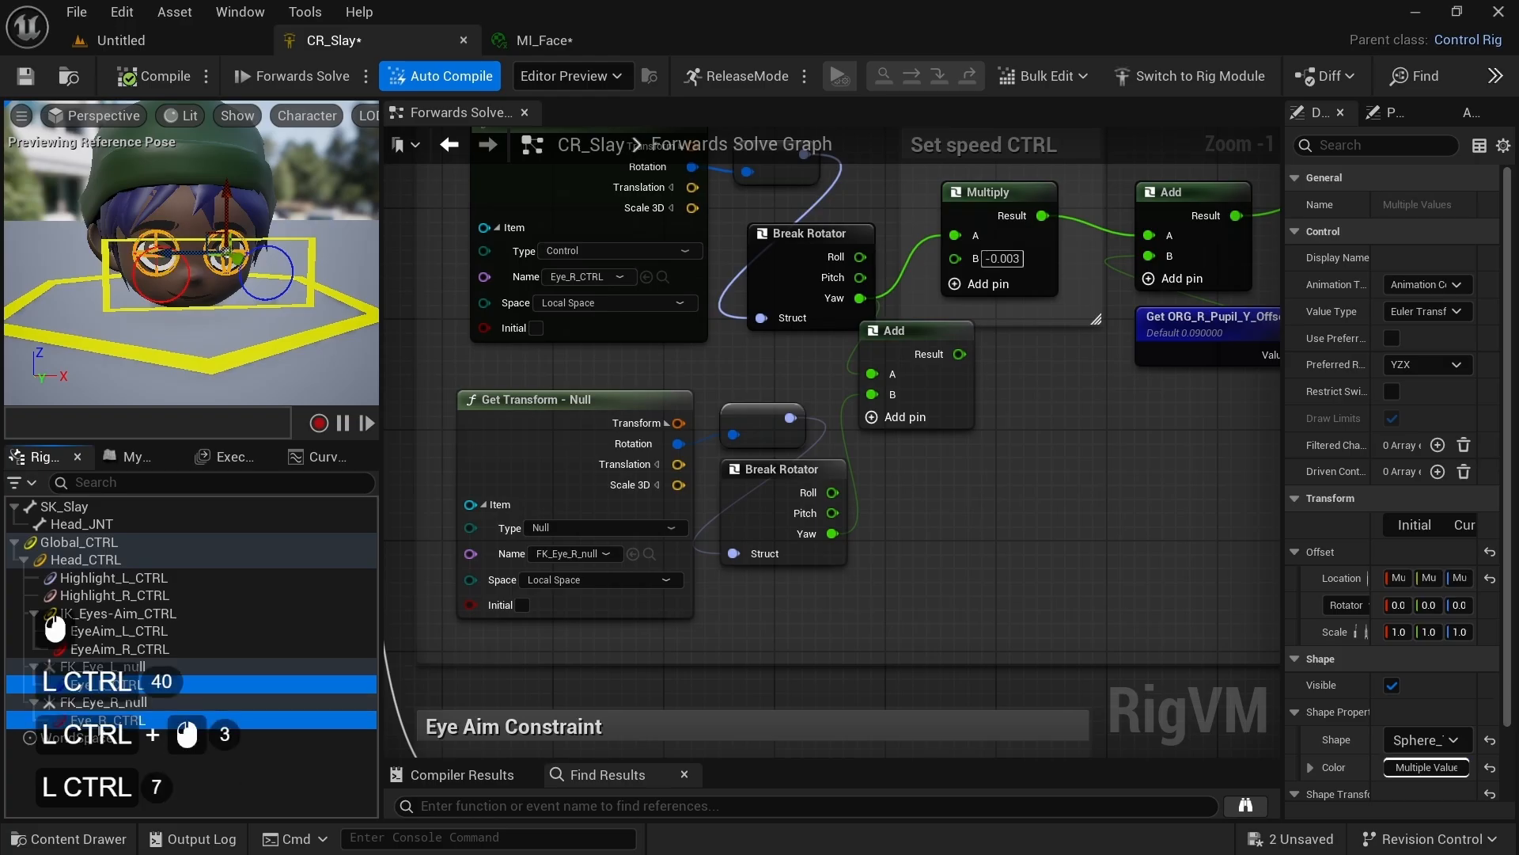
key("ctrl+d")
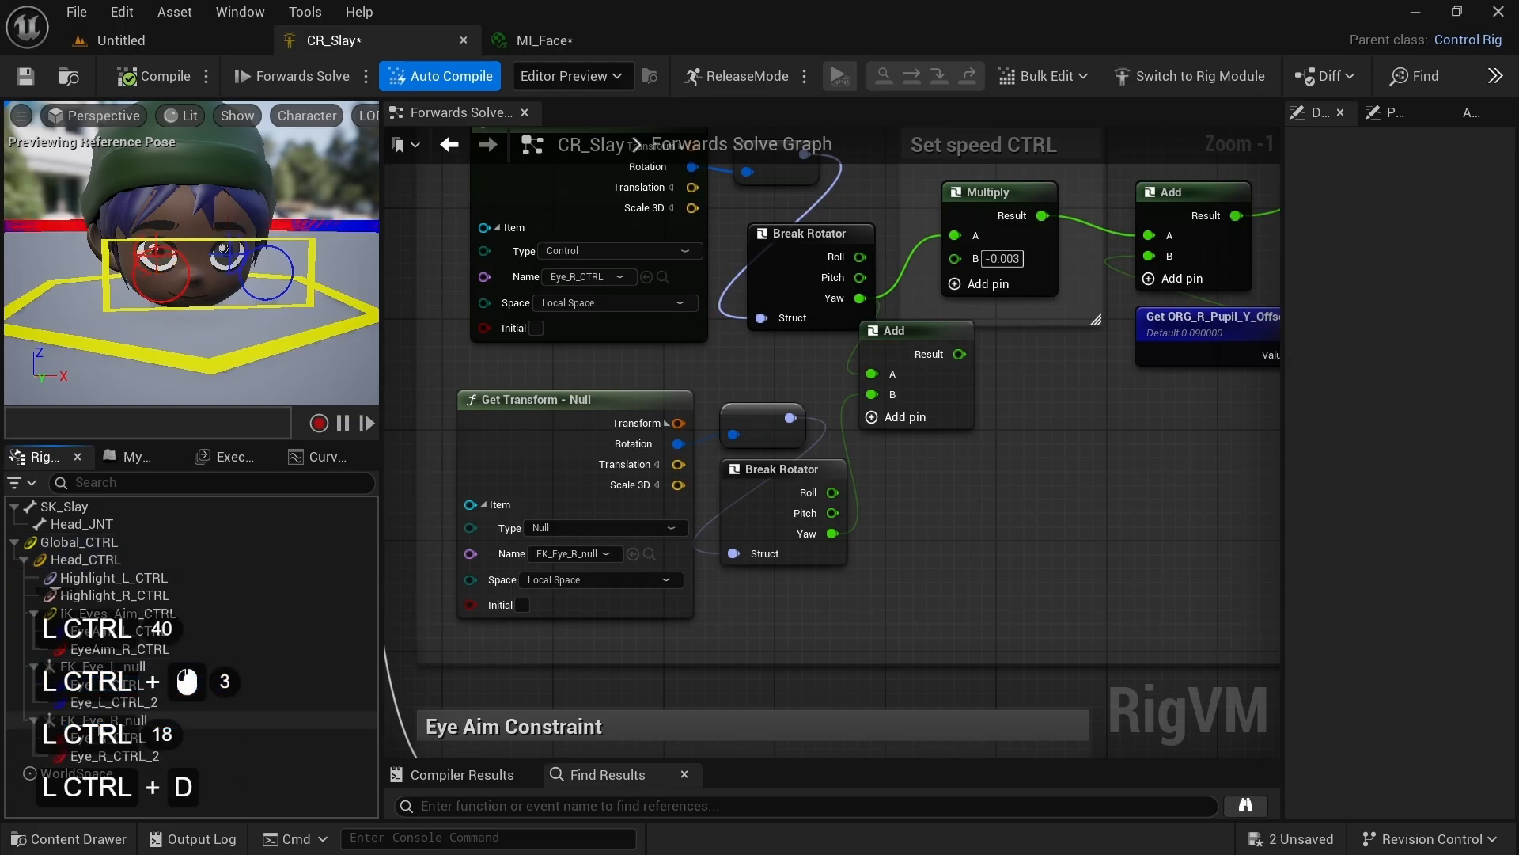
left_click(116, 753)
left_click(130, 701, "ctrl")
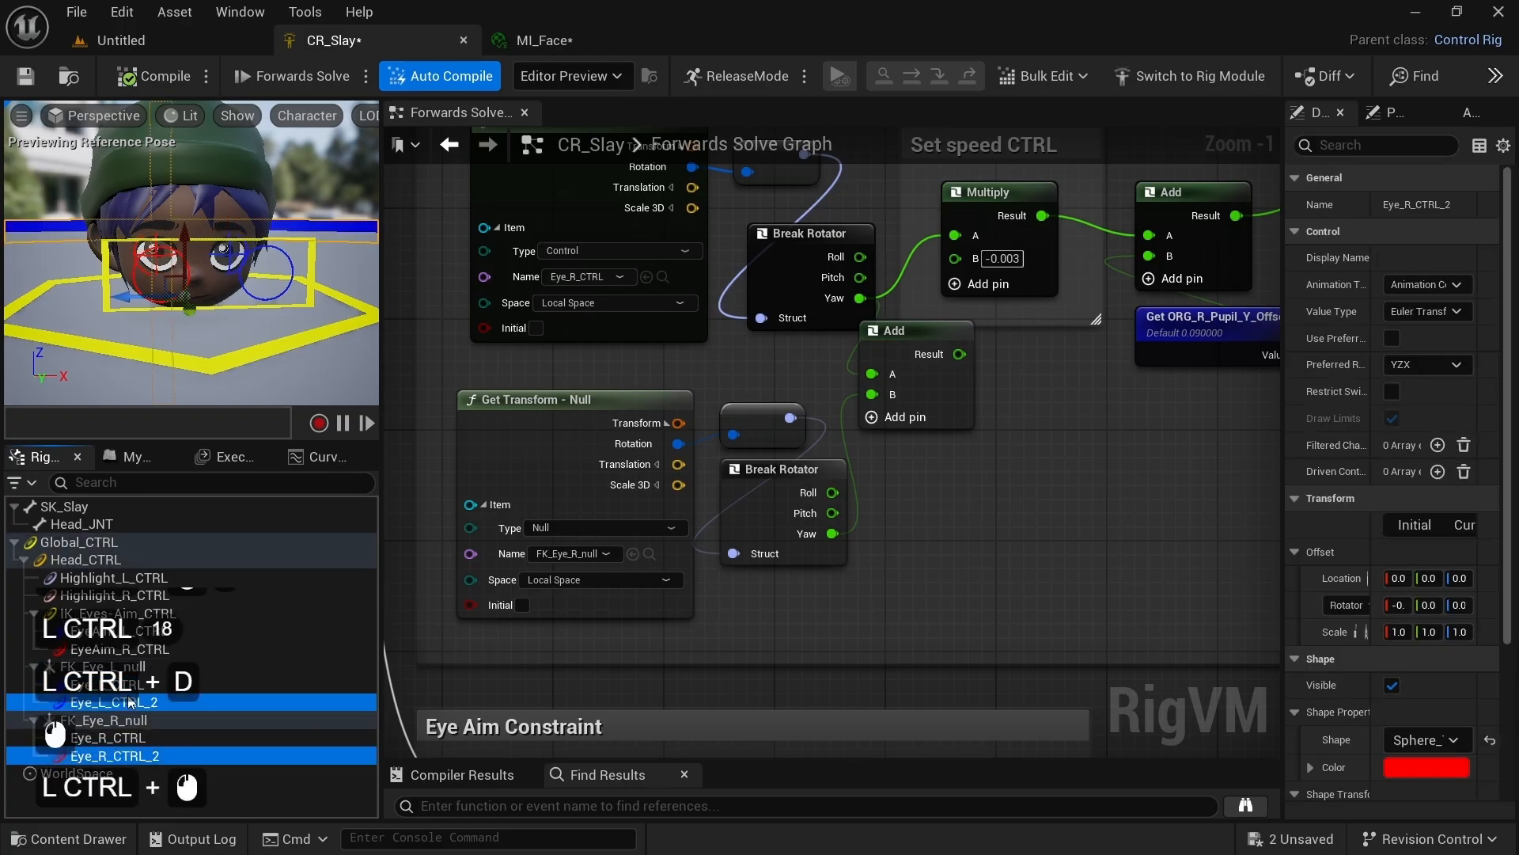
left_click_drag(90, 704, 86, 563)
Step: Rename the duplicated left and right eye controls as Eye_L_Animation_CTRL and Eye_R_Animation_CTRL
double_click(101, 745)
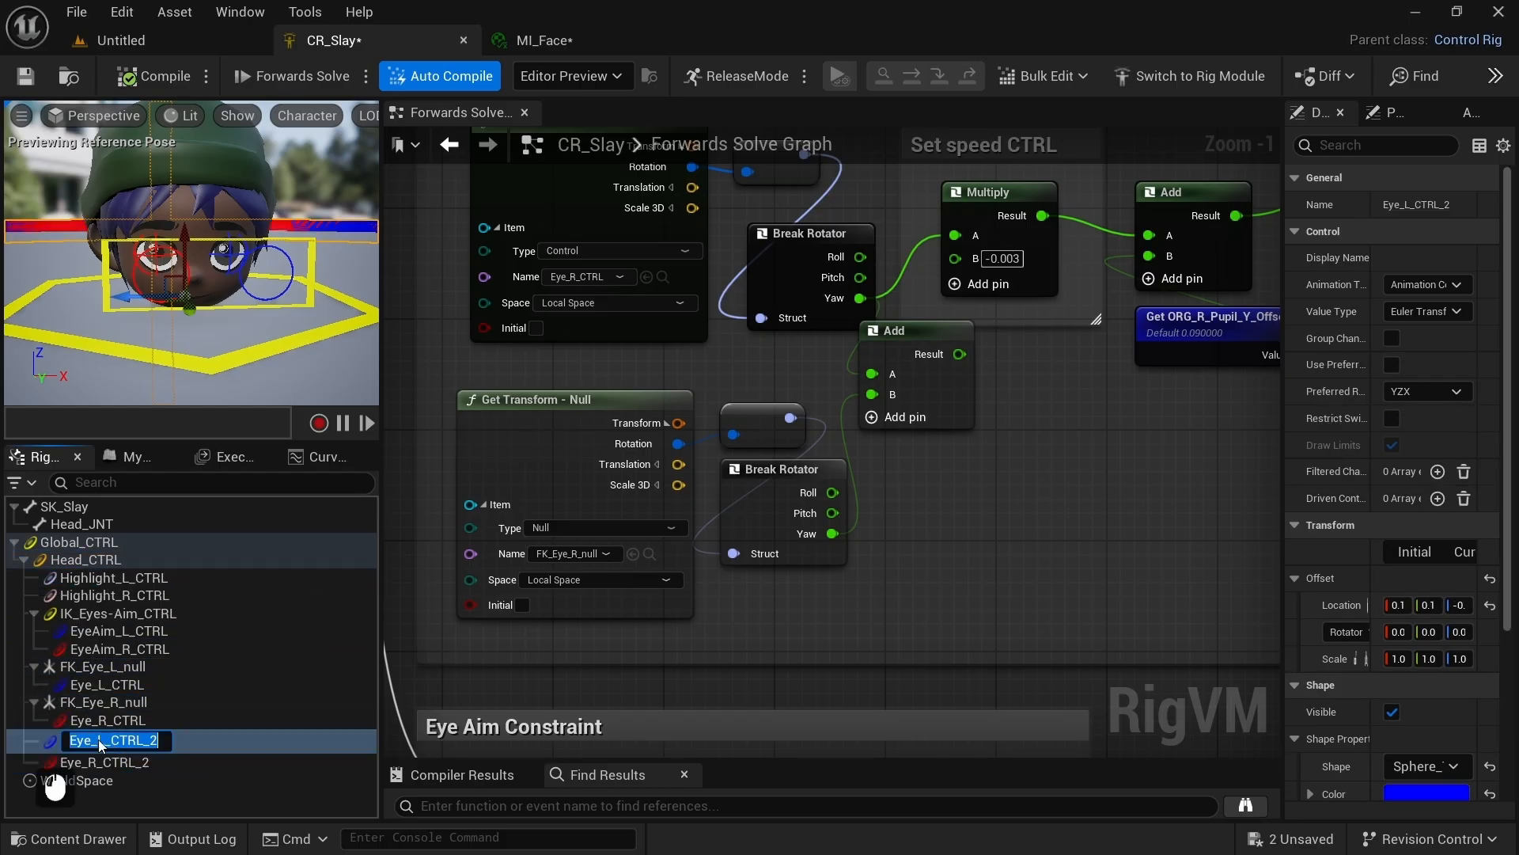
type("Eye_L_Animation_CTRL")
key("Return")
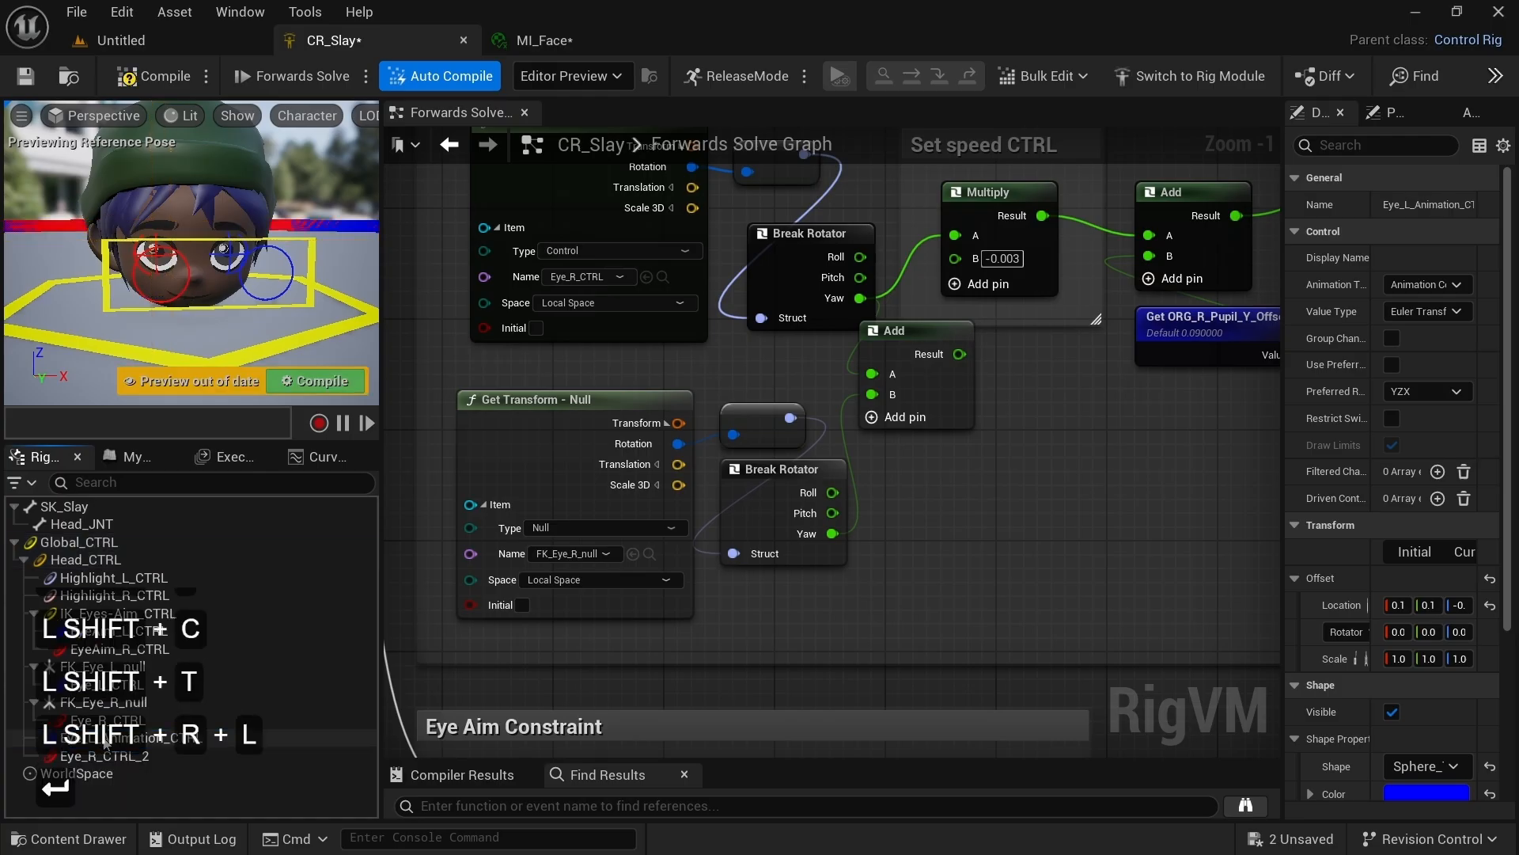
left_click(105, 755)
key("F2")
type("Eye_R_Anim")
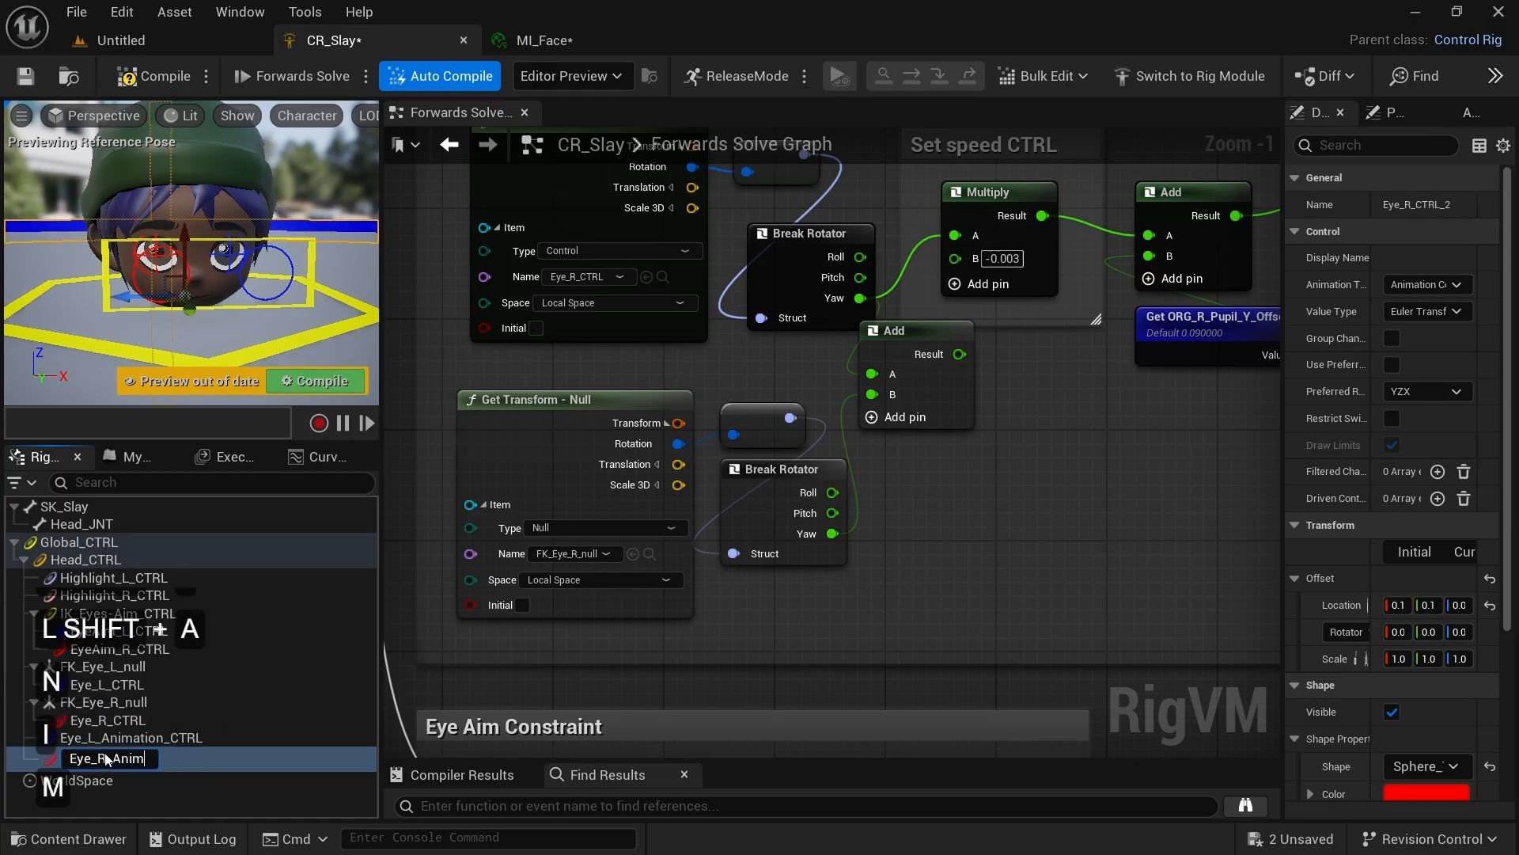
type("ation_CTRL")
key("Return")
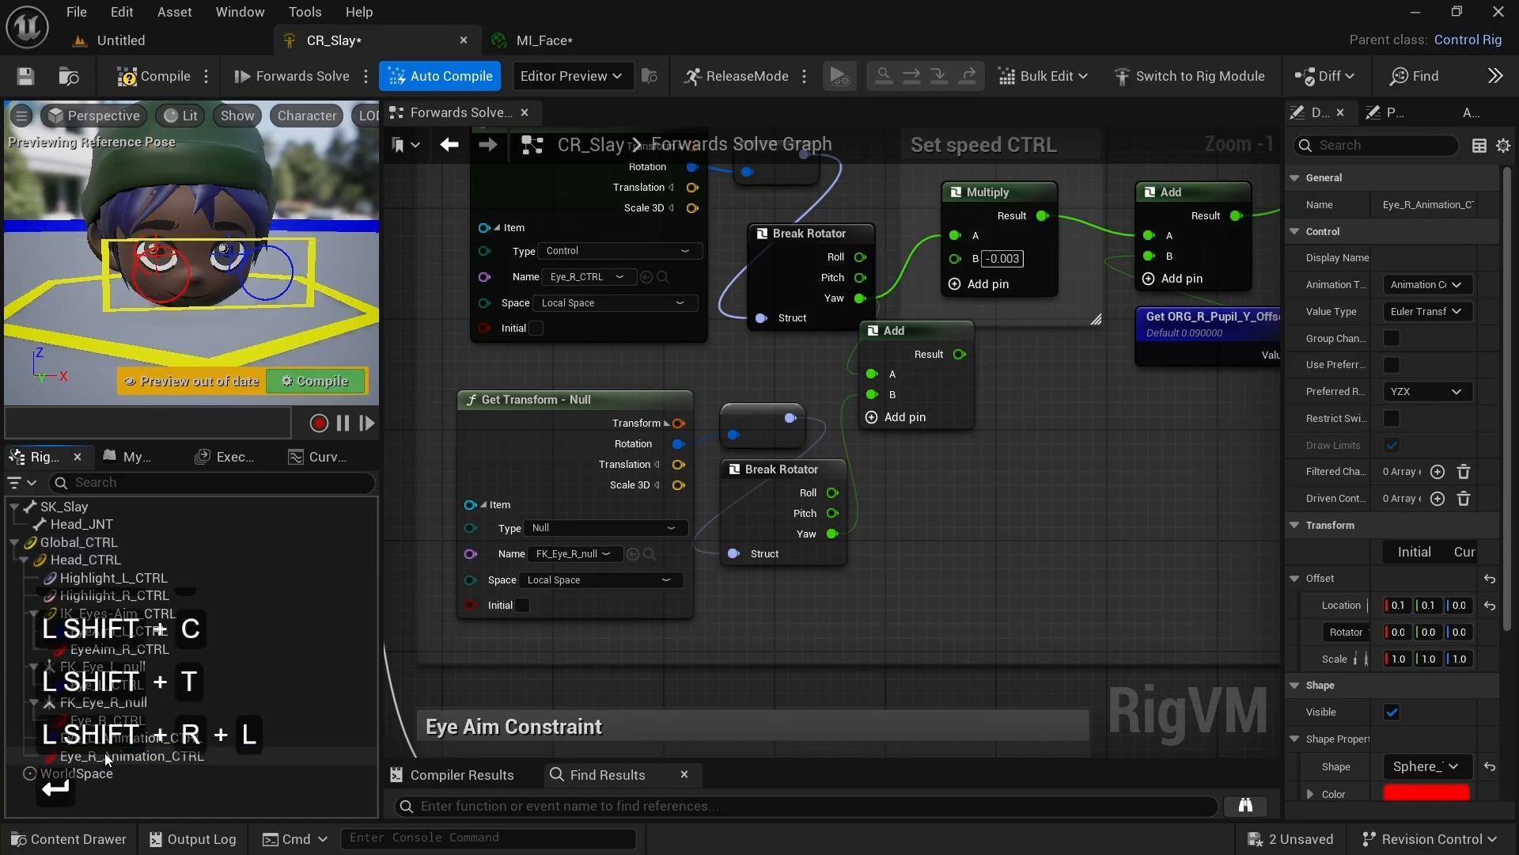
Step: Set the shape of Eye_L_Animation_CTRL and Eye_R_Animation_CTRL to Sphere_Solid
left_click(115, 742)
left_click(131, 756, "shift")
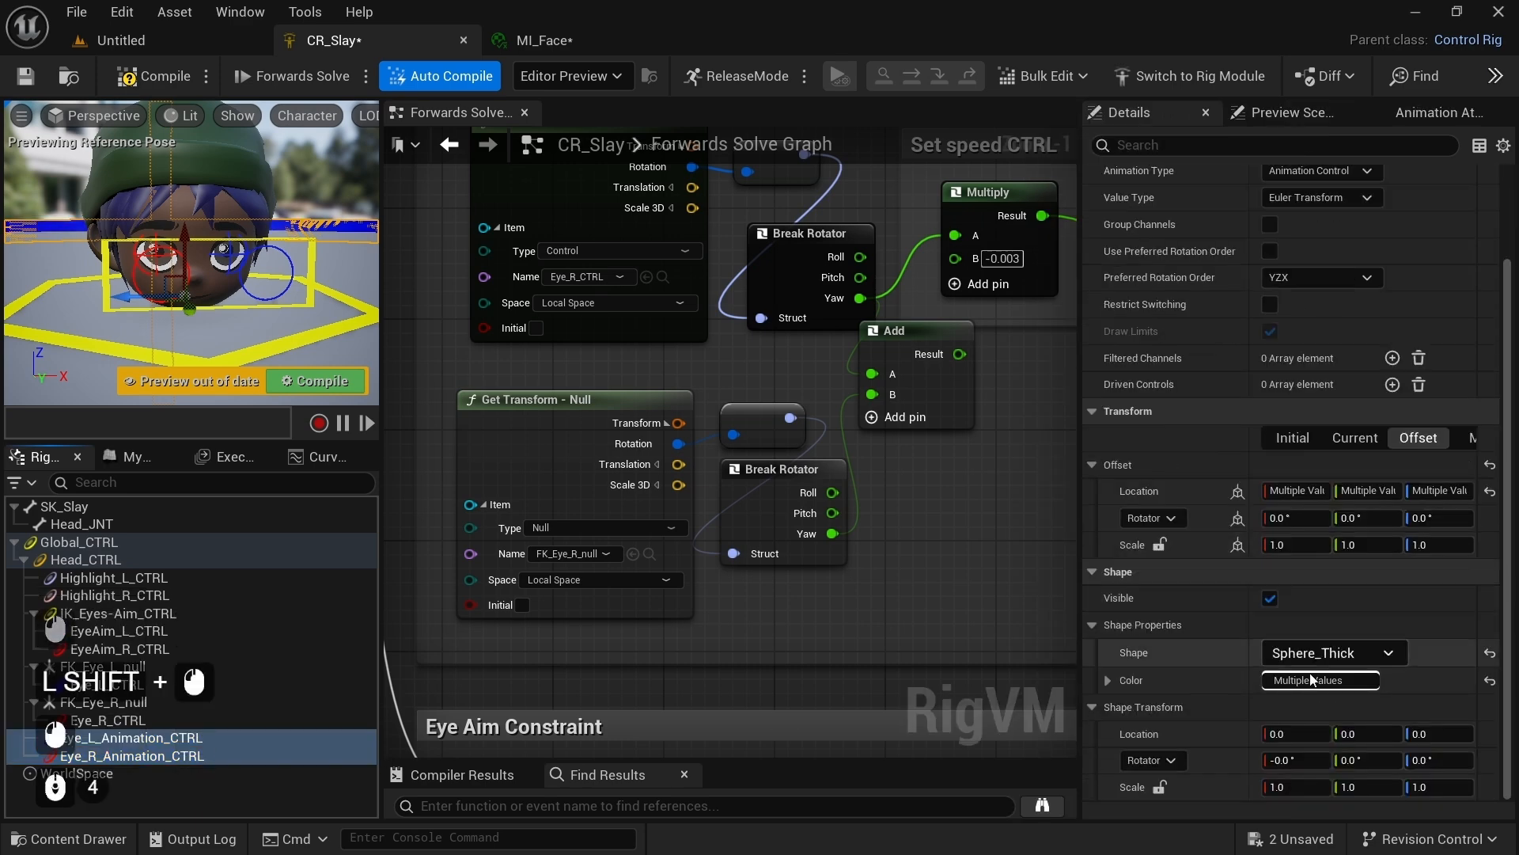
left_click(1320, 652)
type("sphere")
left_click(1306, 255)
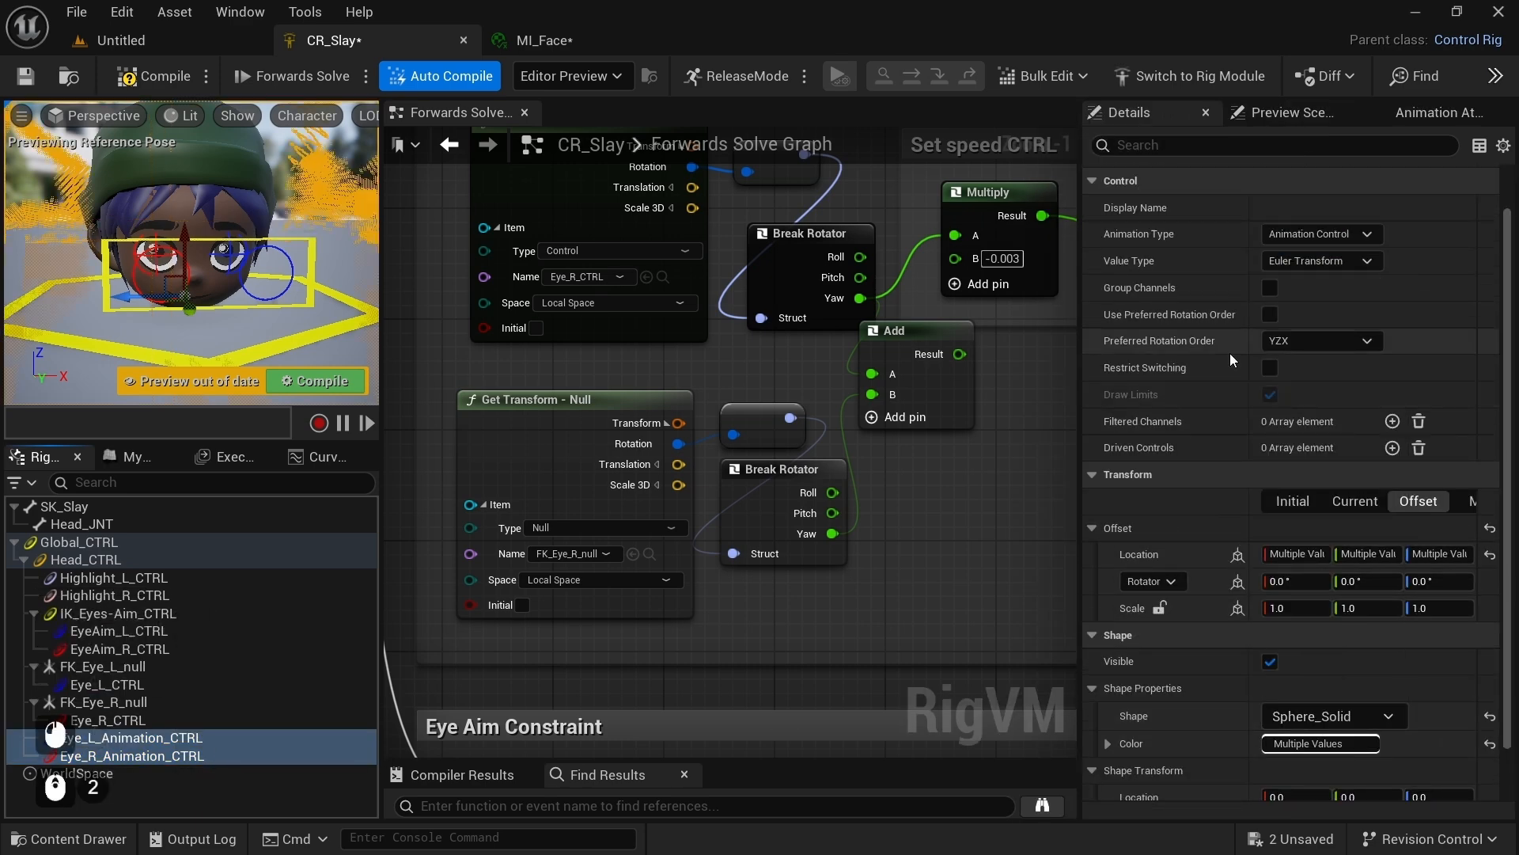
Step: Set the value type of Eye_L_Animation_CTRL and Eye_R_Animation_CTRL to Integer with a maximum value of 2
left_click(1301, 257)
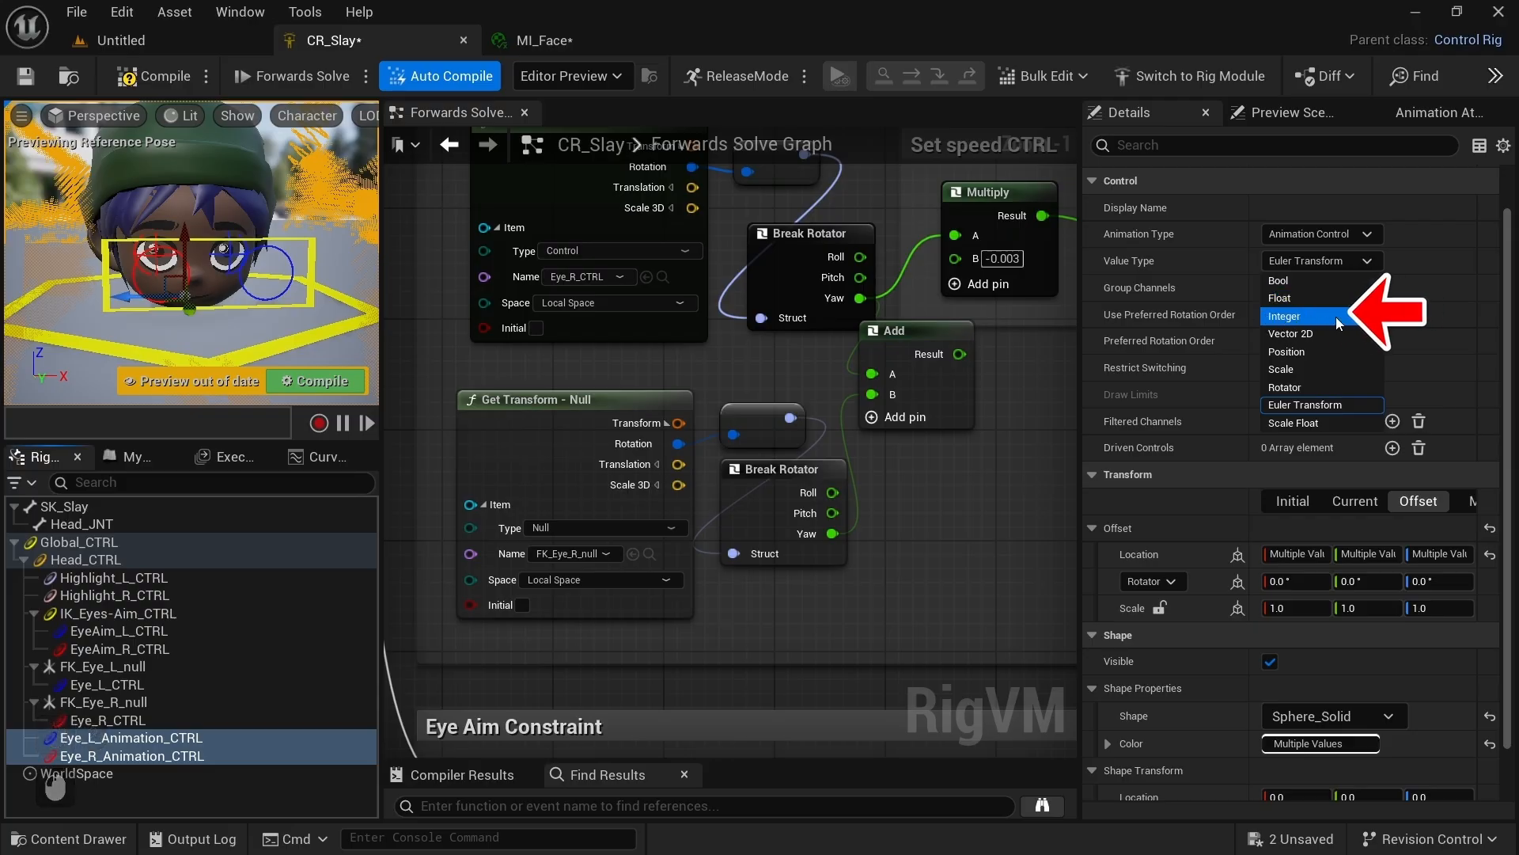
left_click(1297, 315)
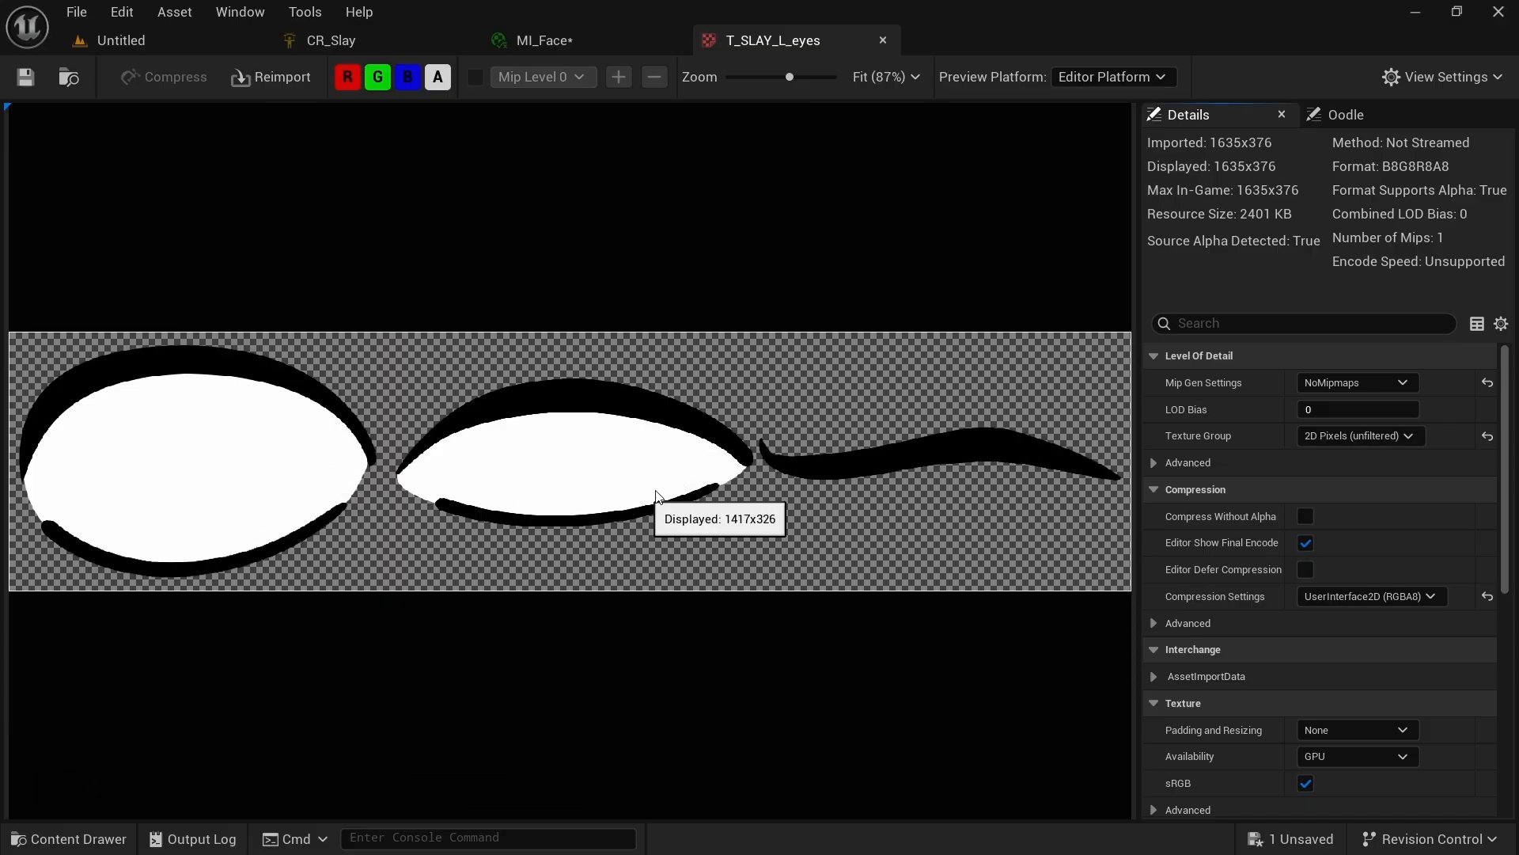
left_click(344, 49)
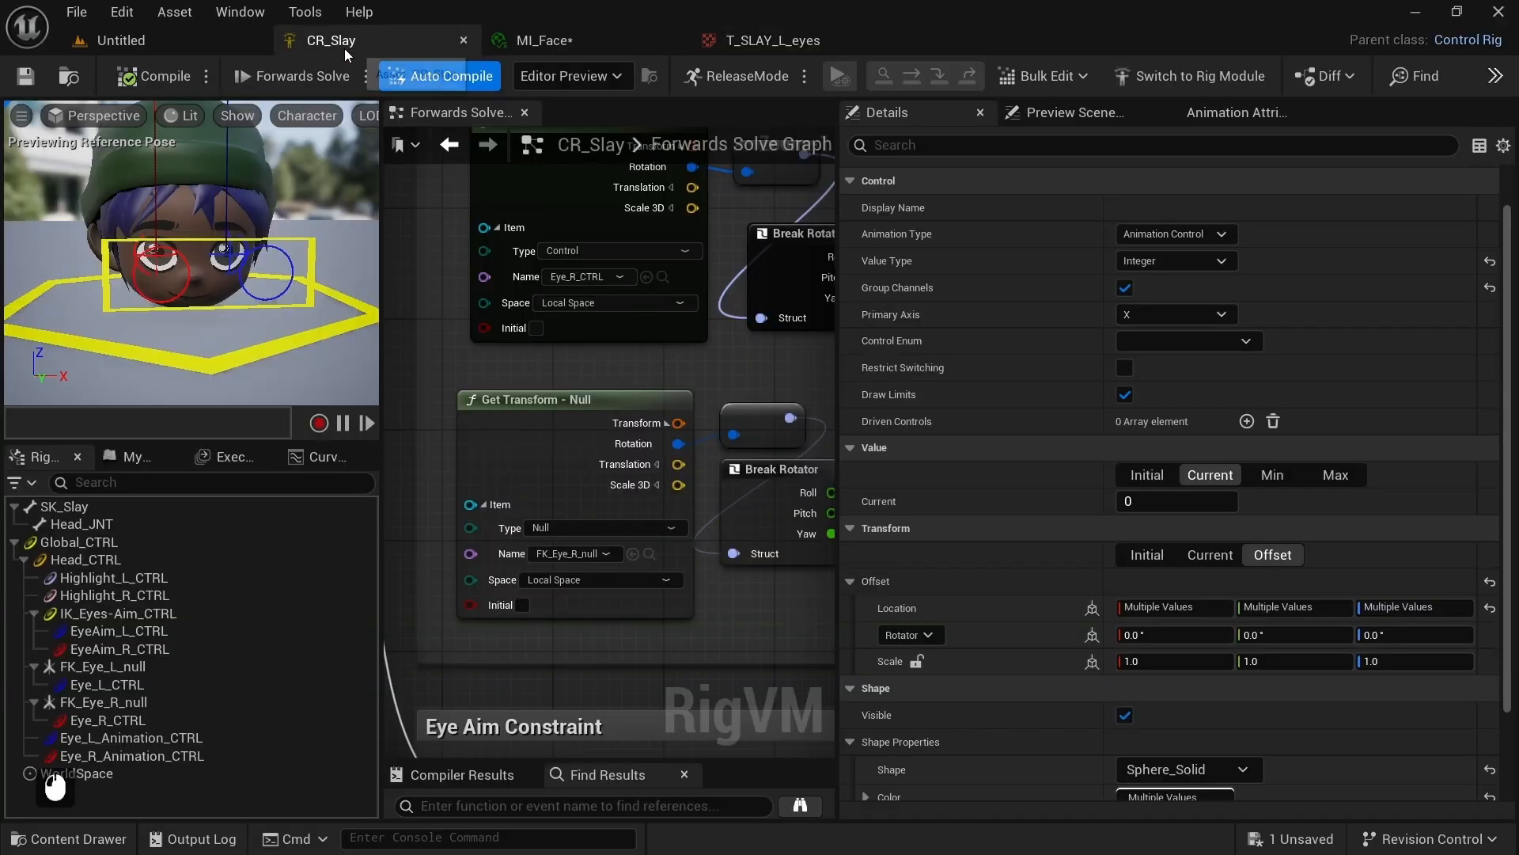
left_click(1331, 474)
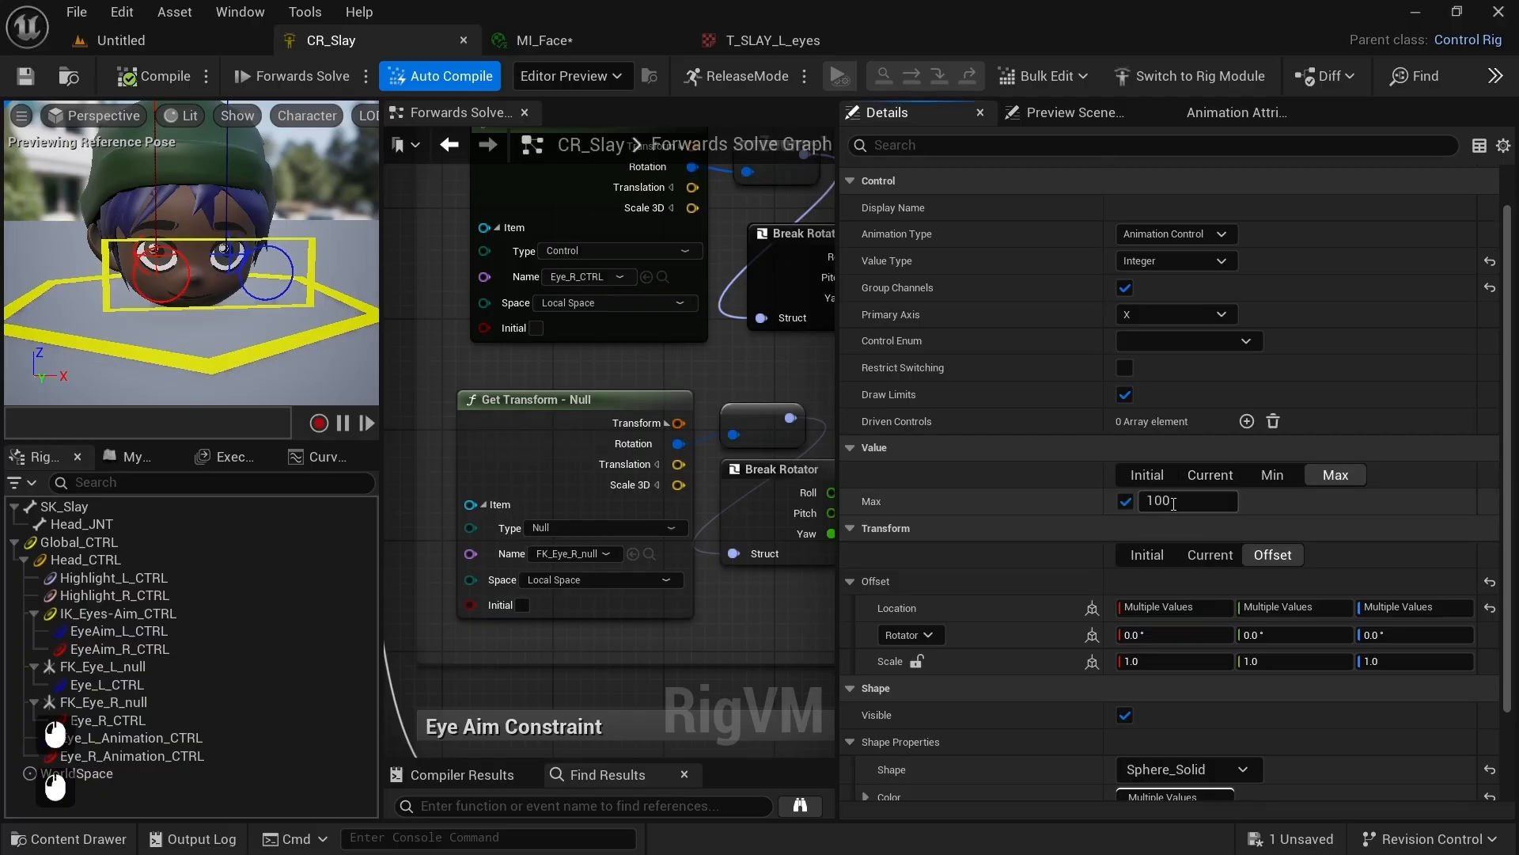
type("2")
key("Return")
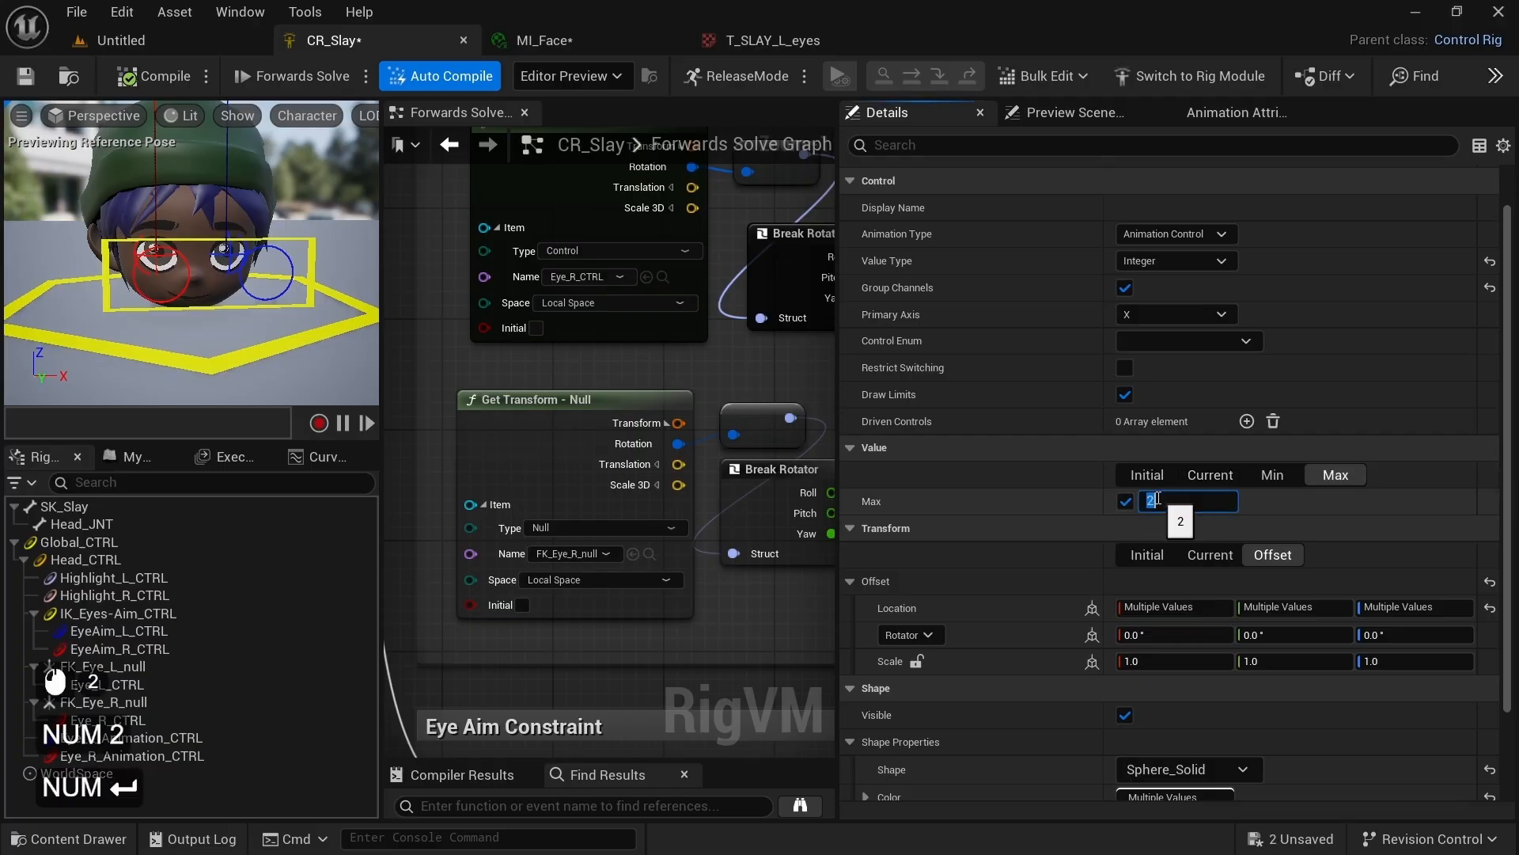
Step: Set the shape transform scale of both eye animation controls to 0.1 on all axes
key("s")
key("e")
mouse_move(208, 269)
right_mouse_down()
mouse_move(207, 230)
mouse_move(207, 293)
mouse_move(207, 260)
right_mouse_up()
key("w")
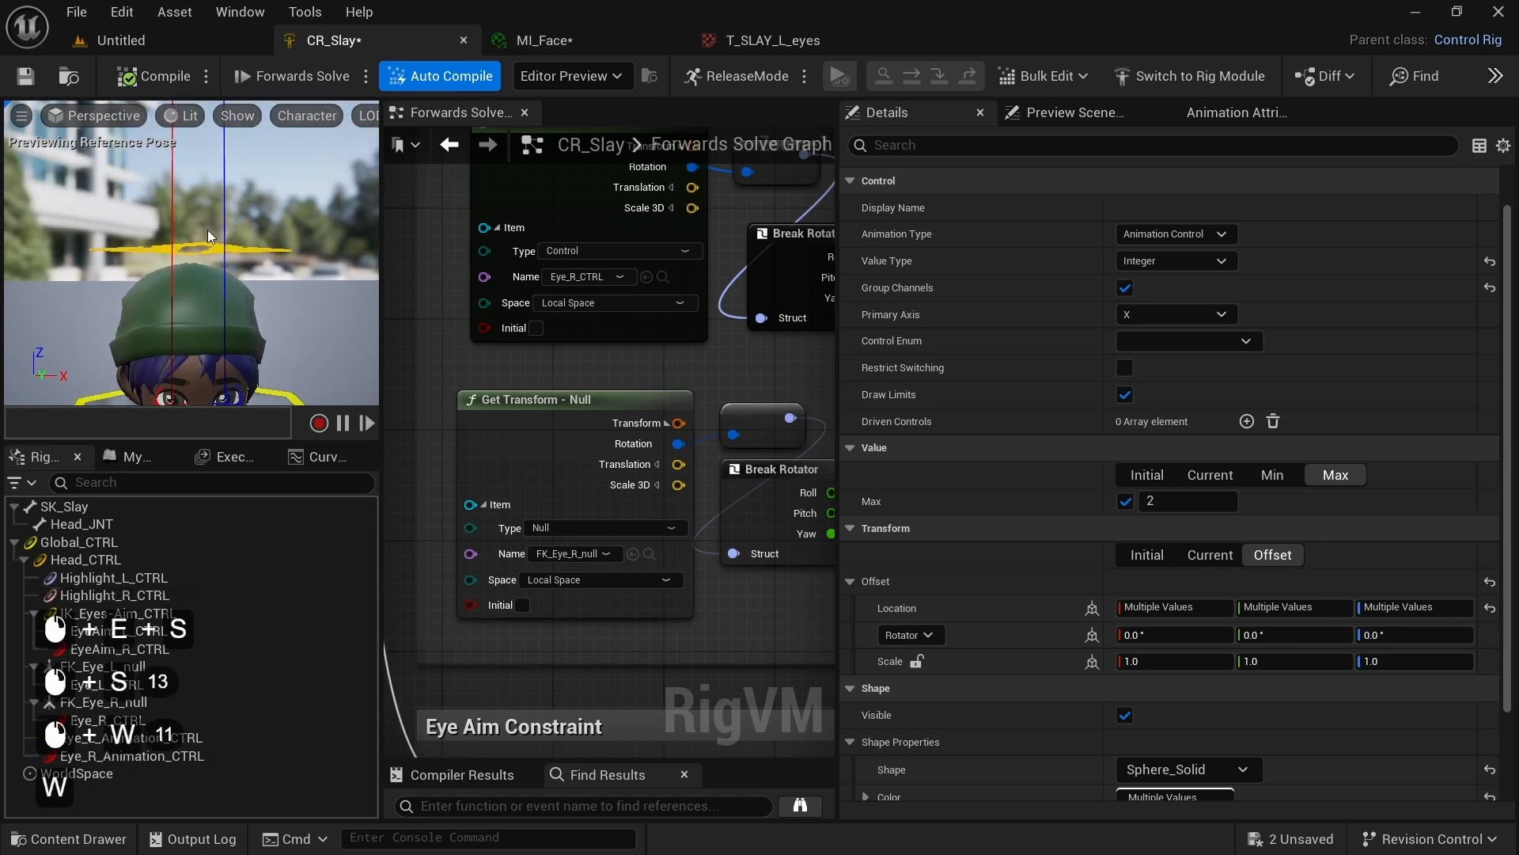
scroll(1005, 587, "down", 8)
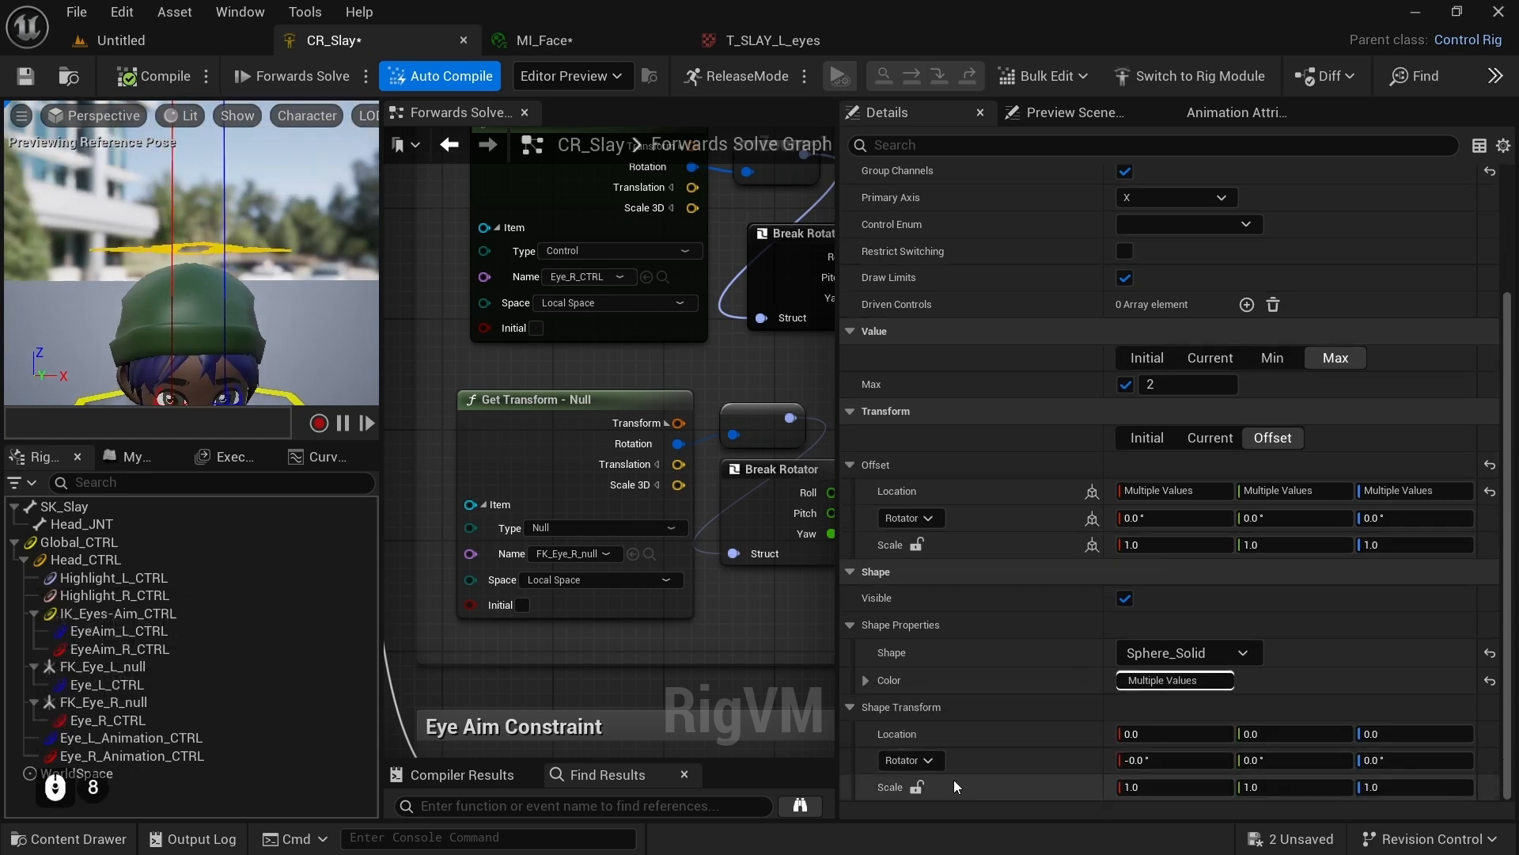
type("0.1")
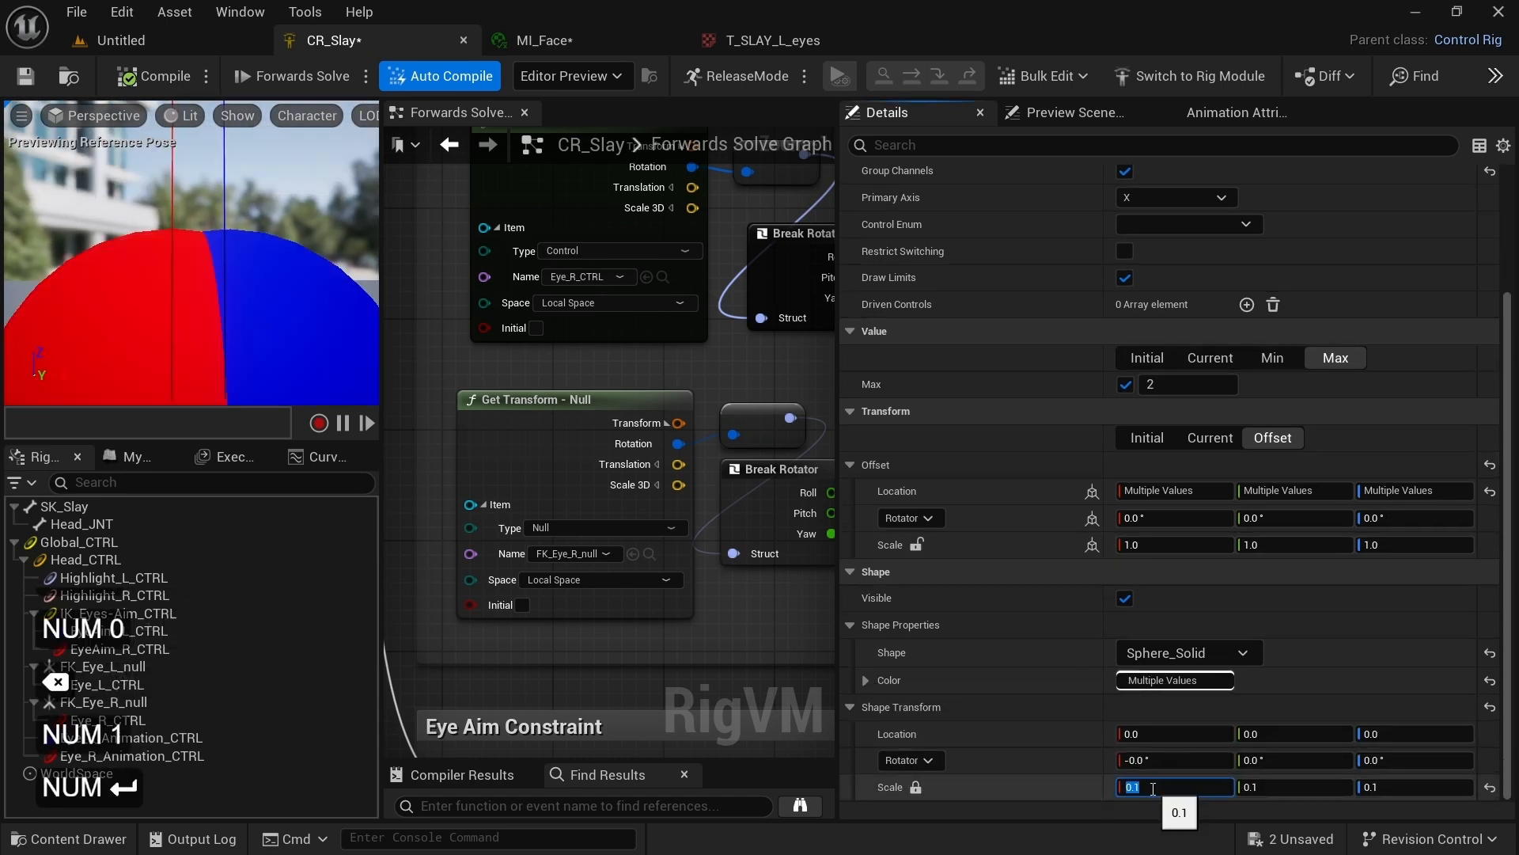
key("KP_Enter")
Step: Set the offset scale of both eye animation controls uniformly to 0.02
key("s")
right_click_drag(207, 261, 285, 320)
key("s")
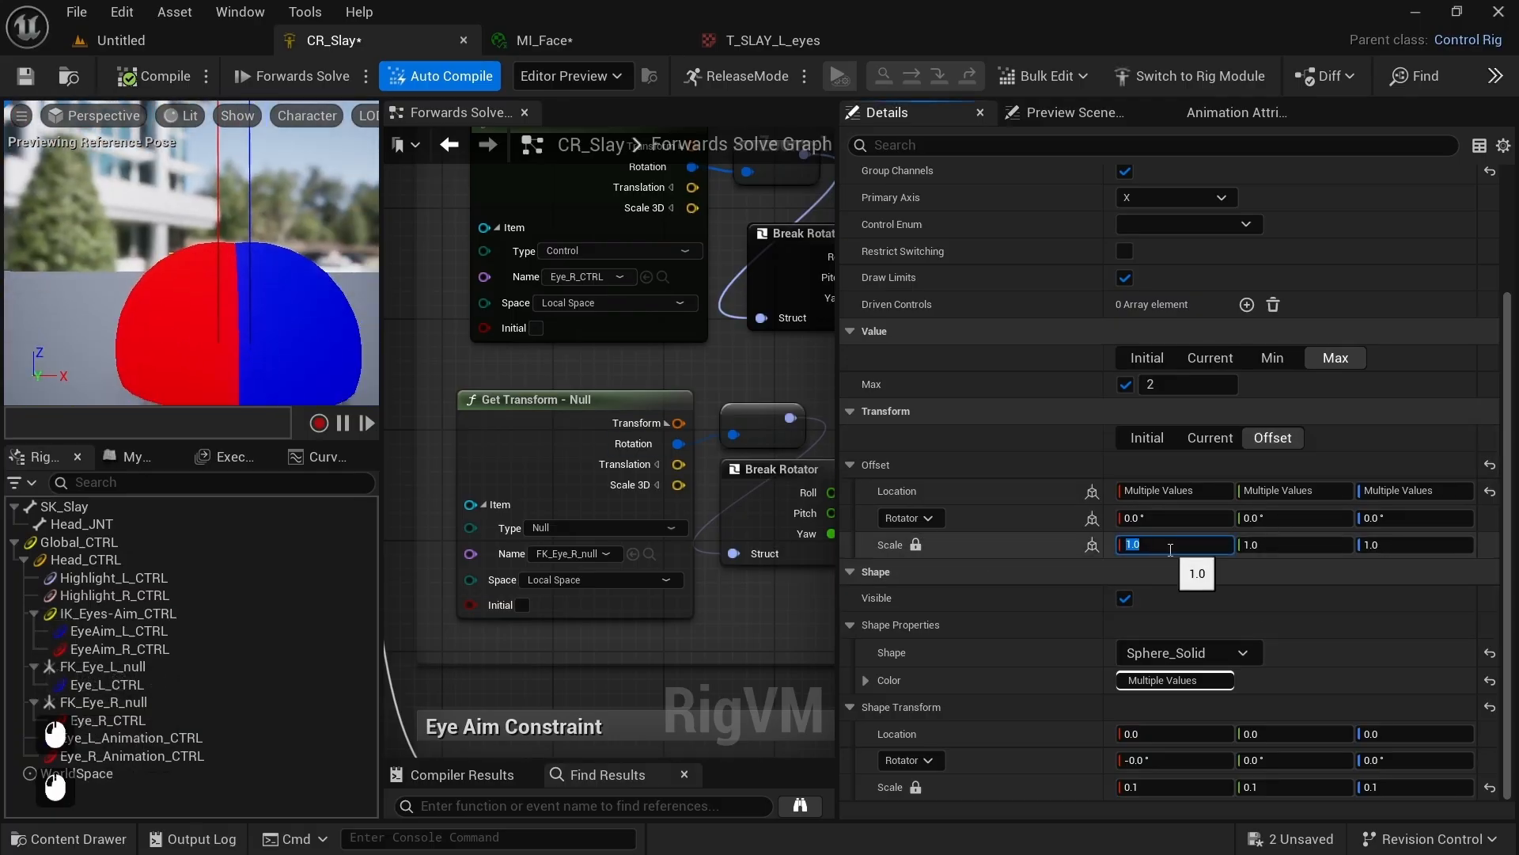
type(".02")
key("KP_Enter")
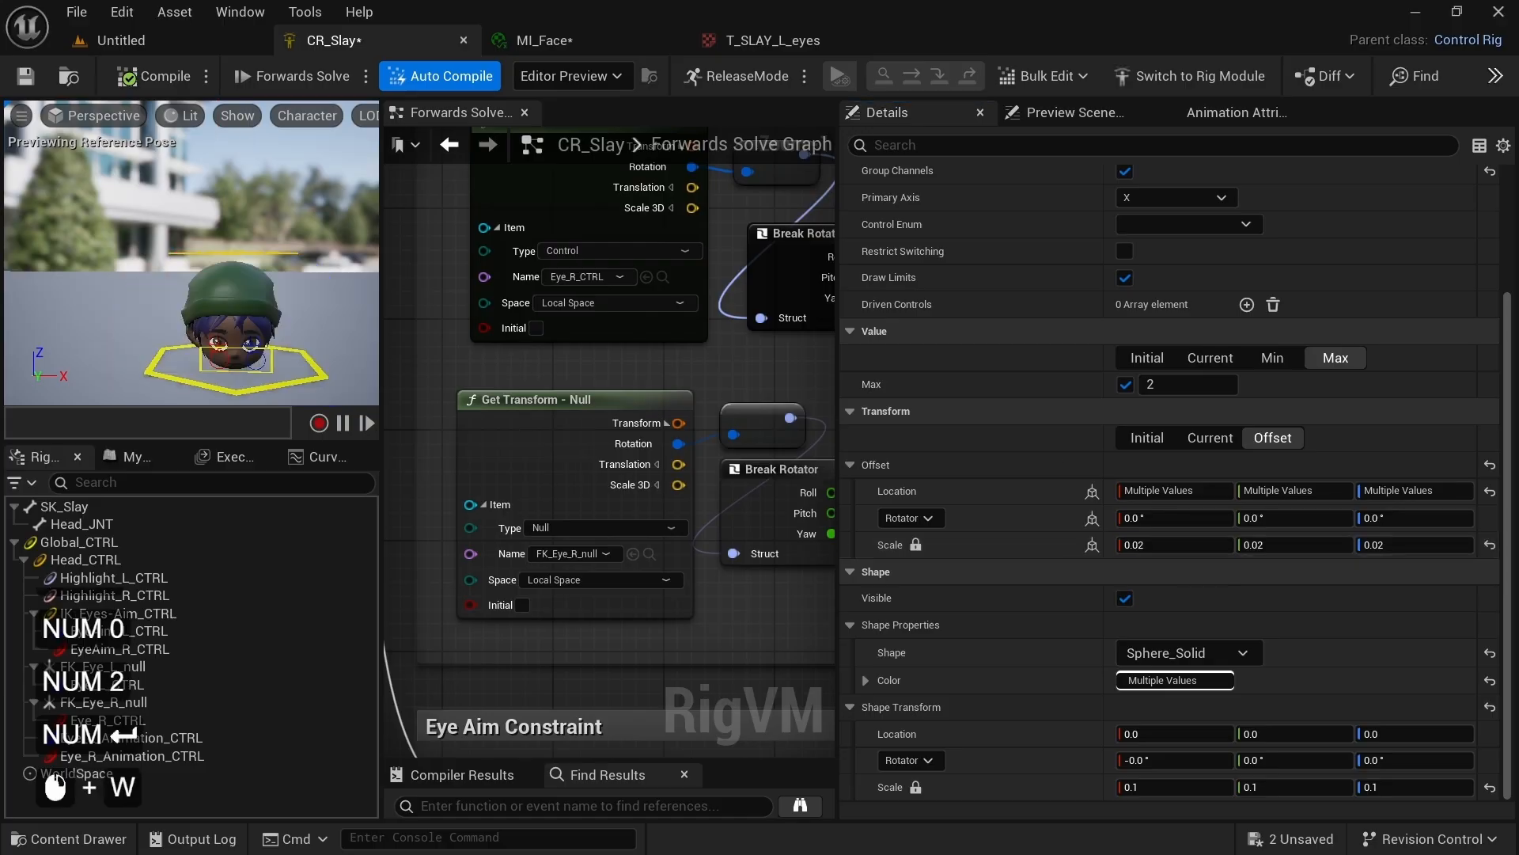
Step: Set Eye_L_Animation_CTRL's offset location to 0.16 on X and -0.17 on Z, placing it beside the left eye
key("w")
key("q")
right_click_drag(207, 261, 208, 261)
left_click(150, 737)
key("d")
key("w")
key("q")
key("w")
key("s")
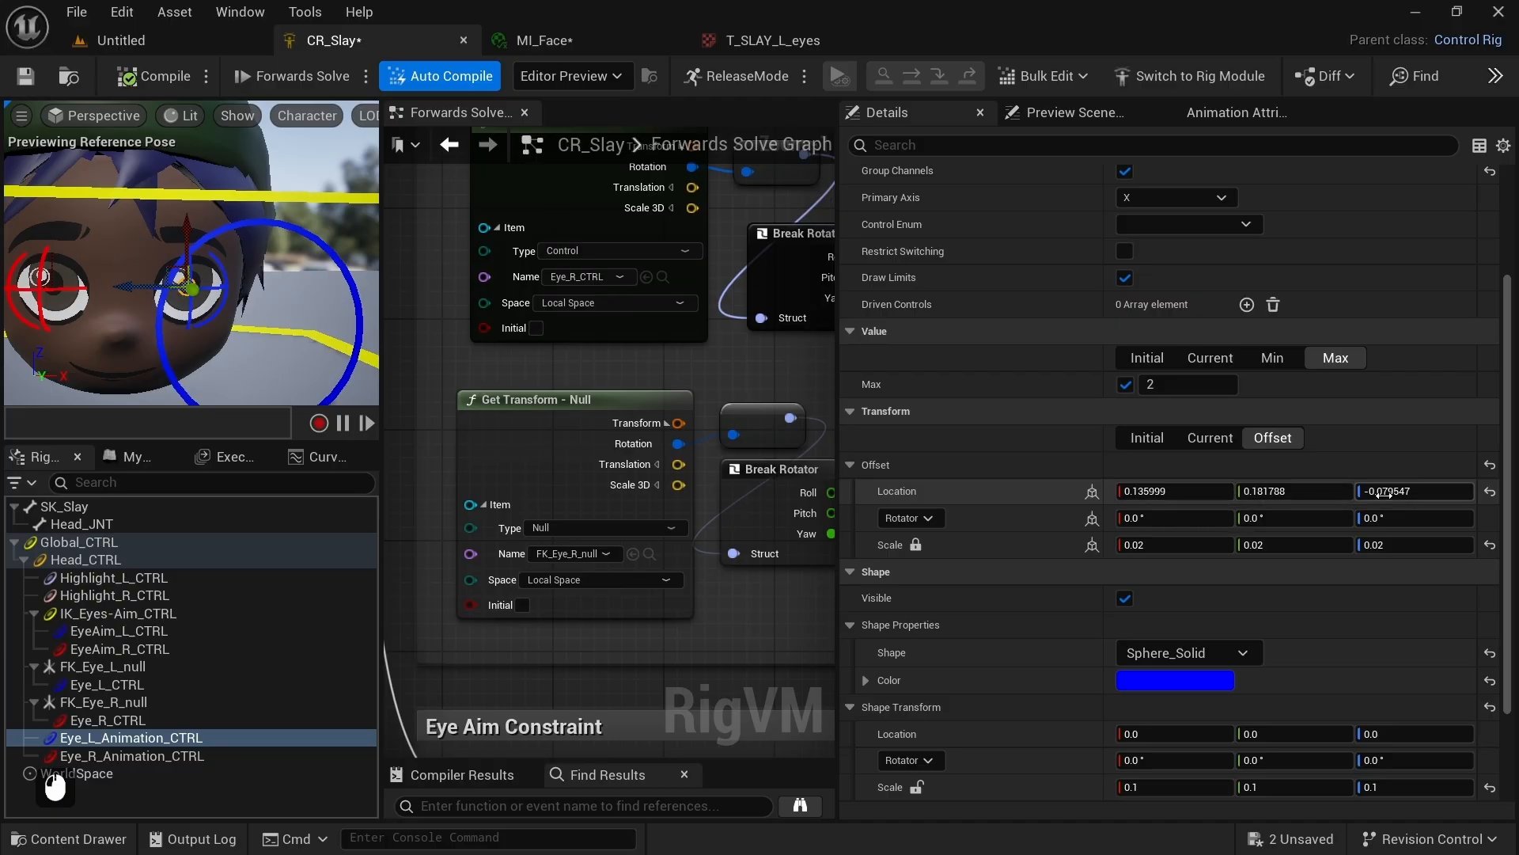
left_click_drag(1383, 492, 1416, 491)
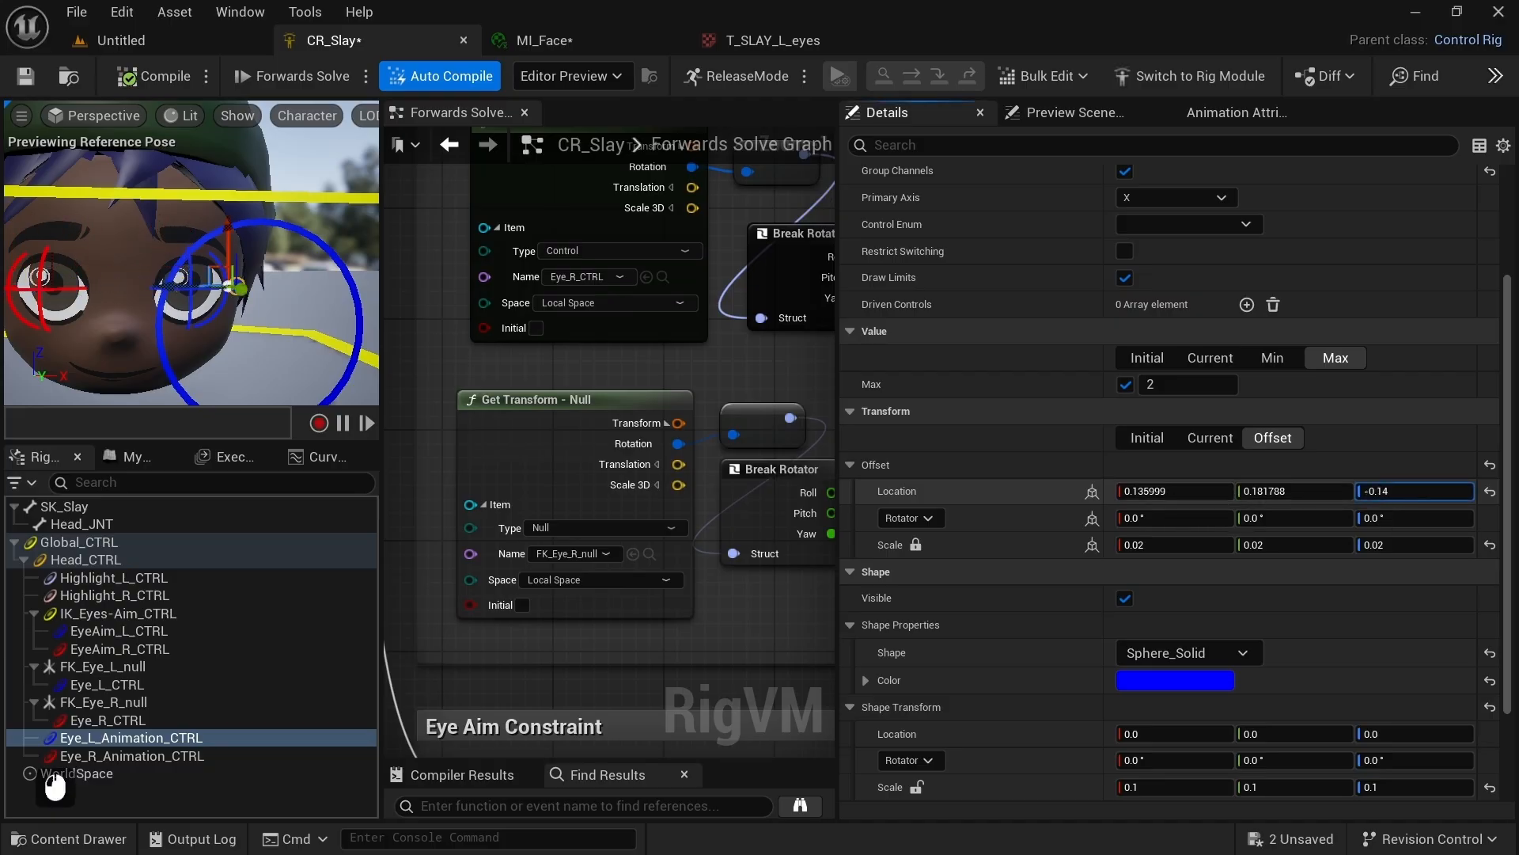
left_click_drag(1389, 496, 1386, 495)
left_click(1149, 490)
type(".16")
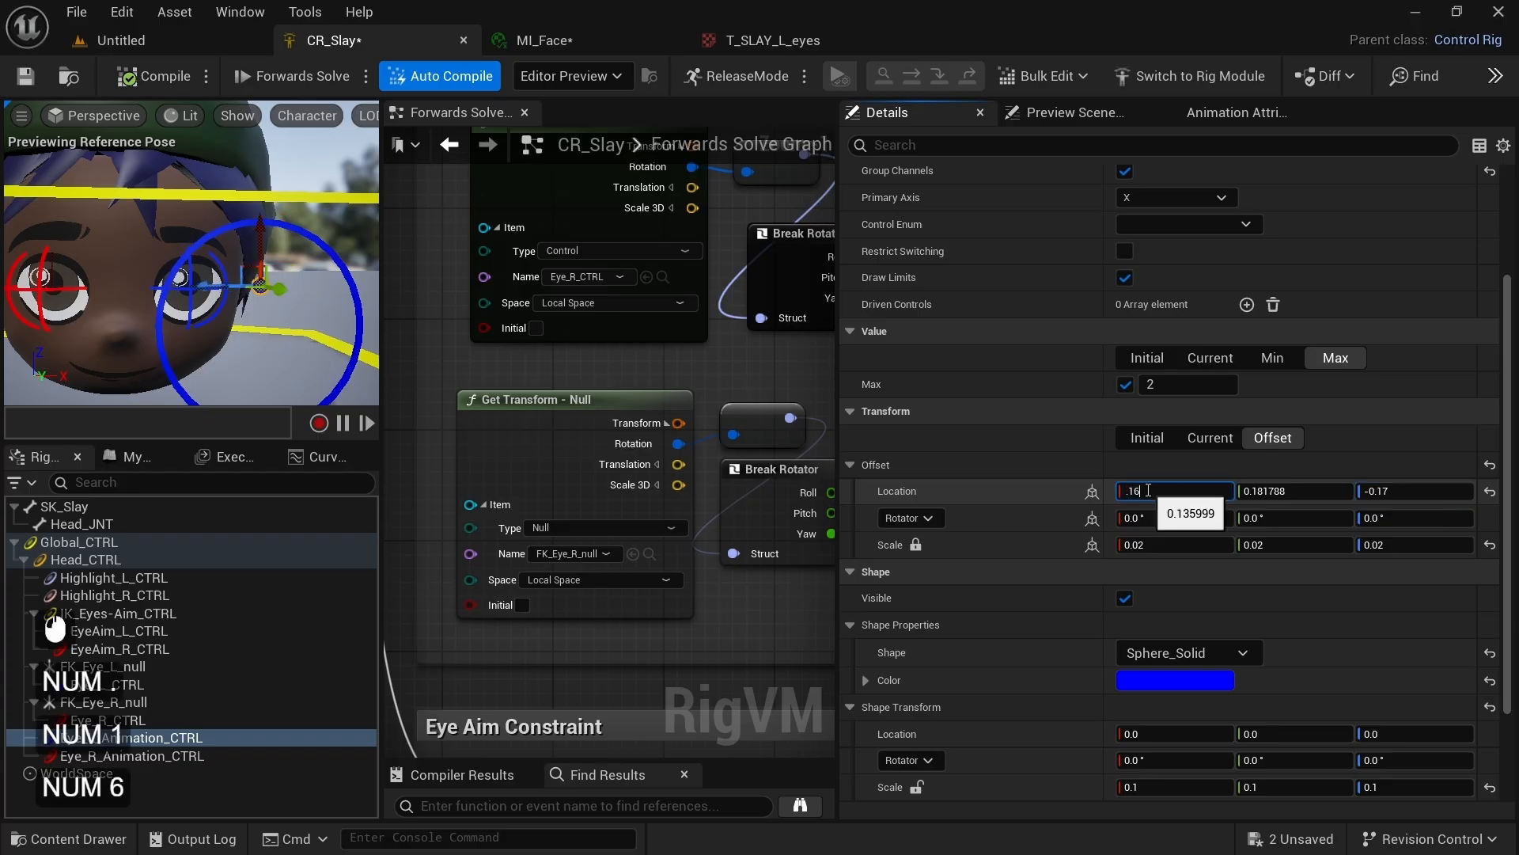
key("KP_Enter")
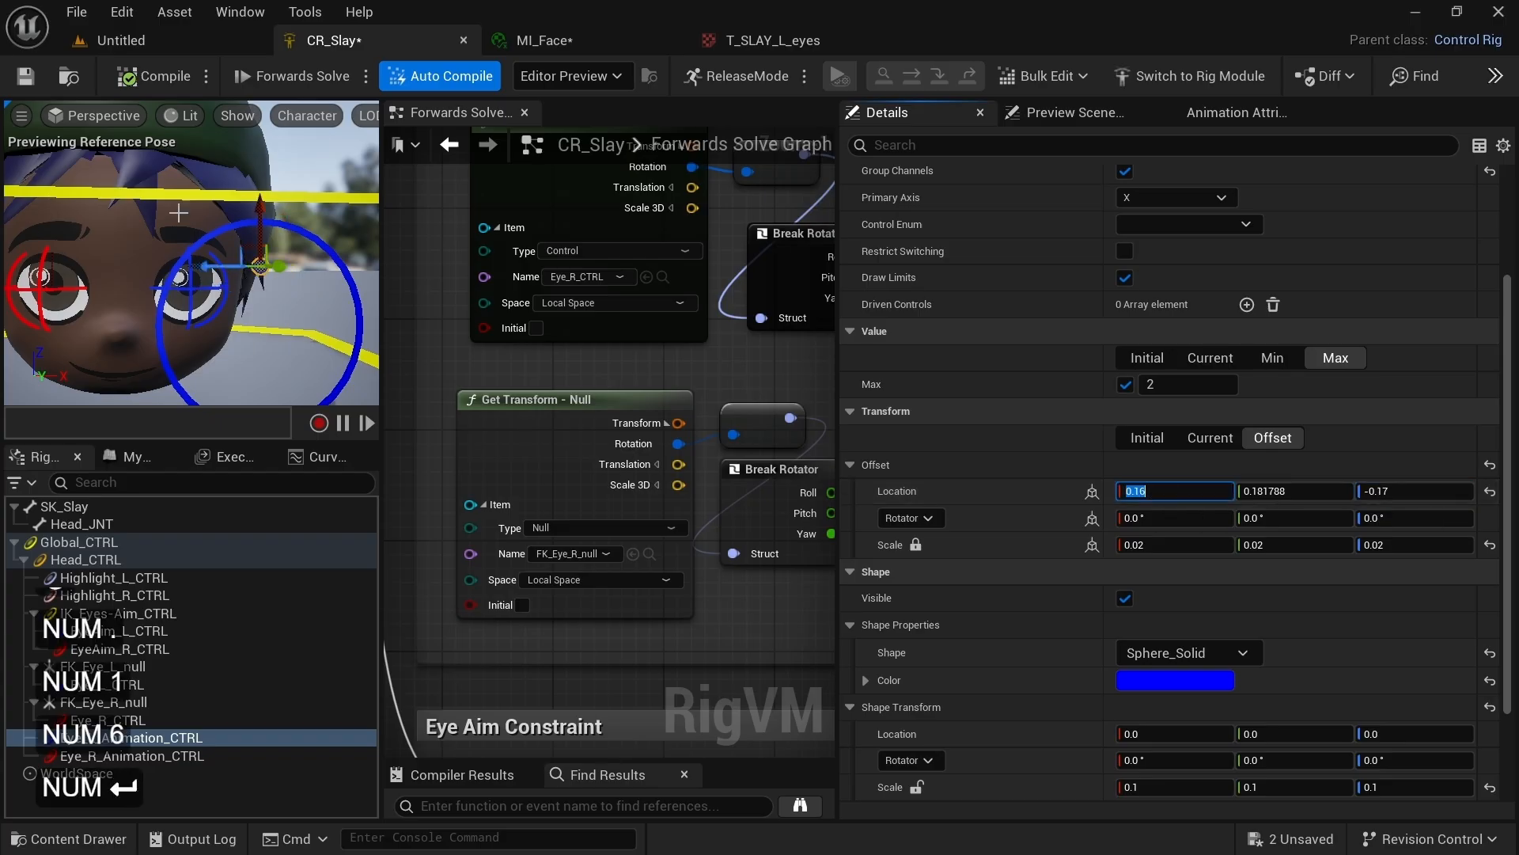
Step: Save the control rig and inspect Eye_L_Animation_CTRL's axes up close beside the left eye
key("q")
key("w")
key("w")
right_click_drag(290, 298, 173, 235)
key("d")
key("w")
key("e")
key("ctrl+s")
key("d")
key("w")
key("d")
key("w")
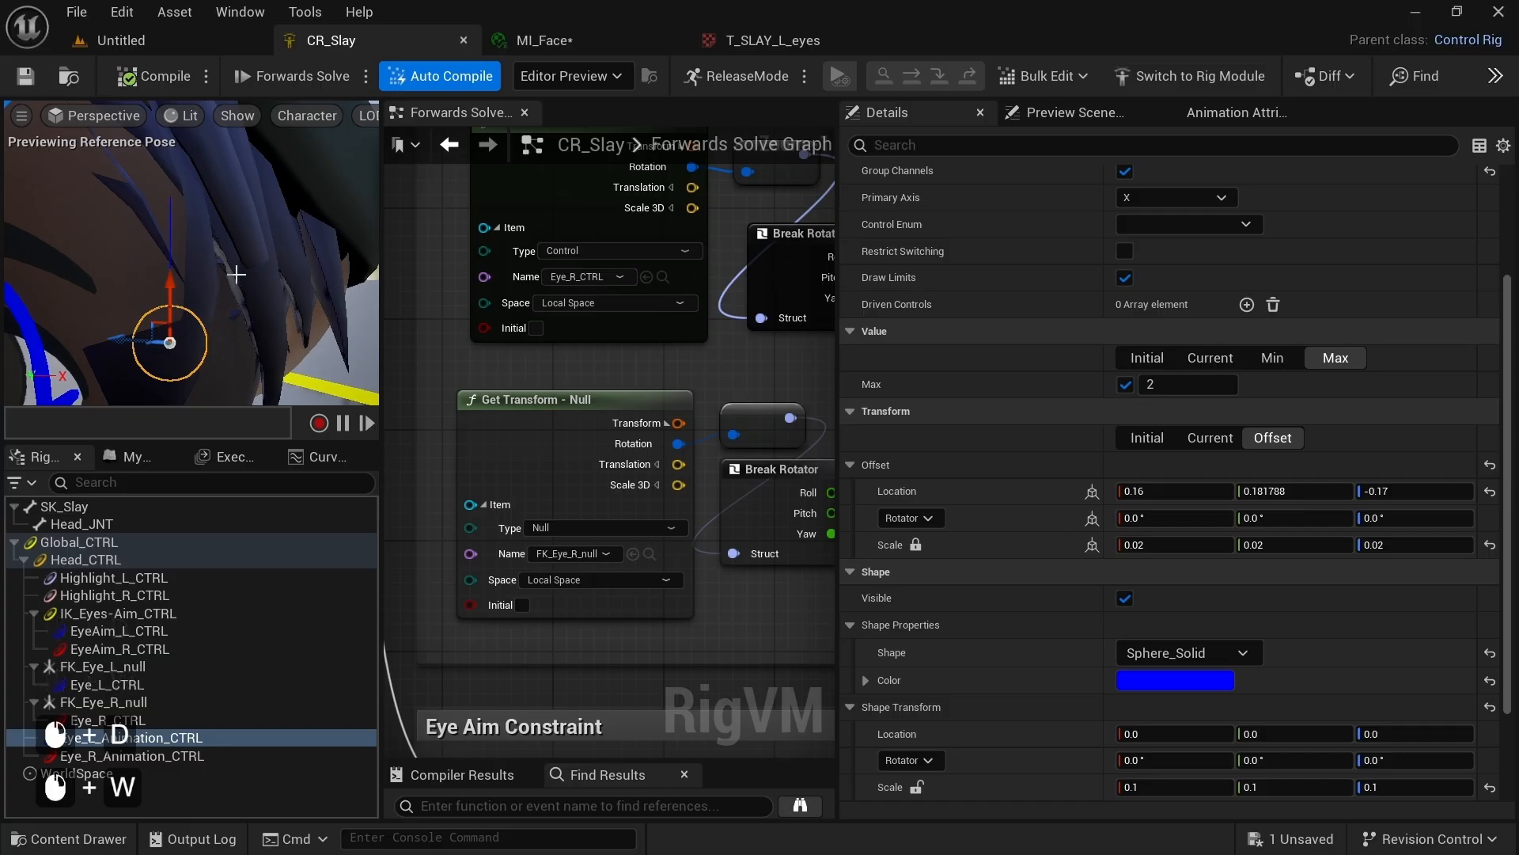
Step: Set Eye_L_Animation_CTRL's offset rotation to 180° on the first and third axes
left_click(1166, 519)
type("180")
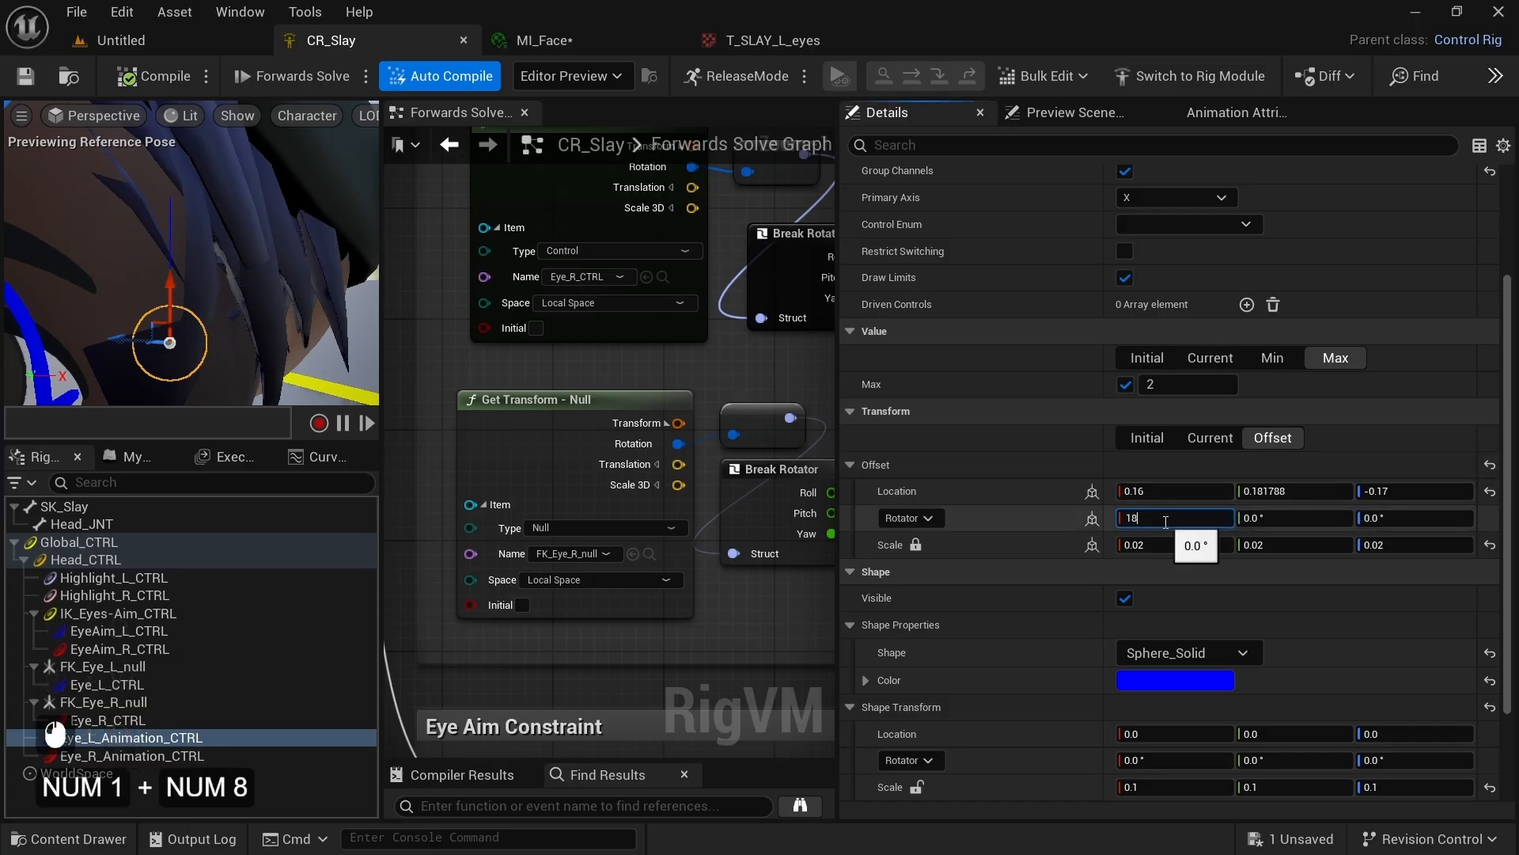
key("Return")
left_click(1414, 517)
type("180")
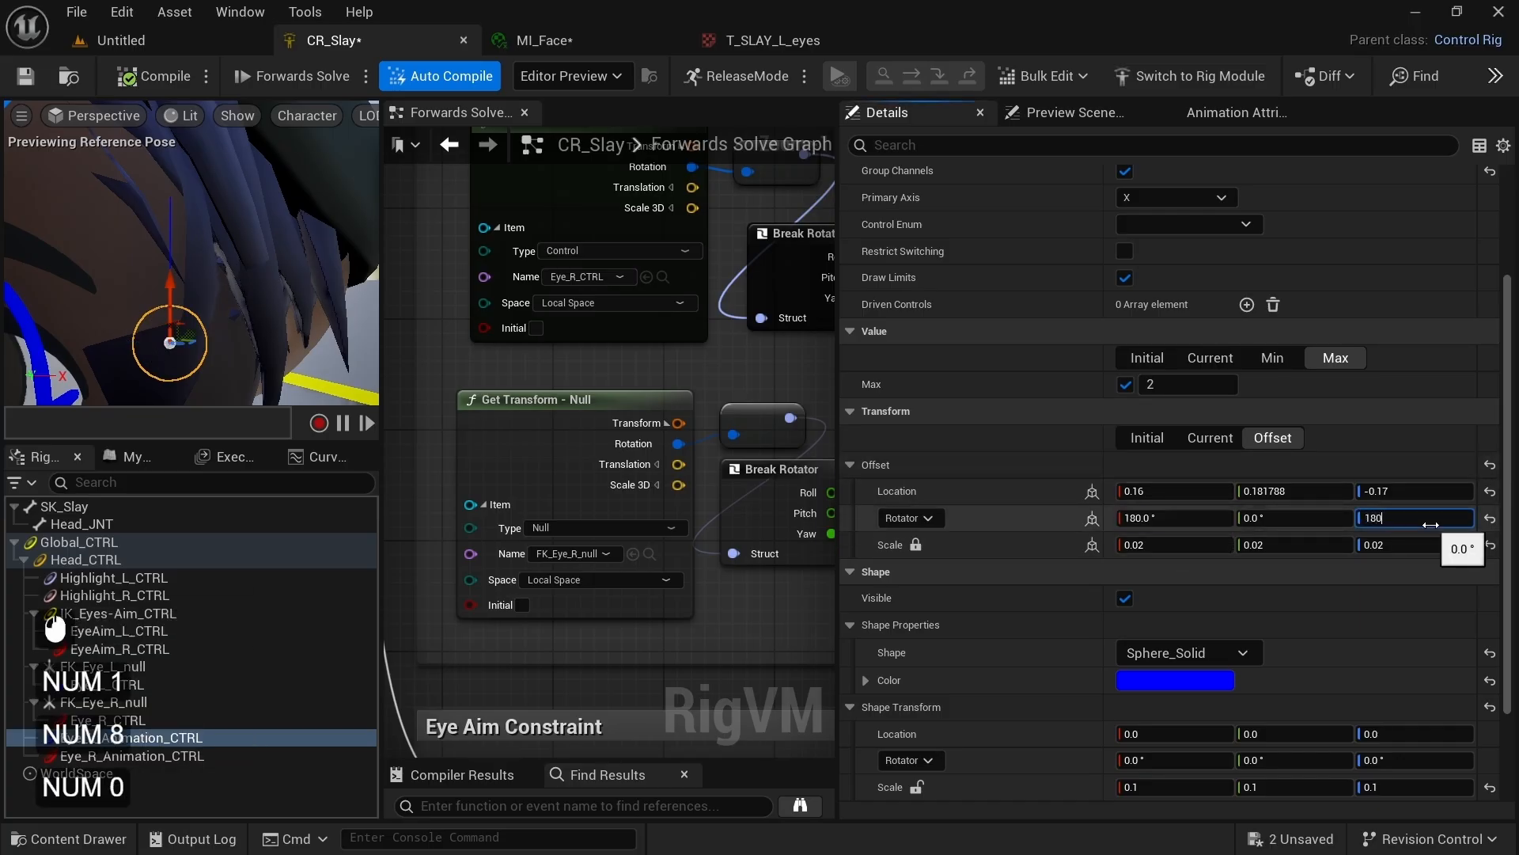
key("Return")
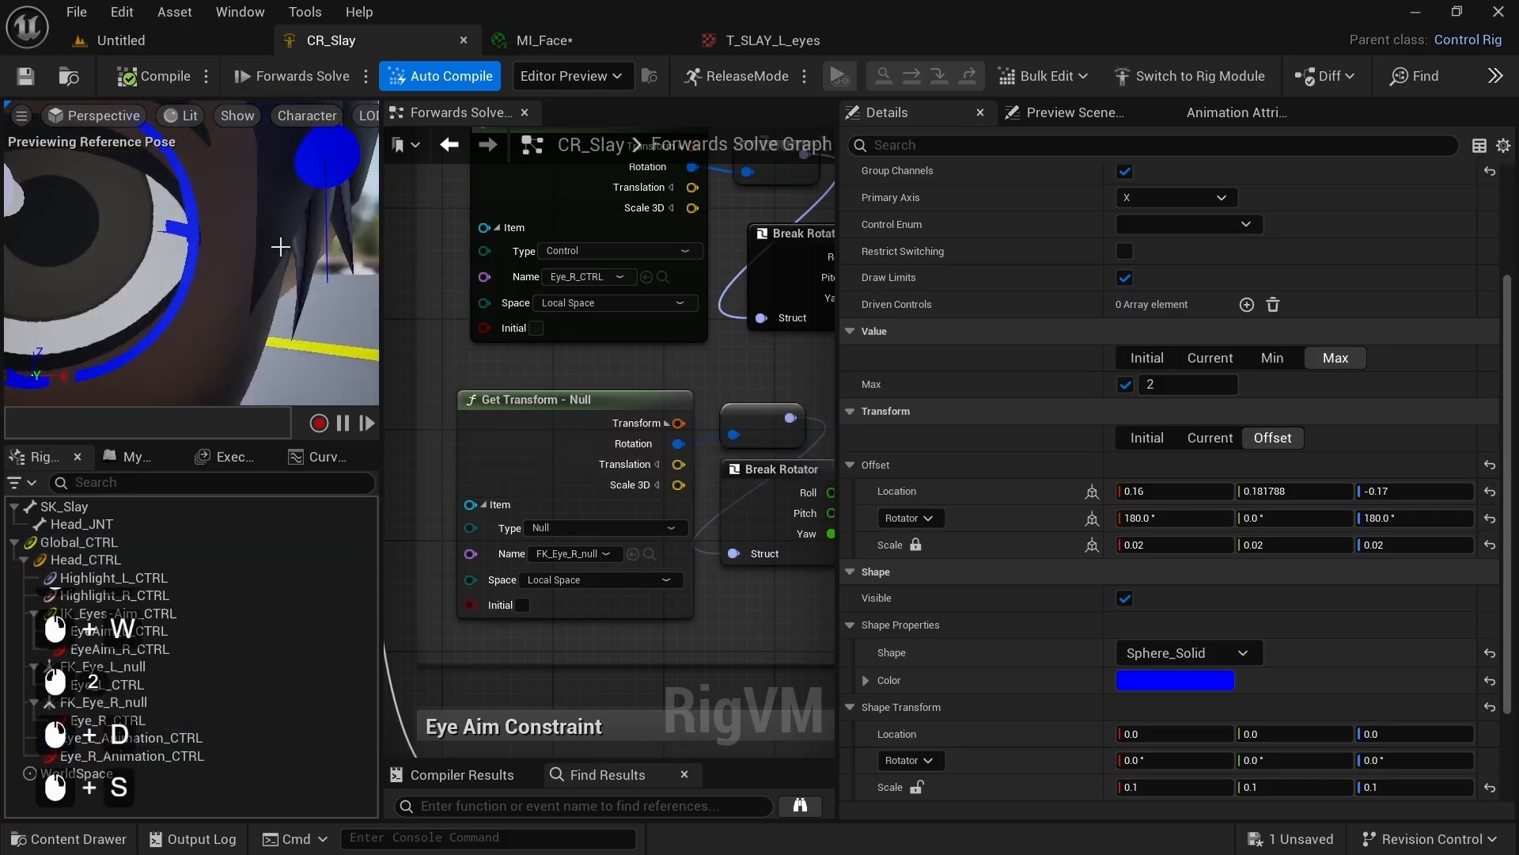
Step: Try moving Eye_L_Animation_CTRL along its vertical axis in the viewport to check its travel direction
left_click(327, 160)
mouse_move(327, 217)
left_mouse_down()
mouse_move(320, 377)
mouse_move(324, 207)
left_mouse_up()
key("a")
right_click_drag(323, 208, 323, 208)
key("s")
key("d")
key("d")
key("w")
key("d")
key("w")
key("e")
Step: Add a Get Control Integer node for Eye_L_Animation_CTRL in an empty graph area beside the eye aim constraints
left_click_drag(838, 514, 1185, 514)
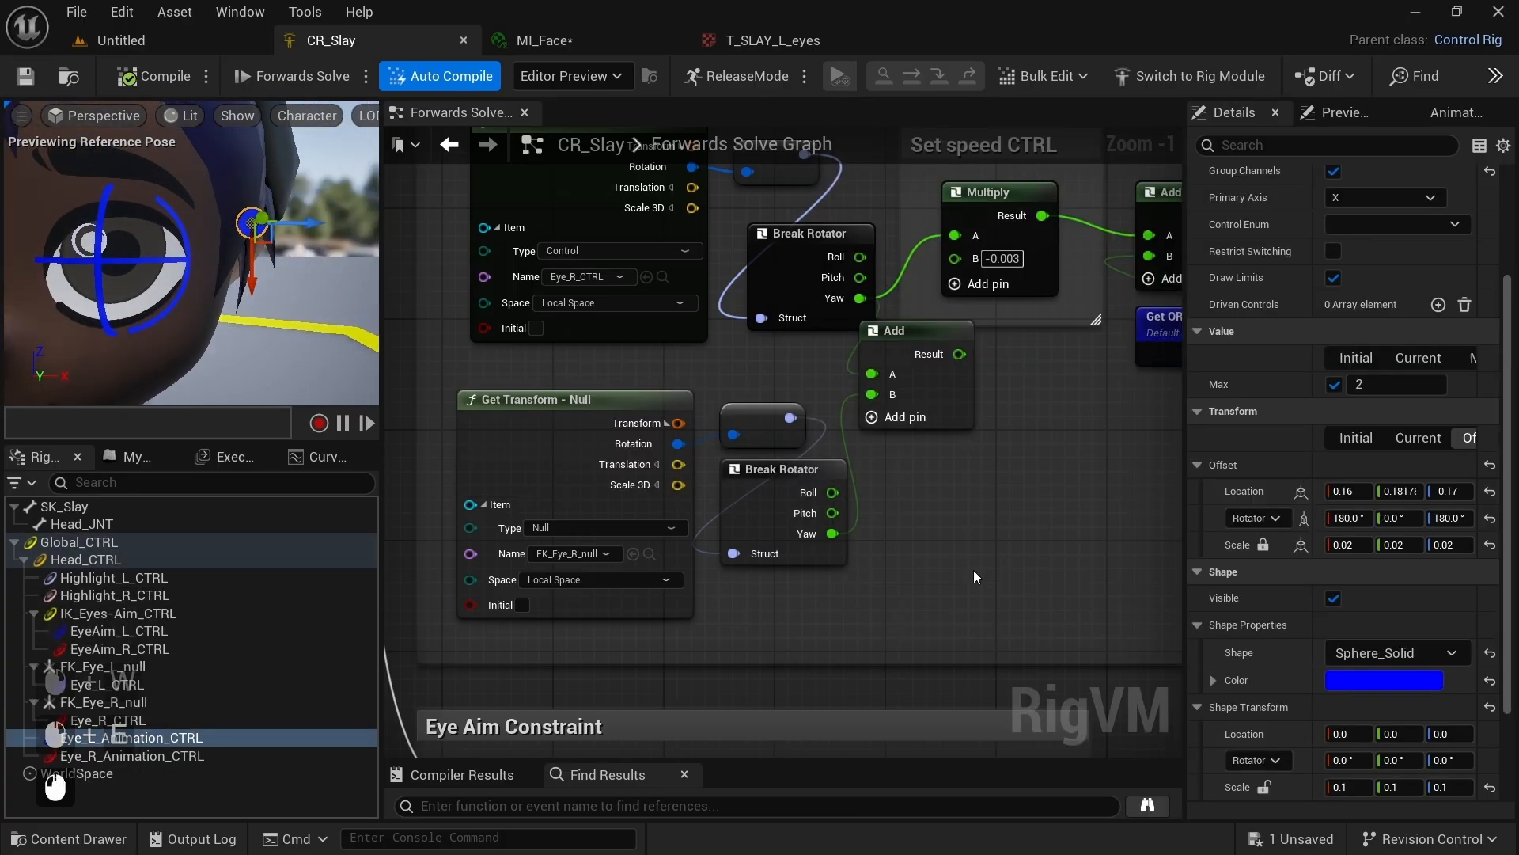
right_click_drag(969, 574, 854, 210)
scroll(831, 253, "down", 2)
right_click_drag(939, 369, 537, 294)
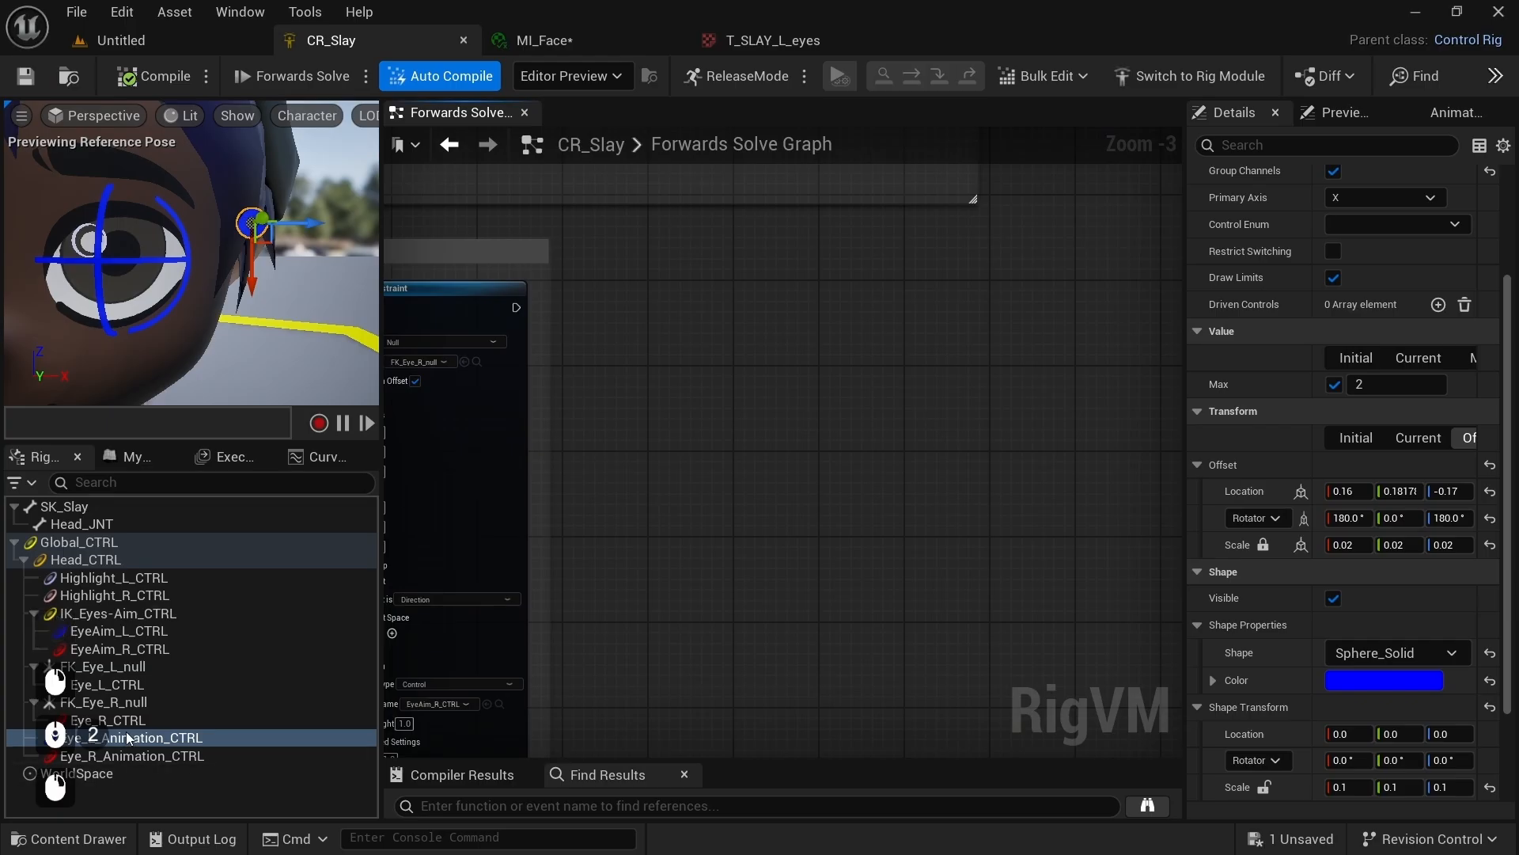
left_click_drag(129, 737, 663, 381)
left_click(712, 390)
Step: Add a Set Curve Value node beside the control getter and assign it the L_Eye_Animation curve
right_click(787, 333)
type("set curve")
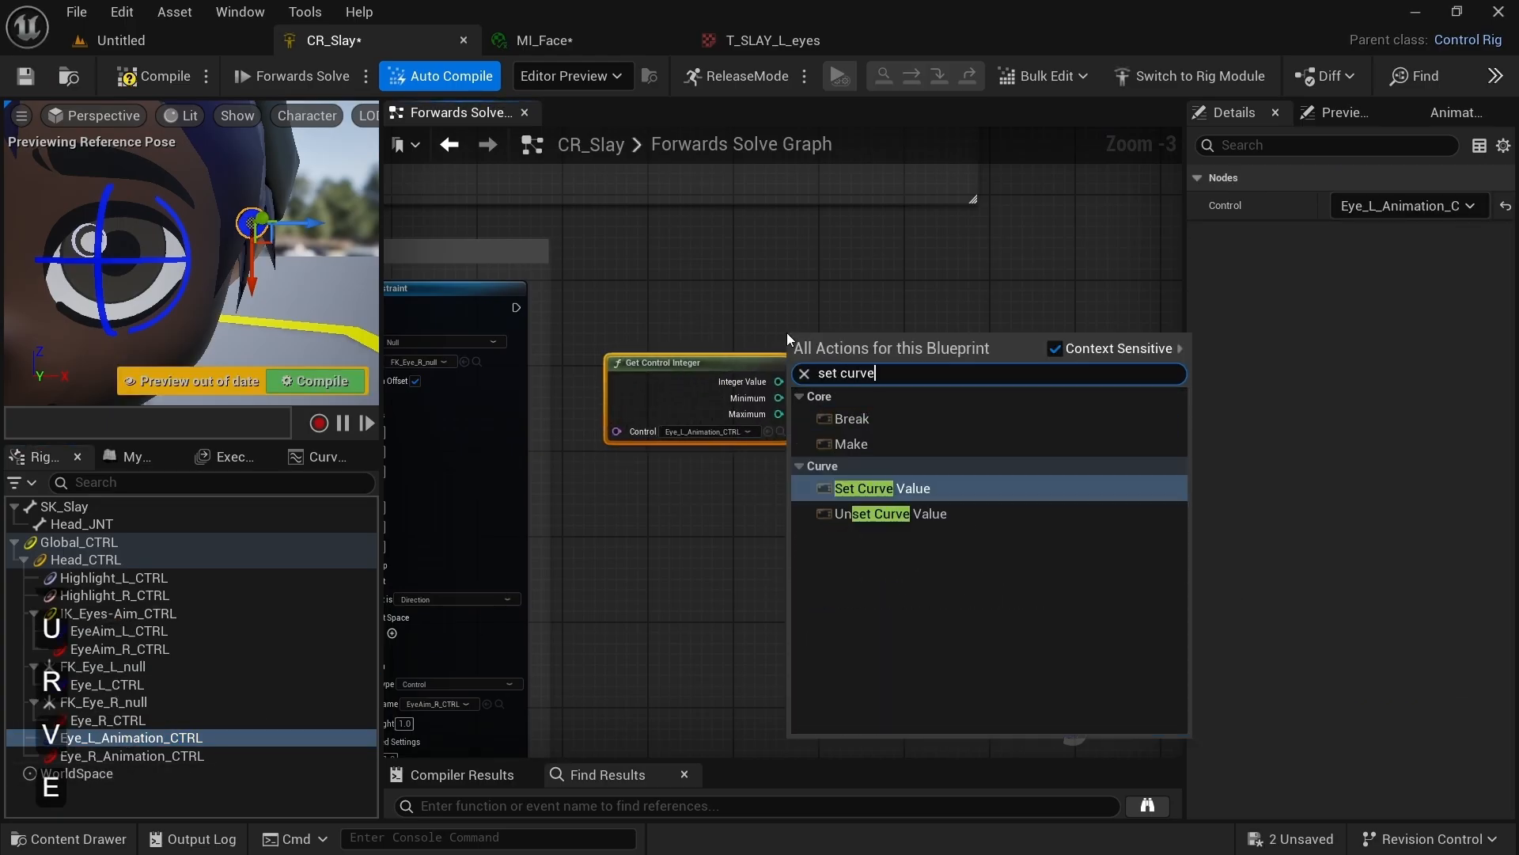
key("Return")
left_click_drag(827, 330, 899, 323)
left_click(886, 347)
type("anim")
left_click(876, 382)
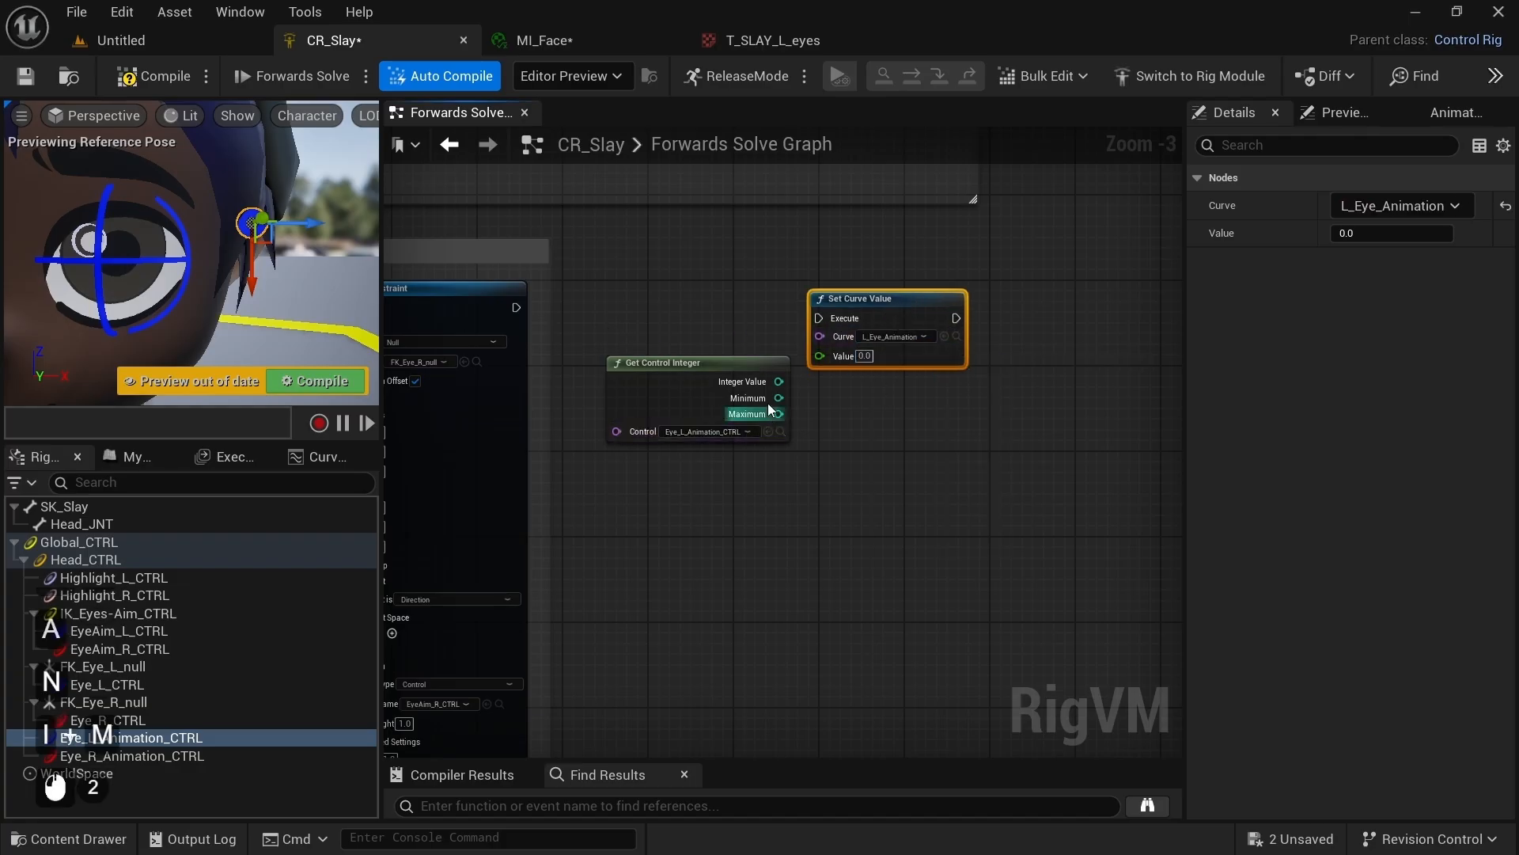
Step: Feed the control's Integer Value into the curve's Value and chain Set Curve Value after the right-eye aim constraint
left_click_drag(779, 381, 820, 356)
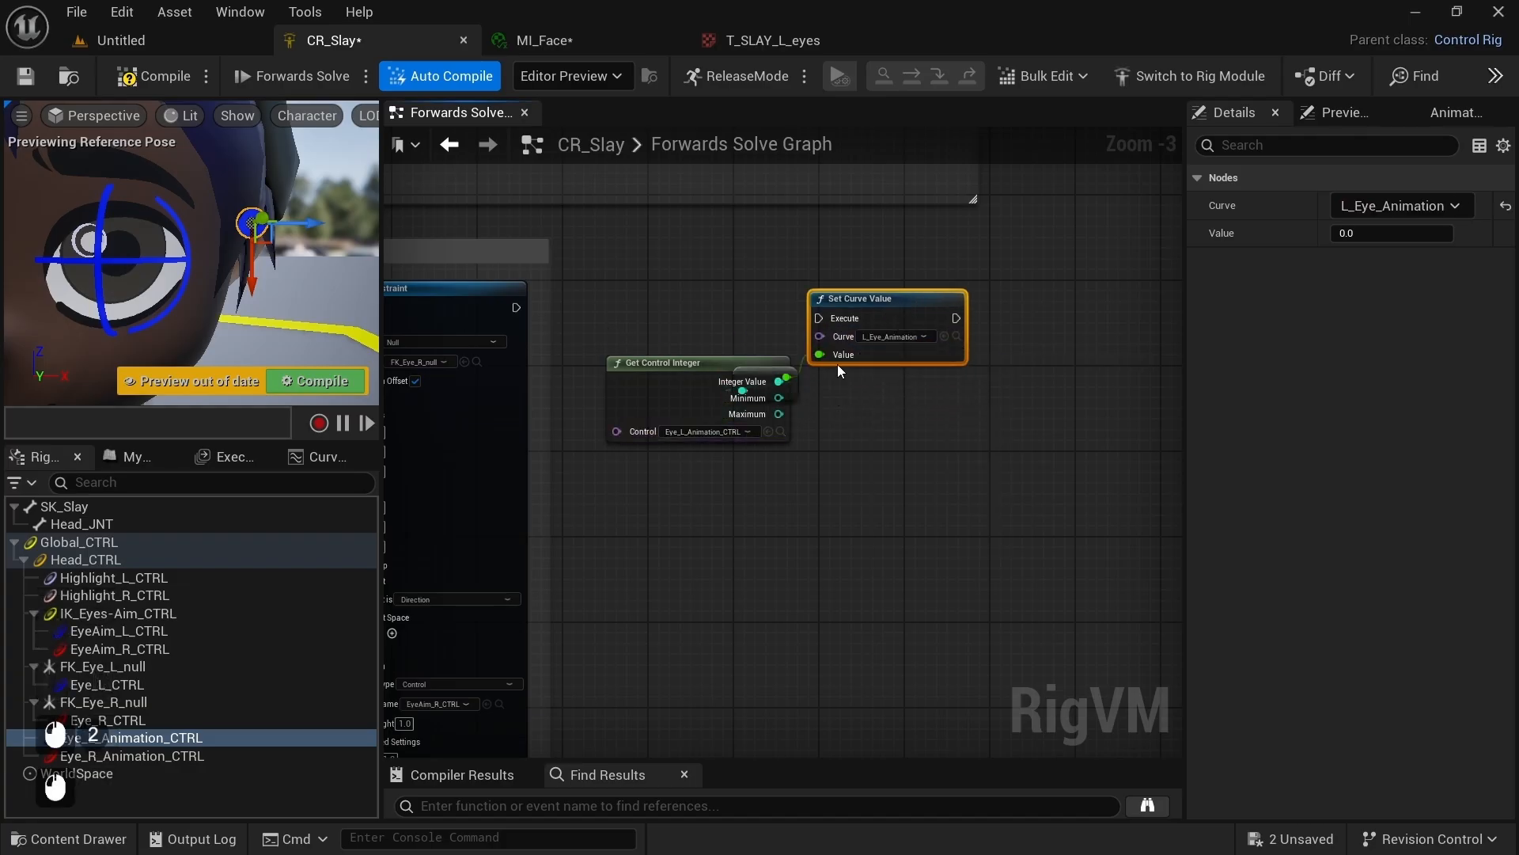
left_click_drag(714, 368, 737, 402)
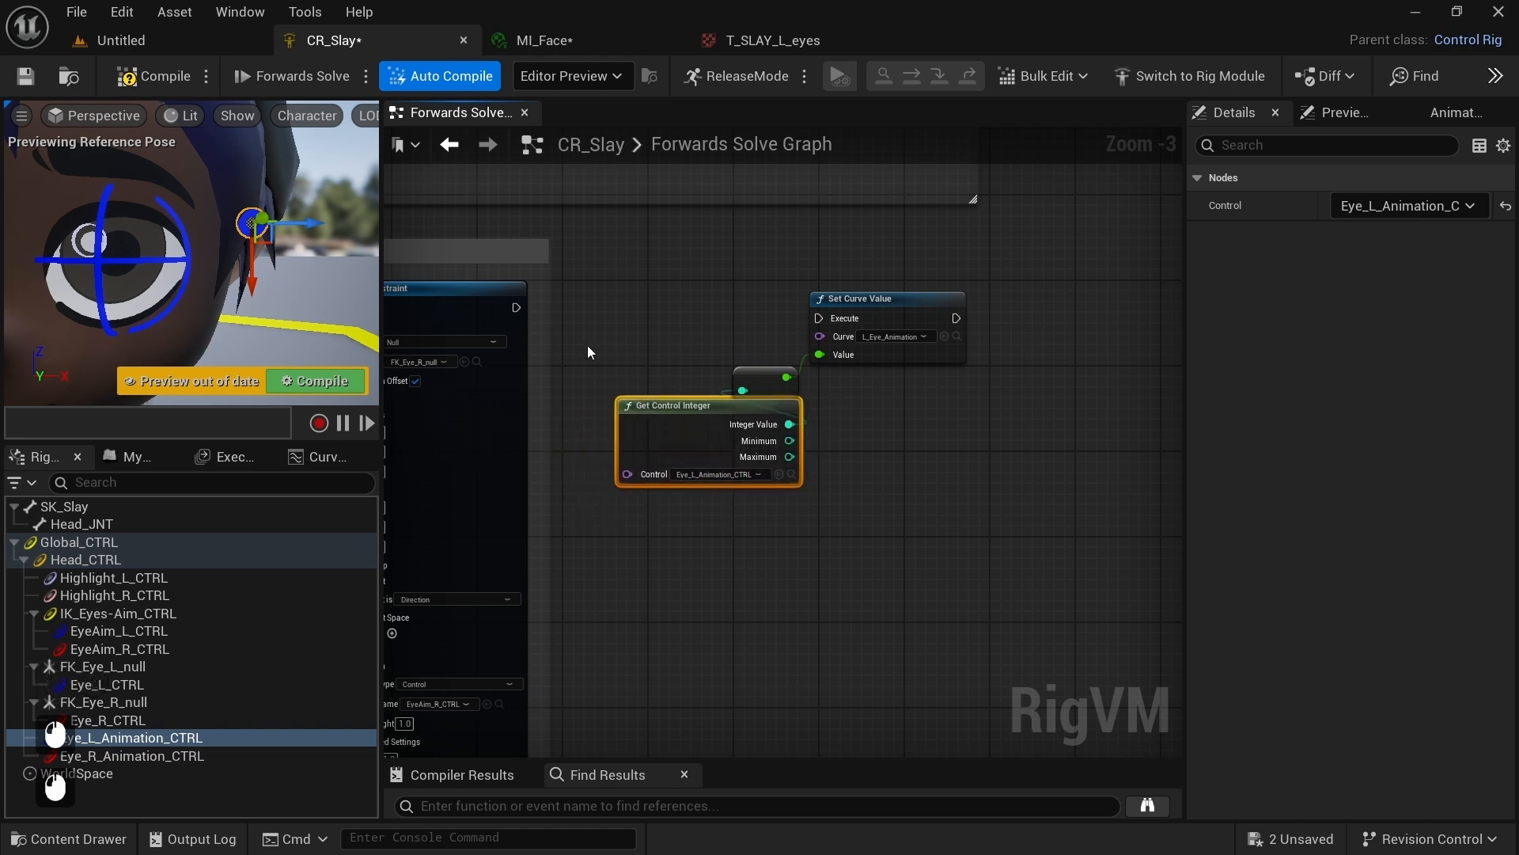
left_click_drag(514, 307, 900, 296)
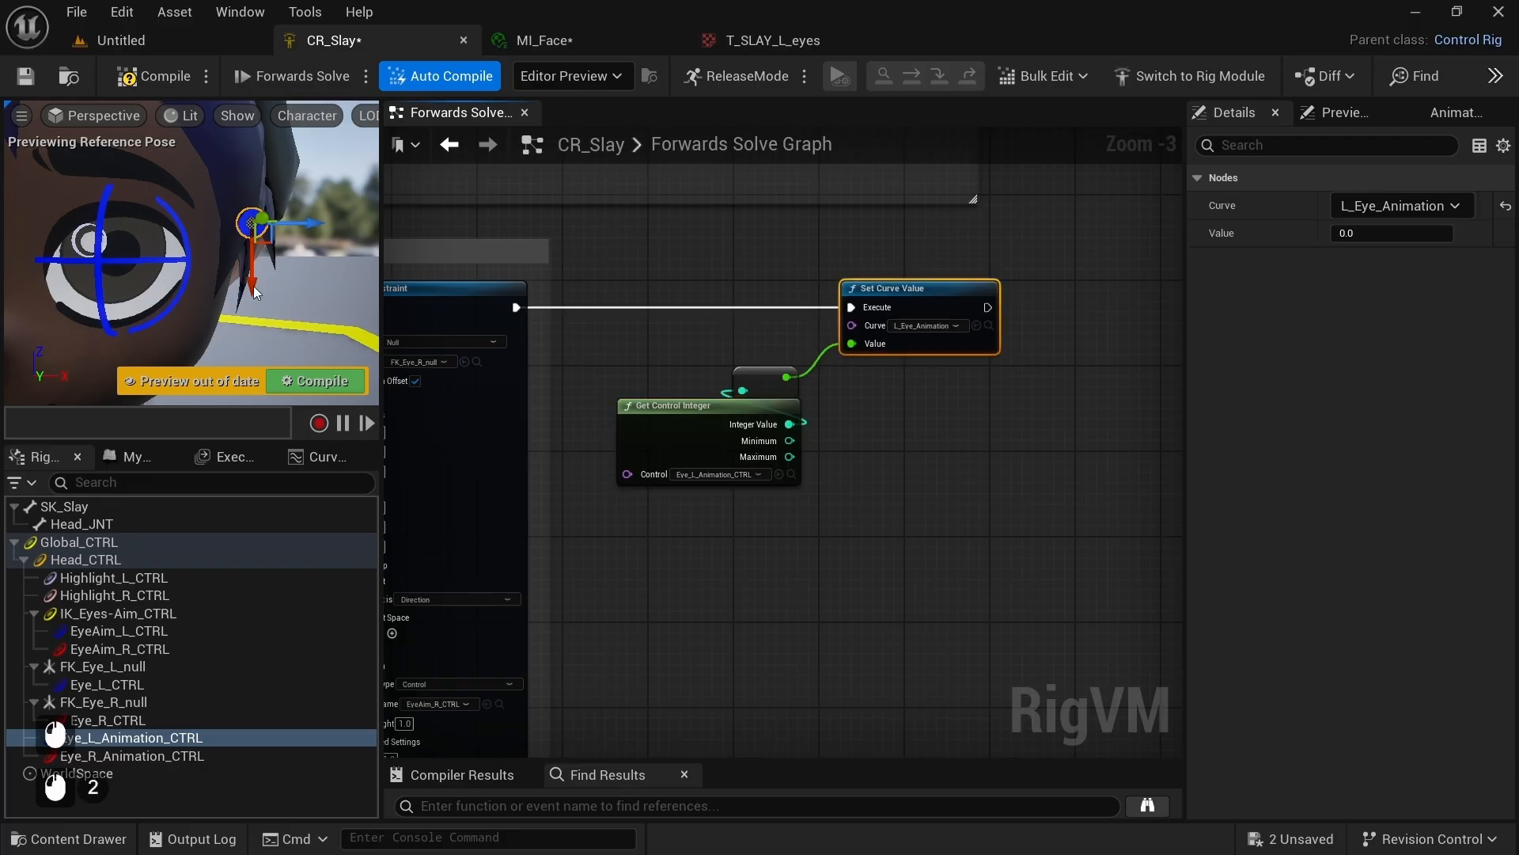
Step: Test the left eye animation by moving Eye_L_Animation_CTRL in the viewport
left_click_drag(254, 293, 282, 254)
key("s")
key("a")
right_click_drag(281, 269, 235, 274)
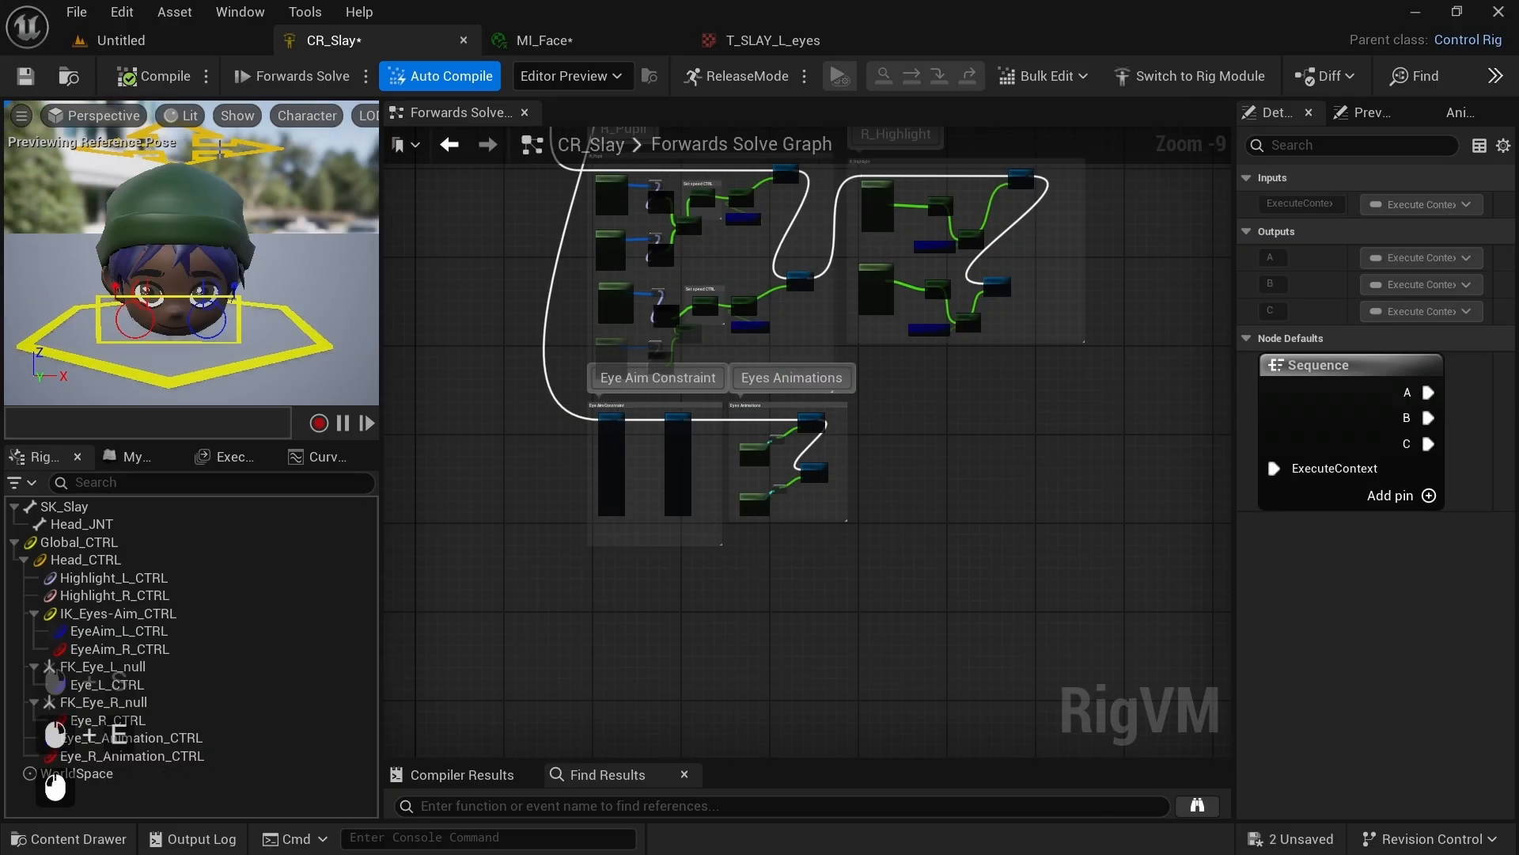
Step: Test the eye aim by rotating Head_CTRL and moving IK_Eyes-Aim_CTRL in the viewport
left_click(190, 299)
key("e")
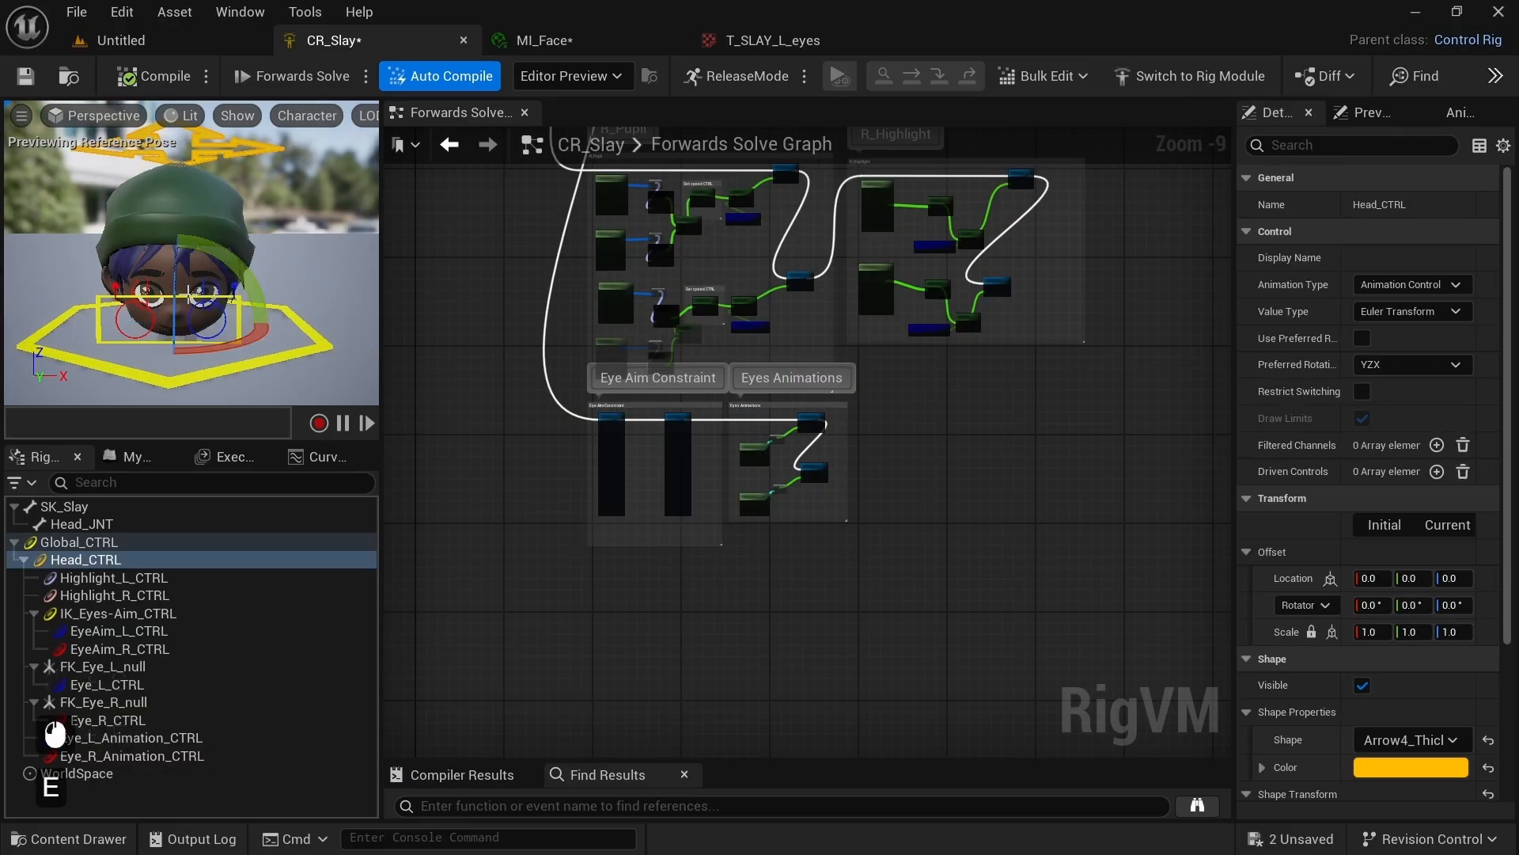
left_click_drag(250, 345, 194, 348)
left_click_drag(300, 339, 84, 310)
left_click(296, 295)
key("w")
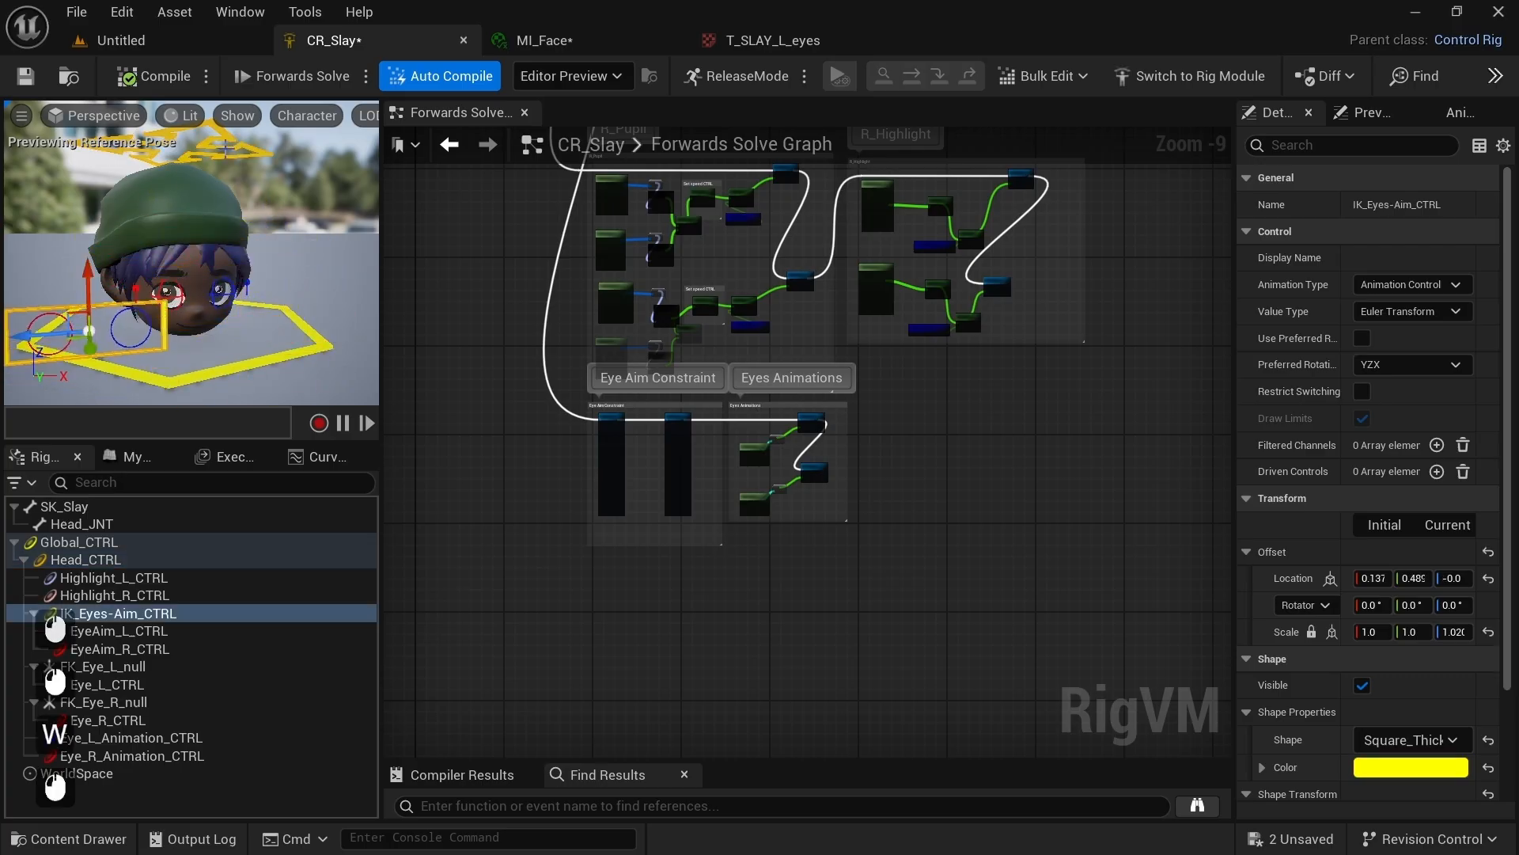
Step: Test rotating Head_CTRL and Global_CTRL in the viewport, recompiling the rig in between
left_click(222, 150)
key("e")
left_click_drag(190, 348, 113, 344)
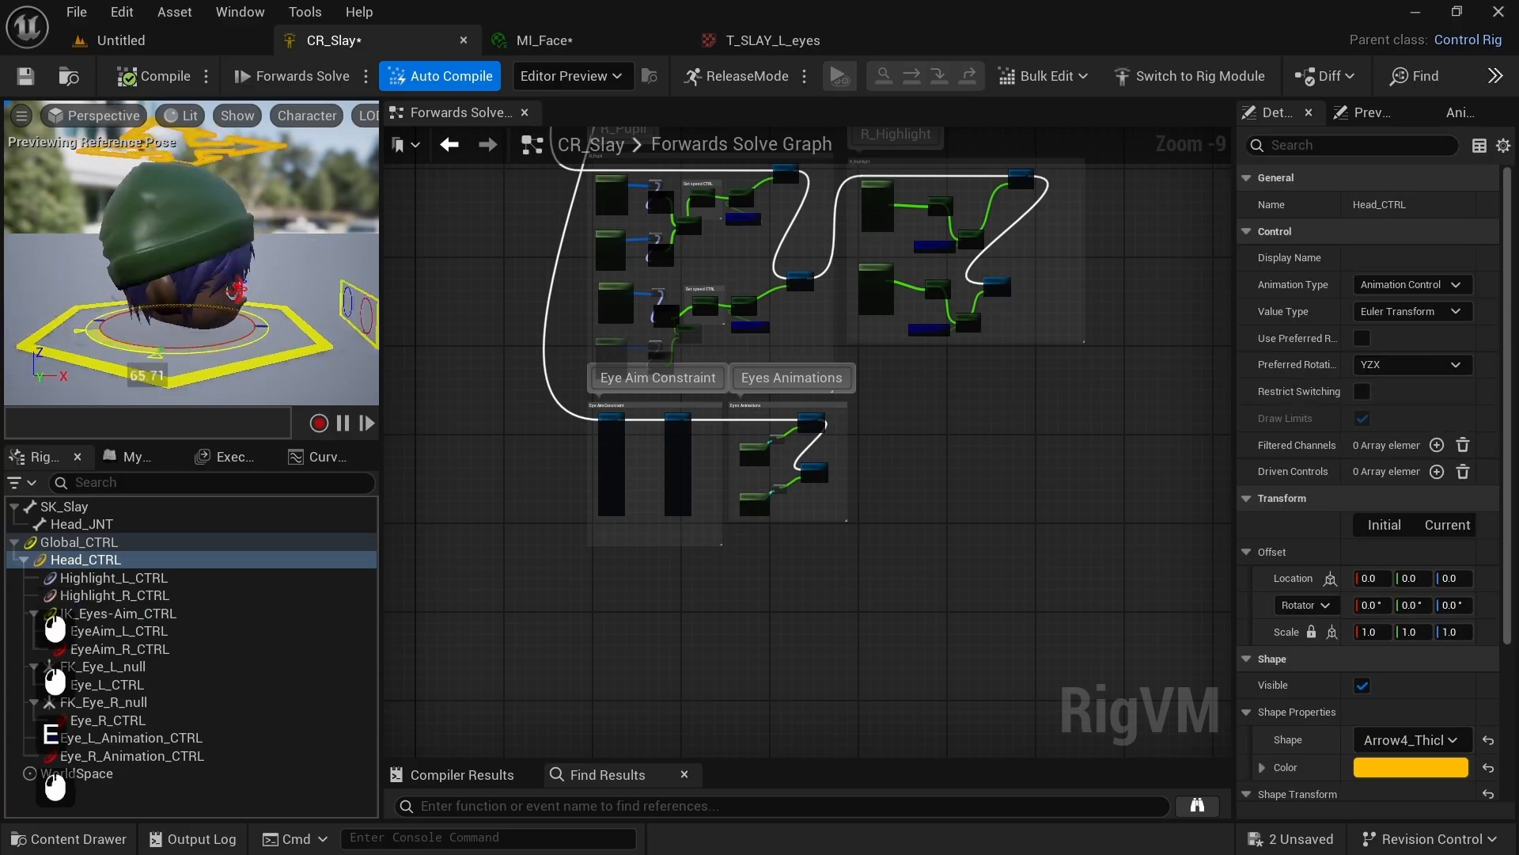
left_click(163, 82)
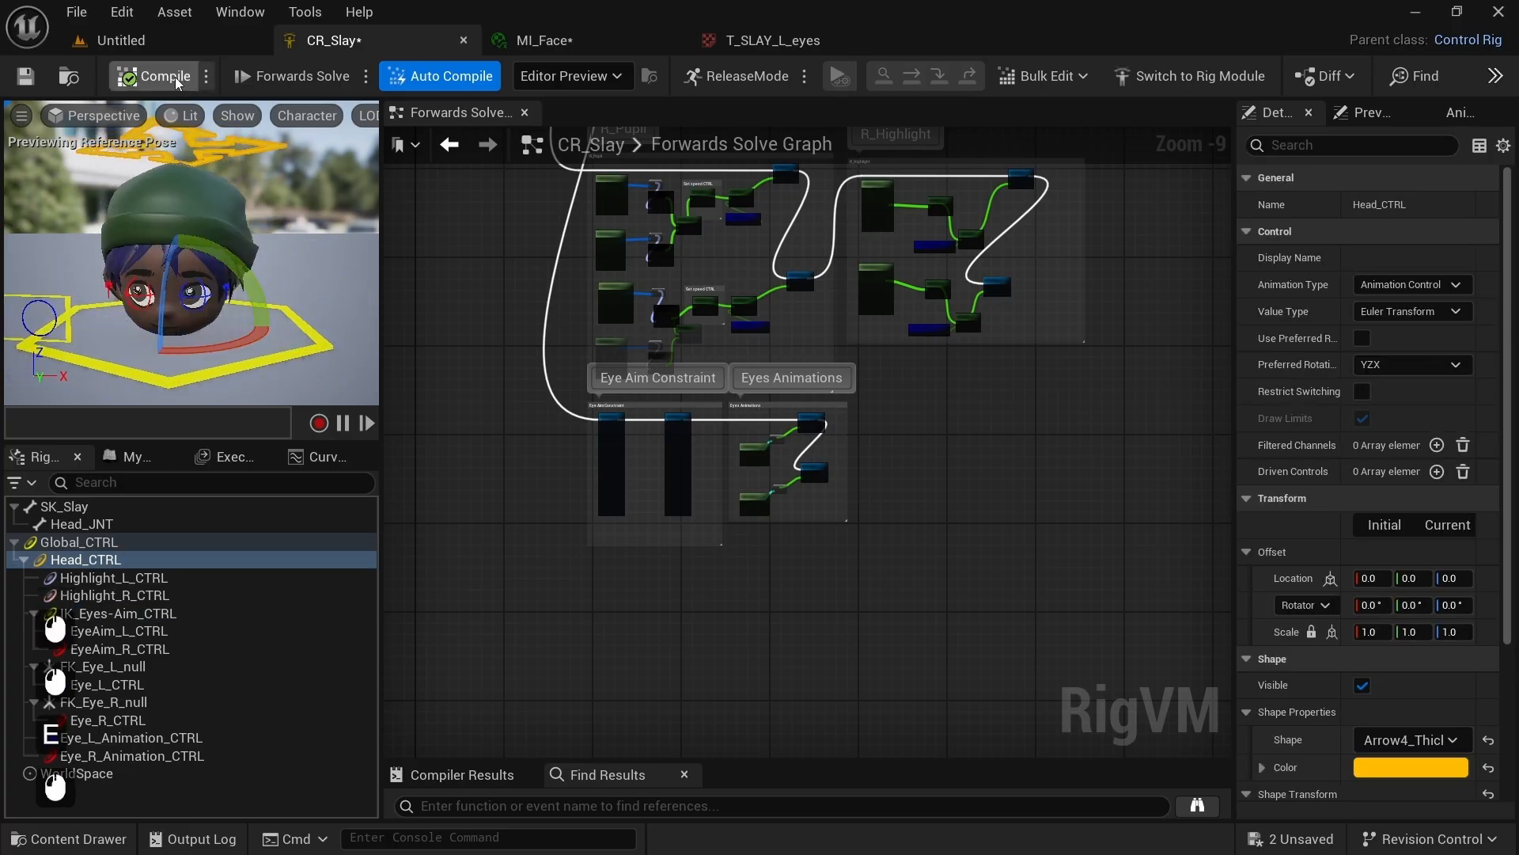
left_click(258, 361)
left_click_drag(218, 348, 178, 342)
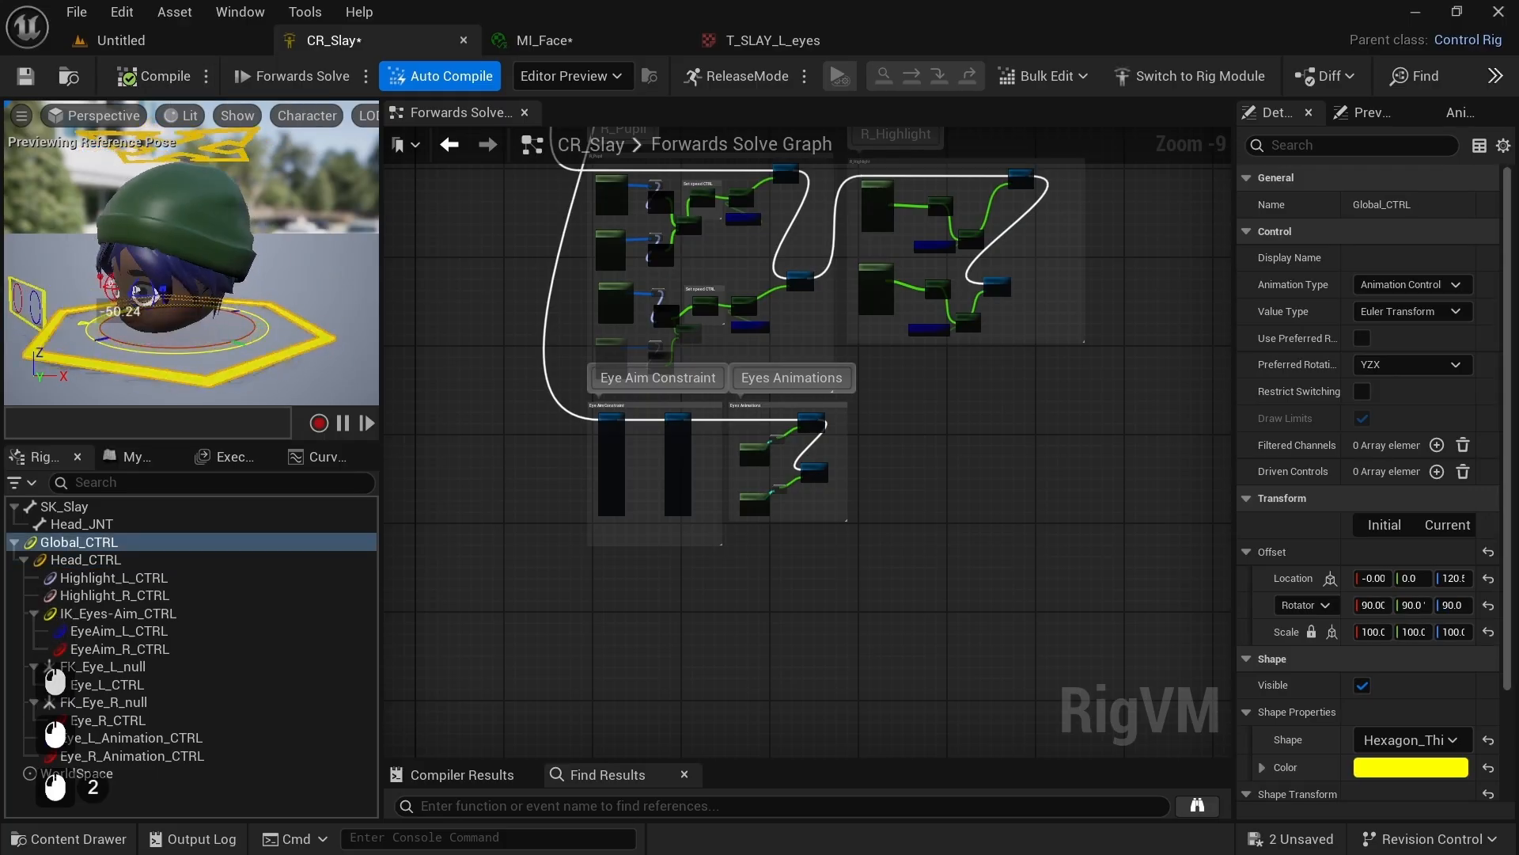
Step: Switch to the drawing app and sketch a black head with two eyes above a red ellipse labelled GLOBAL
mouse_move(332, 150)
left_mouse_down()
mouse_move(278, 291)
mouse_move(308, 165)
left_mouse_up()
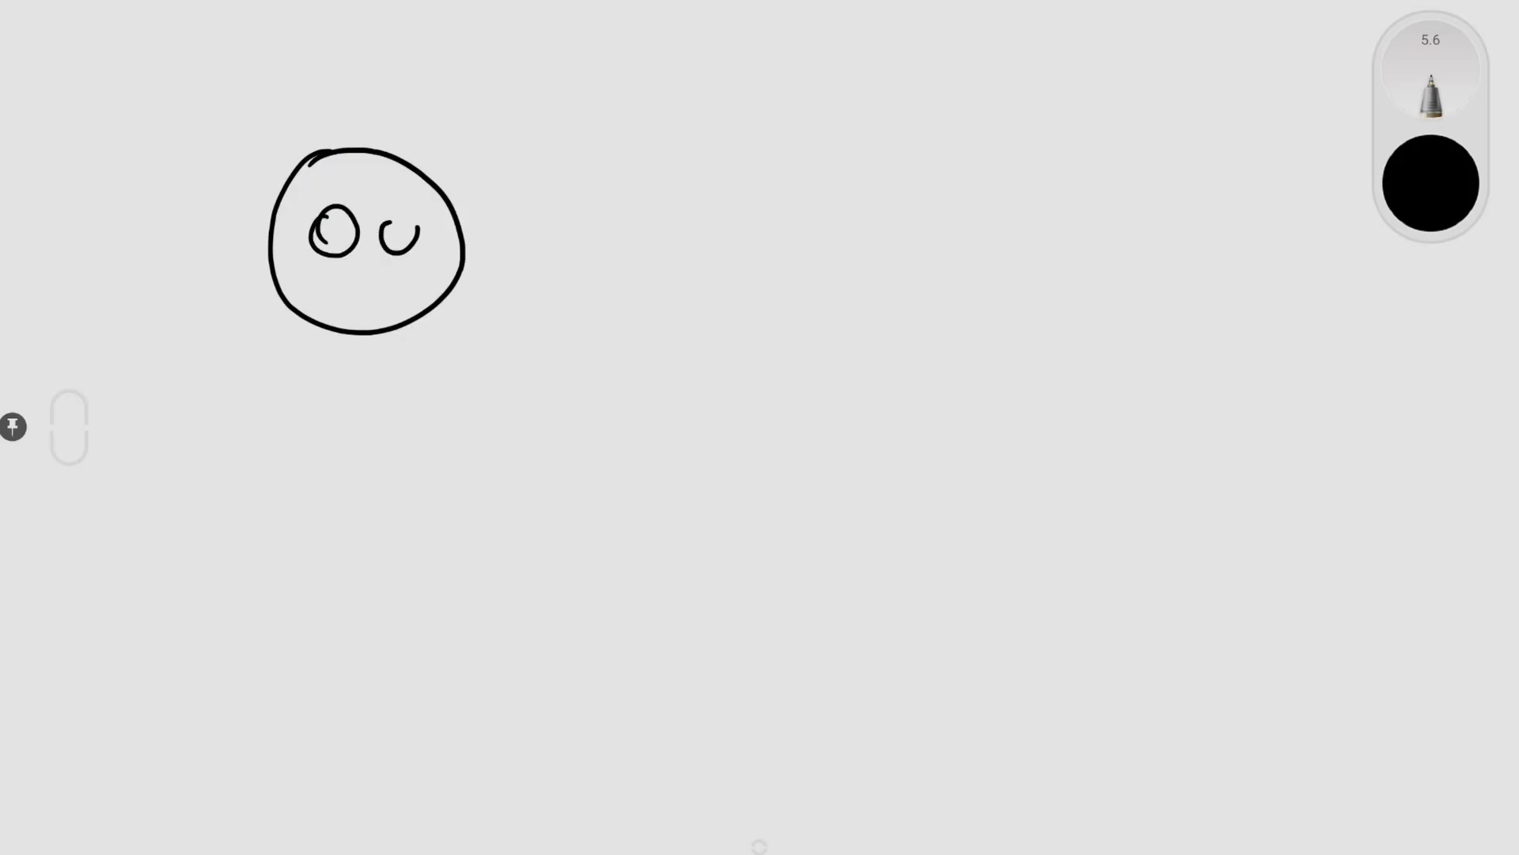
left_click_drag(418, 227, 383, 240)
left_click(1430, 182)
left_click(1296, 366)
left_click(1262, 372)
left_click_drag(269, 315, 441, 308)
left_click_drag(294, 407, 299, 435)
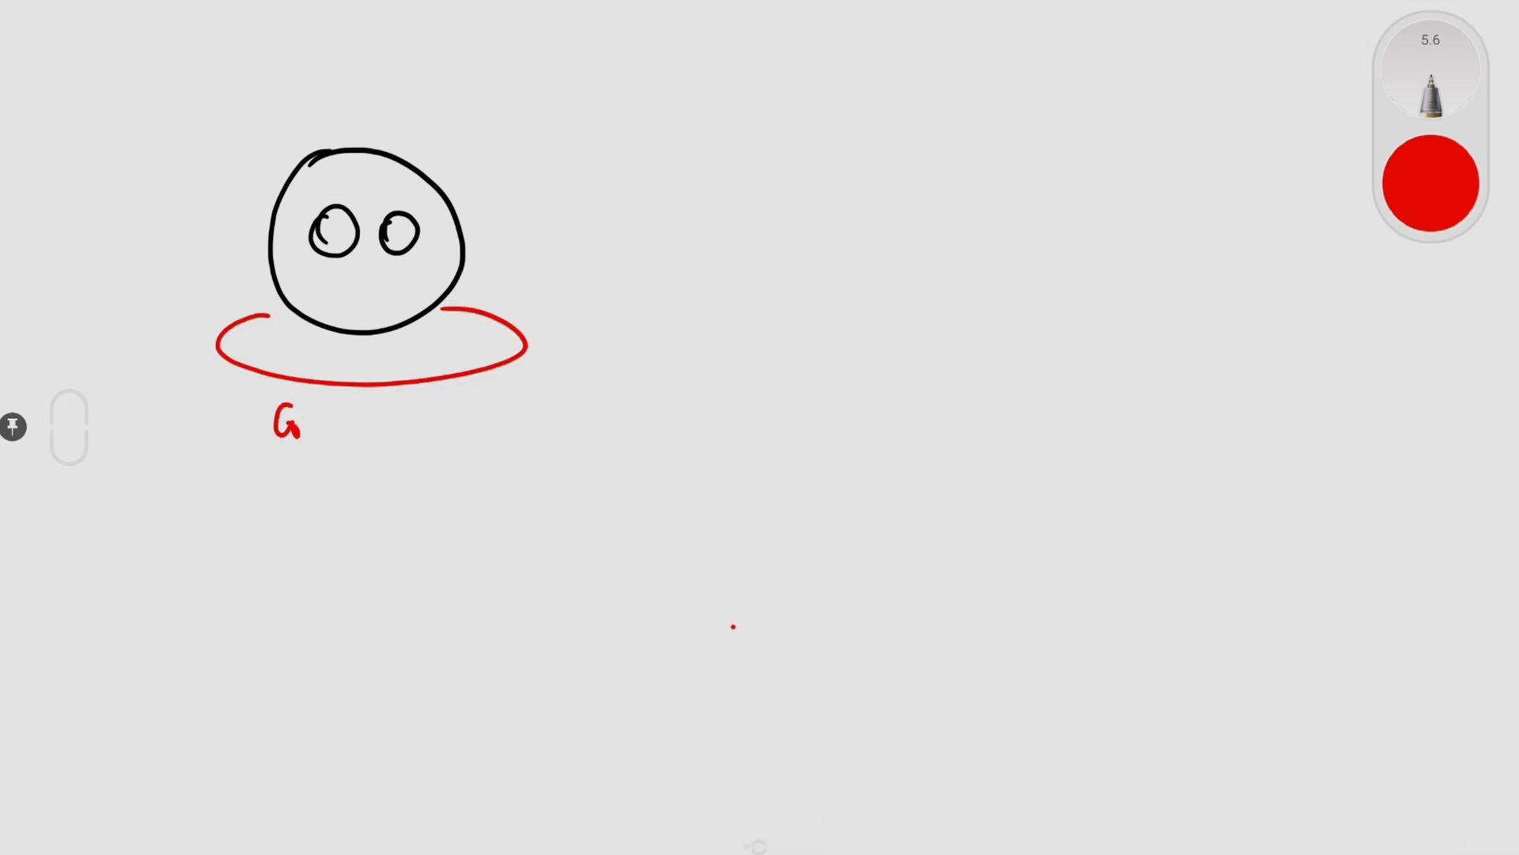
Step: Draw an orange arrow-shaped control above the sketched head and label it HEAD
left_click(1431, 183)
left_click(1242, 268)
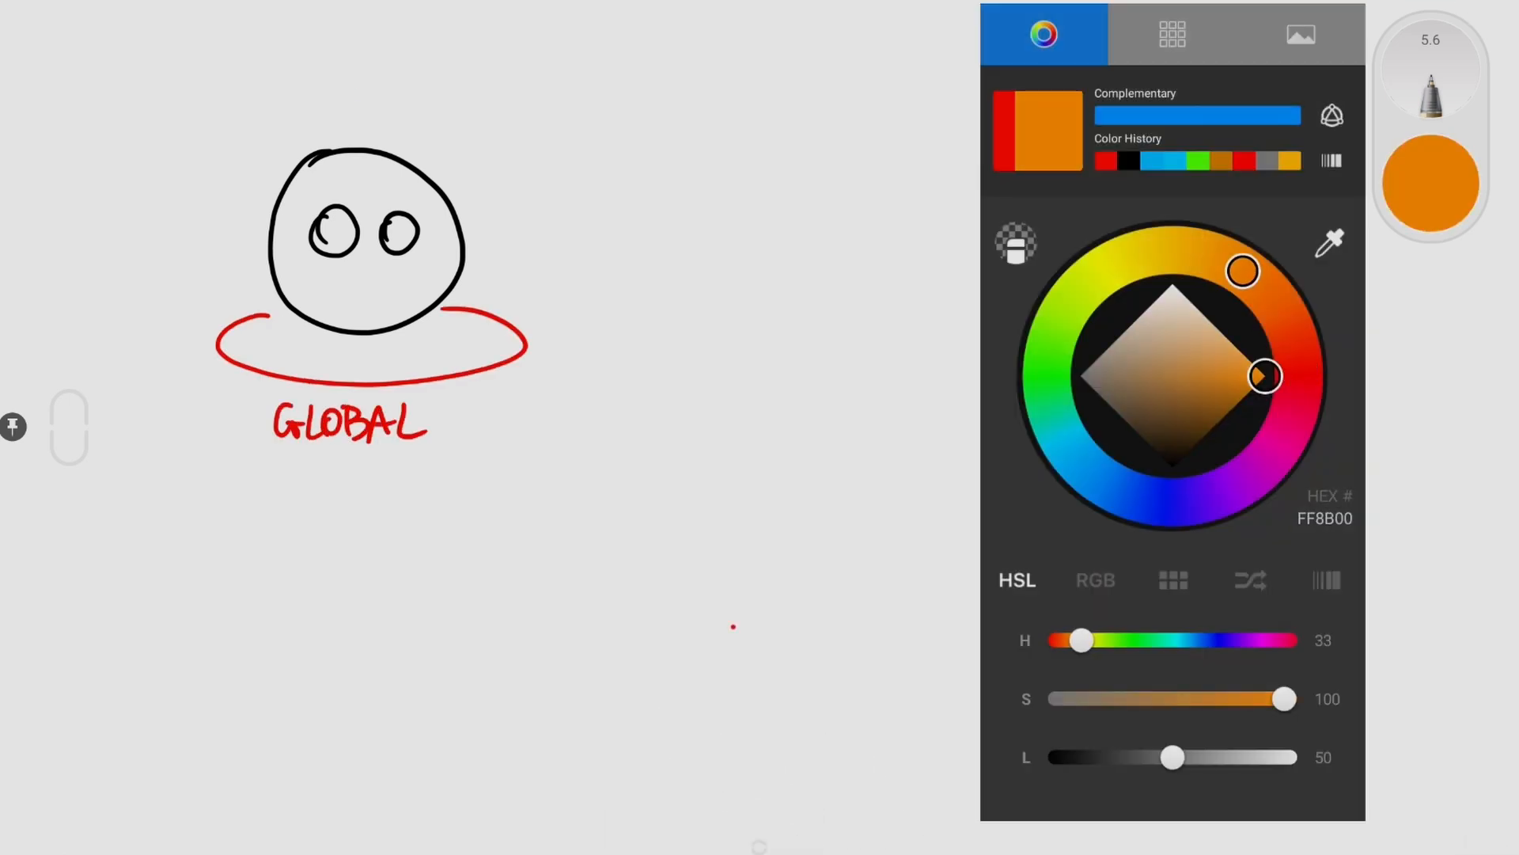
left_click_drag(362, 70, 366, 117)
left_click_drag(349, 116, 354, 68)
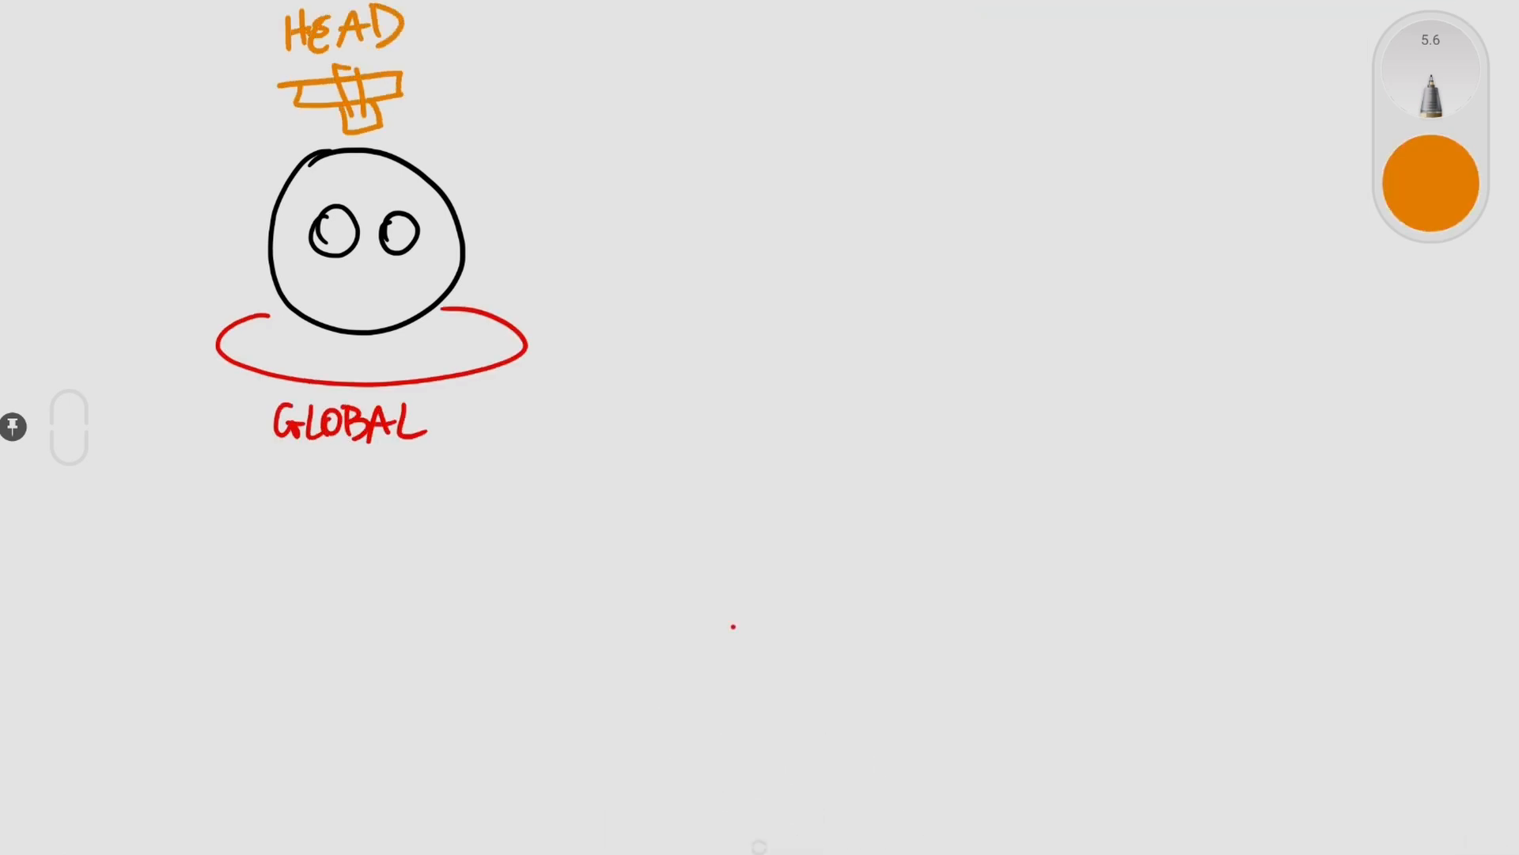
Step: Box the sketched eyes in green, linking them by a green arrow to the HEAD control and a blue arrow to the GLOBAL ellipse
left_click(1450, 188)
left_click(1048, 357)
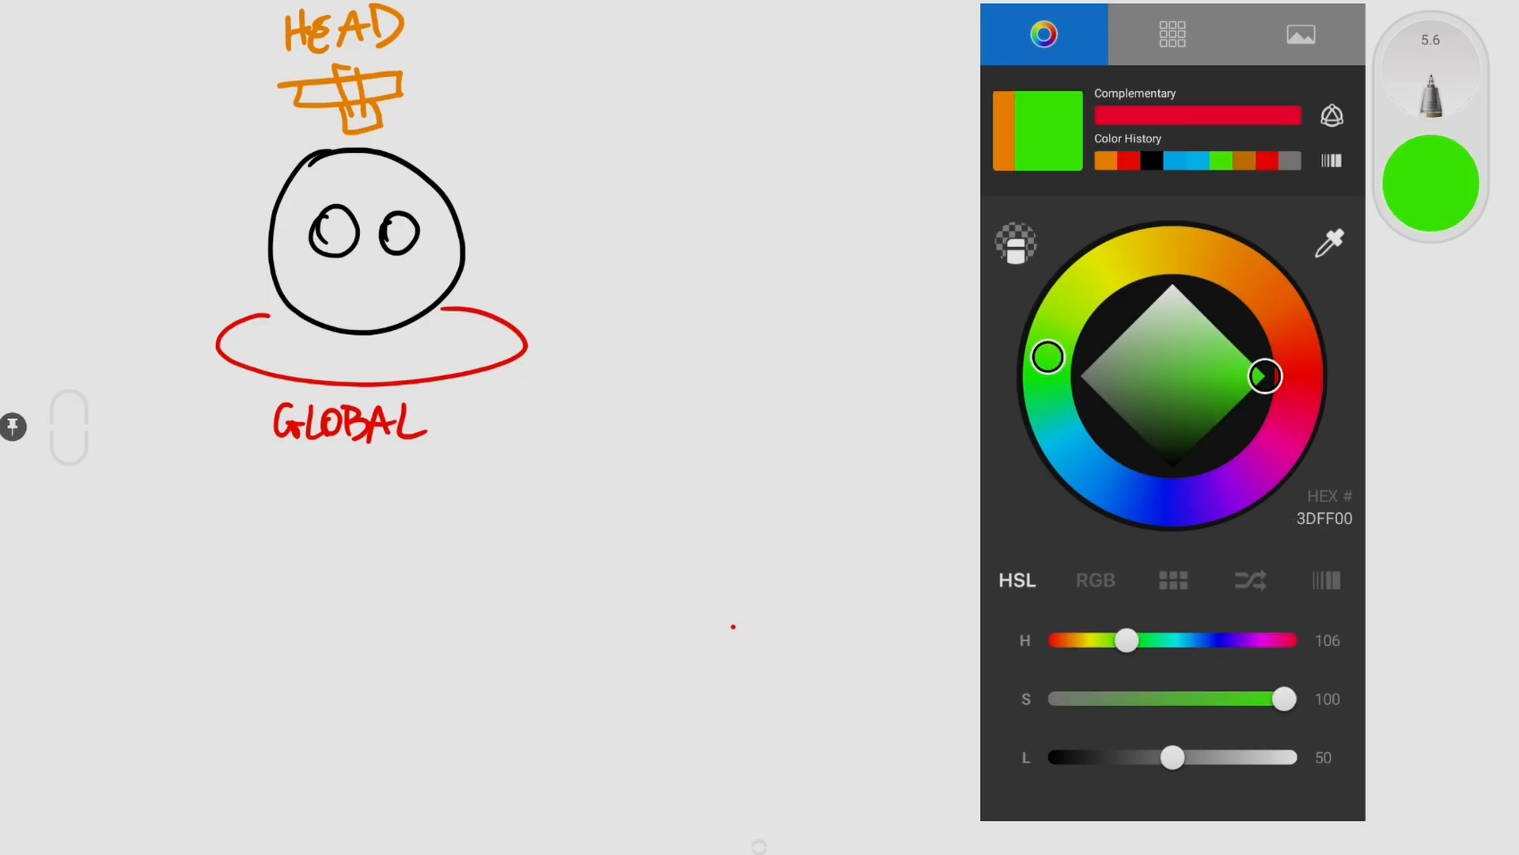
left_click_drag(298, 197, 299, 248)
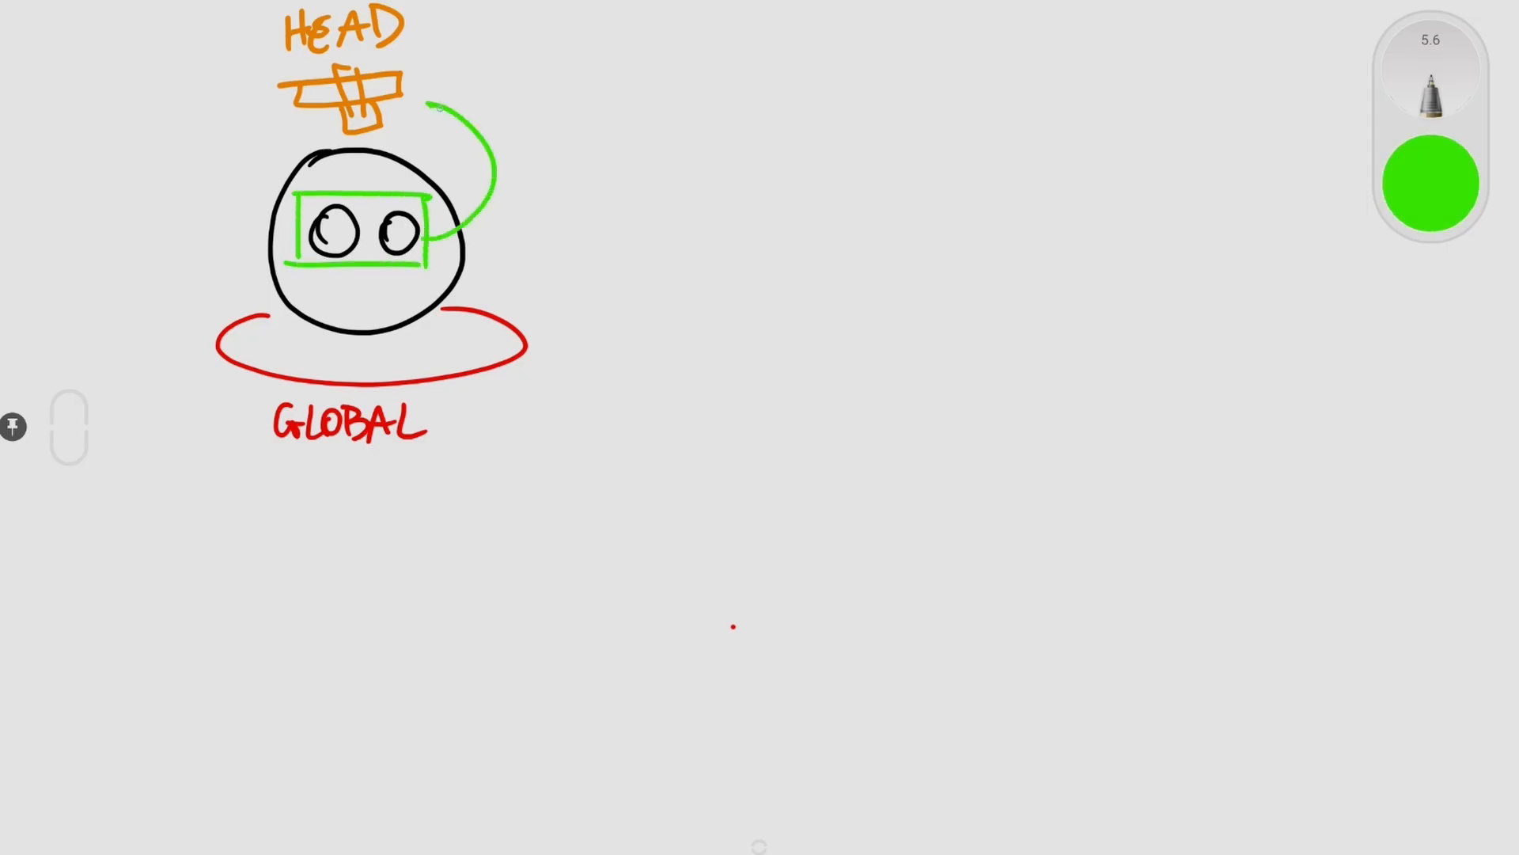
left_click(1431, 183)
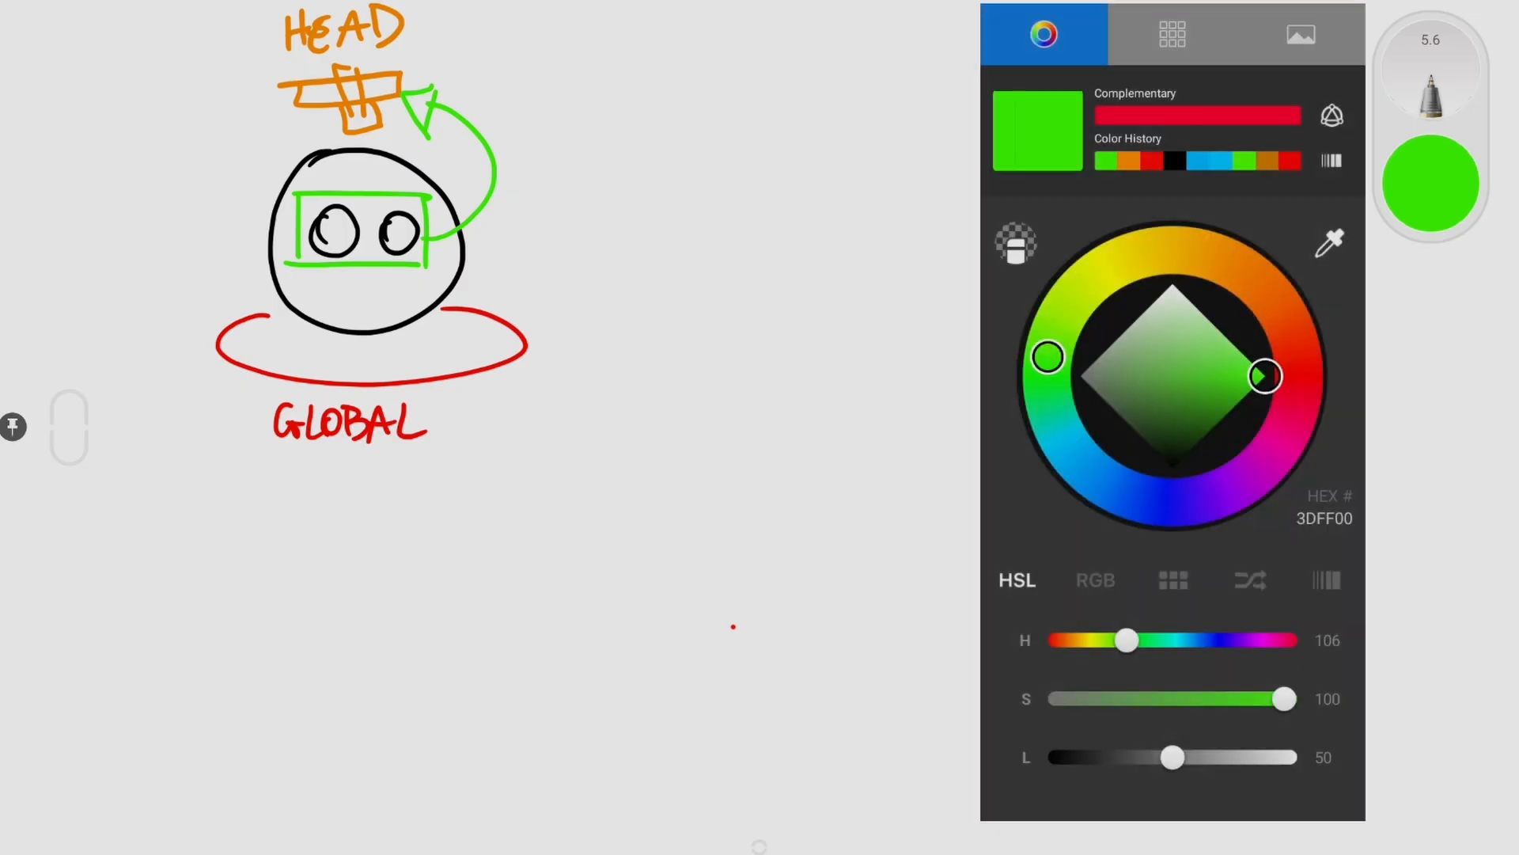
left_click(1076, 457)
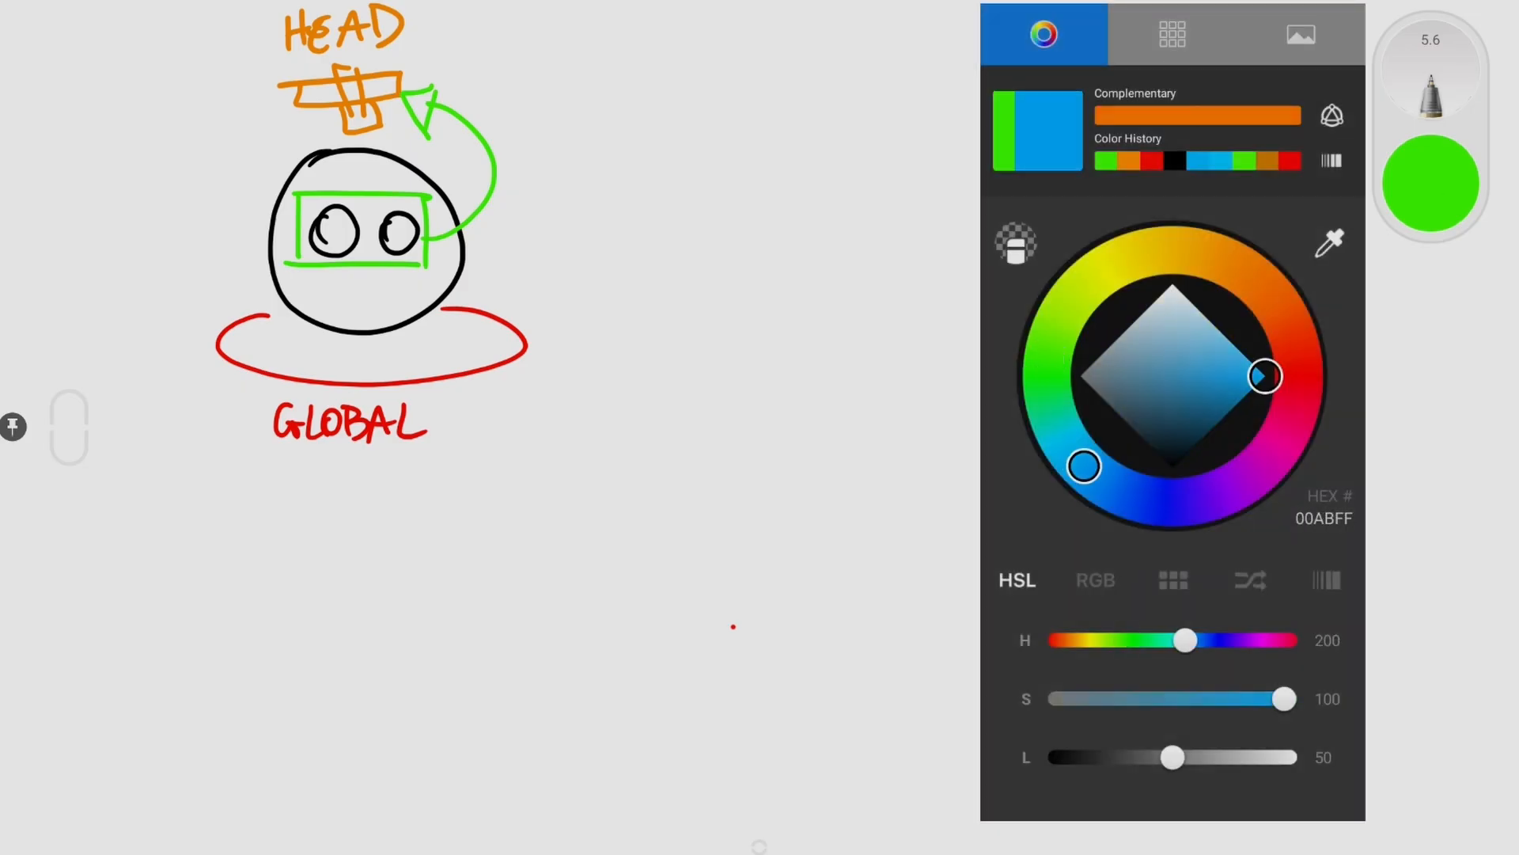
left_click(443, 242)
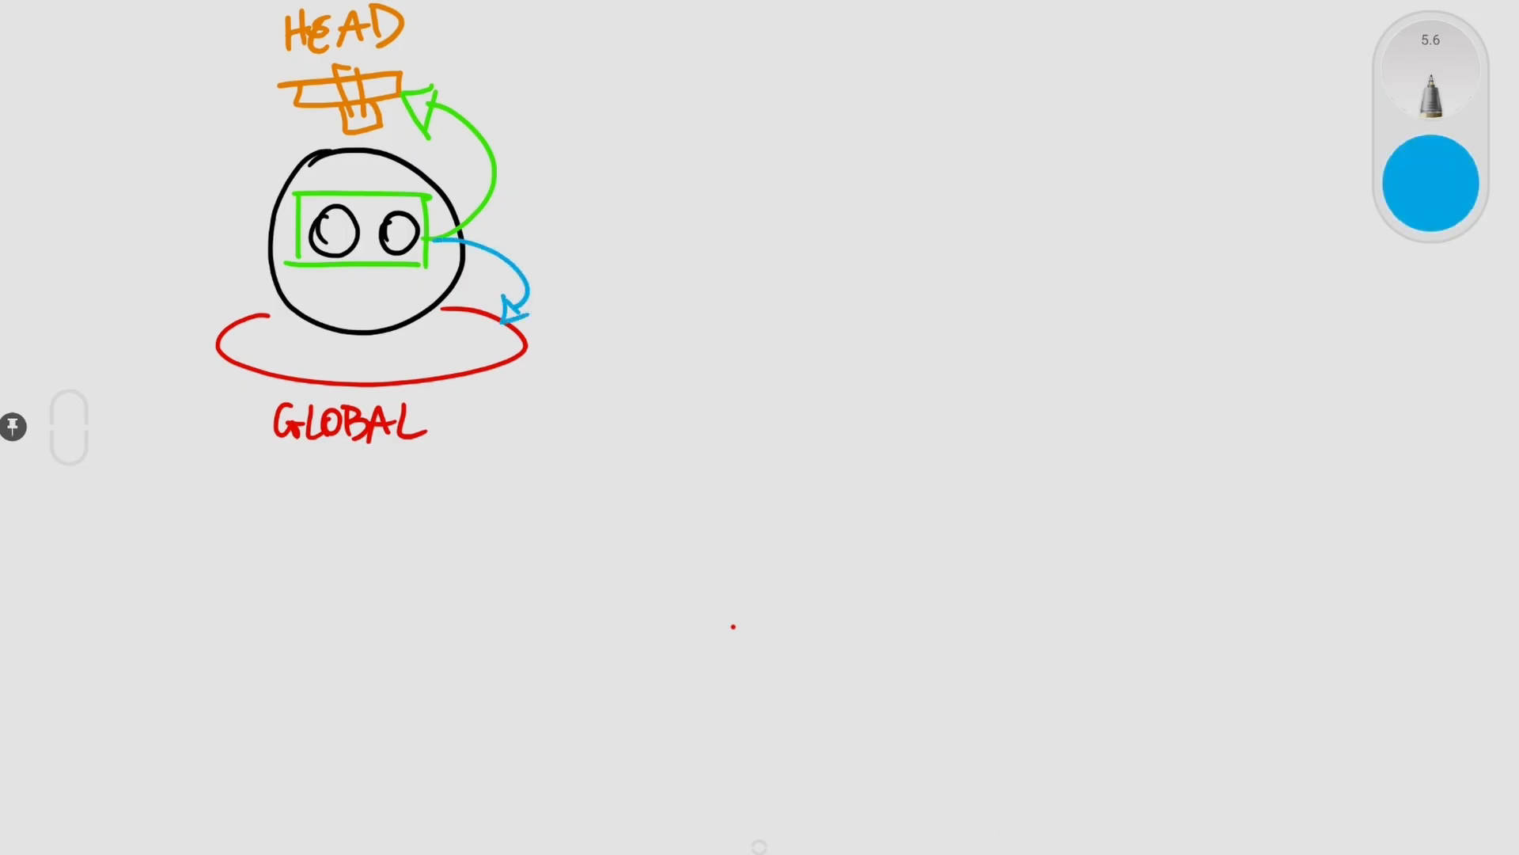
Step: Write a black hierarchy beside the sketch with GLOBAL as root, HEAD beneath it and EYE AIM beneath HEAD
left_click(1431, 182)
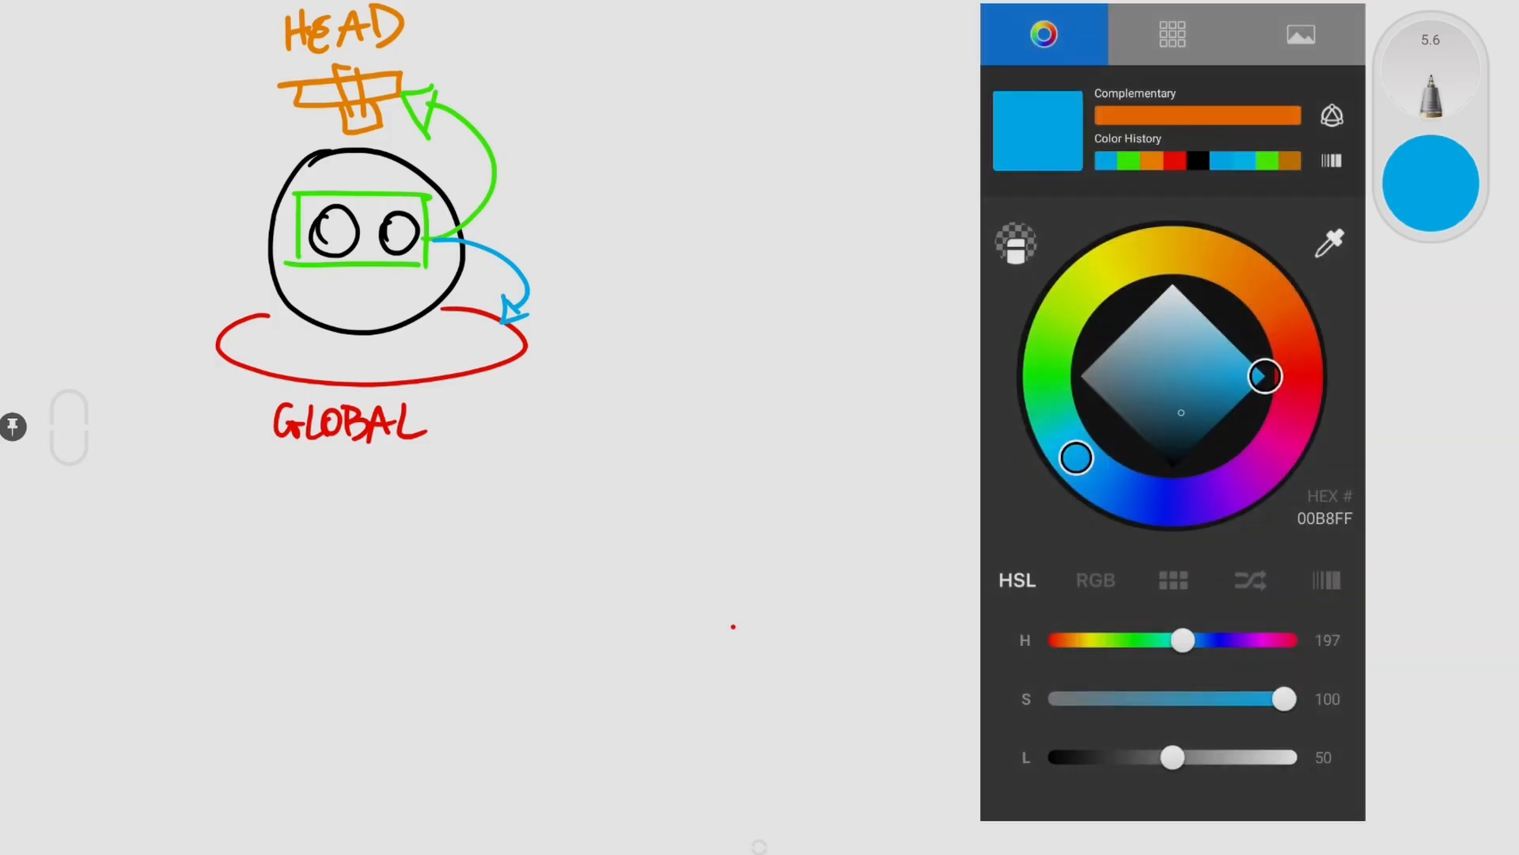
left_click(1173, 467)
left_click(649, 75)
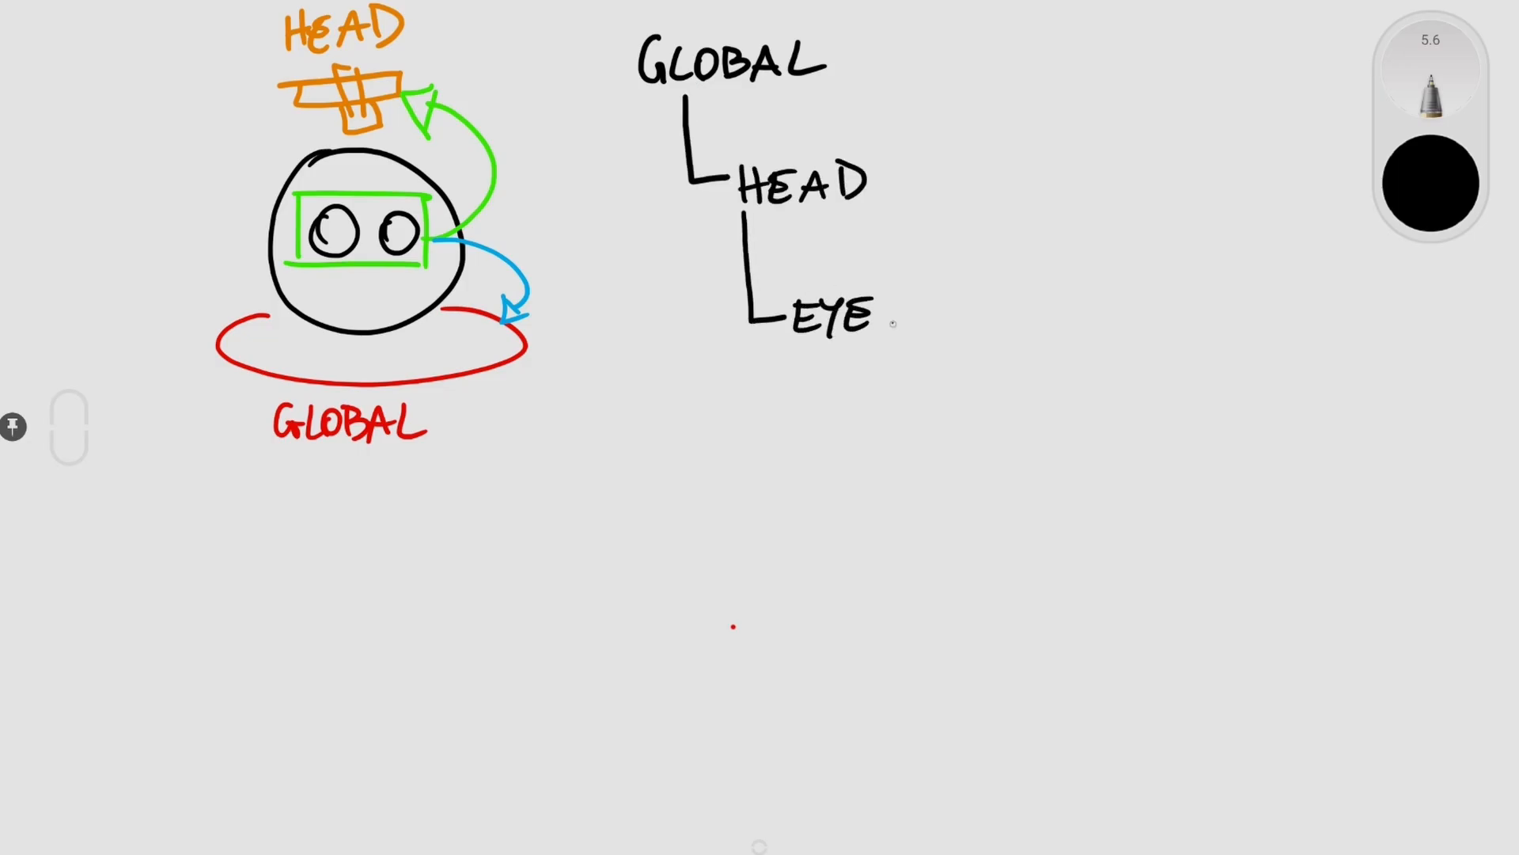
Step: Draw a thick green line between HEAD and EYE AIM in the hierarchy and label it LOCAL NULL SPACE
left_click(1430, 183)
left_click(1128, 160)
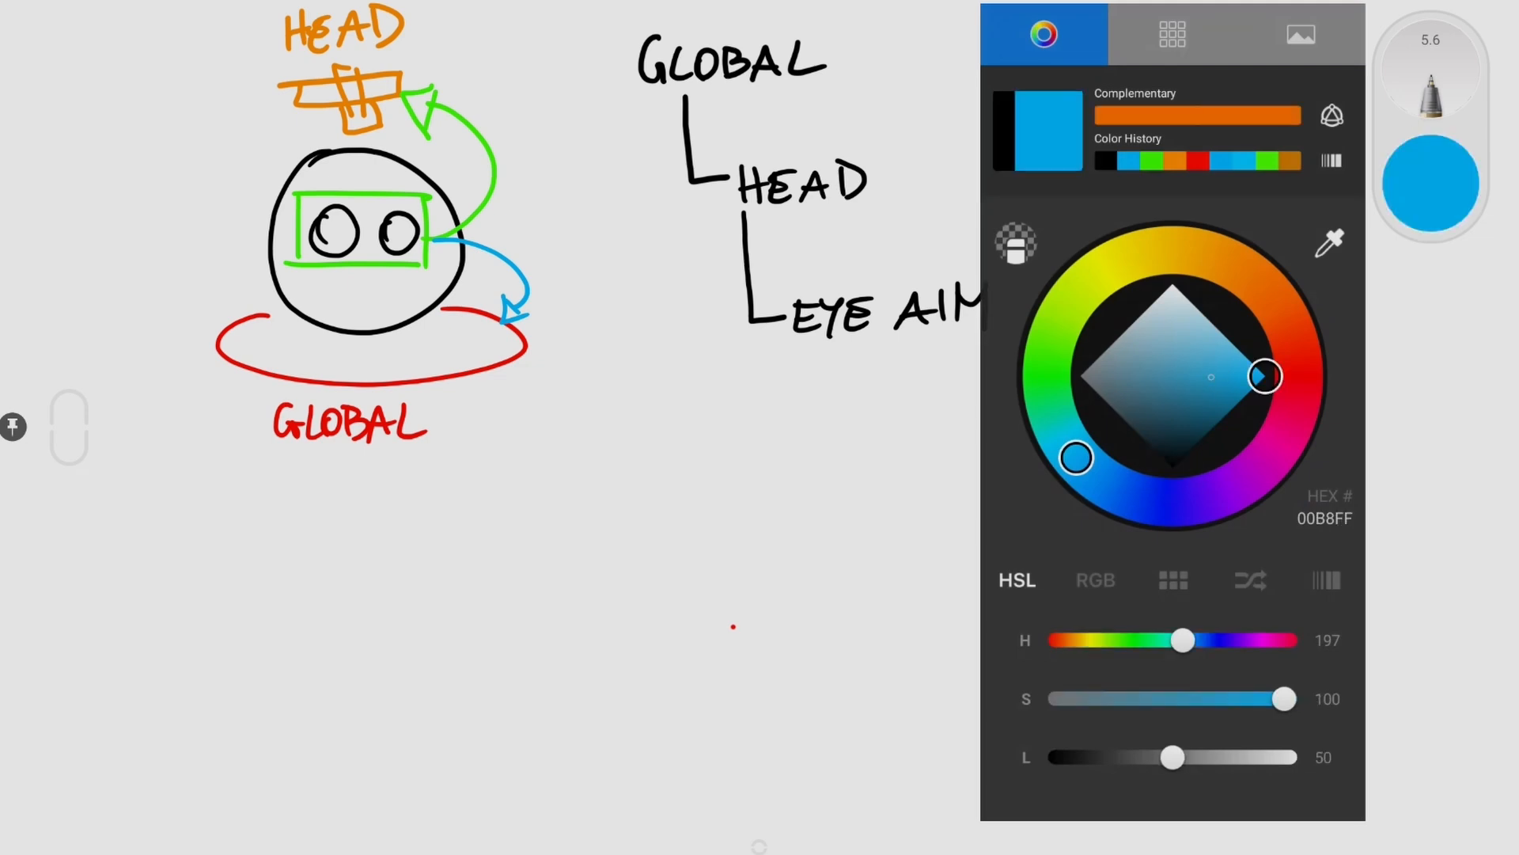
left_click(1151, 161)
left_click(872, 237)
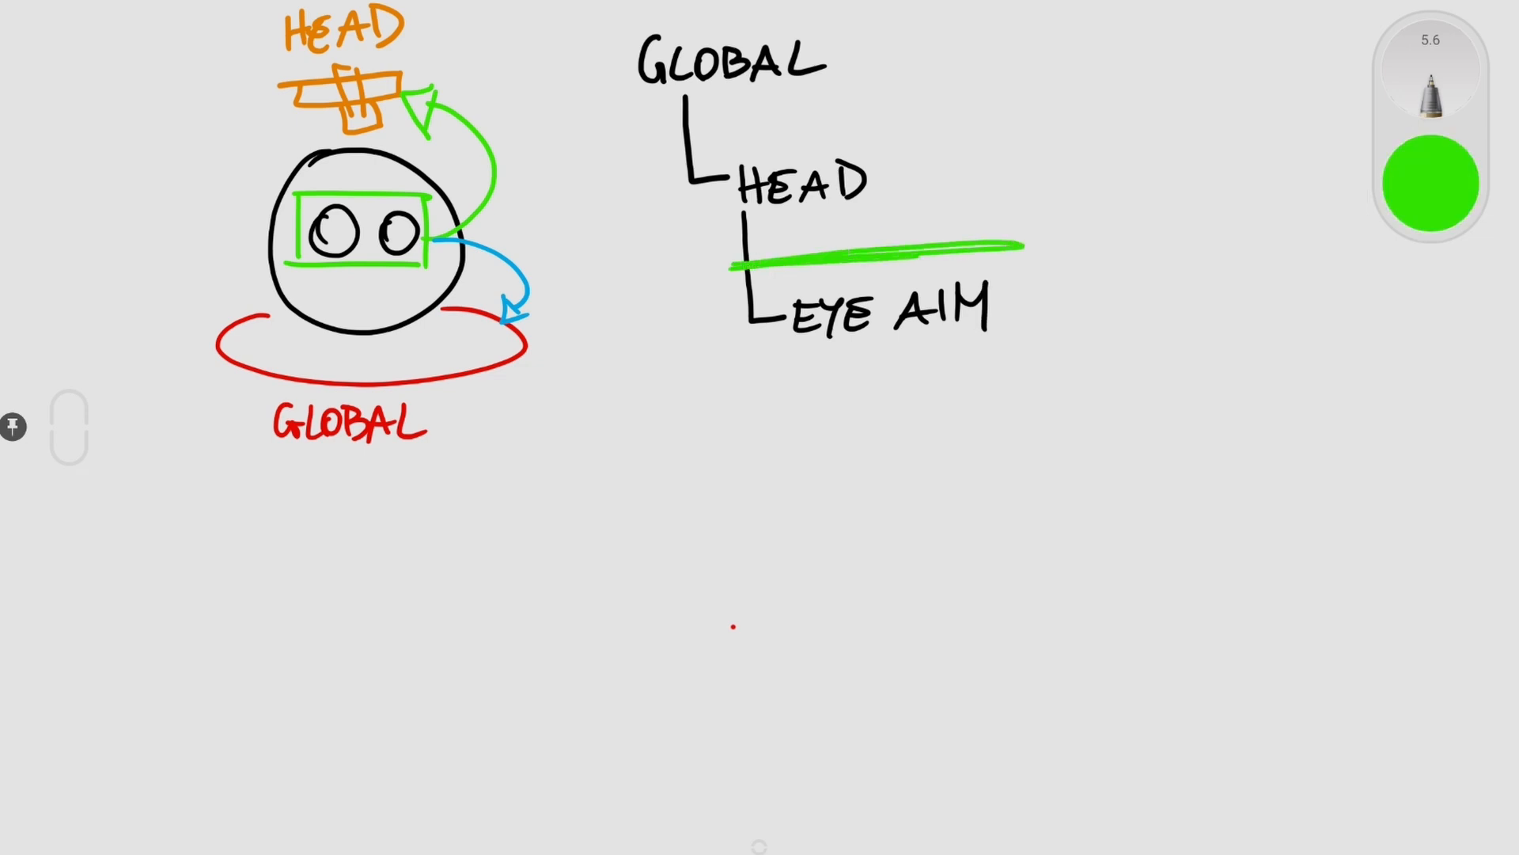
Step: Draw a turquoise branch from GLOBAL down to a horizontal line below EYE AIM and label it WORLD NULL SPACE
left_click(1430, 182)
mouse_move(668, 104)
left_mouse_down()
mouse_move(691, 394)
mouse_move(1085, 380)
left_mouse_up()
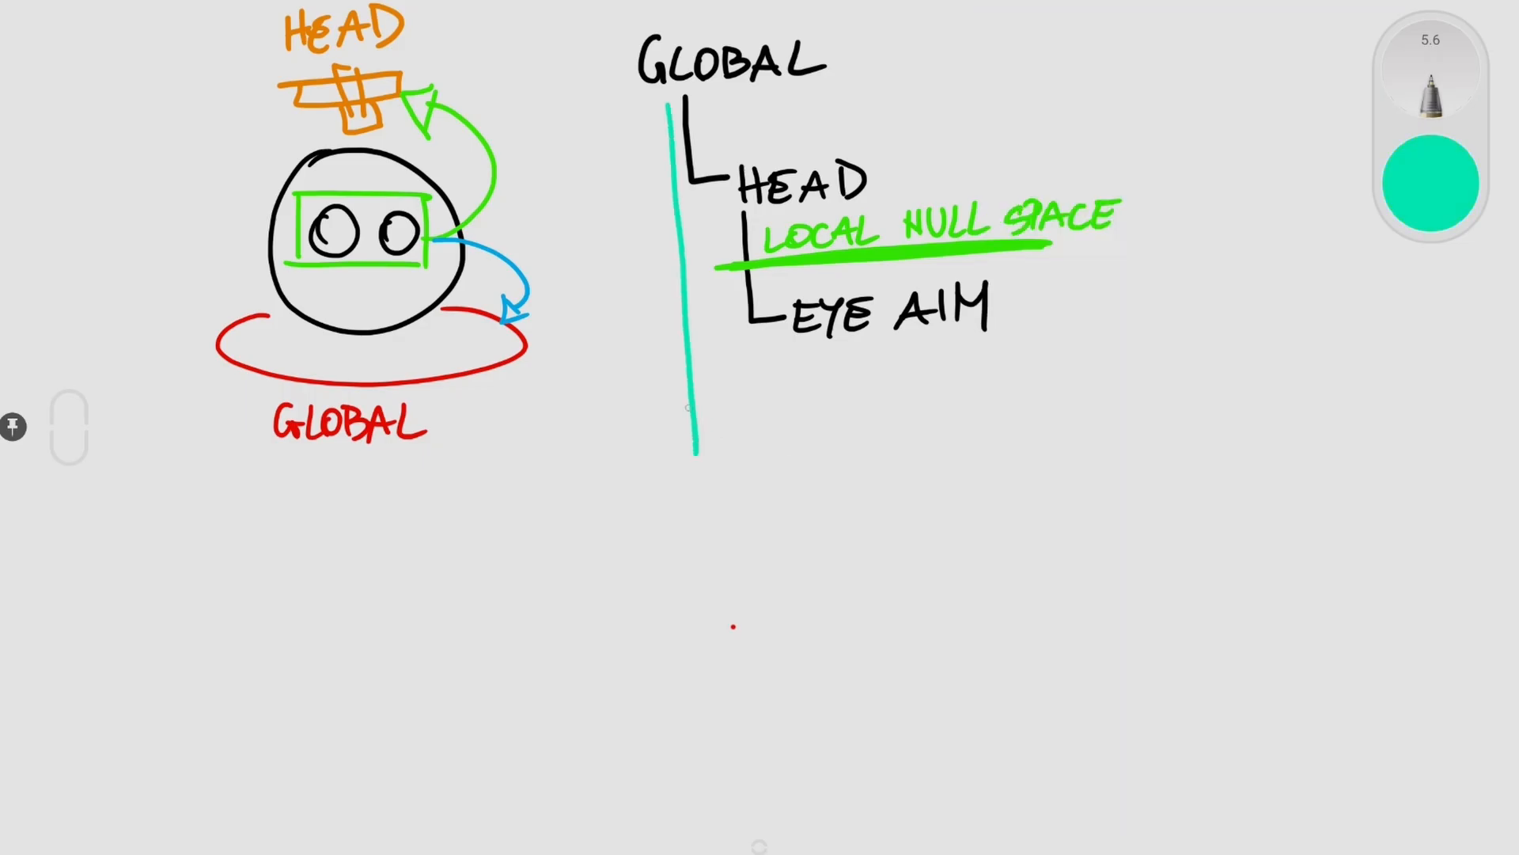
left_click_drag(649, 411, 1114, 375)
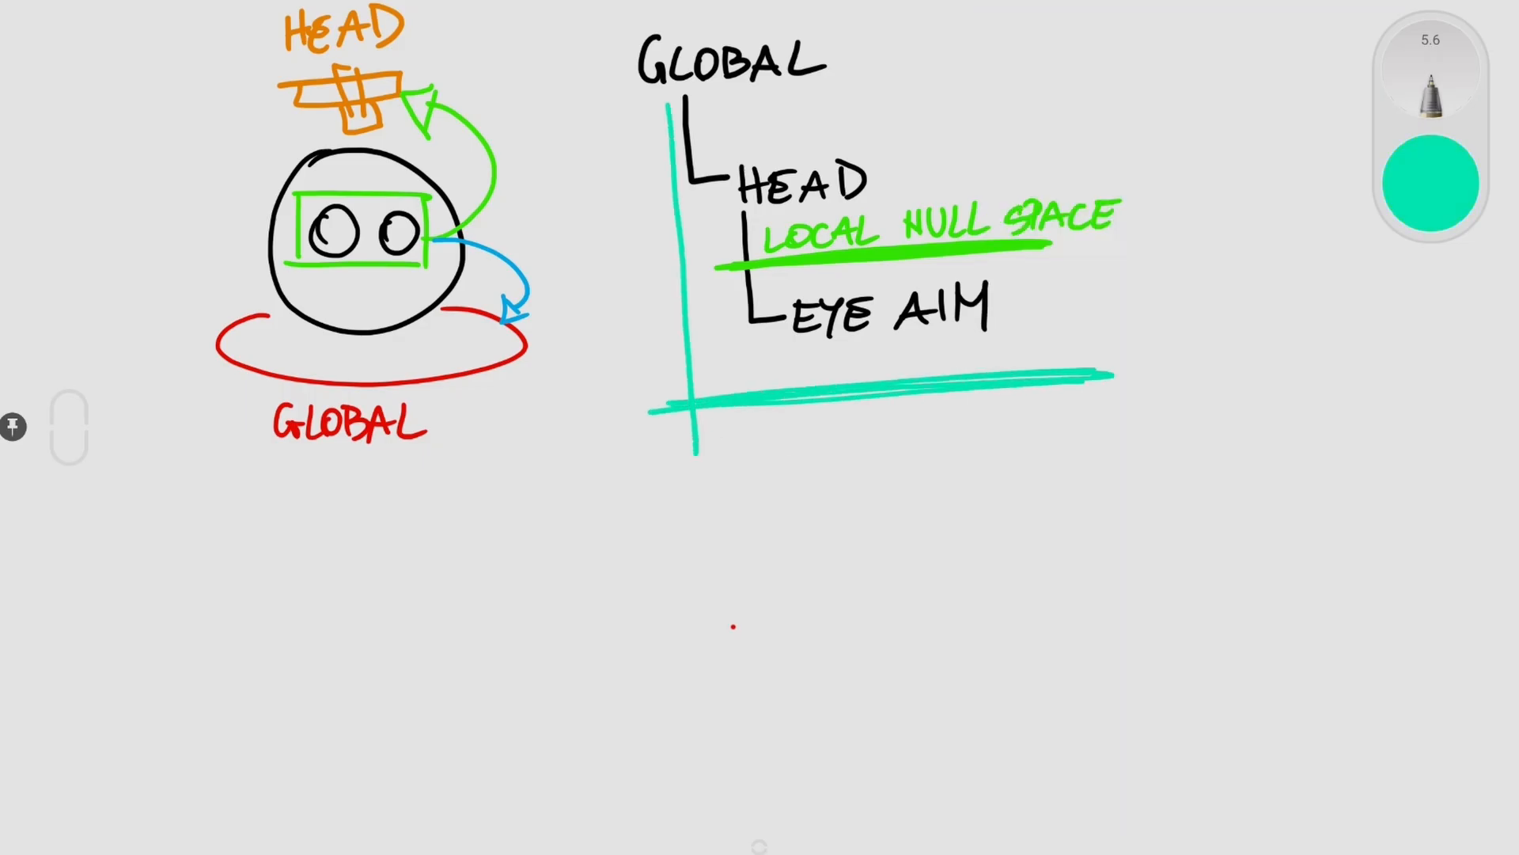
left_click_drag(728, 421, 761, 421)
left_click_drag(787, 420, 806, 450)
left_click_drag(810, 418, 835, 451)
left_click_drag(884, 442, 903, 410)
left_click_drag(1022, 402, 1000, 436)
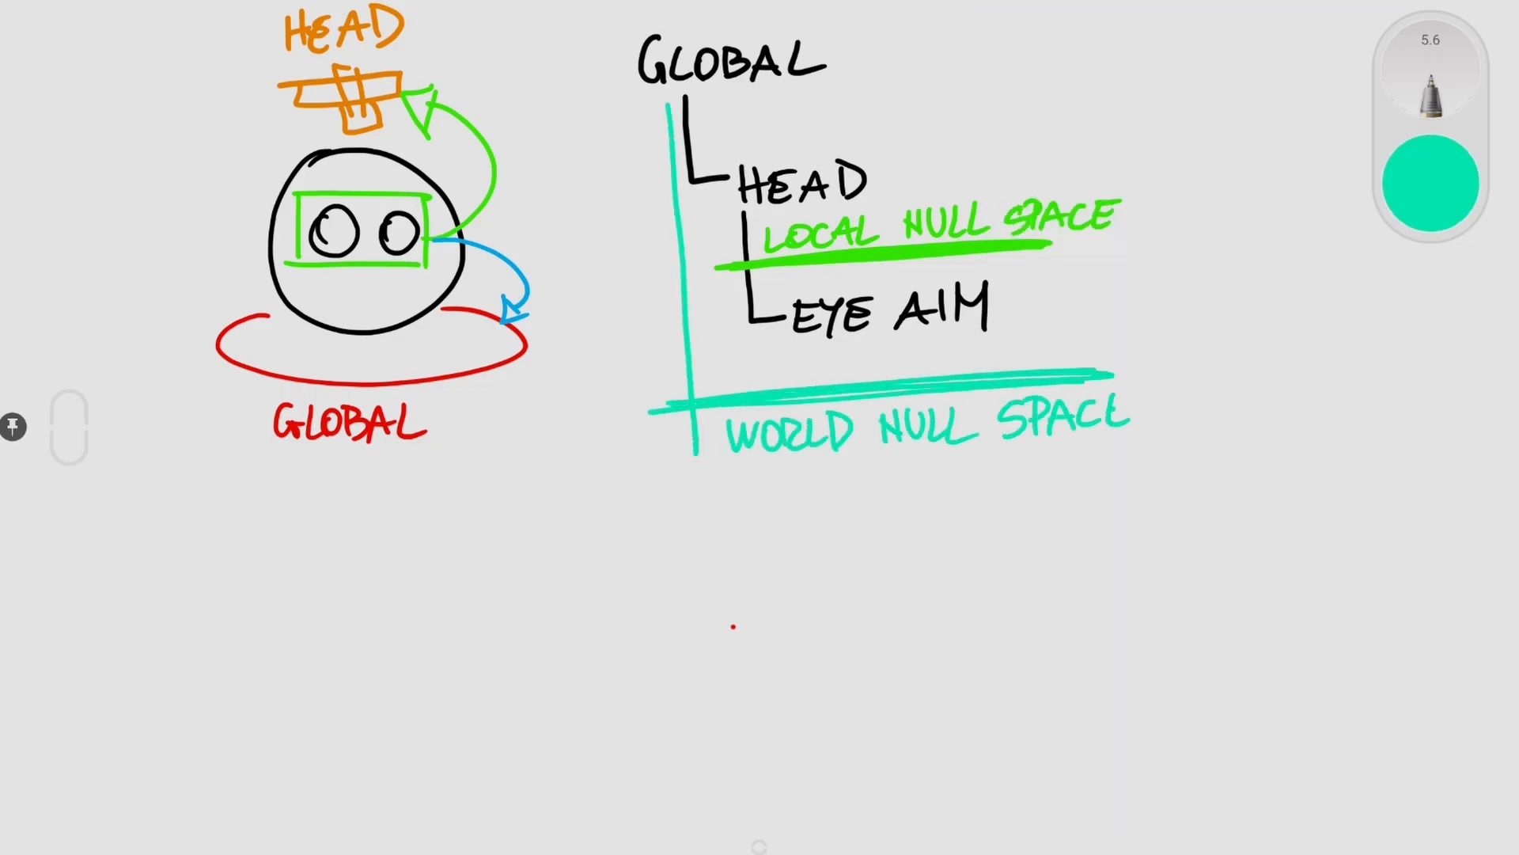
left_click_drag(1110, 396, 1136, 391)
left_click(1431, 183)
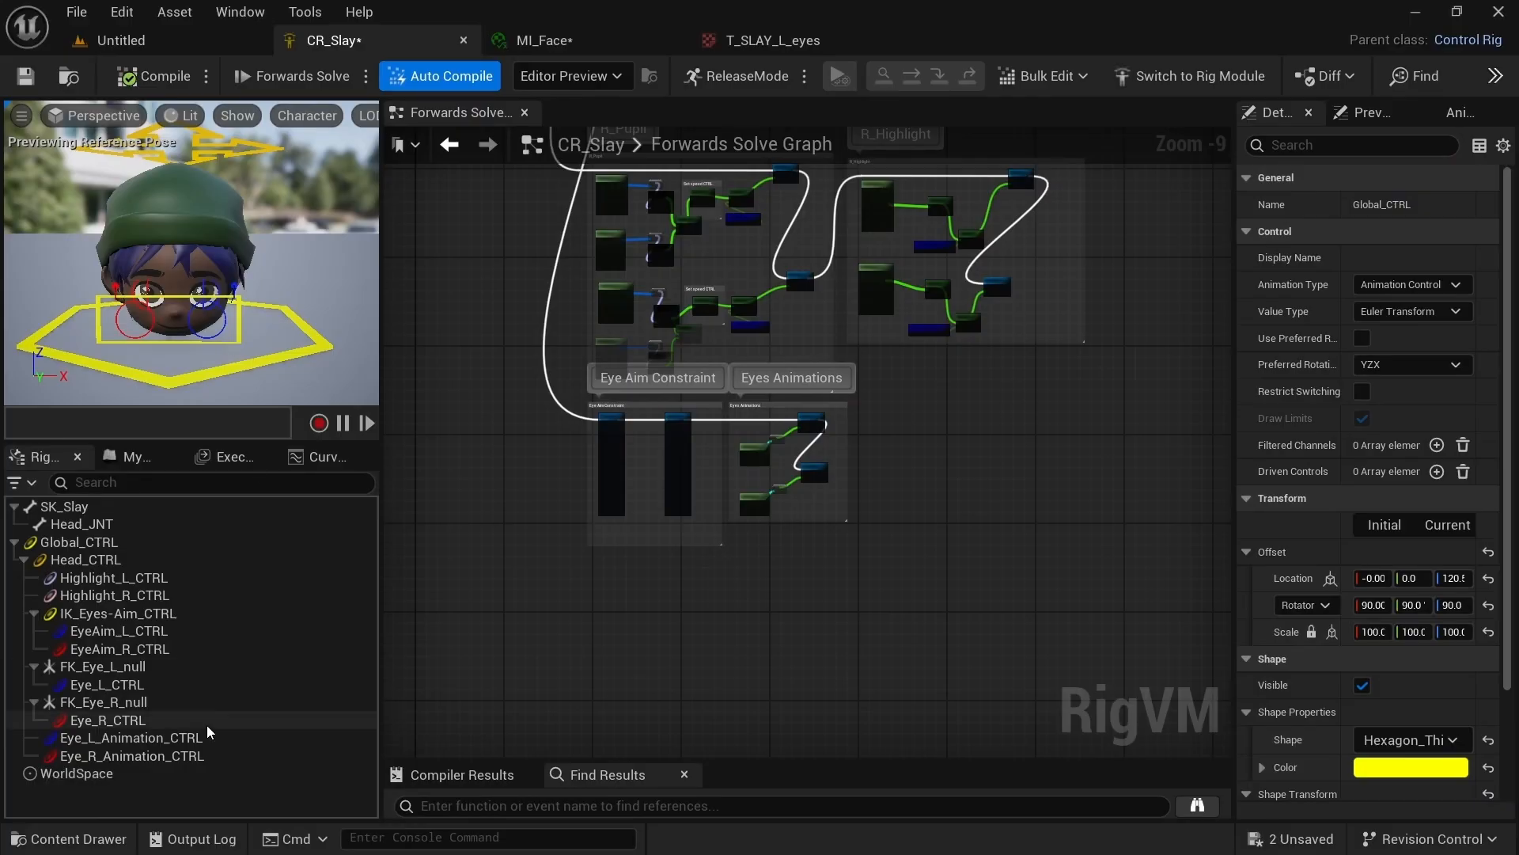
Step: Switch back to Unreal Engine, add a null above IK_Eyes-Aim_CTRL and name it IK_Eyes-Aim_null
right_click(106, 613)
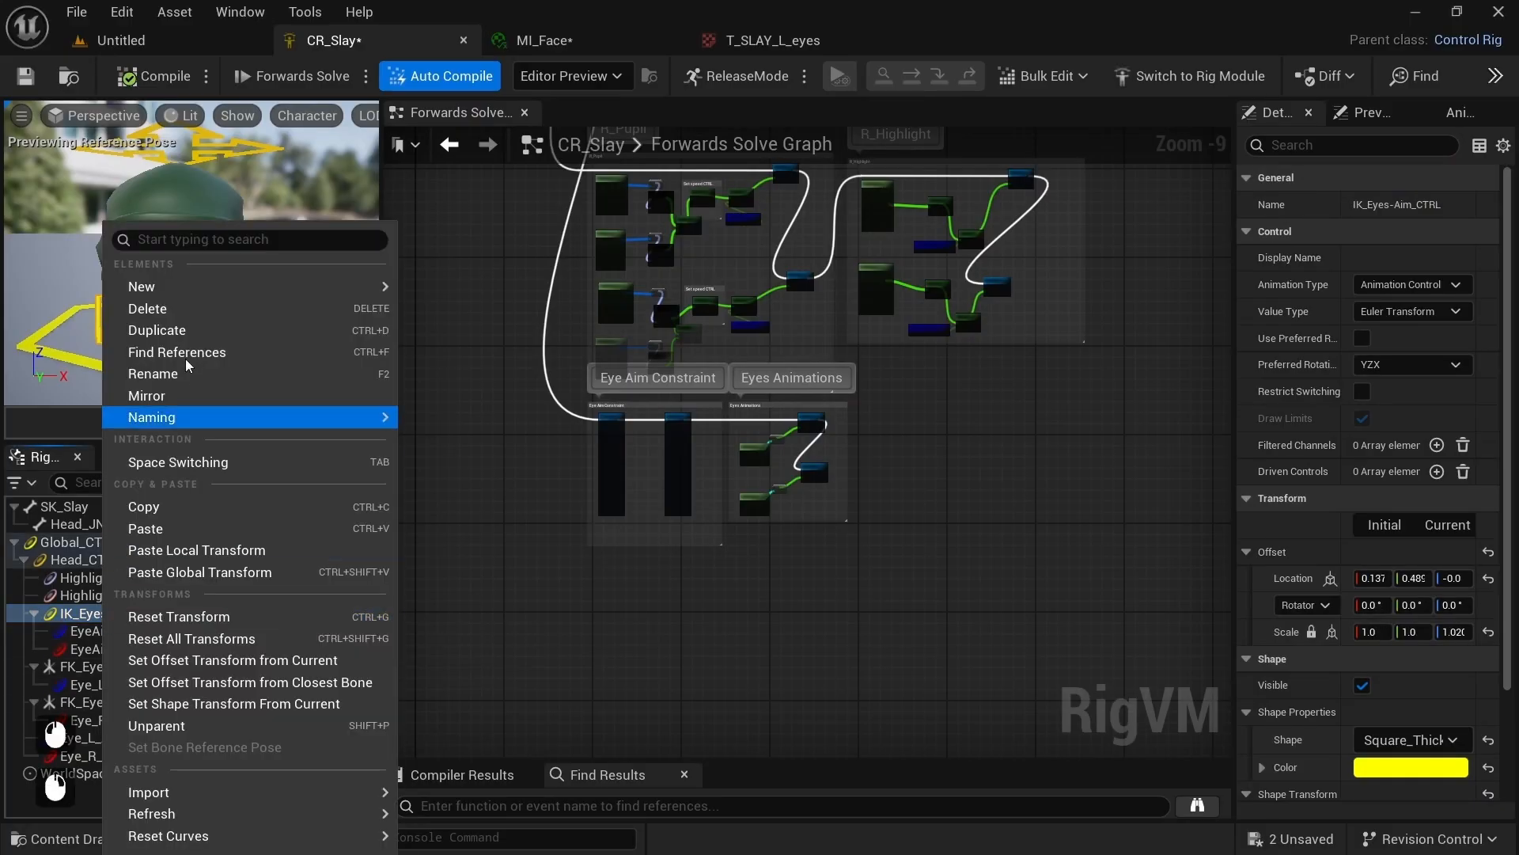
key("Escape")
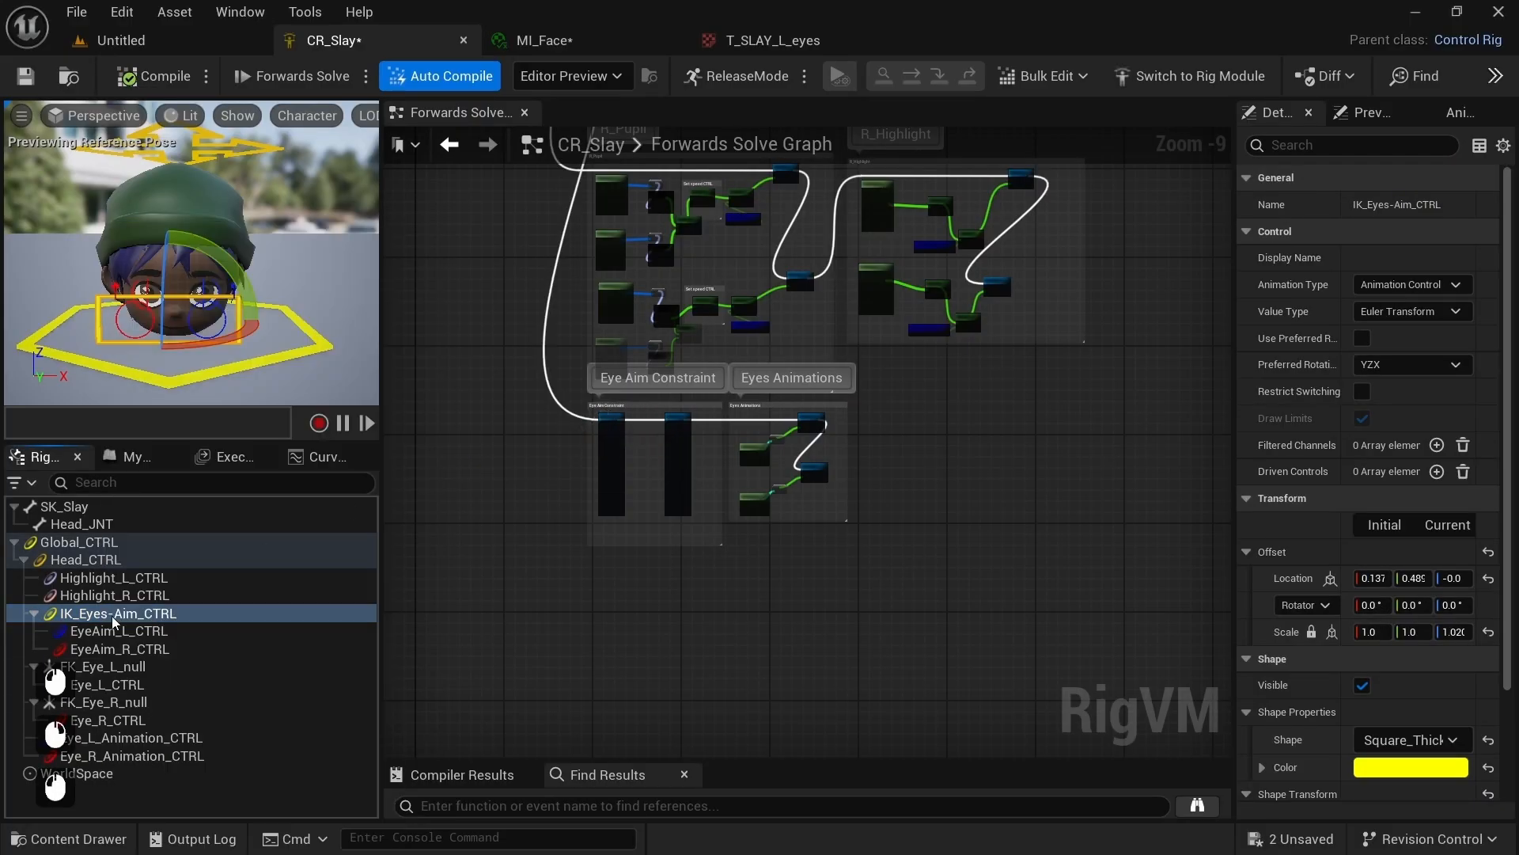
left_click(117, 726)
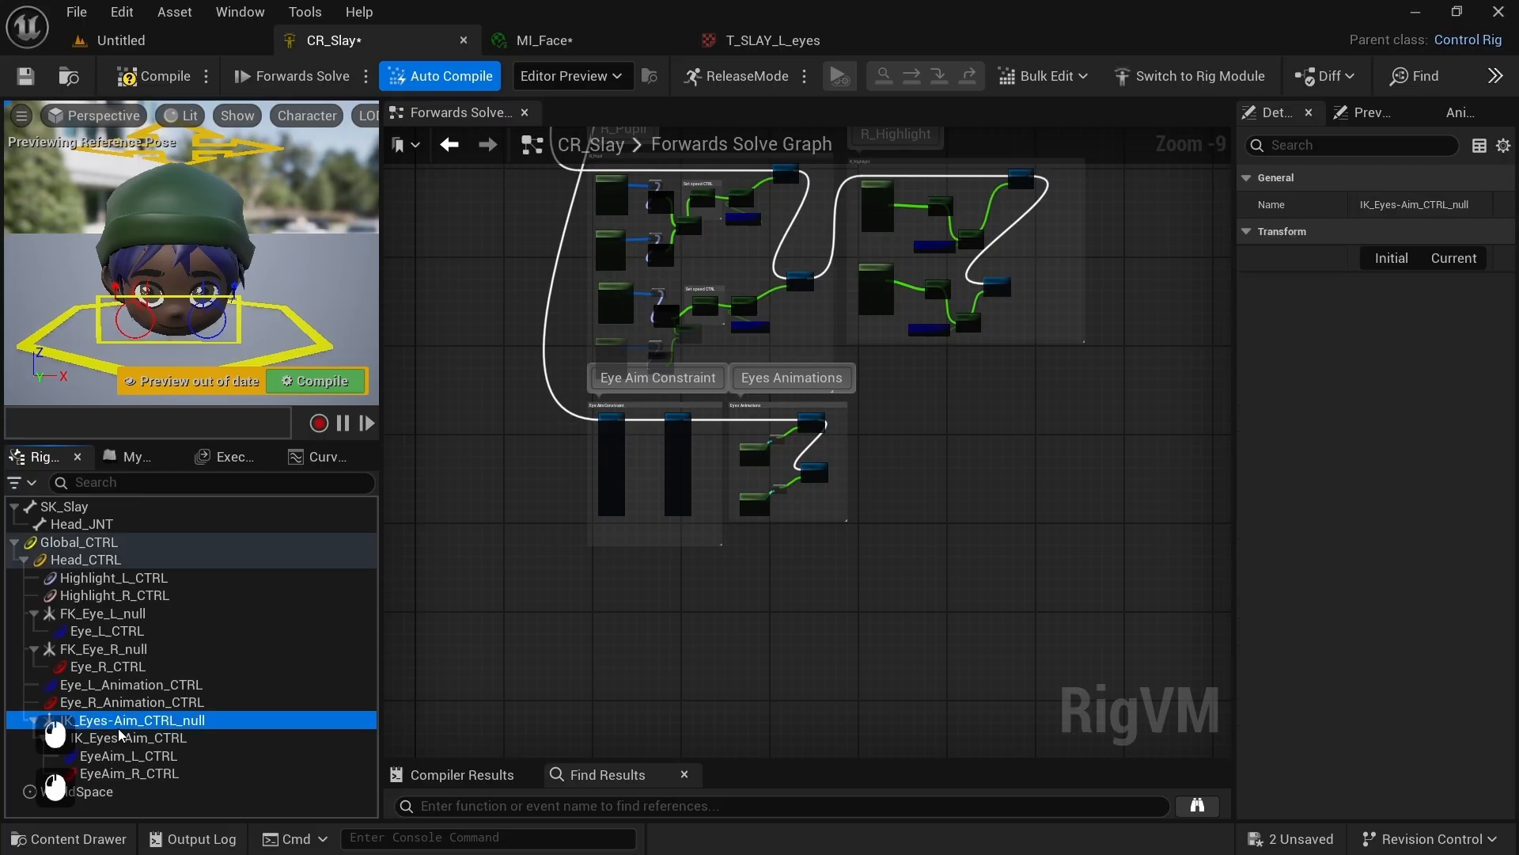
key("F2")
left_click(176, 720)
key("BackSpace")
key("BackSpace")
key("BackSpace")
key("BackSpace")
key("BackSpace")
key("Return")
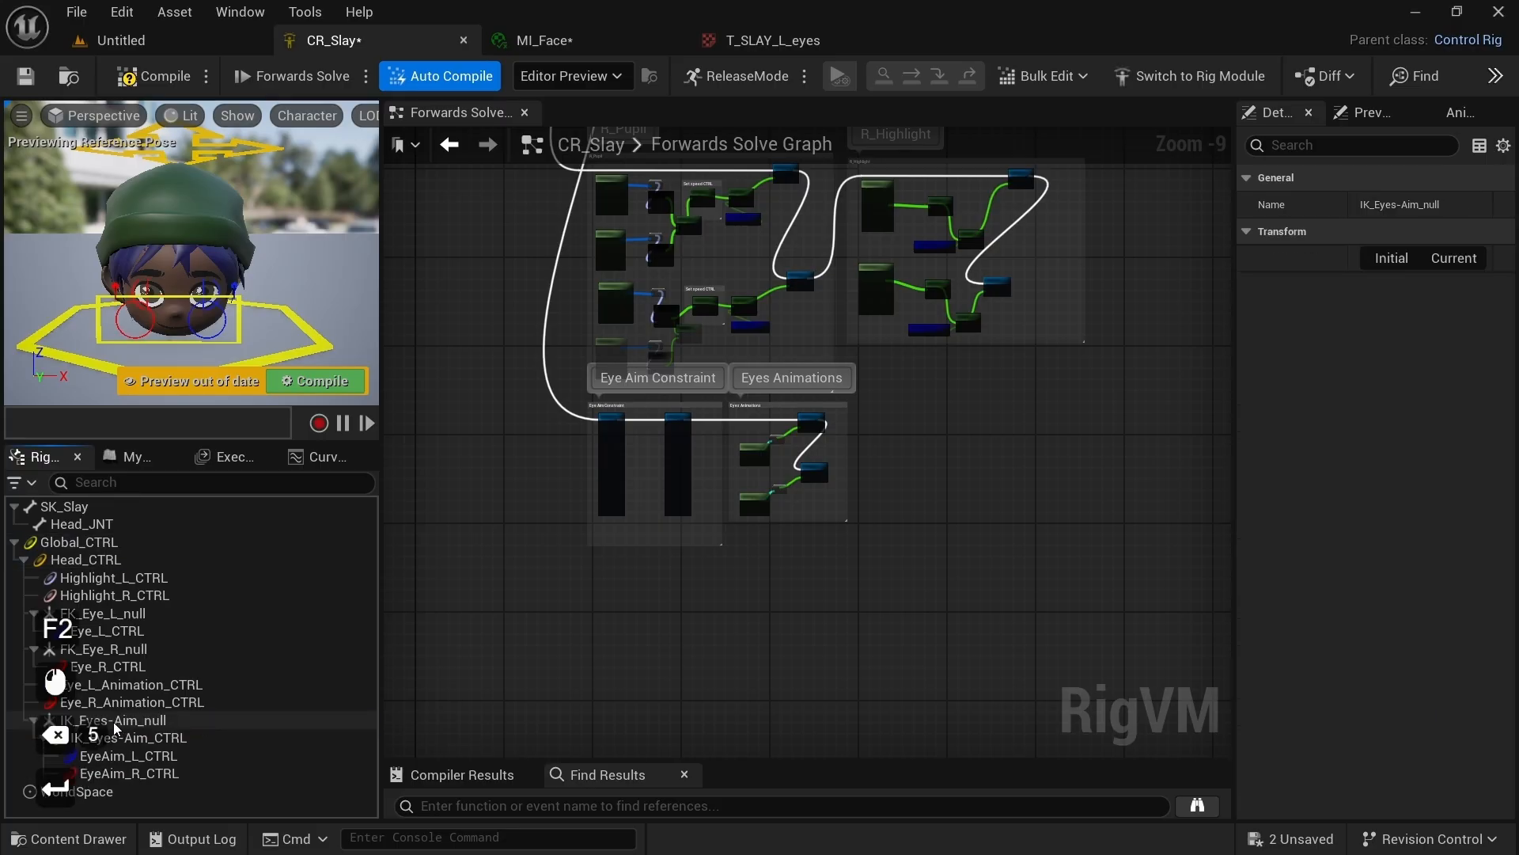
Step: Create a new null under Global_CTRL and name it IK_Eyes-Aim_World_null
left_click(141, 723)
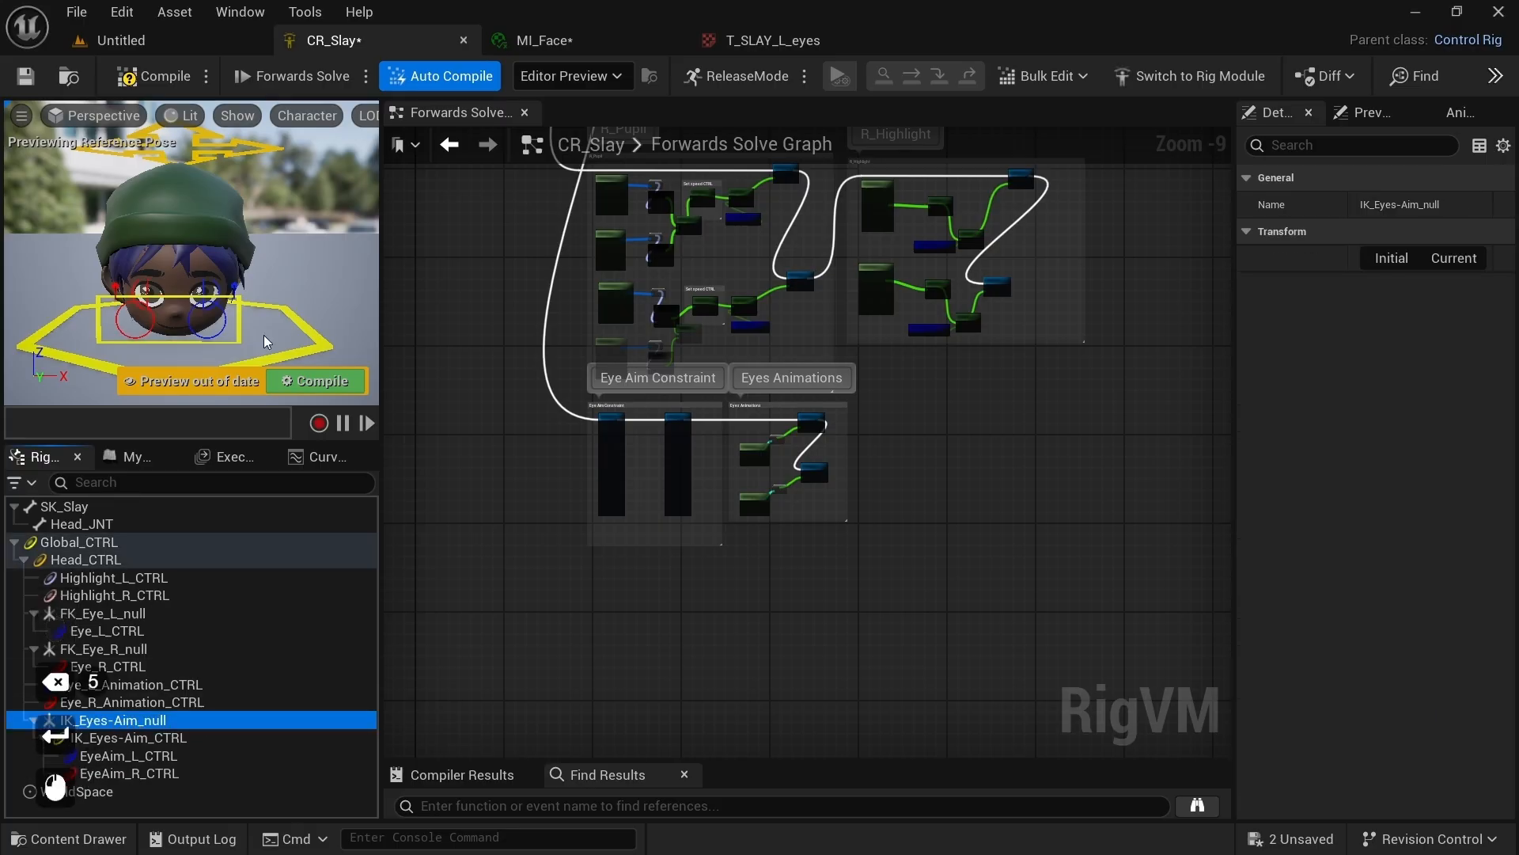
left_click(85, 560)
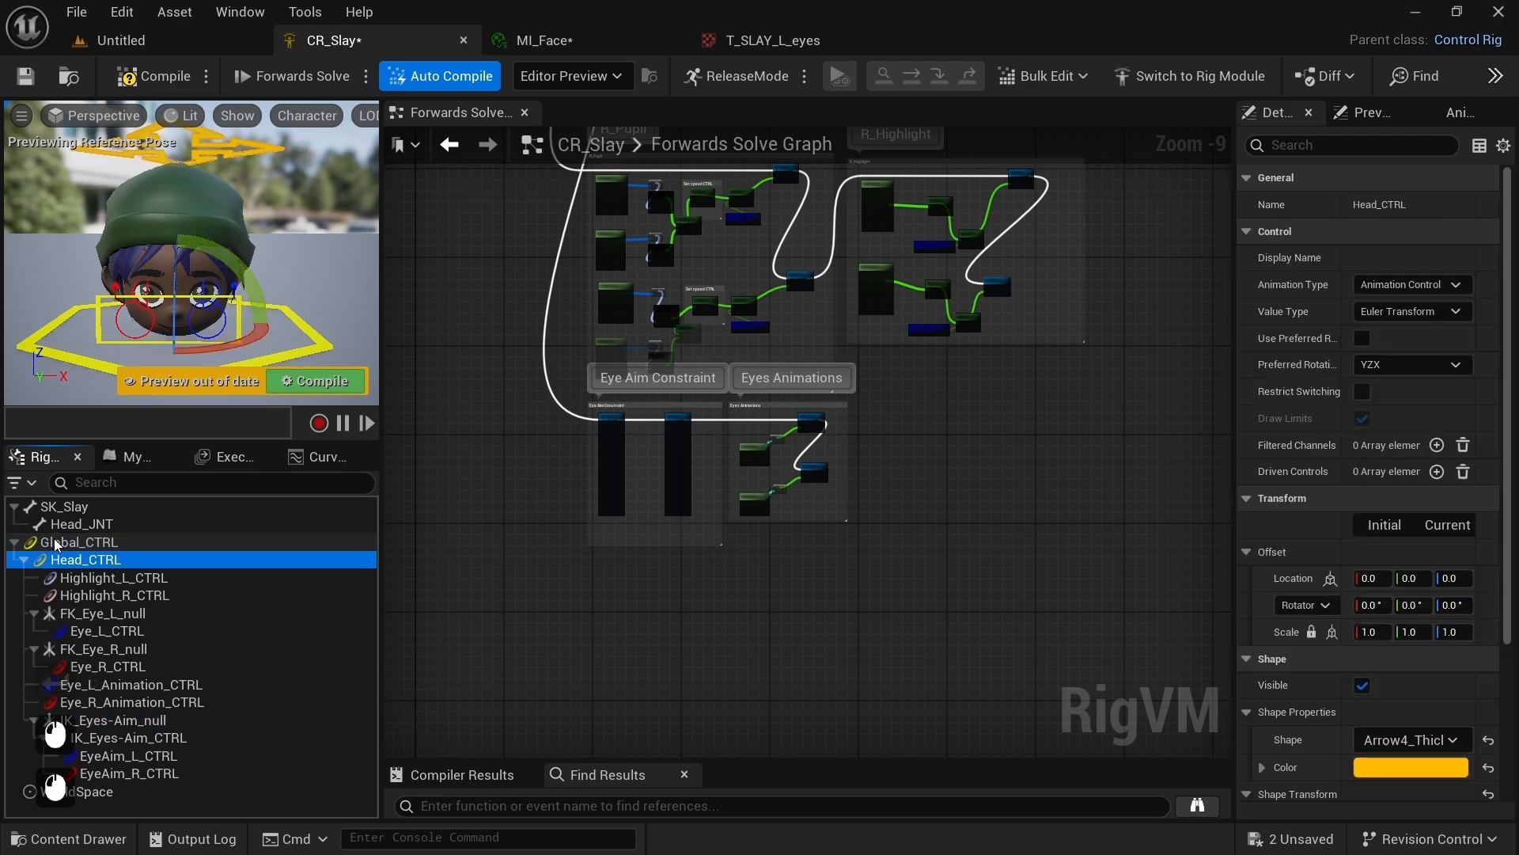
left_click(87, 544)
right_click(88, 544)
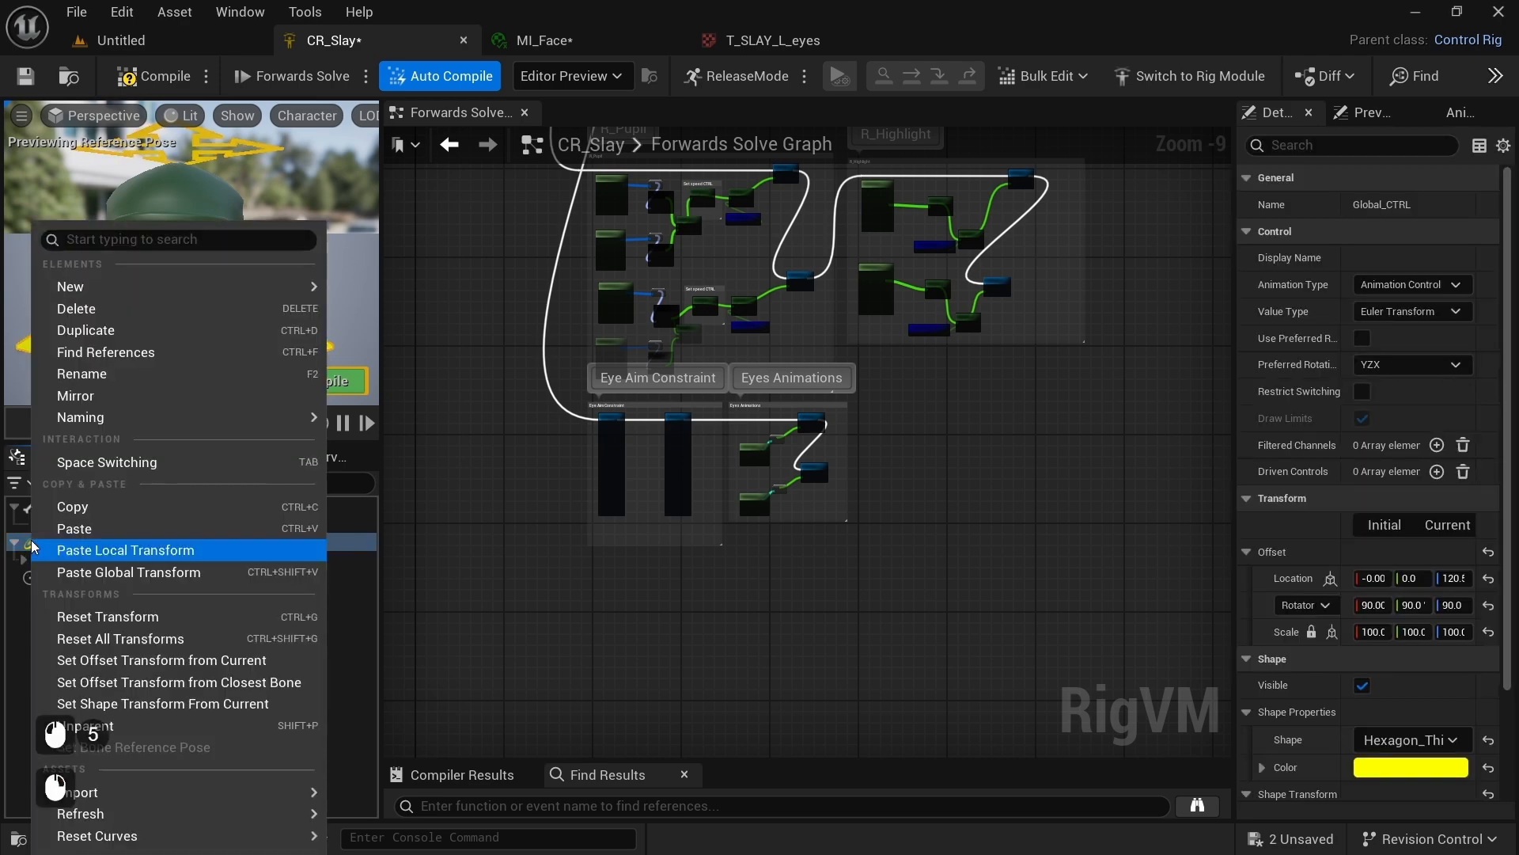
mouse_move(110, 286)
left_click(378, 340)
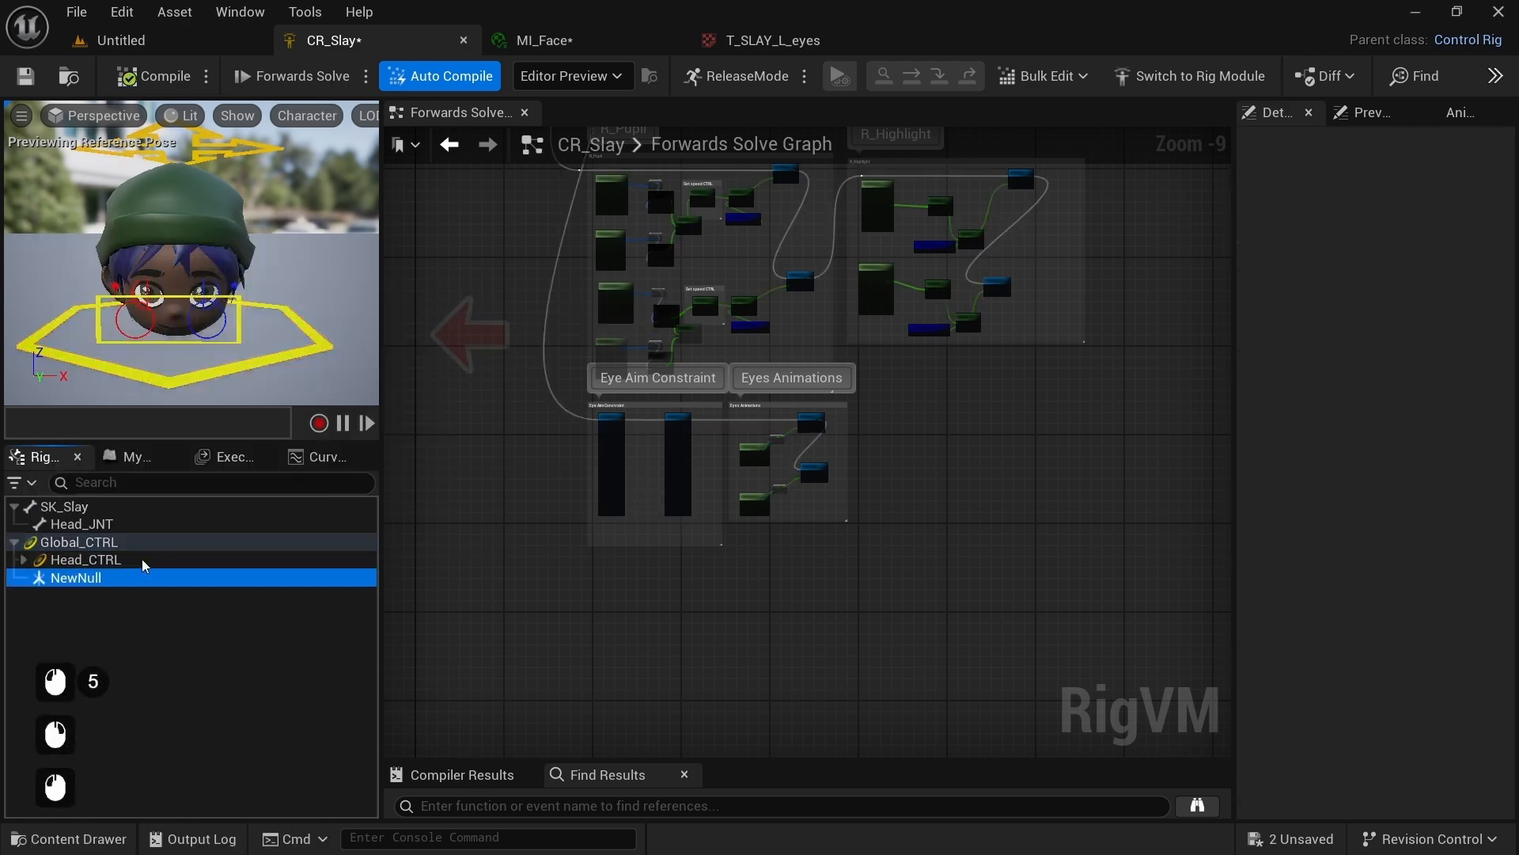
key("F2")
type("IK_Eyes-Aim_World_null")
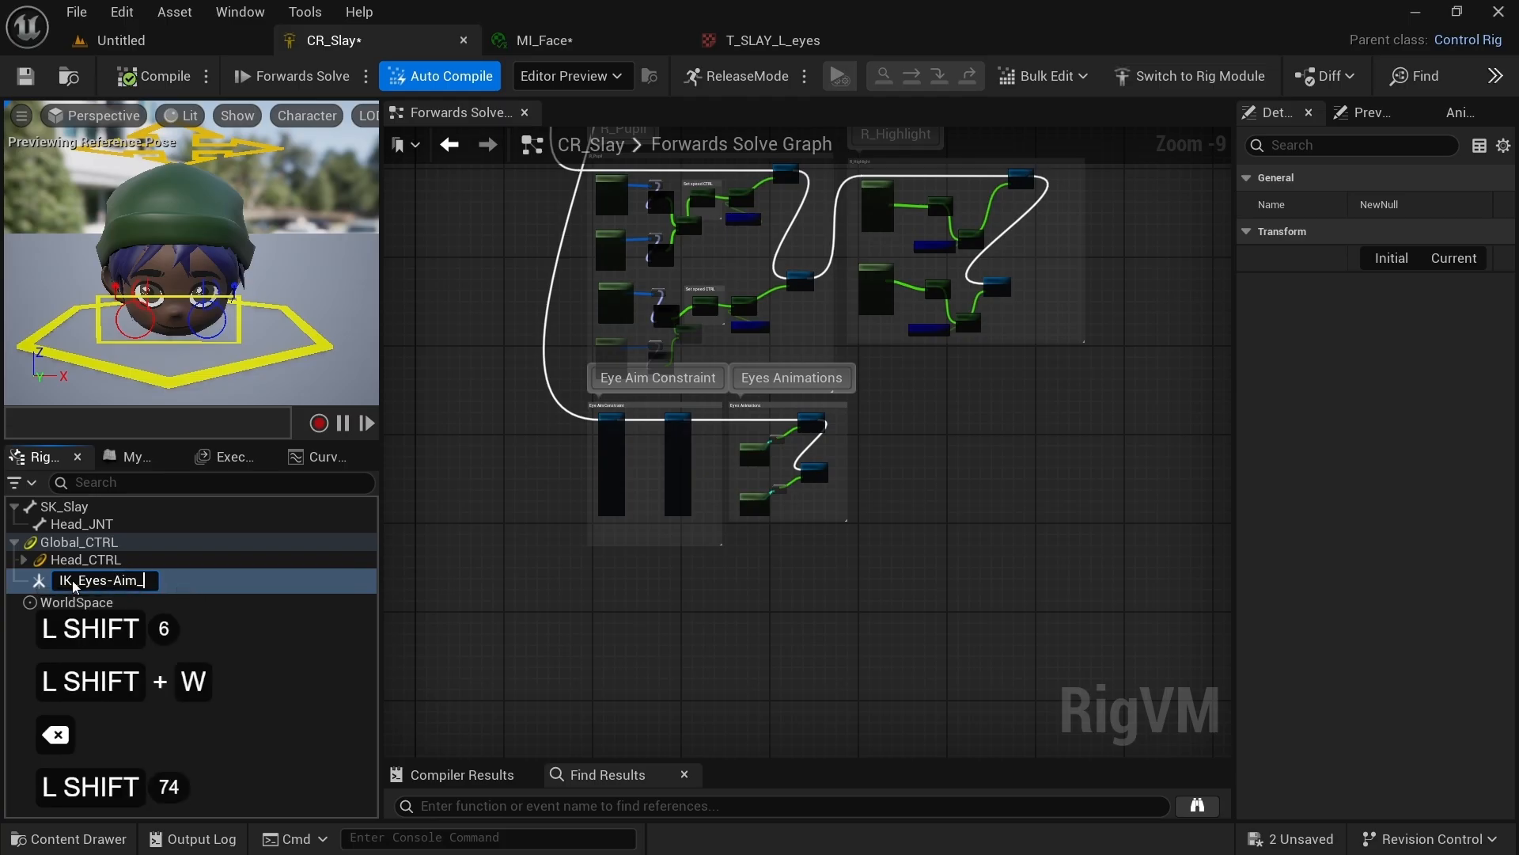
key("Return")
Step: Rename the null above IK_Eyes-Aim_CTRL as IK_Eyes-Aim_Local_null
left_click(23, 559)
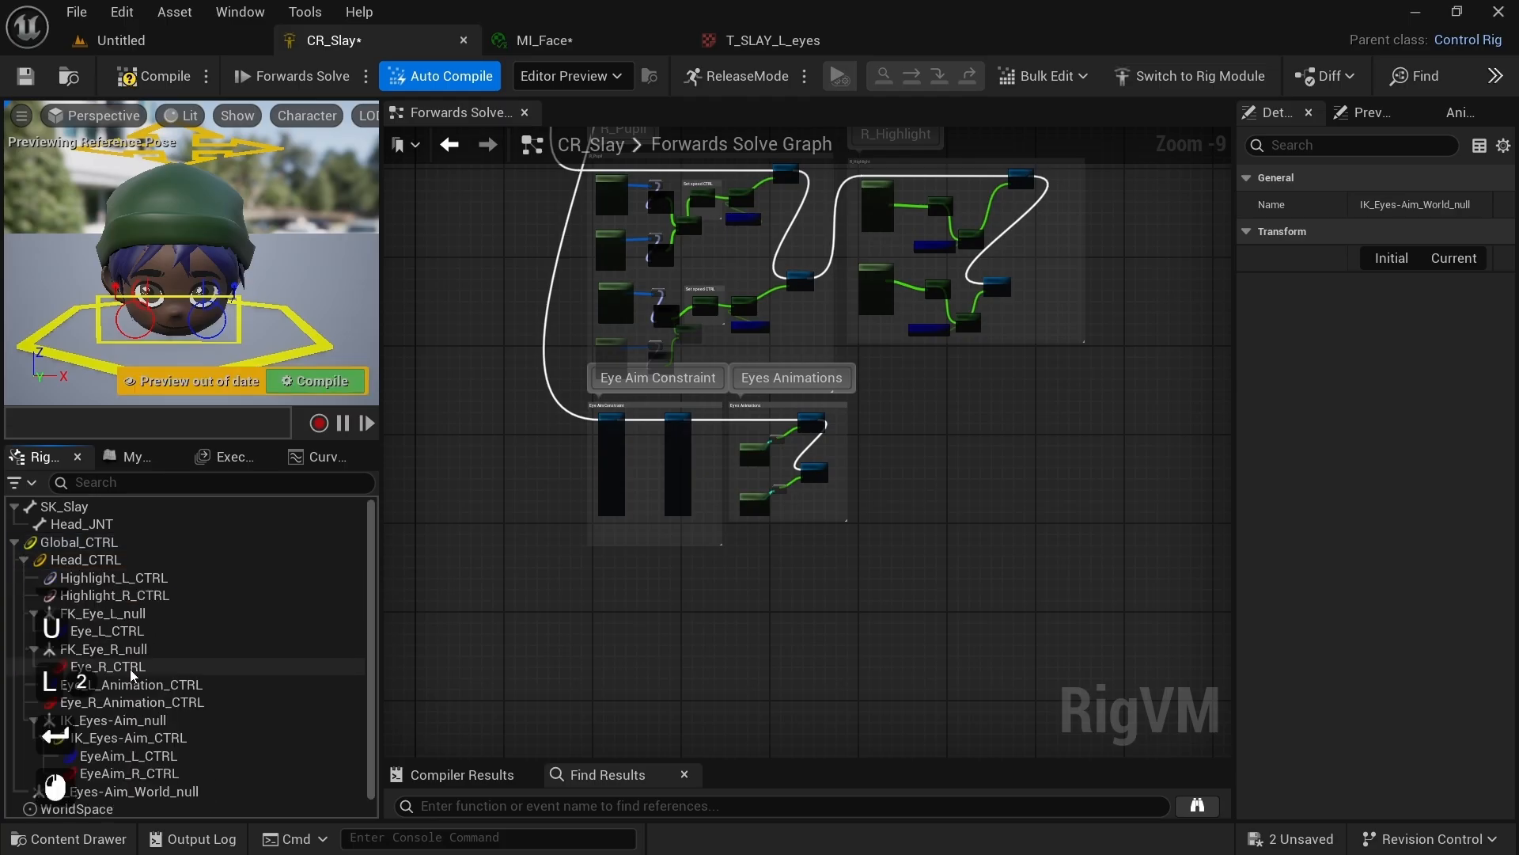
left_click(106, 725)
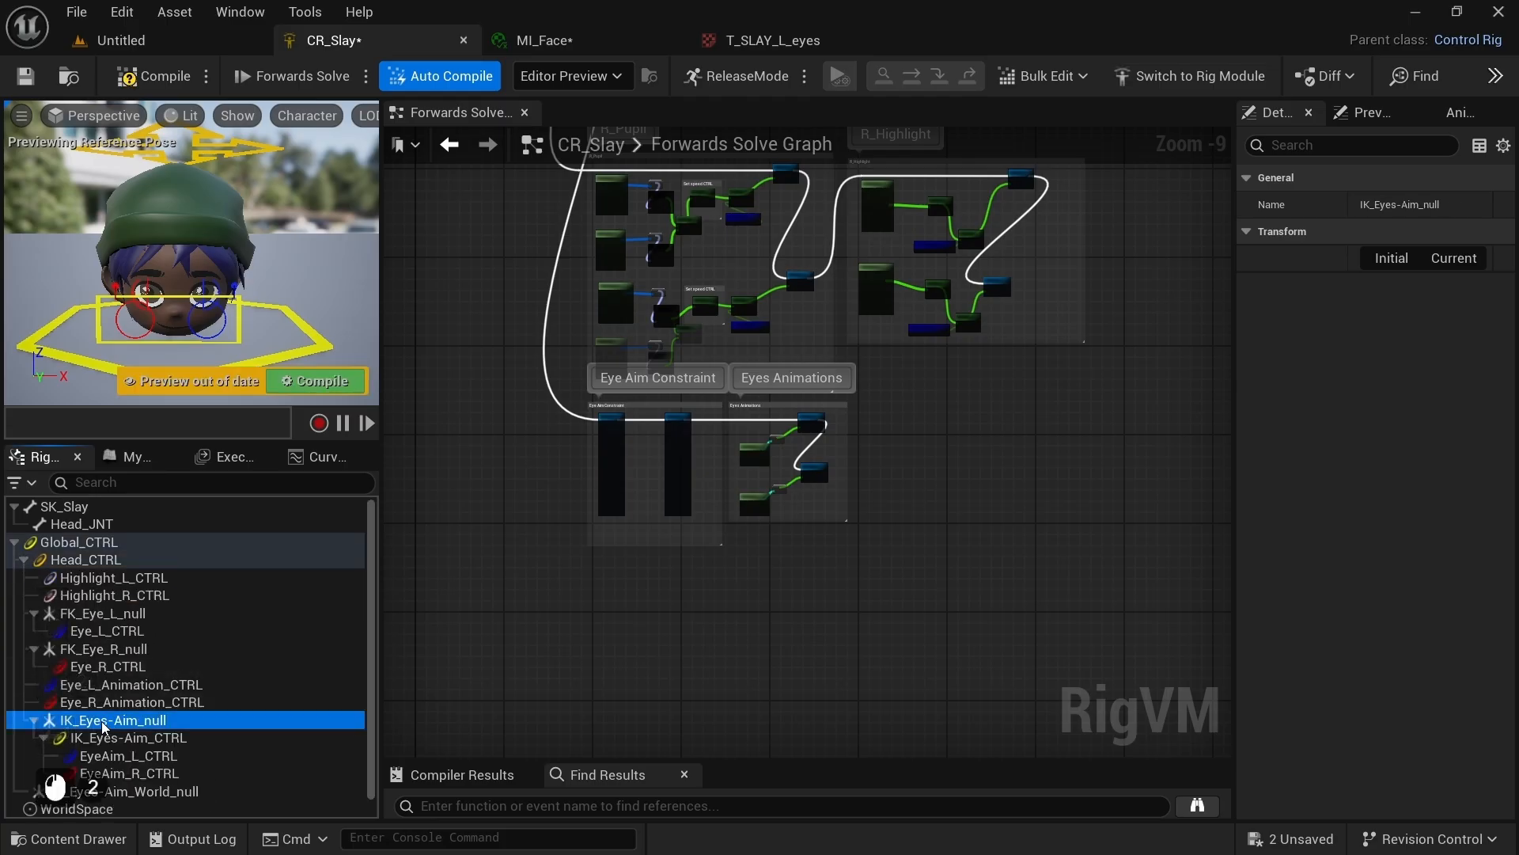
key("F2")
type("Local_")
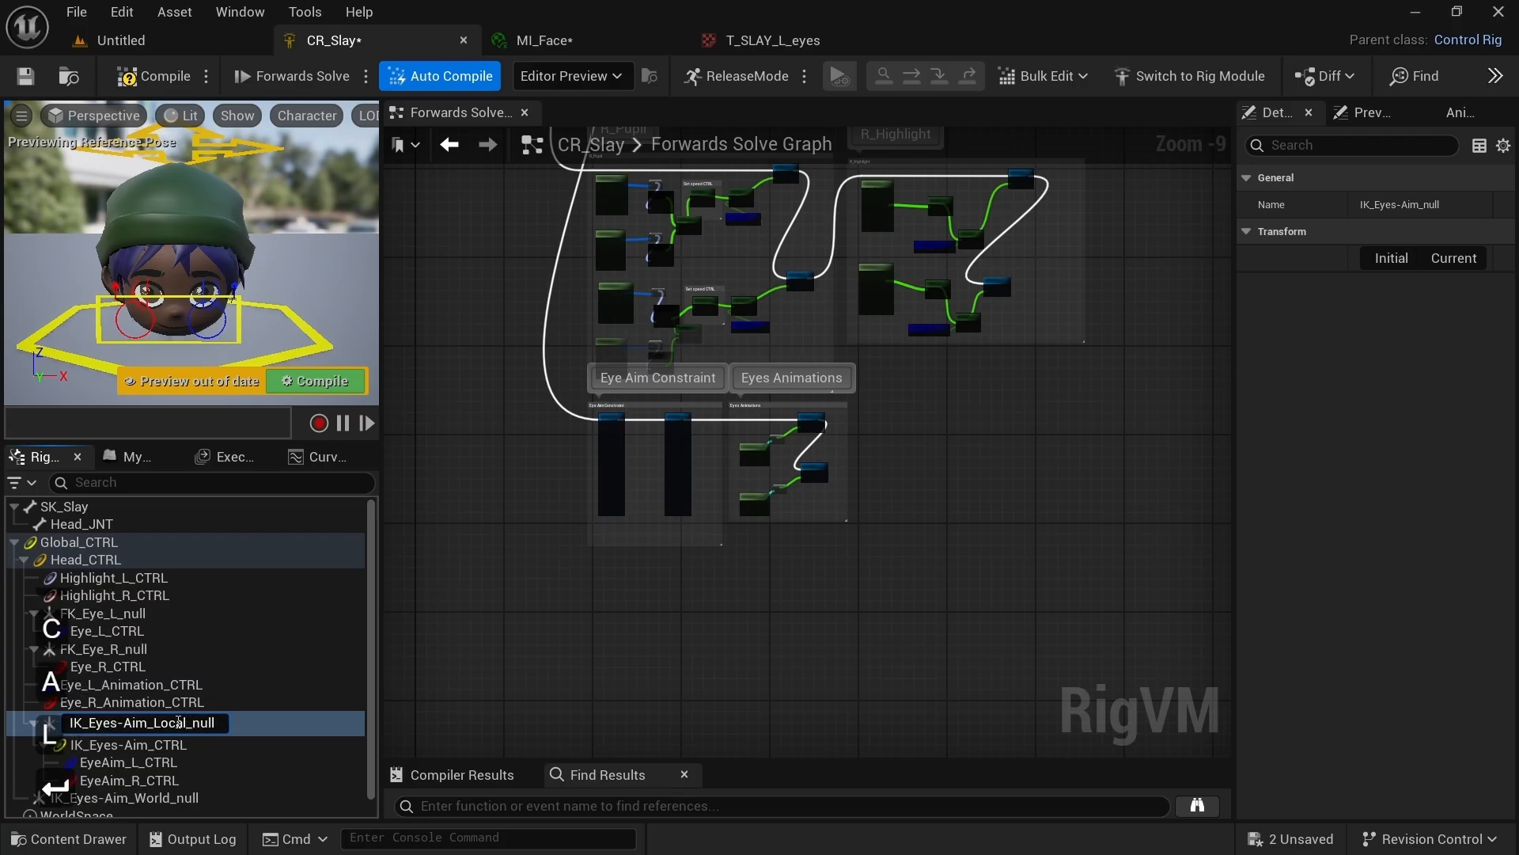
key("Return")
left_click(192, 724)
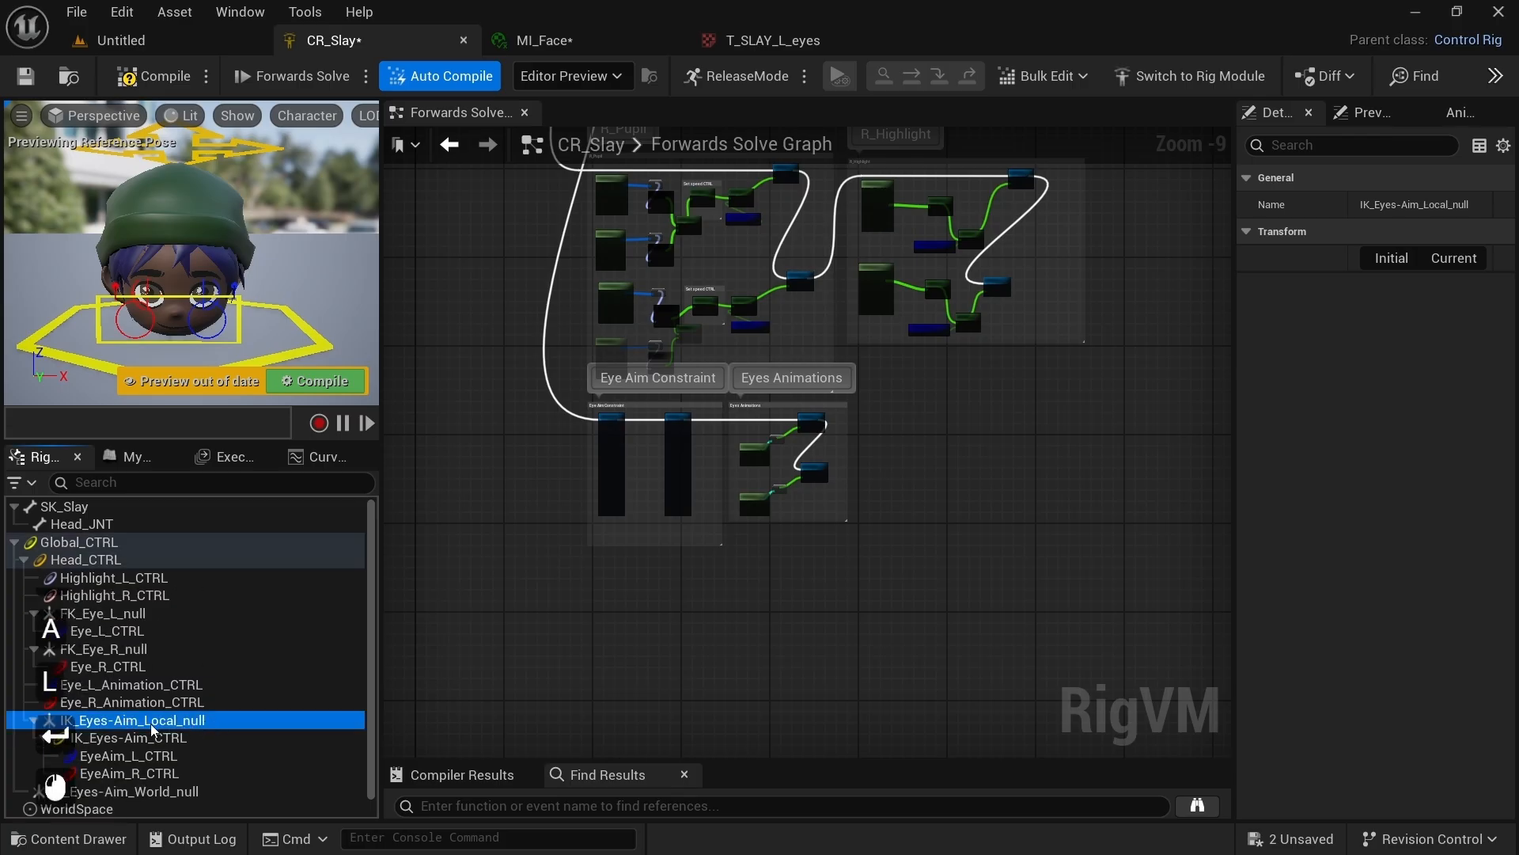
Step: Add an animation channel to IK_Eyes-Aim_CTRL and set its value type to Bool
left_click(140, 739)
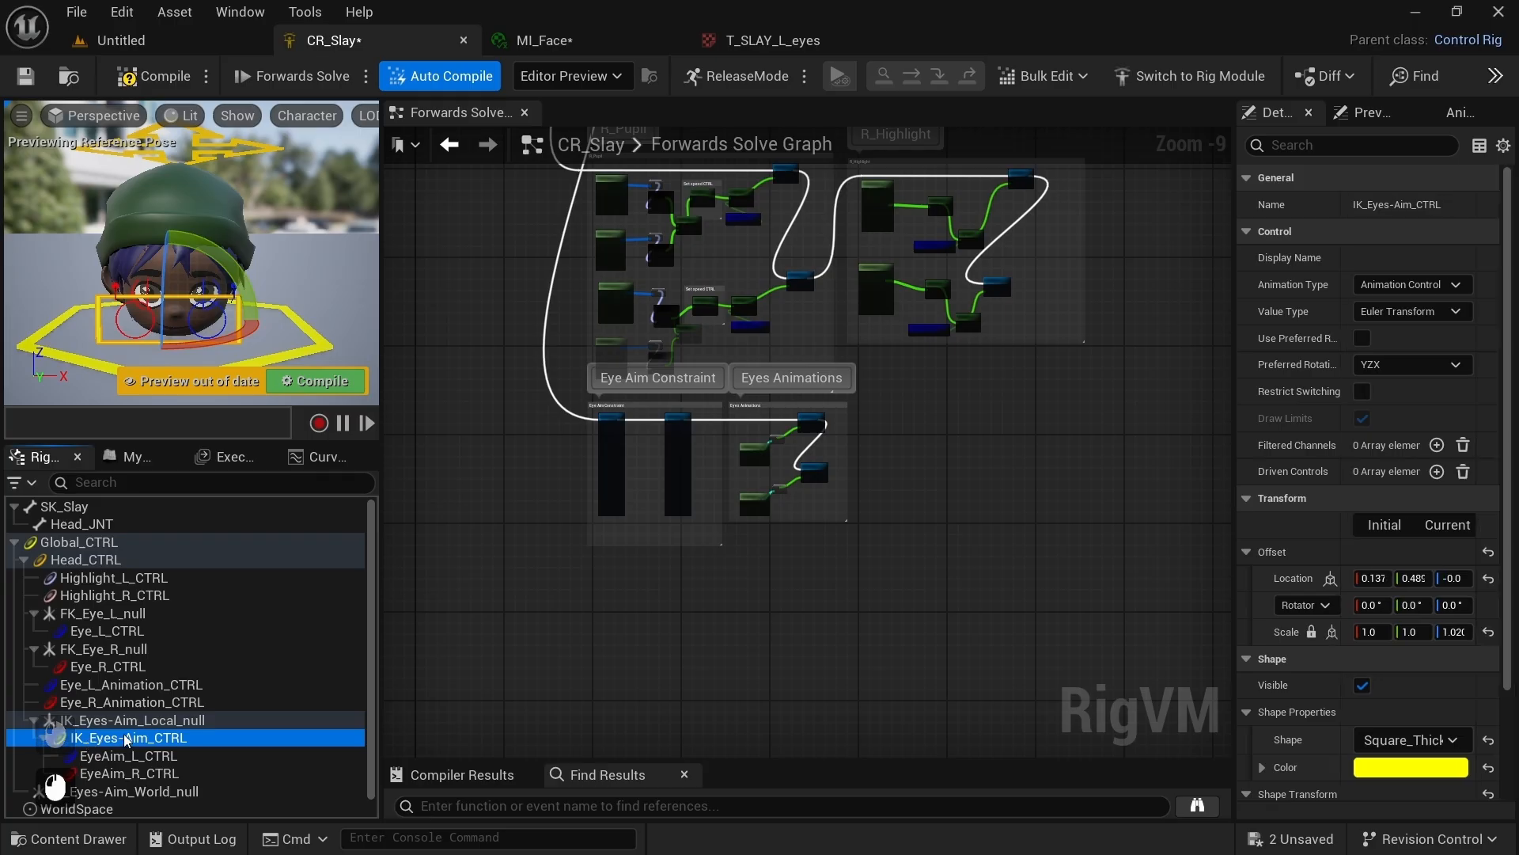
right_click(127, 739)
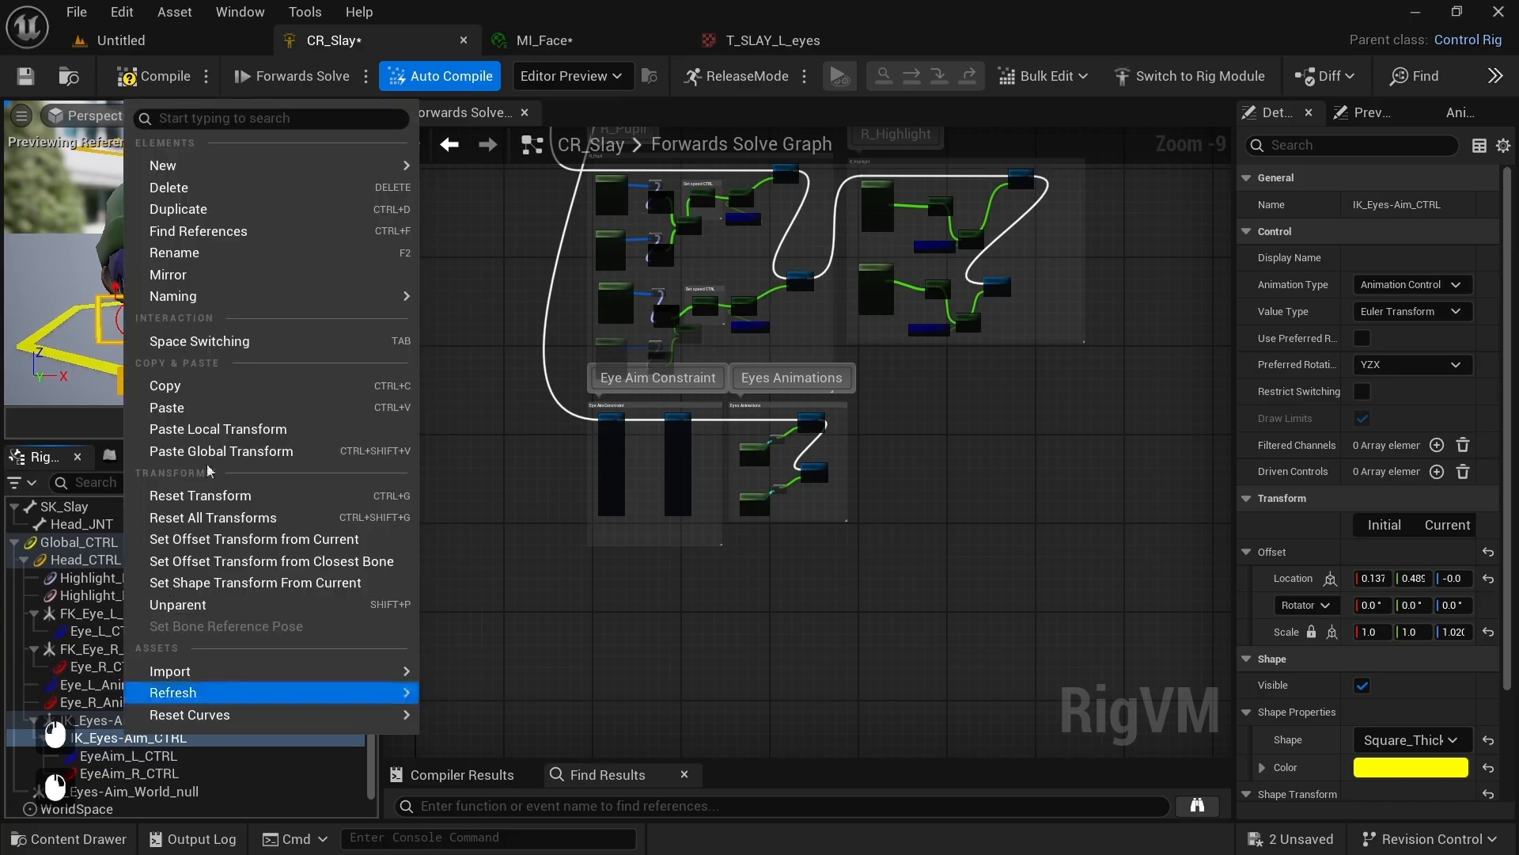
mouse_move(248, 173)
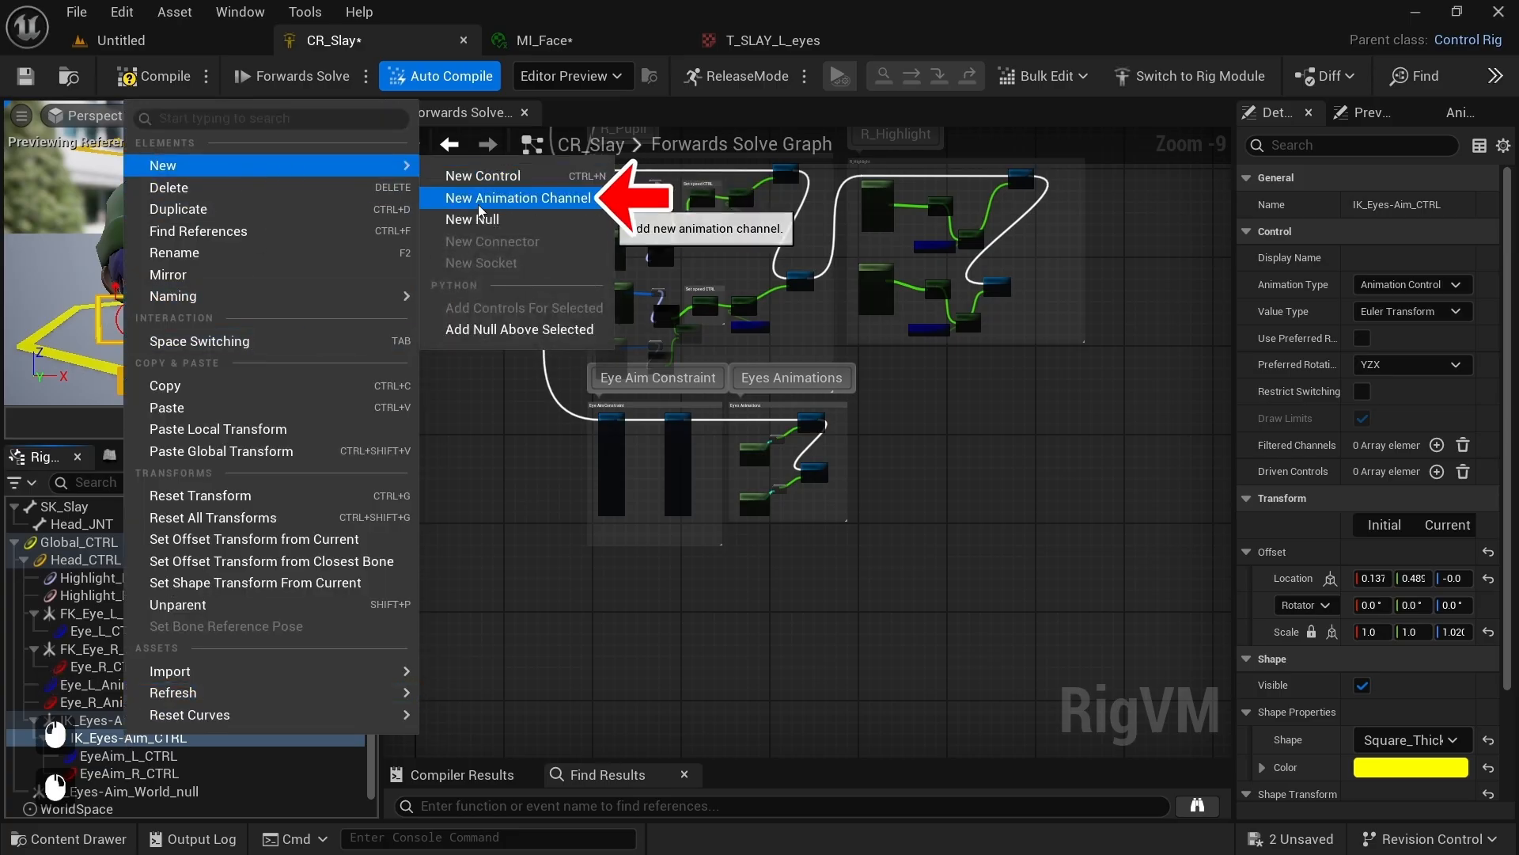
left_click(535, 201)
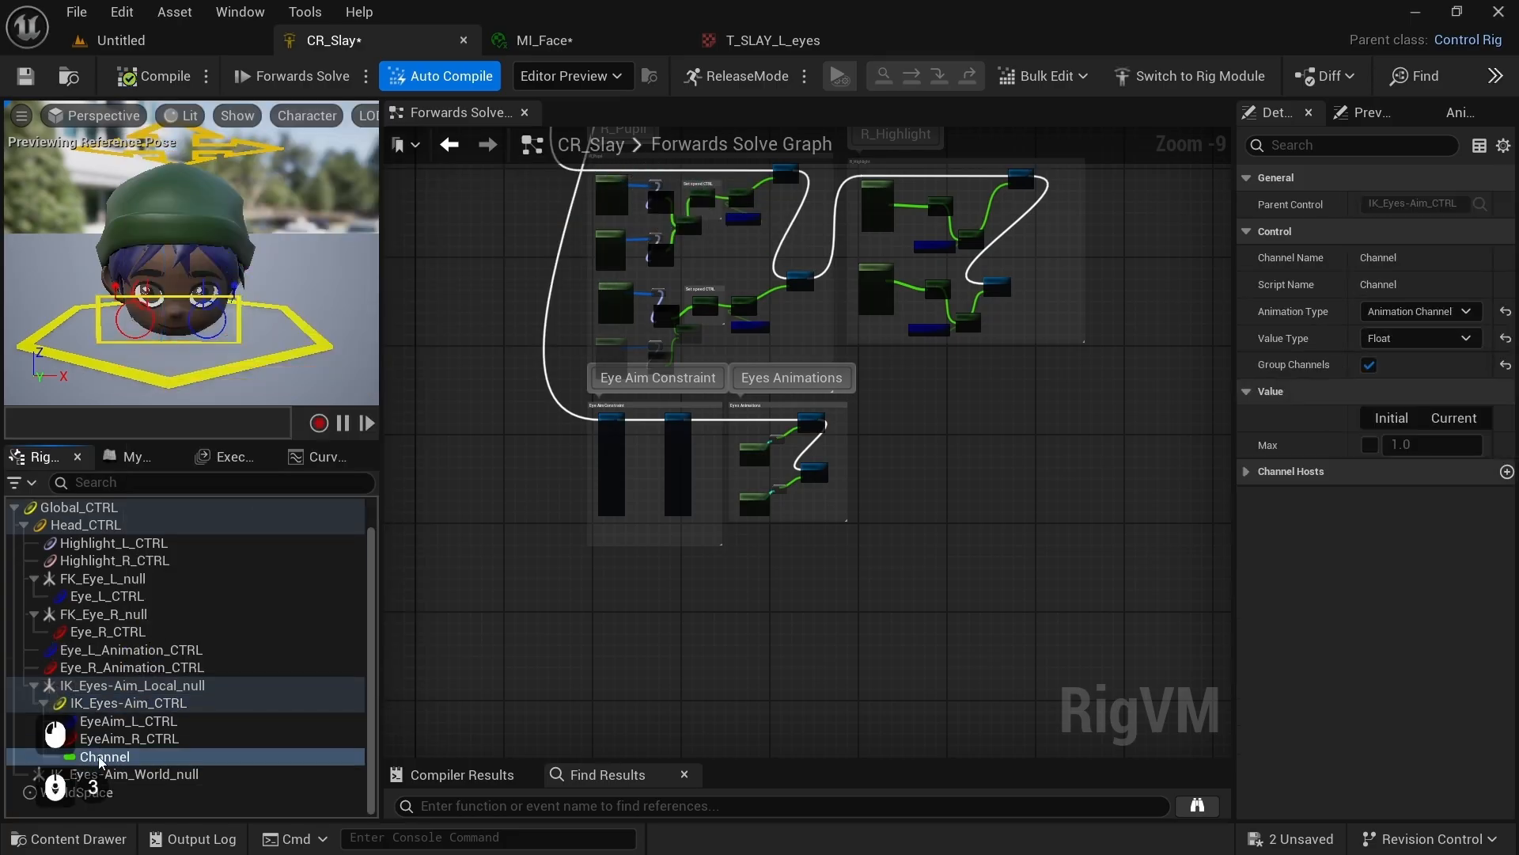
left_click(1417, 338)
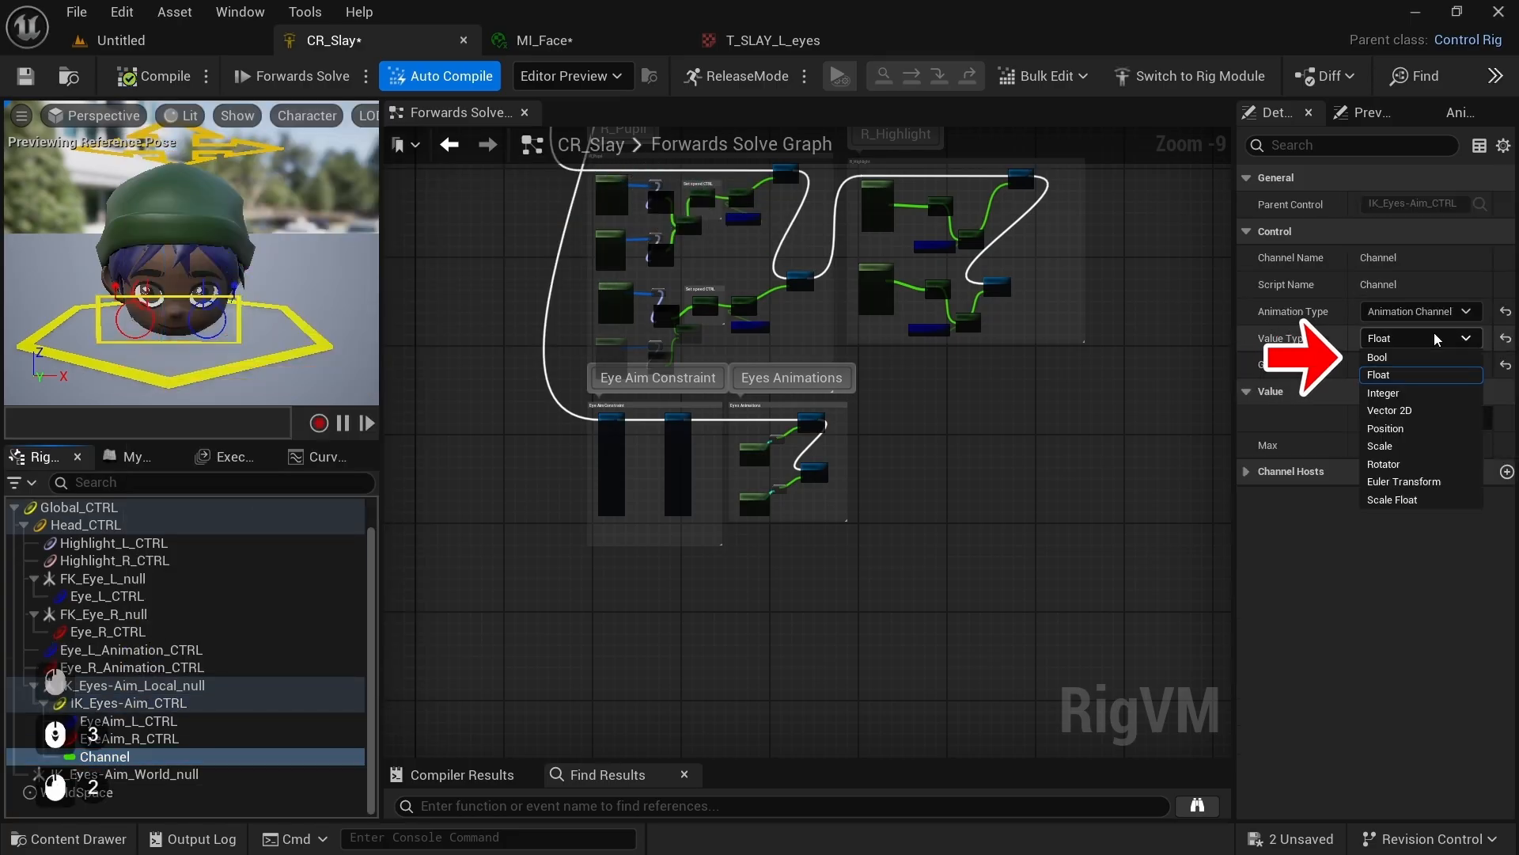
left_click(1392, 355)
Step: Name the new animation channel IK_Eyes-Aim_Local-World_Switch and save the control rig
key("F2")
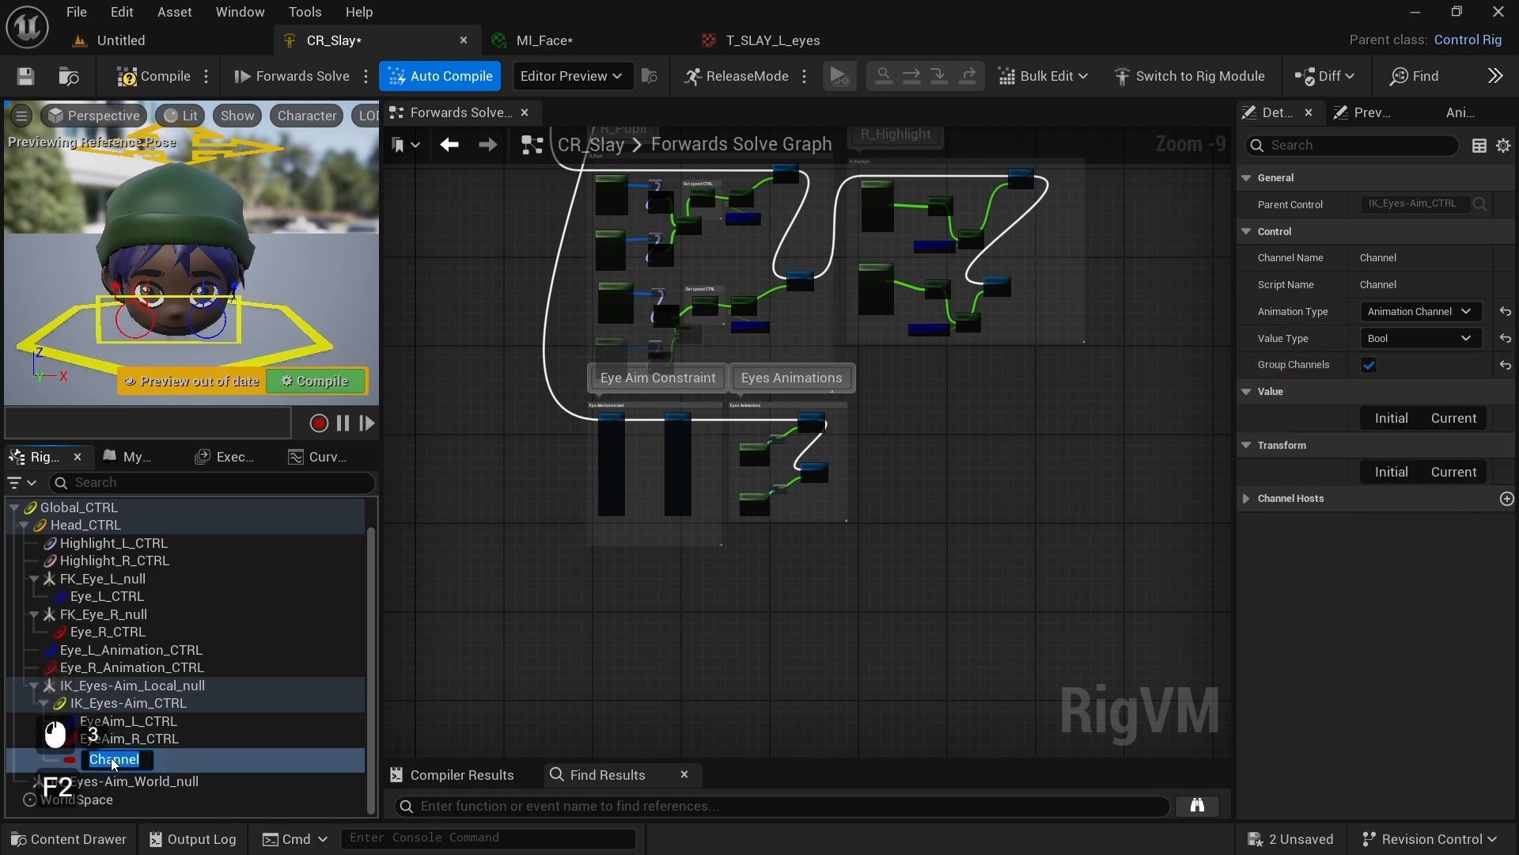
type("IK_Eyes-Aim_Local-World_Switch")
key("Return")
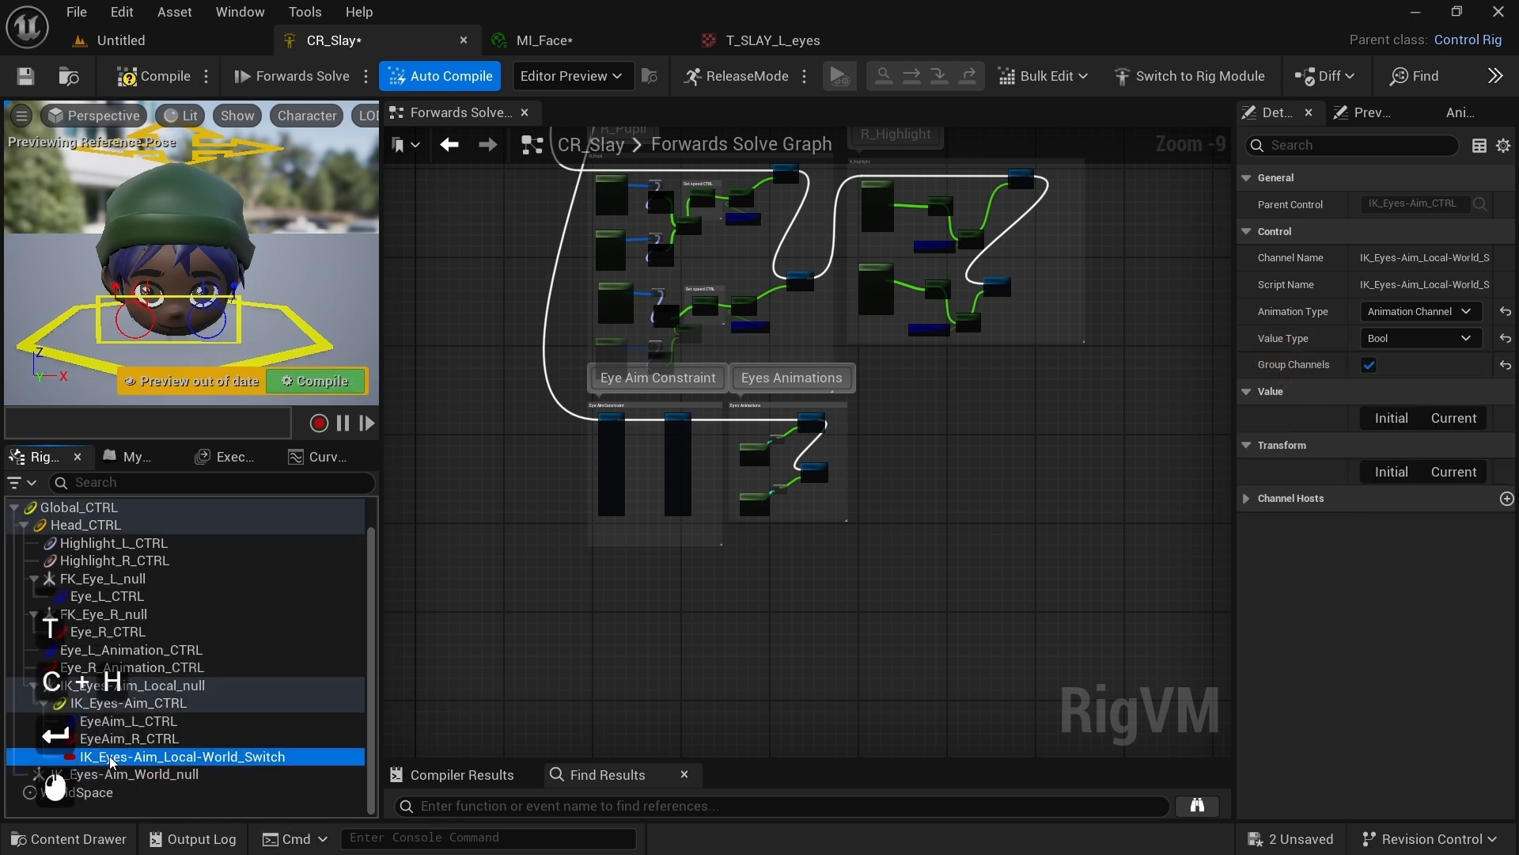
key("ctrl+s")
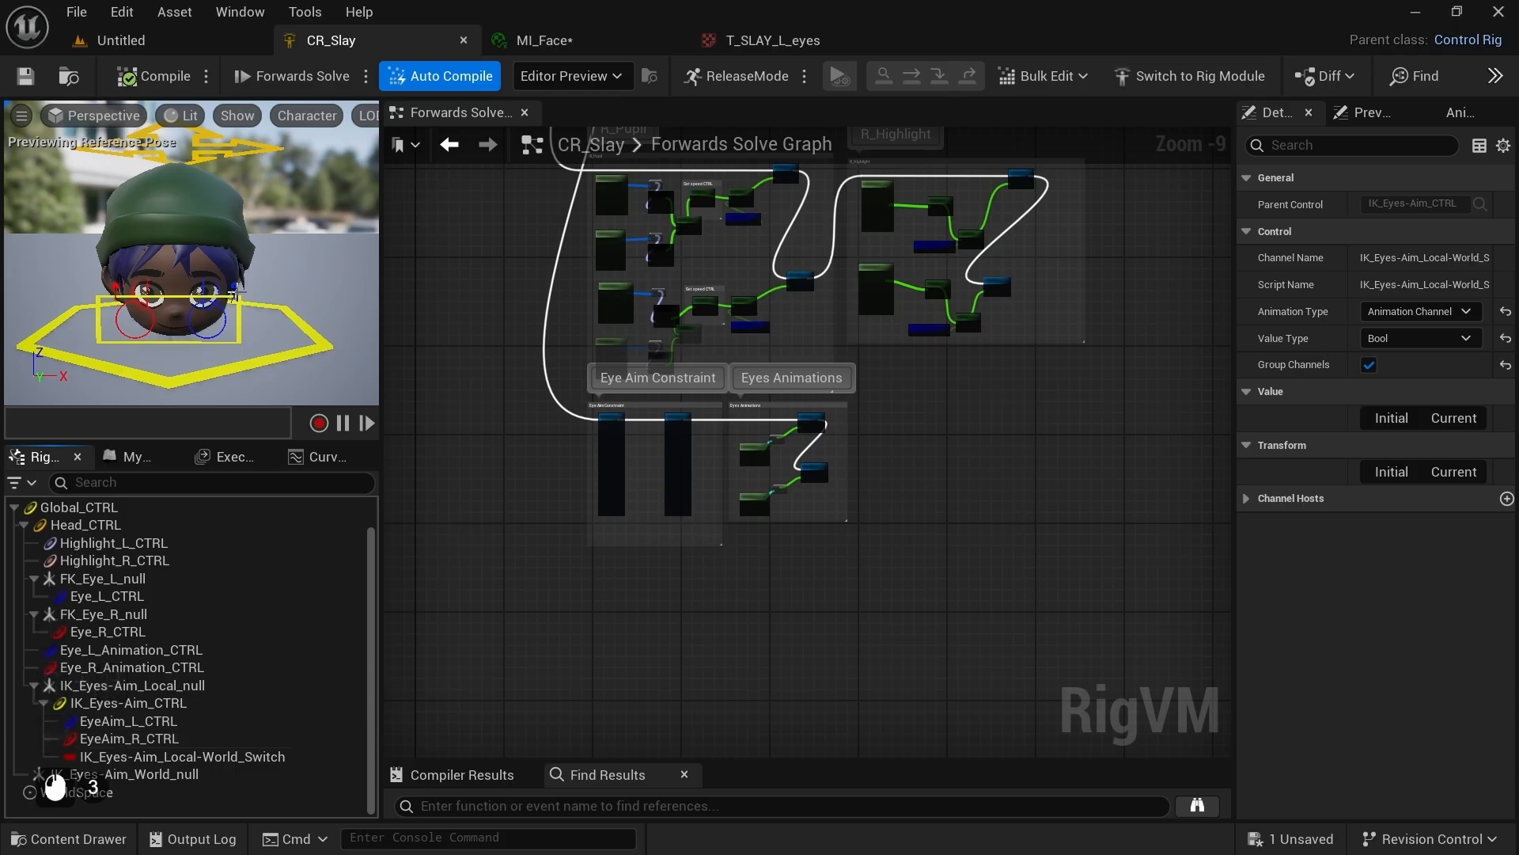
Step: Examine the animation channels of IK_Eyes-Aim_CTRL in its widened properties
left_click(63, 703)
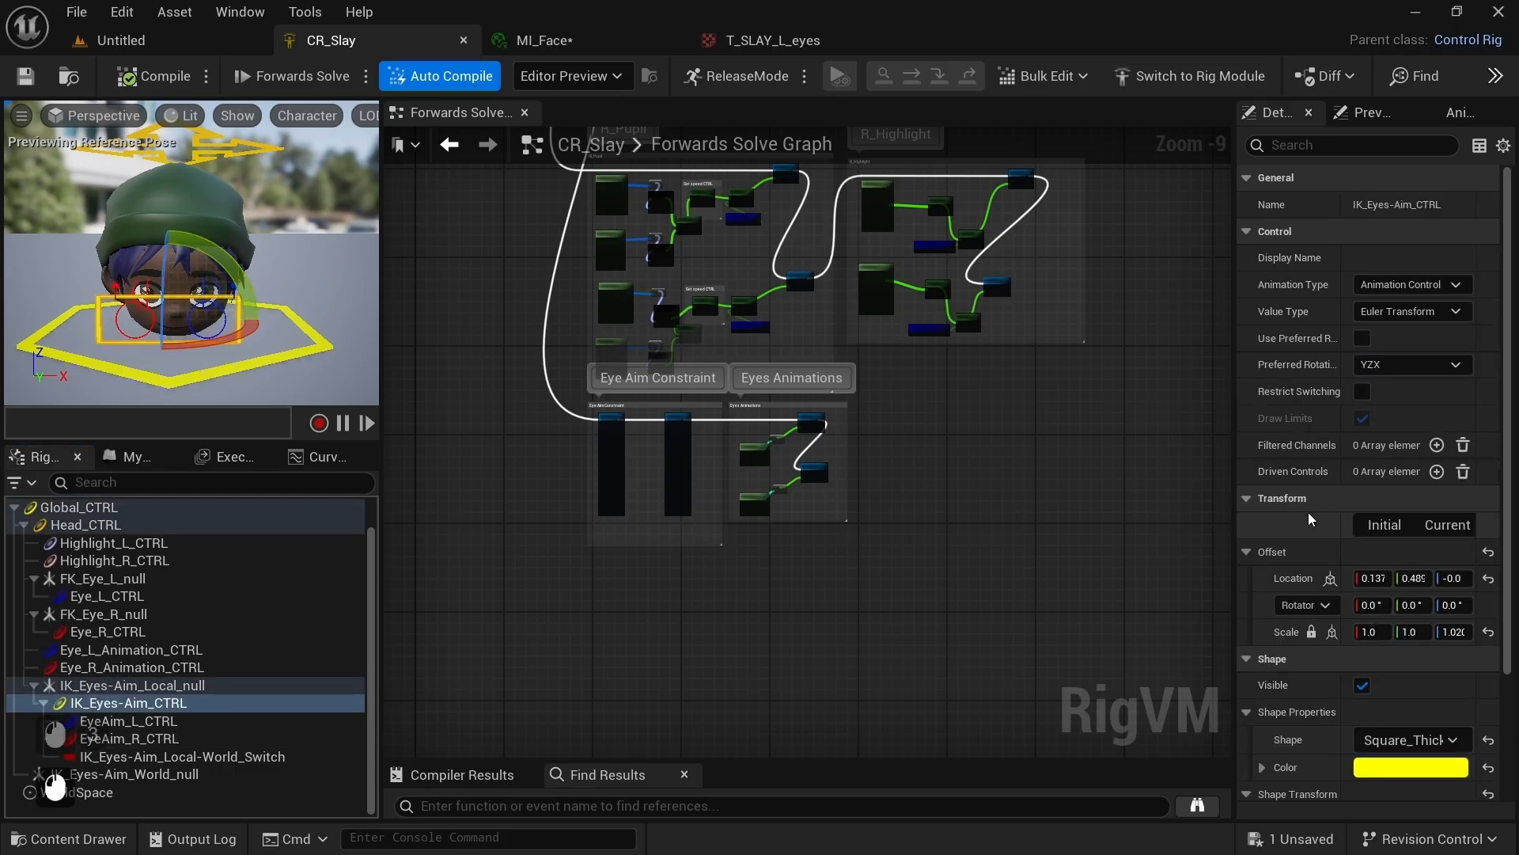
scroll(1306, 519, "down", 10)
left_click_drag(1233, 633, 992, 645)
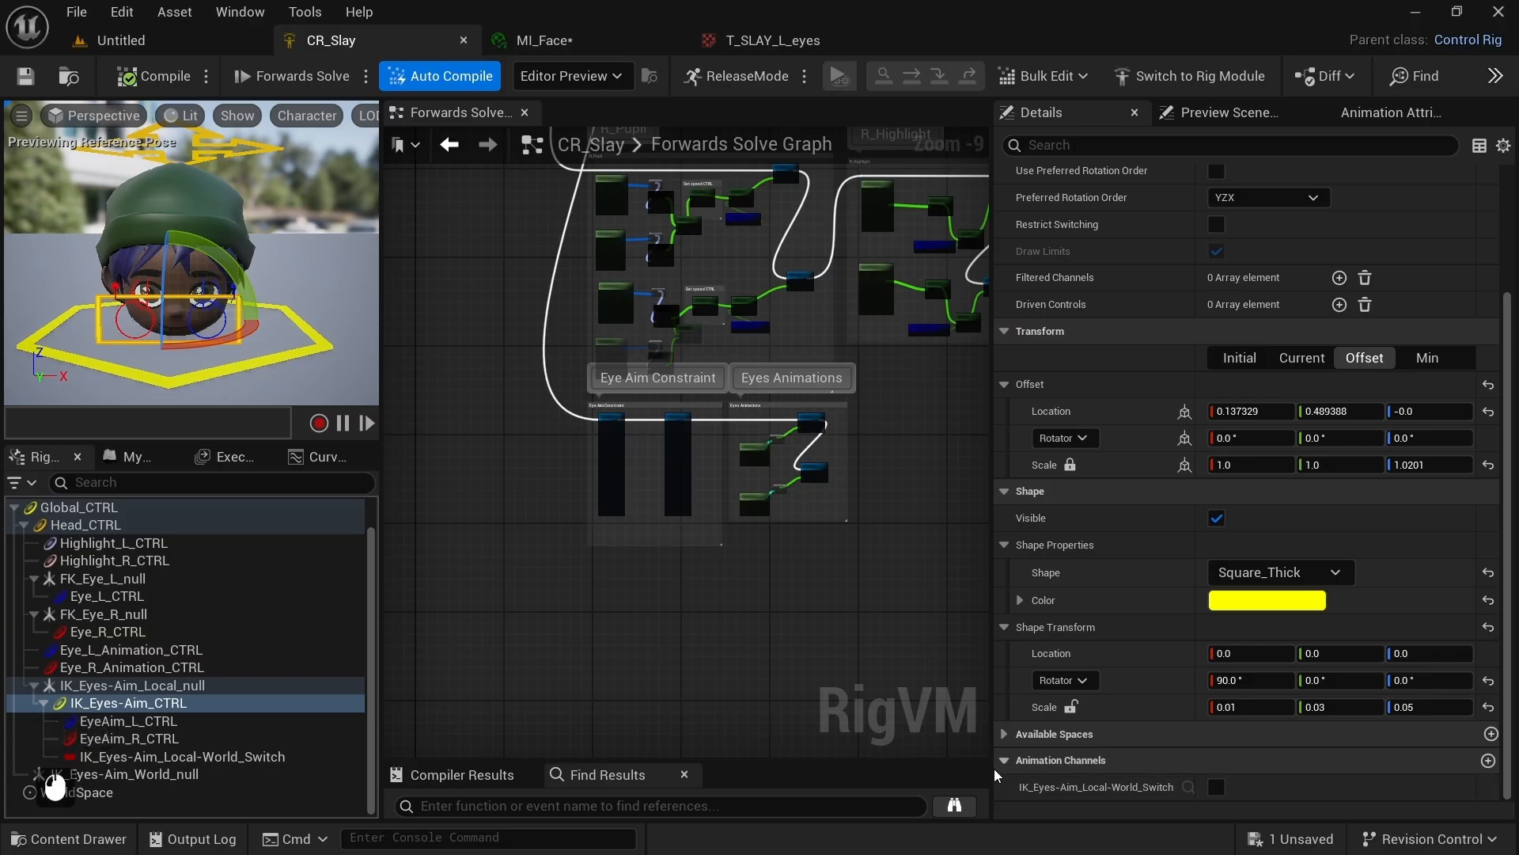
left_click_drag(994, 768, 1184, 767)
Step: Add a Construction Event node in the empty graph area above the Forwards Solve event
scroll(602, 353, "up", 7)
right_click_drag(601, 353, 590, 464)
right_click_drag(475, 322, 469, 389)
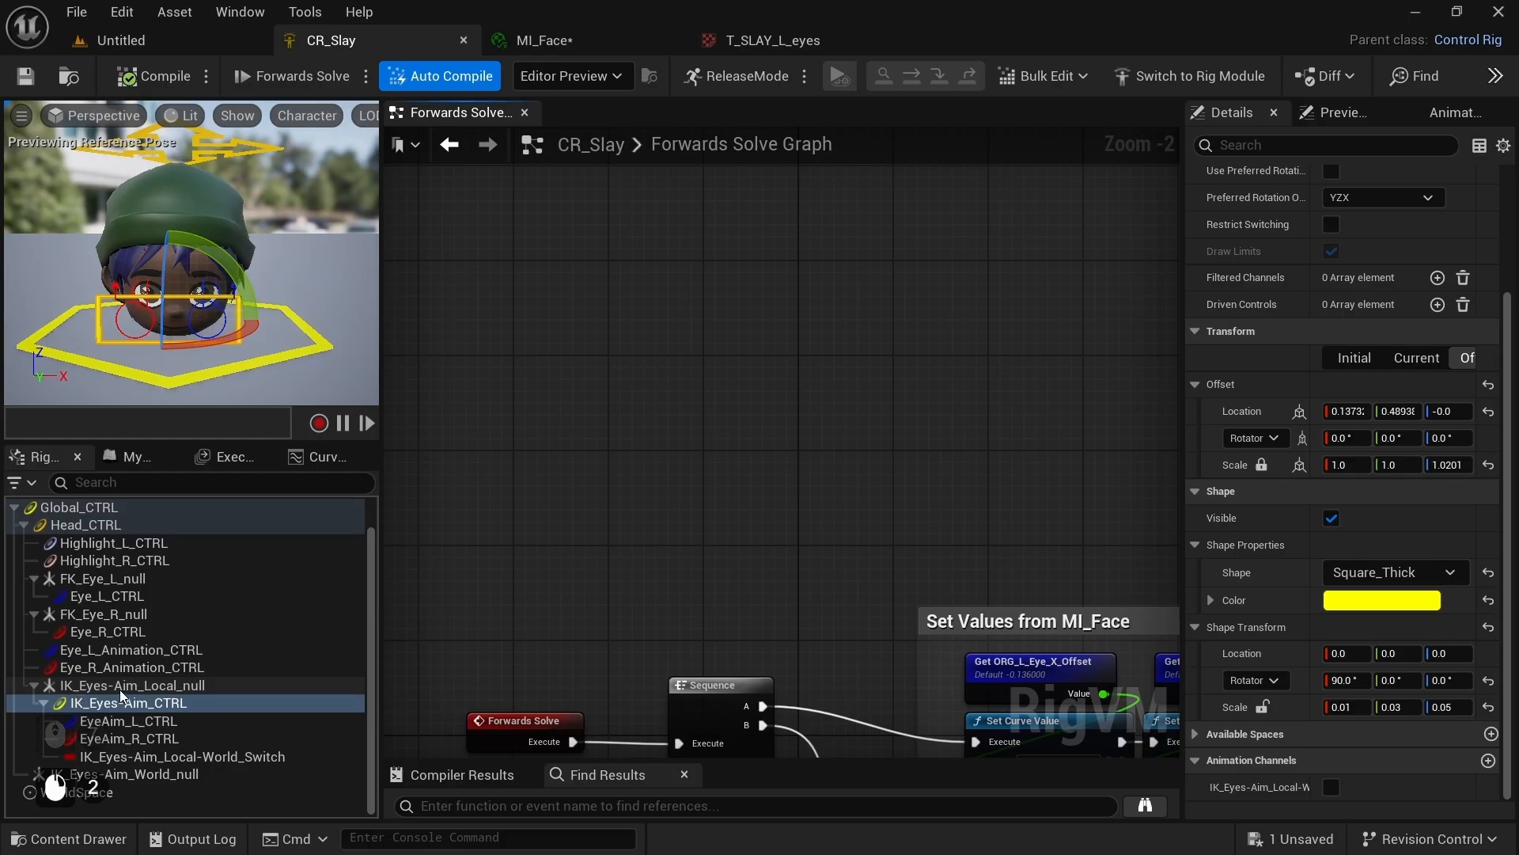
right_click_drag(557, 425, 560, 435)
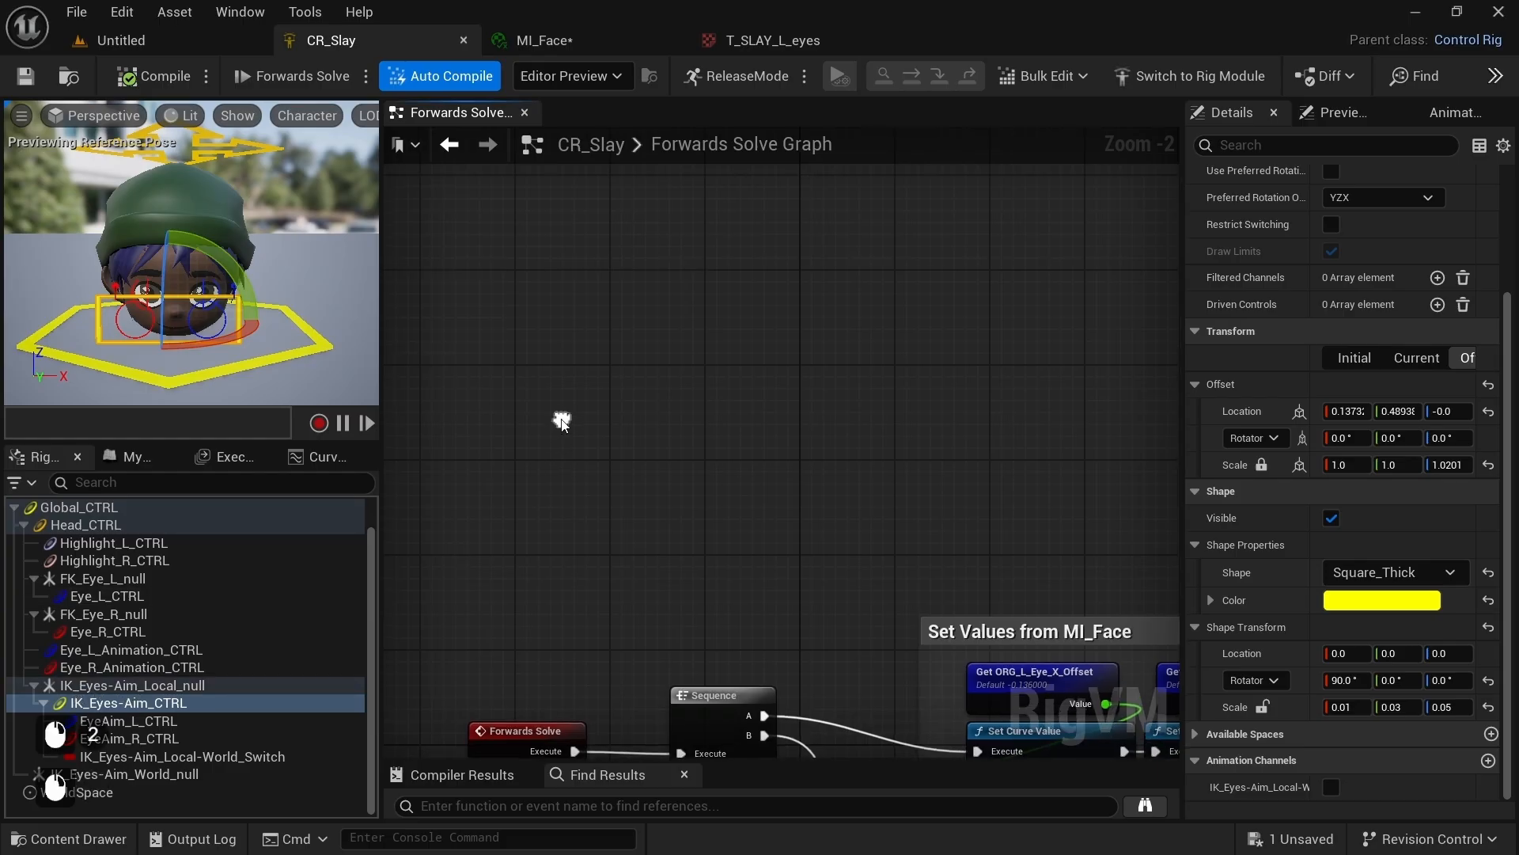
right_click(562, 366)
type("constru")
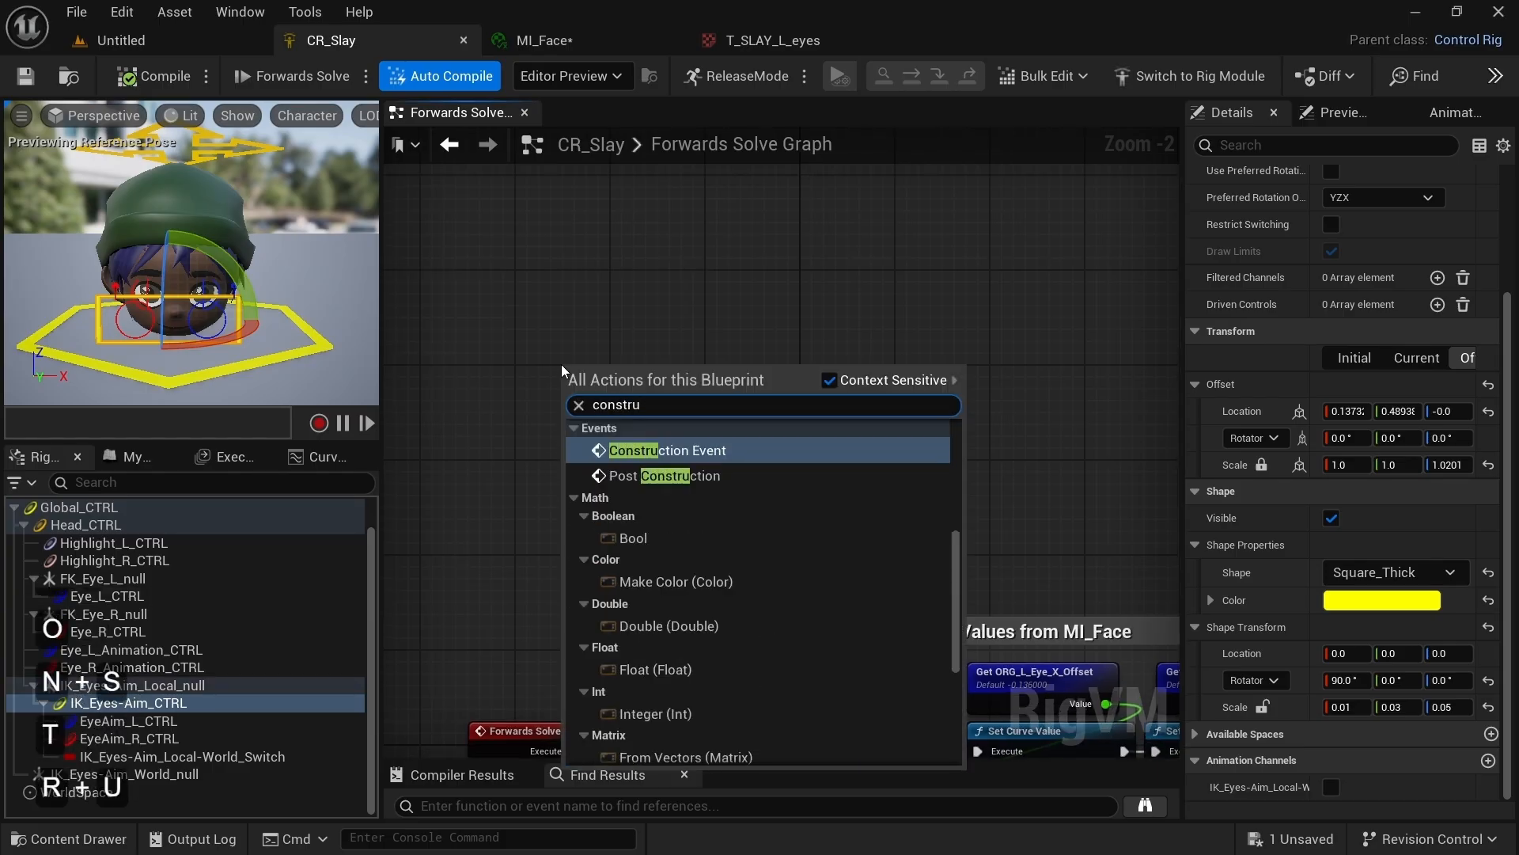
key("Return")
Step: Add a Set Transform node for IK_Eyes-Aim_World_null beside the Construction Event, with Initial enabled and its item details expanded
left_click_drag(83, 778, 722, 321, "alt")
scroll(776, 439, "up", 2)
left_click(758, 439)
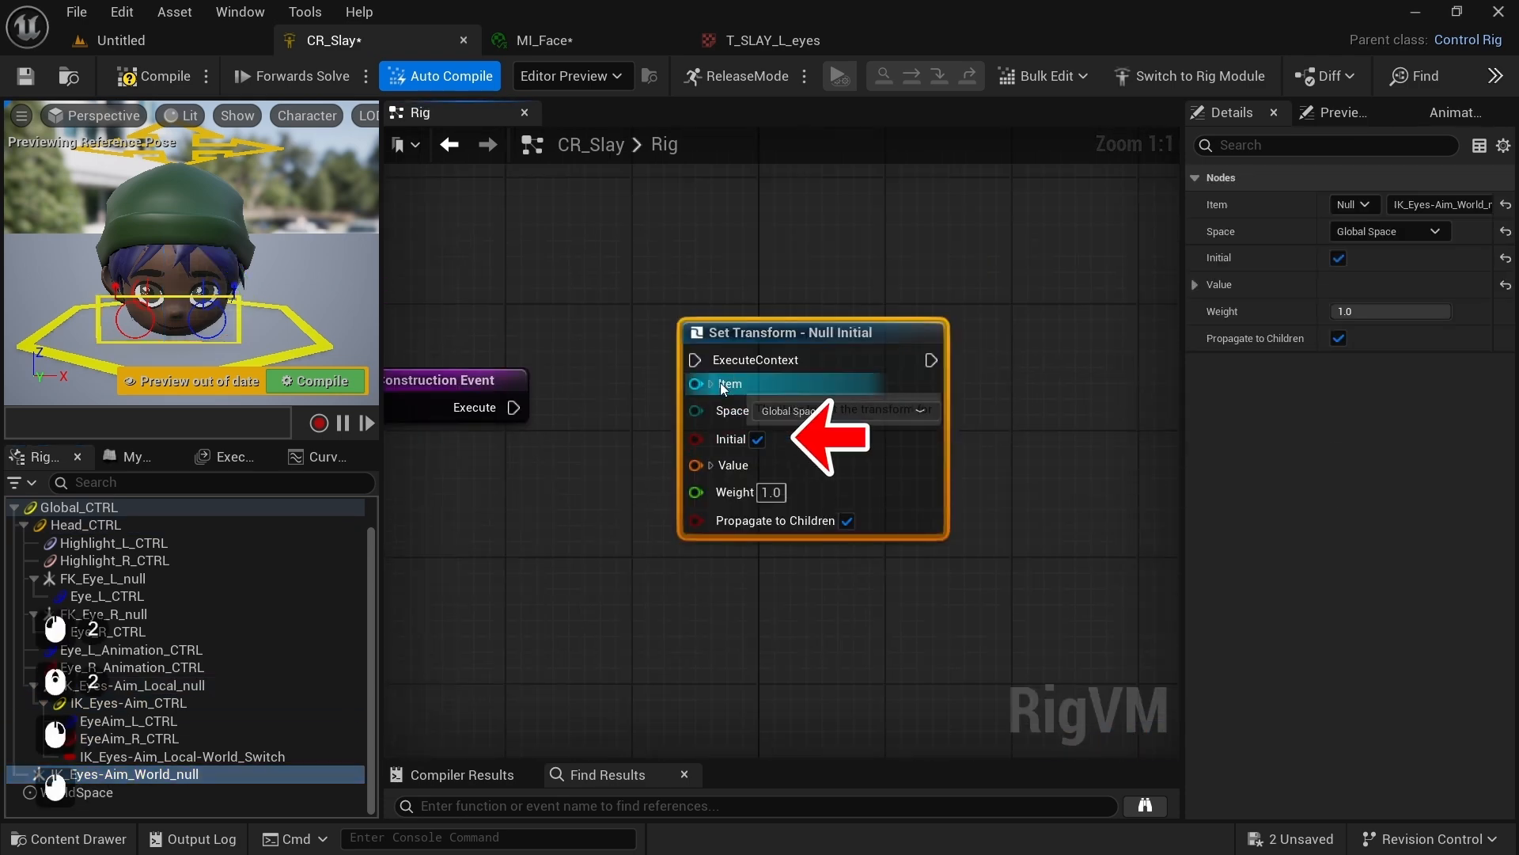
left_click(711, 383)
left_click_drag(839, 353, 870, 274)
Step: Feed the initial transform of IK_Eyes-Aim_Local_null into the Set Transform node's Value and run that node from the Construction Event
left_click_drag(111, 685, 728, 615)
left_click(778, 406)
left_click_drag(794, 654, 794, 559)
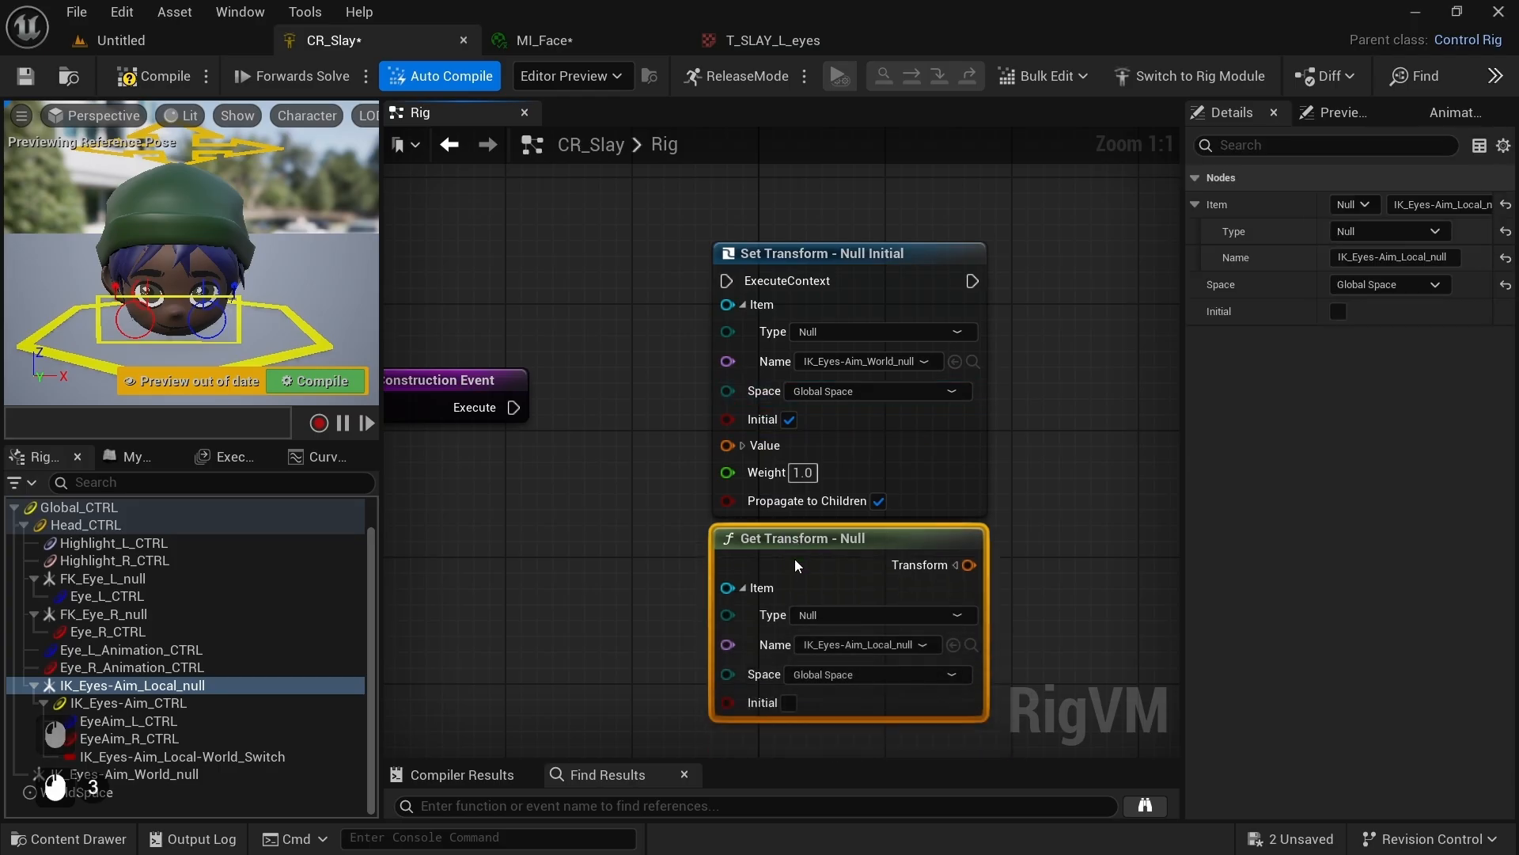
left_click(789, 702)
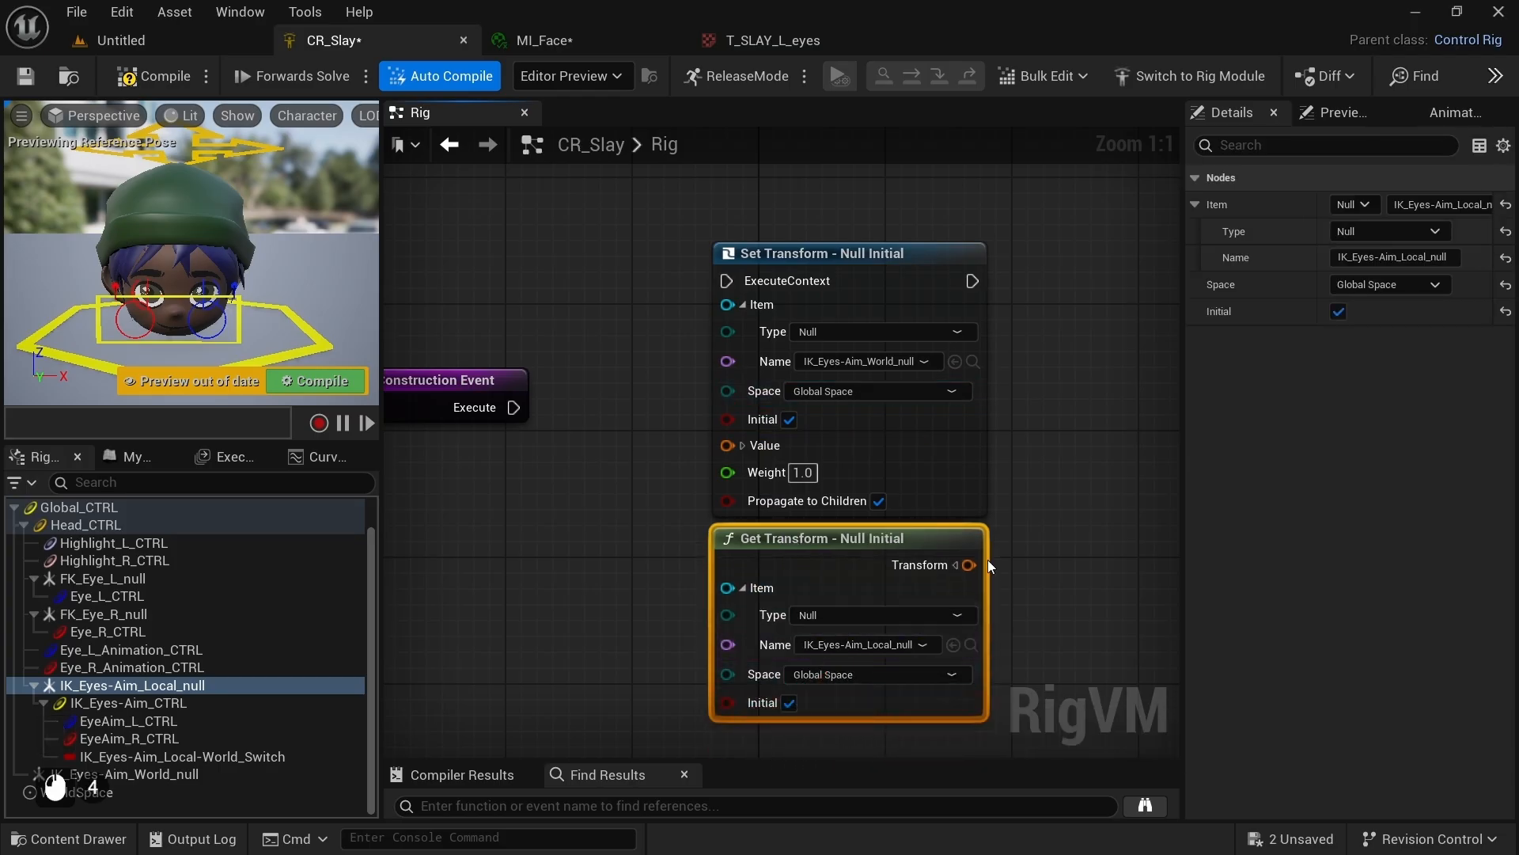
left_click_drag(969, 564, 757, 448)
left_click_drag(489, 380, 750, 281)
Step: Group both transform nodes in a comment reading "Make sure Eyes Aim World Null is in same Global Transform as Local Eyes Aim at Setup"
scroll(421, 382, "down", 2)
right_click_drag(633, 419, 679, 397)
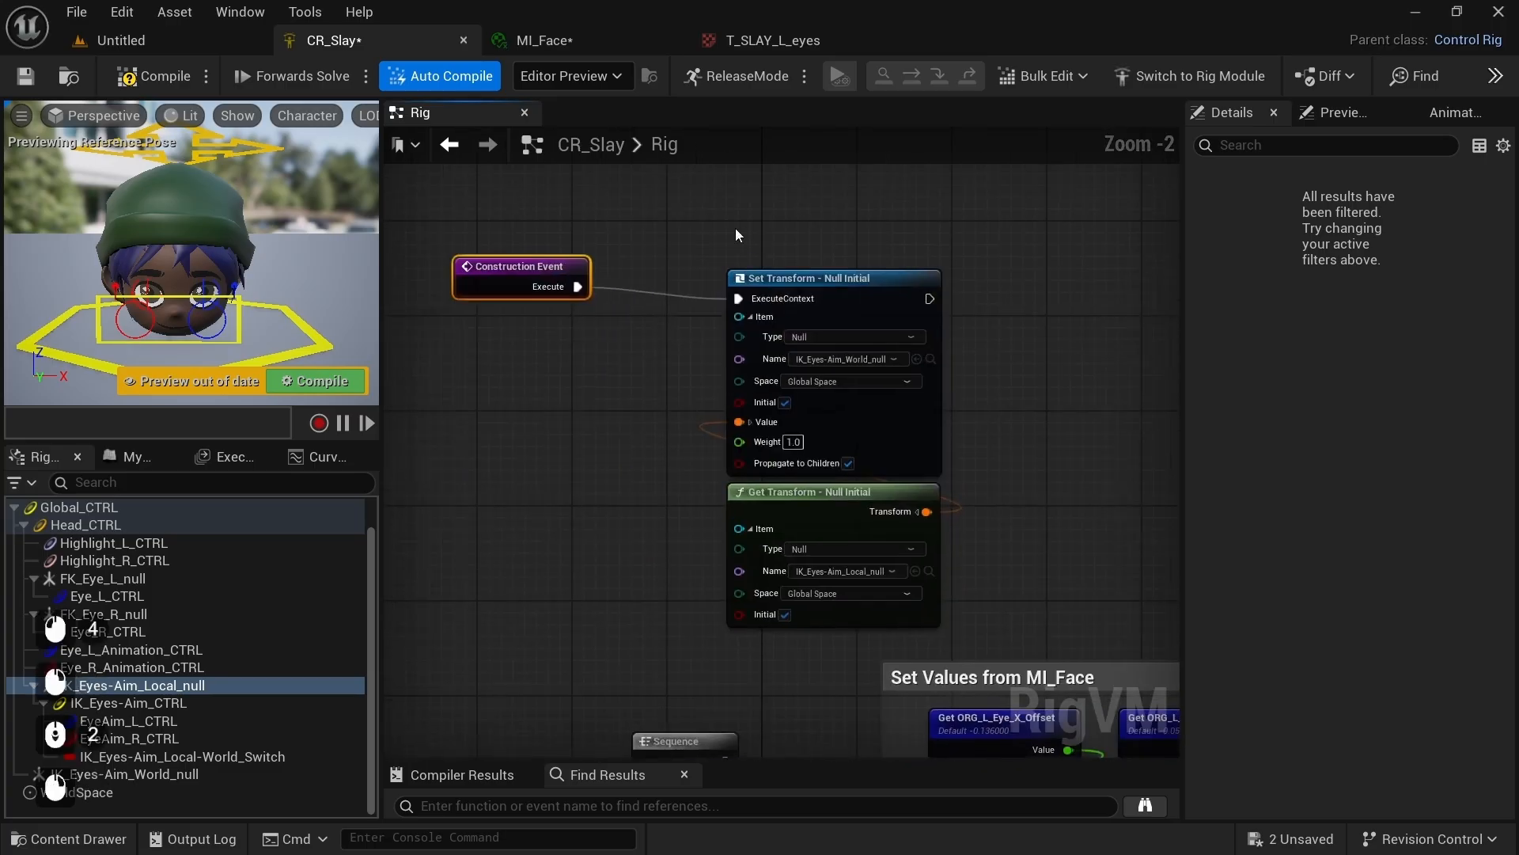
left_click_drag(734, 228, 910, 539)
key("c")
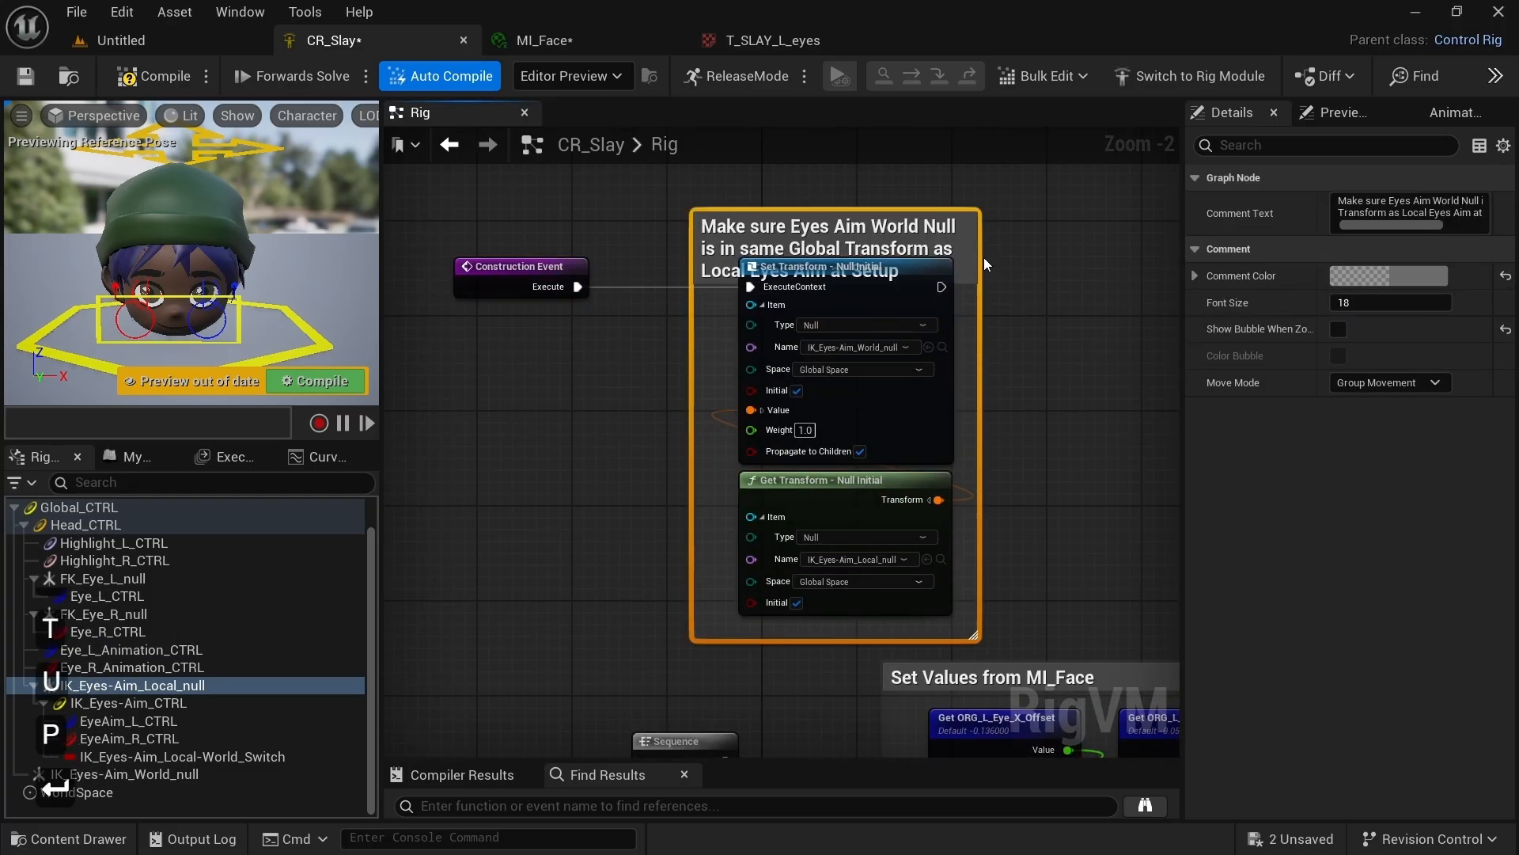
Step: Add a Branch node executed after the R_Eye_Animation Set Curve Value node at the end of the Eyes Animations section
right_click_drag(1013, 554, 821, 229)
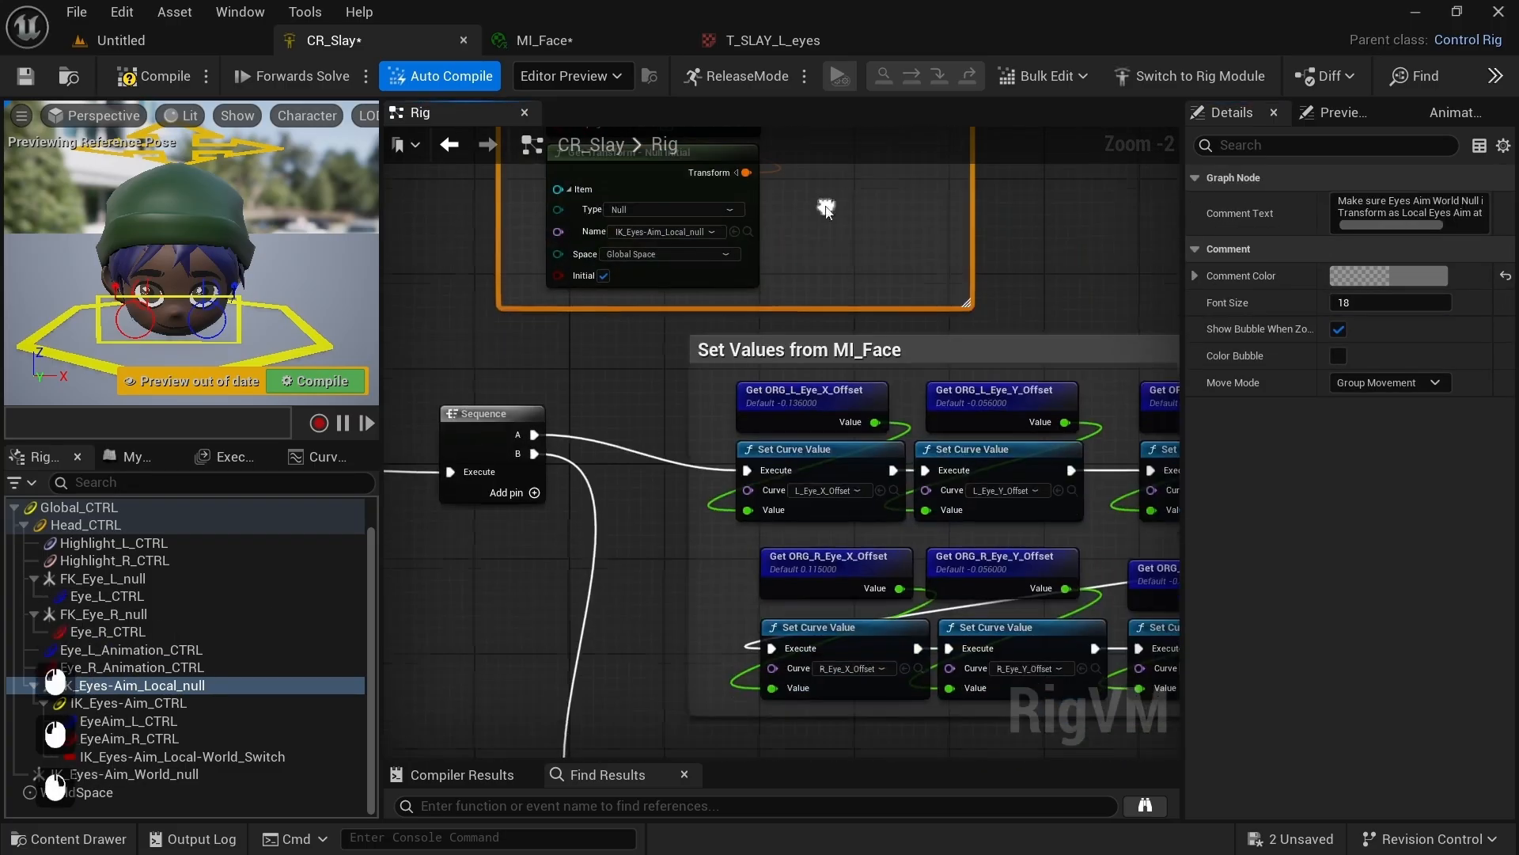
scroll(896, 601, "down", 6)
right_click_drag(894, 600, 426, 131)
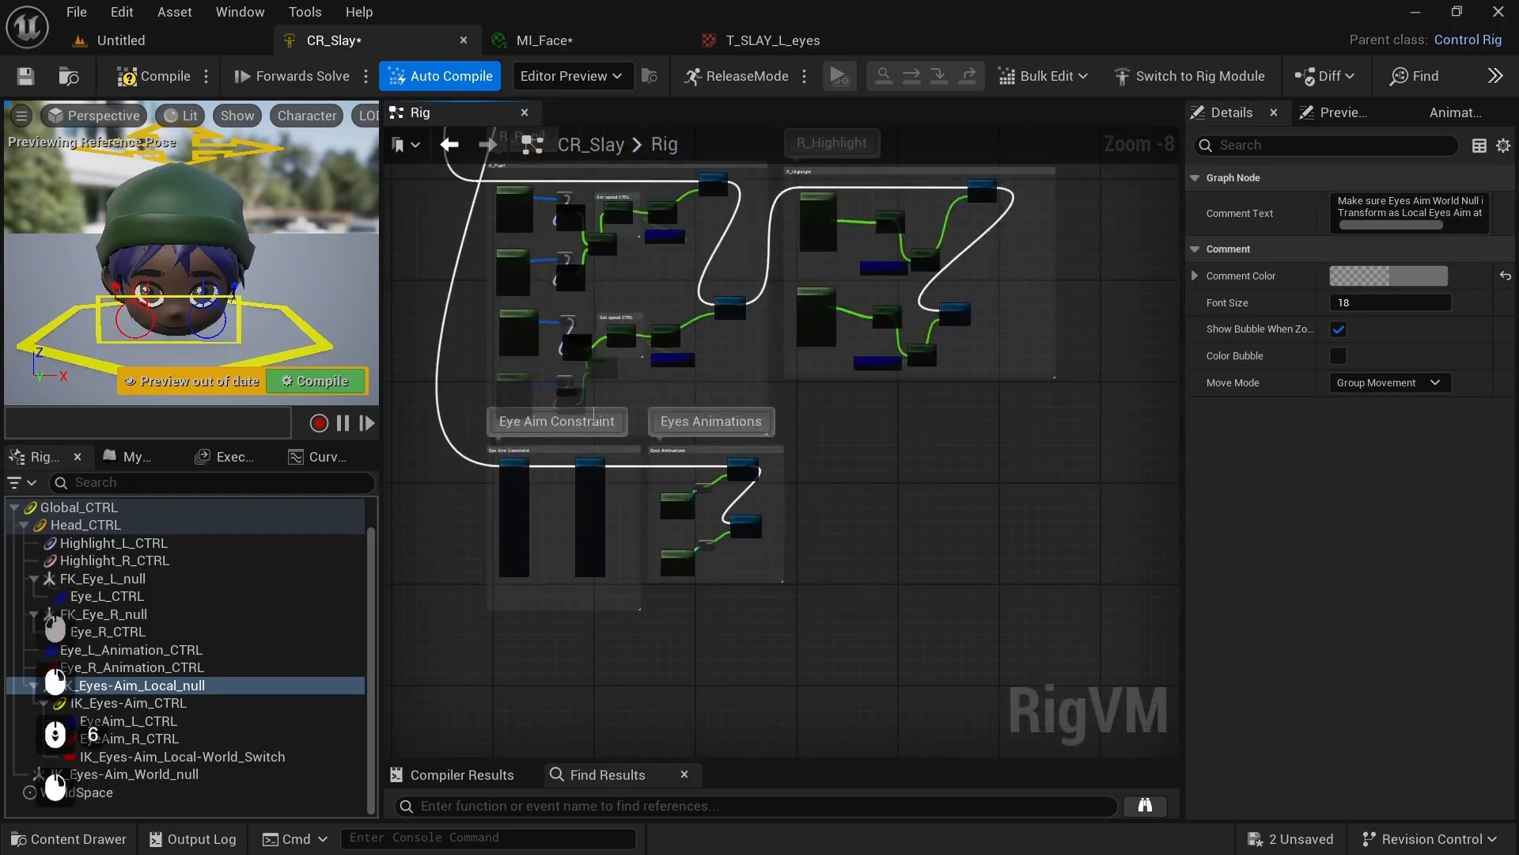
right_click_drag(698, 486, 827, 433)
scroll(913, 440, "up", 1)
scroll(913, 439, "up", 4)
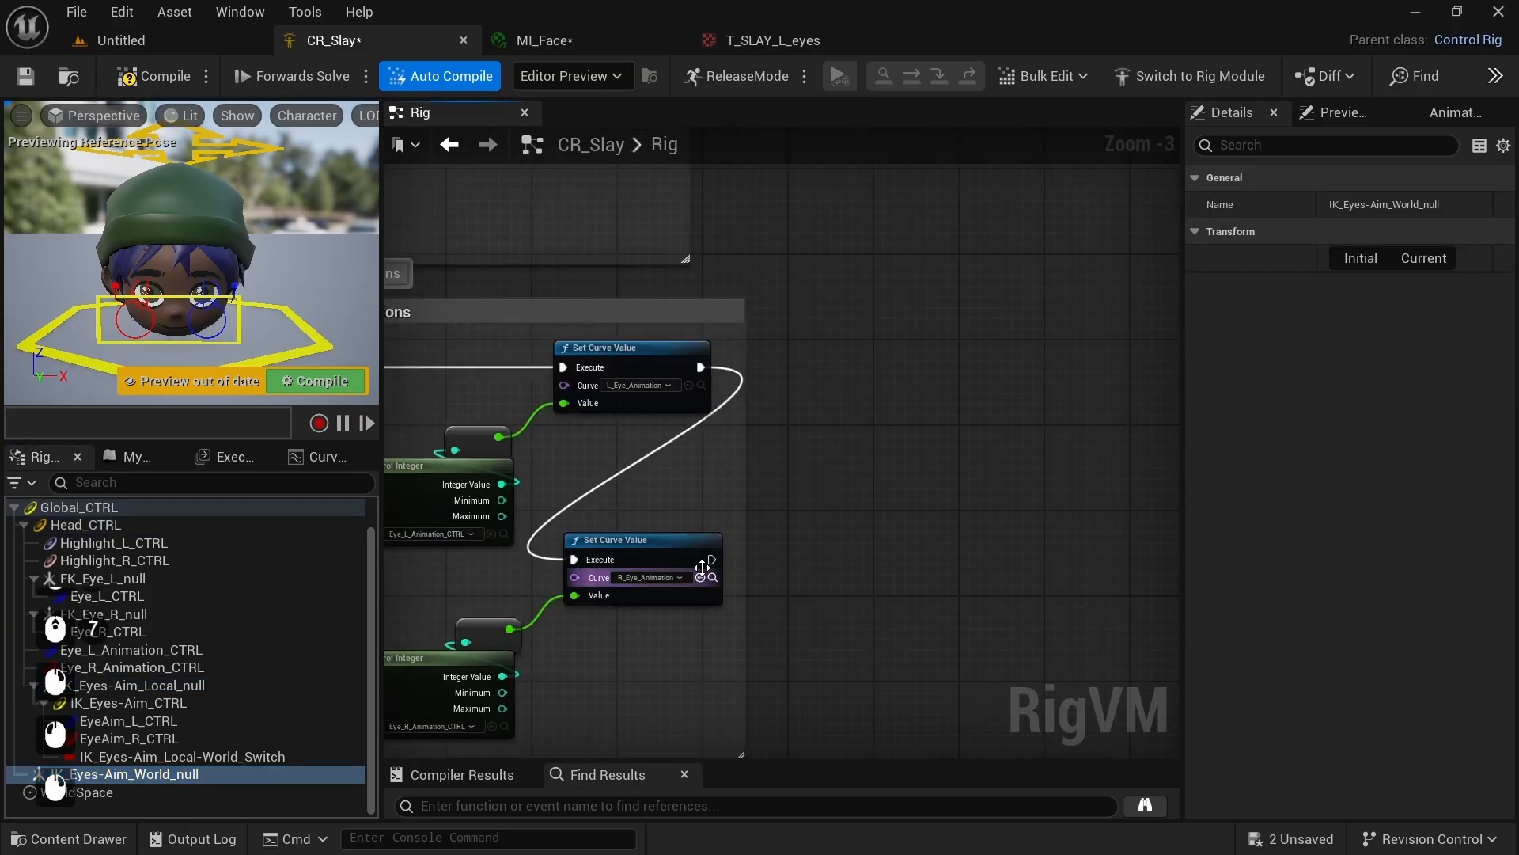
left_click_drag(711, 559, 882, 369)
type("branch")
key("Return")
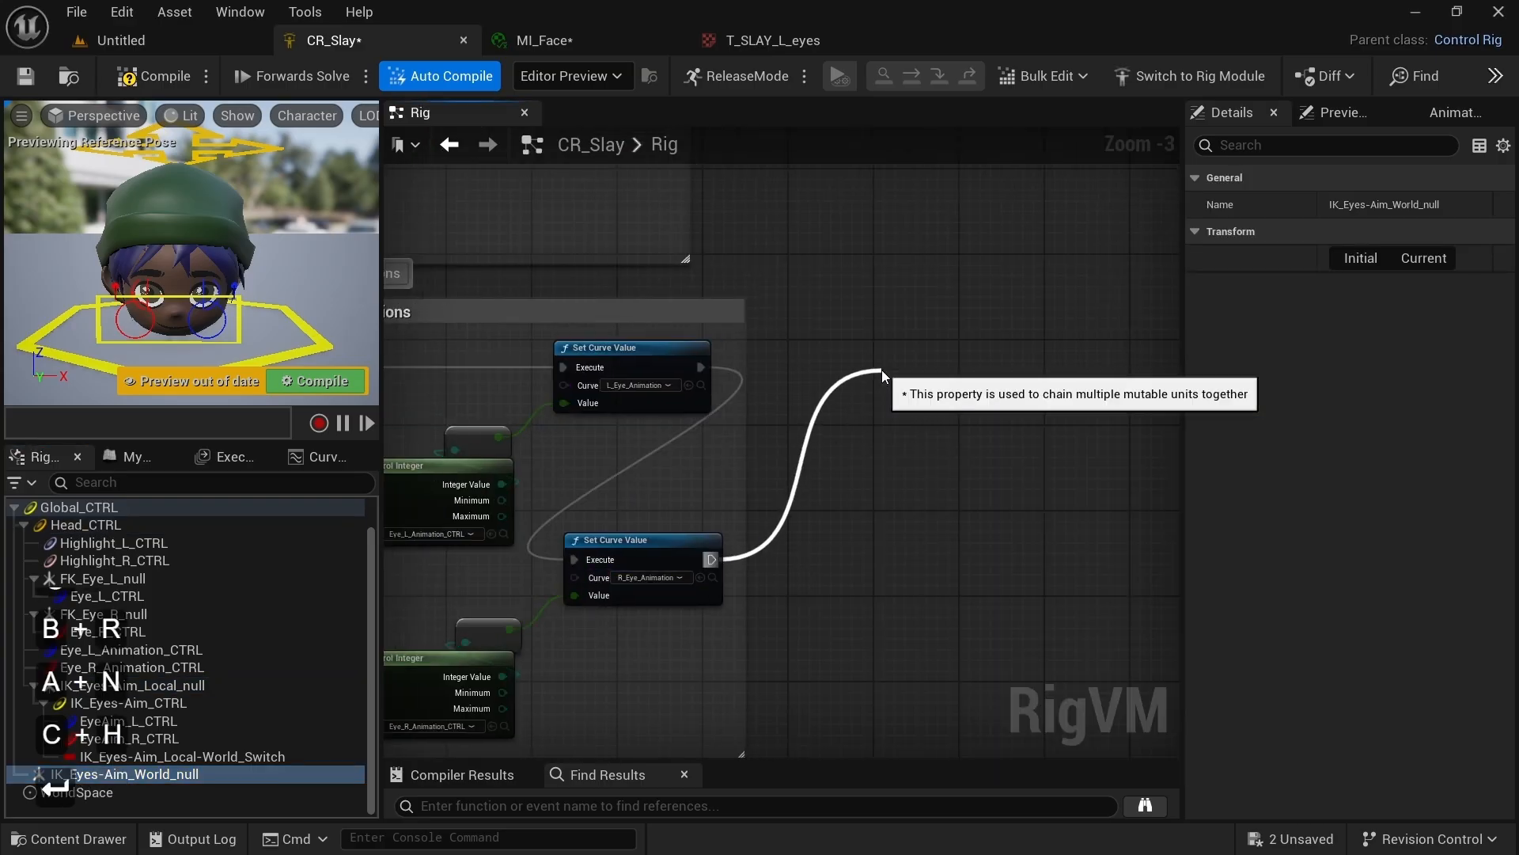
scroll(766, 380, "up", 2)
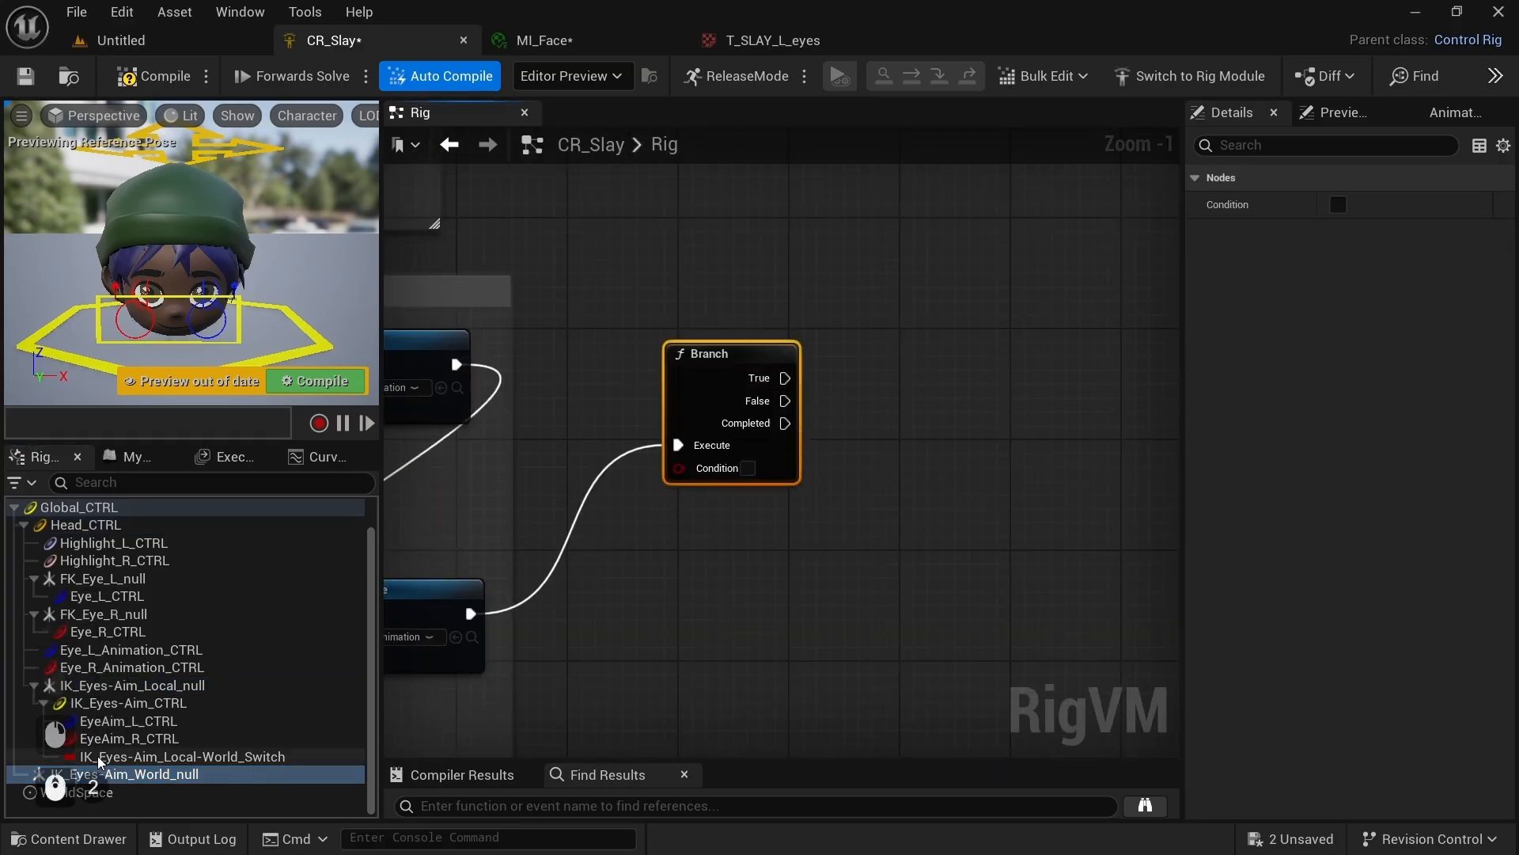
Step: Add a Get Bool Channel node for IK_Eyes-Aim_Local-World_Switch and connect its Value to the Branch's Condition
left_click(322, 753)
left_click_drag(321, 750, 666, 534)
left_click(738, 432)
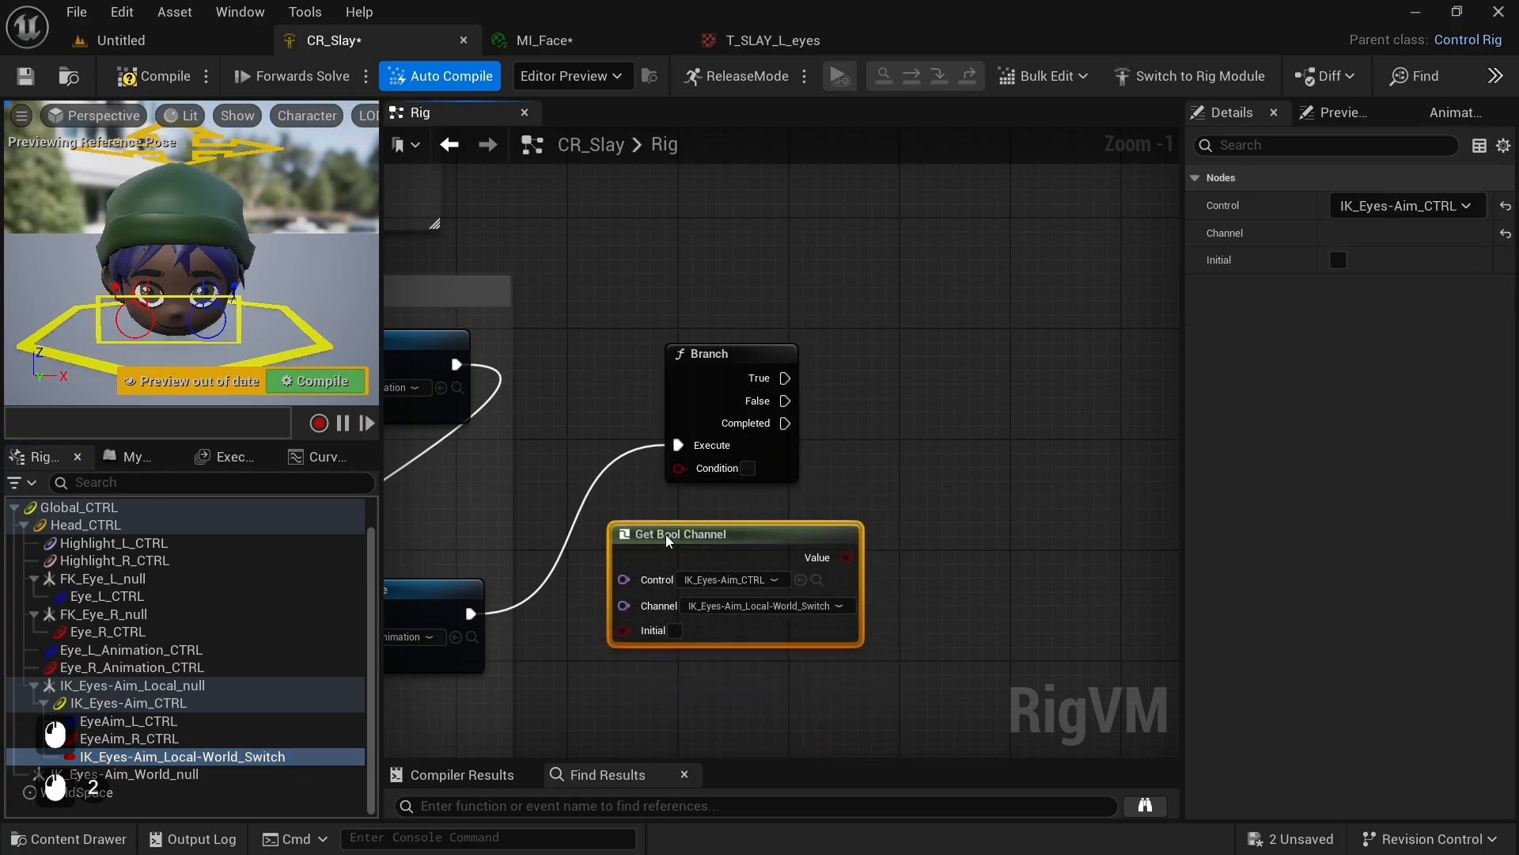
left_click_drag(849, 558, 679, 468)
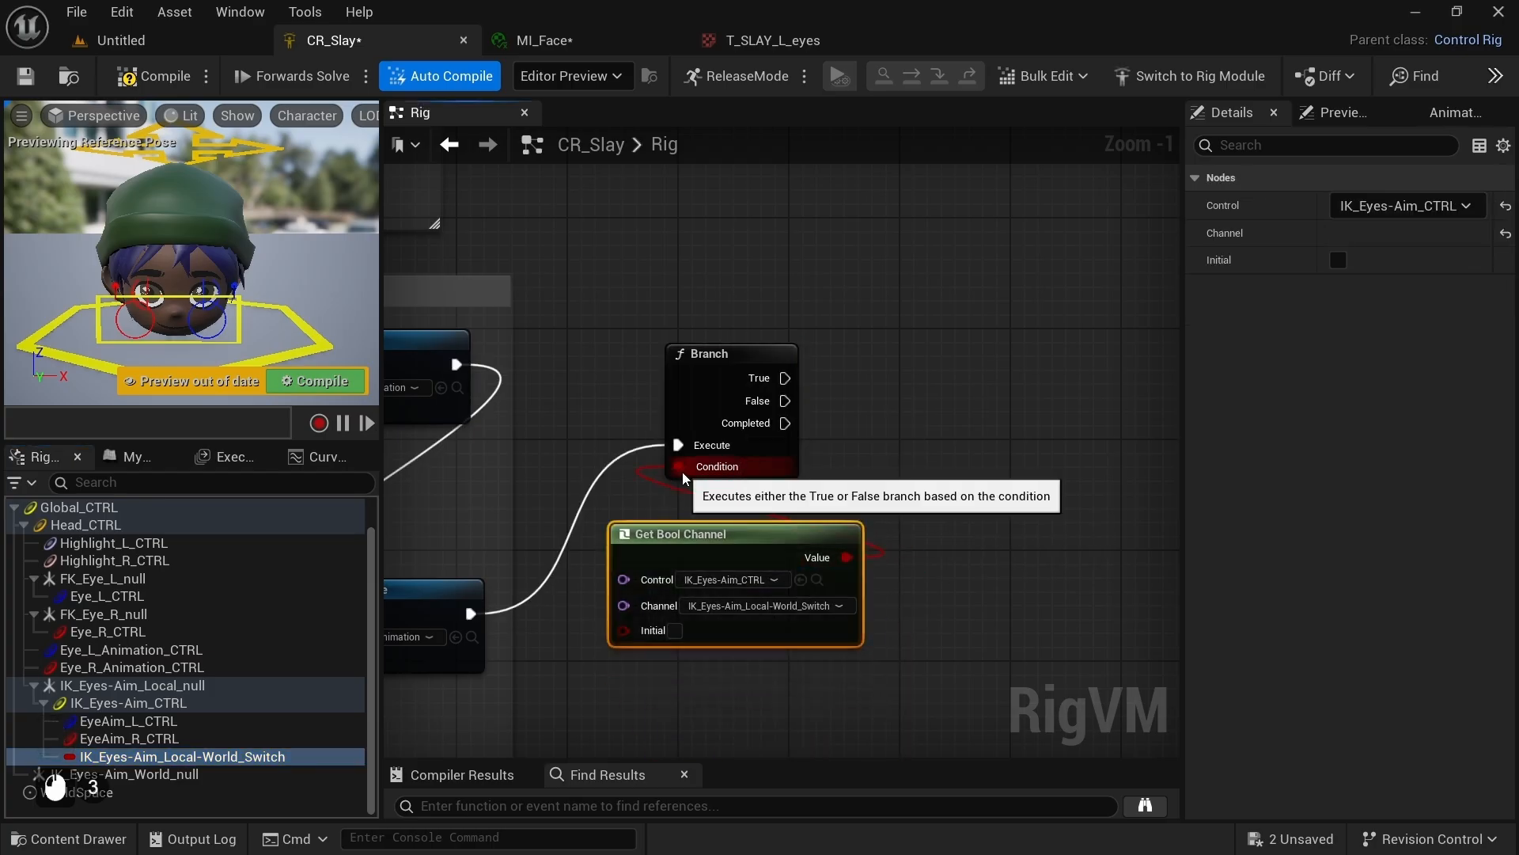
Step: Add a Set Transform node for IK_Eyes-Aim_Local_null beside the Branch node
right_click_drag(871, 470, 663, 512)
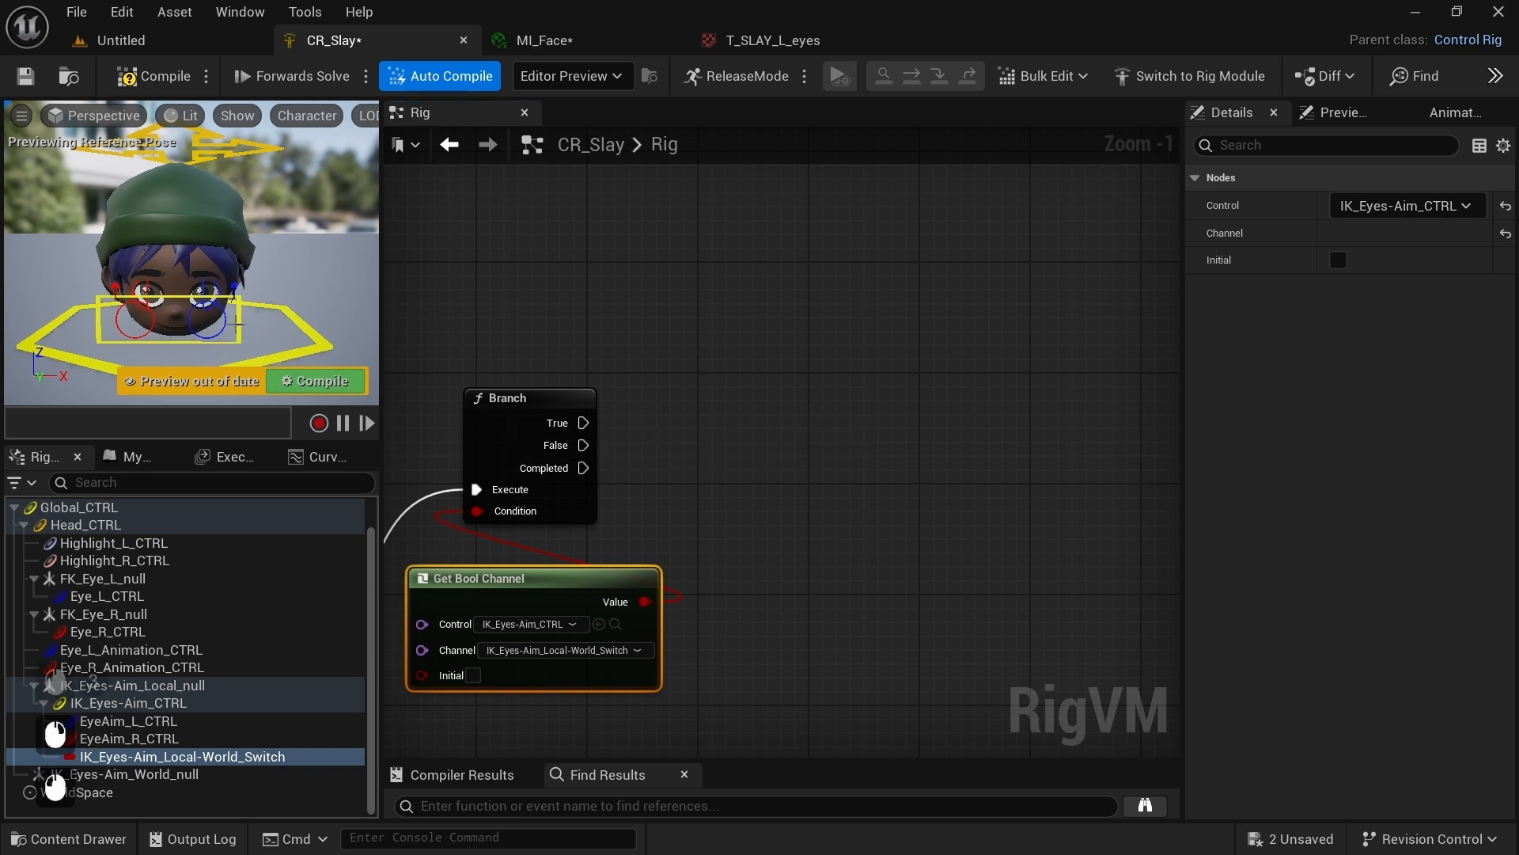
left_click(126, 702)
scroll(1361, 710, "down", 6)
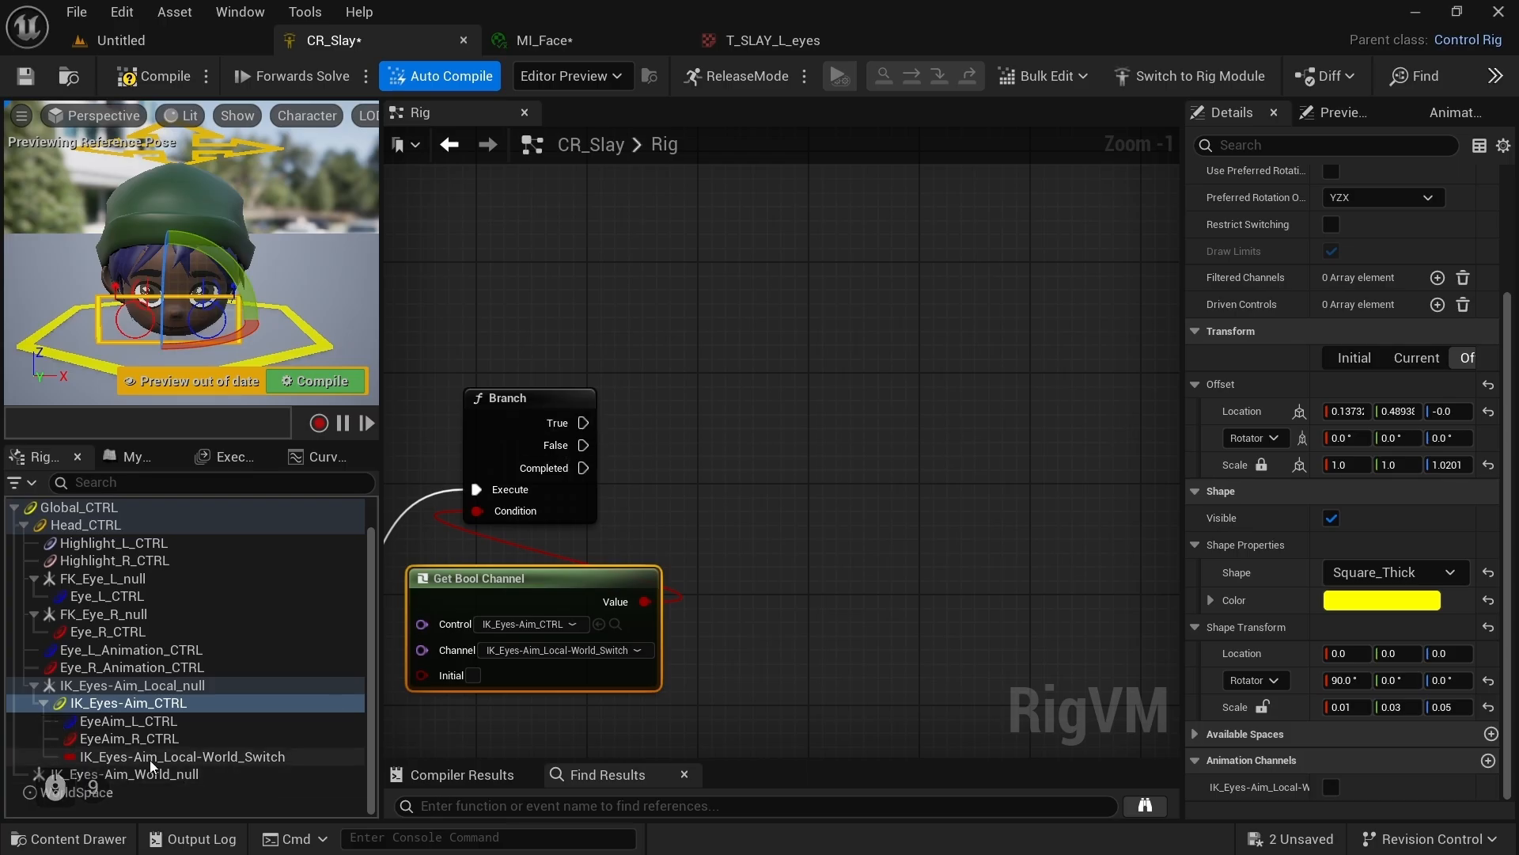
left_click_drag(86, 684, 866, 397)
left_click(915, 463)
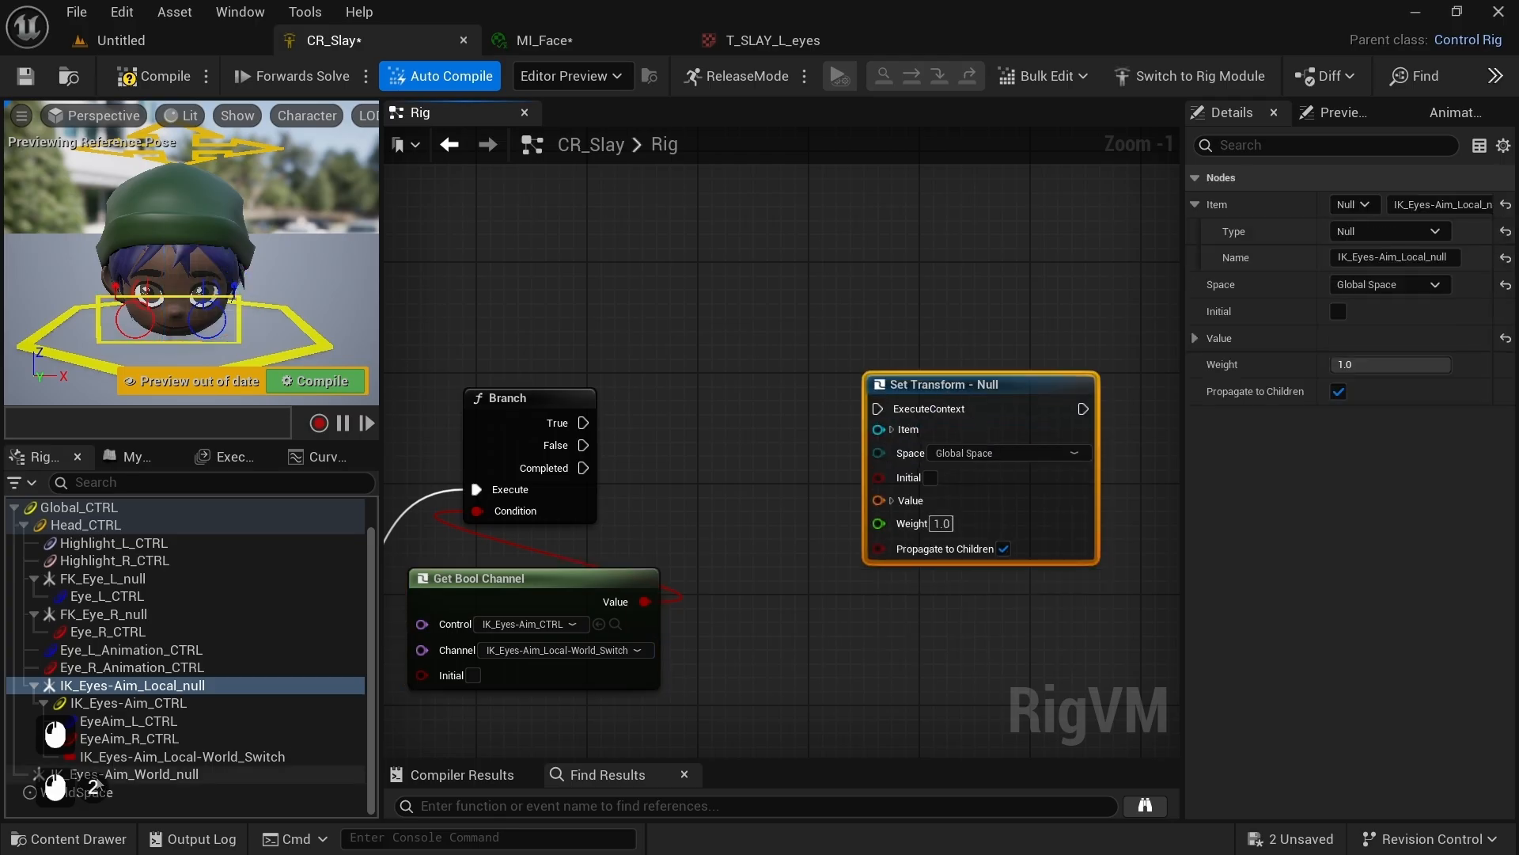
Step: Add a Get Transform node for IK_Eyes-Aim_World_null and connect its Transform to the Set Transform node's Value
left_click_drag(119, 774, 830, 698)
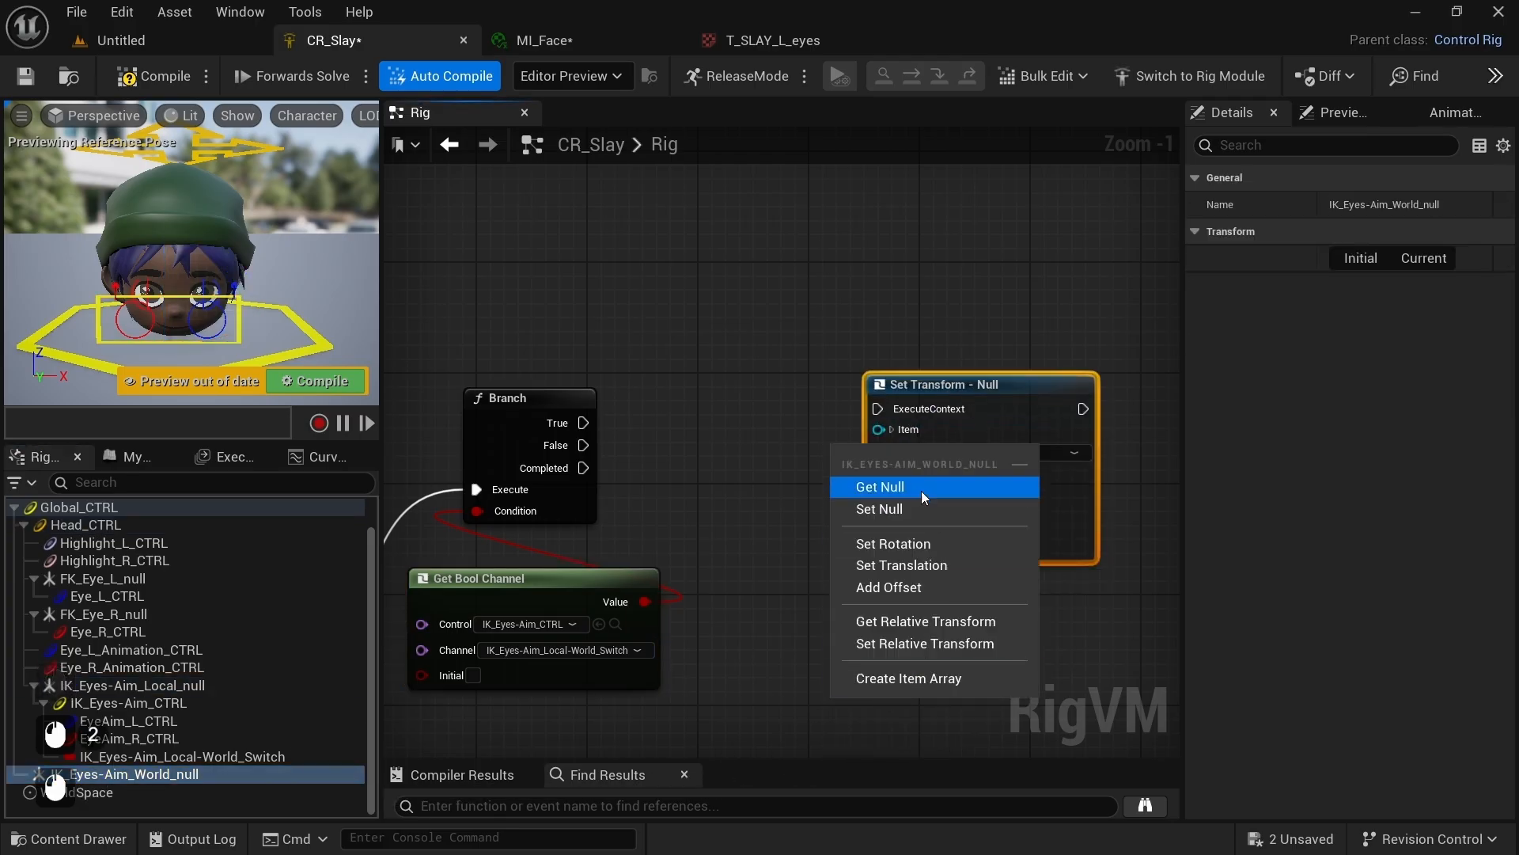
left_click(879, 485)
left_click_drag(1043, 600, 853, 487)
Step: Run the Local null's Set Transform node from the Branch's True output and compile the rig
left_click_drag(534, 352, 894, 584)
left_click_drag(894, 580, 894, 593)
left_click(162, 77)
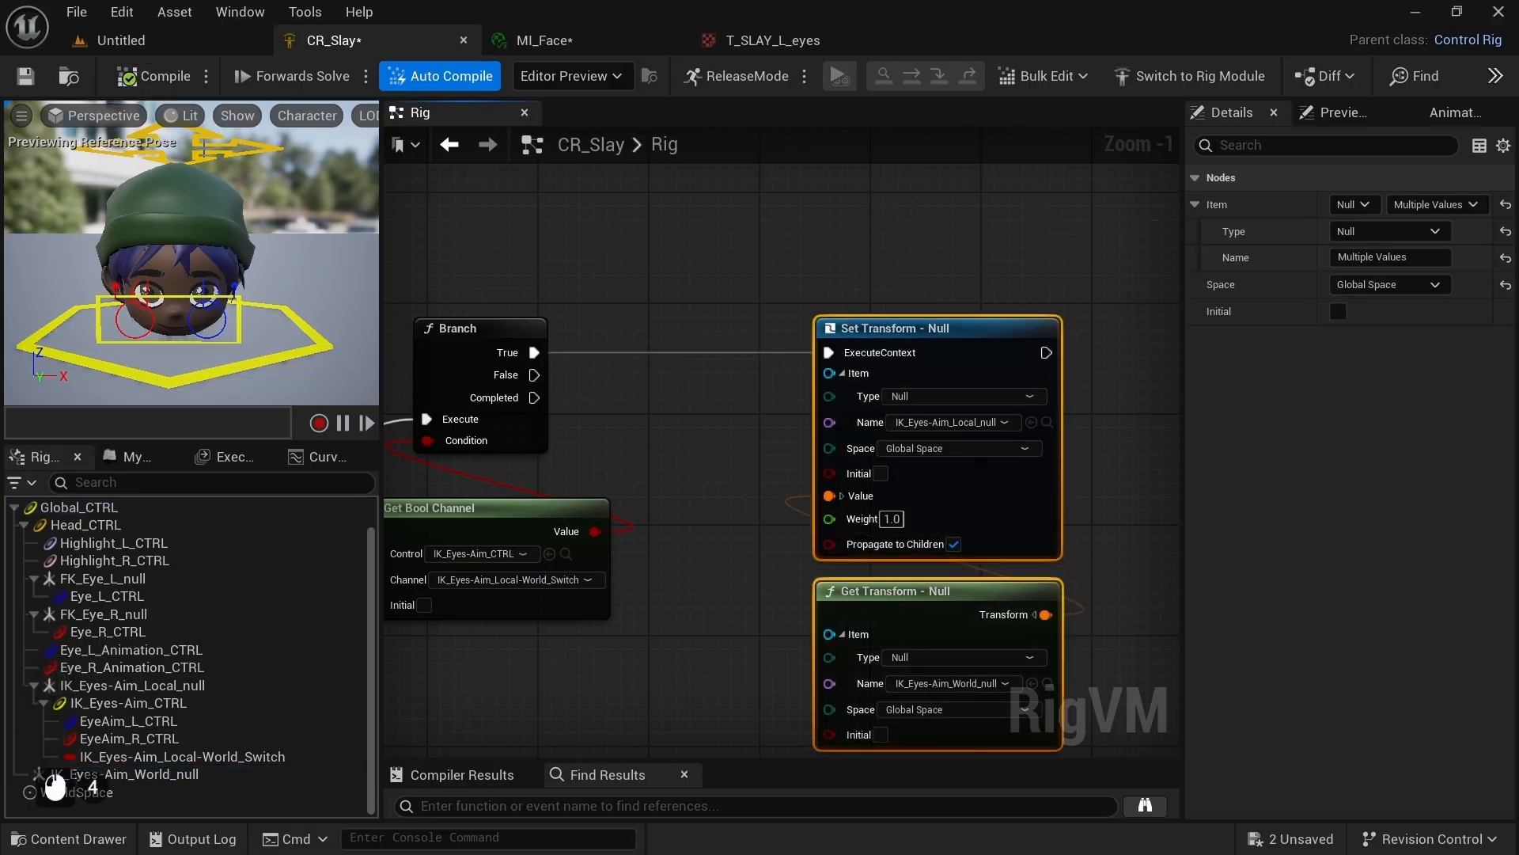
Step: Rotate Head_CTRL for a test and turn on the IK_Eyes-Aim_Local-World_Switch channel of IK_Eyes-Aim_CTRL
left_click(228, 226)
left_click(85, 524)
left_click(126, 703)
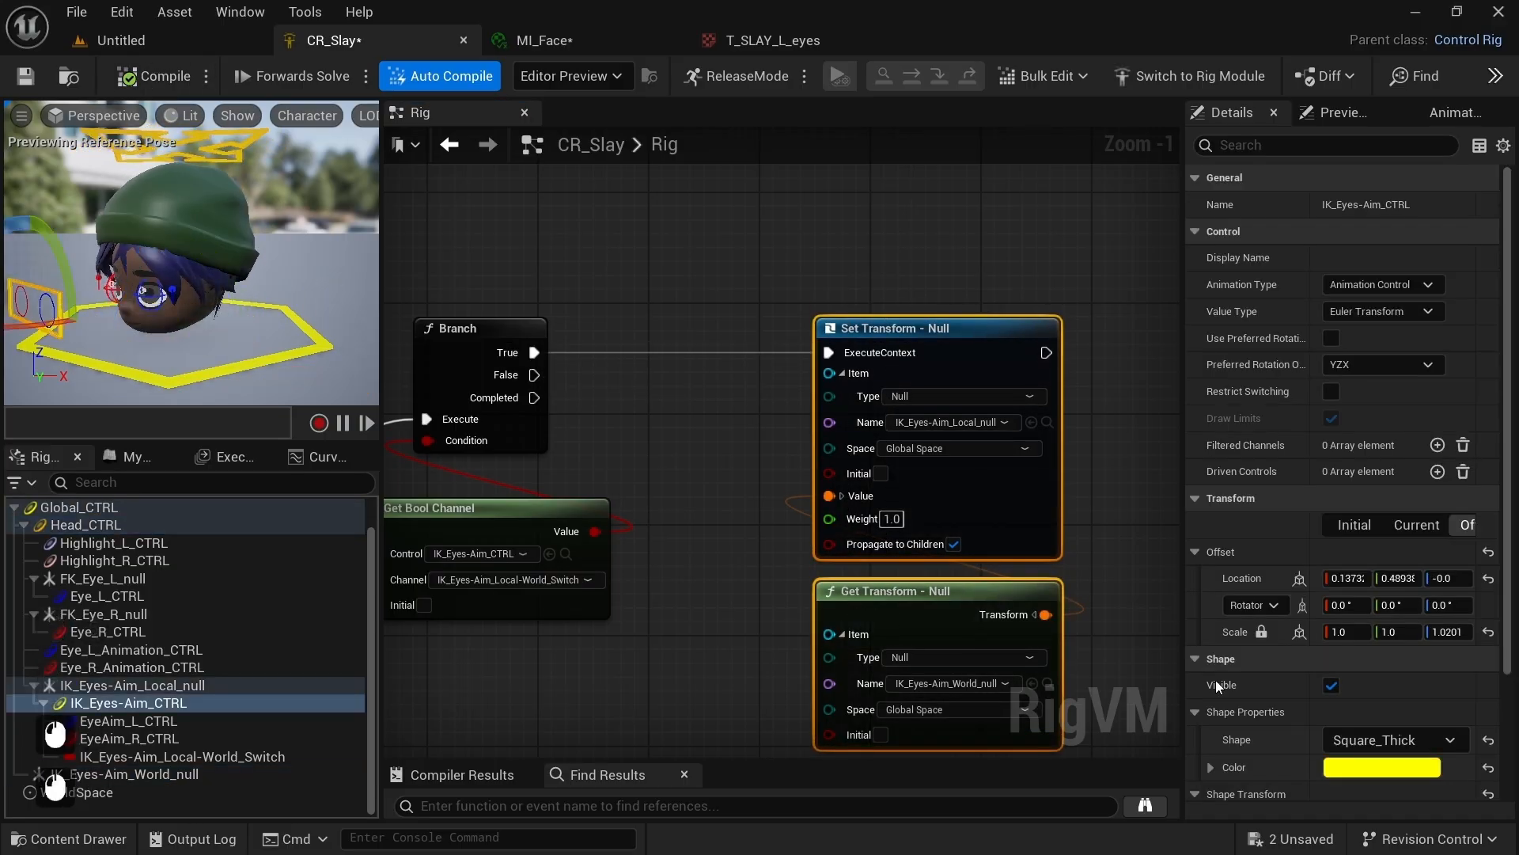
scroll(1275, 685, "down", 3)
scroll(1275, 687, "down", 4)
left_click(1331, 787)
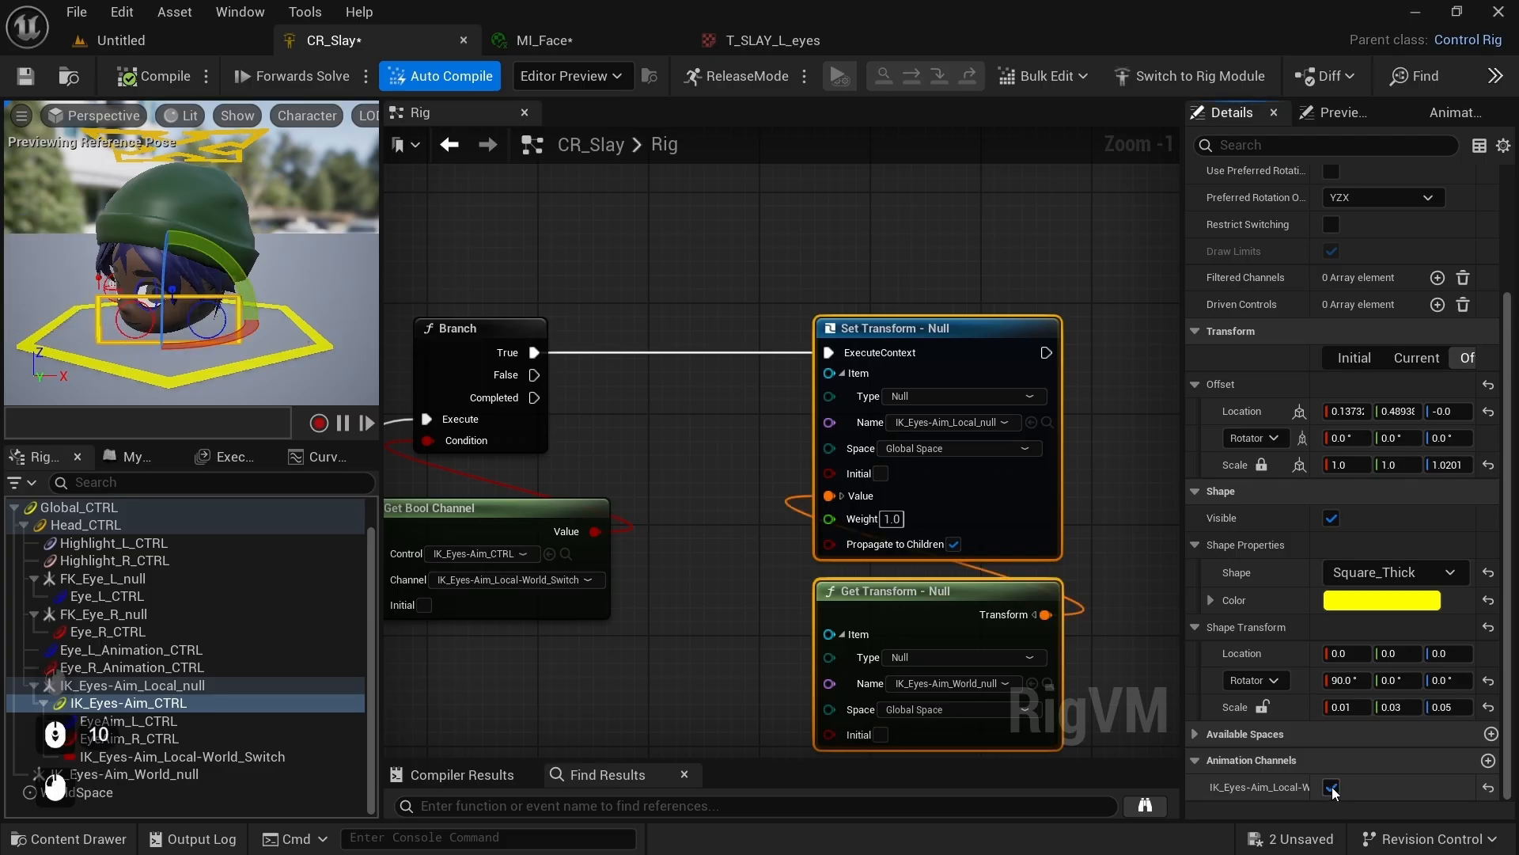
Step: Test the world-space eye aim by manipulating the head, eye aim and global controls in the preview
left_click(219, 139)
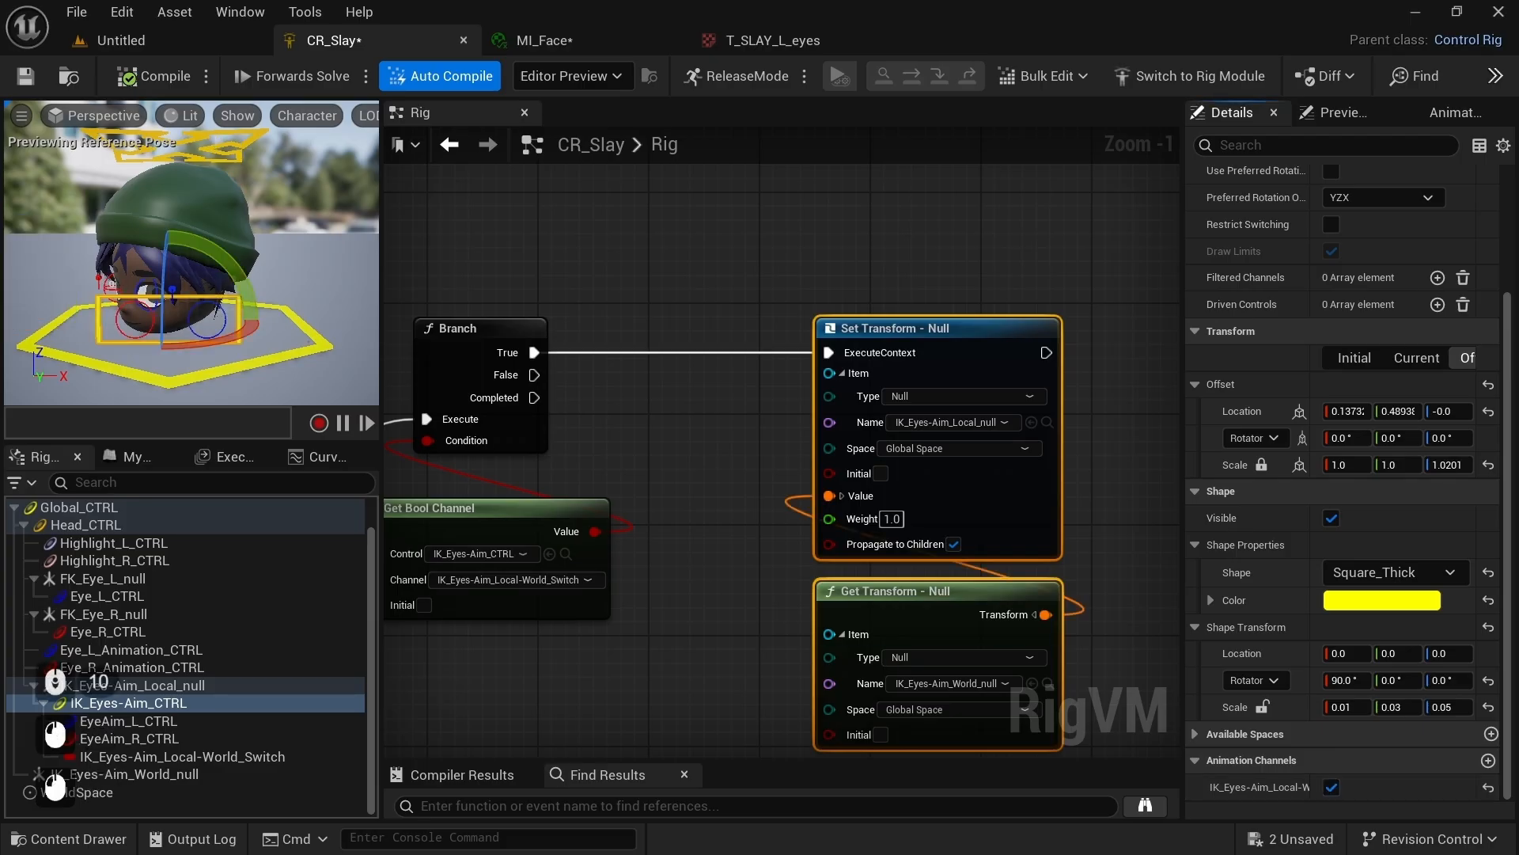
key("e")
mouse_move(225, 343)
left_mouse_down()
mouse_move(109, 307)
mouse_move(156, 306)
mouse_move(252, 249)
mouse_move(277, 309)
mouse_move(265, 337)
mouse_move(237, 344)
left_mouse_up()
left_click(98, 297)
key("w")
left_click(254, 368)
key("e")
Step: Compile and save the control rig
left_click(149, 84)
left_click(33, 82)
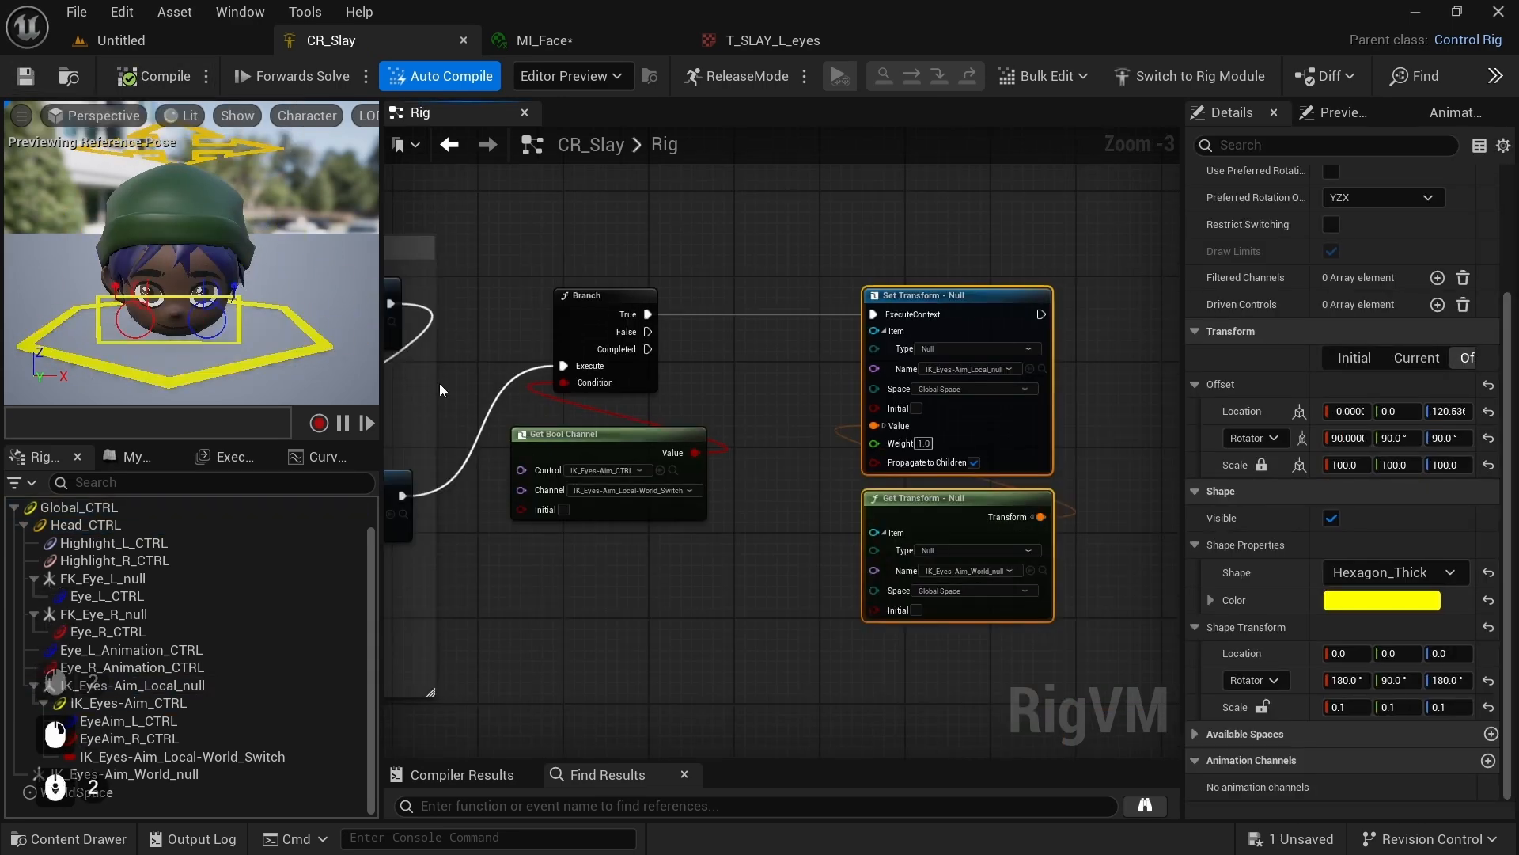